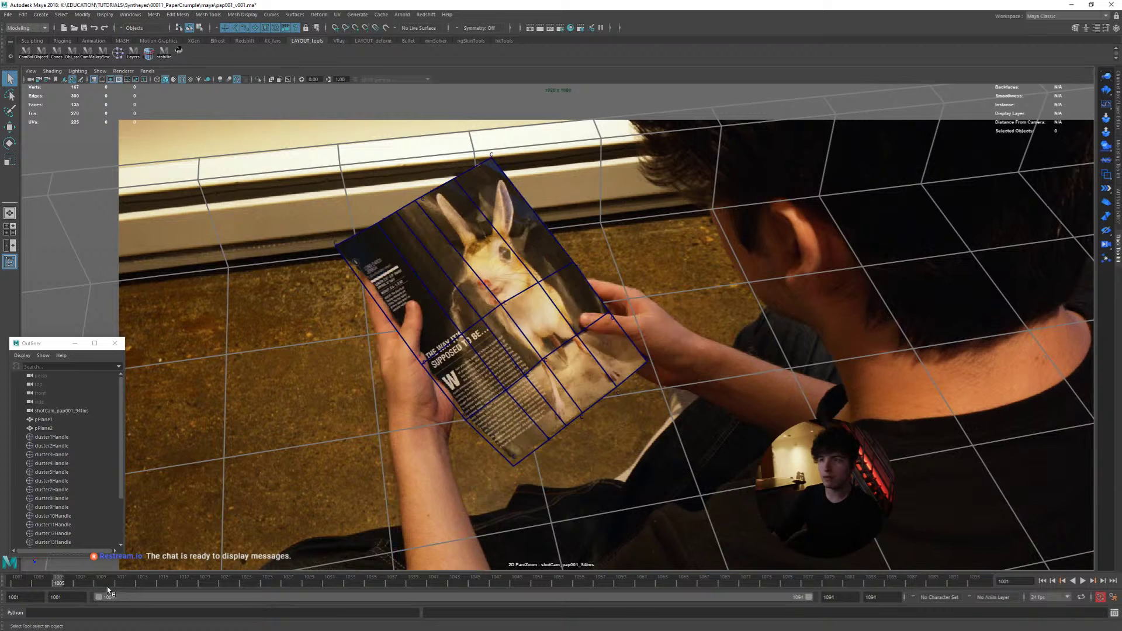
Step: Play back the shot through the tracking camera to examine the paper mesh's fit during the crumpling, and return to frame 1001
left_click(442, 524)
key("alt+period")
key("alt+period")
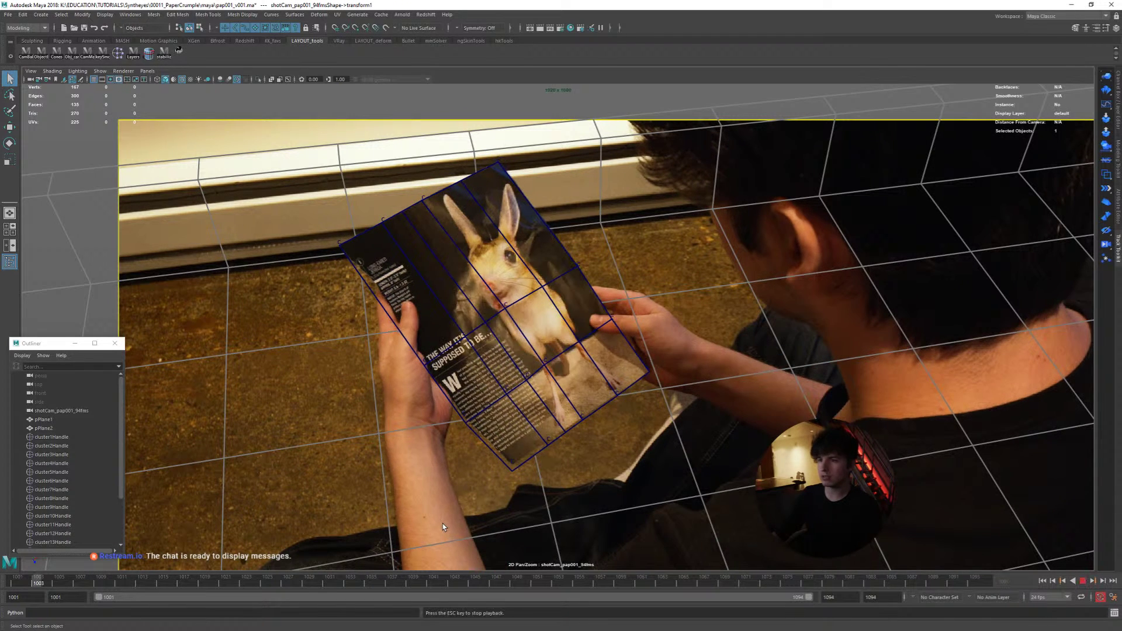
key("backslash")
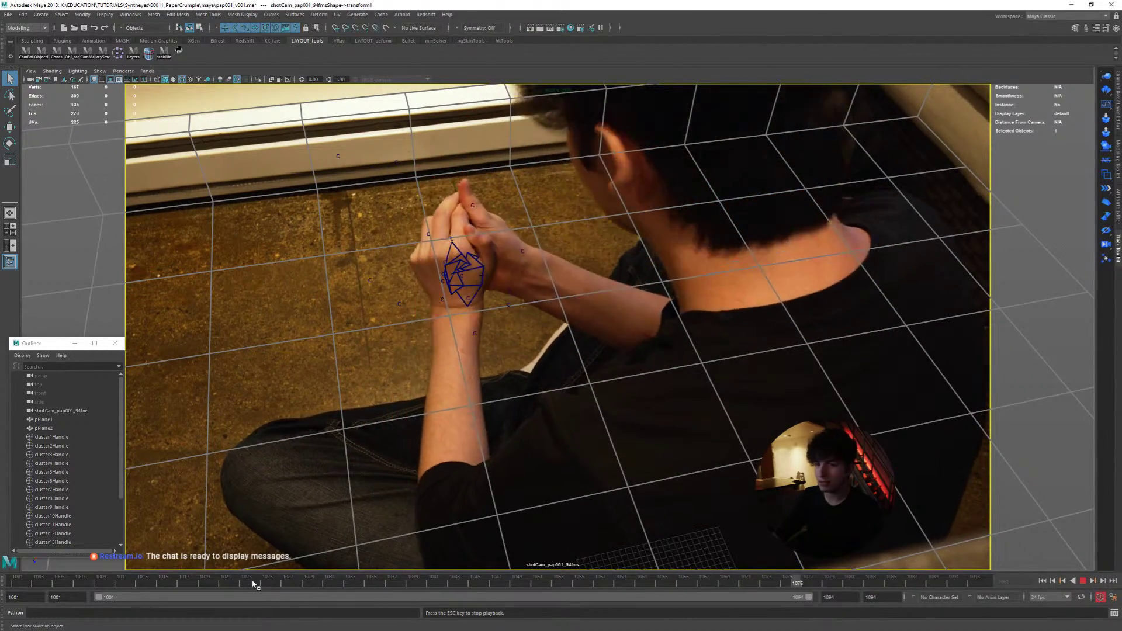
left_click(90, 584)
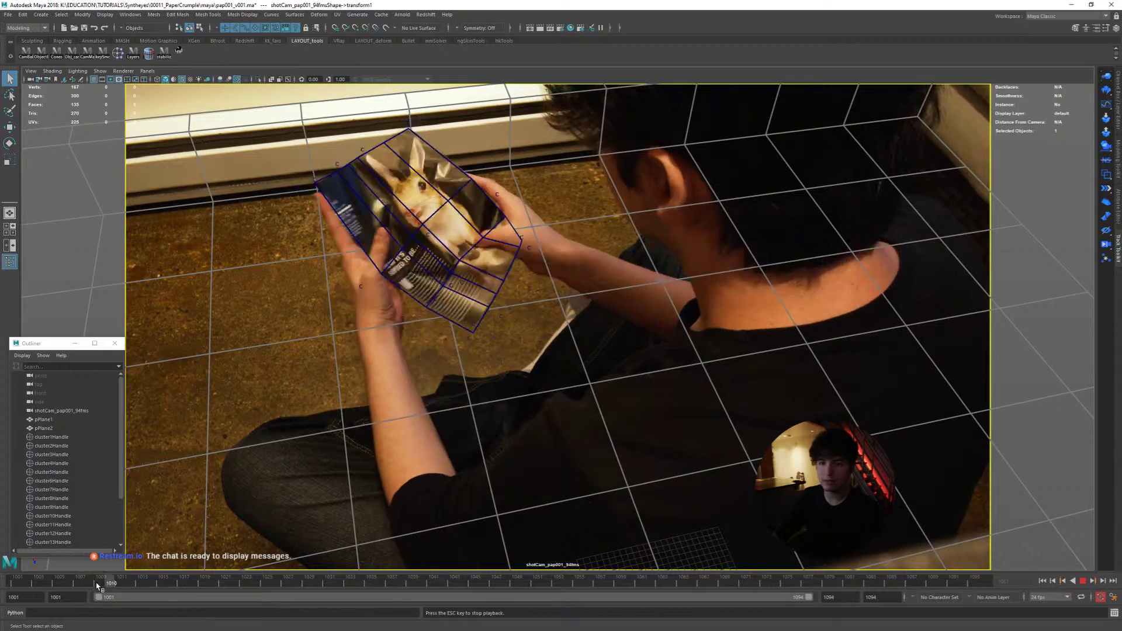
middle_click_drag(450, 383, 531, 461)
right_click_drag(531, 460, 260, 526)
key("Escape")
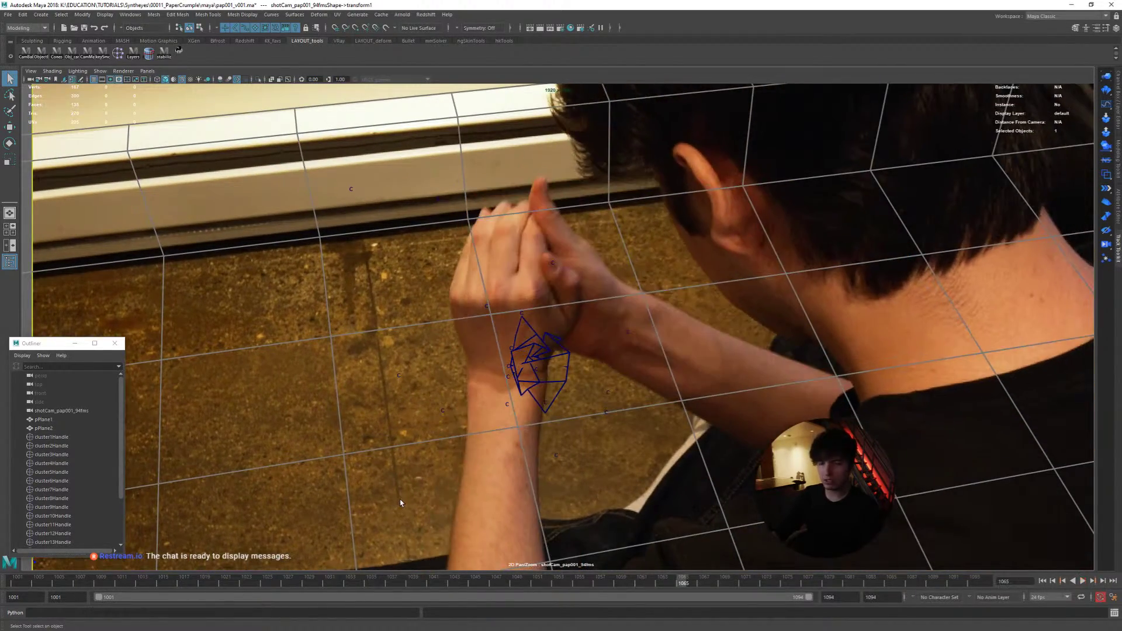
left_click_drag(282, 586, 0, 585)
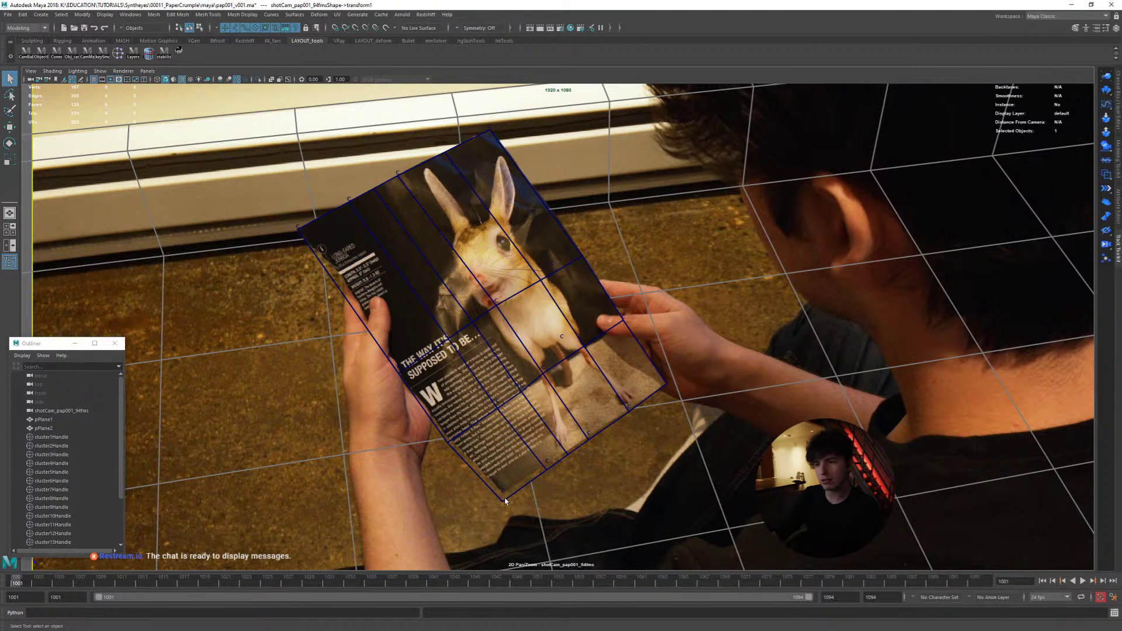
key("alt+v")
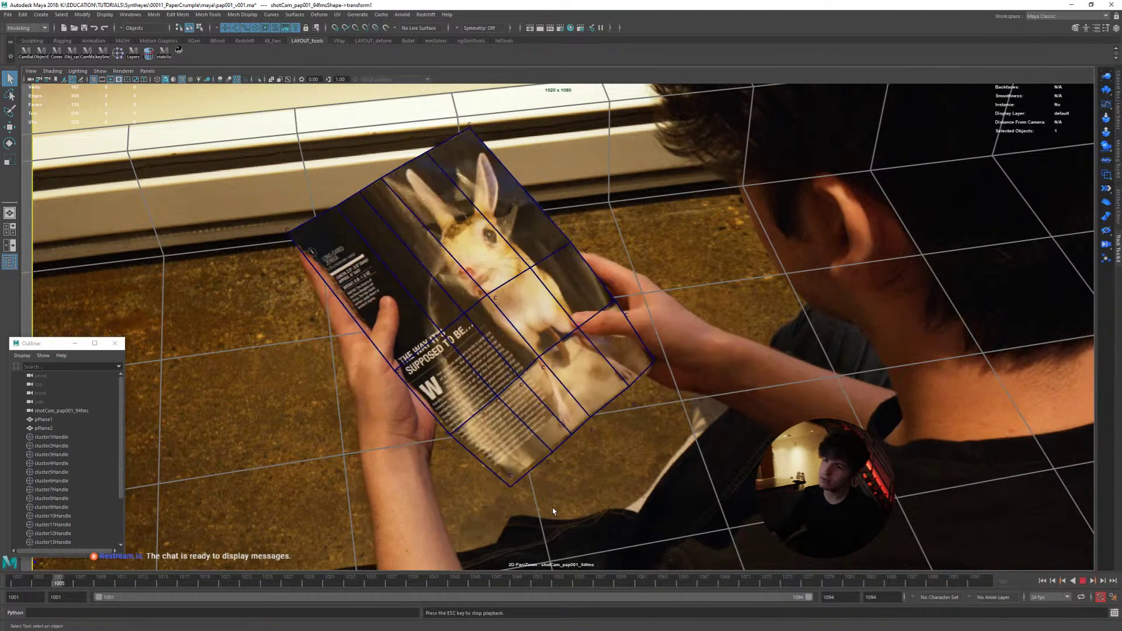
left_click_drag(166, 582, 11, 582)
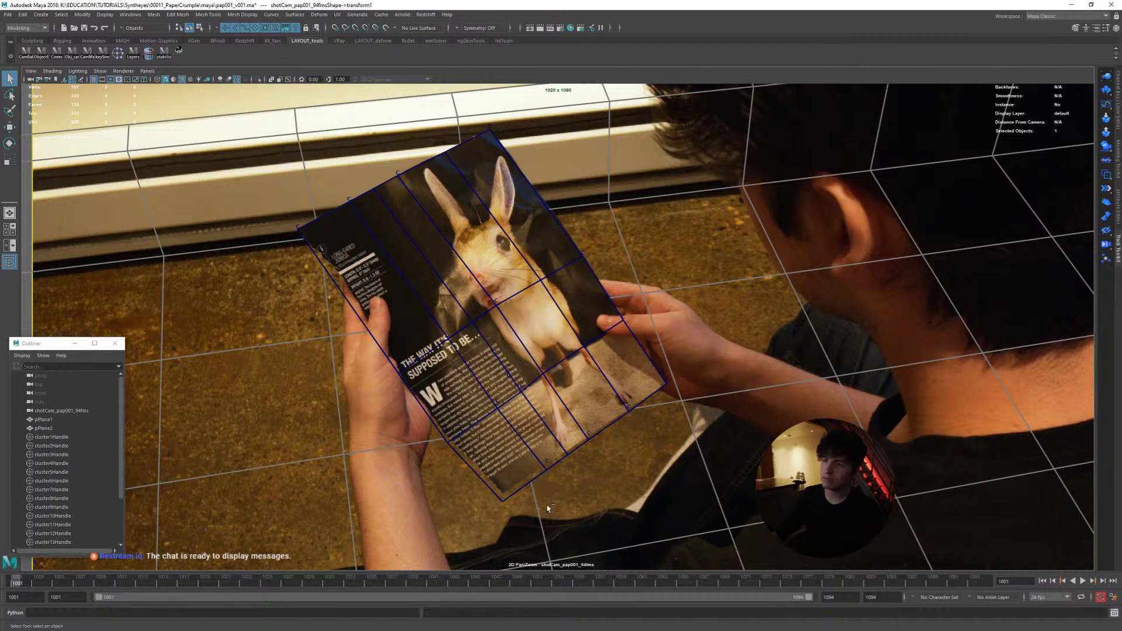
Step: Test-move the cluster at the paper's lowest corner and undo the move
left_click(503, 492)
key("w")
middle_click_drag(565, 520, 570, 508)
key("ctrl+z")
left_click_drag(34, 585, 2, 607)
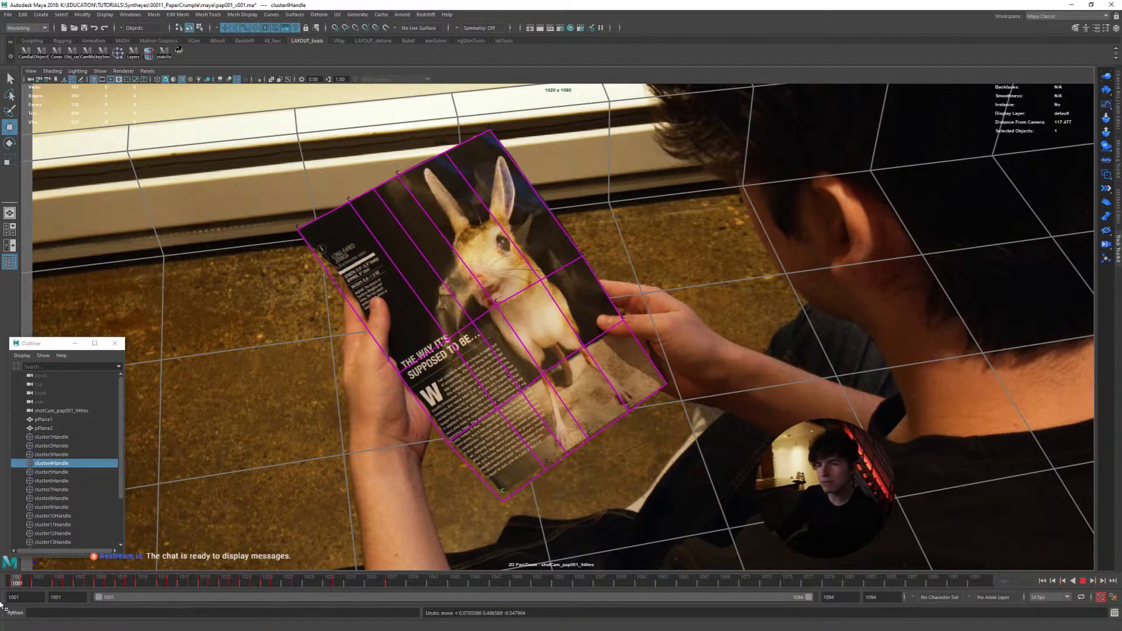
Step: Test cluster18Handle down to cluster14Handle by moving them in the camera view, undoing the moves
scroll(65, 501, "down", 3)
left_click(61, 524)
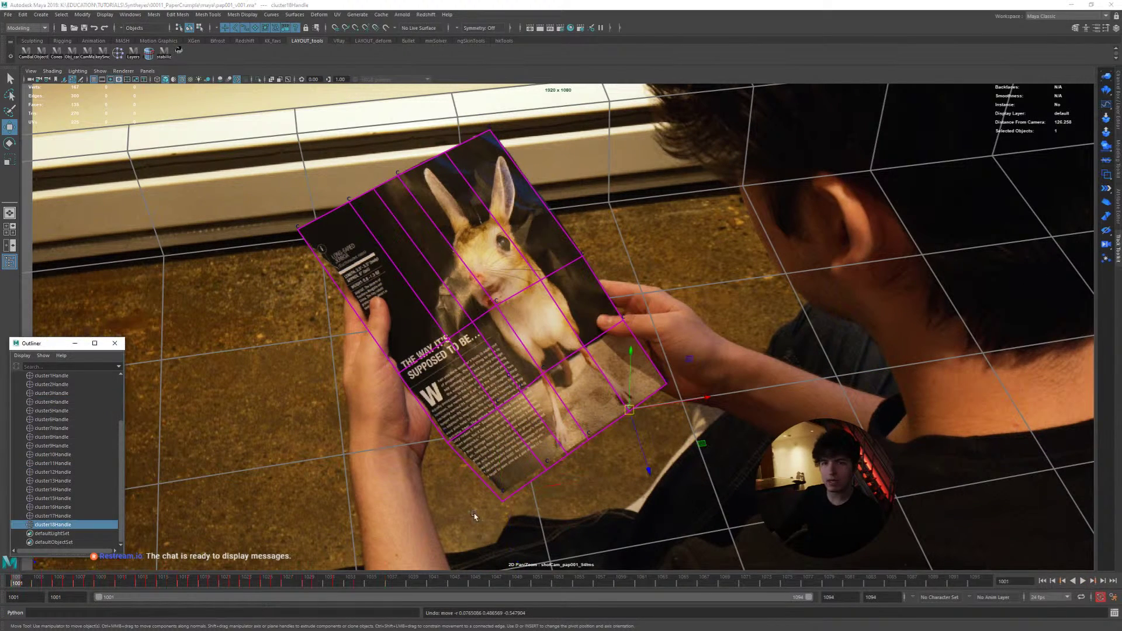
left_click(57, 516)
left_click(52, 508)
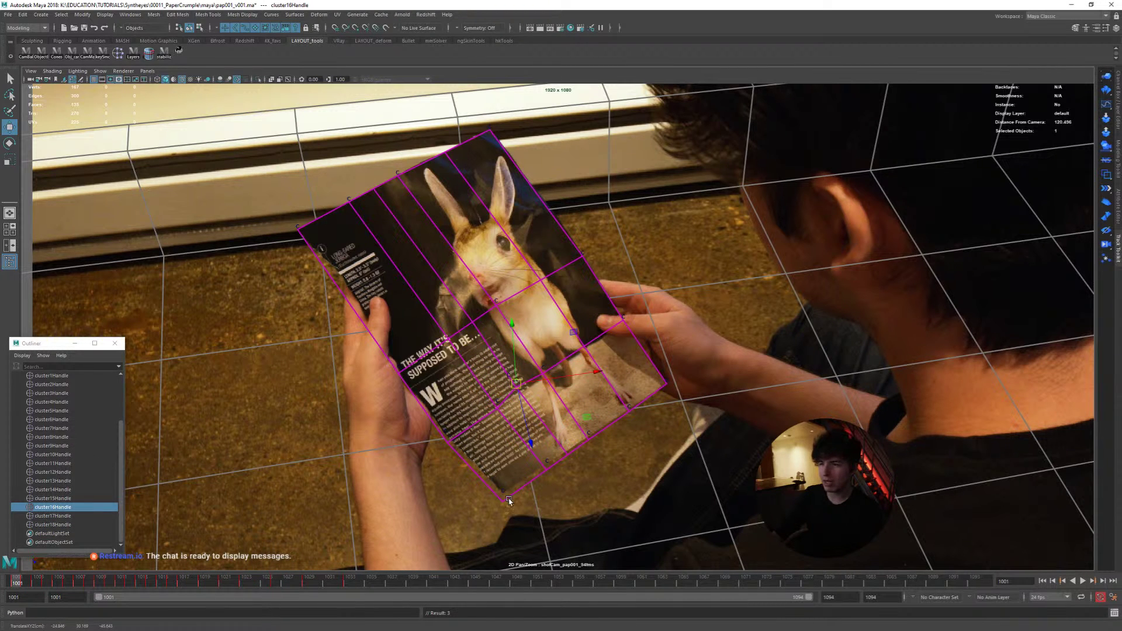
middle_click_drag(492, 503, 494, 513)
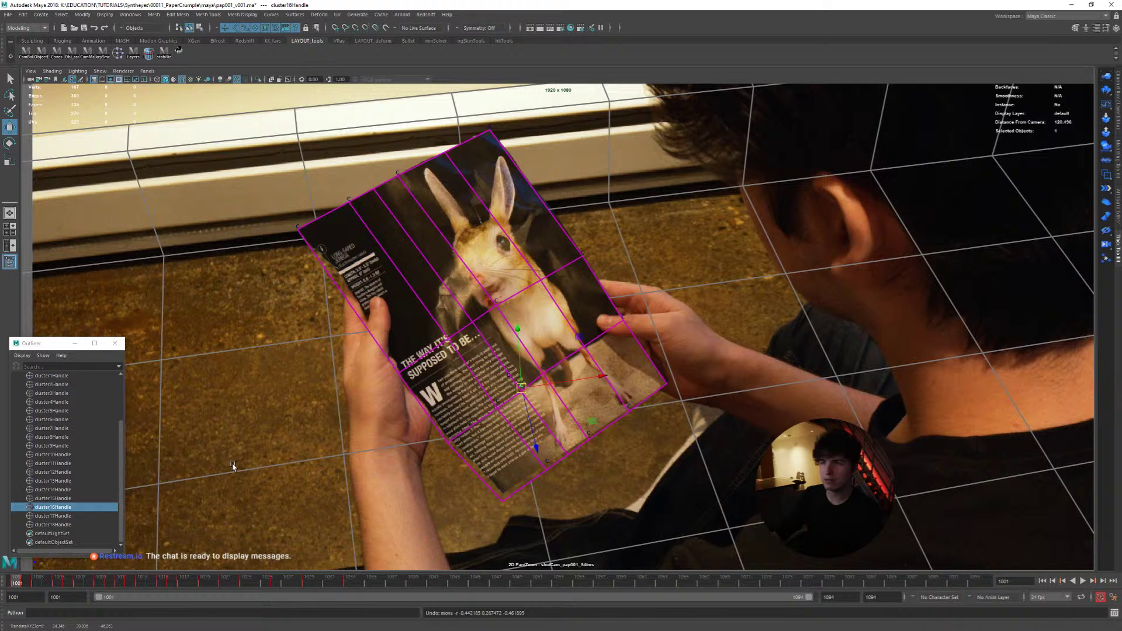
left_click(37, 499)
key("ctrl+z")
mouse_move(383, 456)
middle_mouse_down()
mouse_move(368, 447)
mouse_move(383, 459)
middle_mouse_up()
left_click(58, 490)
key("ctrl+z")
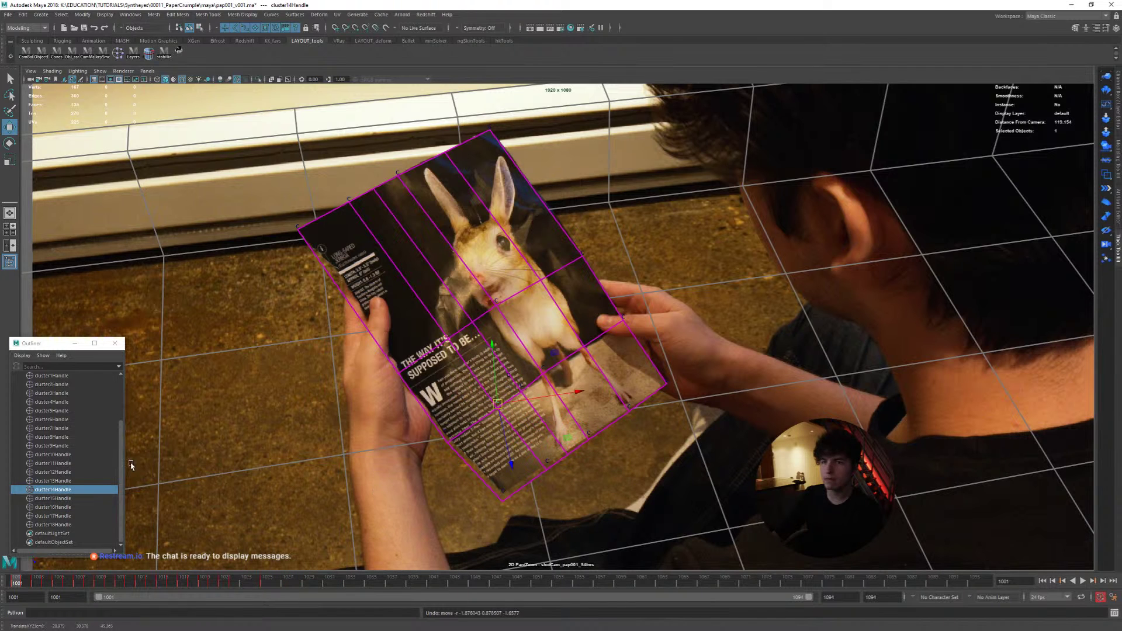
Step: Test cluster13Handle down to cluster9Handle for their influence on the paper mesh, undoing the moves
left_click_drag(65, 472, 154, 479)
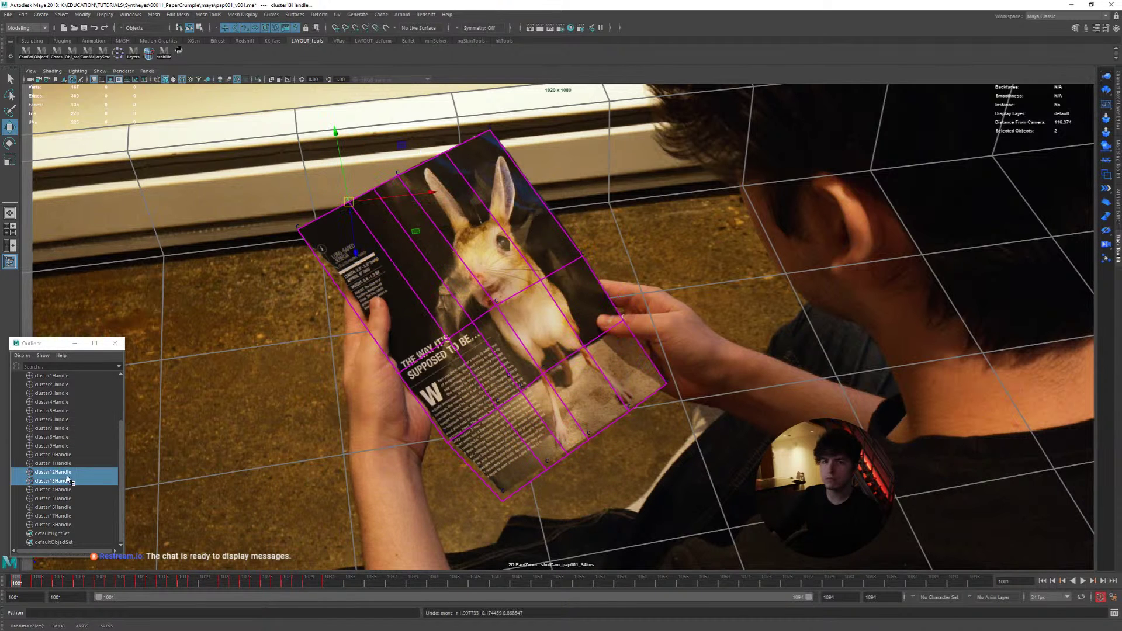
left_click(70, 463)
middle_click_drag(413, 514, 398, 499)
key("ctrl+z")
left_click(52, 454)
middle_click_drag(376, 464, 362, 453)
key("ctrl+z")
left_click(50, 446)
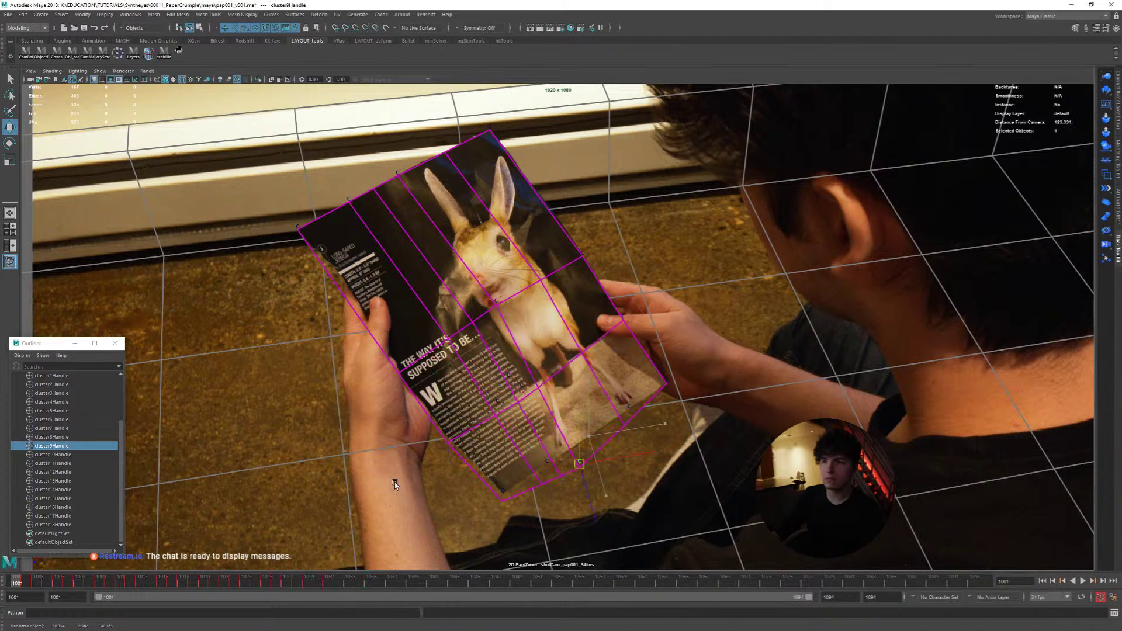
Step: Test cluster8Handle down to cluster4Handle by nudging them on the paper mesh, undoing the moves
left_click(89, 437)
middle_click_drag(246, 444, 315, 450)
key("ctrl+z")
left_click(80, 428)
left_click(51, 419)
key("ctrl+z")
left_click(61, 411)
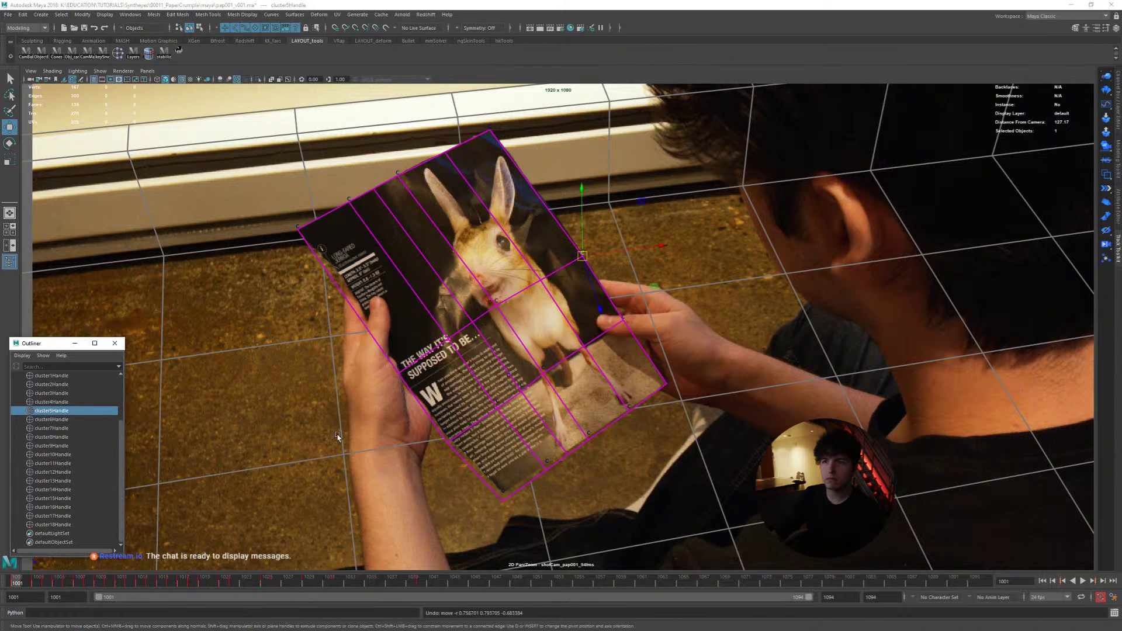
left_click(83, 402)
middle_click_drag(337, 433, 350, 429)
key("ctrl+z")
Step: Test-move cluster2Handle and cluster1Handle, undoing each move
scroll(49, 431, "up", 3)
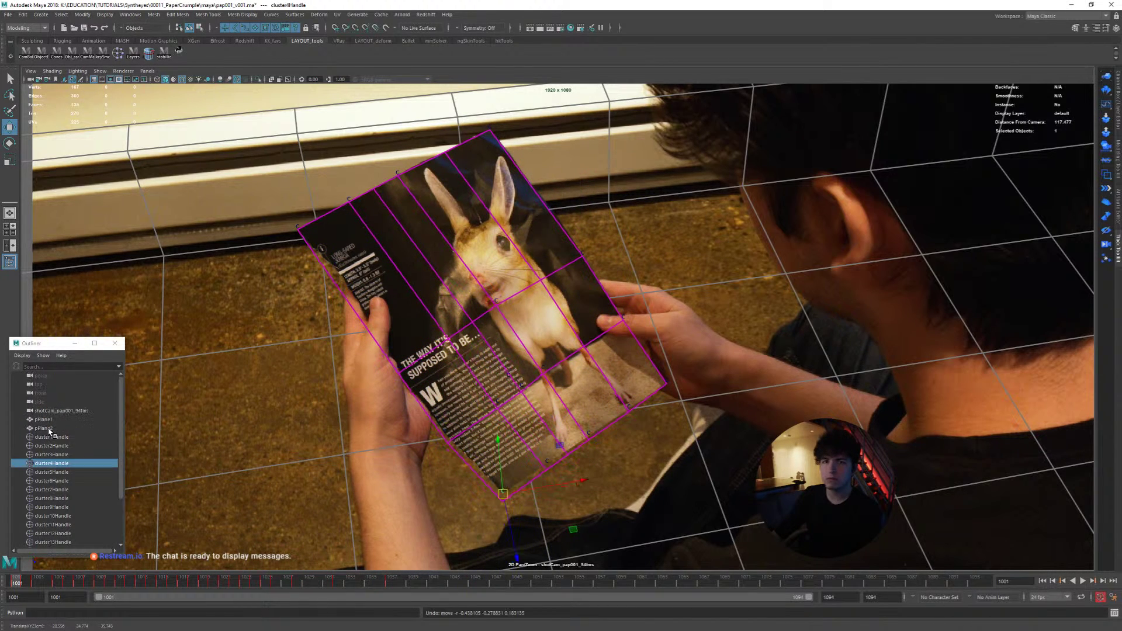
left_click(52, 445)
middle_click_drag(328, 442, 270, 457)
key("ctrl+z")
left_click(76, 437)
middle_click_drag(194, 441, 356, 456)
key("ctrl+z")
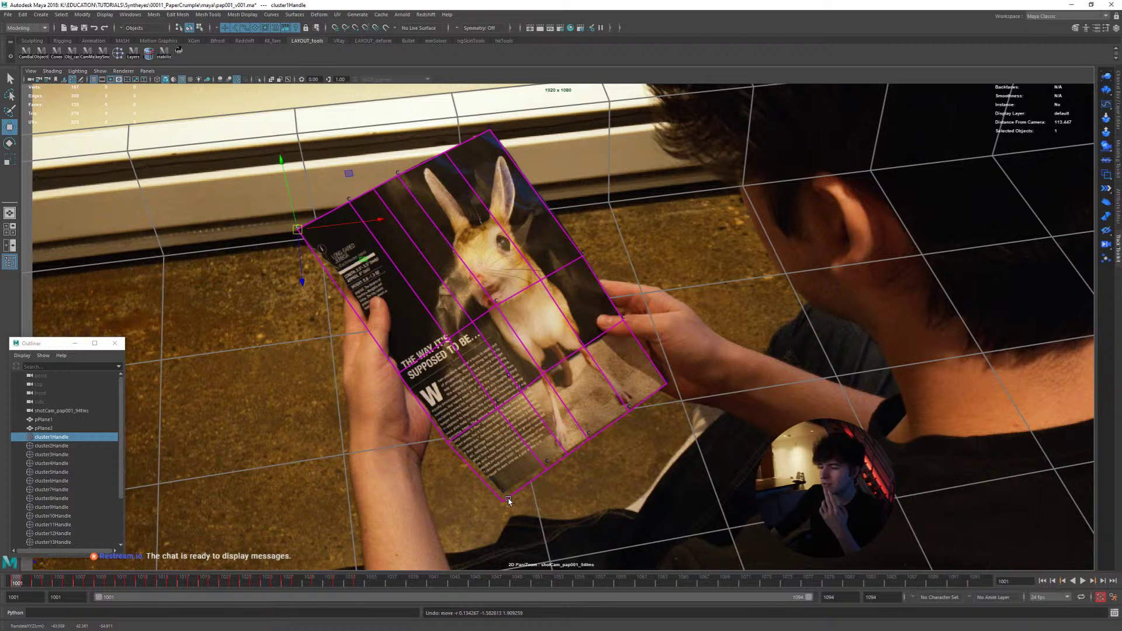
Step: Select cluster4Handle at the paper's lowest corner and compare the first frames back and forth for how the corner tracks
left_click_drag(539, 510, 491, 480)
left_click_drag(549, 433, 526, 446, "ctrl")
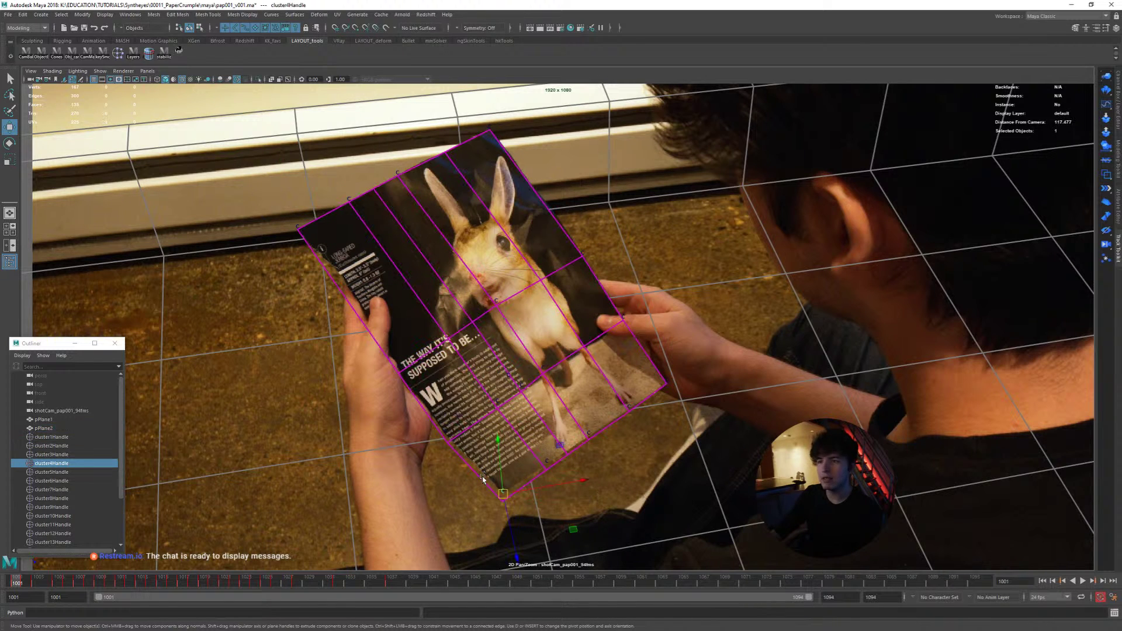
right_click_drag(390, 411, 575, 417, "alt")
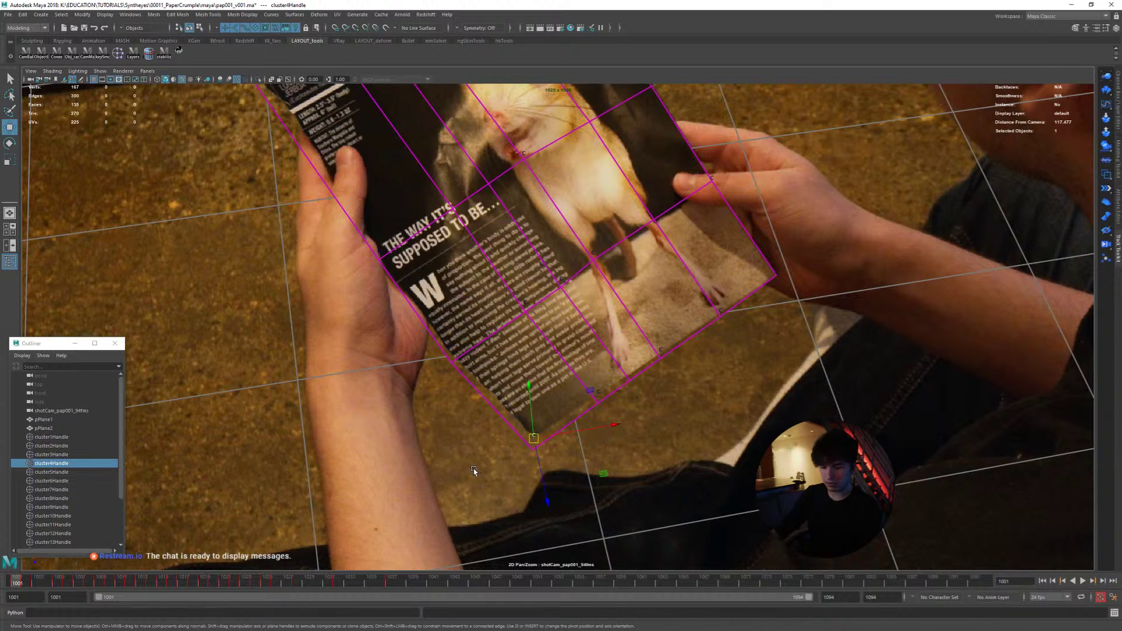
key("alt+period")
key("alt+comma")
key("alt+period")
key("alt+comma")
key("alt+period")
key("alt+comma")
key("alt+period")
key("alt+comma")
key("alt+period")
key("alt+comma")
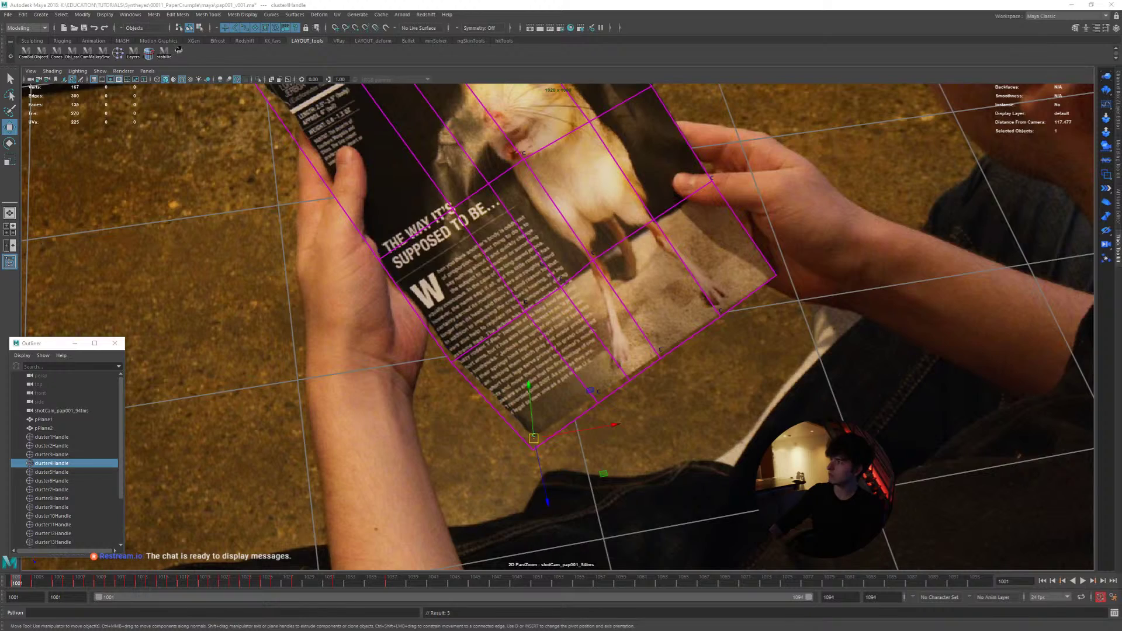
Step: Switch to the YouTube recording of the paper crumple stream and skim its middle part in full screen
key("alt+Tab")
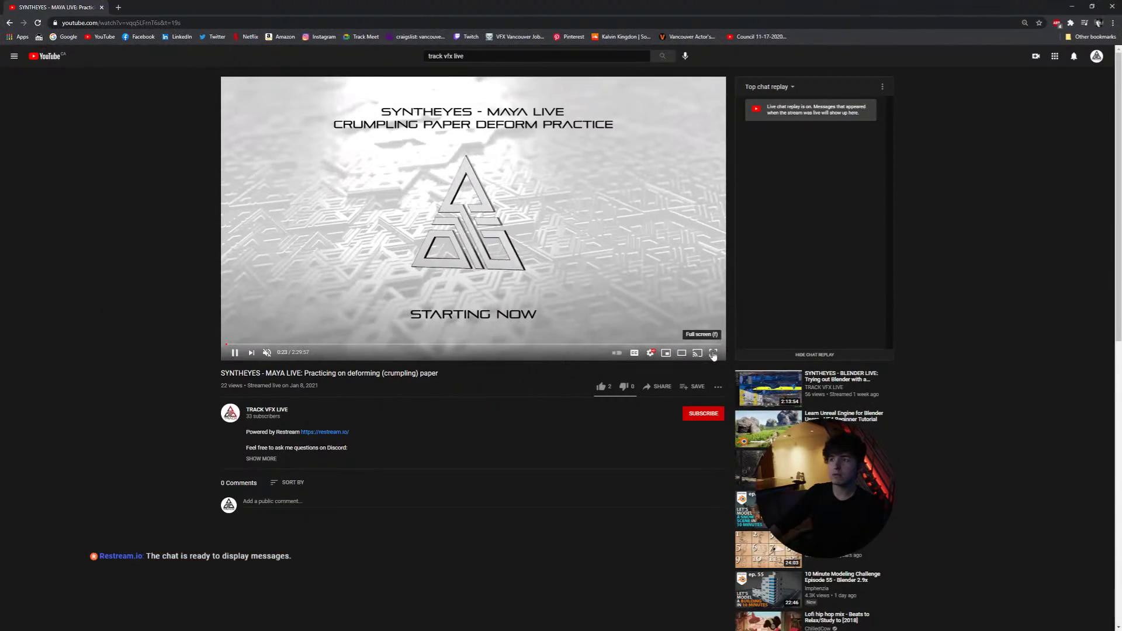
left_click(713, 353)
left_click(369, 609)
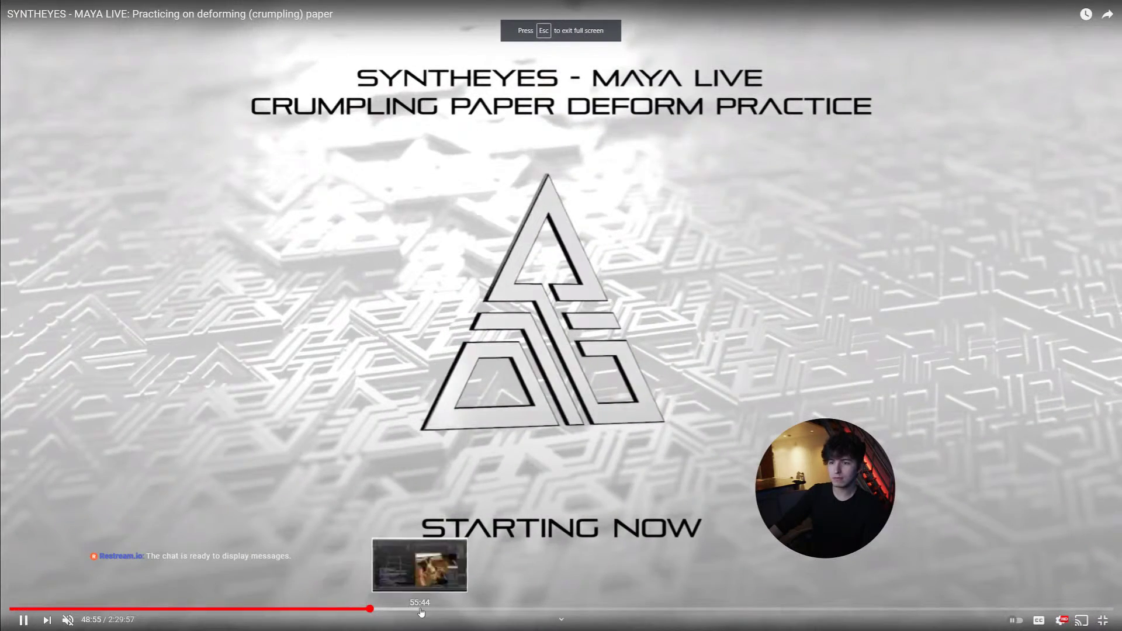
left_click(491, 609)
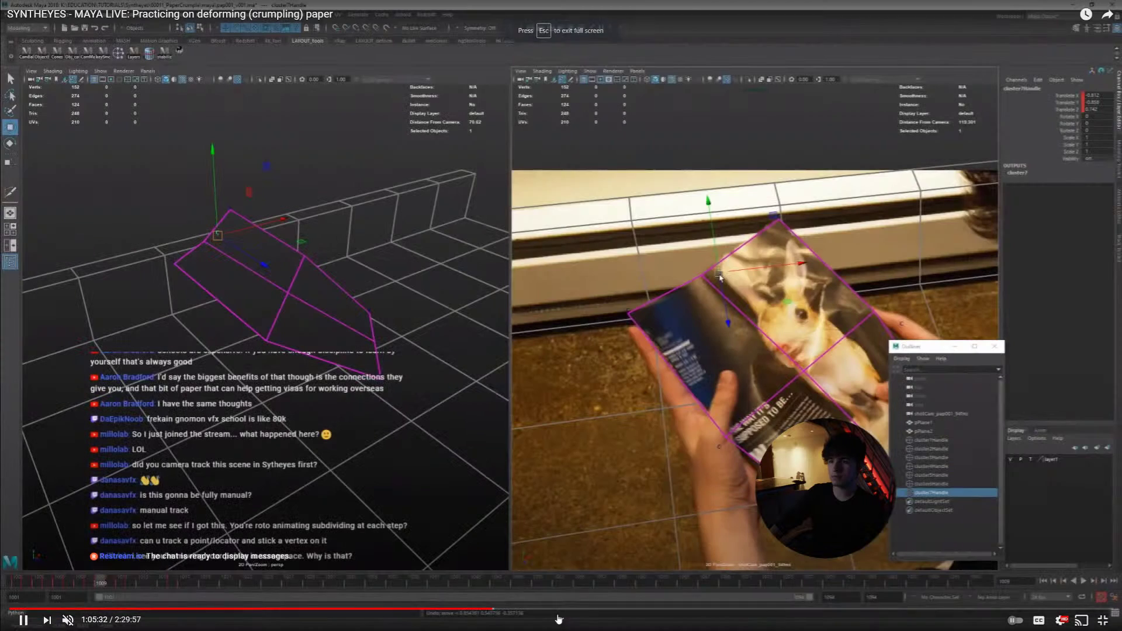
left_click(570, 609)
left_click(671, 608)
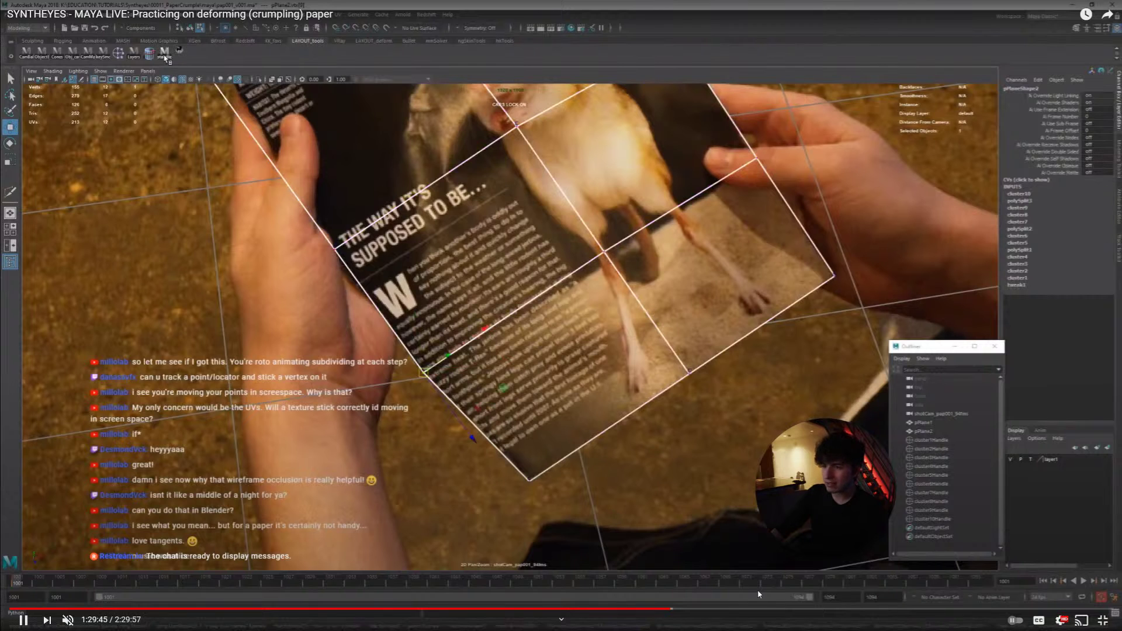
left_click(780, 610)
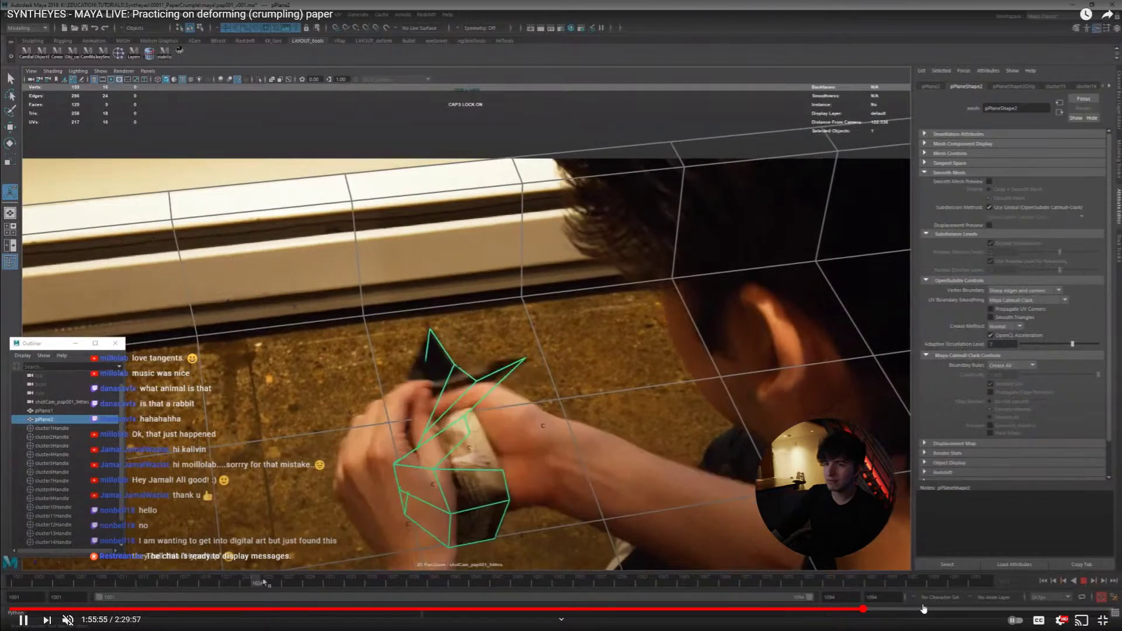
Step: Skim the recording's last part up to about 2:29:00 and switch back to Maya
left_click(1027, 611)
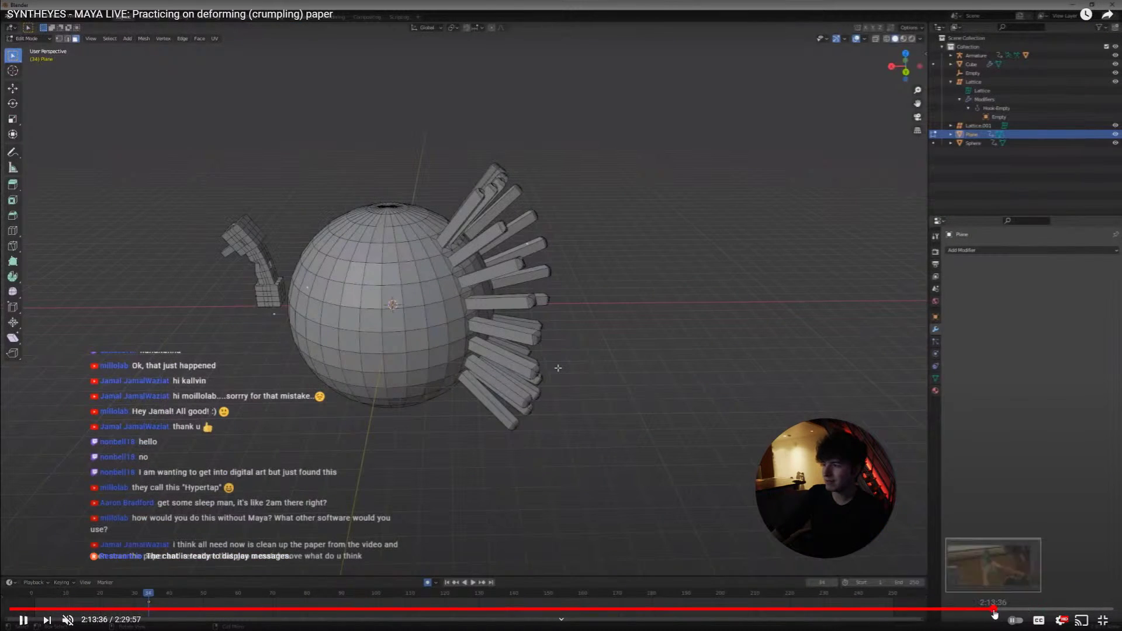
left_click(993, 610)
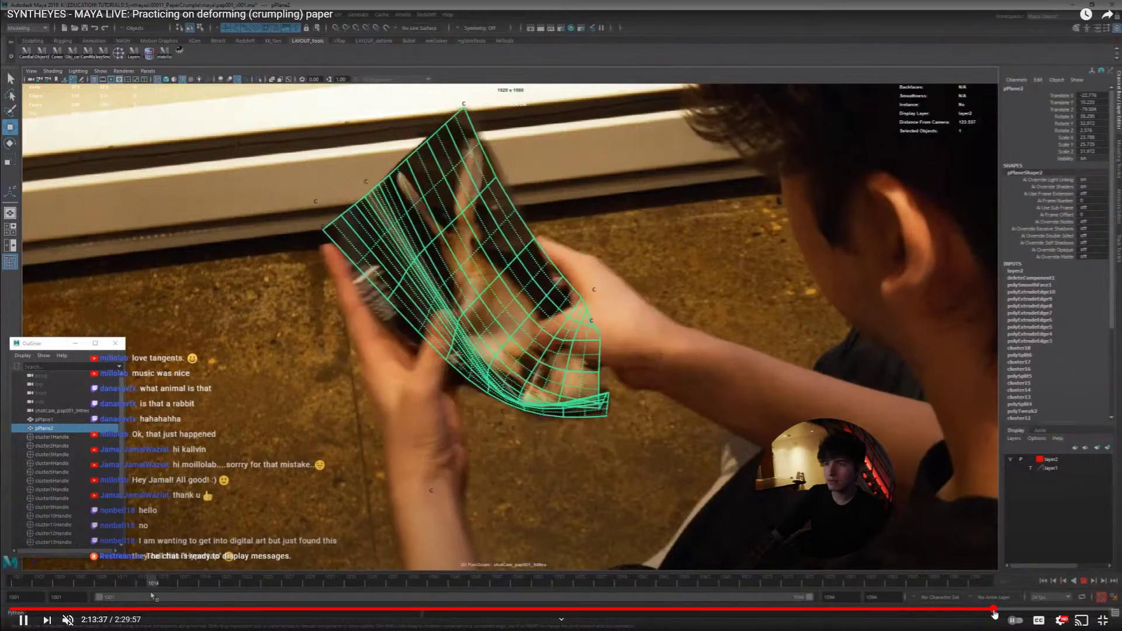
left_click(1016, 610)
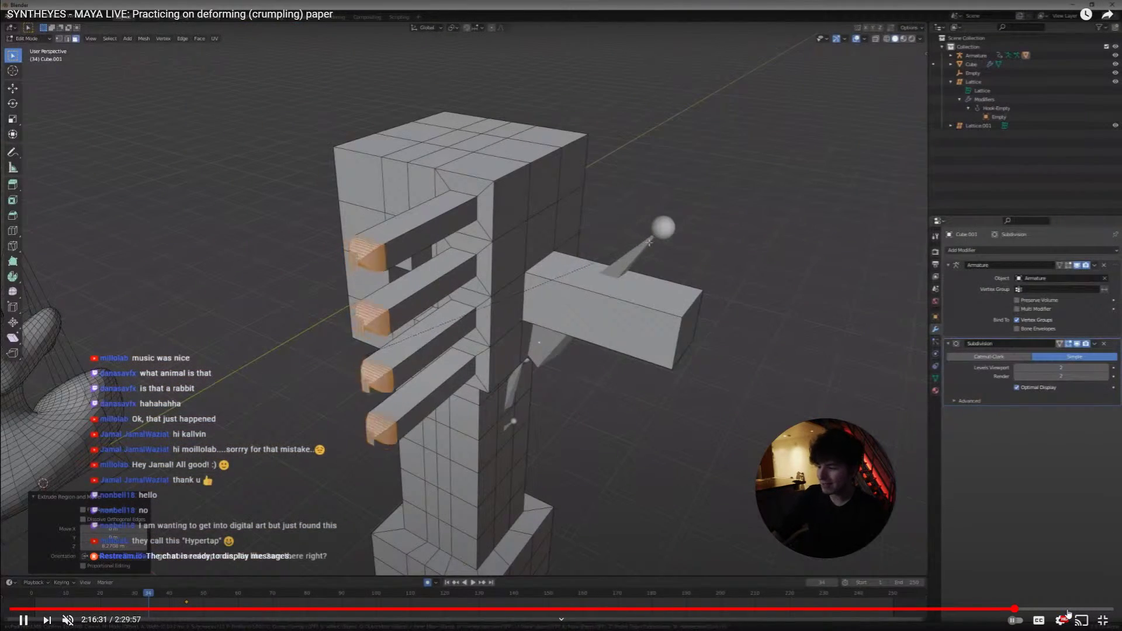
left_click(1067, 609)
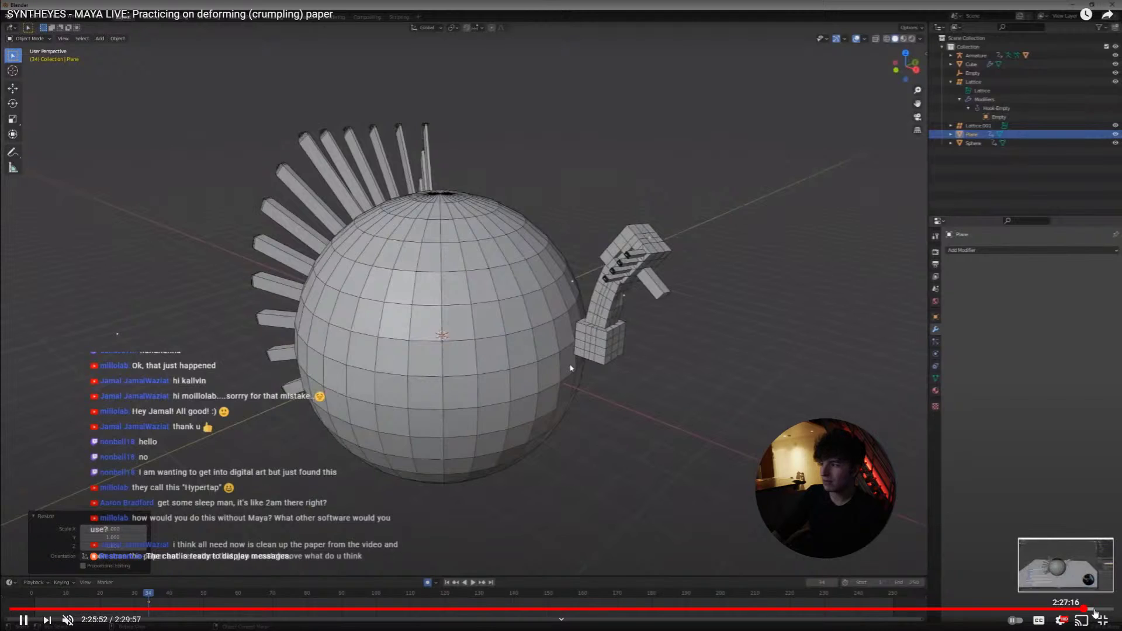
left_click(1106, 609)
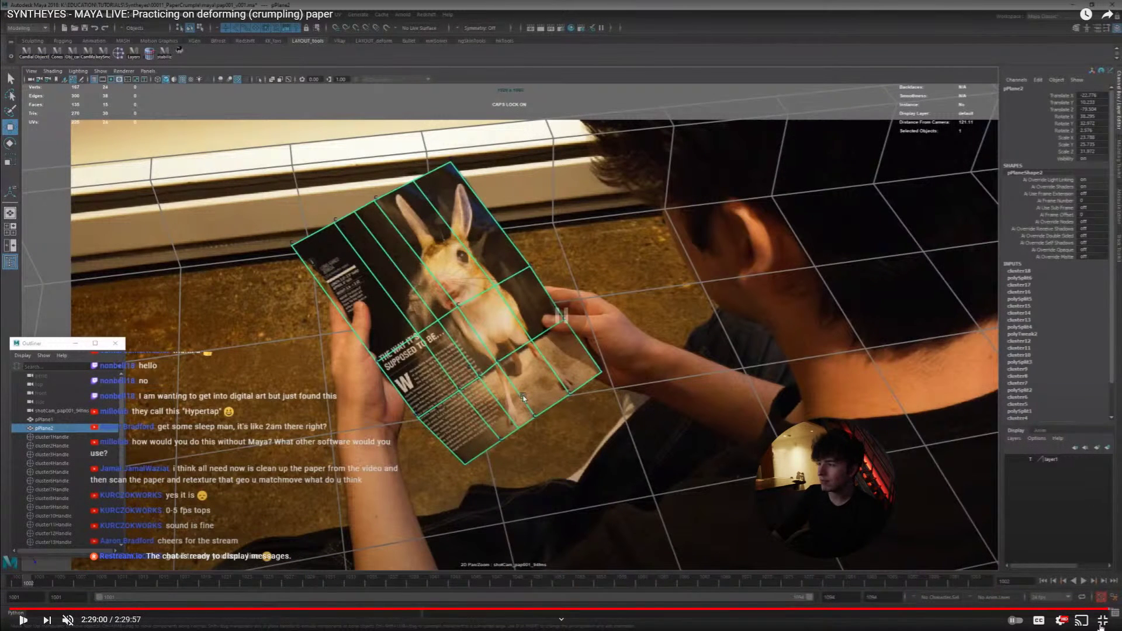
left_click(1102, 620)
key("alt+Tab")
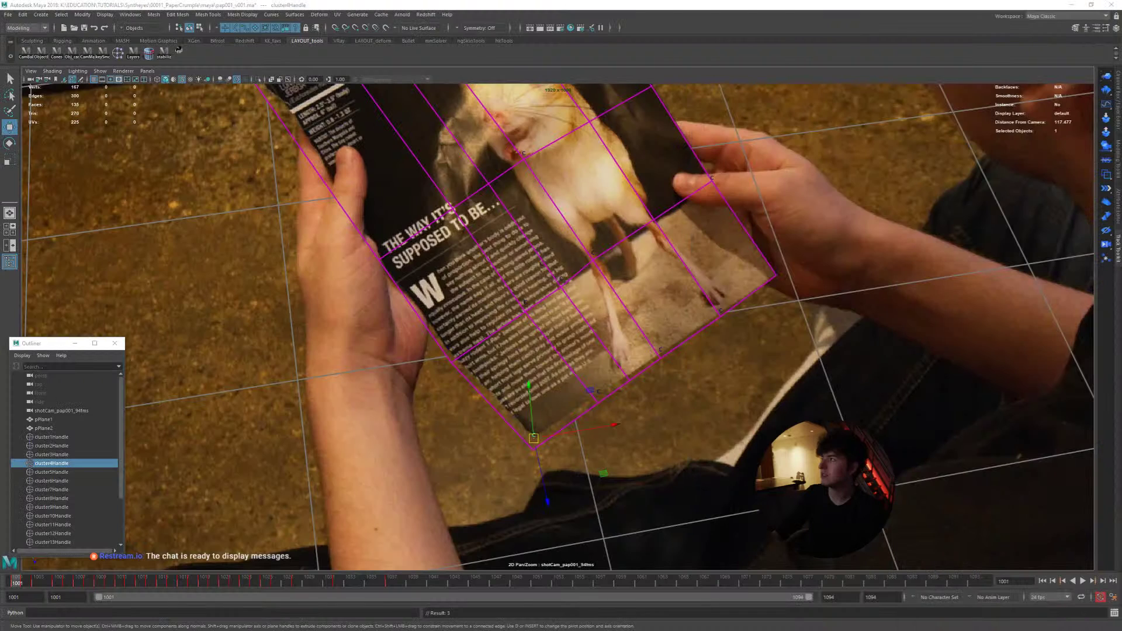
Step: Reload the paper crumple scene and select the paper mesh pPlane2 together with cluster4Handle at its lowest corner
left_click(692, 468)
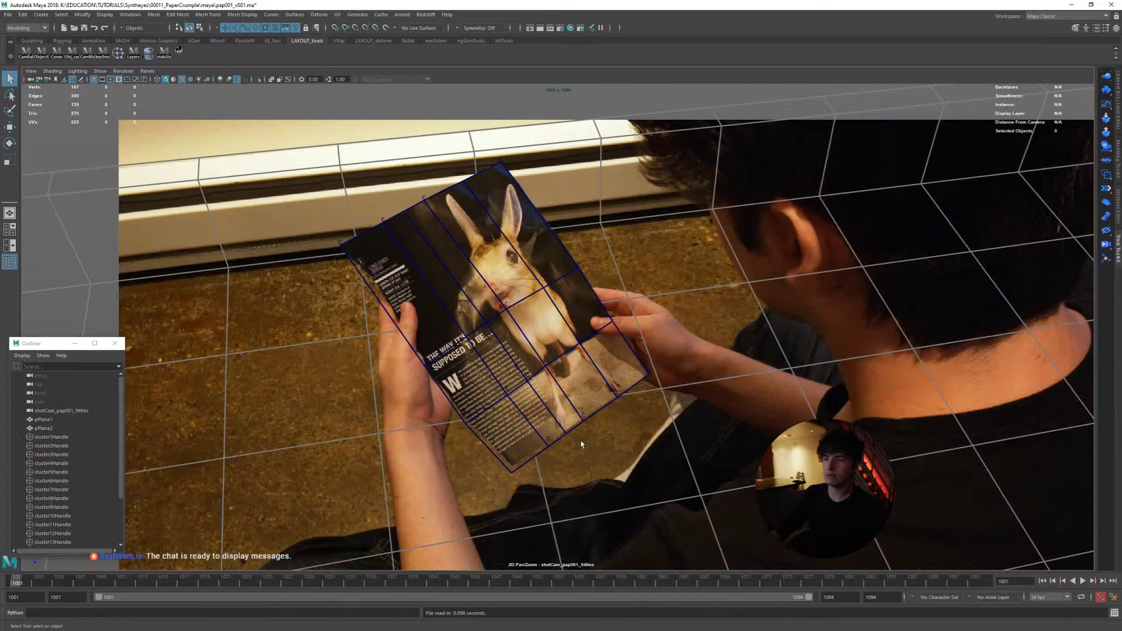
left_click(556, 447)
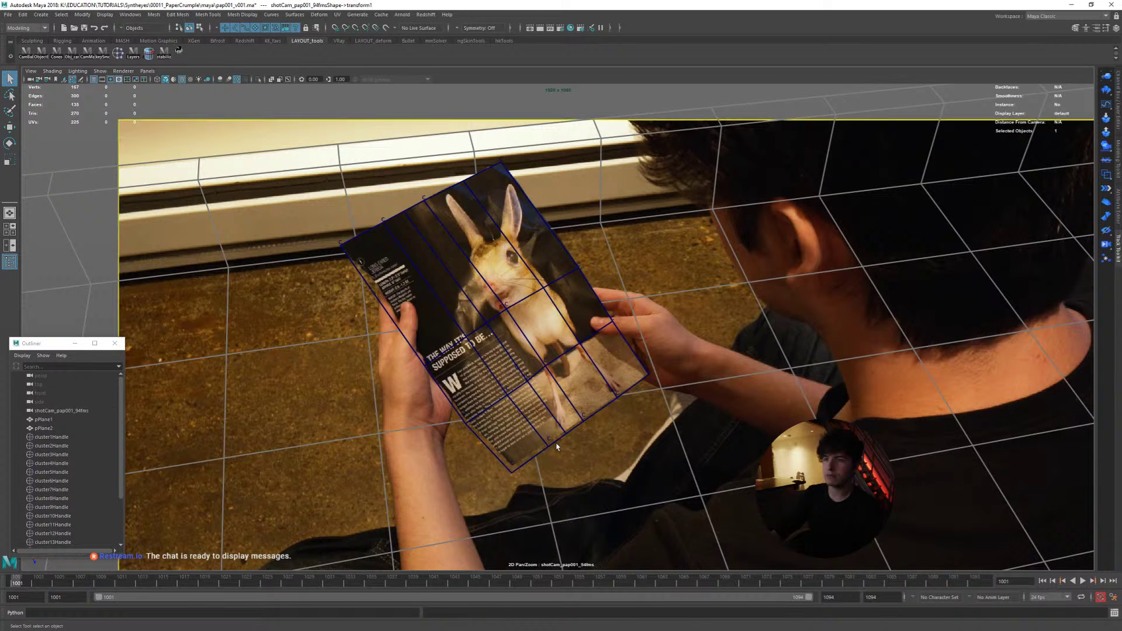
left_click(526, 465)
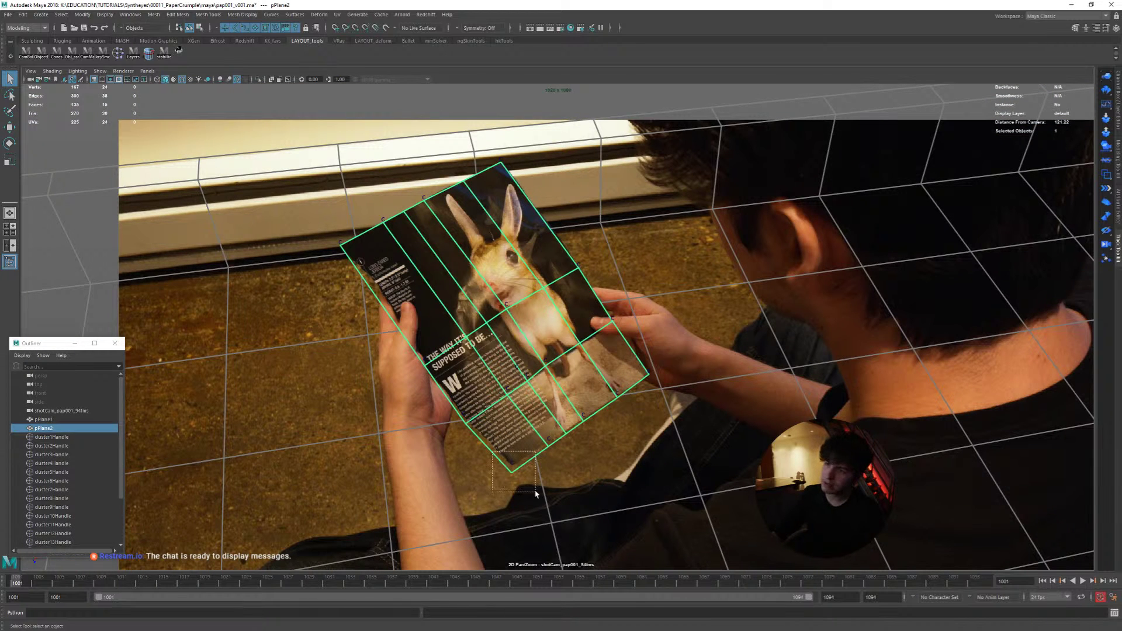
left_click_drag(536, 494, 536, 494, "shift")
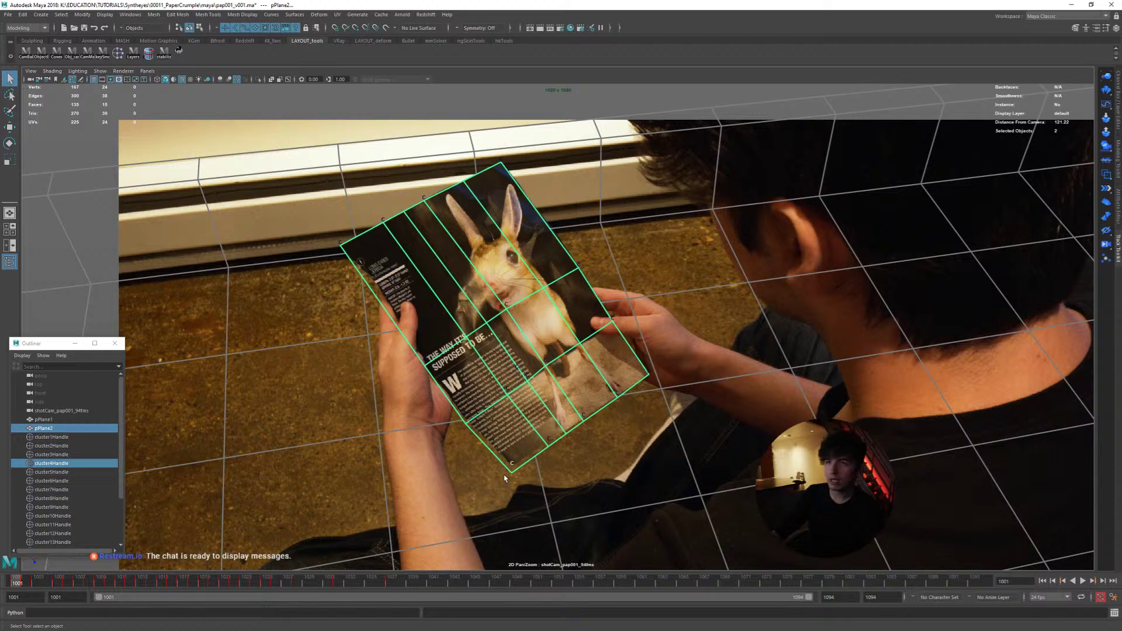
Step: Open the Graph Editor for cluster4Handle, isolate its Translate X curve and offset all of its keys slightly upward
right_click_drag(428, 403, 618, 425, "alt")
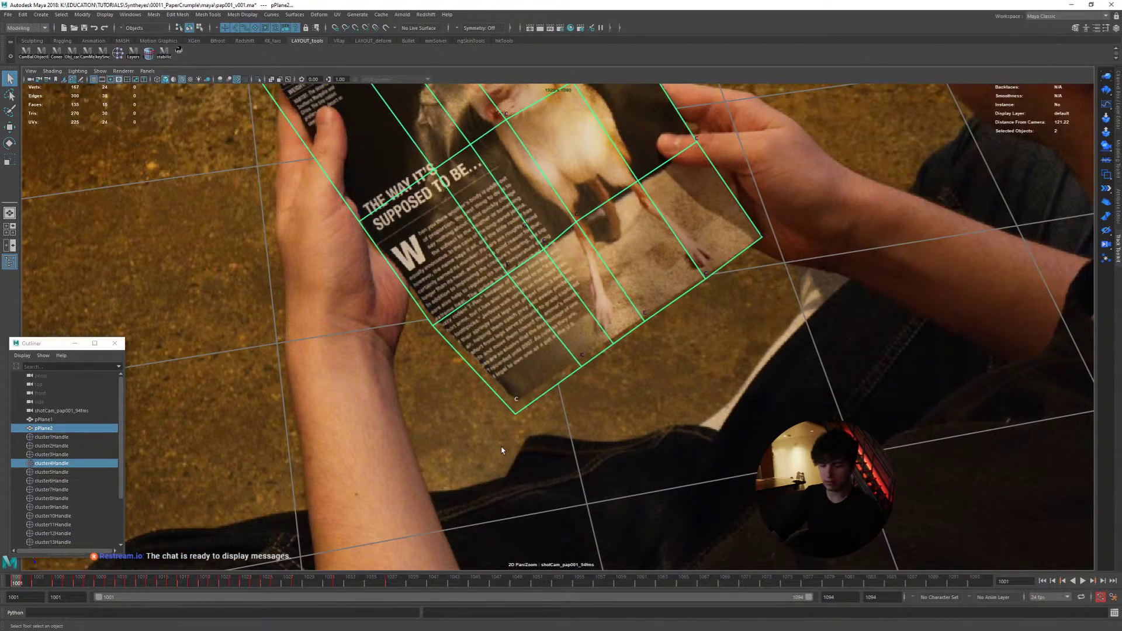
key("g")
left_click_drag(725, 111, 772, 198)
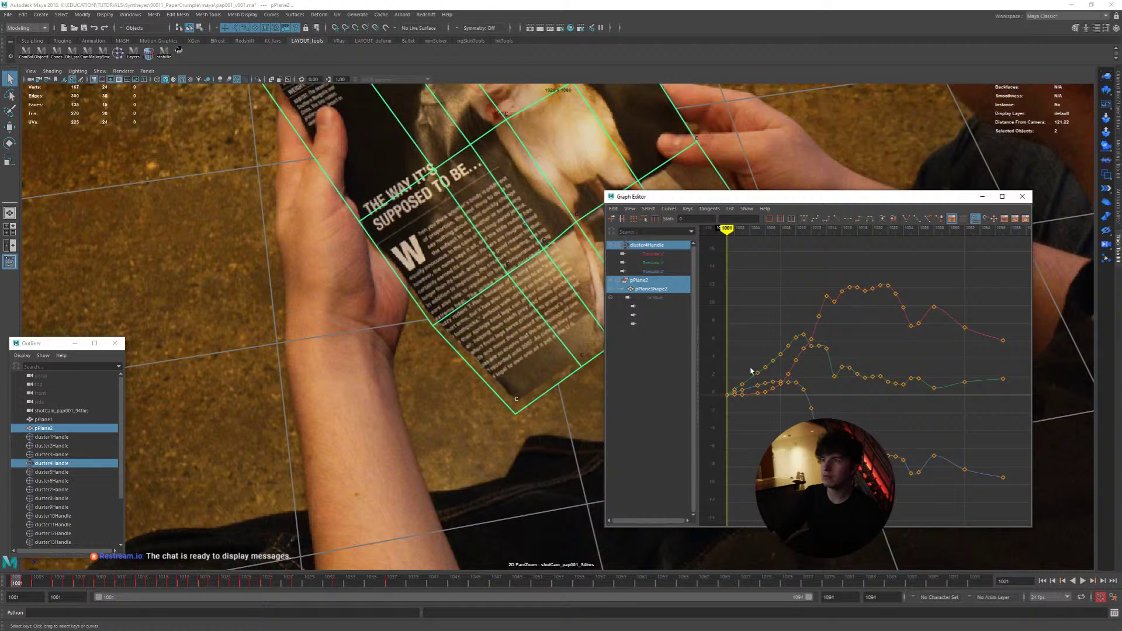
left_click(656, 263, "ctrl")
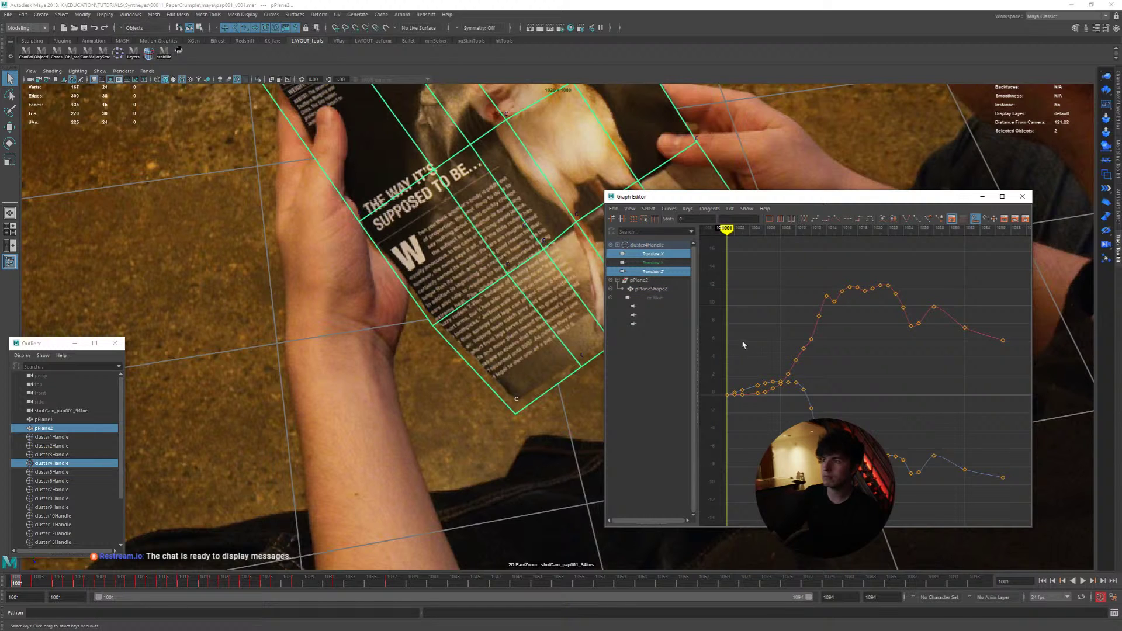
left_click(658, 254)
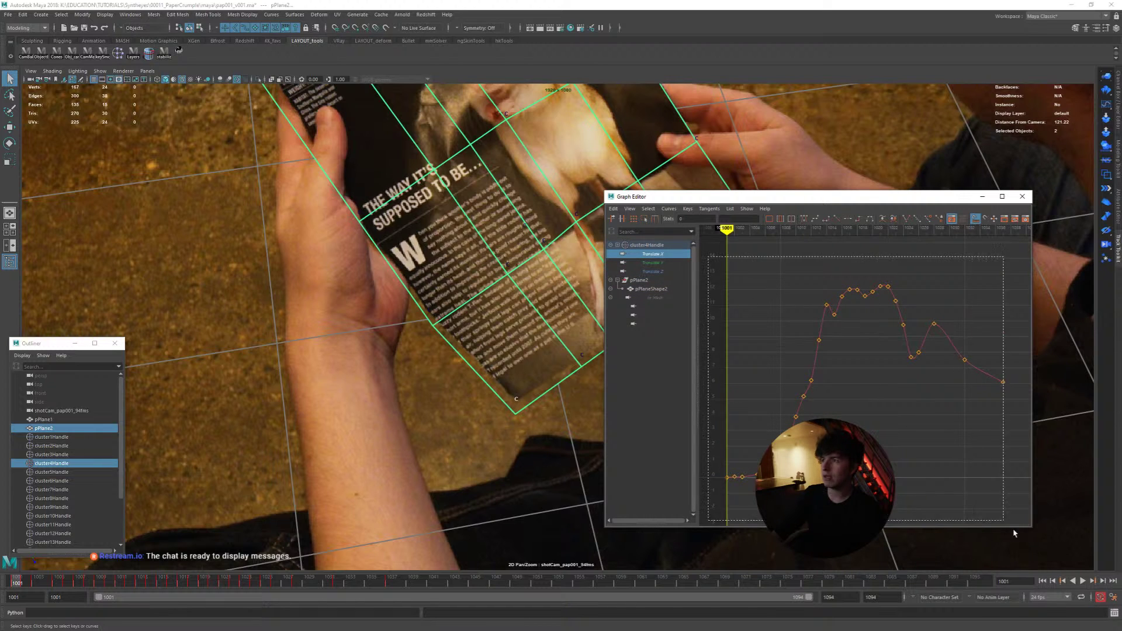
left_click_drag(996, 517, 996, 517)
key("w")
middle_click_drag(888, 444, 890, 442, "shift")
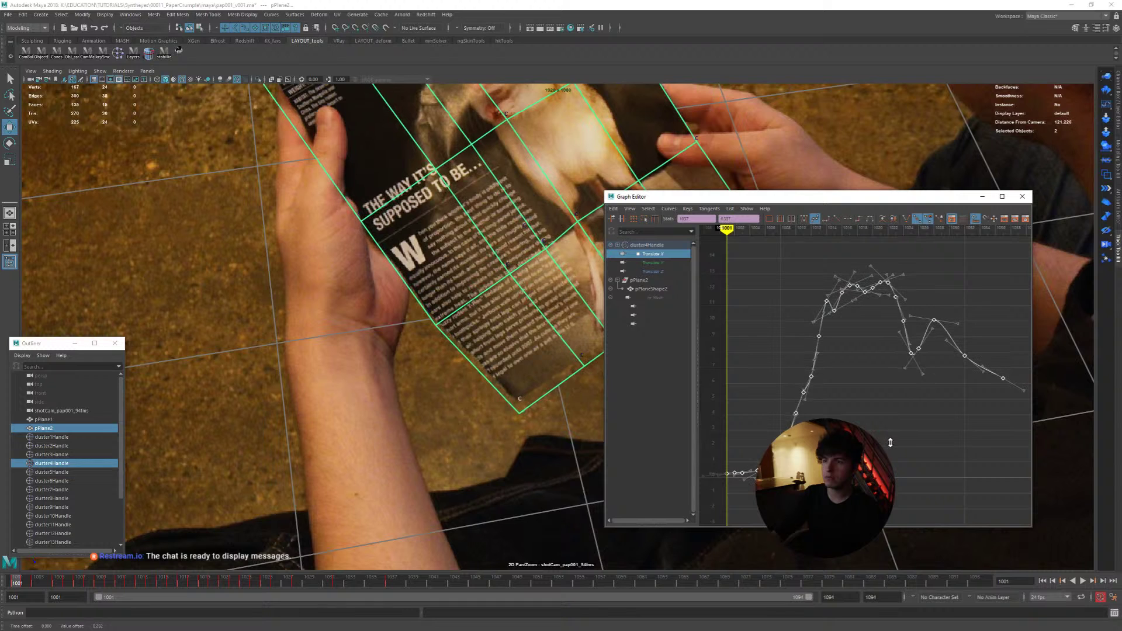
Step: Lower all of cluster4Handle's Translate Z keys by about 1.1 and fine-tune the whole Translate X curve
left_click(672, 271)
middle_click_drag(868, 376, 872, 381, "shift")
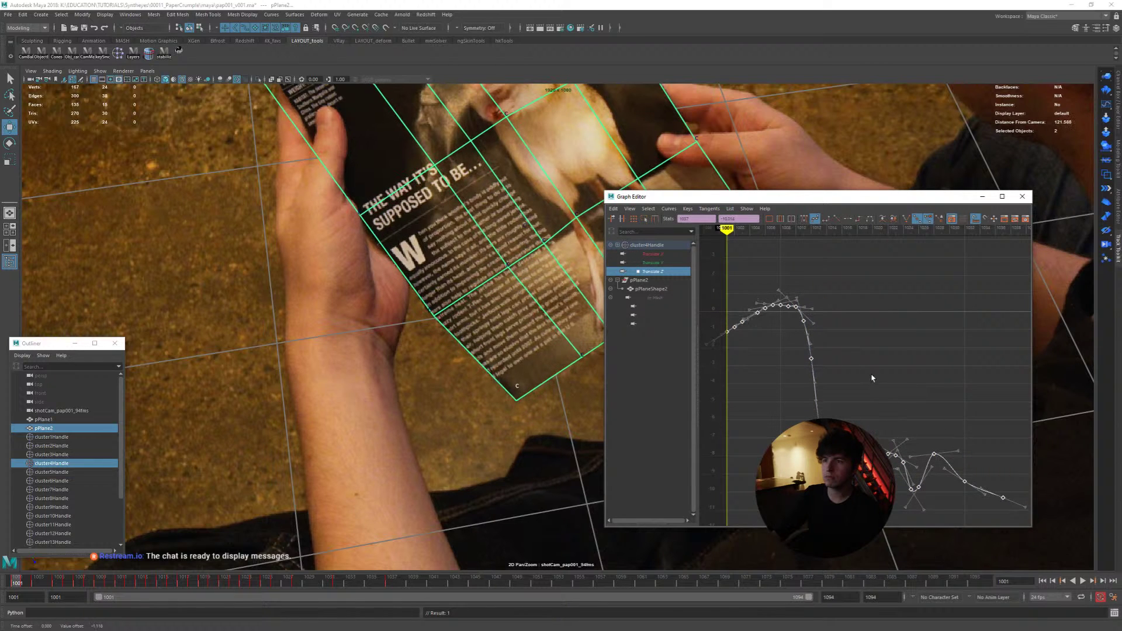
left_click(652, 253)
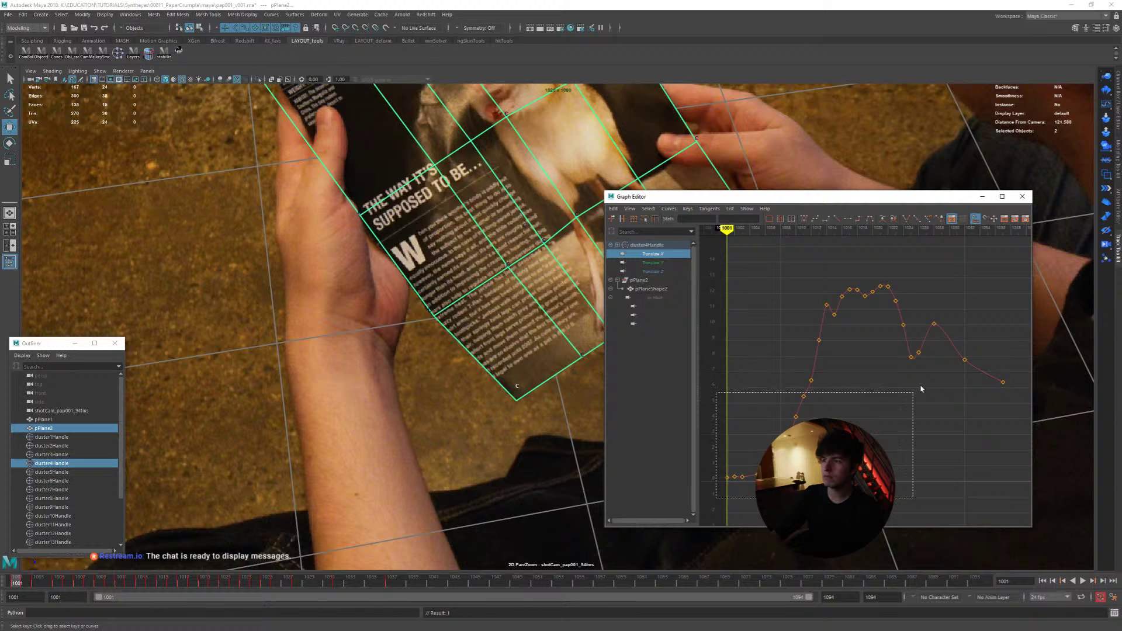
left_click_drag(771, 468, 933, 278)
middle_click_drag(924, 277, 926, 276, "shift")
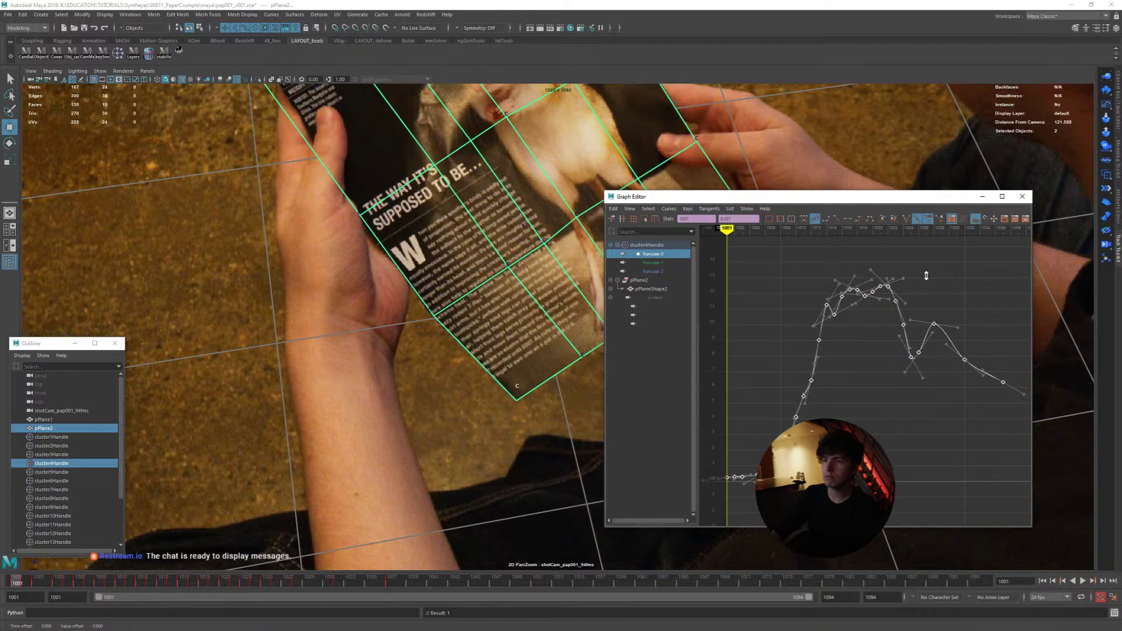
Step: Play back the shot to check the paper's lowest corner and close the Graph Editor
key("alt+v")
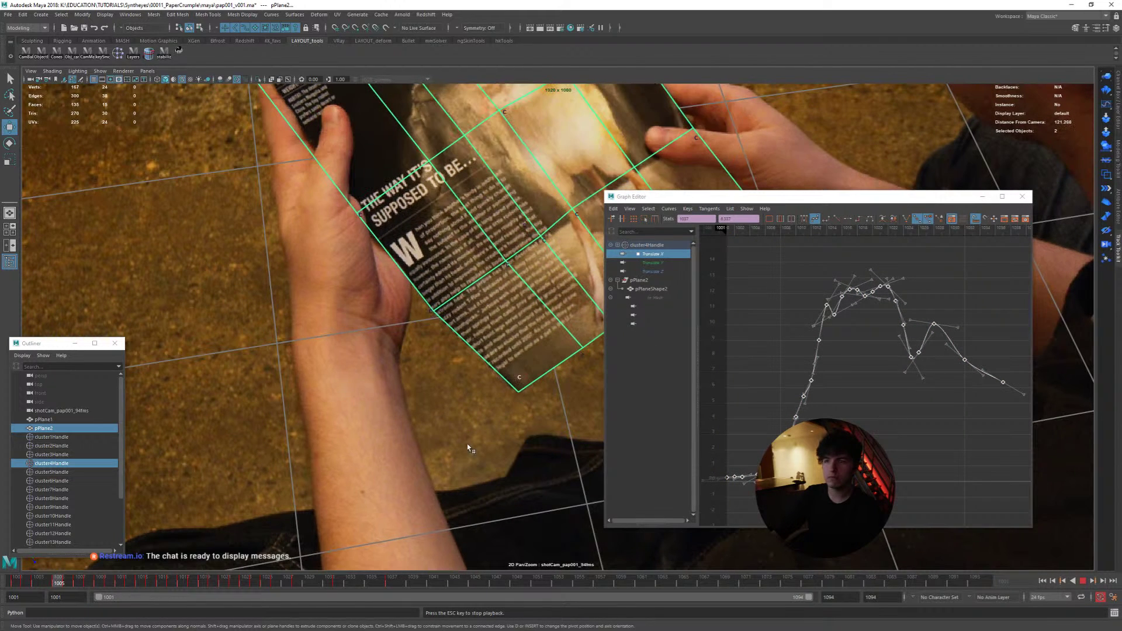
left_click(1022, 197)
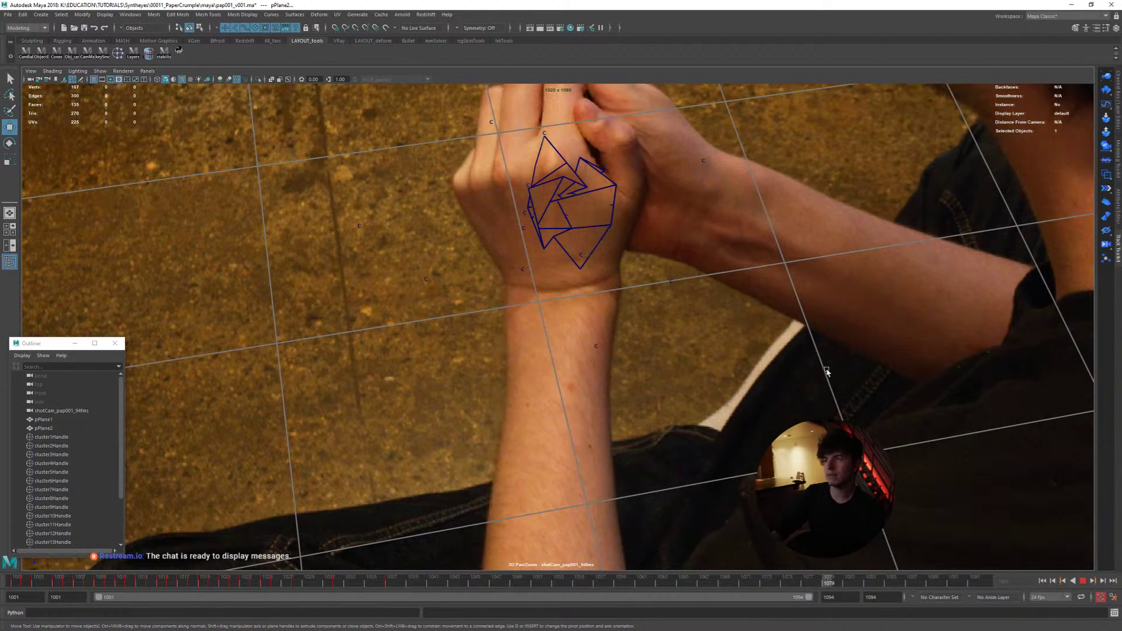
key("Escape")
left_click(639, 542)
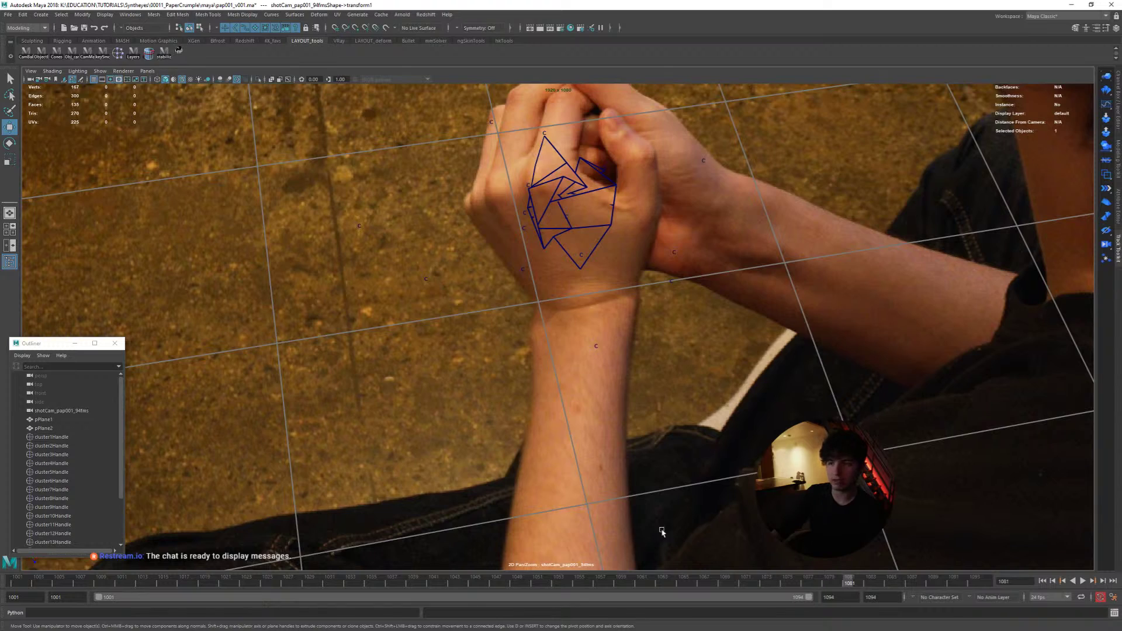
Step: Scrub and replay the paper crumple in the shot camera view and return to frame 1001
left_click_drag(779, 583, 600, 587)
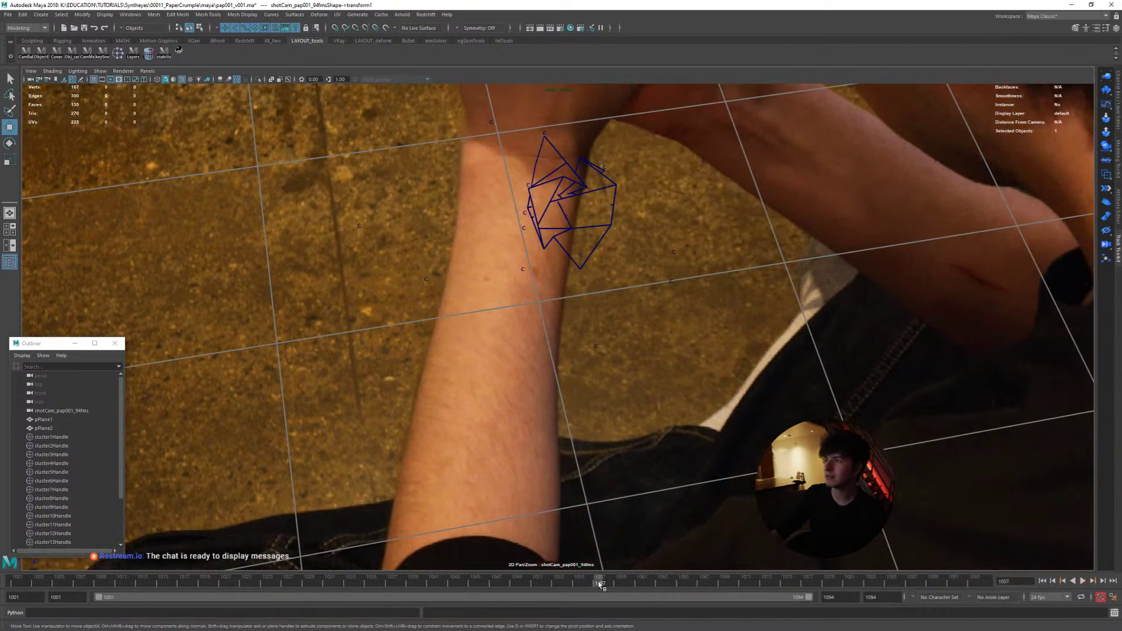
key("alt+v")
left_click_drag(678, 579, 17, 581)
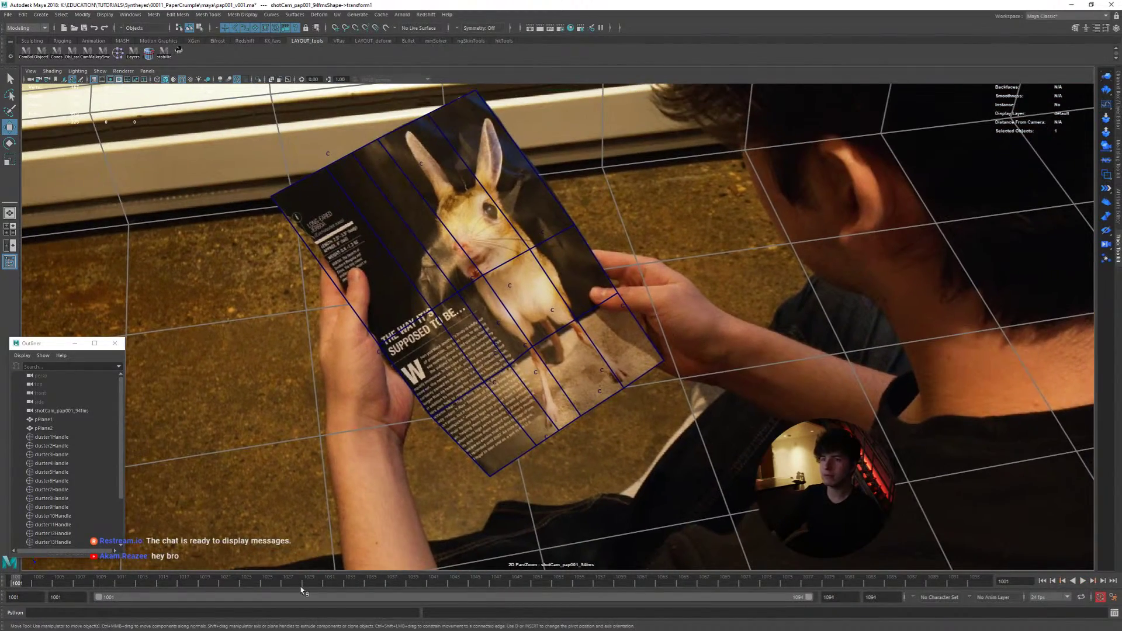
key("alt+v")
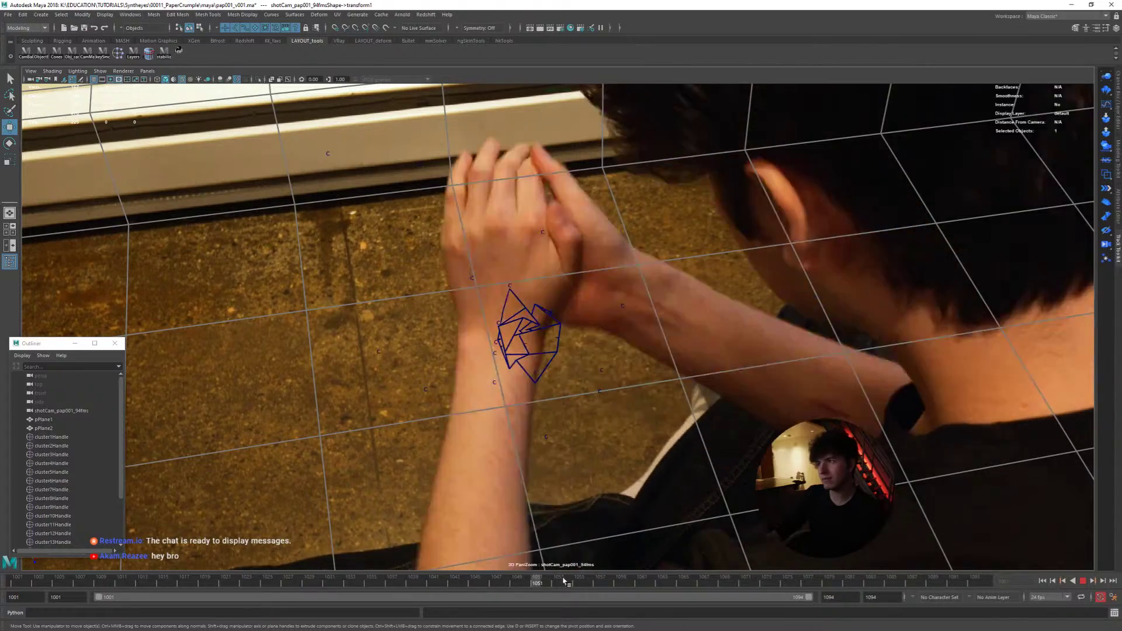
mouse_move(684, 597)
left_mouse_down()
mouse_move(850, 611)
mouse_move(3, 560)
left_mouse_up()
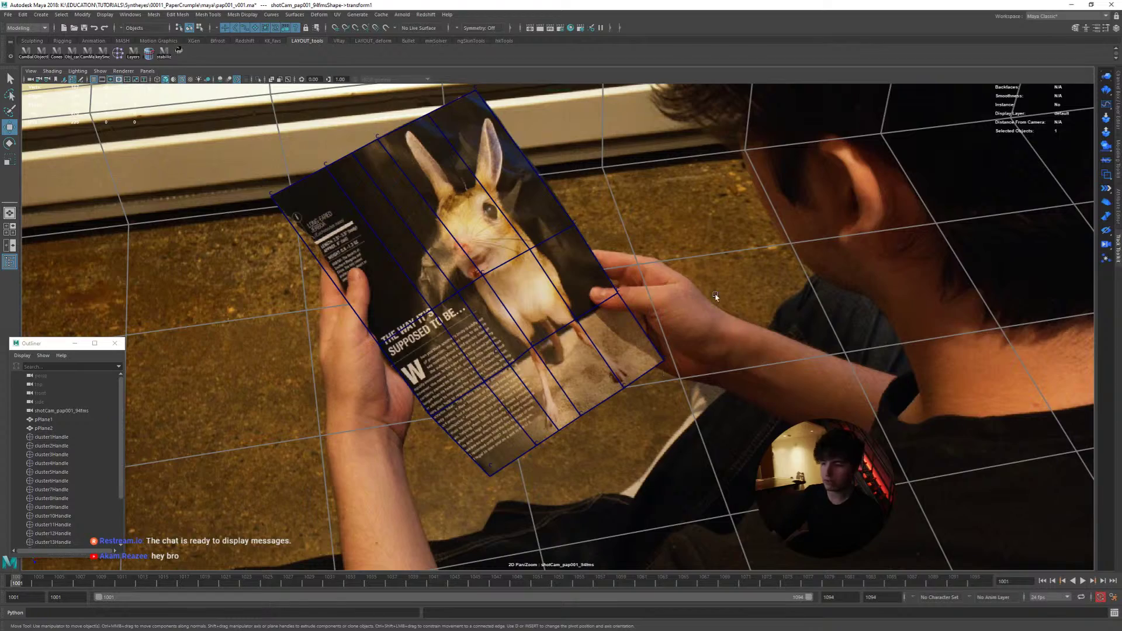
right_click_drag(734, 313, 689, 304)
middle_click_drag(640, 304, 662, 360)
middle_click_drag(586, 341, 650, 365)
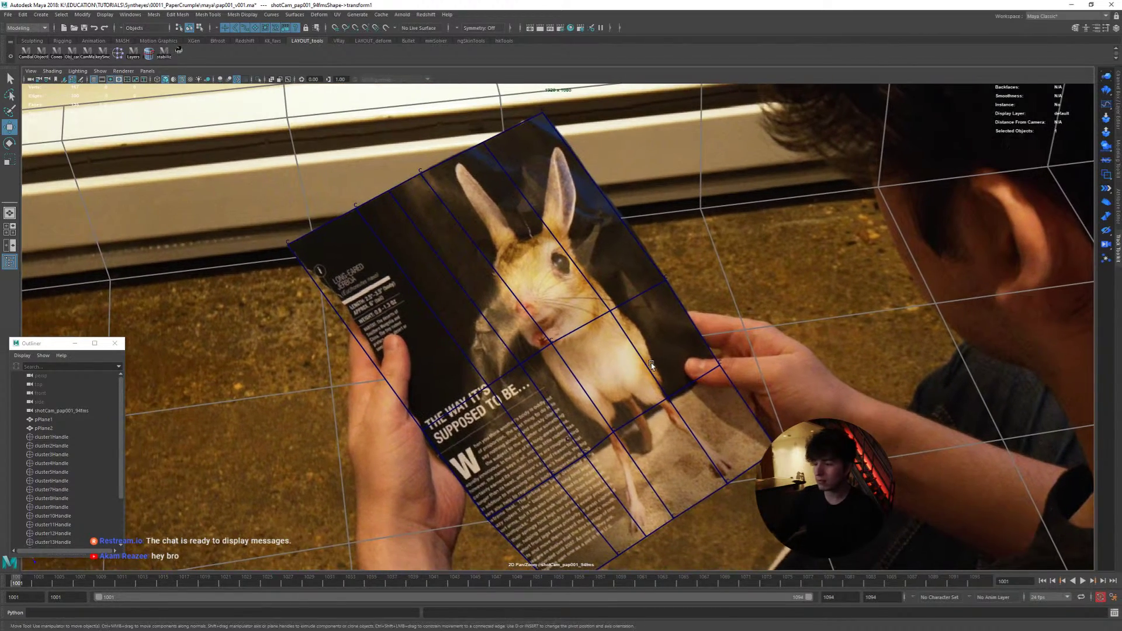
right_click_drag(630, 373, 534, 363)
middle_click_drag(534, 363, 500, 330)
right_click_drag(450, 281, 509, 286)
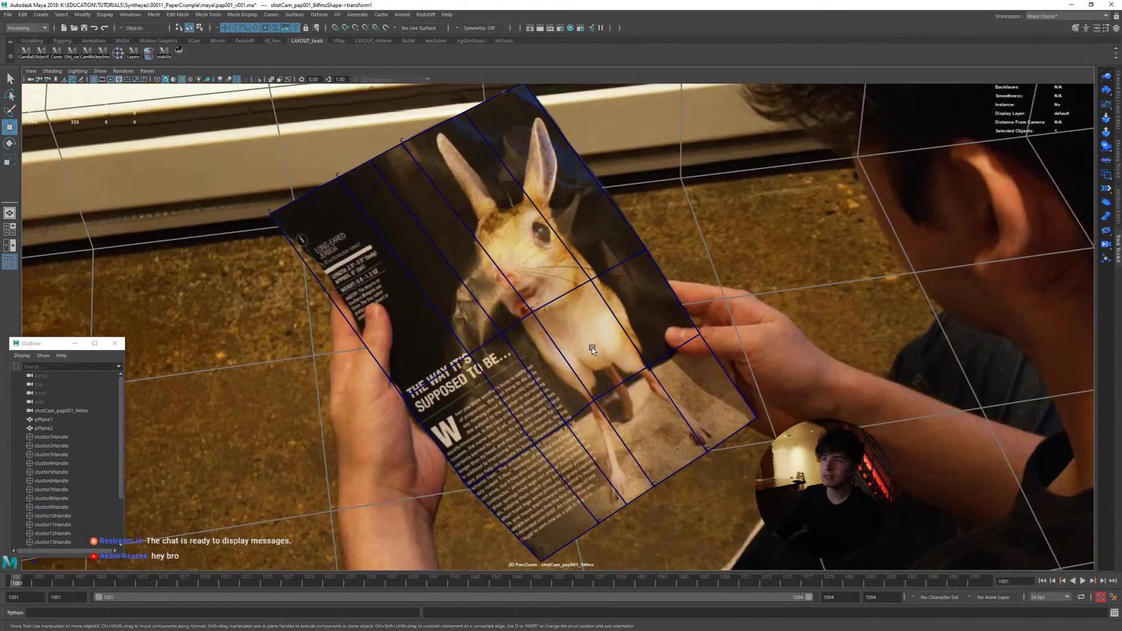
middle_click_drag(430, 301, 468, 351)
right_click_drag(468, 351, 602, 394)
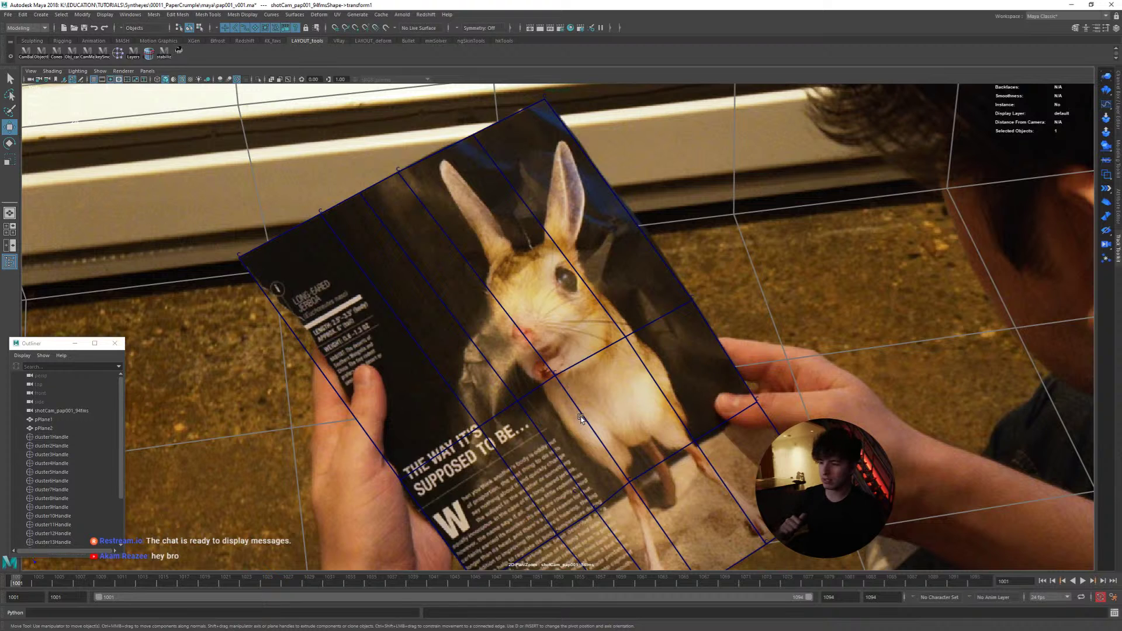
Step: Select the paper mesh pPlane2, check its motion up to frame 1007, and pick its inner vertex beside the animal's leg at frame 1001
left_click(512, 320)
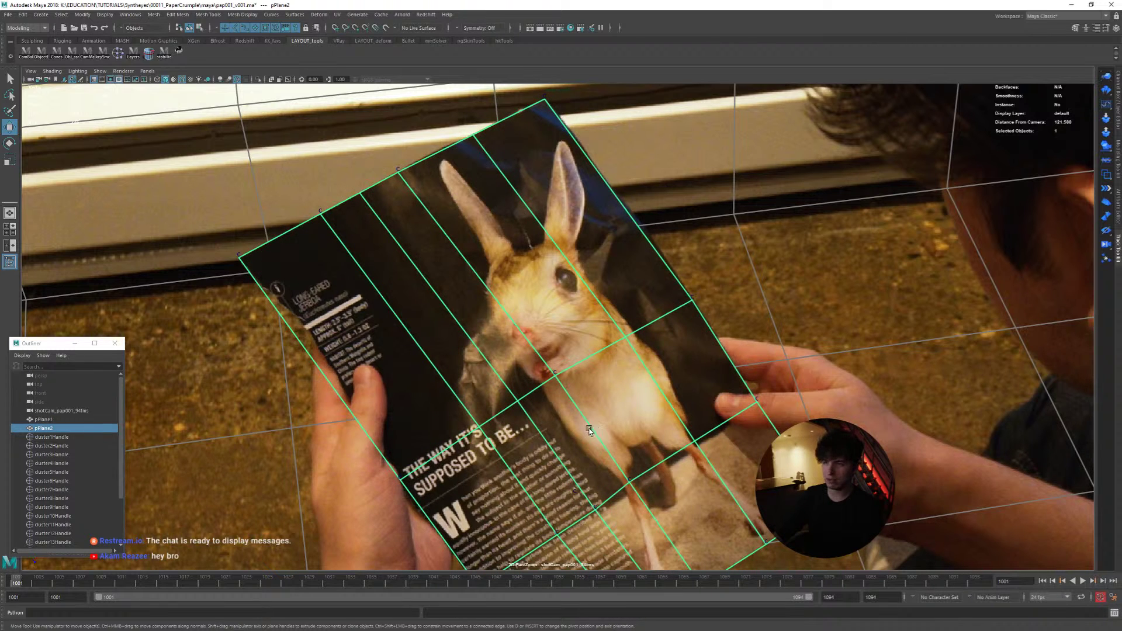
mouse_move(576, 380)
right_mouse_down()
mouse_move(534, 408)
mouse_move(573, 379)
right_mouse_up()
right_click_drag(623, 323, 301, 556, "alt")
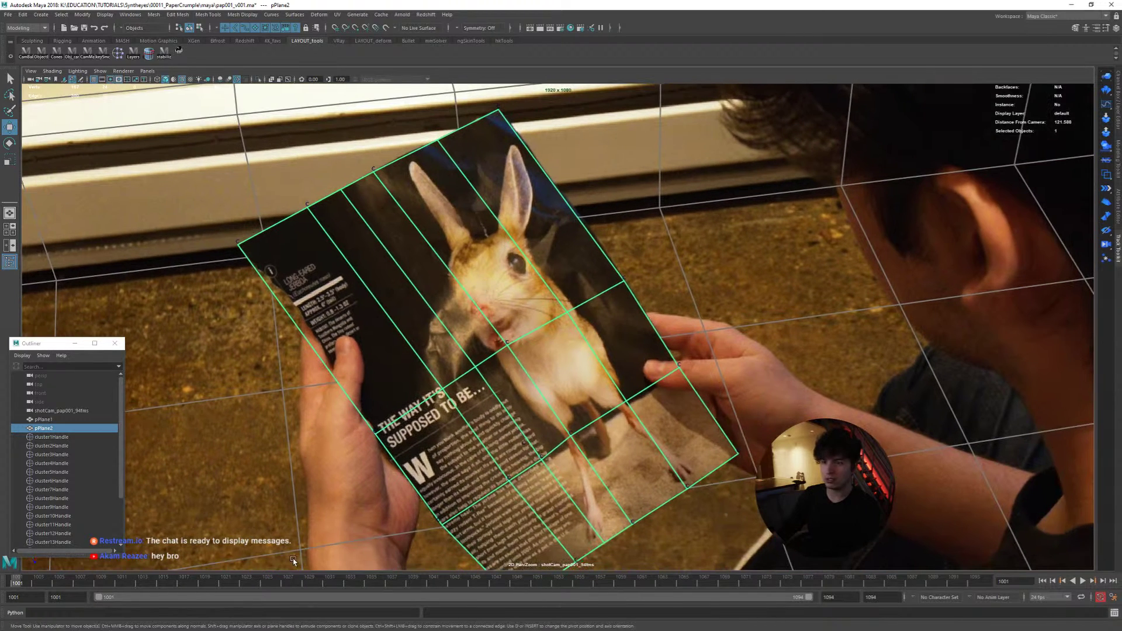
left_click_drag(125, 578, 80, 579)
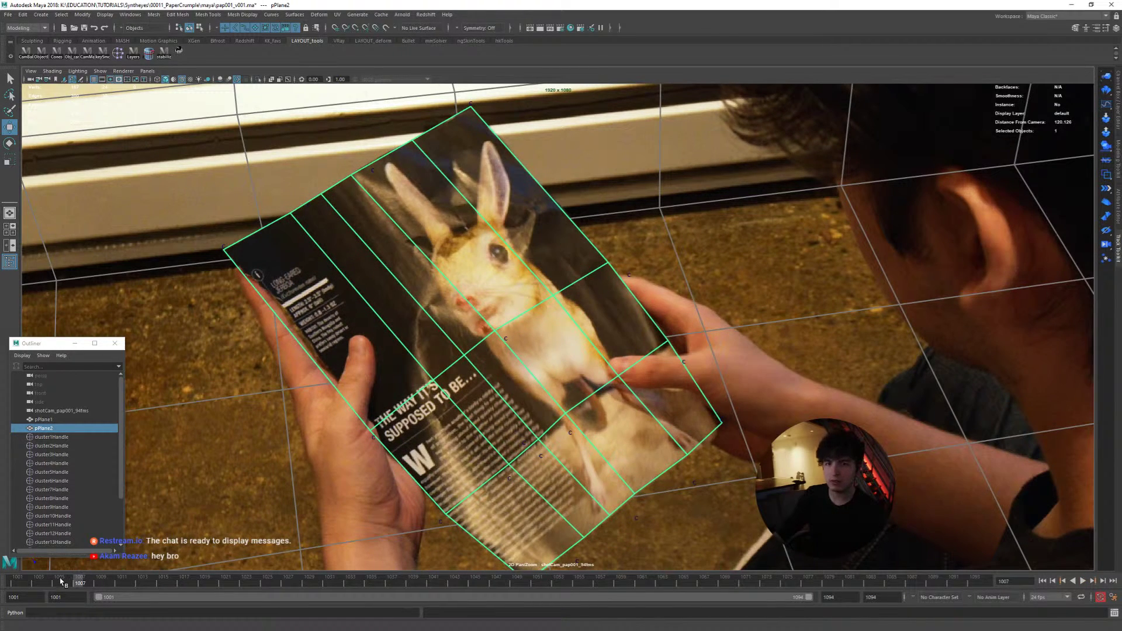
key("alt+shift+v")
right_click_drag(635, 384, 592, 383)
left_click(626, 400)
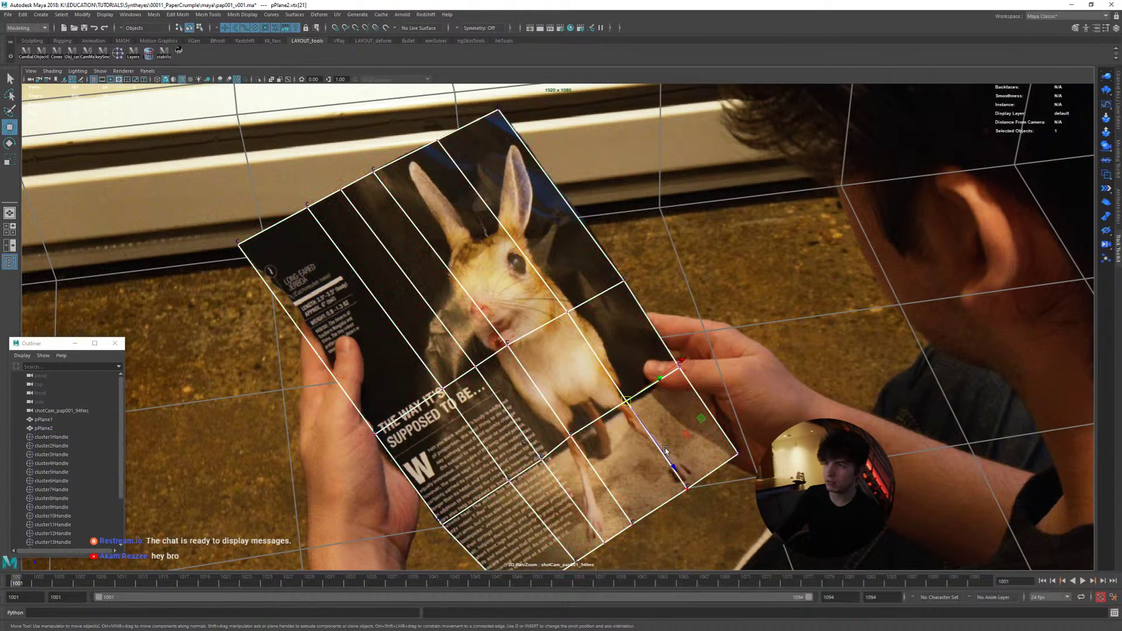
Step: Stabilize the shot camera view on the picked vertex and create a cluster from it
left_click(180, 53)
left_click(179, 53)
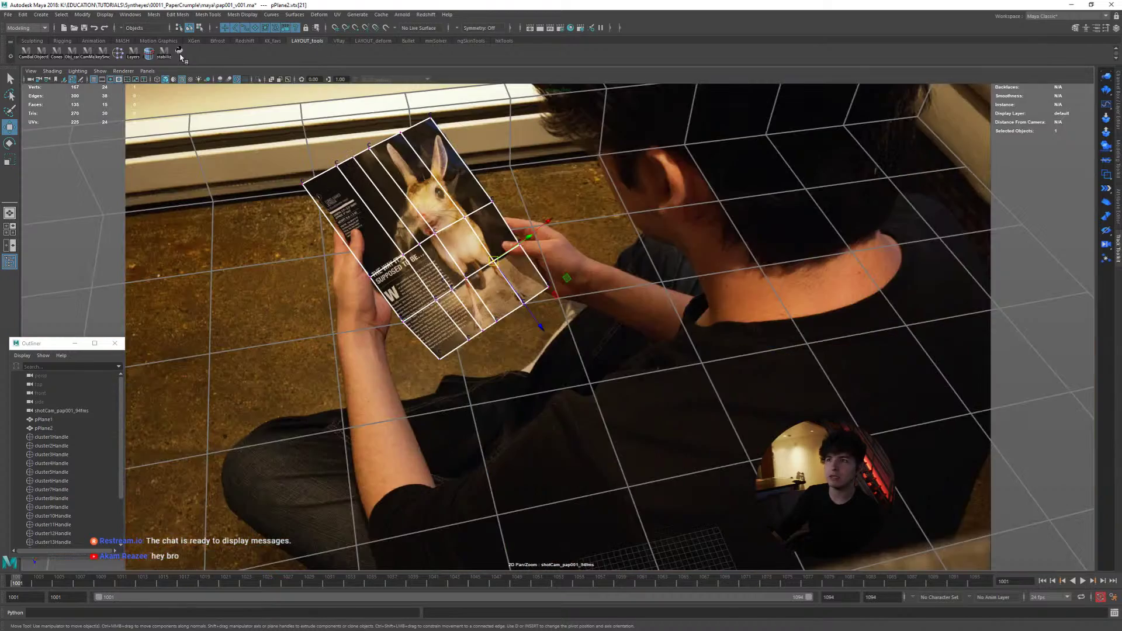
left_click(180, 54)
scroll(473, 257, "up", 6)
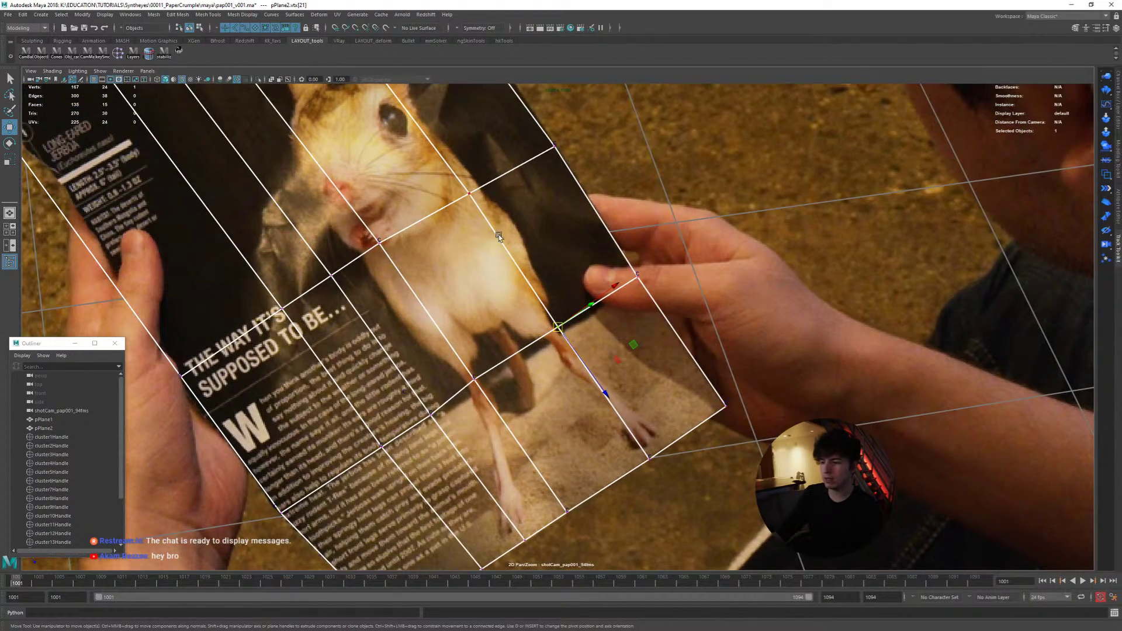
left_click(119, 53)
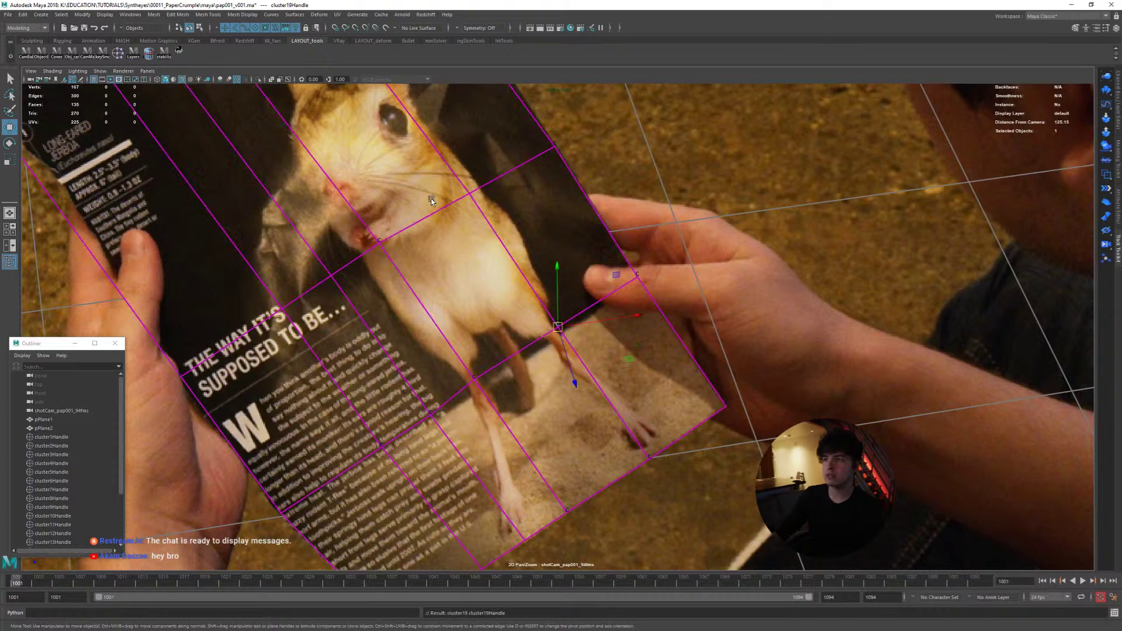
key("q")
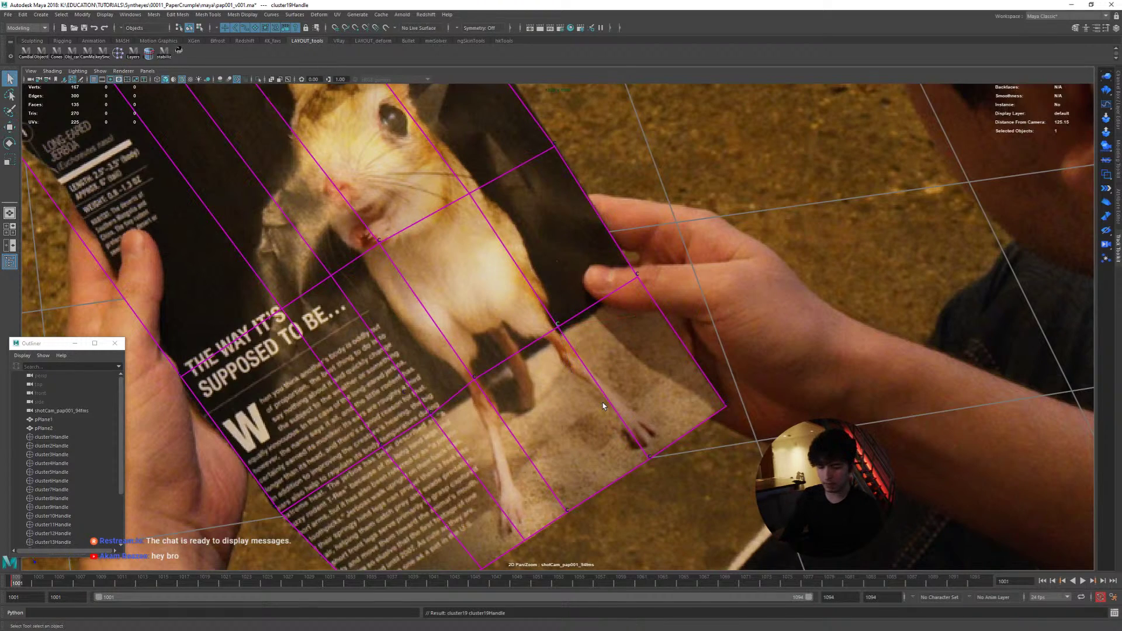
Step: Key the new cluster's translation frame by frame from 1001 towards 1012, comparing neighbouring frames against the page
scroll(635, 407, "up", 3)
key("alt+period")
key("alt+period")
key("alt+comma")
key("alt+comma")
key("alt+period")
key("shift+w")
key("alt+period")
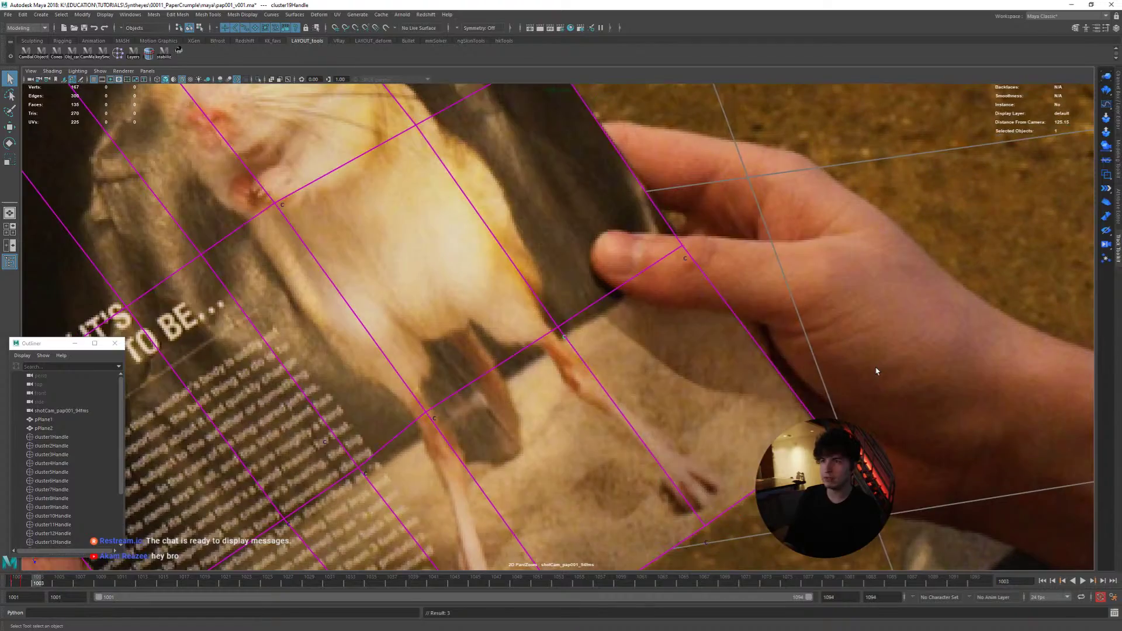
key("alt+comma")
key("alt+period")
key("alt+period")
key("alt+comma")
key("alt+period")
key("alt+period")
key("alt+comma")
key("alt+period")
key("alt+comma")
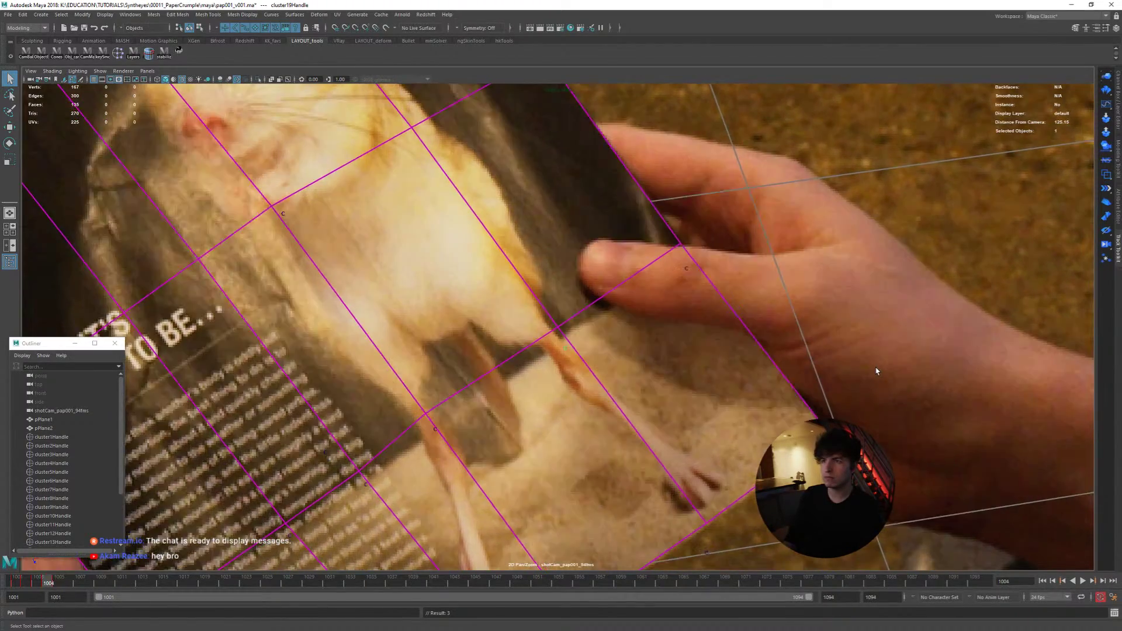
key("alt+period")
key("alt+period")
key("alt+comma")
key("alt+period")
key("alt+comma")
key("alt+period")
key("alt+period")
key("alt+period")
key("alt+period")
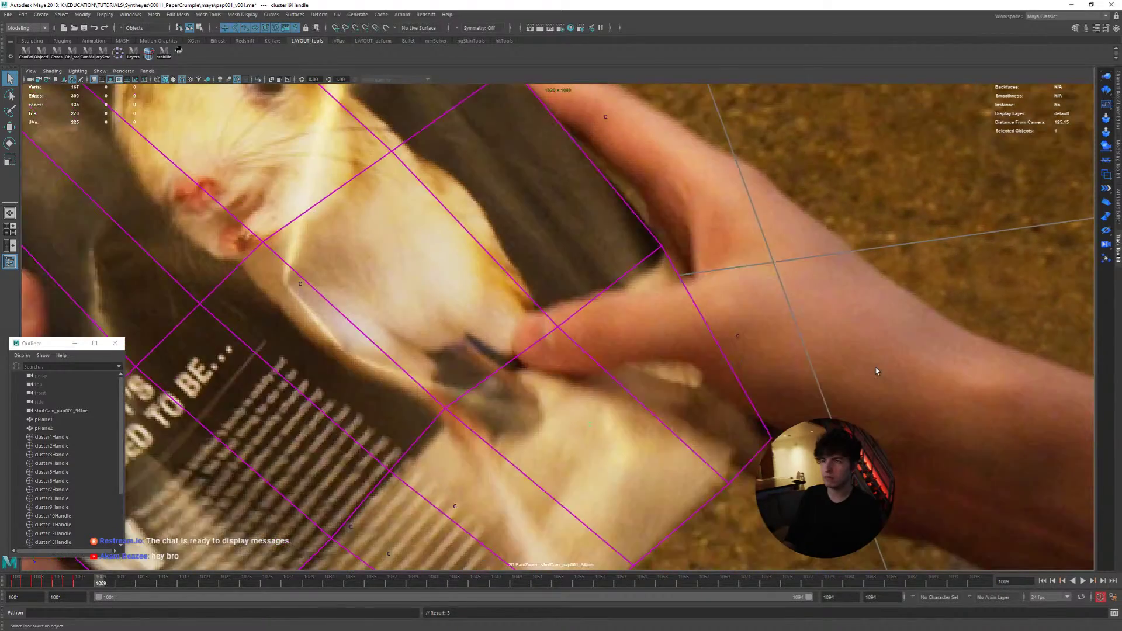
key("alt+comma")
key("alt+period")
key("alt+comma")
key("alt+period")
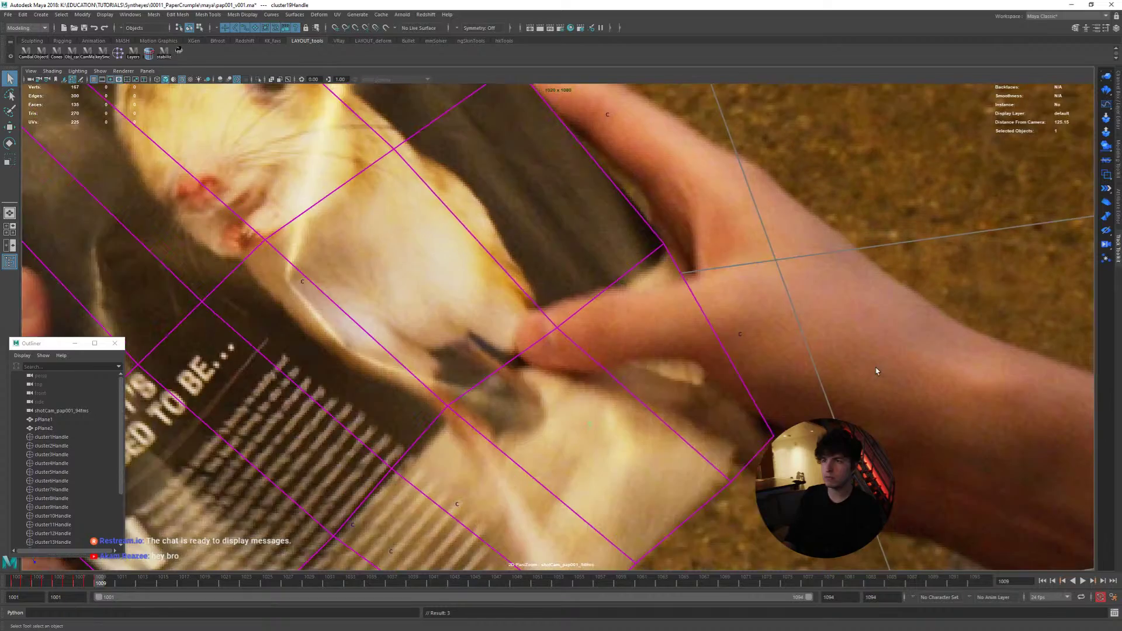
key("alt+period")
key("alt+comma")
key("alt+period")
key("alt+comma")
key("alt+period")
key("alt+comma")
key("alt+period")
key("alt+period")
key("alt+comma")
key("alt+period")
key("alt+period")
key("alt+comma")
key("alt+period")
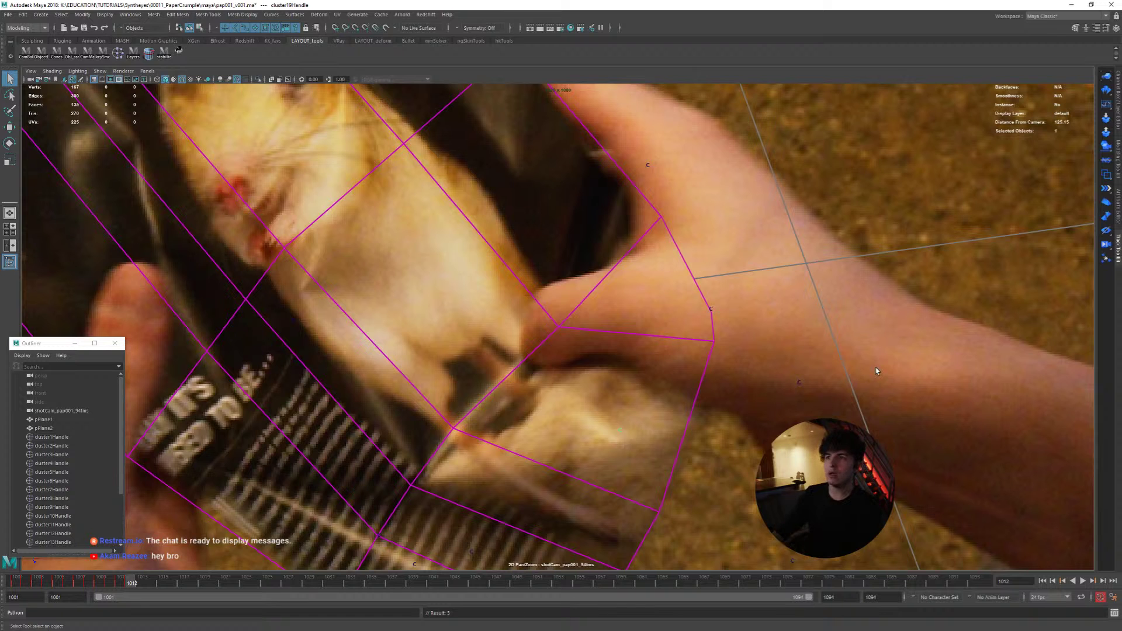
Step: Set up a two-pane layout with the perspective view beside the shotCam_pap001 camera view
key("space")
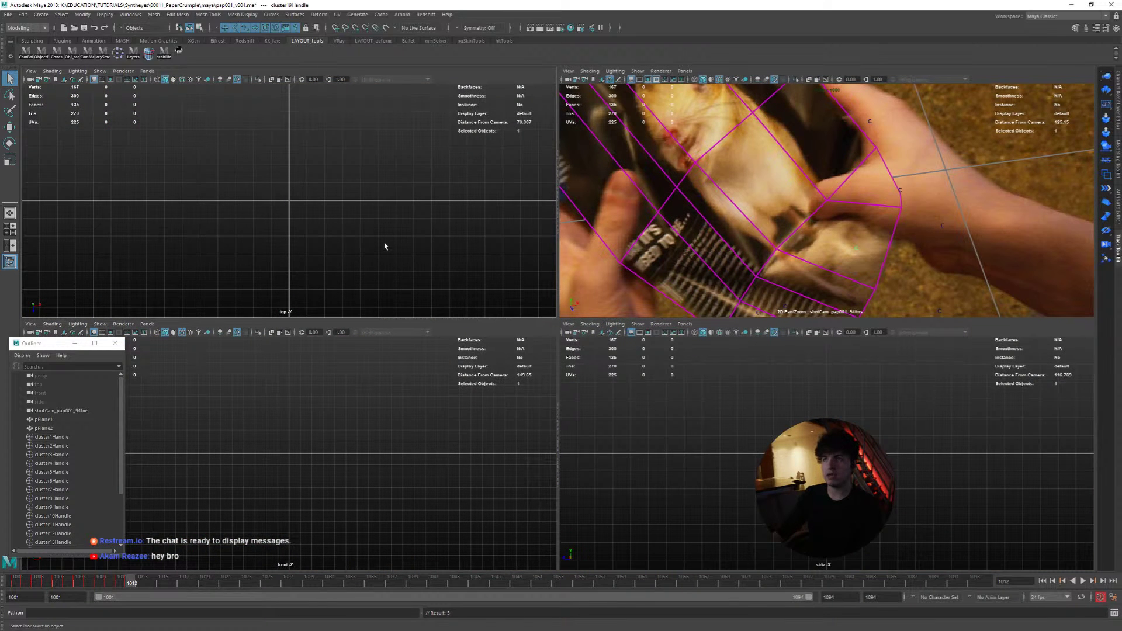
left_click(5, 246)
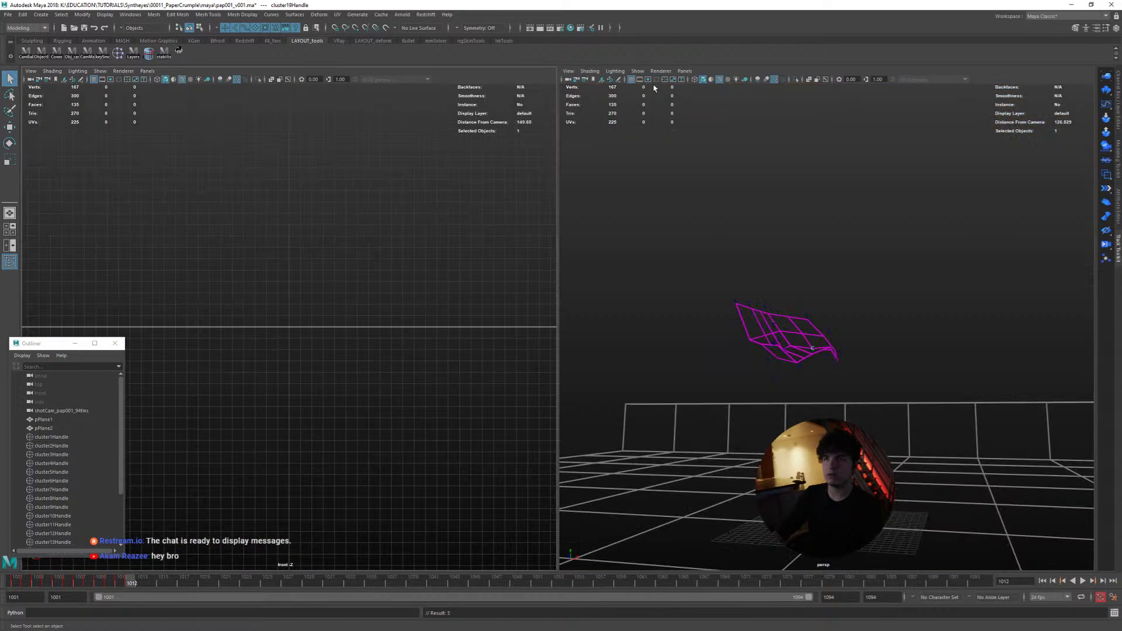
left_click(685, 71)
left_click(684, 71)
mouse_move(723, 82)
left_click(812, 88)
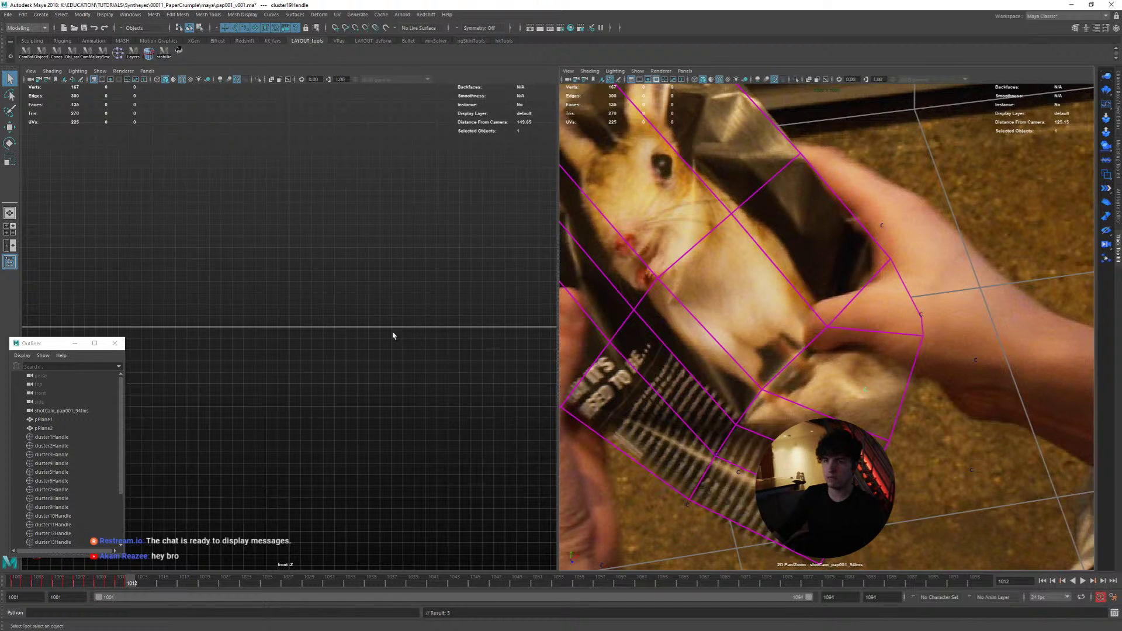
key("space")
left_click_drag(374, 344, 347, 350)
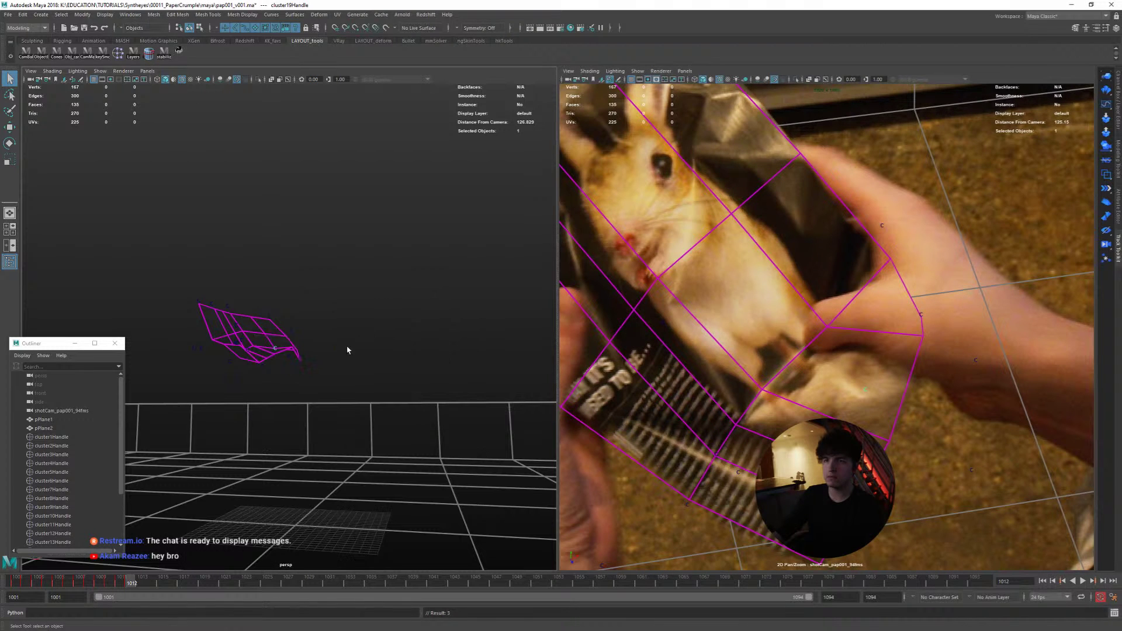
Step: Frame the cluster in the perspective view, adjust its position at frame 1012, and refine it in the full shotCam_pap001 view
key("w")
key("f")
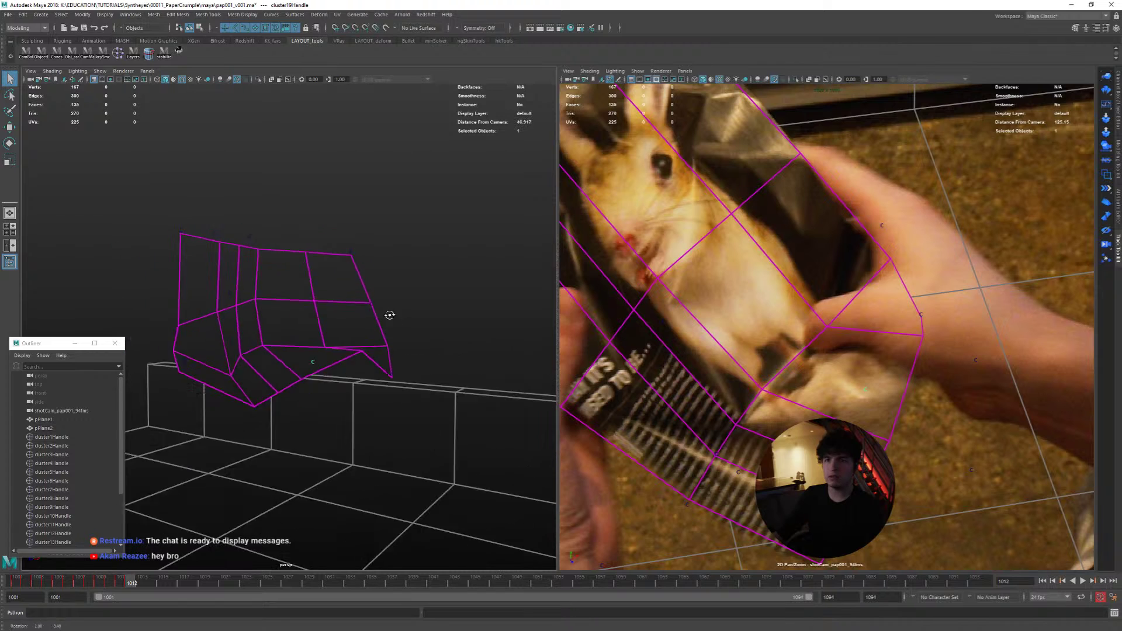
middle_click_drag(396, 311, 402, 320)
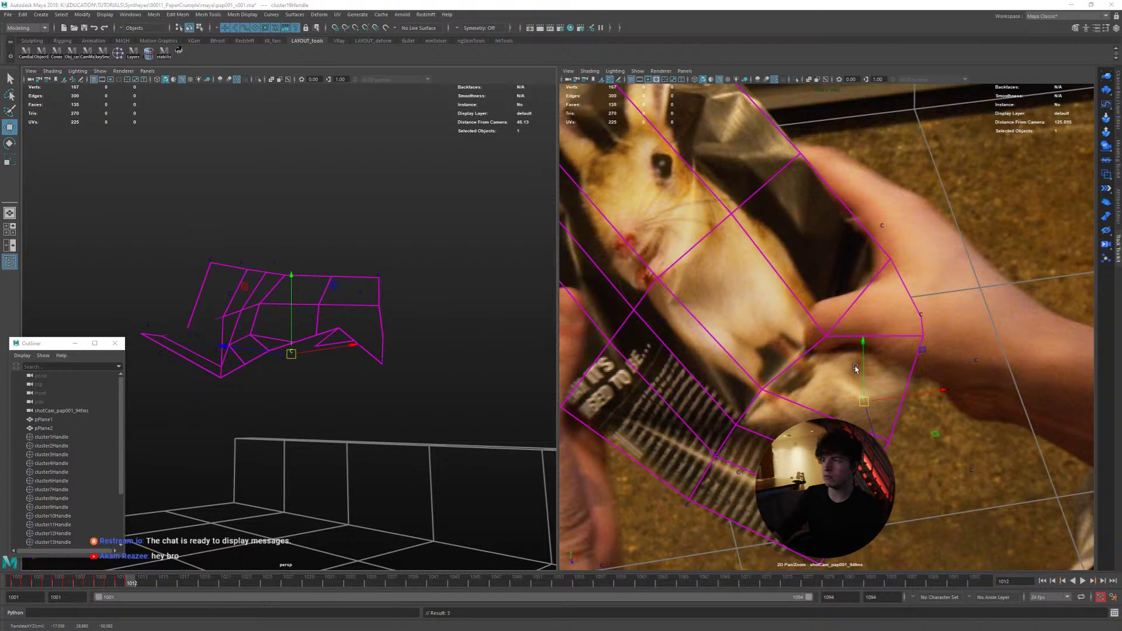
key("space")
middle_click_drag(813, 357, 816, 360)
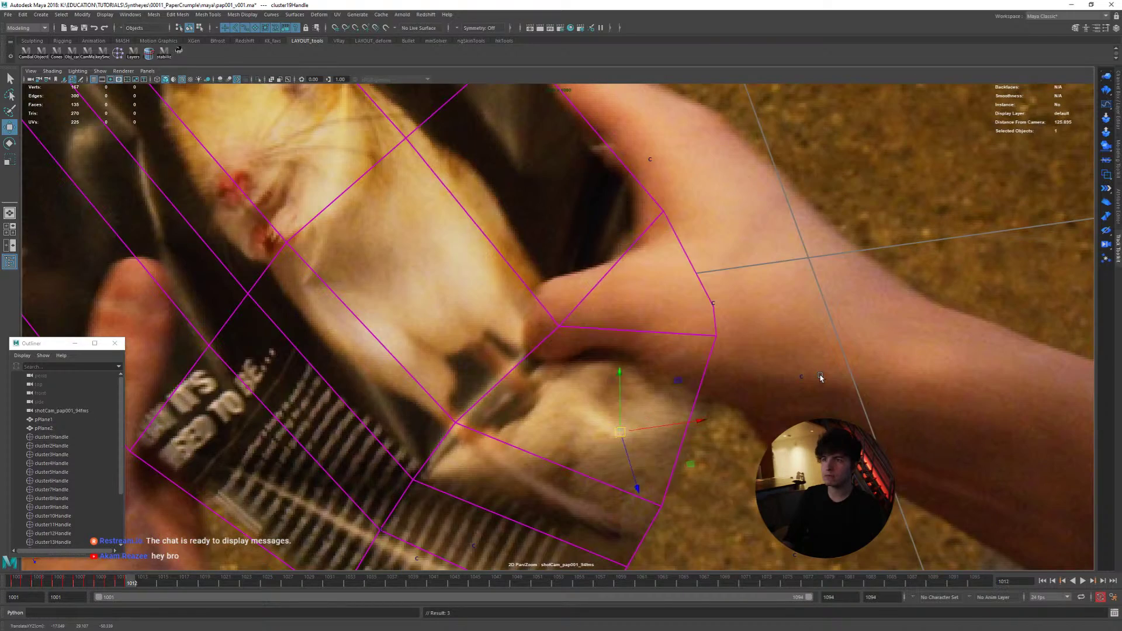
Step: Key the cluster's translation frame by frame from 1012 to 1016, comparing neighbouring frames against the page
key("alt+comma")
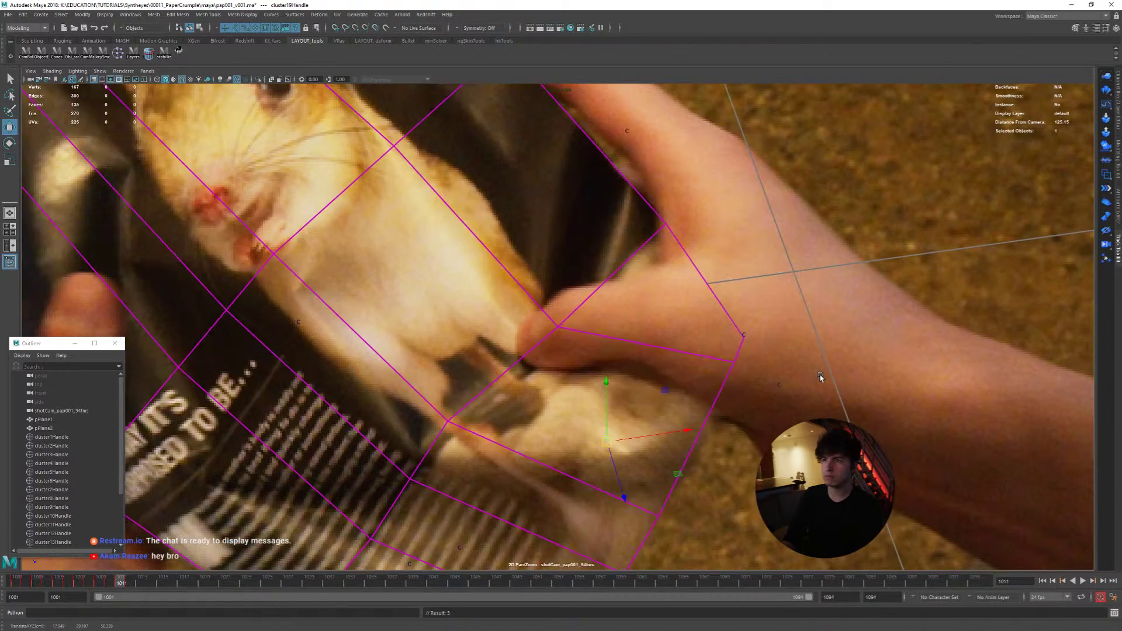
key("alt+period")
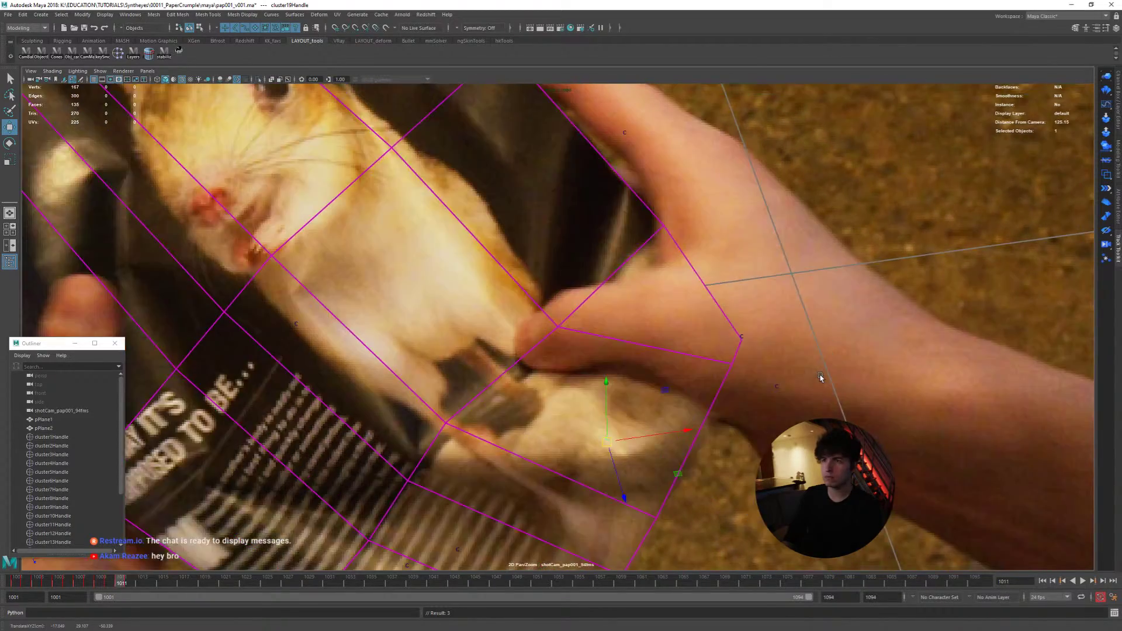
key("alt+period")
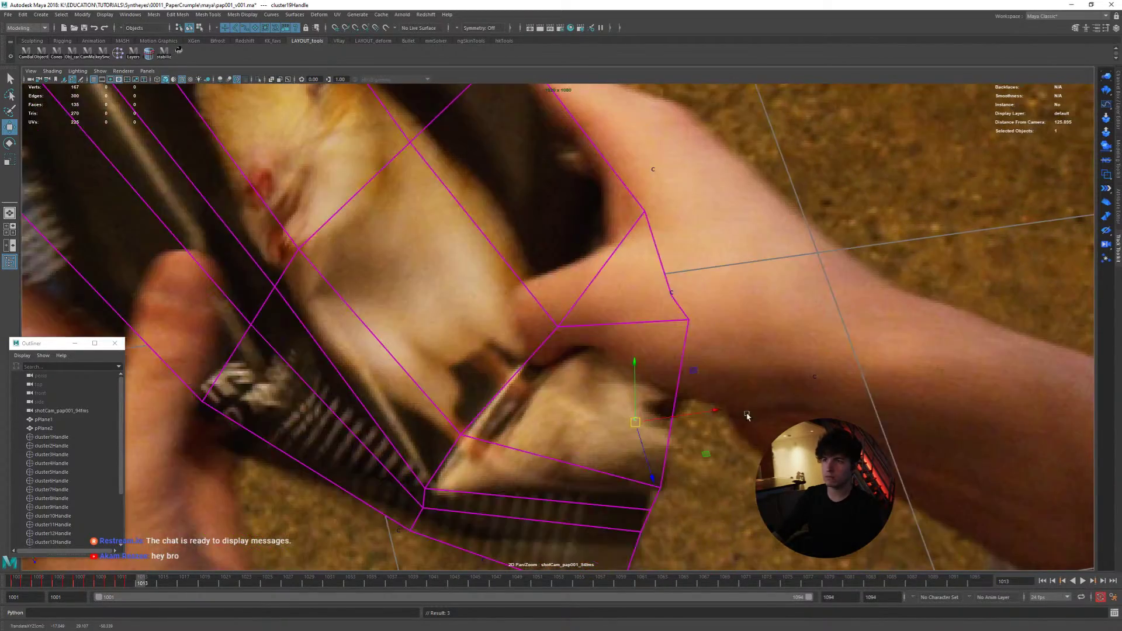
key("alt+comma")
key("alt+period")
key("alt+comma")
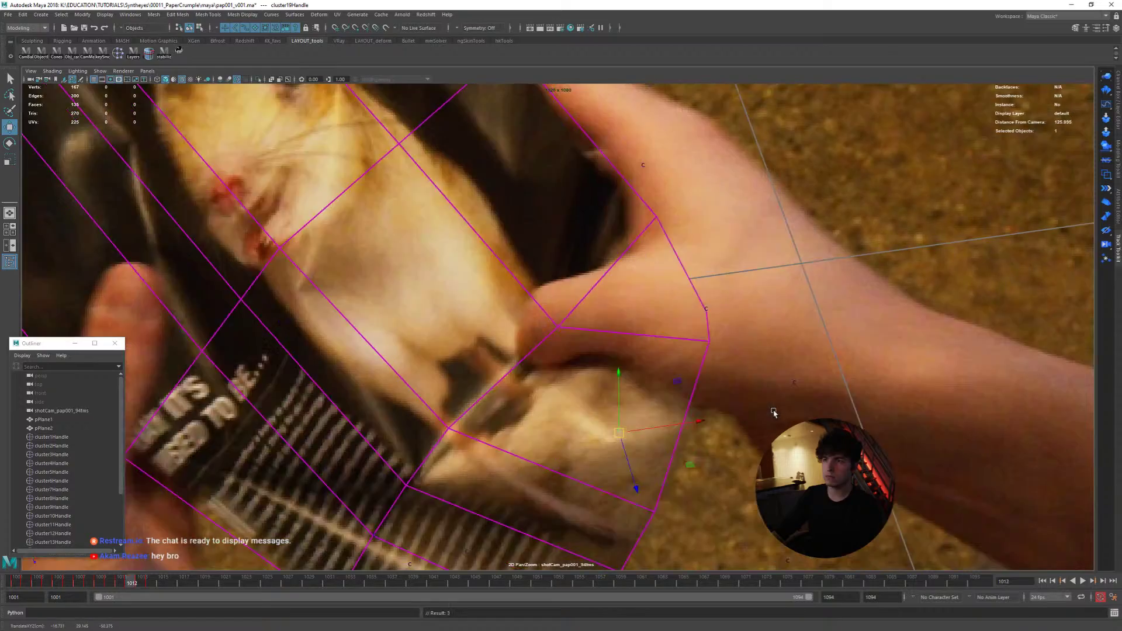
key("alt+period")
key("alt+period")
key("alt+comma")
key("alt+period")
key("alt+period")
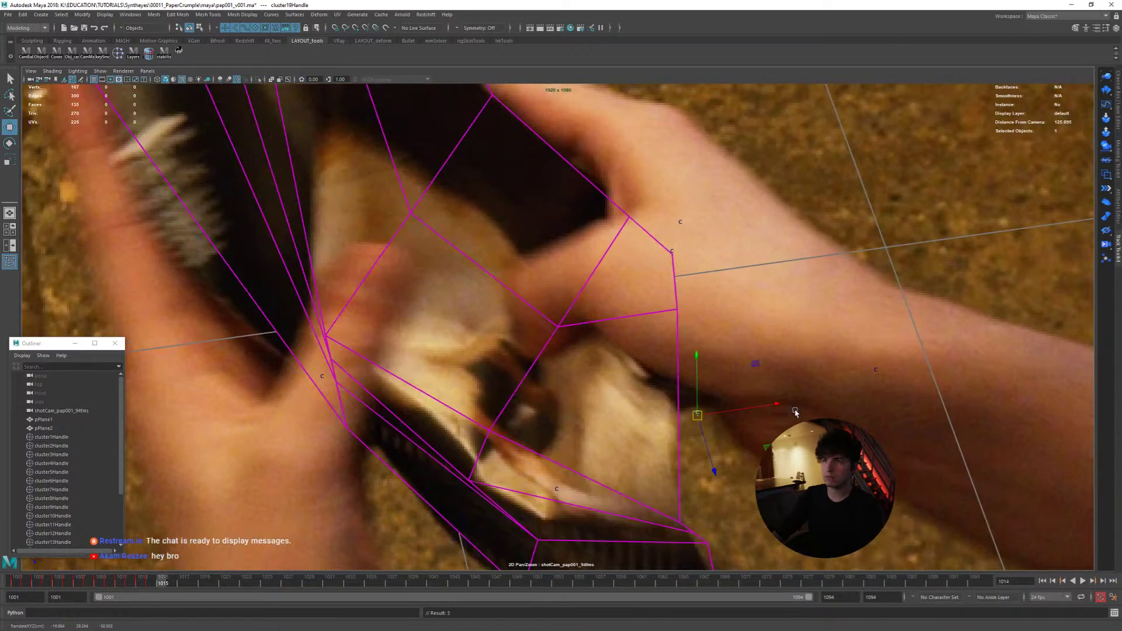
key("alt+period")
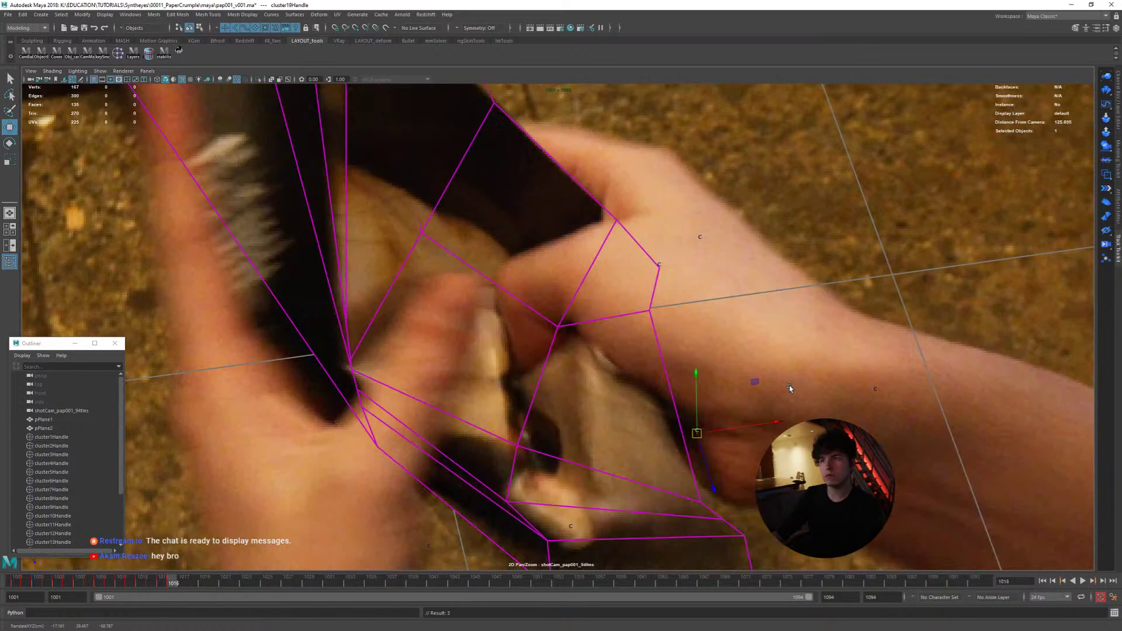
Step: Correct the cluster's depth at frame 1016 in the perspective view and realign it with the page in the shot camera view
key("space")
middle_click_drag(291, 349, 318, 358)
left_click_drag(408, 358, 359, 367, "alt")
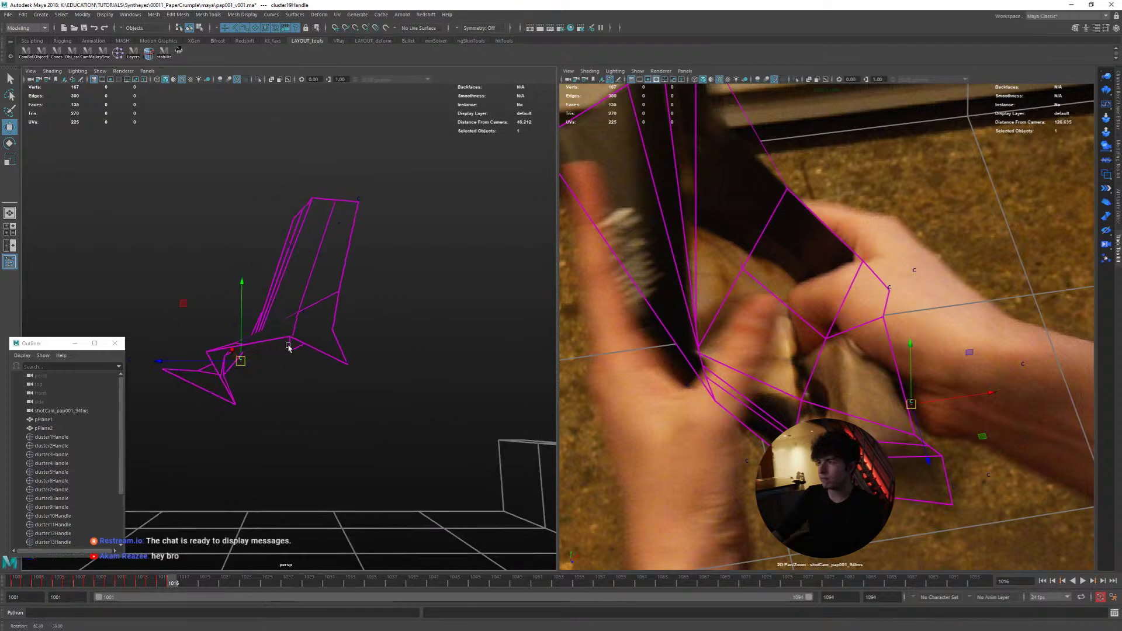
left_click_drag(318, 361, 398, 401, "alt")
scroll(374, 403, "up", 5)
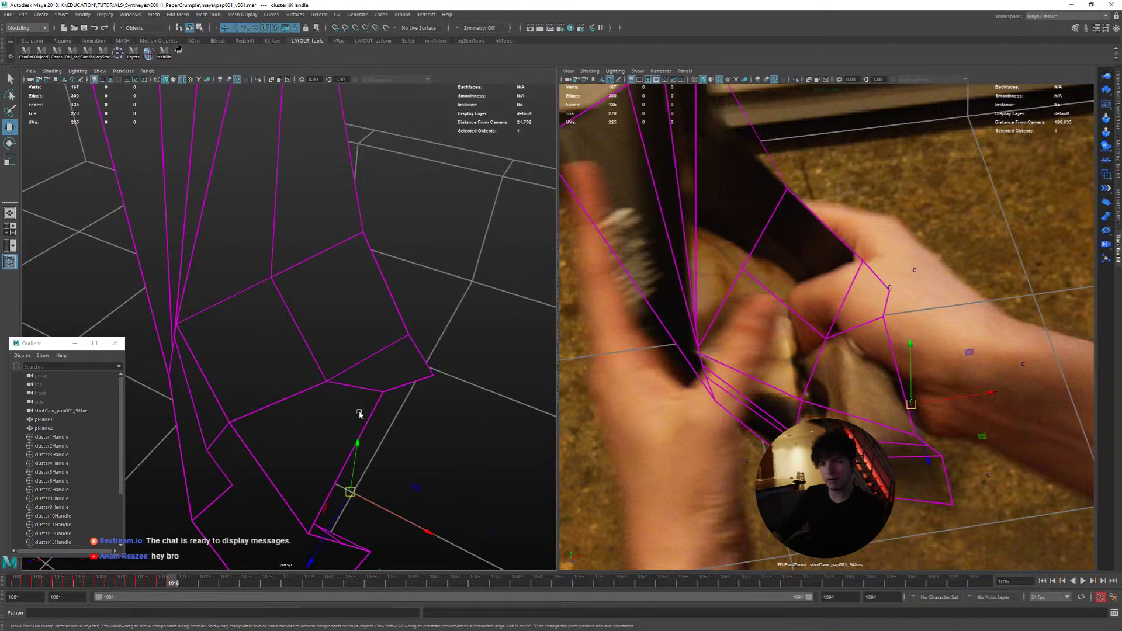
key("space")
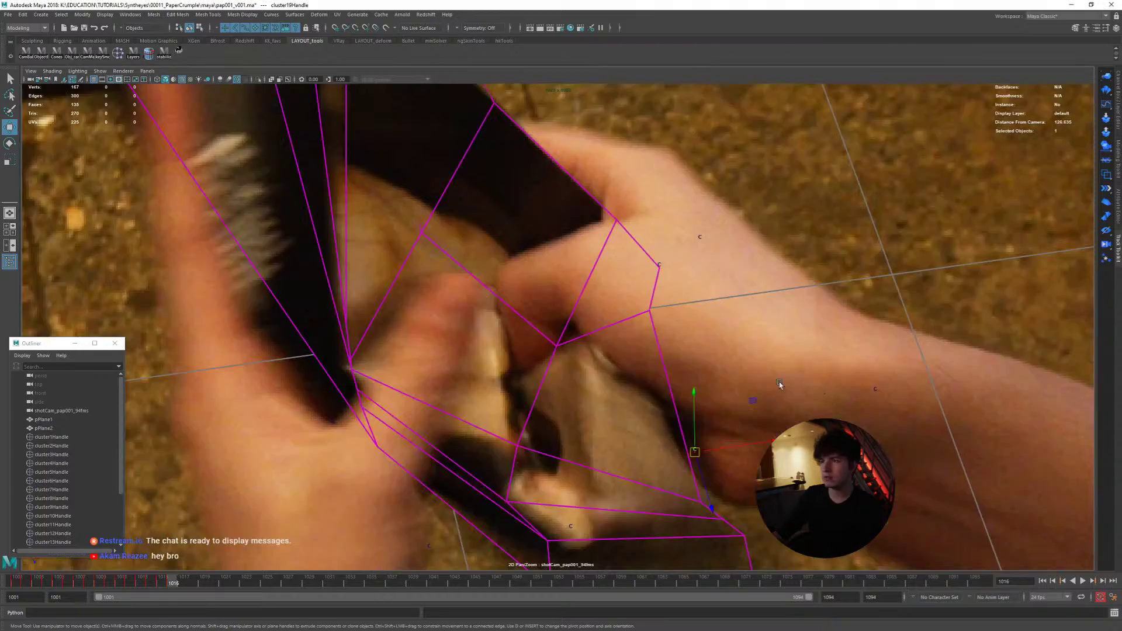
key("alt+comma")
key("alt+comma")
key("alt+period")
key("alt+period")
middle_click_drag(824, 402, 825, 401)
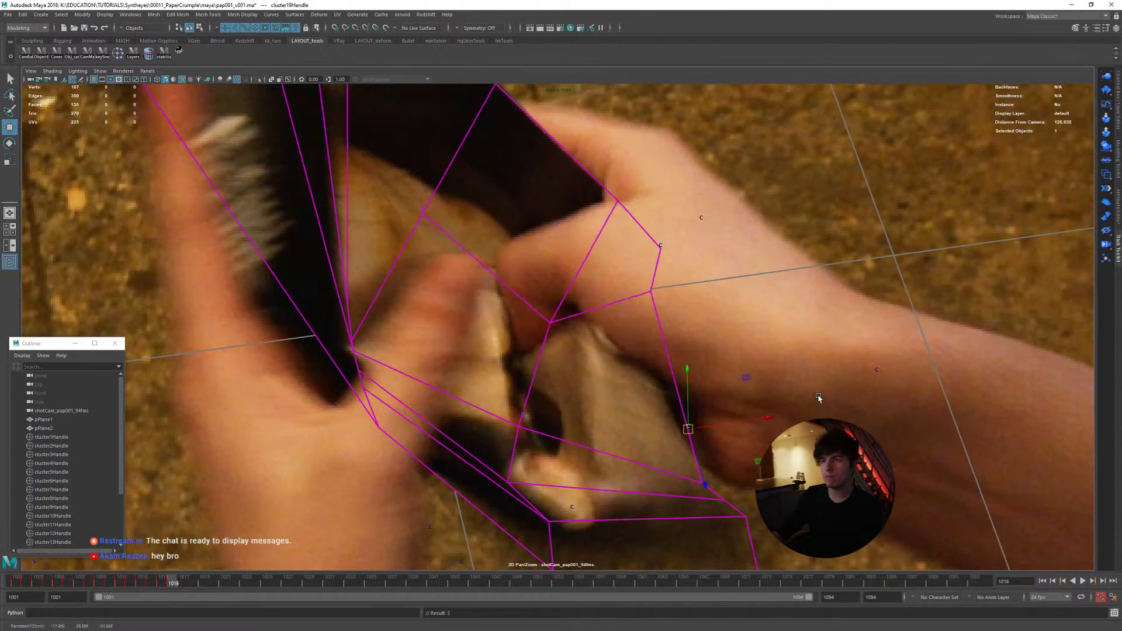
Step: Key the cluster's translation on frames 1017 to 1021, checking each one against its neighbouring frames
key("alt+period")
key("alt+comma")
key("alt+period")
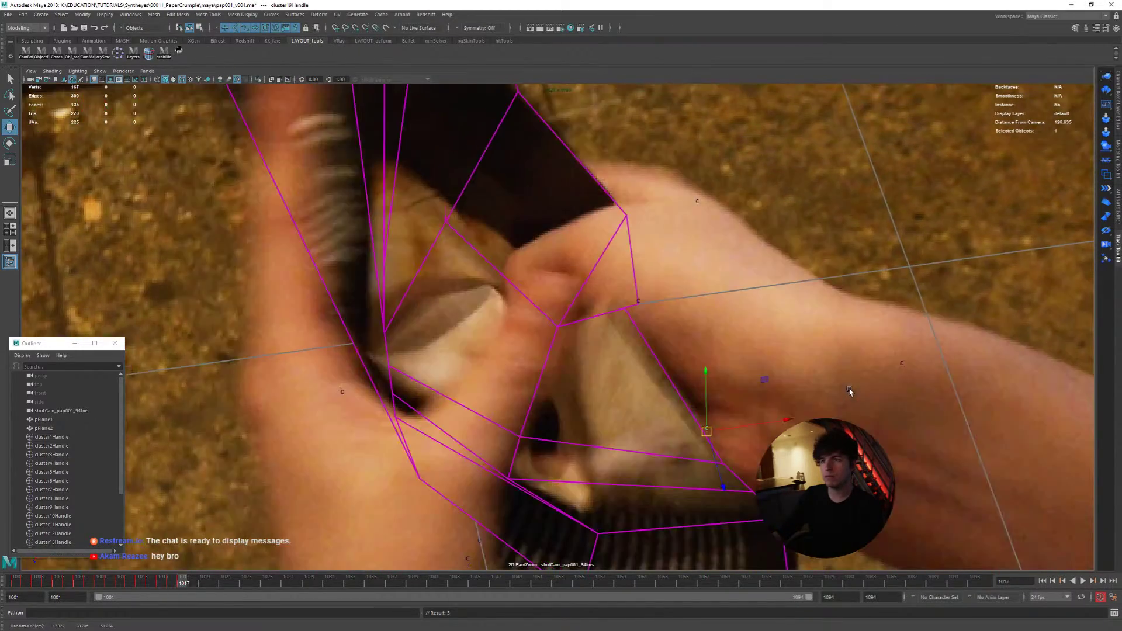
key("alt+period")
key("alt+comma")
key("alt+period")
key("alt+period")
key("alt+period")
key("alt+period")
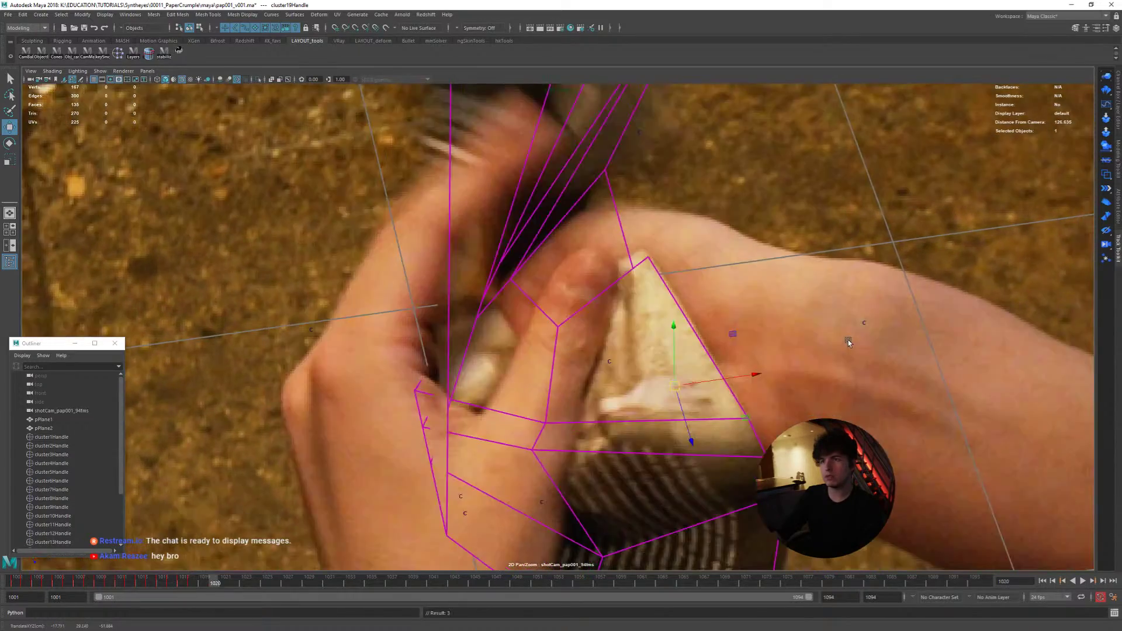
key("alt+comma")
key("alt+comma")
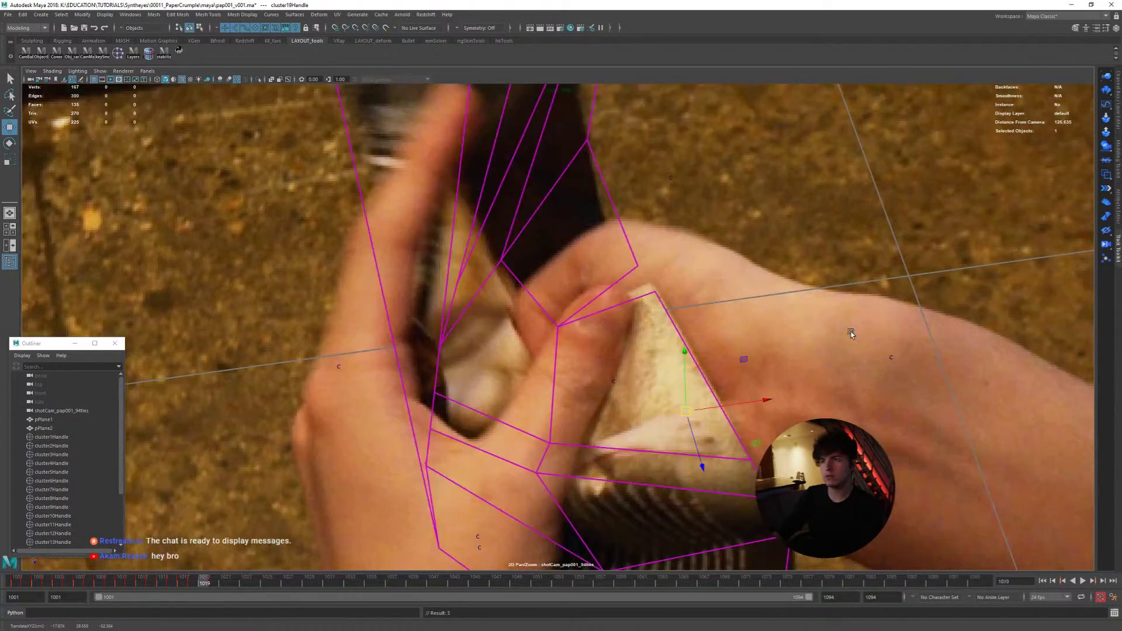
key("alt+period")
key("alt+period")
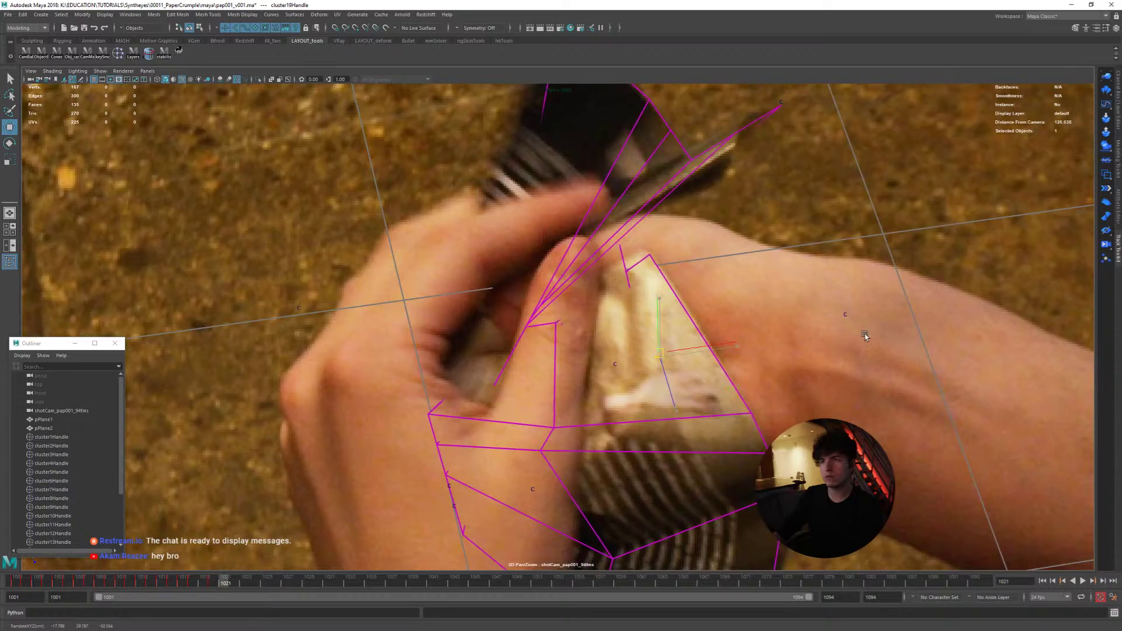
Step: Examine how the mesh follows the crumpling page up to frame 1036 and return to frame 1001
key("alt+period")
key("alt+period")
key("alt+period")
key("alt+period")
key("alt+period")
key("alt+period")
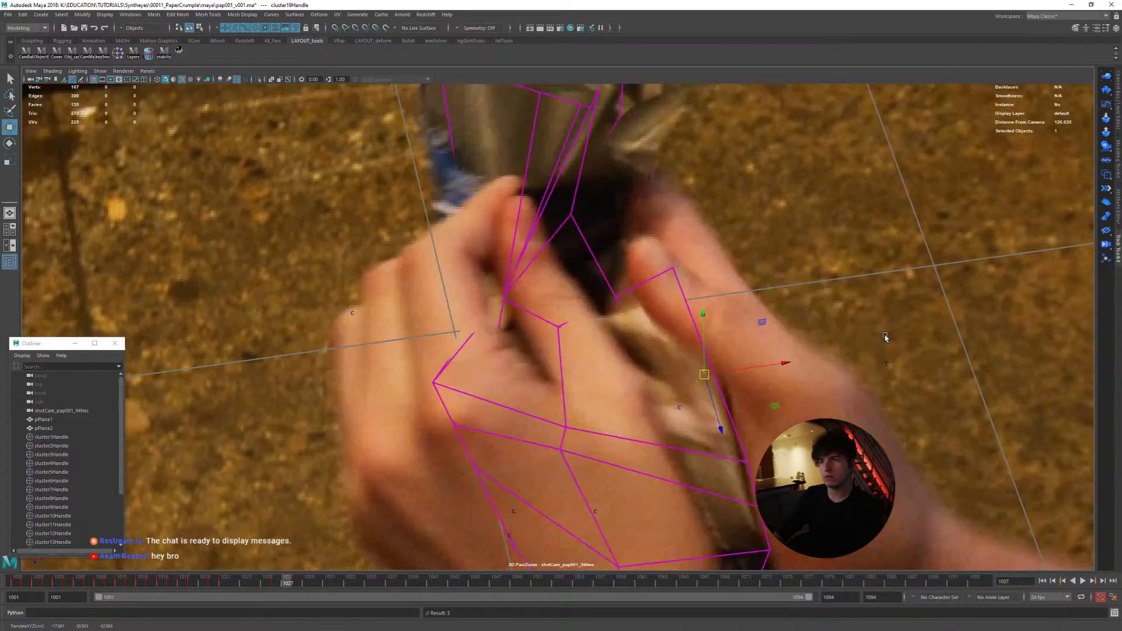
key("alt+period")
key("alt+period")
key("alt+period")
key("alt+period")
key("alt+period")
key("alt+period")
key("alt+period")
key("alt+period")
key("alt+period")
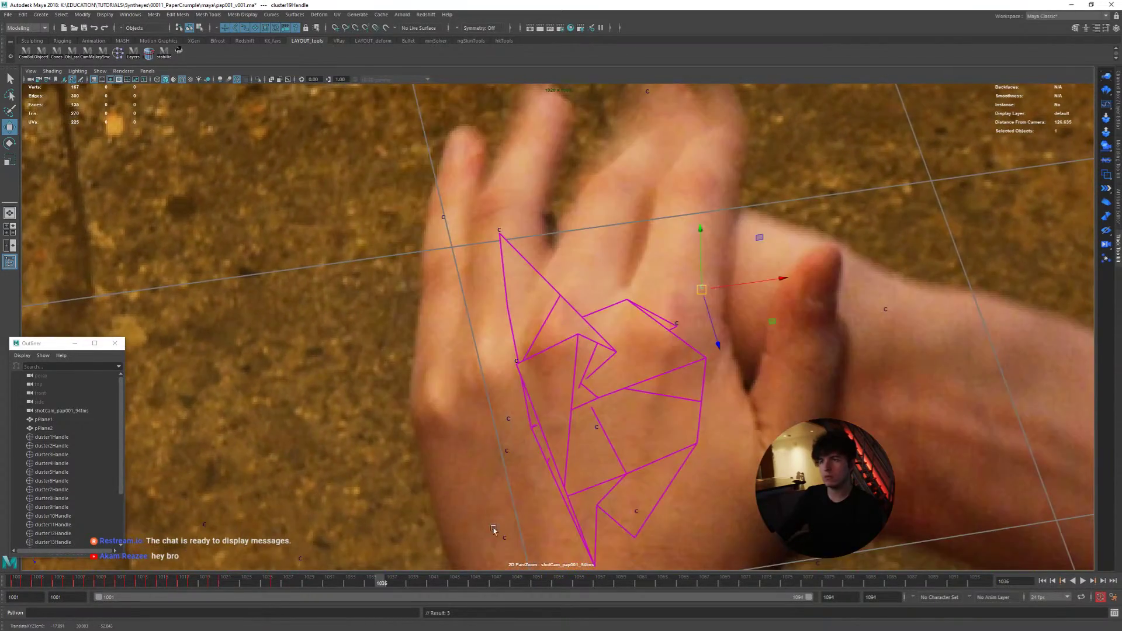
left_click(231, 584)
left_click_drag(228, 581, 3, 567)
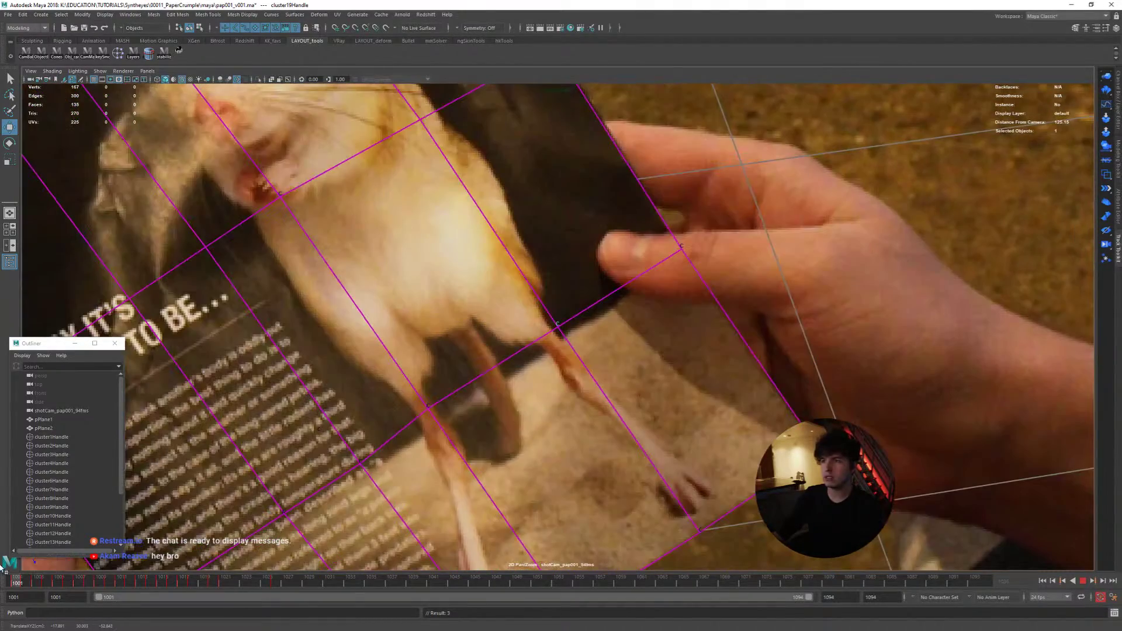
Step: Pick pPlane2's border vertex beside the animal's outstretched foot at frame 1001 and stabilize the shot camera view on it
right_click_drag(622, 414, 622, 414)
left_click(699, 533)
key("F8")
left_click(595, 382)
right_click_drag(595, 383, 591, 381)
left_click(700, 532)
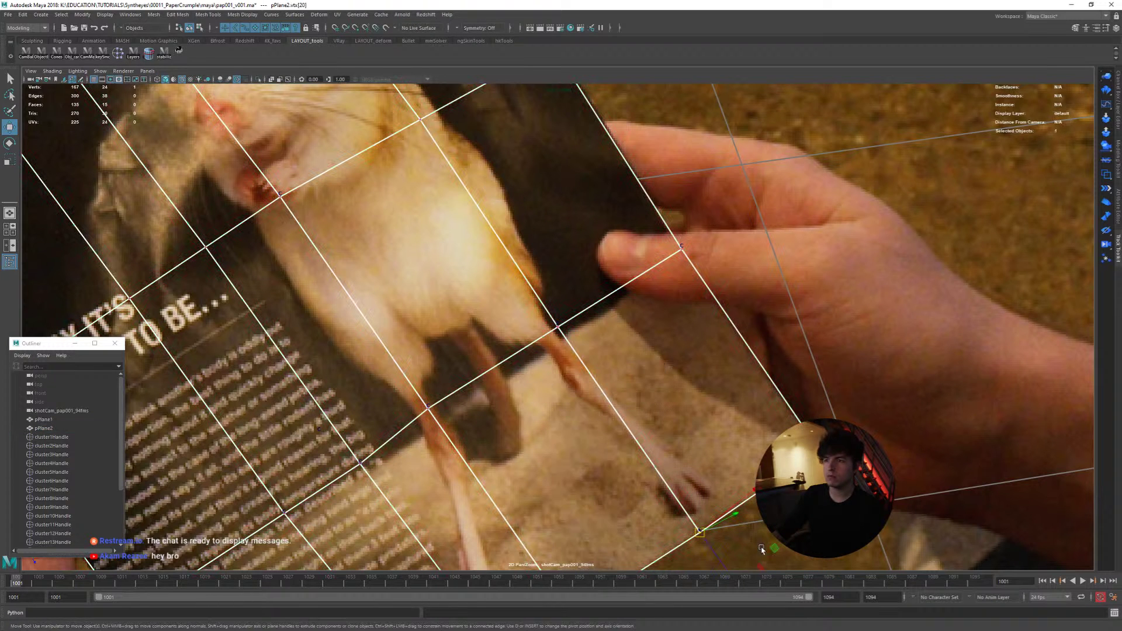
left_click(179, 50)
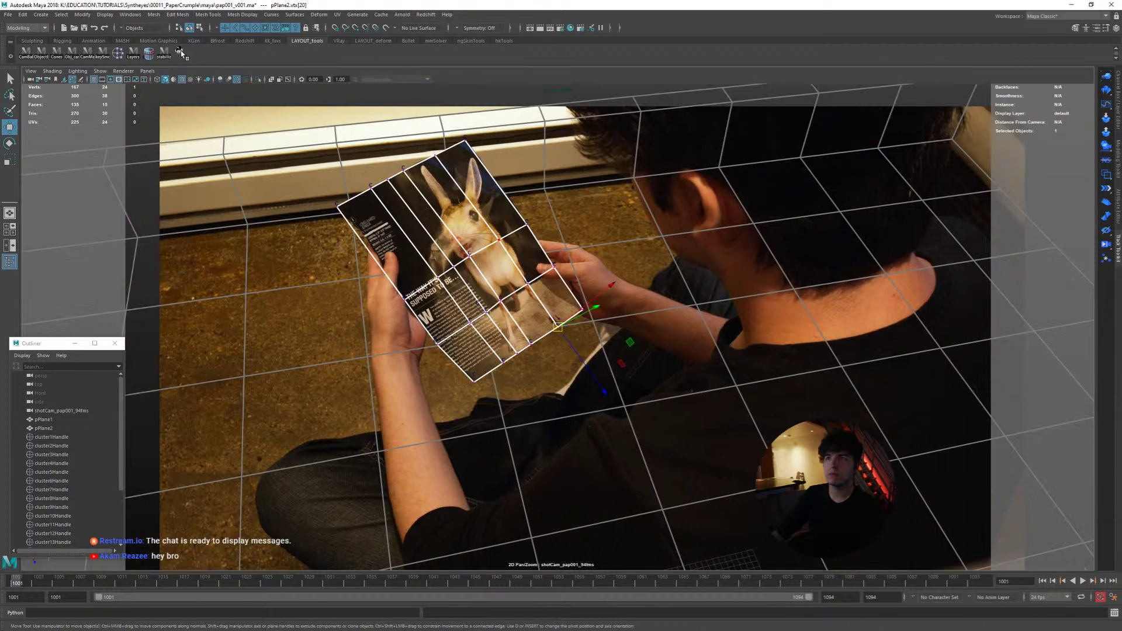
scroll(494, 259, "up", 5)
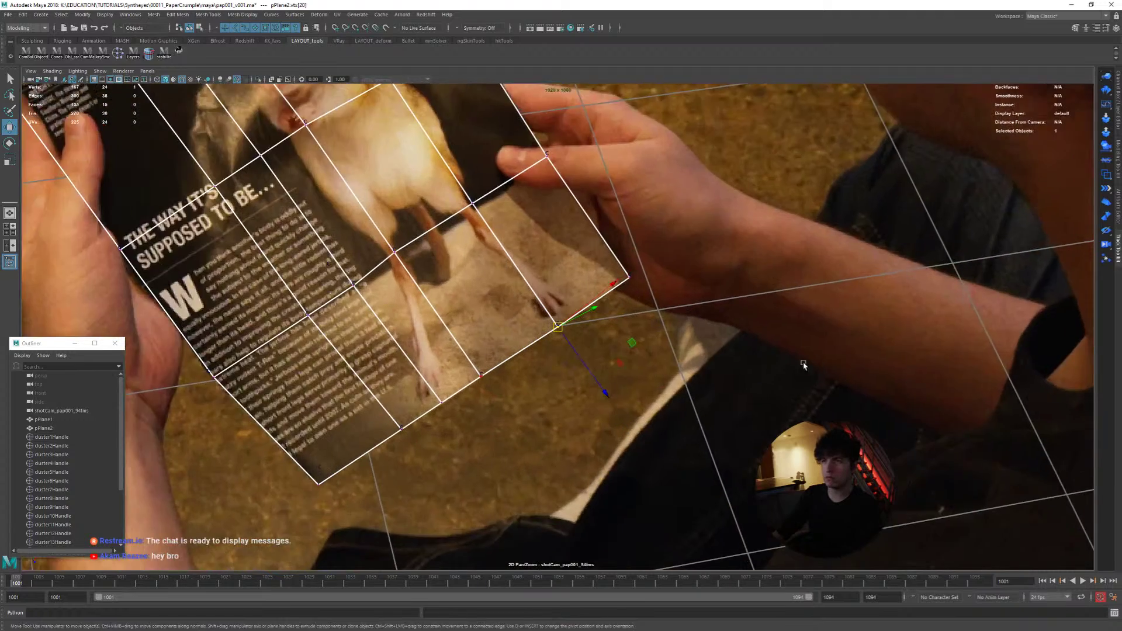
Step: Create a cluster from the picked border vertex, select its handle cluster20Handle, and undo the trial move
key("F8")
scroll(40, 436, "down", 3)
left_click(53, 524)
middle_click_drag(488, 388, 521, 377)
key("ctrl+z")
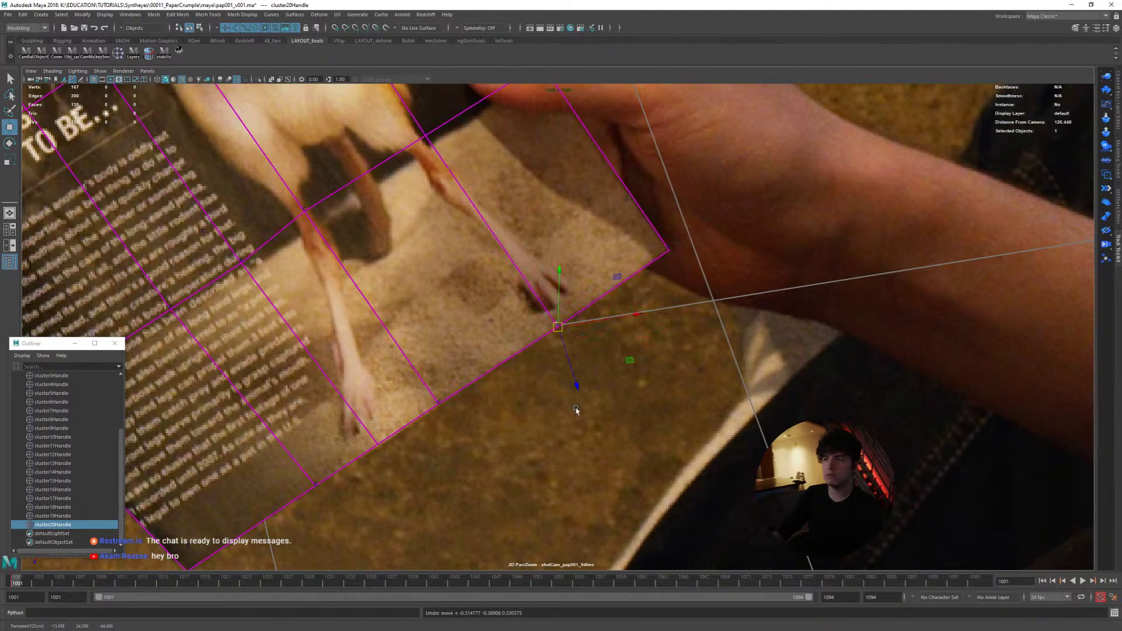
key("q")
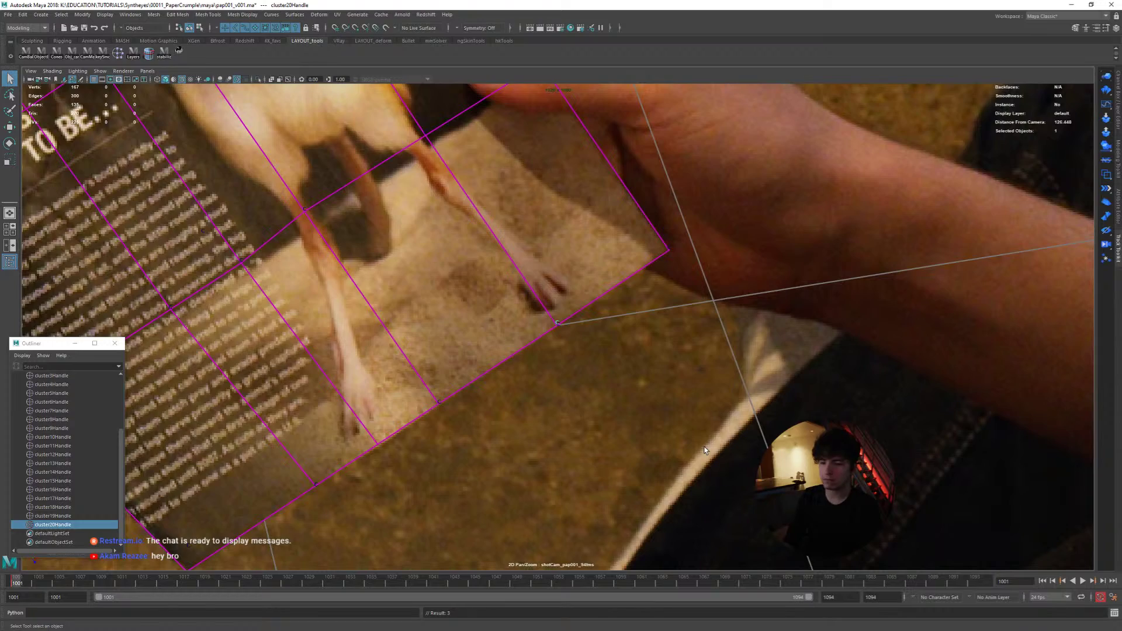
Step: Key the border cluster's translation on every frame from 1001 to 1008 while following the page's edge
key("alt+period")
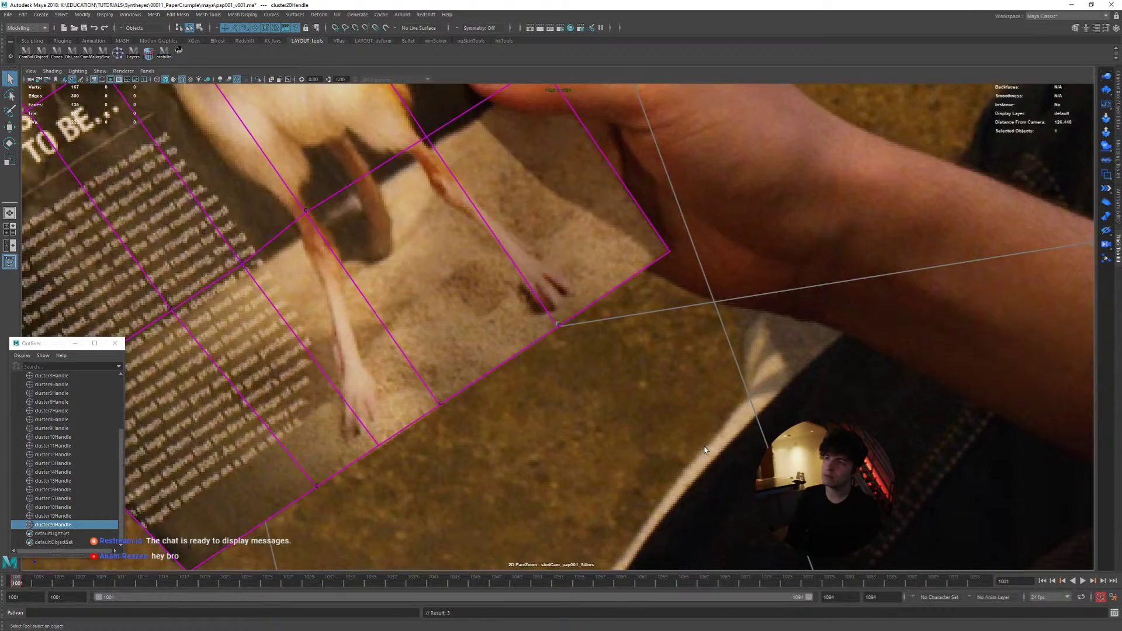
key("alt+period")
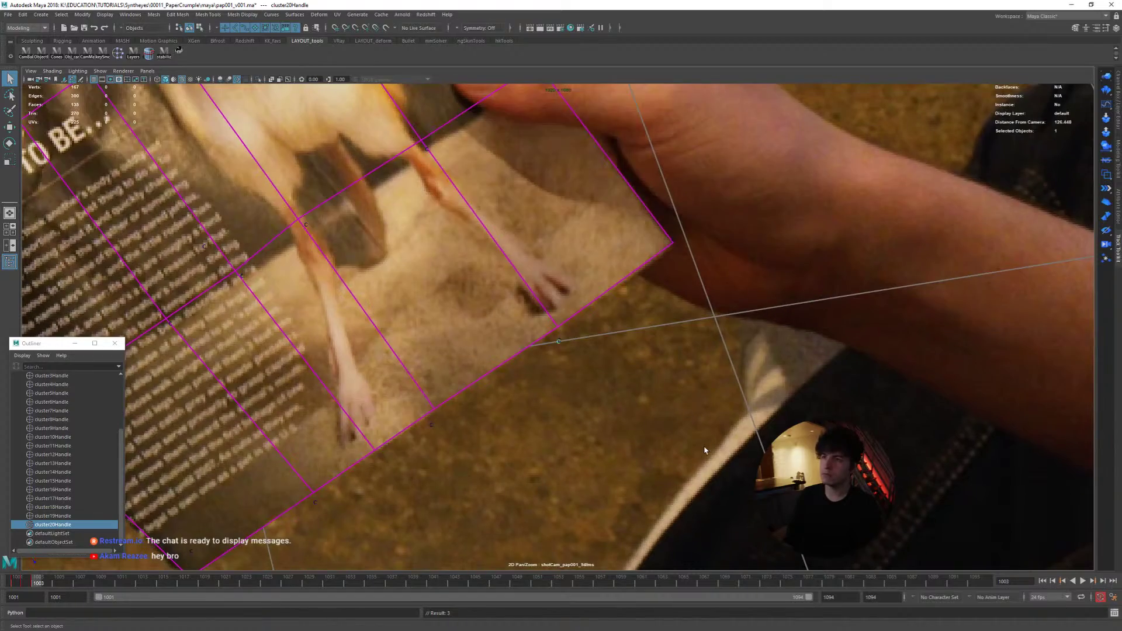
key("alt+period")
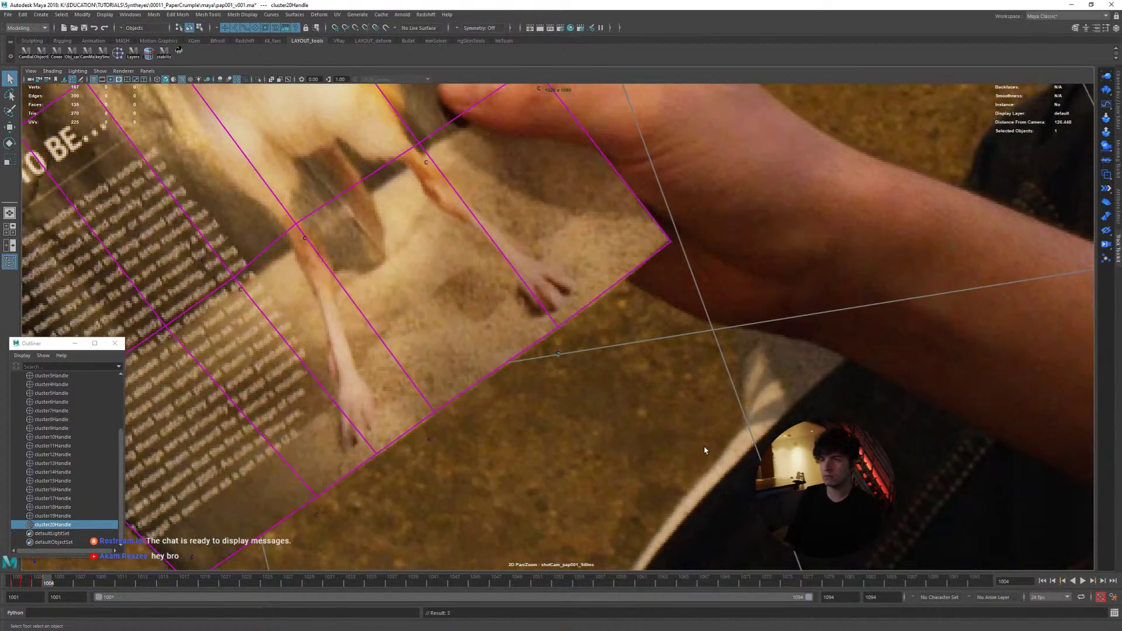
key("alt+period")
key("alt+period")
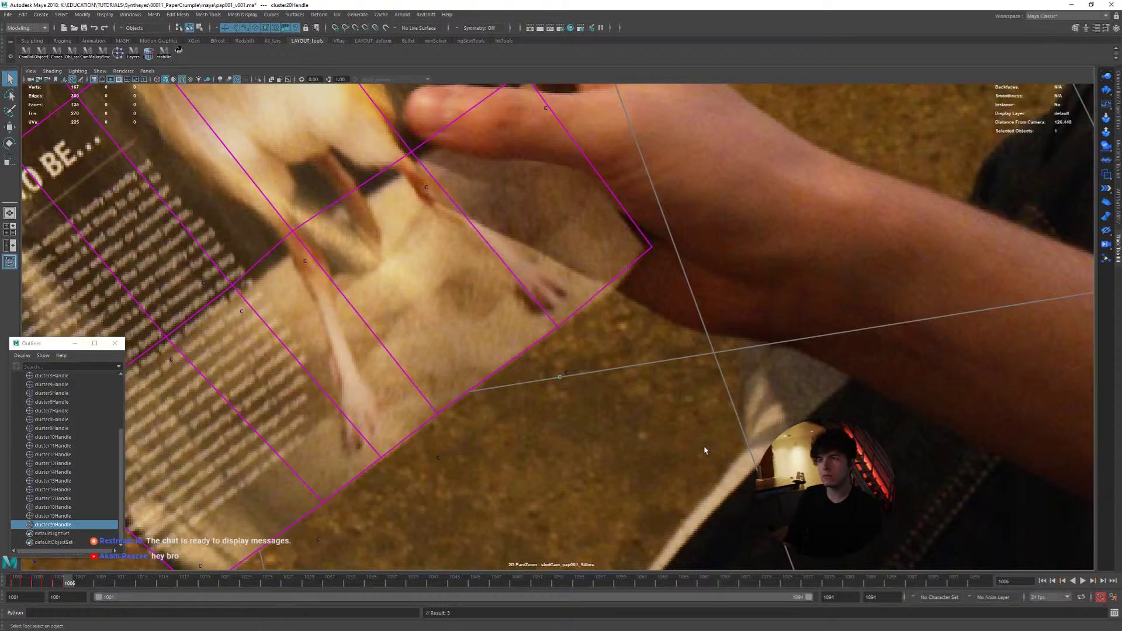
key("alt+period")
key("alt+period")
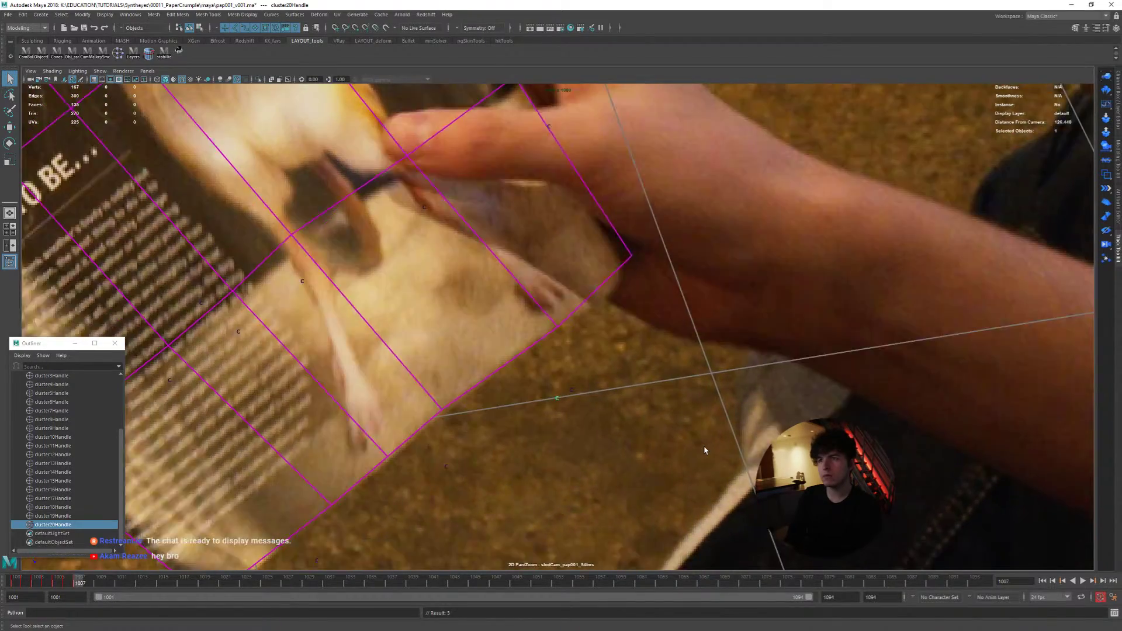
key("alt+period")
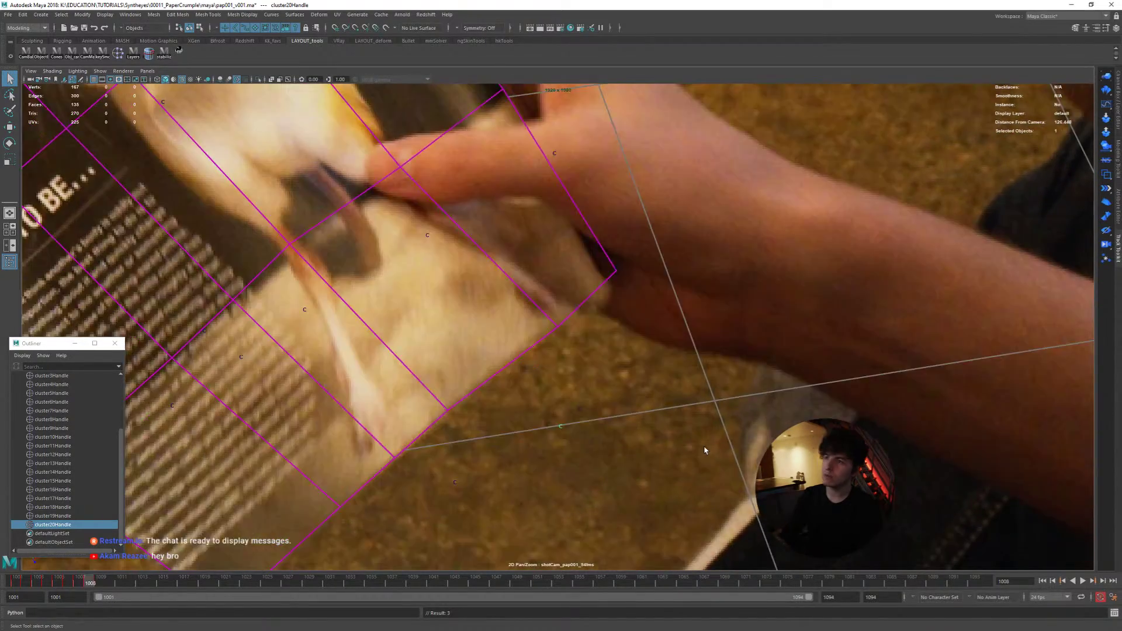
Step: Move the border cluster onto the page's edge at frame 1009, comparing it repeatedly with the preceding frames
key("alt+comma")
key("w")
key("alt+comma")
key("alt+period")
key("alt+period")
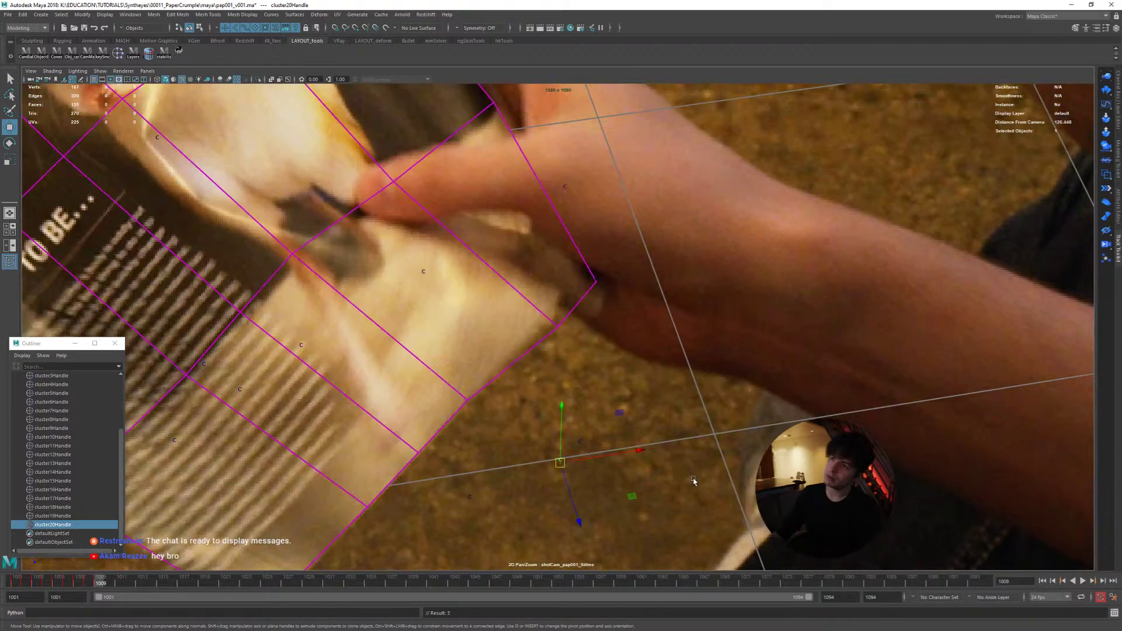
middle_click_drag(684, 487, 693, 472)
key("alt+comma")
key("alt+period")
key("alt+comma")
key("alt+period")
key("alt+comma")
key("alt+period")
key("alt+comma")
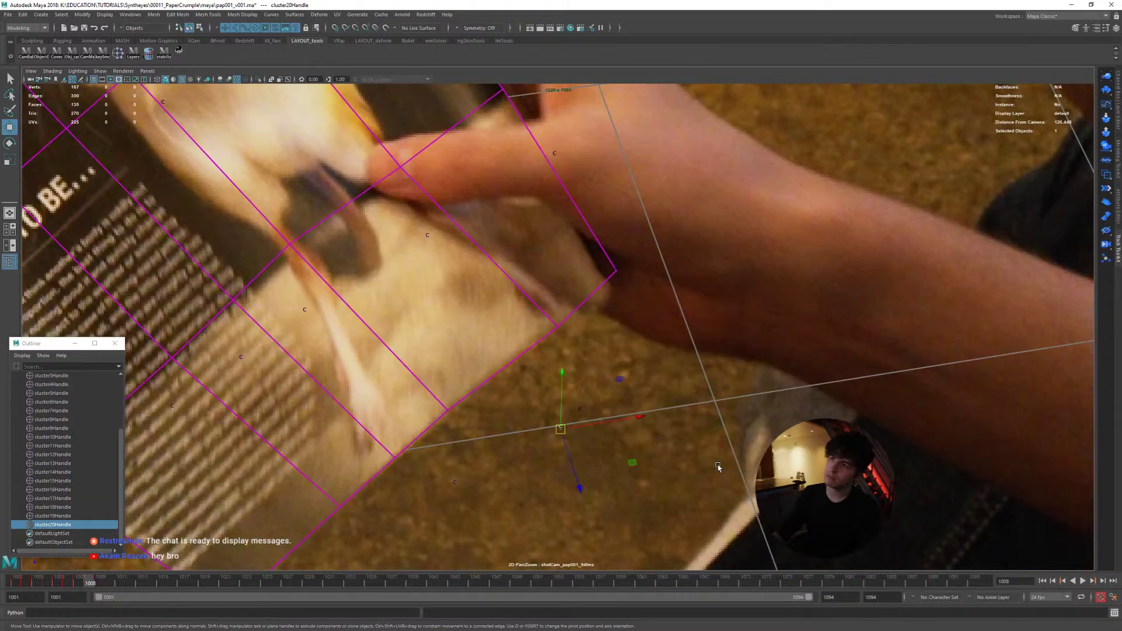
key("alt+period")
key("alt+comma")
key("alt+period")
key("alt+comma")
key("alt+comma")
key("alt+period")
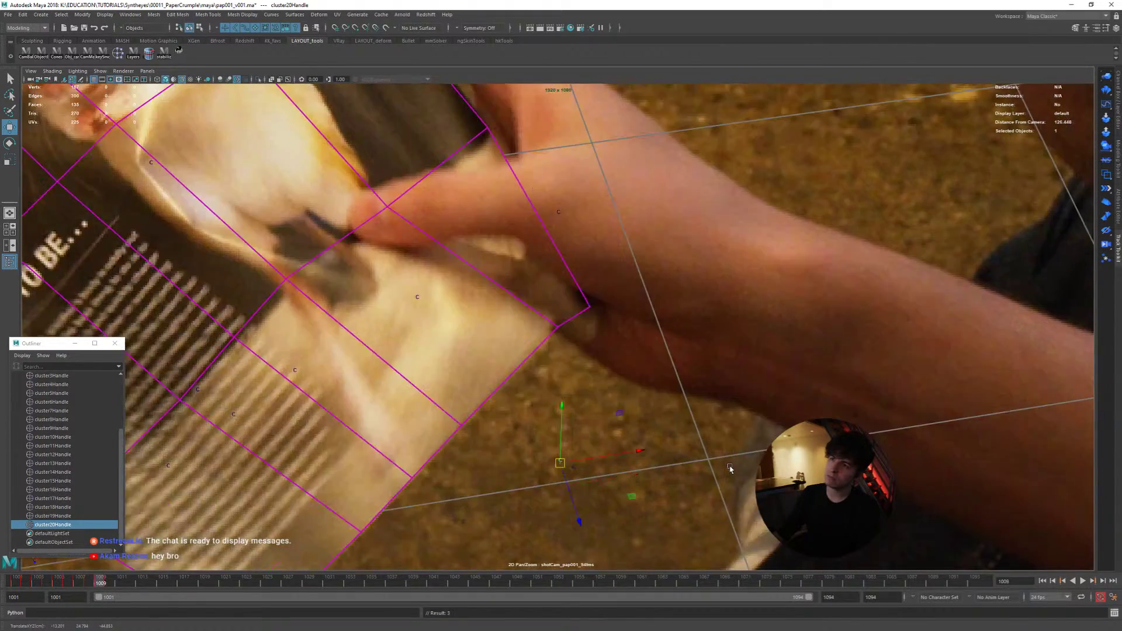
Step: Key the border cluster on the page's edge at frame 1010, comparing it with the neighbouring frames
key("alt+period")
key("alt+comma")
key("alt+period")
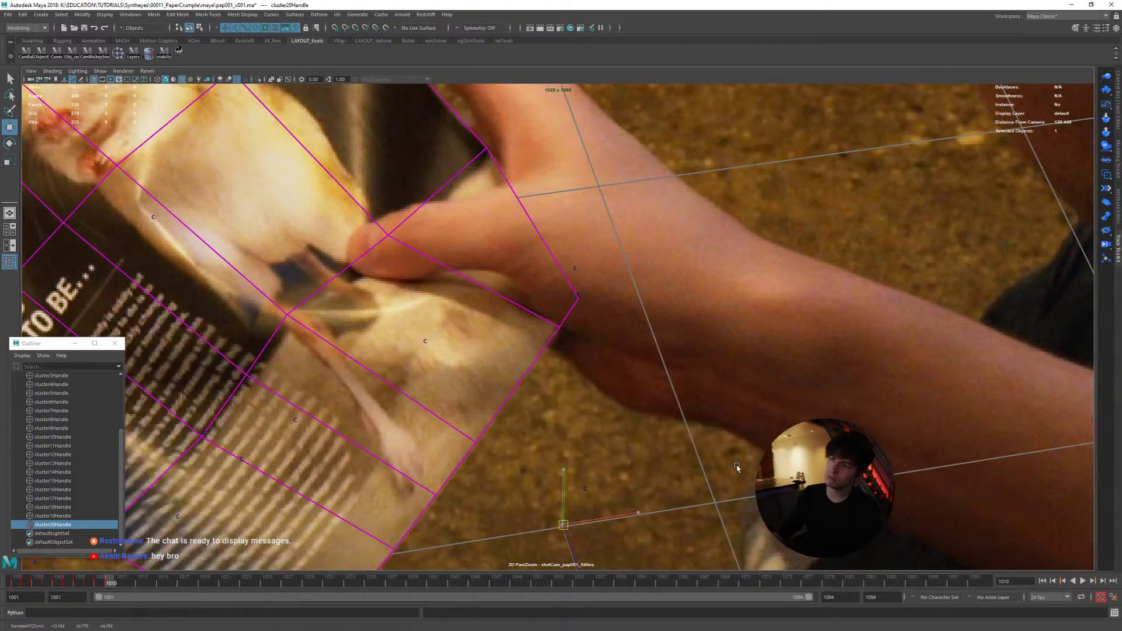
key("alt+period")
key("alt+comma")
key("alt+period")
key("alt+period")
key("alt+comma")
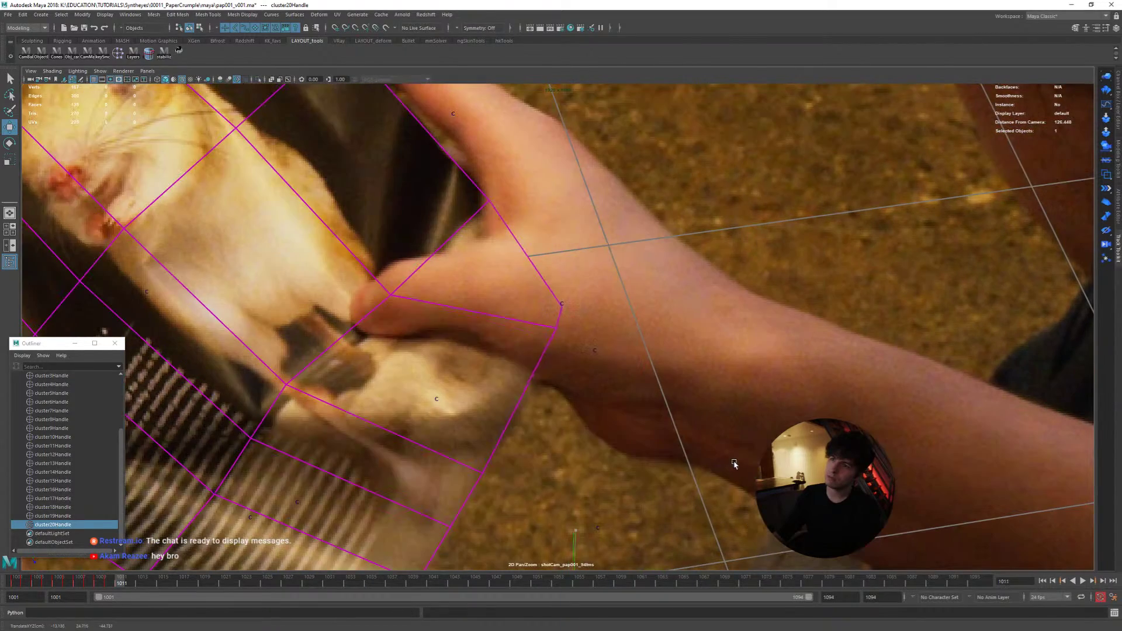
Step: Move the border cluster onto the page's edge at frame 1011, comparing it repeatedly with the adjacent frames
middle_click_drag(723, 489, 726, 493)
key("alt+comma")
key("alt+period")
key("alt+comma")
key("alt+comma")
key("alt+period")
key("alt+period")
key("alt+comma")
key("alt+period")
key("alt+comma")
key("alt+period")
key("alt+comma")
key("alt+period")
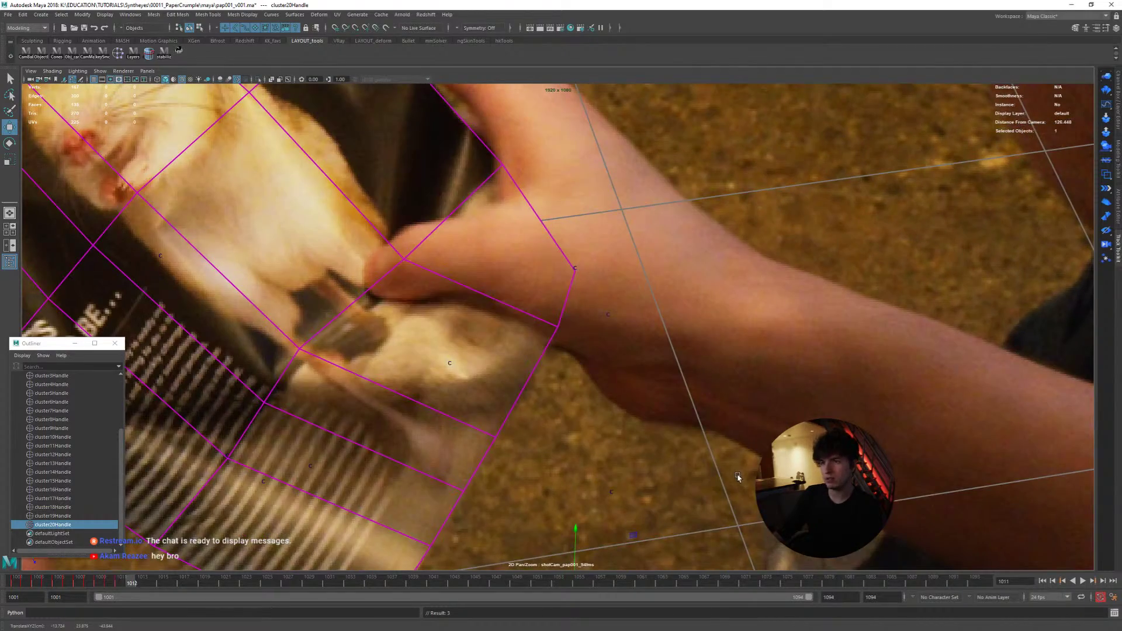
Step: Reposition the border cluster on the page's edge at frame 1012
key("alt+comma")
key("alt+period")
key("alt+period")
key("alt+comma")
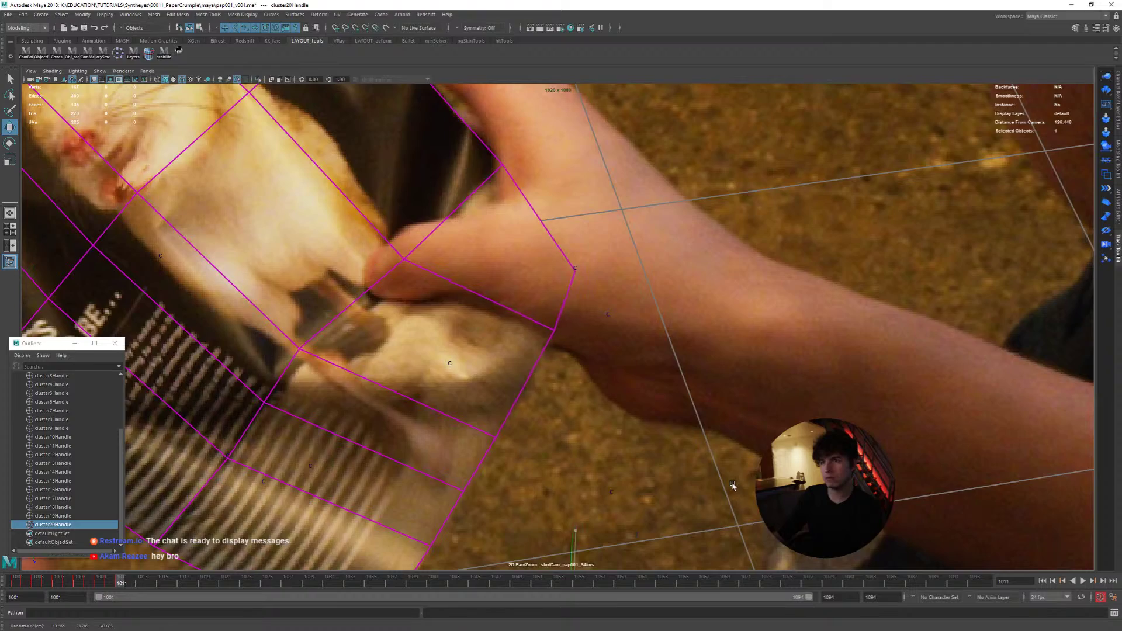
key("alt+period")
left_click_drag(734, 489, 726, 478)
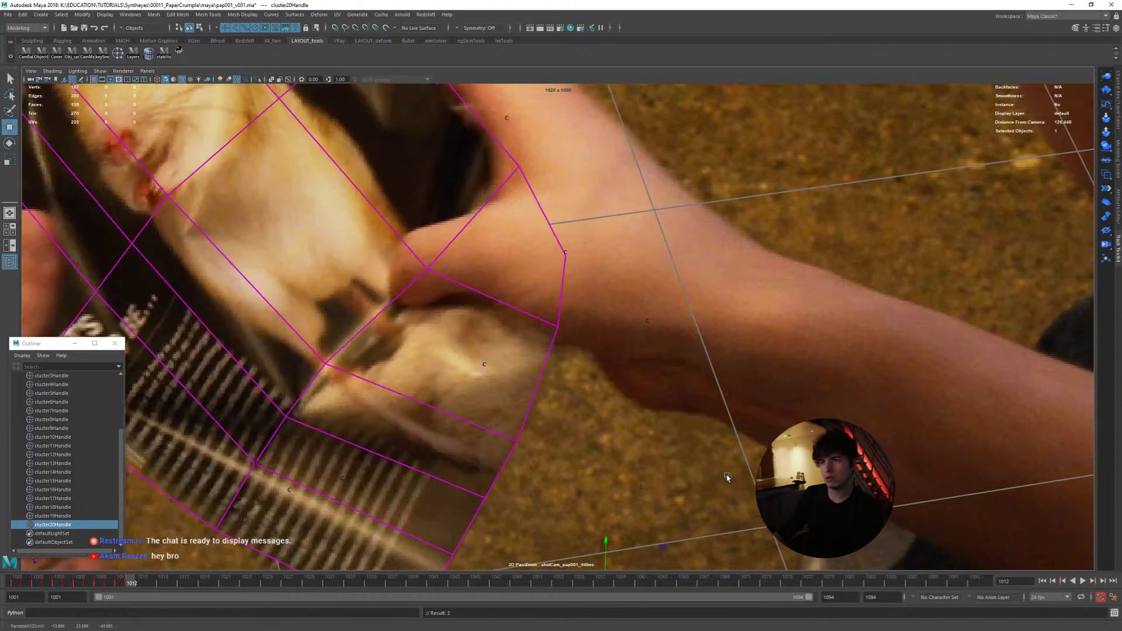
Step: Refine the border cluster's placement at frame 1012 while stepping between the frames around it
key("alt+period")
key("alt+comma")
key("alt+comma")
key("alt+period")
key("alt+comma")
key("alt+comma")
key("alt+period")
key("alt+period")
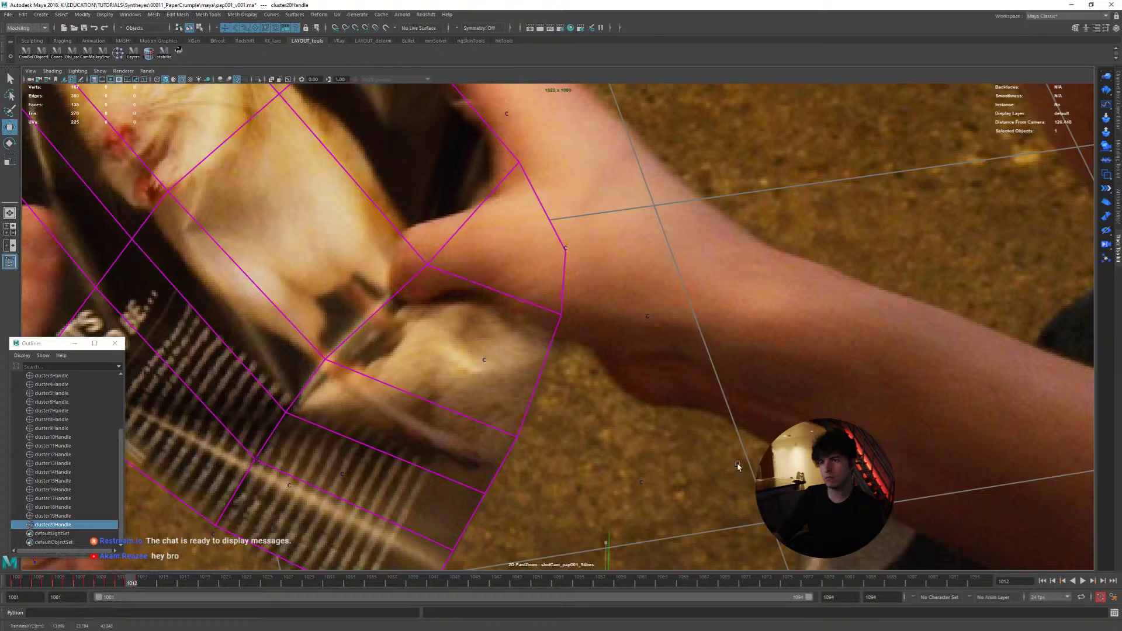
Step: Align the border cluster with the page's edge at frame 1013, checking it against the frames up to 1016
key("alt+period")
key("alt+period")
key("alt+comma")
key("alt+period")
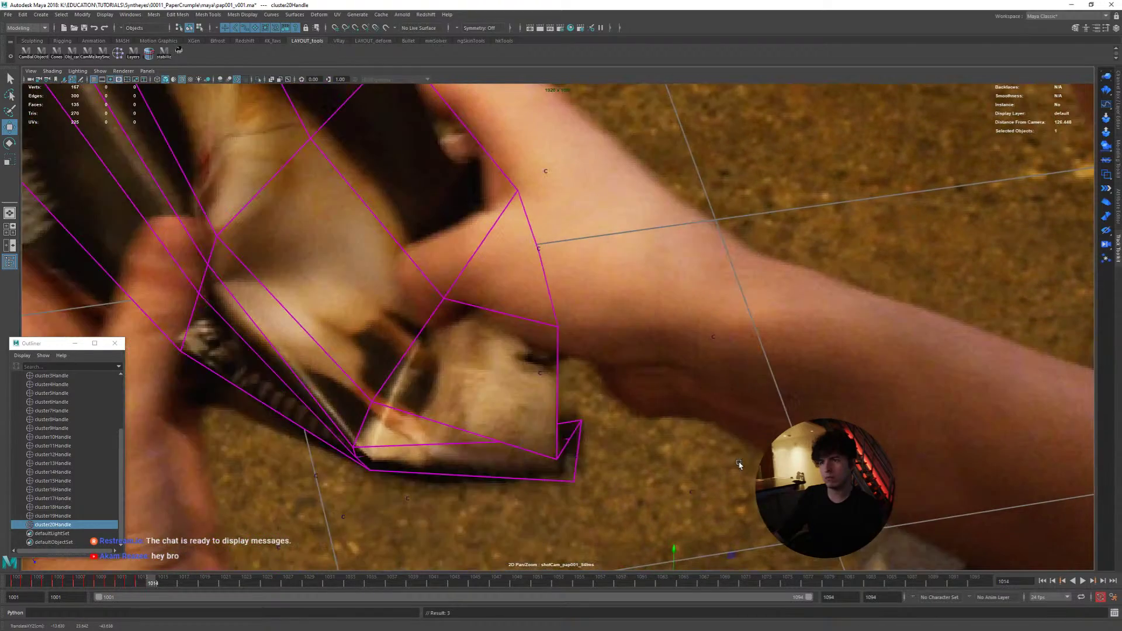
key("alt+comma")
key("alt+comma")
key("alt+comma")
key("alt+period")
key("alt+period")
key("alt+period")
key("alt+period")
key("alt+comma")
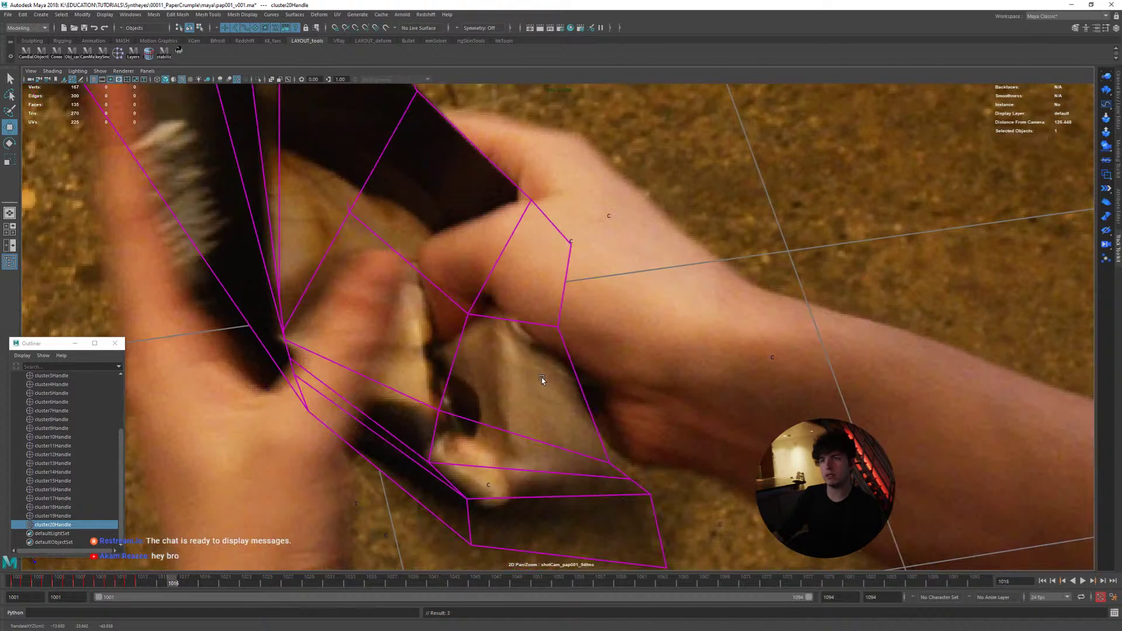
key("alt+comma")
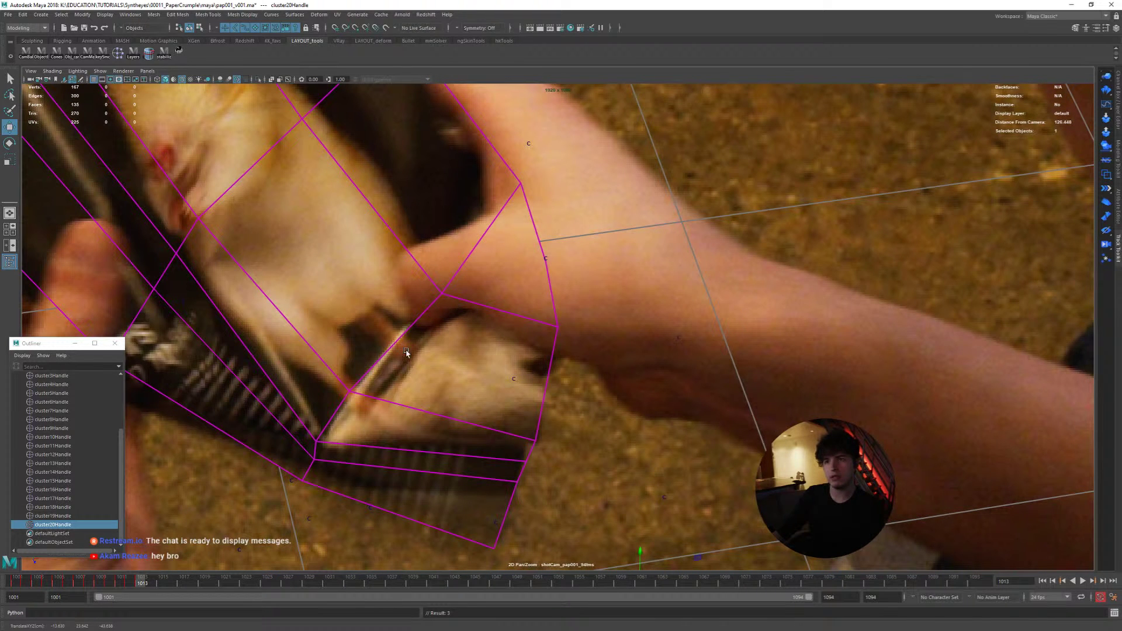
Step: Inspect the mesh in the perspective view at frame 1013, and continue following the page's edge through frame 1015 in the shot camera
key("space")
left_click_drag(380, 355, 366, 380, "alt")
scroll(373, 367, "up", 3)
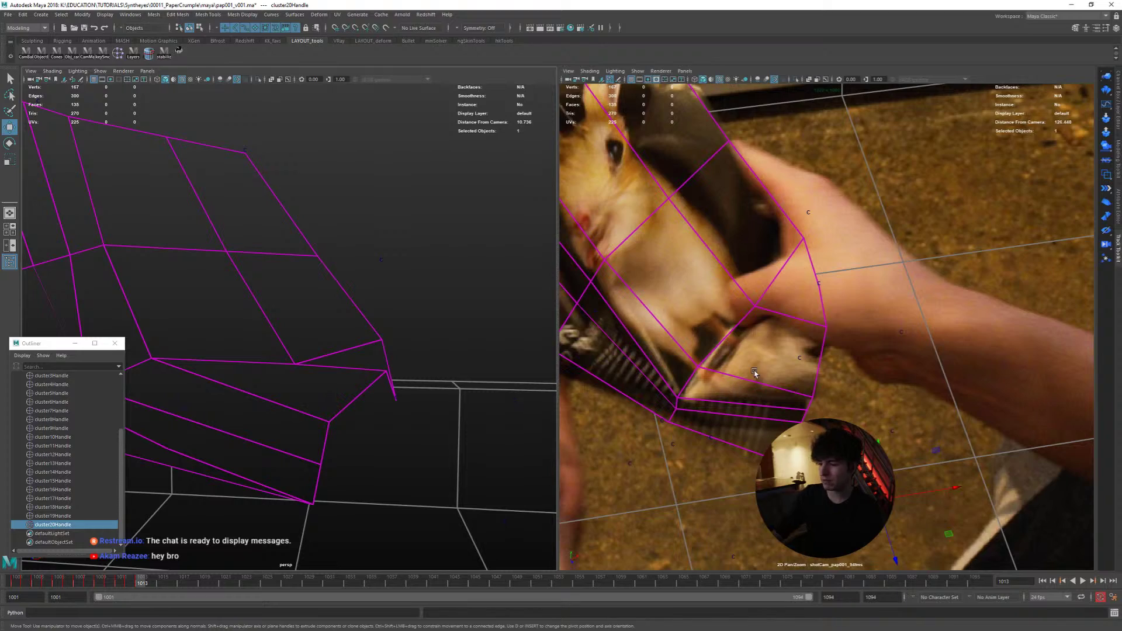
key("space")
key("alt+period")
key("alt+comma")
key("alt+period")
key("alt+period")
key("alt+period")
key("alt+comma")
key("alt+period")
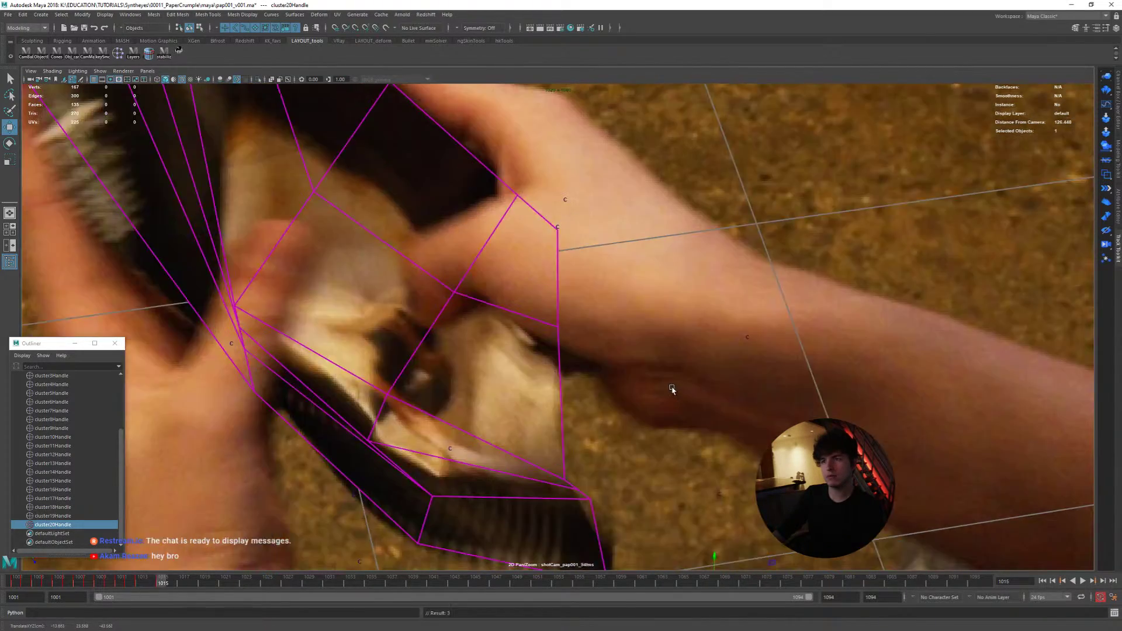
Step: Key the border cluster along the page's edge from frame 1015 to 1017, comparing consecutive frames
middle_click_drag(674, 394, 675, 396)
key("alt+comma")
key("alt+comma")
key("alt+period")
key("alt+period")
key("alt+comma")
key("alt+comma")
key("alt+period")
key("alt+period")
key("alt+comma")
key("alt+period")
key("alt+period")
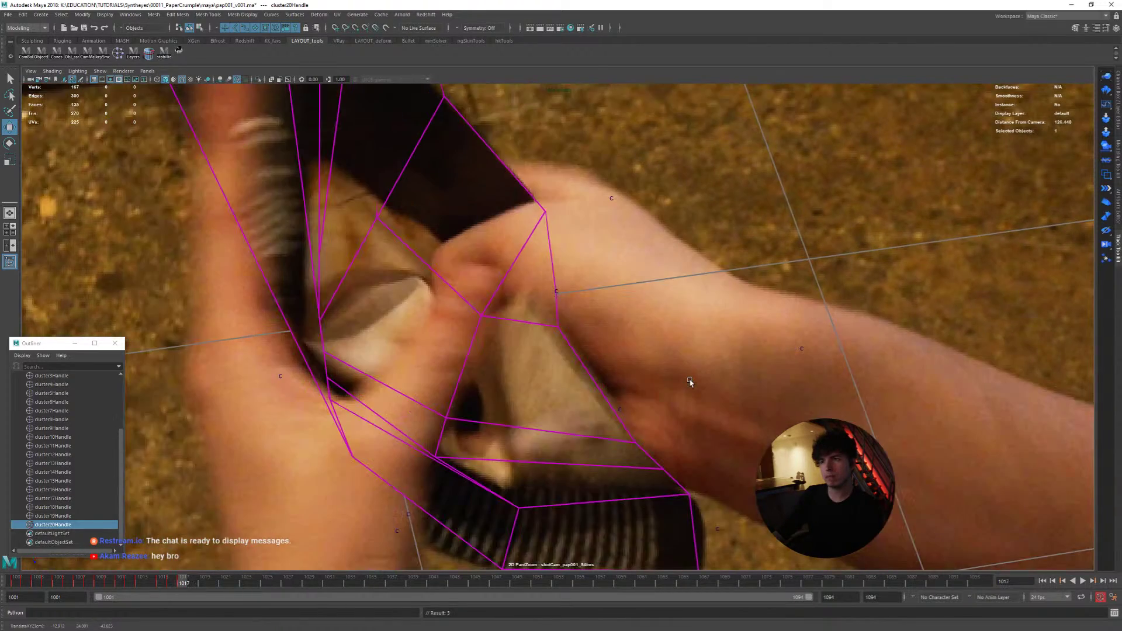
key("alt+comma")
key("alt+period")
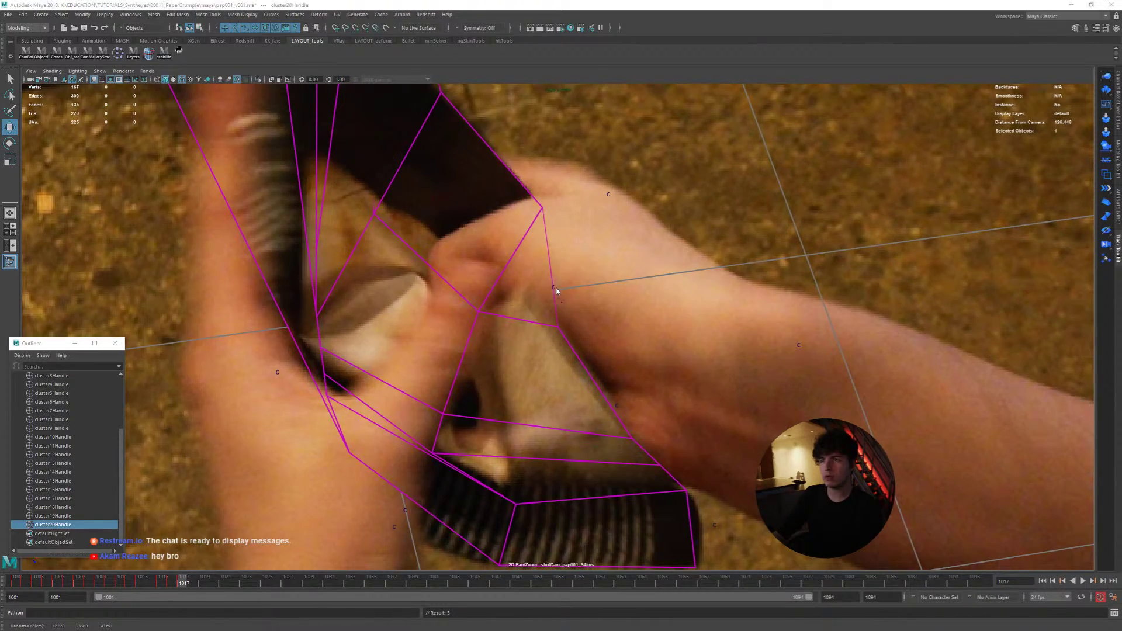
Step: Correct the border cluster's depth at frame 1017 in the perspective view, and realign it with the page in the shot camera
key("space")
left_click_drag(400, 281, 370, 301, "alt")
middle_click_drag(371, 300, 345, 300)
mouse_move(887, 377)
middle_mouse_down()
mouse_move(902, 373)
mouse_move(894, 381)
middle_mouse_up()
key("alt+comma")
key("alt+period")
key("alt+comma")
key("alt+comma")
key("alt+period")
key("alt+period")
key("alt+comma")
key("alt+comma")
key("alt+period")
key("alt+period")
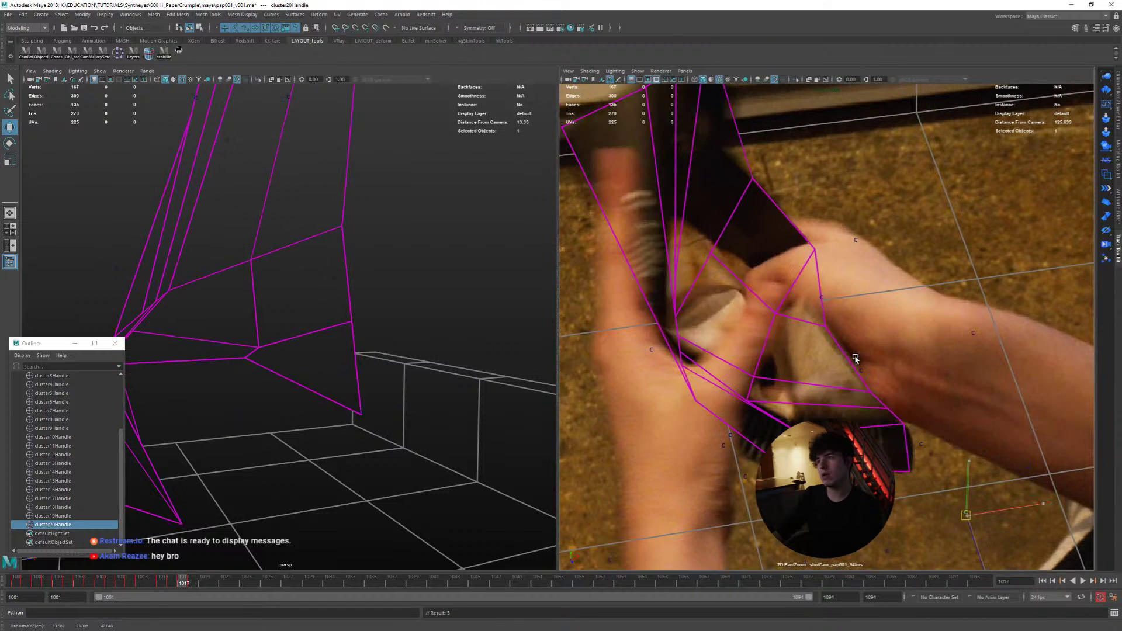
Step: Move the border cluster at frame 1018 and compare its position with the frames back to 1014
key("alt+period")
middle_click_drag(853, 362, 850, 362)
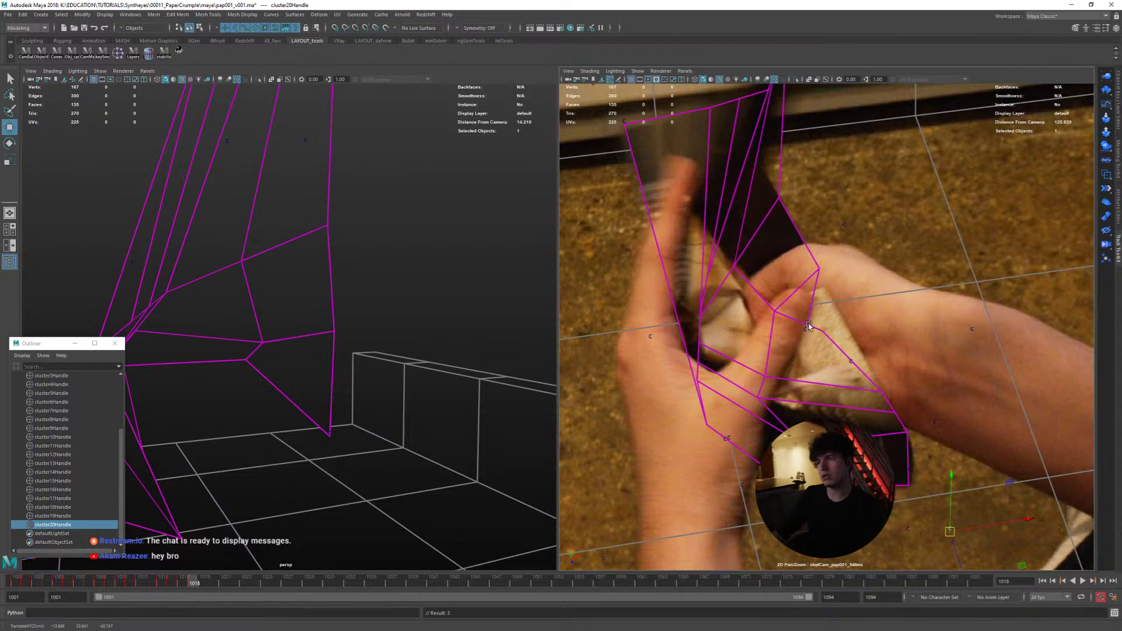
key("alt+comma")
key("alt+comma")
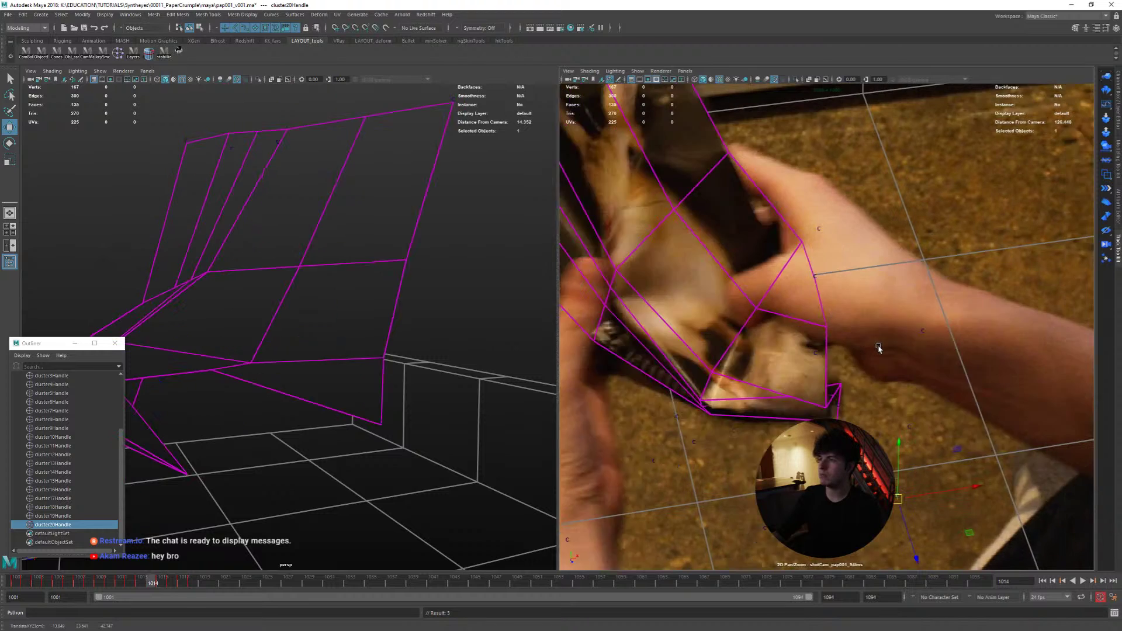
key("alt+period")
key("alt+period")
key("alt+comma")
key("alt+comma")
key("alt+period")
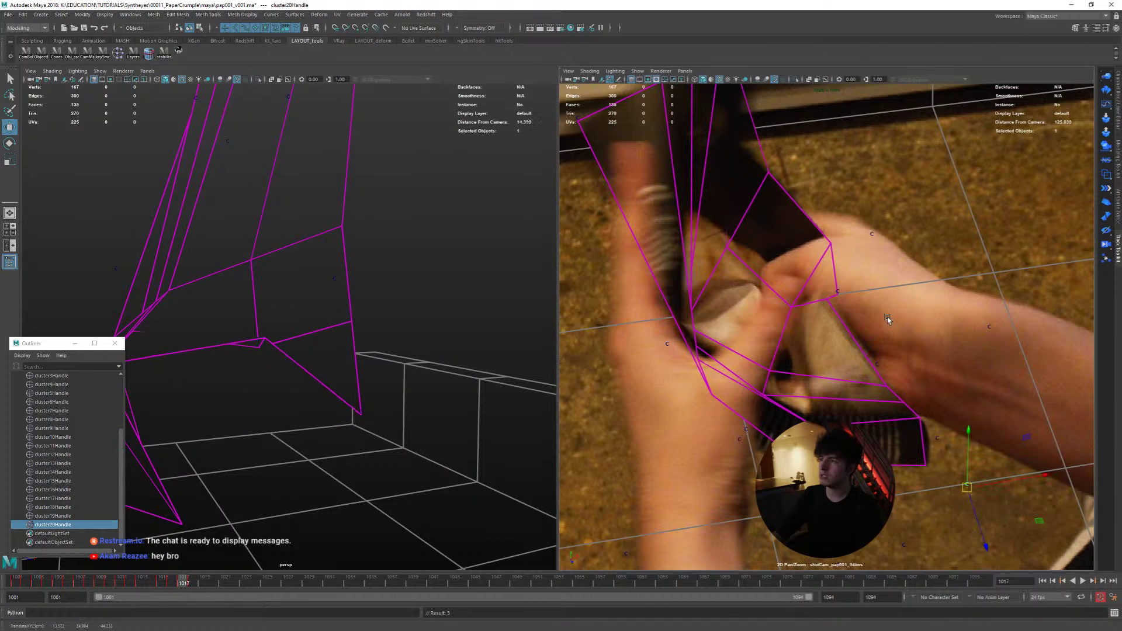
Step: Pull the border cluster into a plausible depth at frame 1017 and match it to the page's edge in the shot camera
left_click_drag(276, 345, 408, 394, "alt")
left_click_drag(514, 380, 353, 318, "alt")
middle_click_drag(407, 331, 380, 308)
mouse_move(814, 386)
middle_mouse_down()
mouse_move(791, 381)
mouse_move(806, 383)
middle_mouse_up()
key("alt+comma")
key("alt+comma")
key("alt+period")
key("alt+period")
key("alt+comma")
key("alt+period")
key("alt+period")
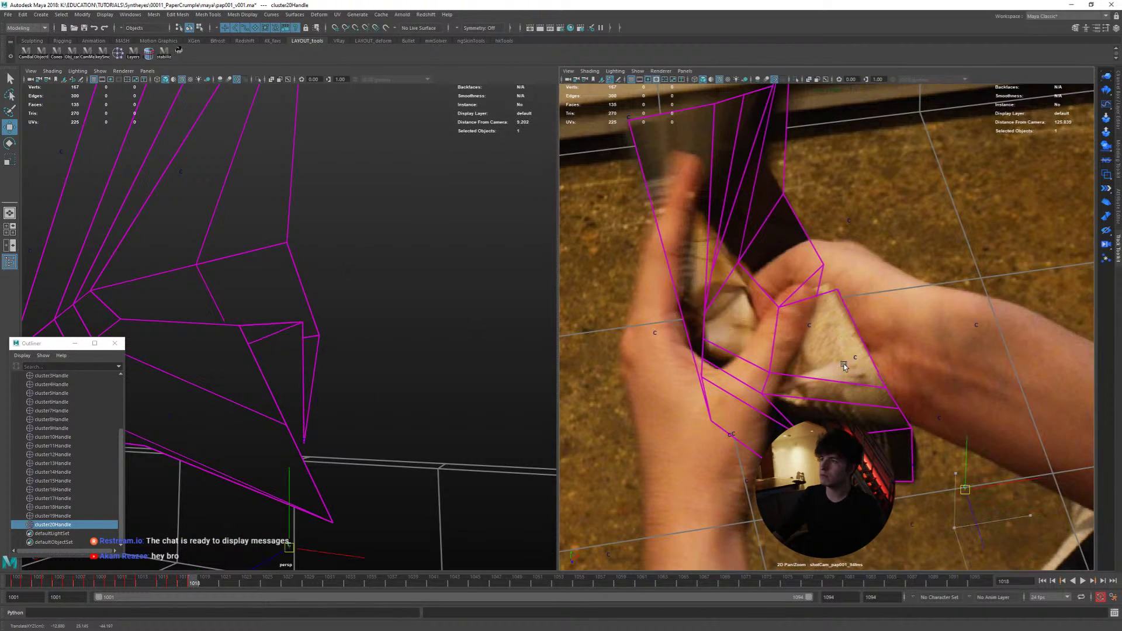
Step: Adjust the border cluster's depth at frame 1018 from several perspective angles, keeping it on the page's corner in the shot camera
left_click_drag(266, 327, 401, 365, "alt")
mouse_move(400, 366)
middle_mouse_down()
mouse_move(380, 374)
mouse_move(392, 362)
middle_mouse_up()
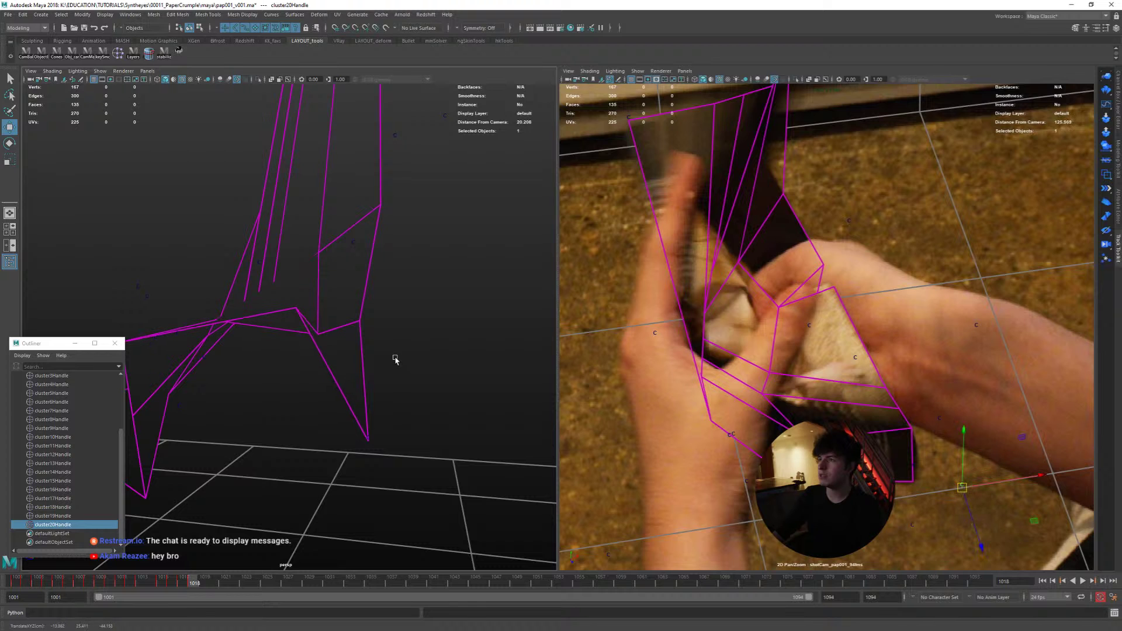
left_click_drag(394, 360, 384, 372, "alt")
left_click_drag(459, 364, 433, 333, "alt")
middle_click_drag(433, 333, 390, 318)
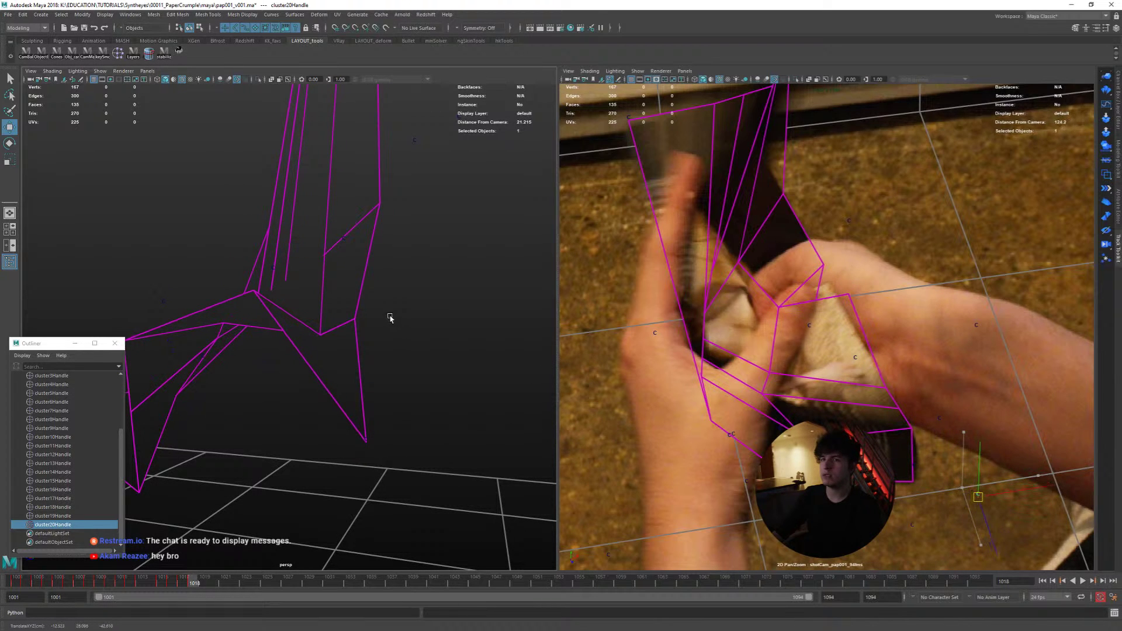
middle_click_drag(883, 418, 863, 408)
left_click_drag(327, 337, 305, 358, "alt")
middle_click_drag(306, 358, 294, 343)
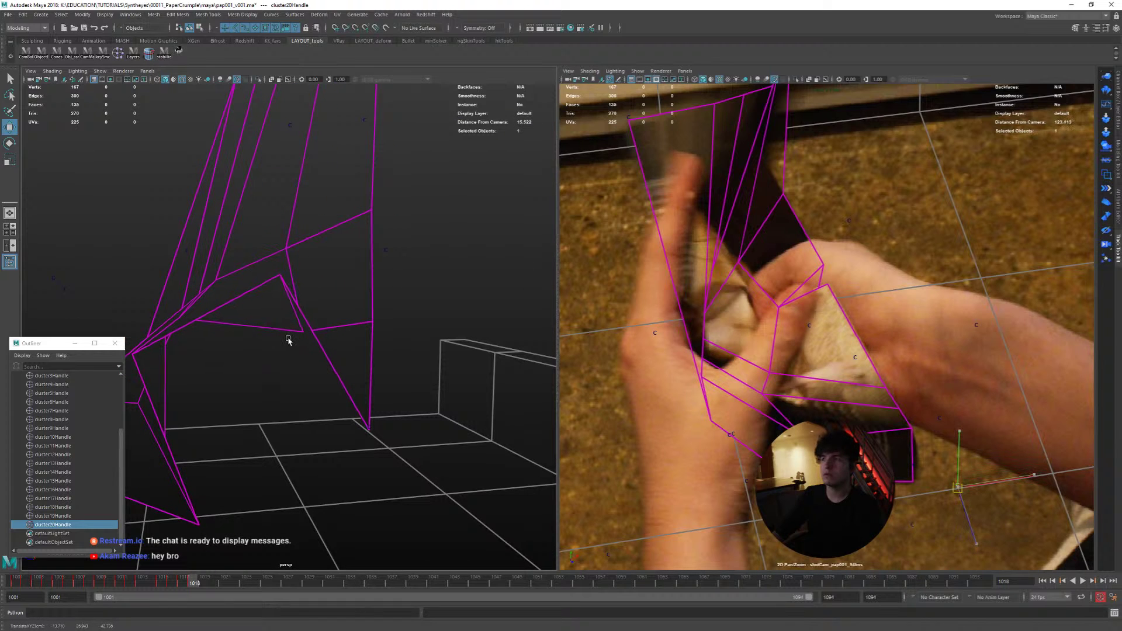
middle_click_drag(656, 378, 658, 379)
key("alt+period")
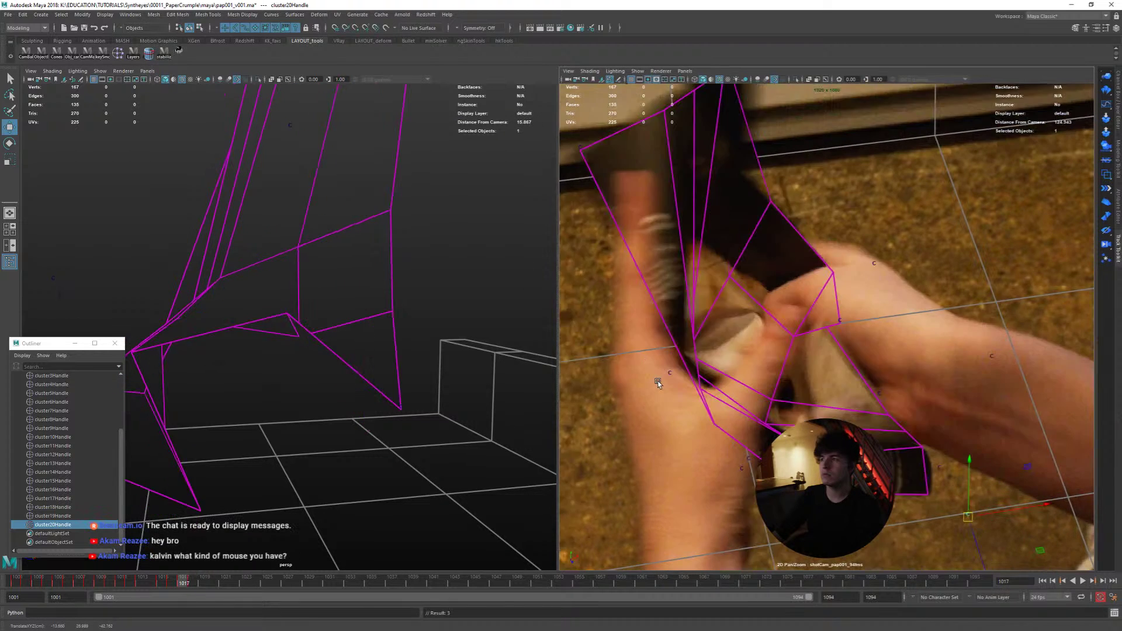
Step: Key the border cluster on the page's corner at frames 1019 and 1020
middle_click_drag(729, 423, 730, 423)
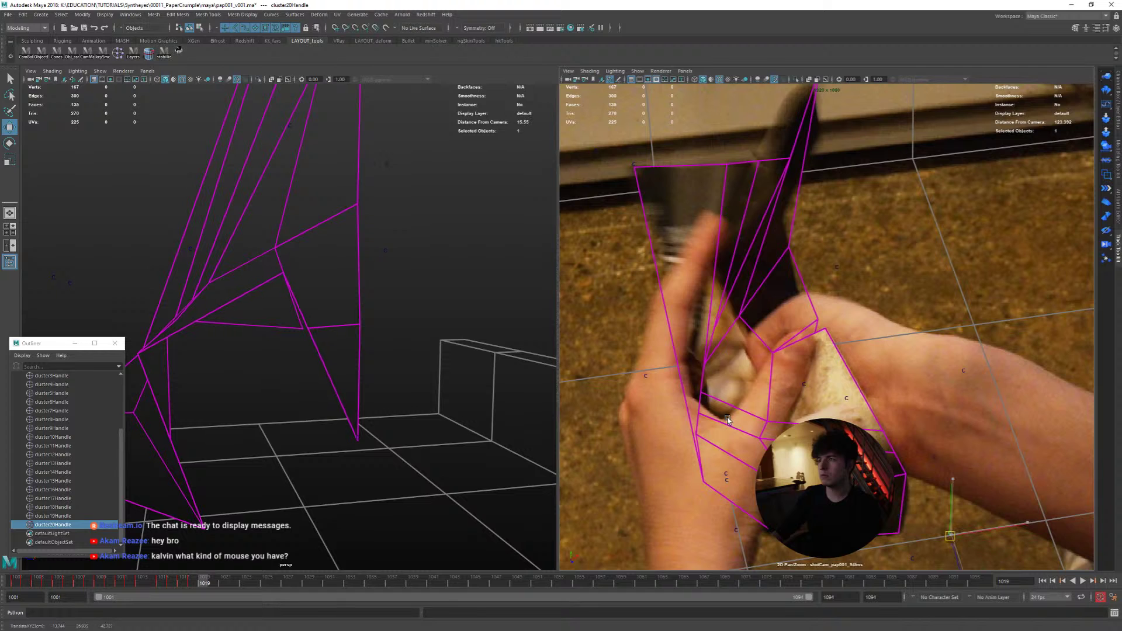
key("alt+period")
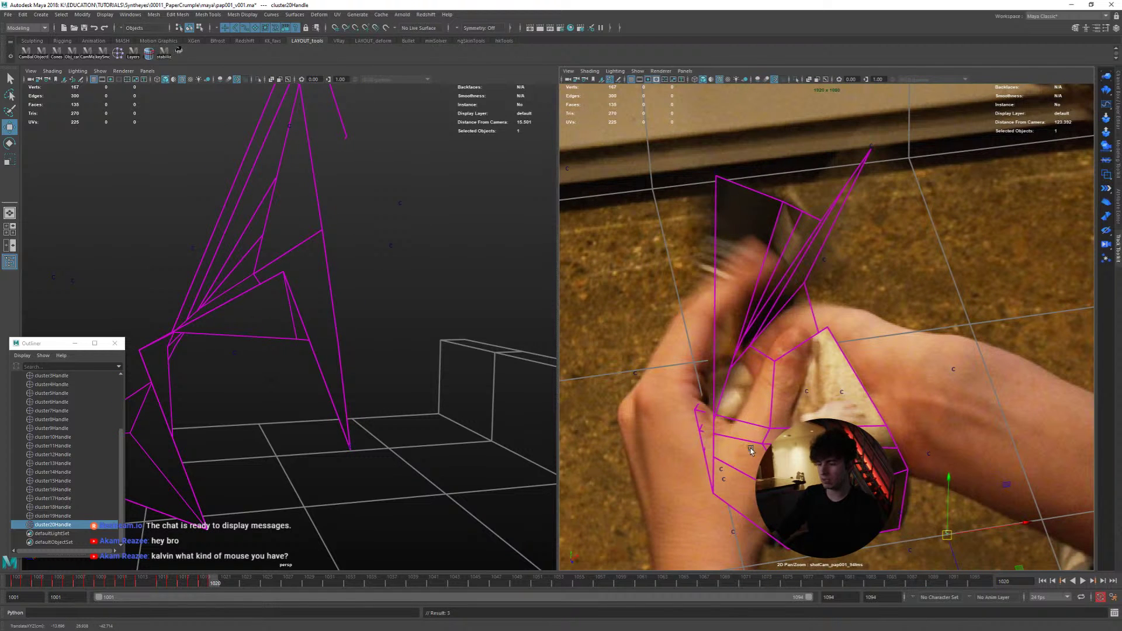
scroll(843, 241, "up", 3)
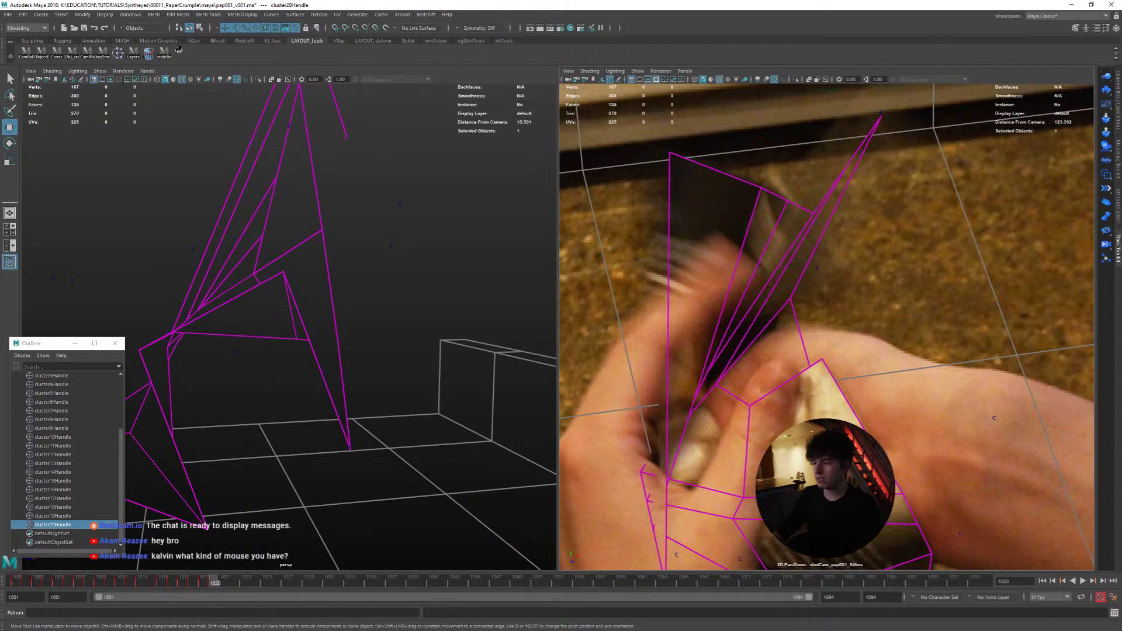
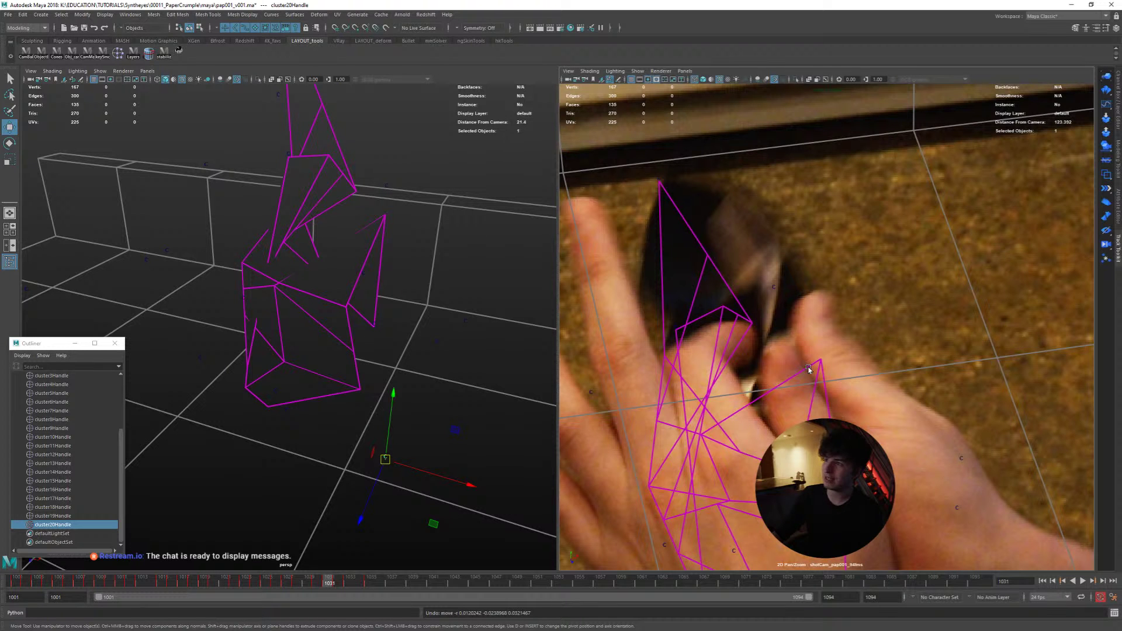
Step: Turn on shaded display in the shot camera view and scrub the animation around frames 1024 and 1025
left_click_drag(332, 586, 257, 588)
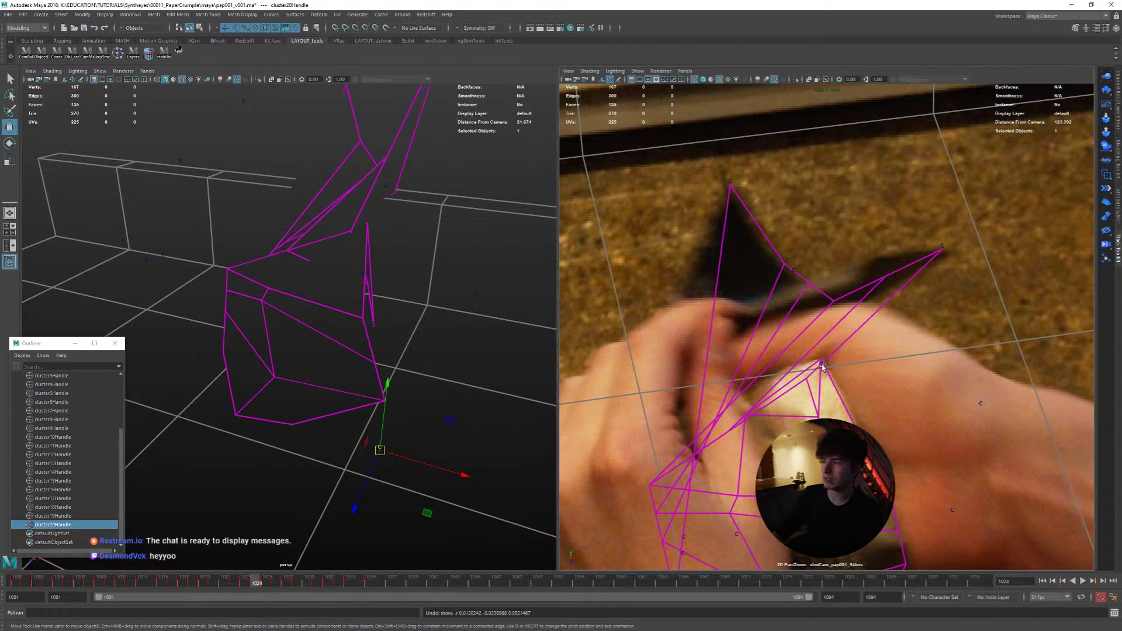
key("5")
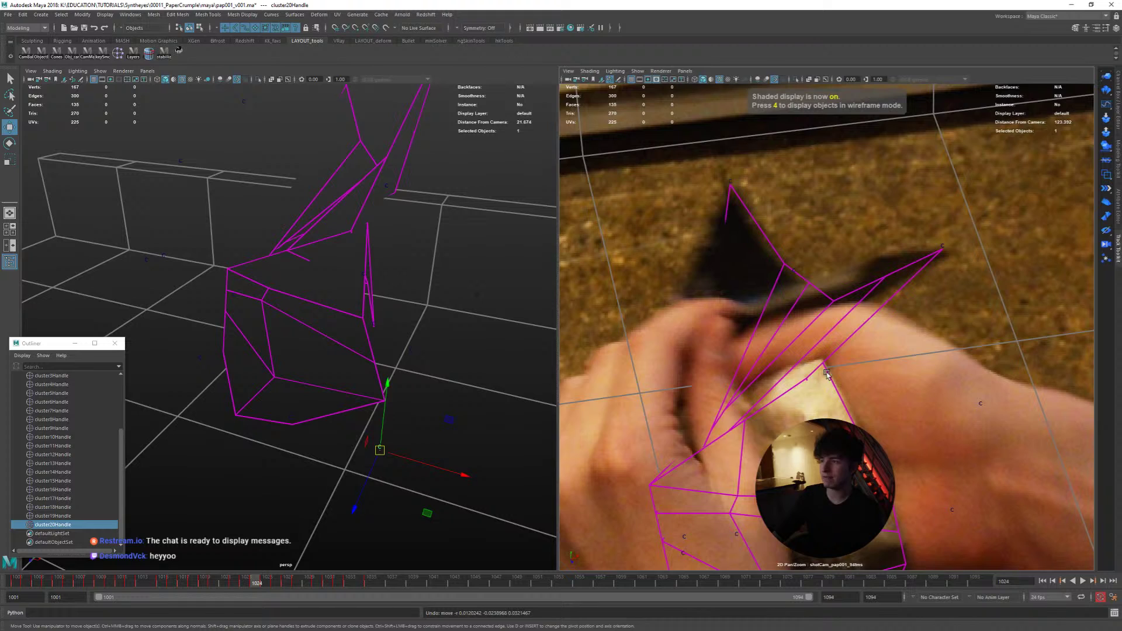
mouse_move(266, 580)
left_mouse_down()
mouse_move(279, 583)
mouse_move(264, 586)
left_mouse_up()
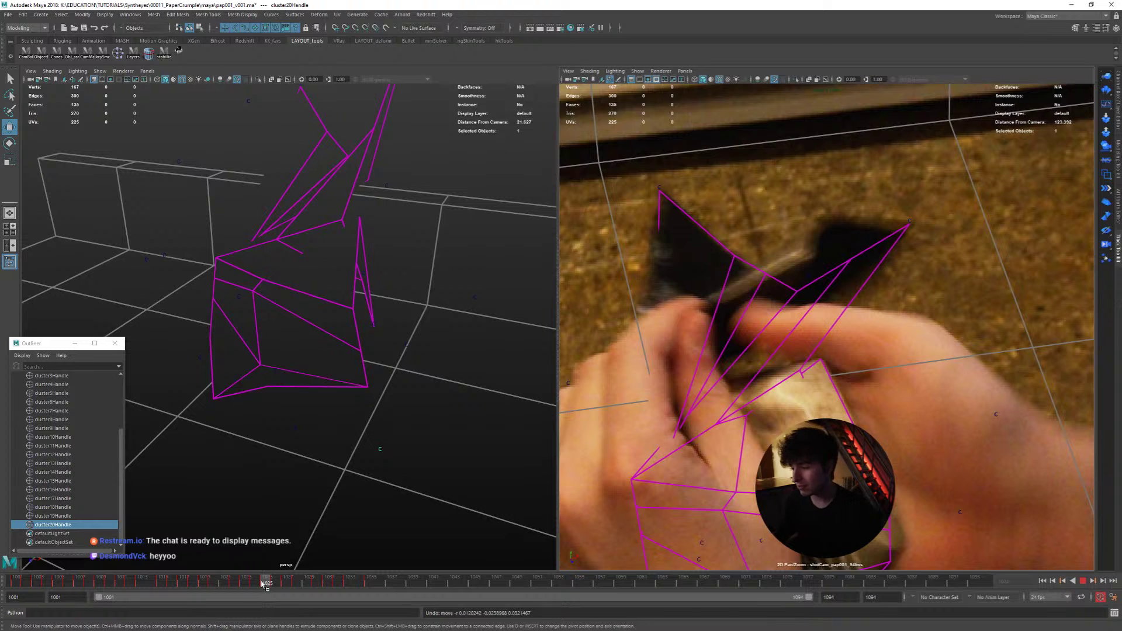
left_click_drag(266, 584, 261, 576)
key("alt+period")
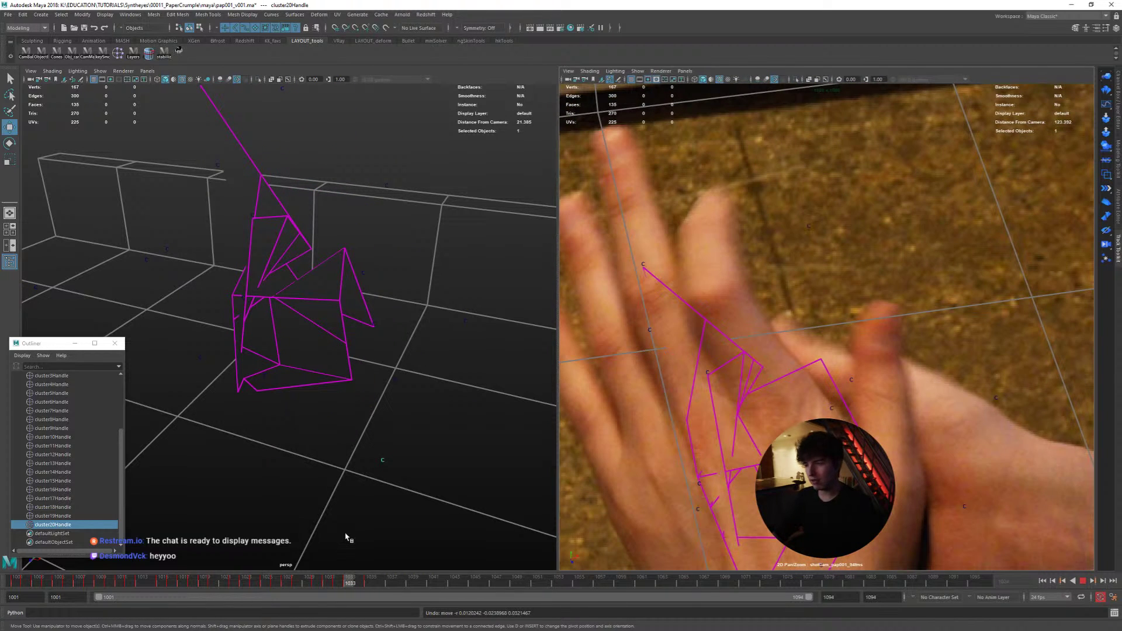
Step: Scrub the animation between about frames 1022 and 1031 to compare the mesh with the crumpling page, and return to frame 1001
key("alt+comma")
key("alt+comma")
key("alt+comma")
key("alt+comma")
key("alt+comma")
key("alt+comma")
key("alt+comma")
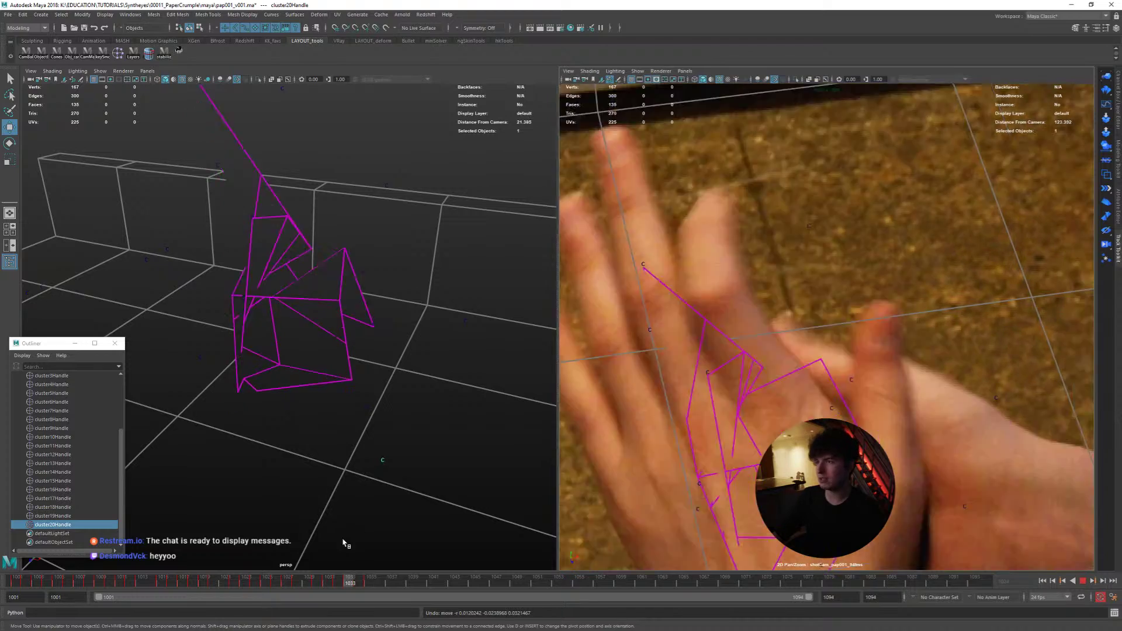
key("alt+period")
key("alt+period")
key("alt+period")
key("alt+period")
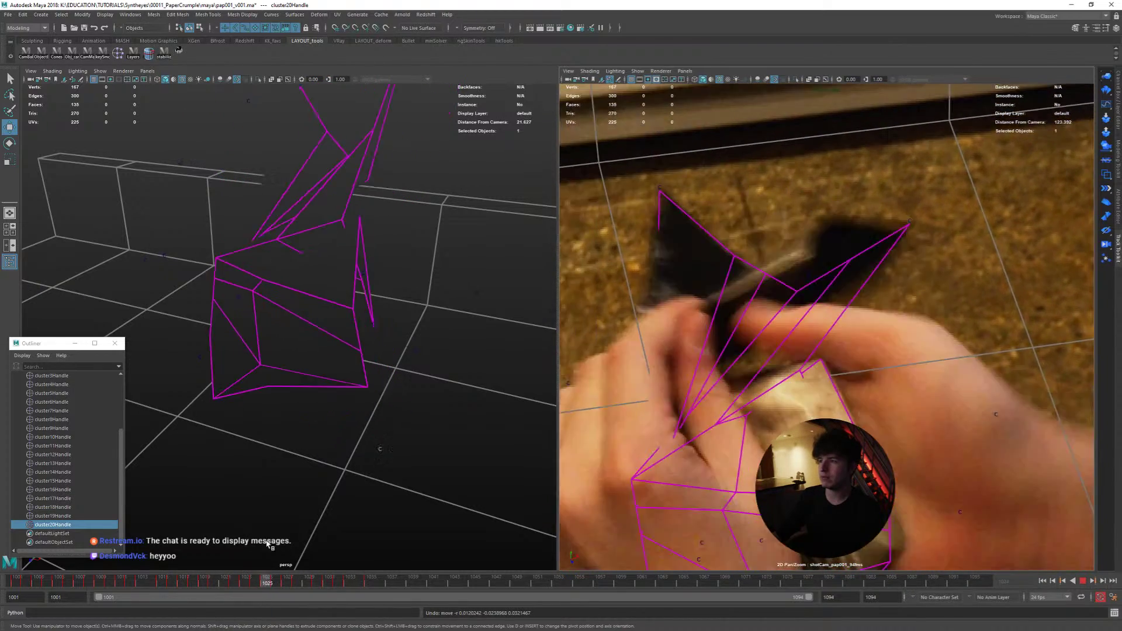
key("alt+comma")
key("alt+comma")
key("alt+comma")
key("alt+comma")
key("alt+comma")
key("alt+comma")
key("alt+comma")
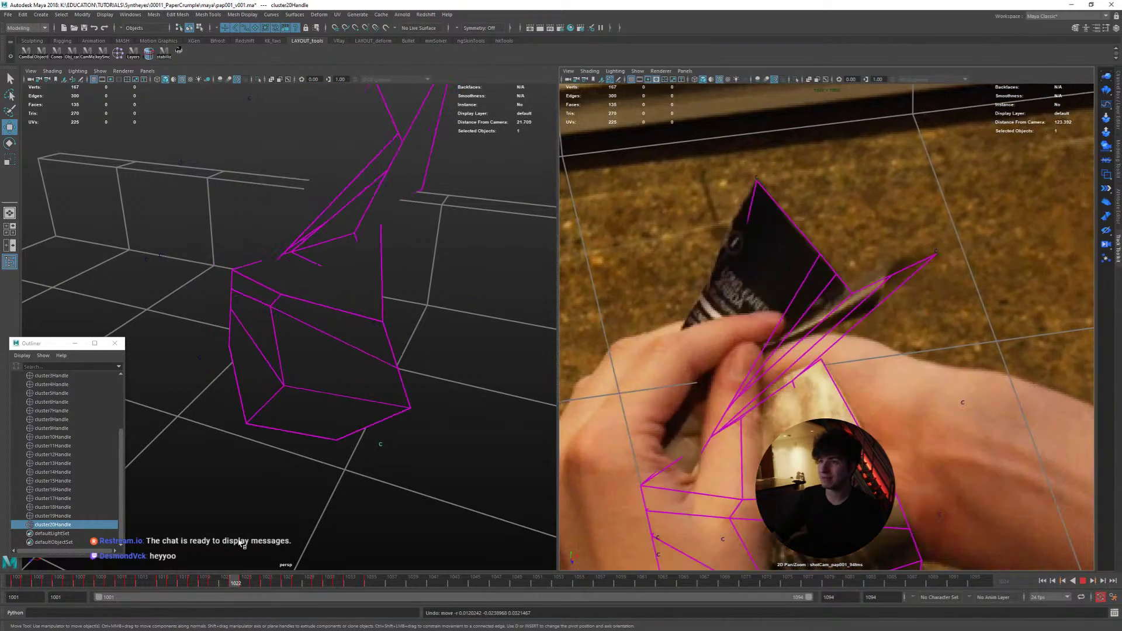
key("alt+comma")
key("alt+comma")
key("alt+comma")
key("alt+comma")
key("alt+comma")
key("alt+comma")
key("alt+comma")
key("alt+comma")
key("alt+comma")
key("alt+comma")
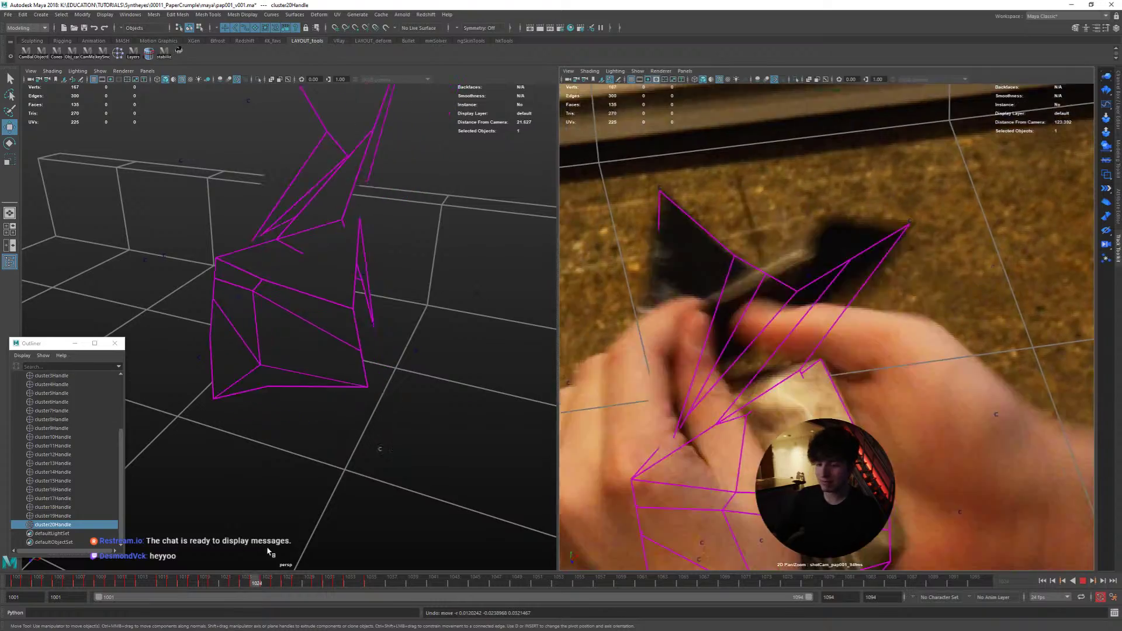
key("alt+period")
key("alt+period")
key("alt+period")
key("alt+period")
key("alt+period")
key("alt+period")
key("alt+period")
key("alt+period")
key("alt+period")
key("alt+period")
key("alt+period")
key("alt+period")
key("alt+period")
key("alt+period")
key("alt+period")
key("alt+period")
key("alt+period")
key("alt+period")
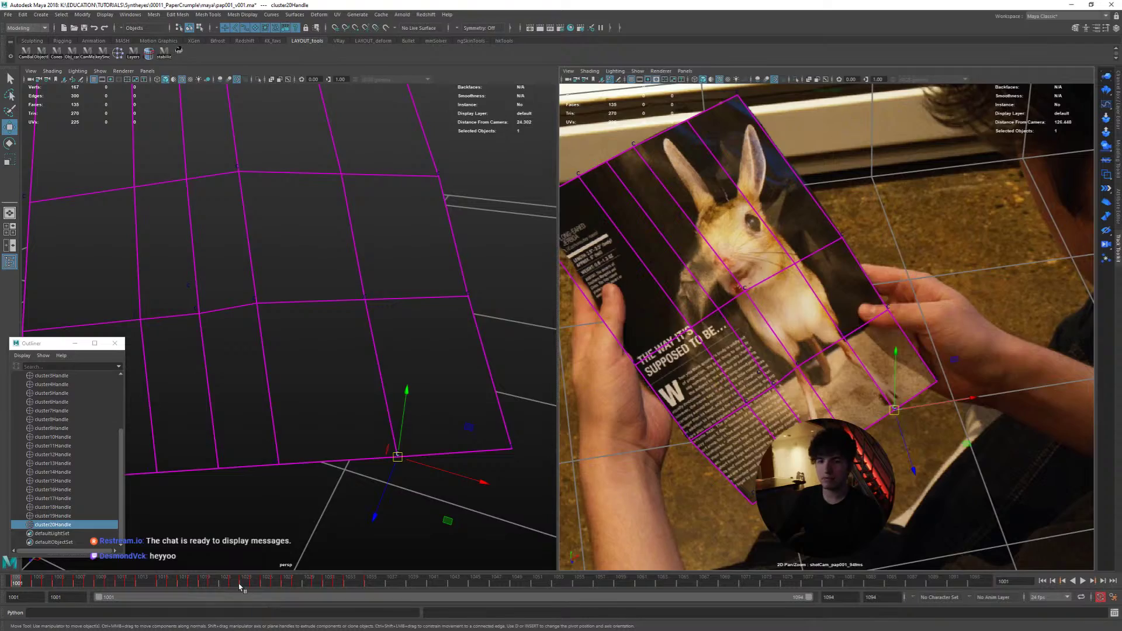
key("alt+v")
left_click_drag(297, 565, 4, 546)
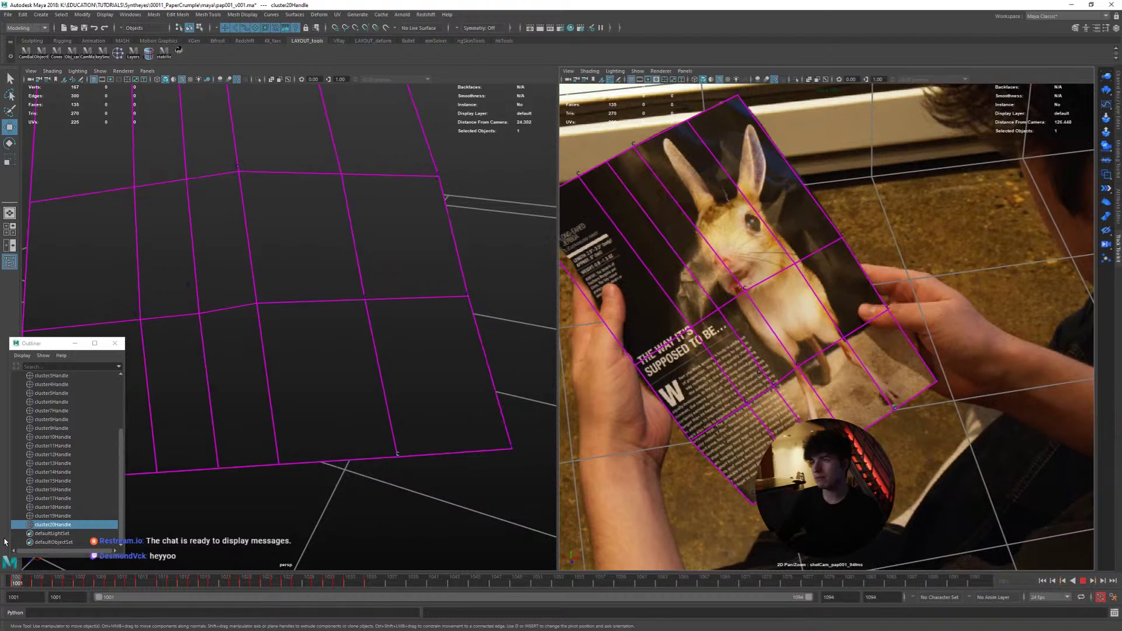
Step: Switch the paper mesh to vertex selection, with the whole page framed in the perspective view at frame 1001
left_click(694, 294)
right_click_drag(709, 200, 684, 233, "shift")
left_click(688, 227, "ctrl")
key("w")
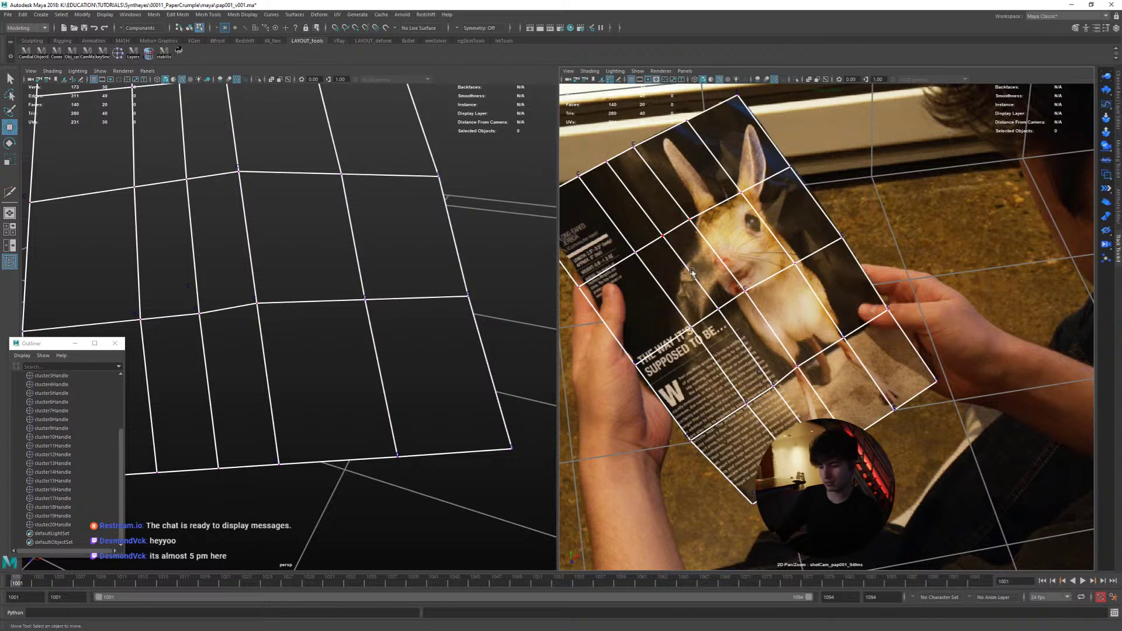
middle_click_drag(693, 267, 735, 302, "alt")
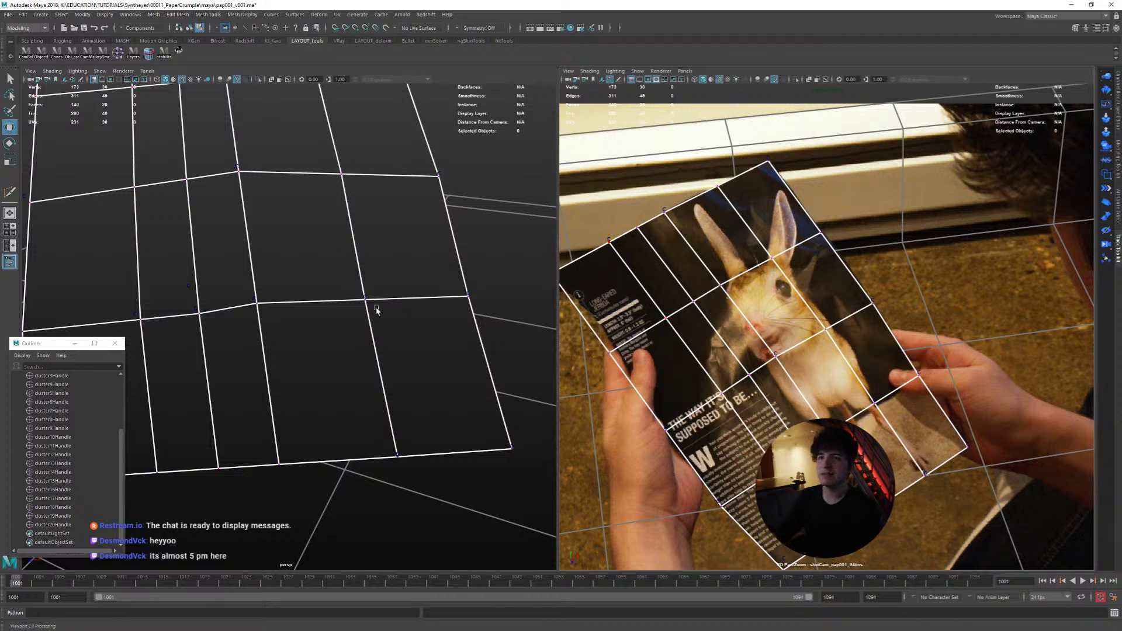
scroll(385, 305, "down", 4)
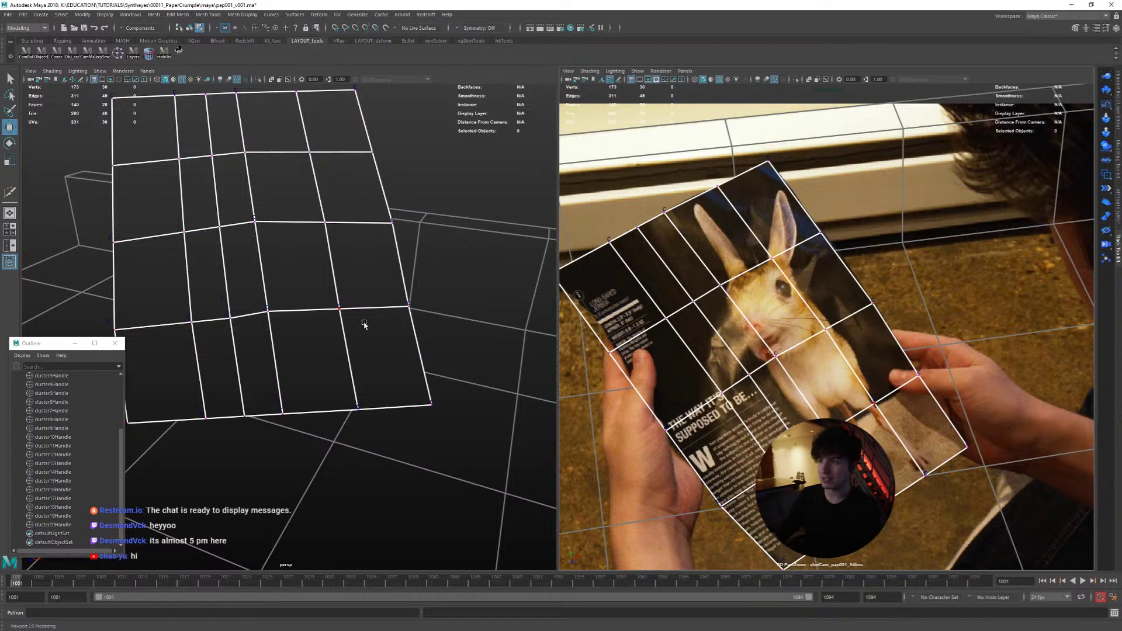
Step: Examine the mesh around the interior vertex above the rabbit's head, from several angles and in playback, and return to frame 1001
key("alt+v")
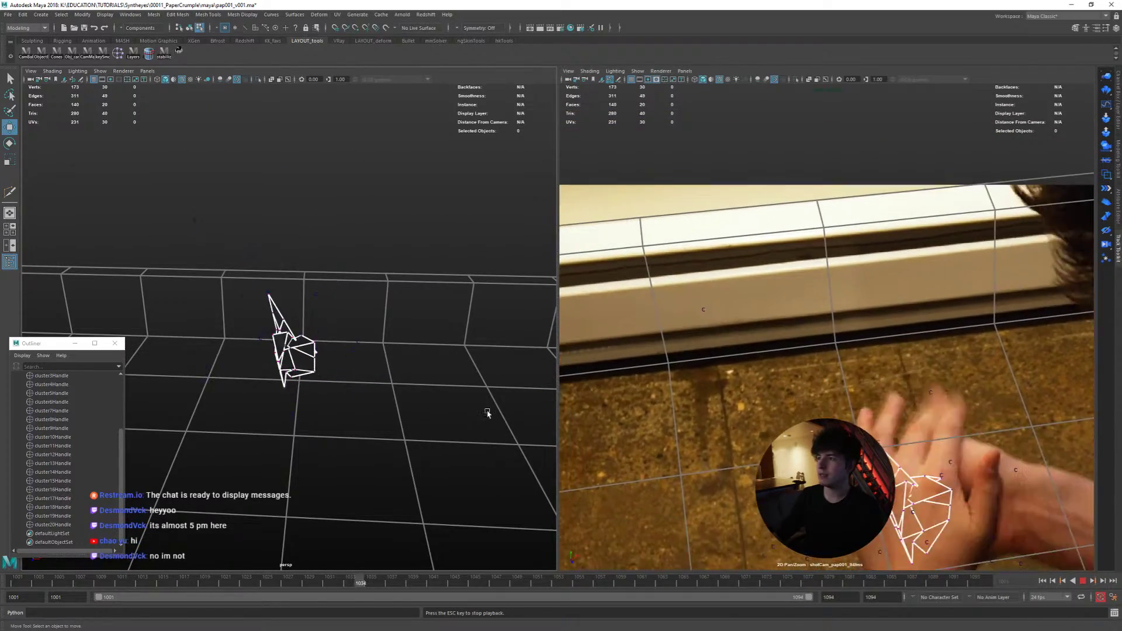
key("alt+shift+v")
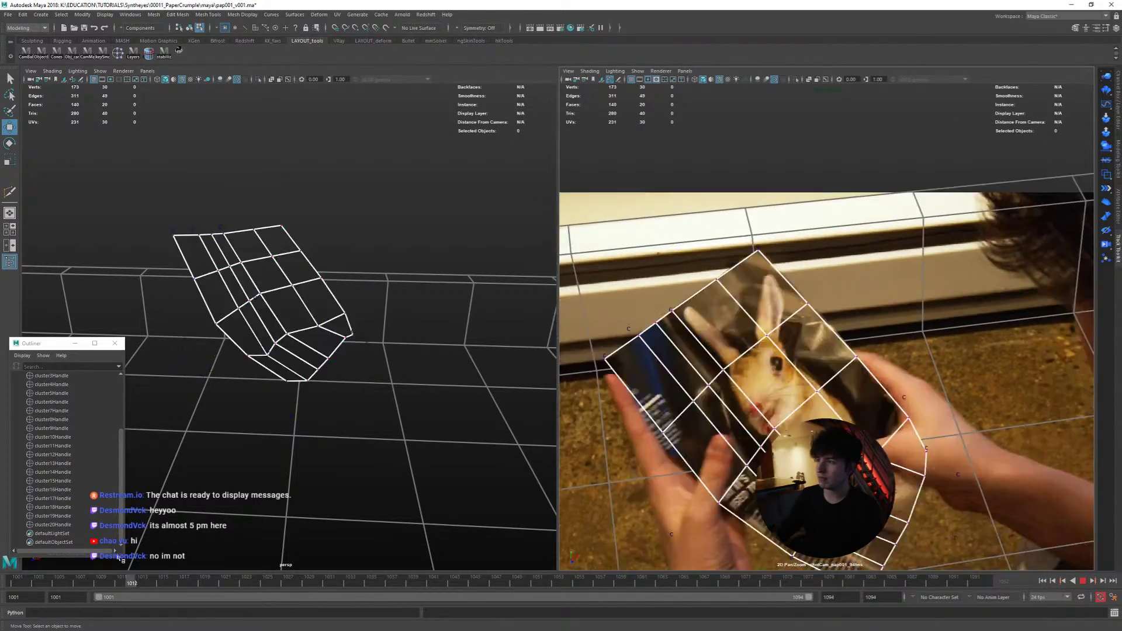
left_click(719, 291)
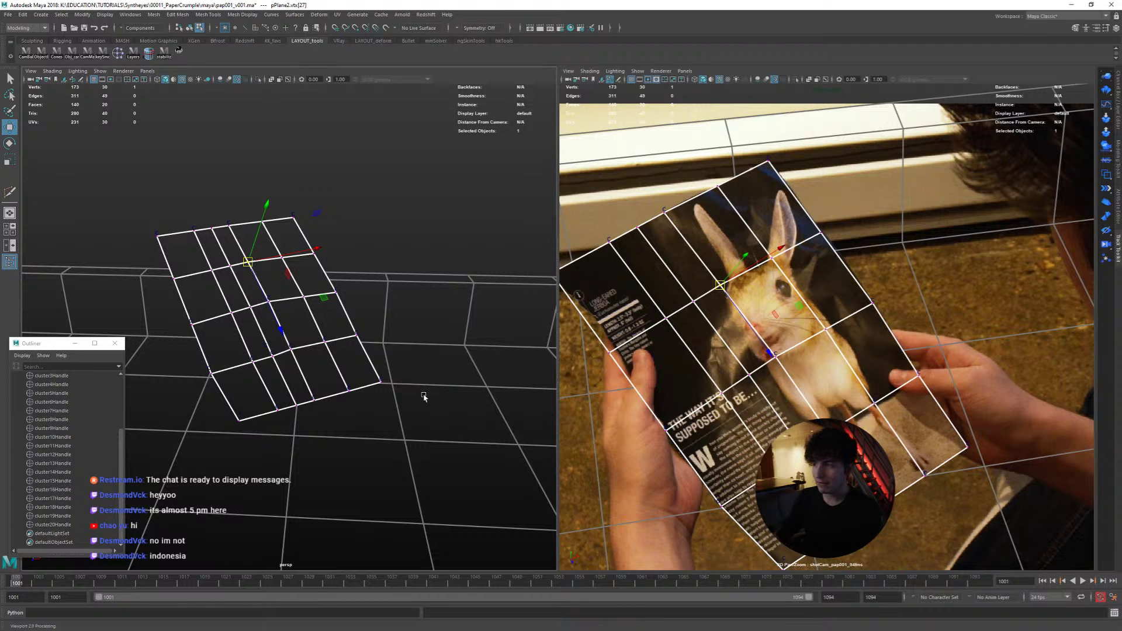
left_click_drag(419, 401, 376, 421, "alt")
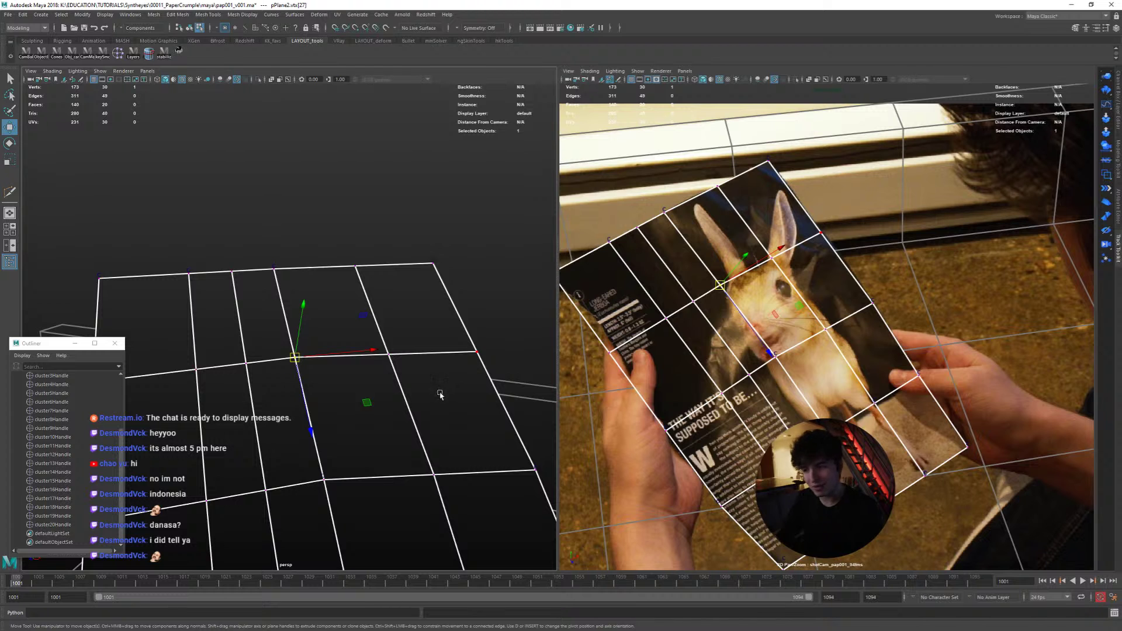
left_click_drag(429, 392, 403, 428, "alt")
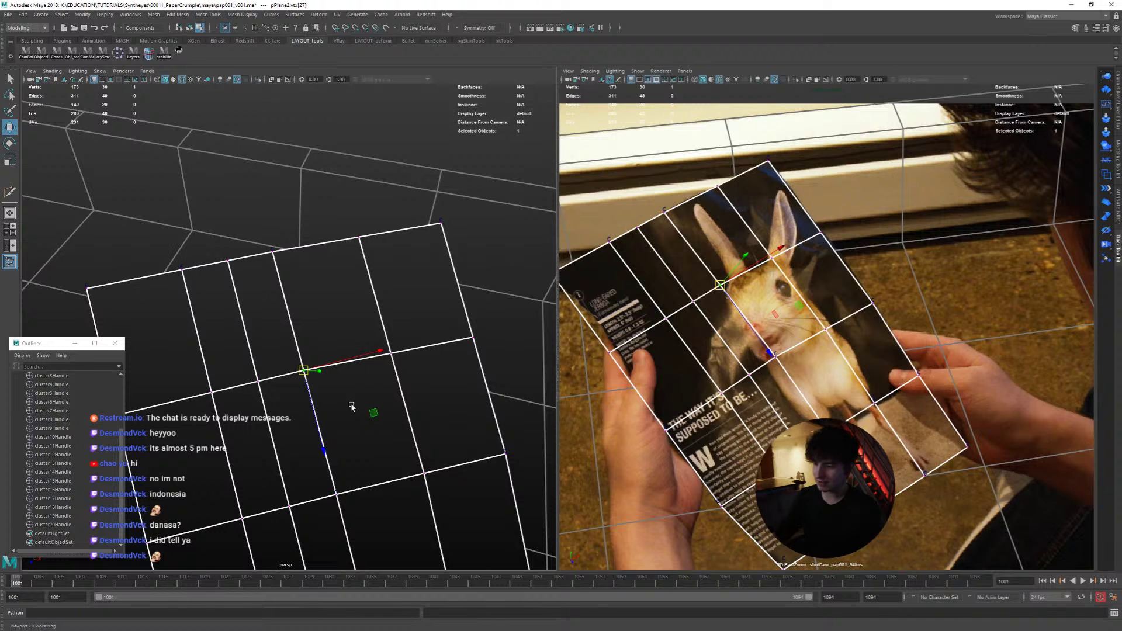
left_click_drag(327, 345, 380, 449, "alt")
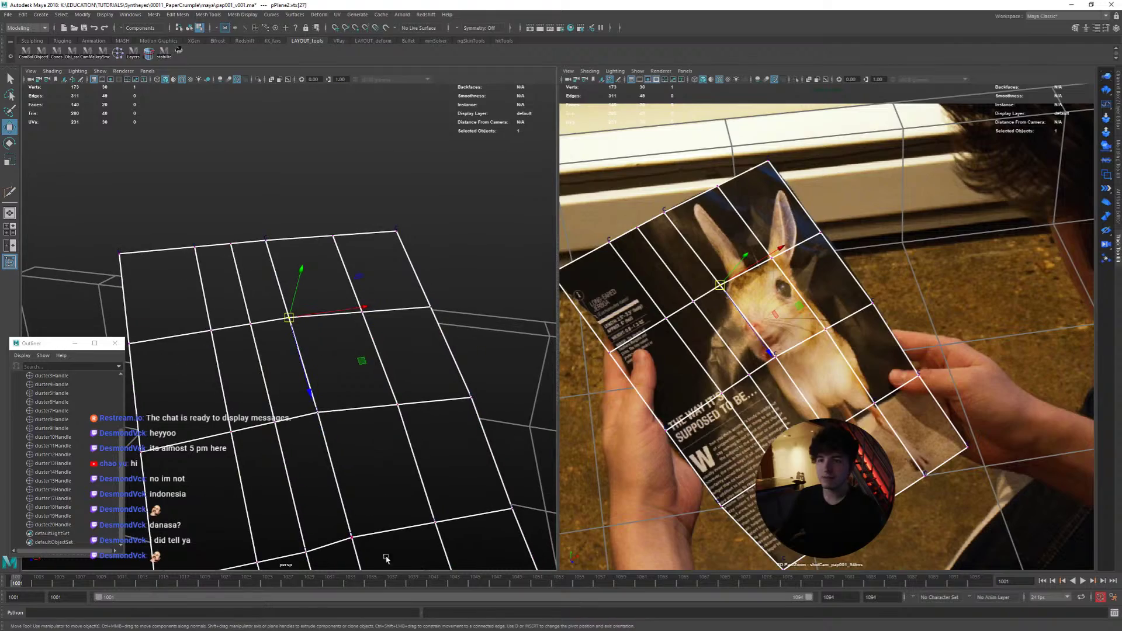
left_click(661, 583)
key("alt+v")
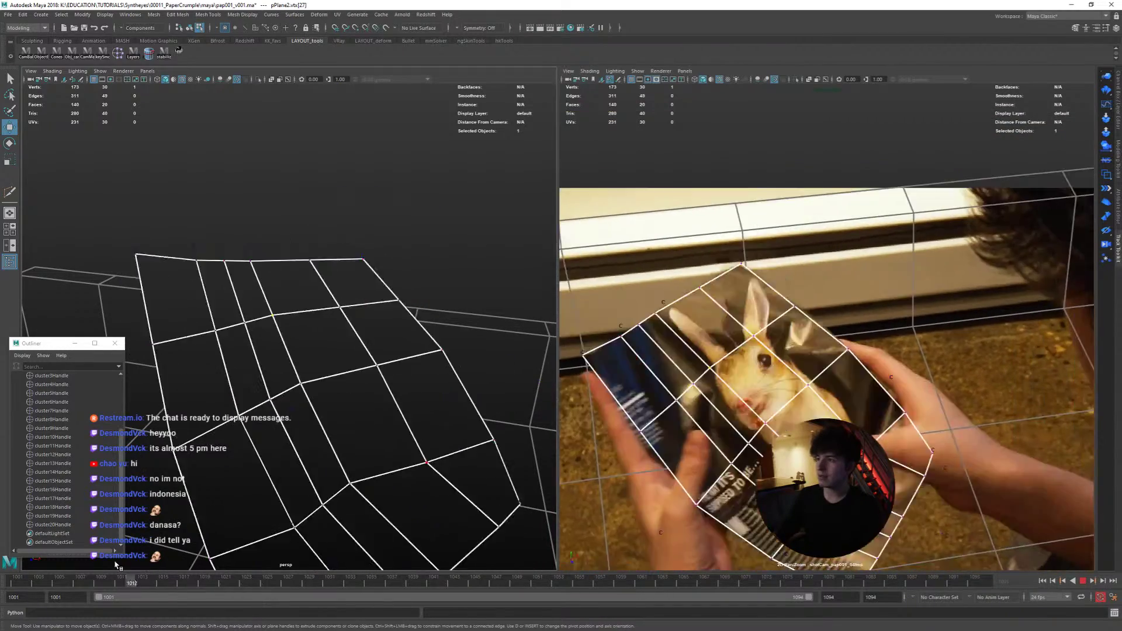
key("alt+v")
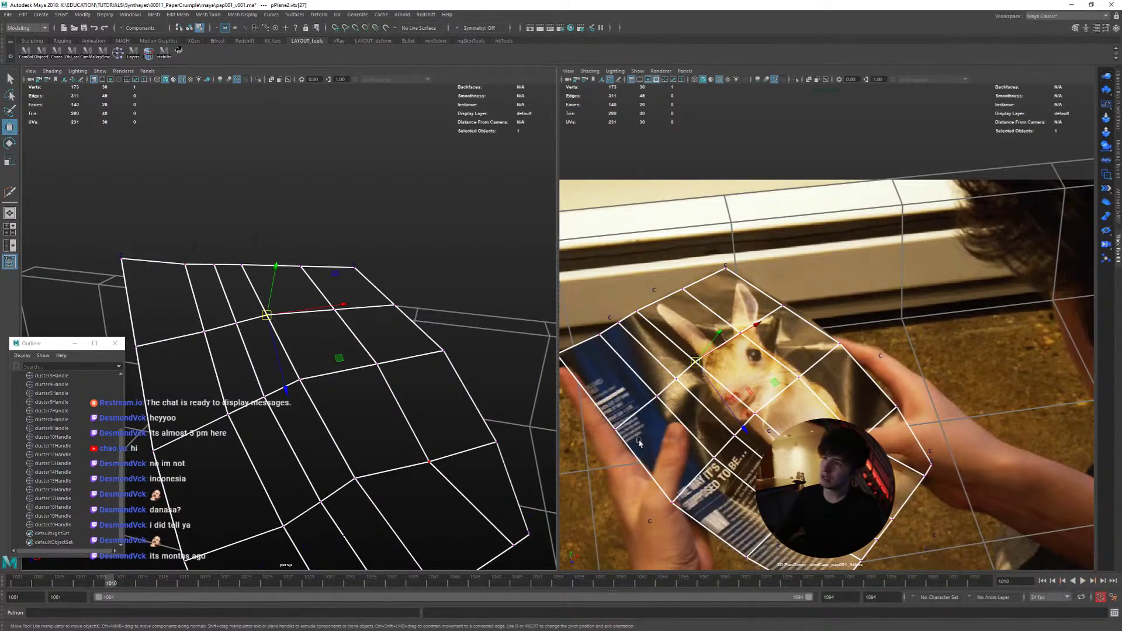
left_click_drag(135, 583, 10, 580)
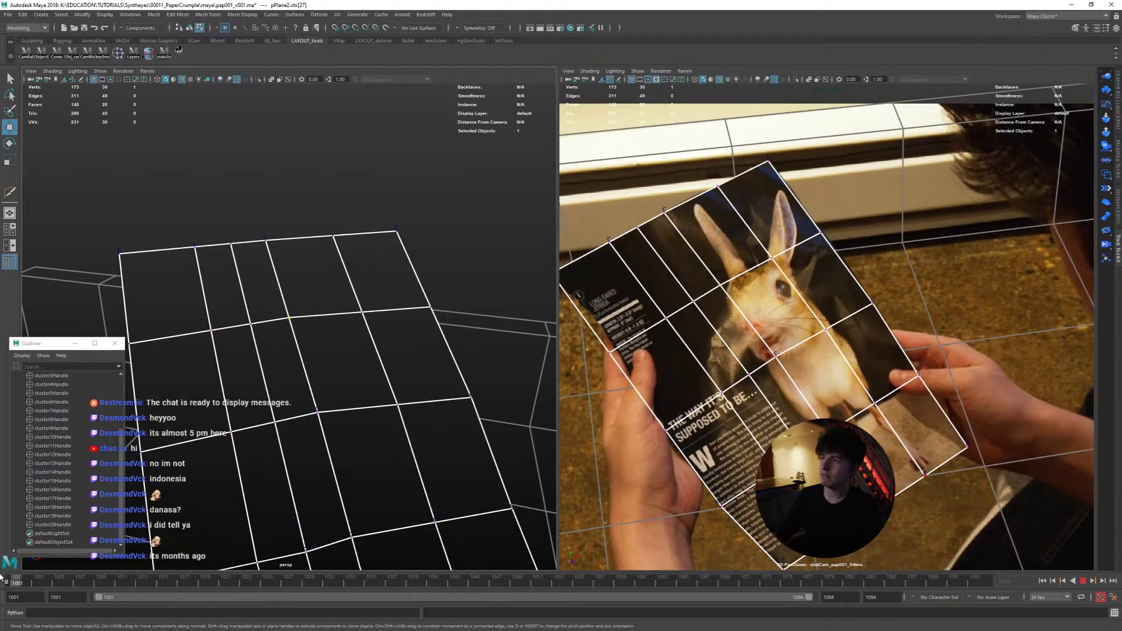
Step: Select the page-edge vertex beside the rabbit's ear, stabilize the maximized shot camera view on it, and create a cluster from it
left_click(818, 234)
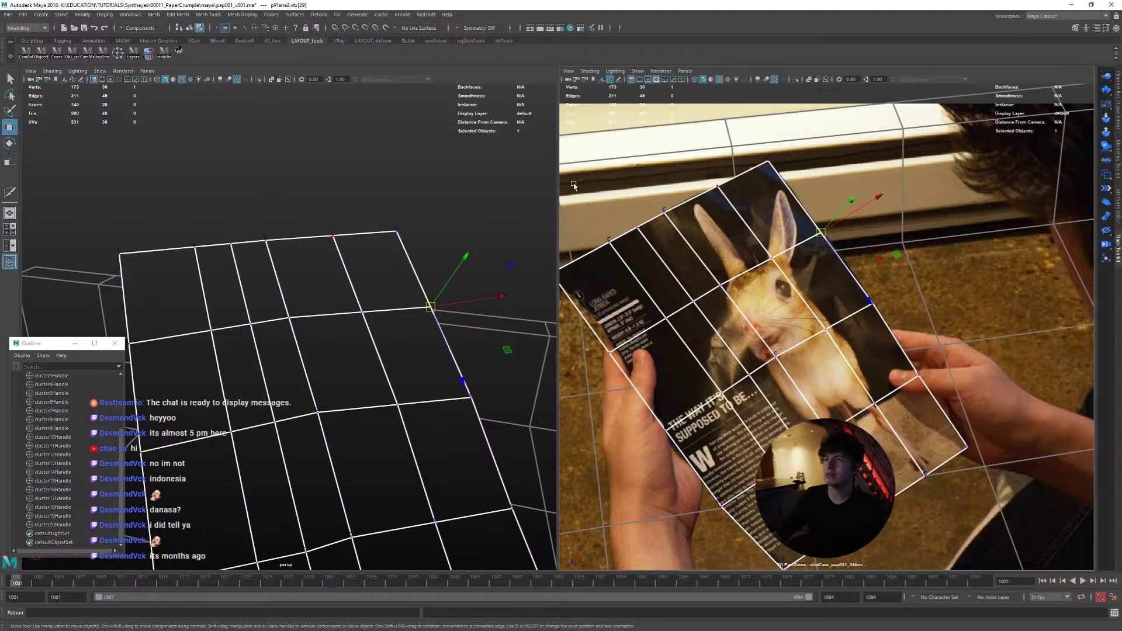
key("space")
left_click(179, 53)
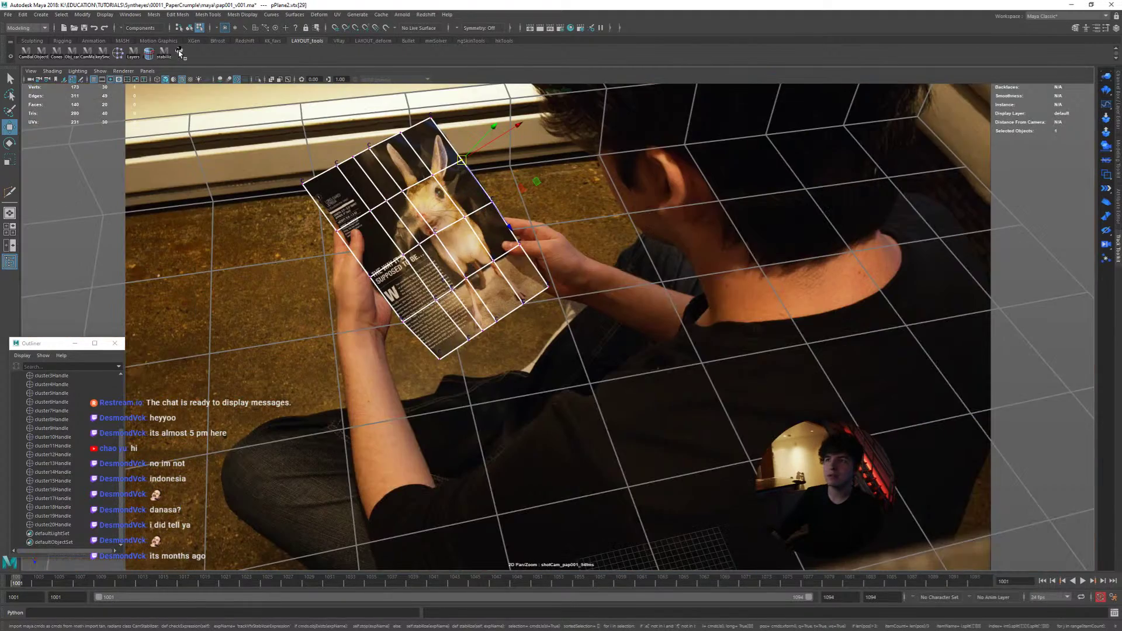
left_click(165, 54)
scroll(585, 362, "up", 8)
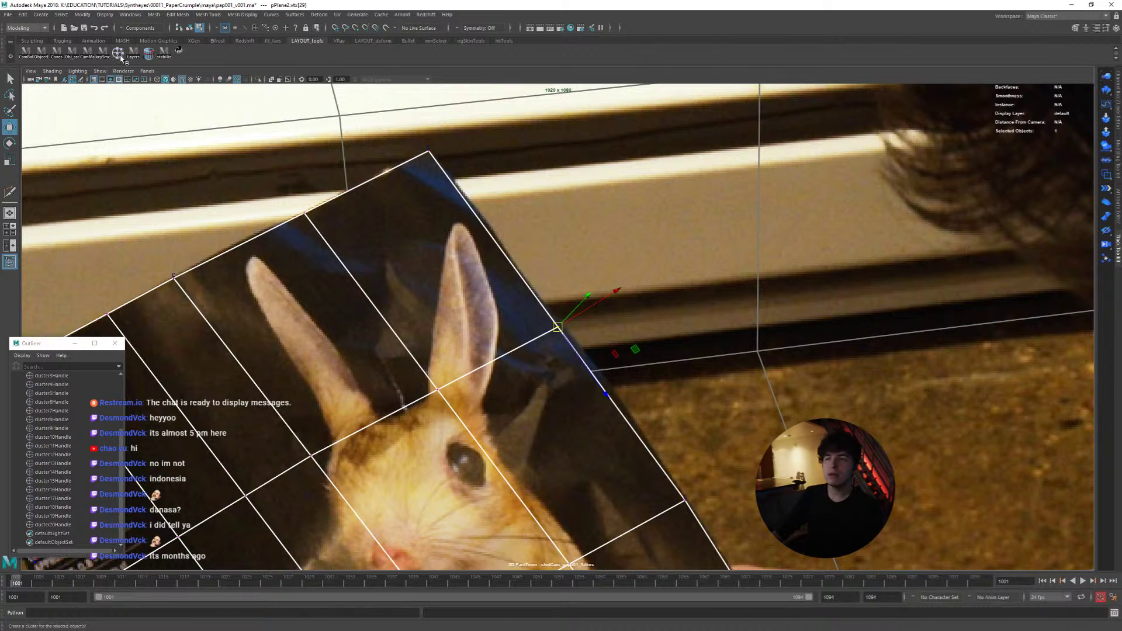
left_click(120, 57)
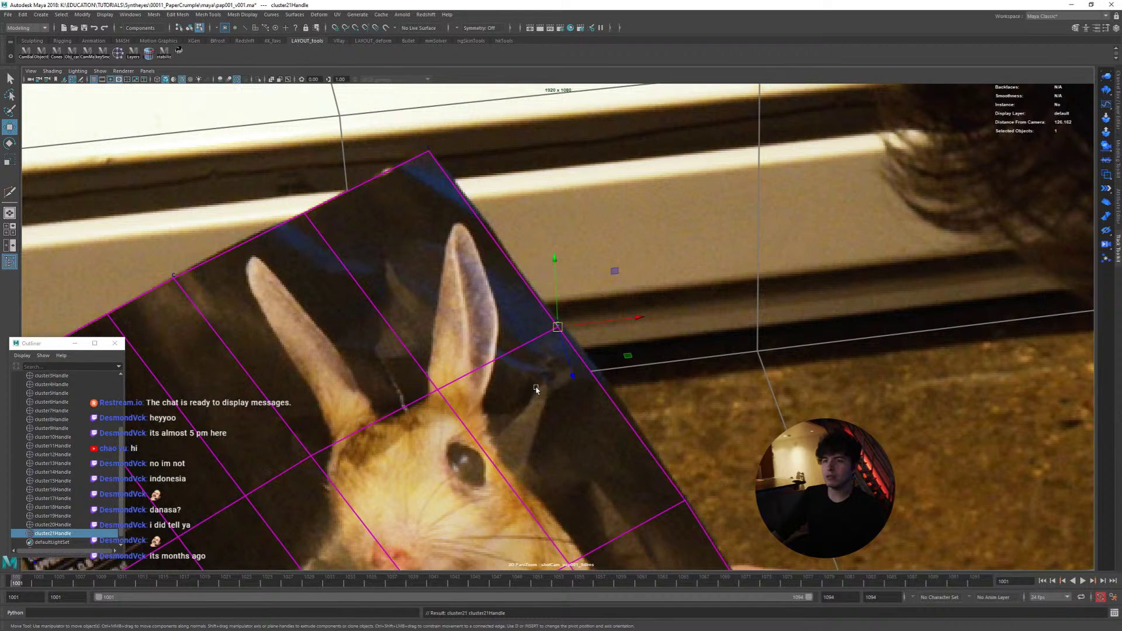
Step: Key the new cluster on the page's edge at frame 1001 and check its match through frame 1004
middle_click_drag(538, 409, 543, 405)
key("q")
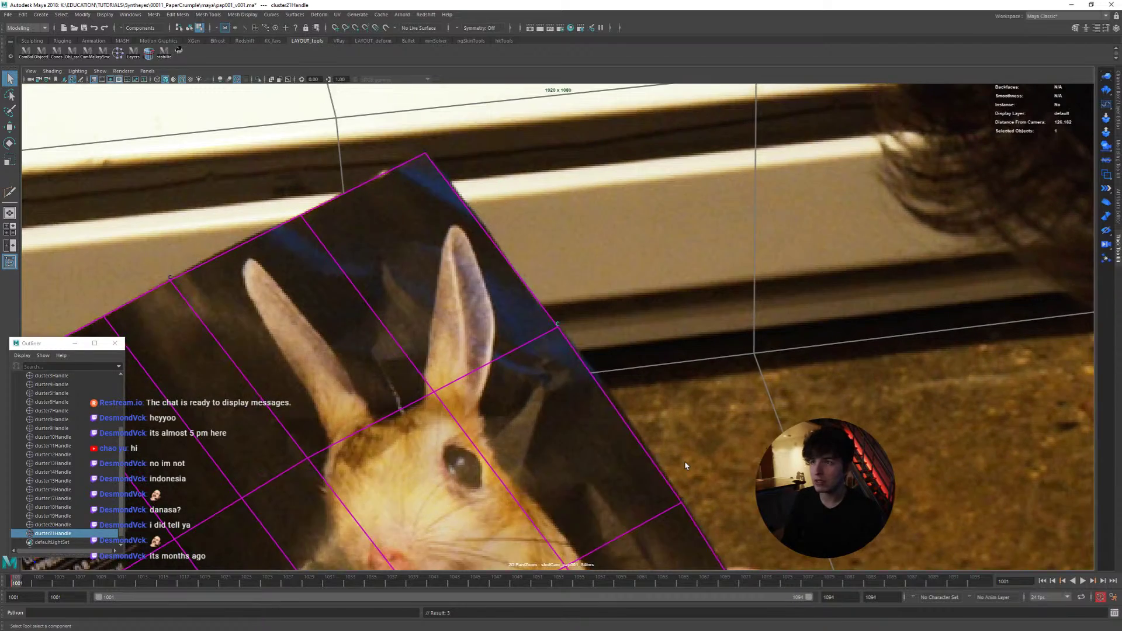
key("alt+period")
key("alt+comma")
key("alt+period")
key("alt+comma")
key("alt+period")
key("alt+period")
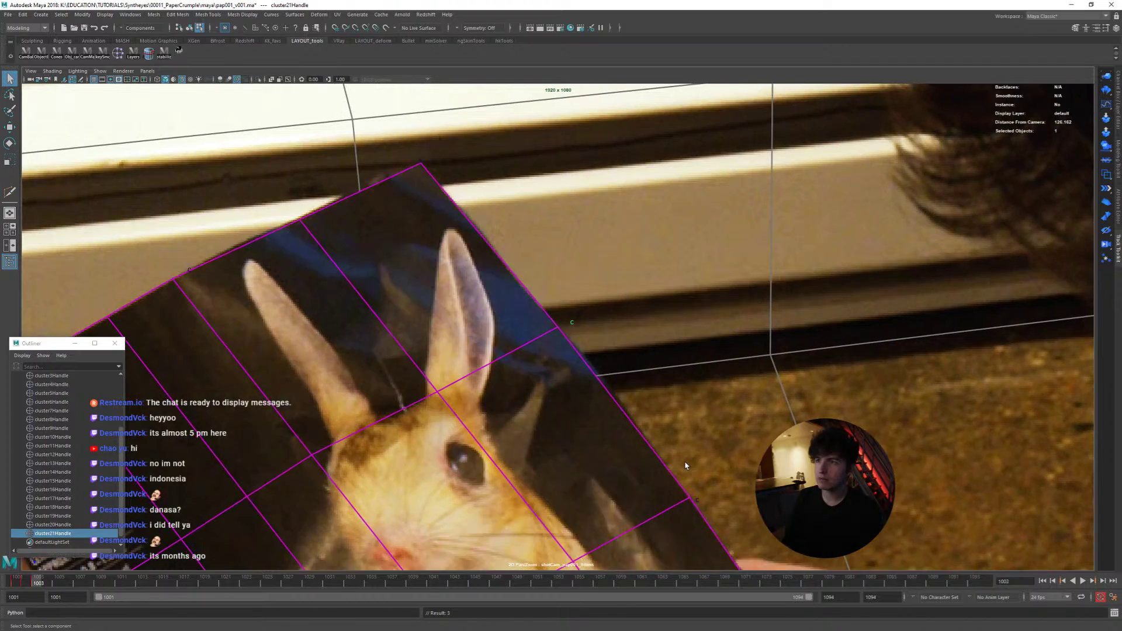
key("alt+period")
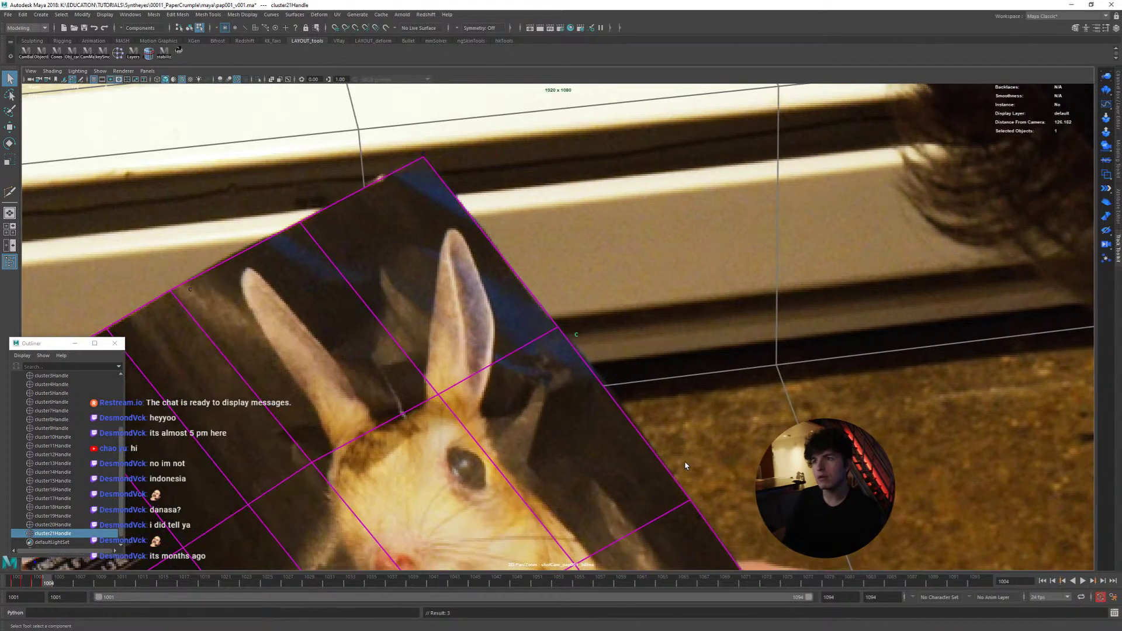
Step: Refine the cluster's position on the page's edge at frame 1003, comparing it with the neighbouring frames
key("alt+comma")
key("alt+period")
key("alt+comma")
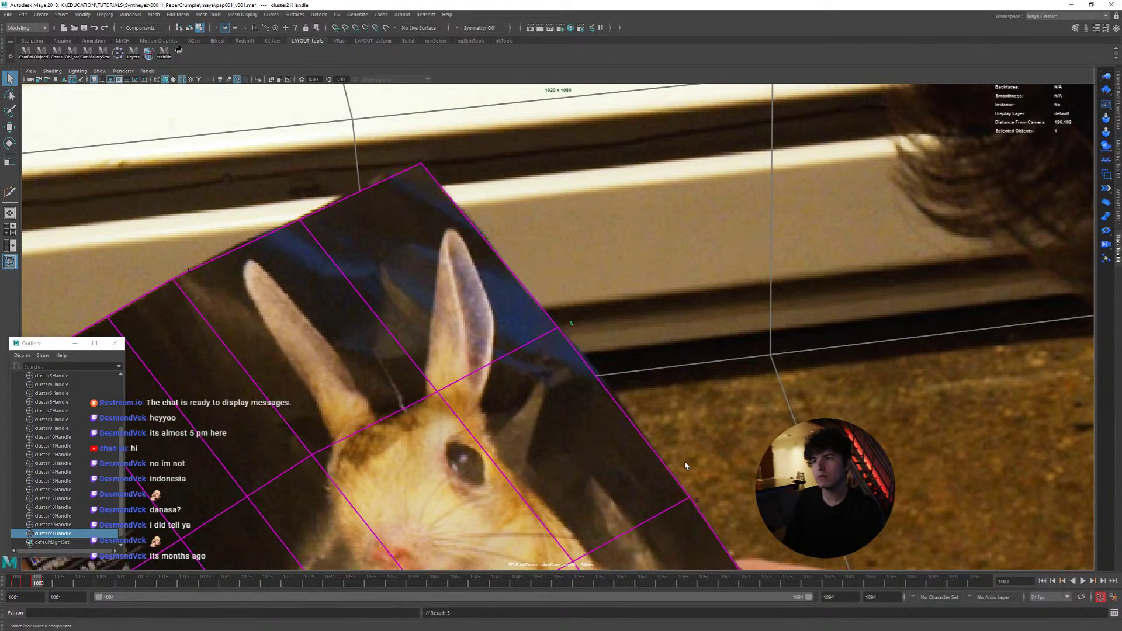
key("alt+period")
key("alt+comma")
key("alt+period")
key("alt+comma")
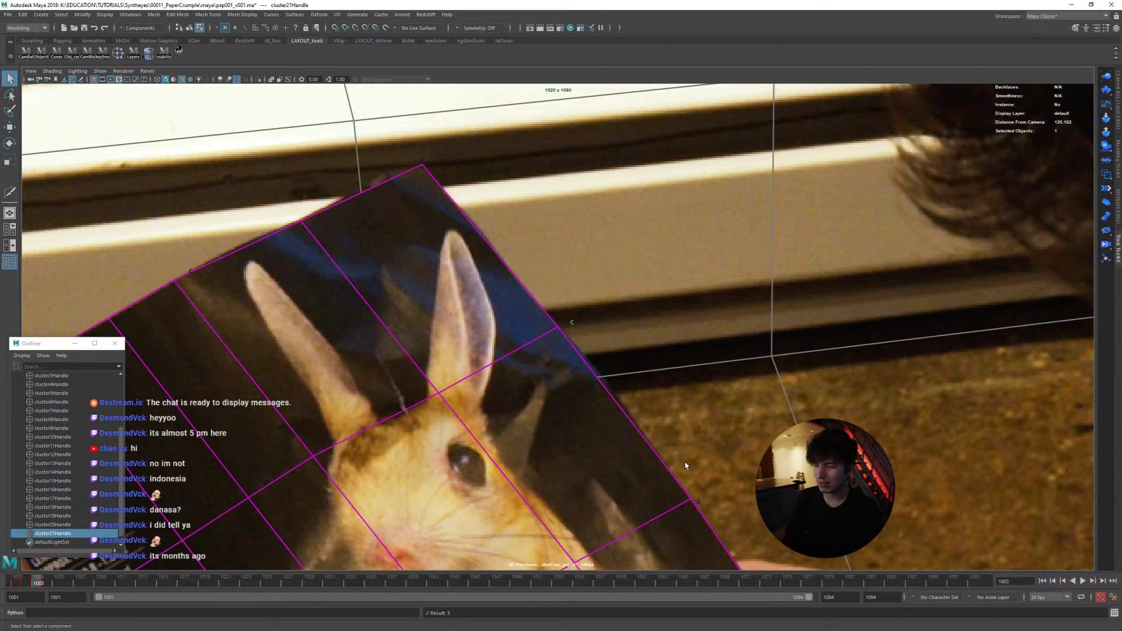
key("alt+comma")
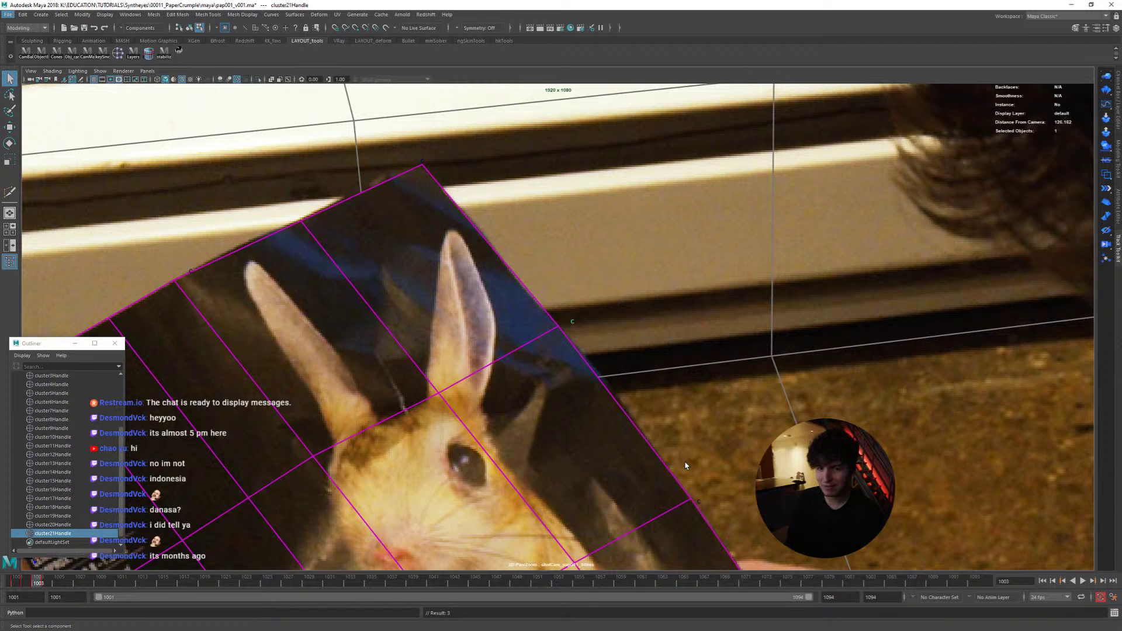
key("alt+comma")
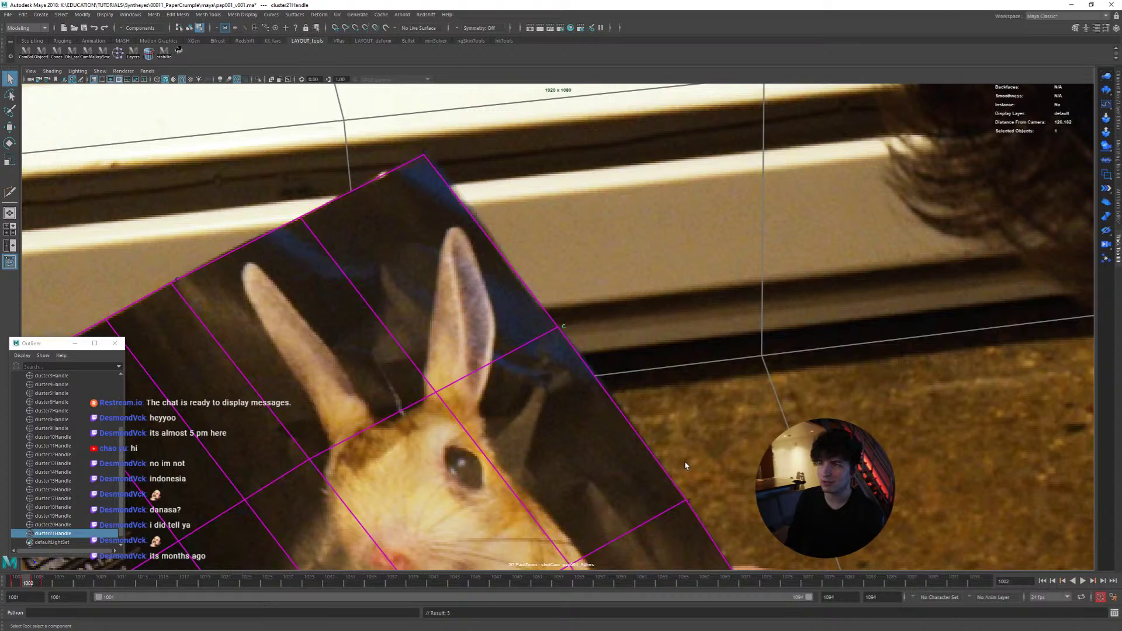
Step: Follow the page's edge with the cluster from frame 1003 through frame 1010 in the stabilized shot camera view
key("alt+period")
key("alt+period")
key("alt+period")
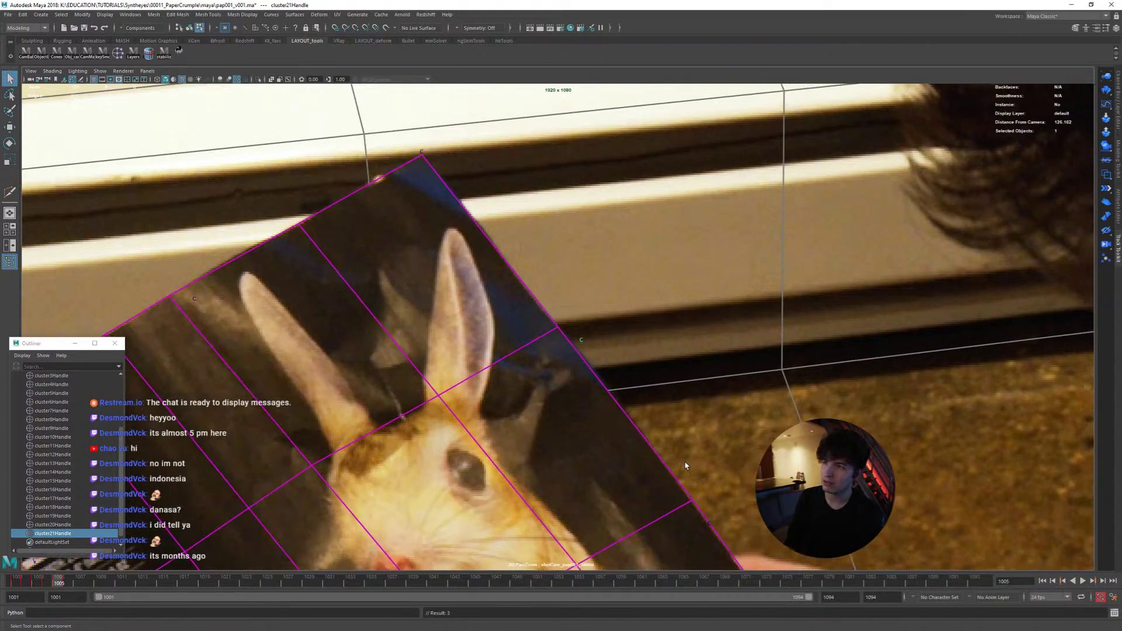
key("alt+period")
key("alt+period")
key("alt+period")
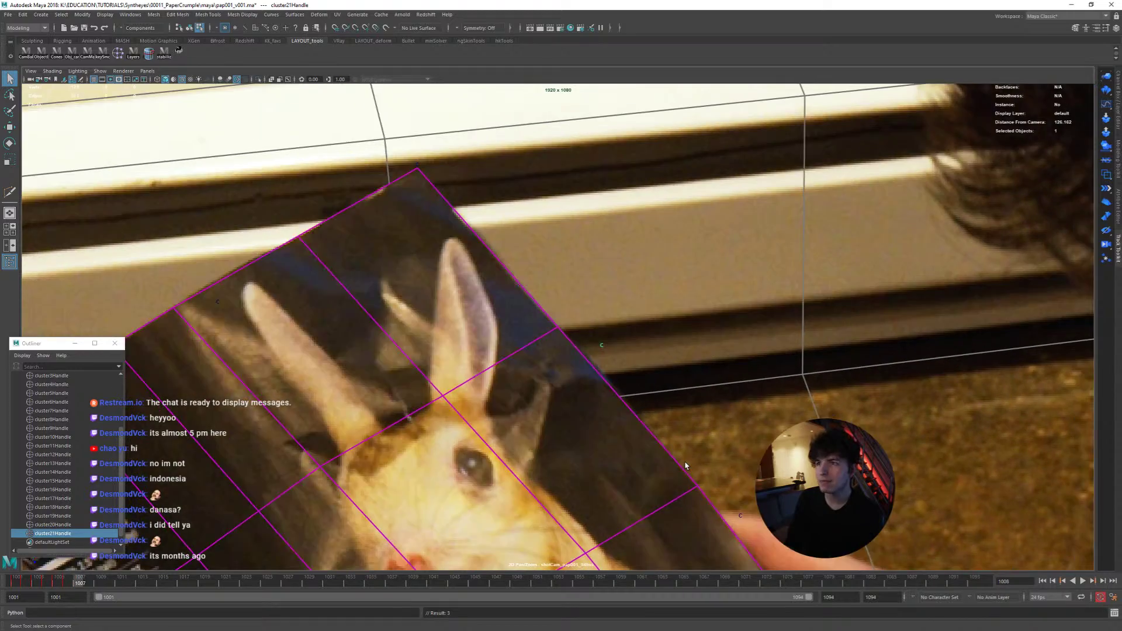
key("alt+period")
key("alt+period")
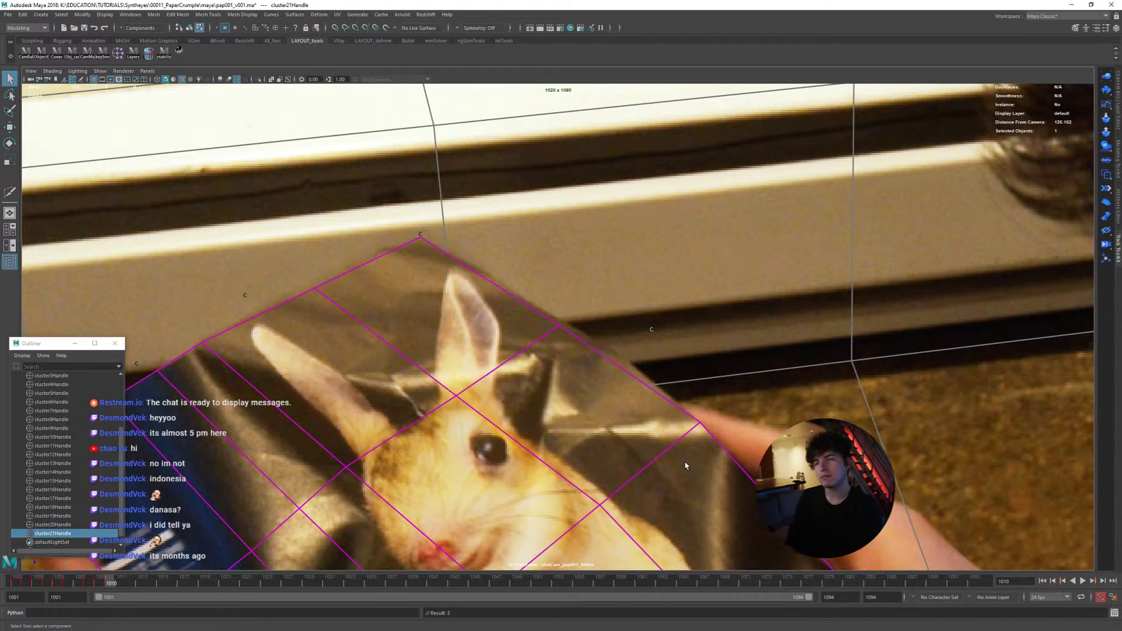
key("alt+period")
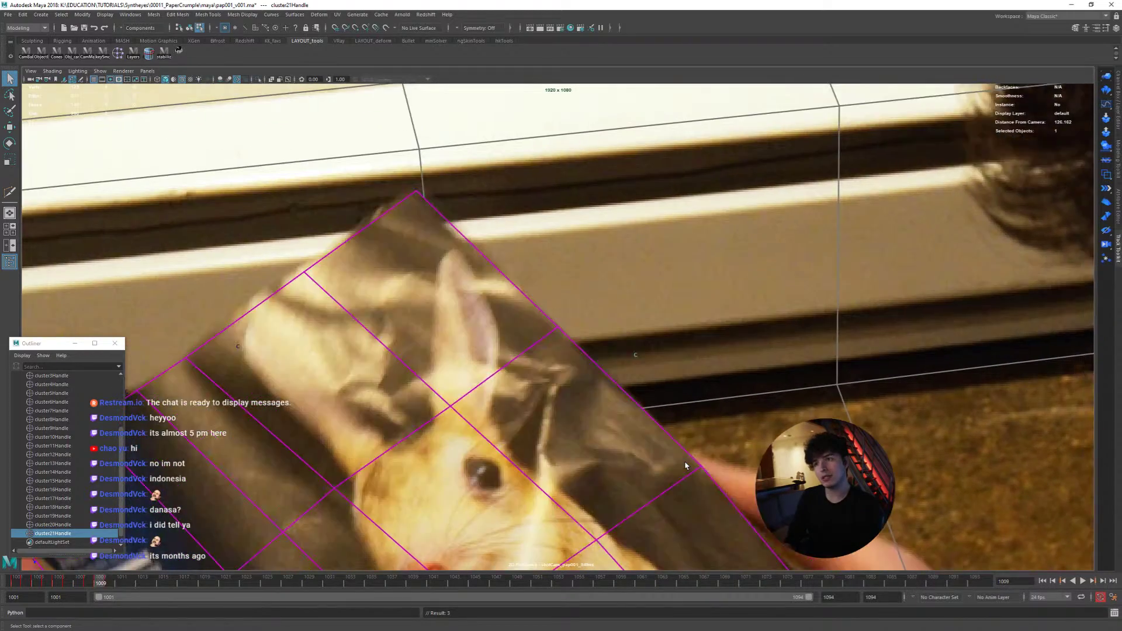
Step: Follow the page's edge with the cluster from frame 1009 through frame 1014 in the stabilized shot camera view
key("alt+comma")
key("alt+period")
key("alt+comma")
key("alt+period")
key("alt+period")
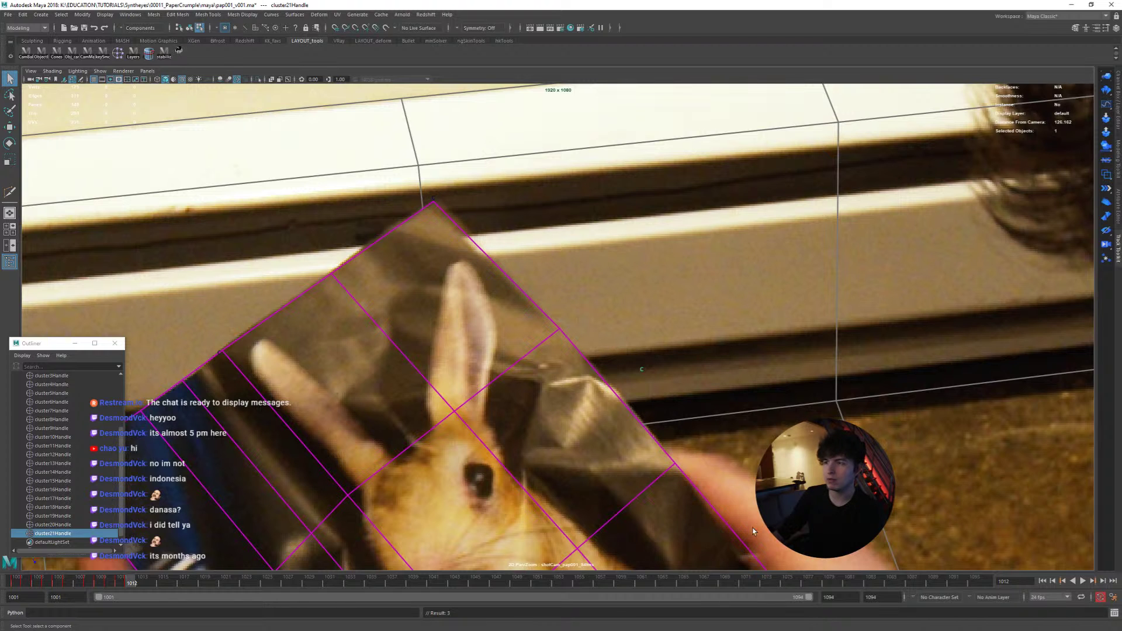
key("alt+period")
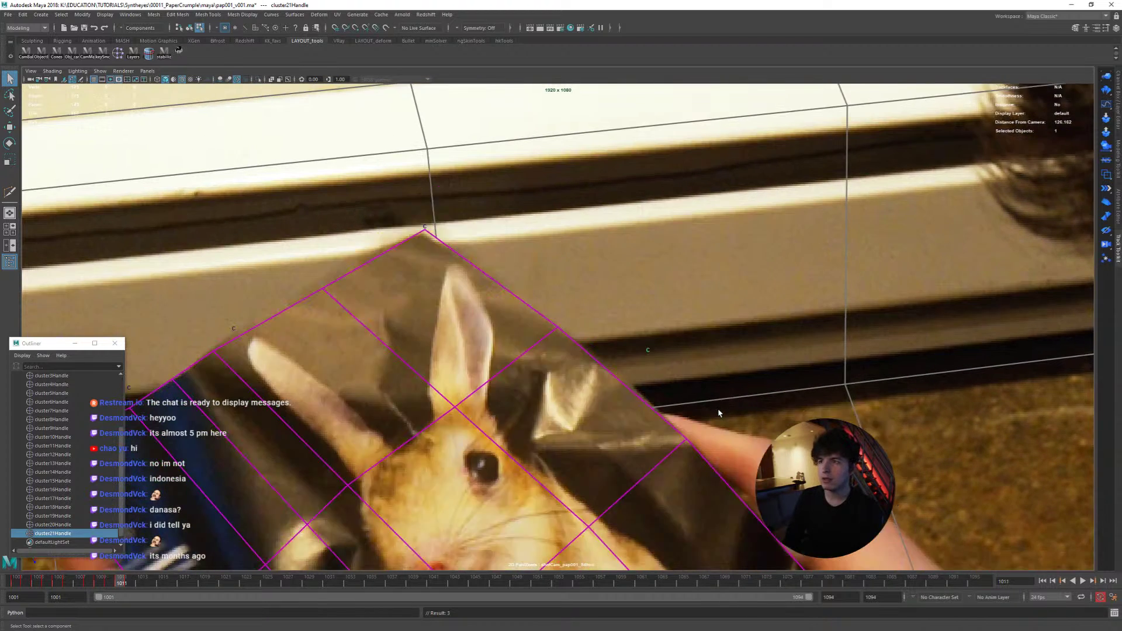
key("alt+comma")
key("alt+period")
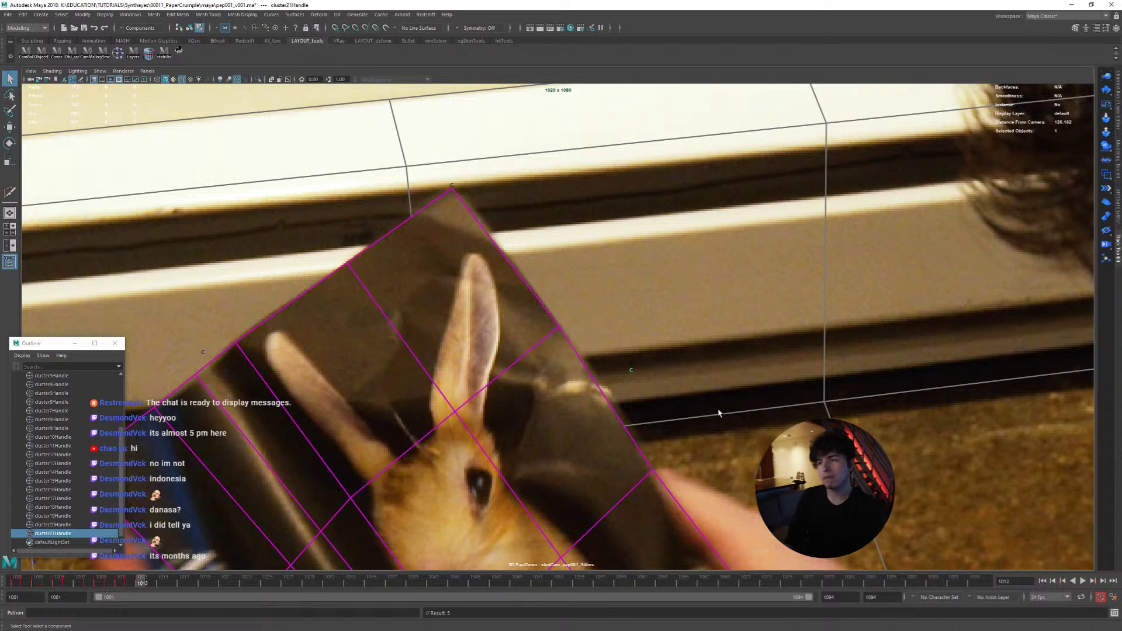
key("alt+comma")
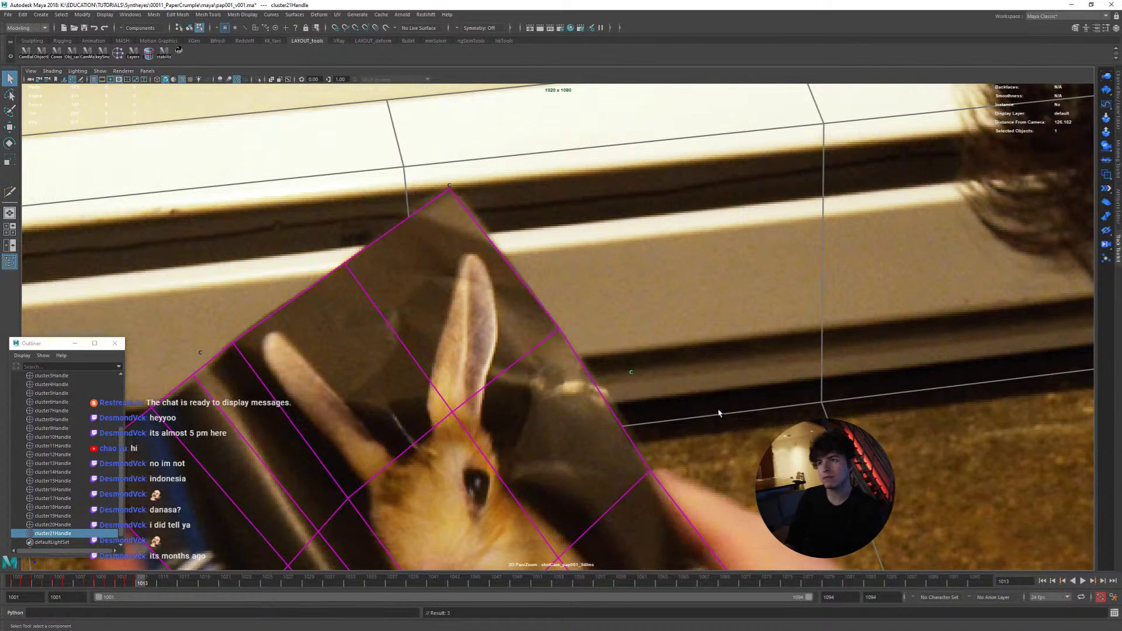
key("alt+period")
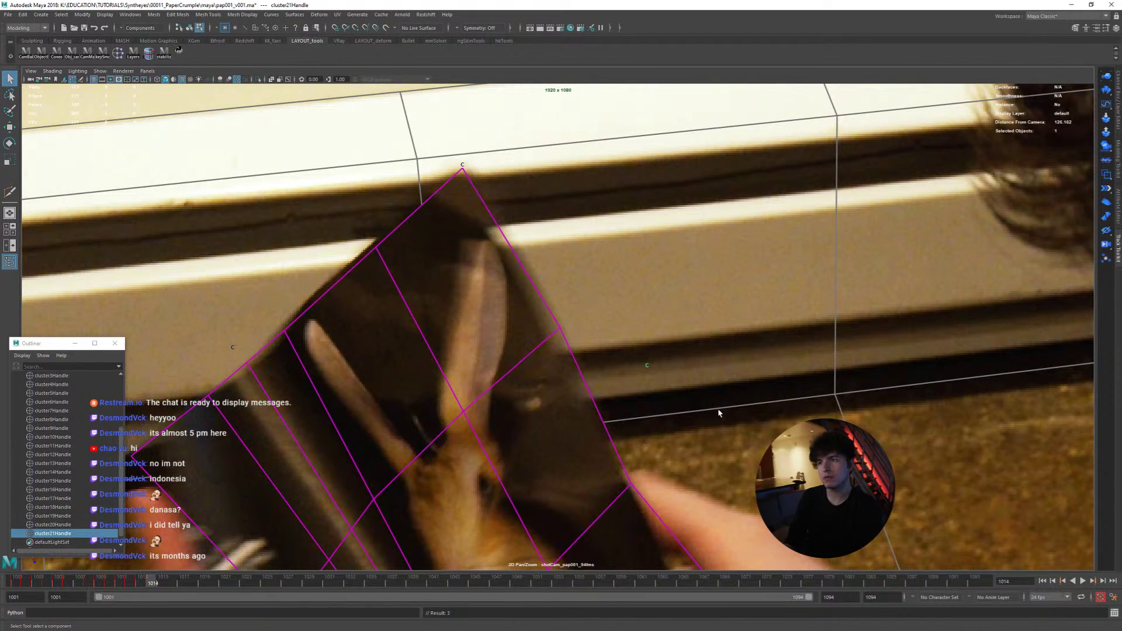
Step: Refine the cluster's position on the page's edge at frame 1014, comparing it with the neighbouring frames
key("alt+period")
key("alt+comma")
key("alt+period")
key("alt+comma")
key("alt+period")
key("alt+comma")
key("alt+comma")
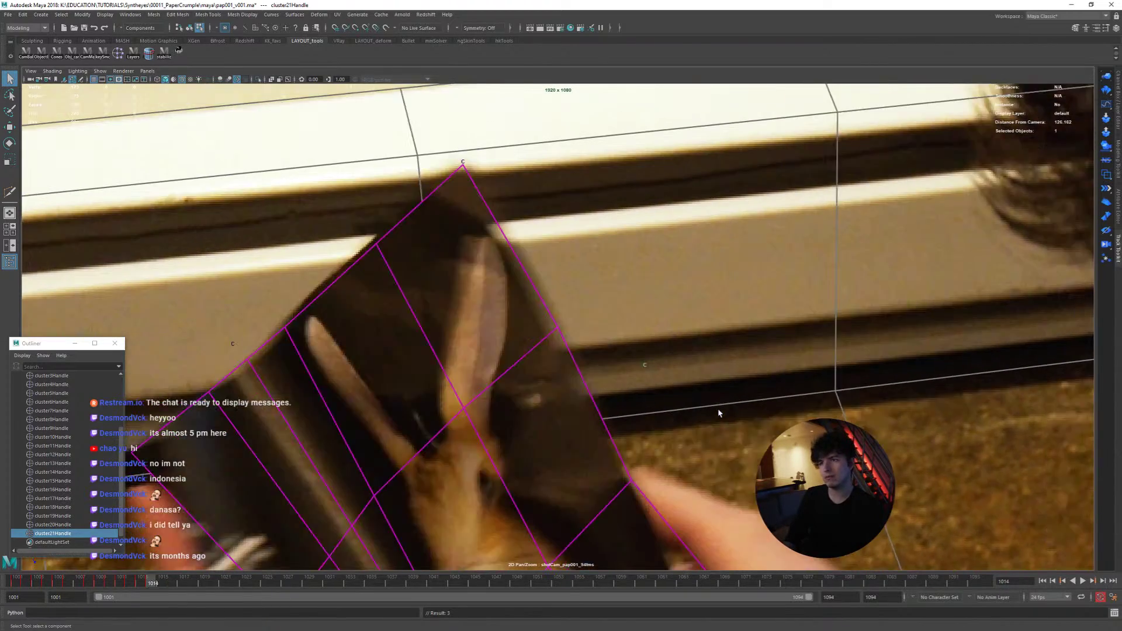
key("alt+period")
key("alt+period")
key("alt+period")
key("alt+comma")
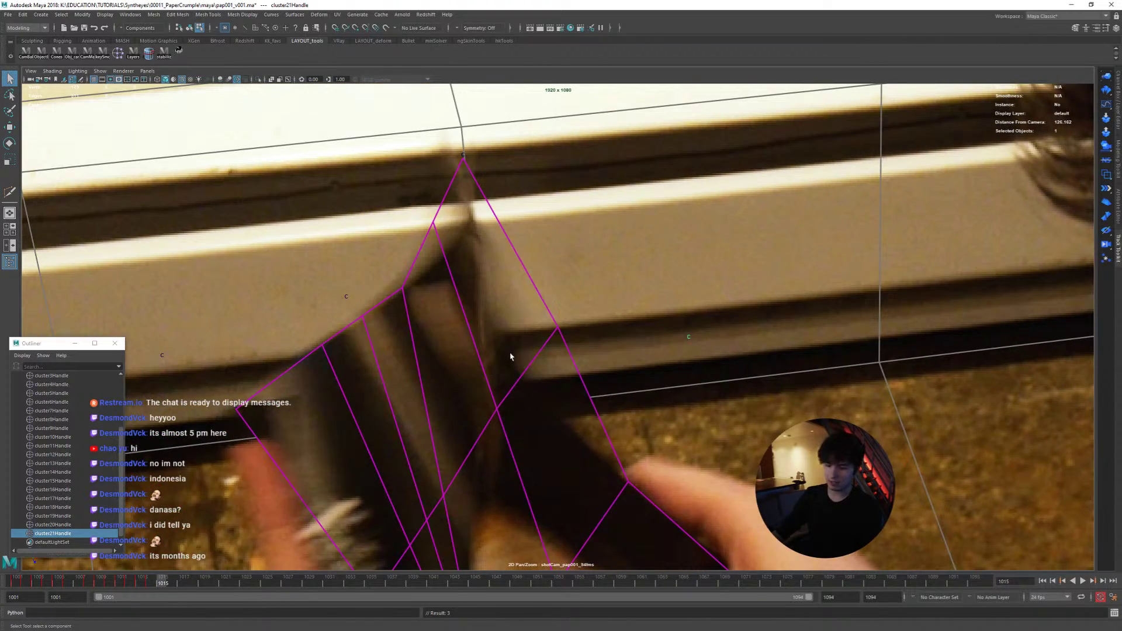
Step: Move the cluster onto the folding page edge at frame 1015 and key it
scroll(509, 357, "down", 2)
key("w")
middle_click_drag(627, 341, 586, 369)
key("s")
key("alt+period")
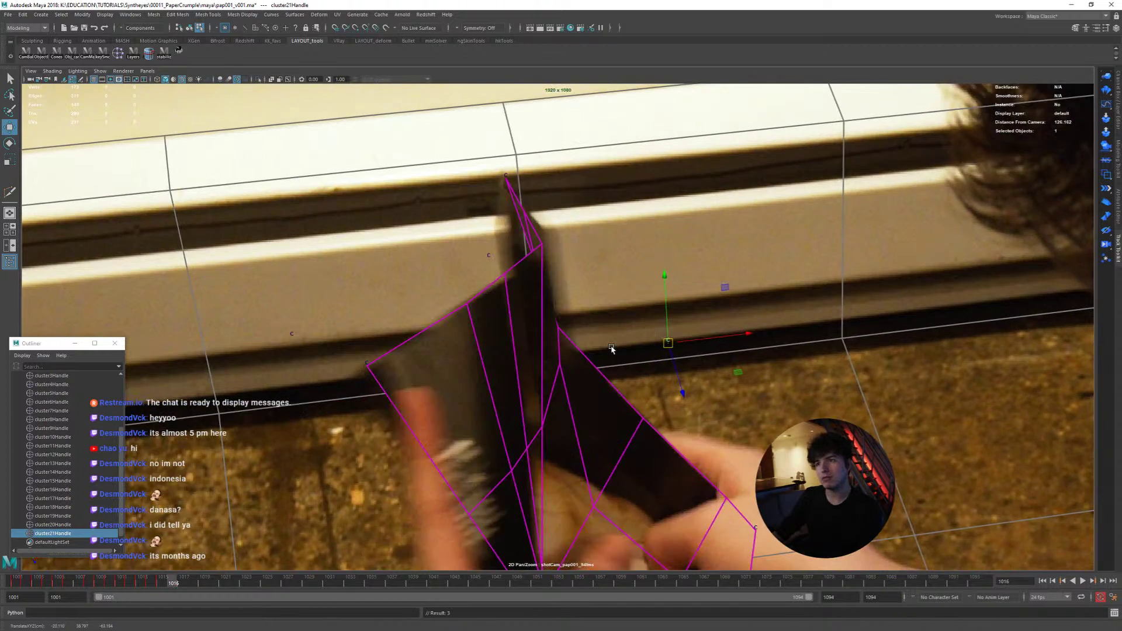
Step: Move the cluster onto the folded page's edge at frame 1017 and check its match through frame 1019
key("alt+period")
key("alt+period")
key("alt+comma")
middle_click_drag(629, 370, 616, 371)
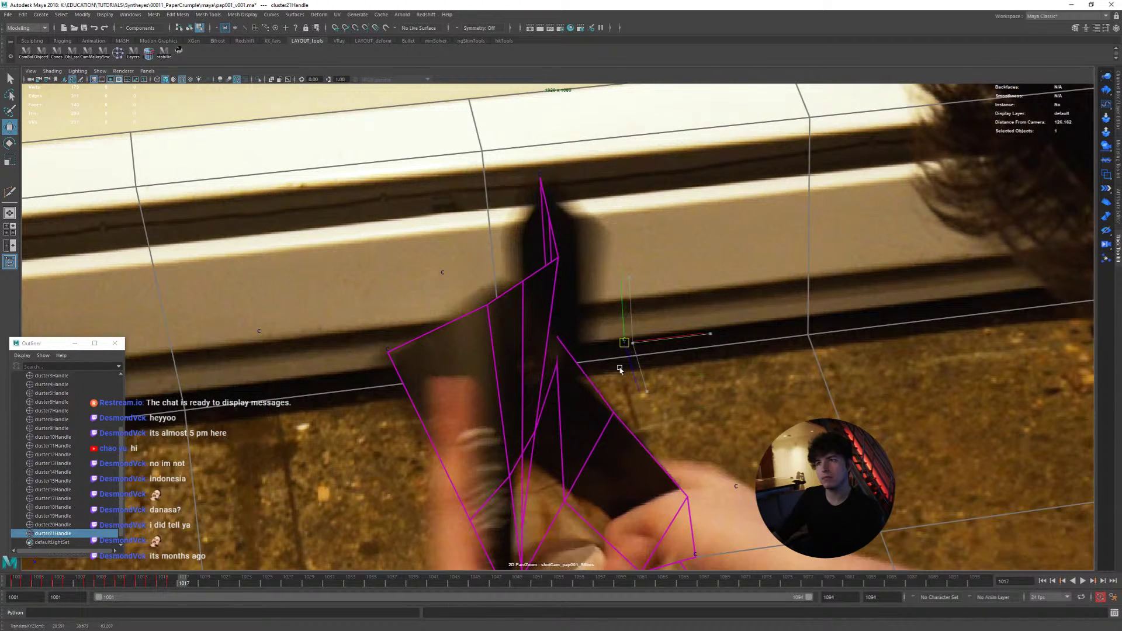
key("alt+period")
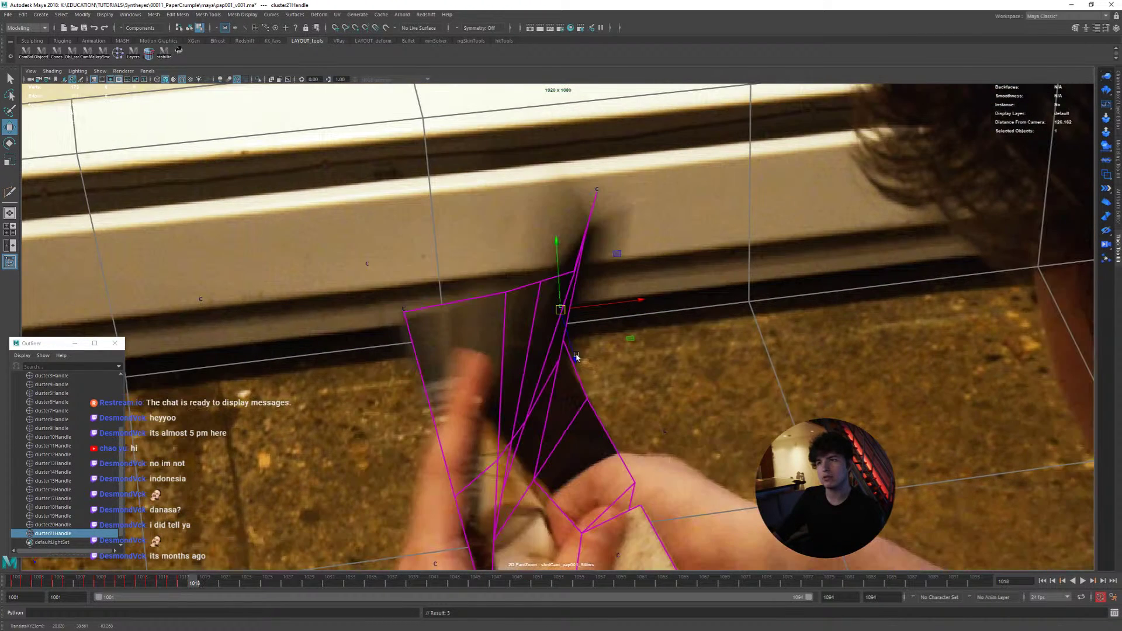
key("alt+period")
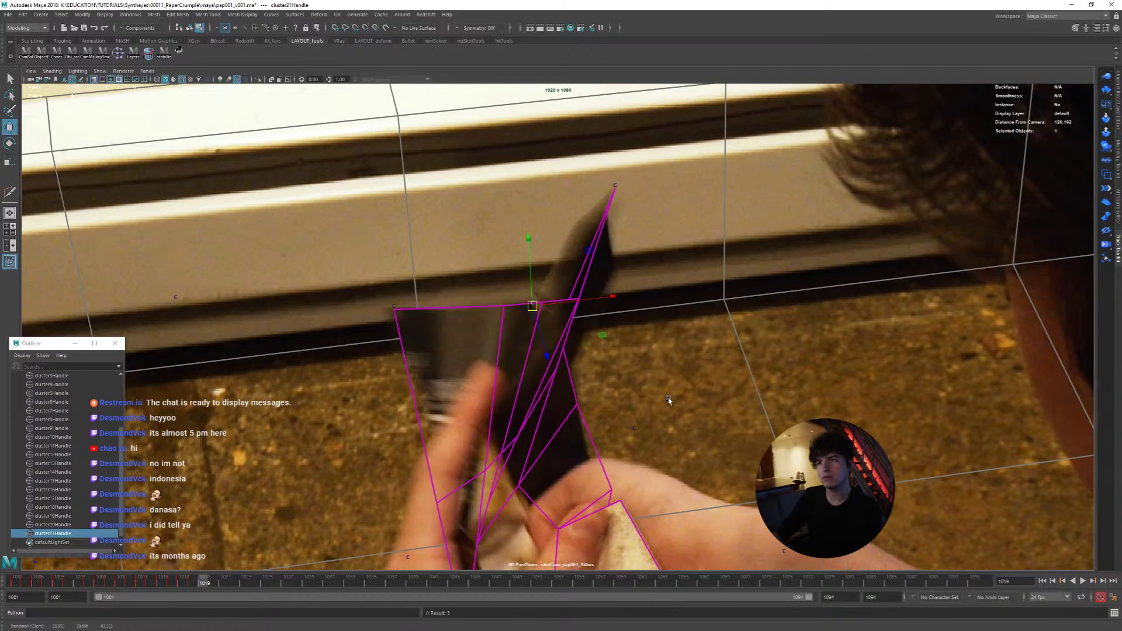
Step: Adjust the cluster to the crumpling page at frame 1021, comparing it with the previous frame and continuing to frame 1022
key("alt+period")
key("alt+period")
key("alt+comma")
key("alt+period")
mouse_move(691, 408)
middle_mouse_down()
mouse_move(689, 381)
mouse_move(689, 390)
middle_mouse_up()
key("alt+period")
key("alt+period")
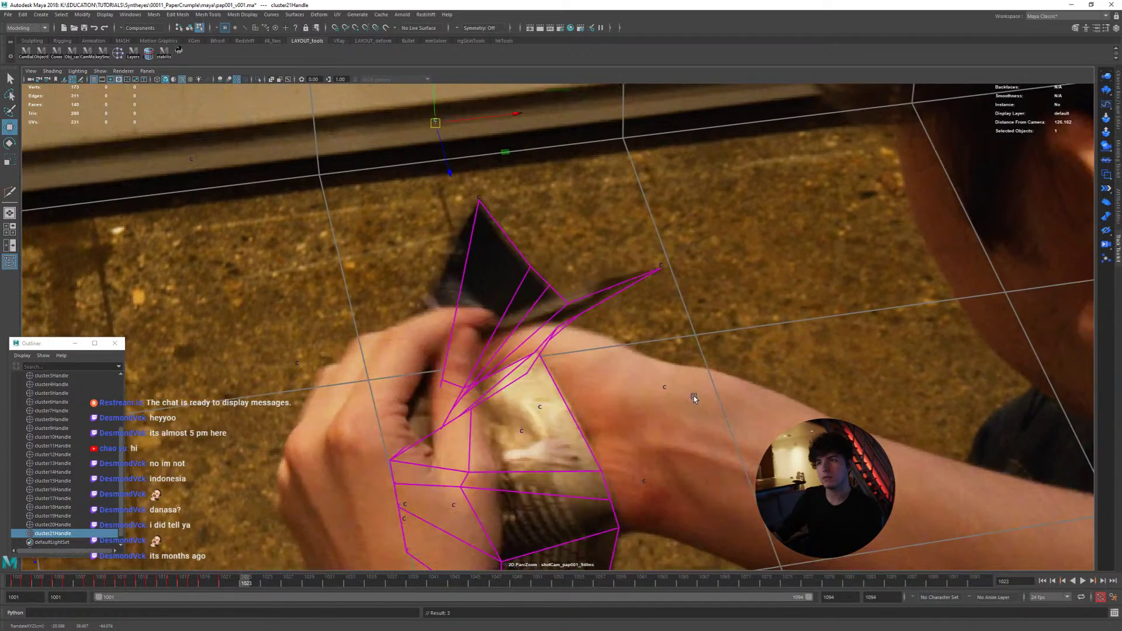
Step: Reposition the cluster on the crumpled paper between frames 1023 and 1026, comparing neighbouring frames
key("alt+period")
key("alt+period")
middle_click_drag(694, 395, 708, 408)
key("alt+period")
key("alt+comma")
key("alt+period")
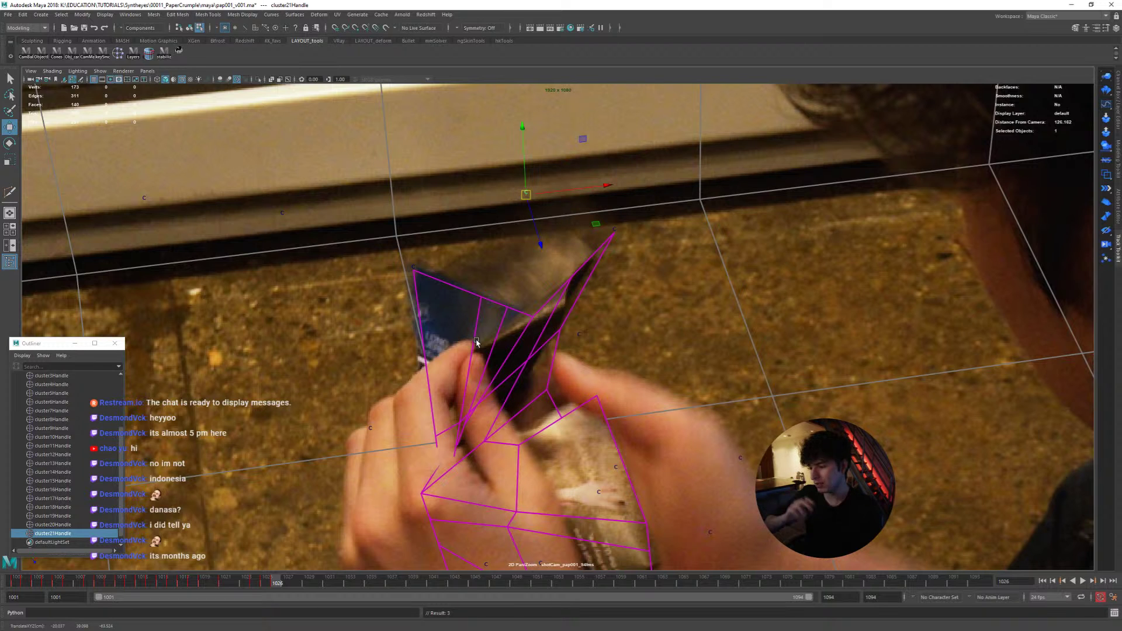
Step: Adjust the cluster slightly on the crumpled paper just after frame 1027 and check its motion past frame 1031
key("alt+period")
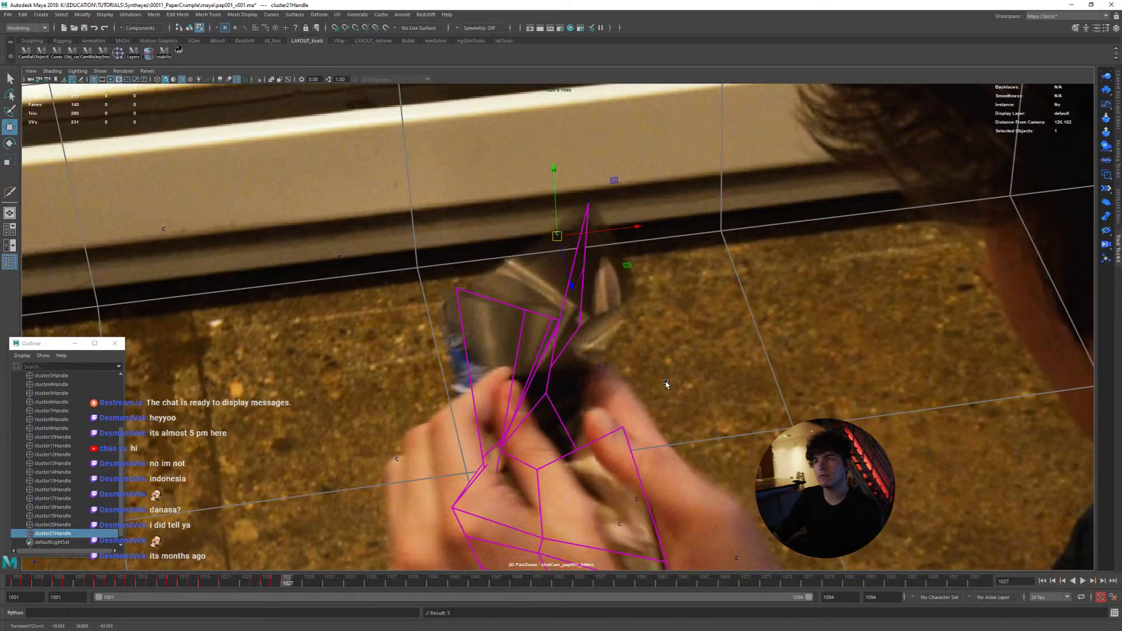
key("alt+period")
middle_click_drag(665, 386, 669, 389)
key("alt+period")
key("alt+period")
key("alt+period")
key("alt+period")
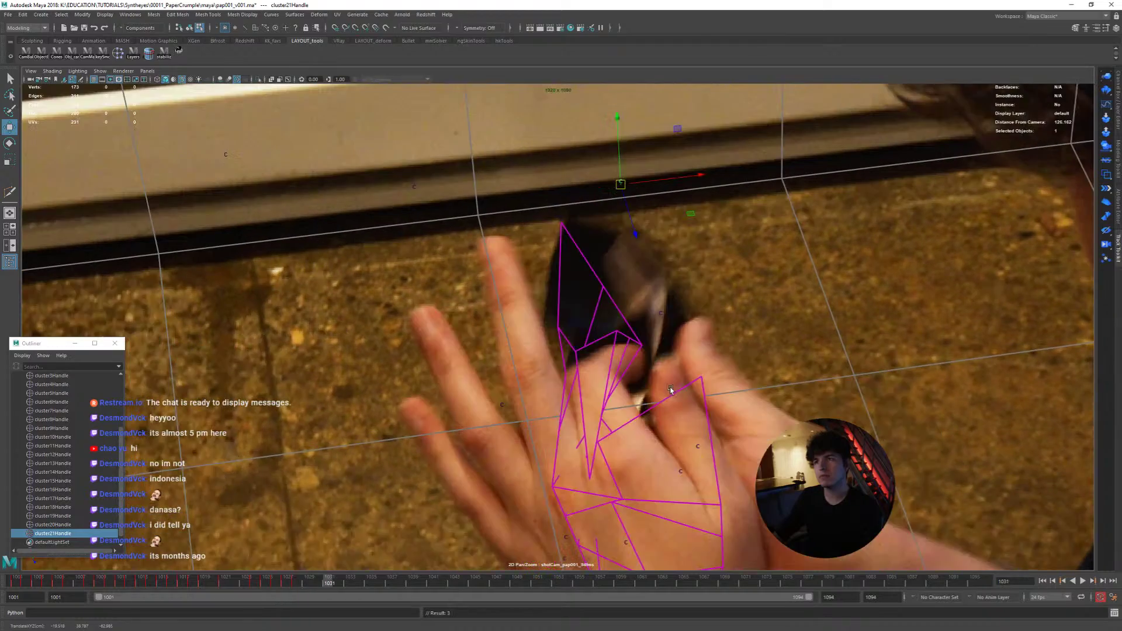
key("alt+period")
Step: Return to frame 1001 and select the paper mesh vertex at the base of the rabbit's ear, above its eye
mouse_move(358, 578)
left_mouse_down()
mouse_move(41, 556)
mouse_move(234, 561)
mouse_move(21, 560)
left_mouse_up()
left_click(485, 379)
right_click(473, 374)
left_click(429, 374)
left_click(461, 377)
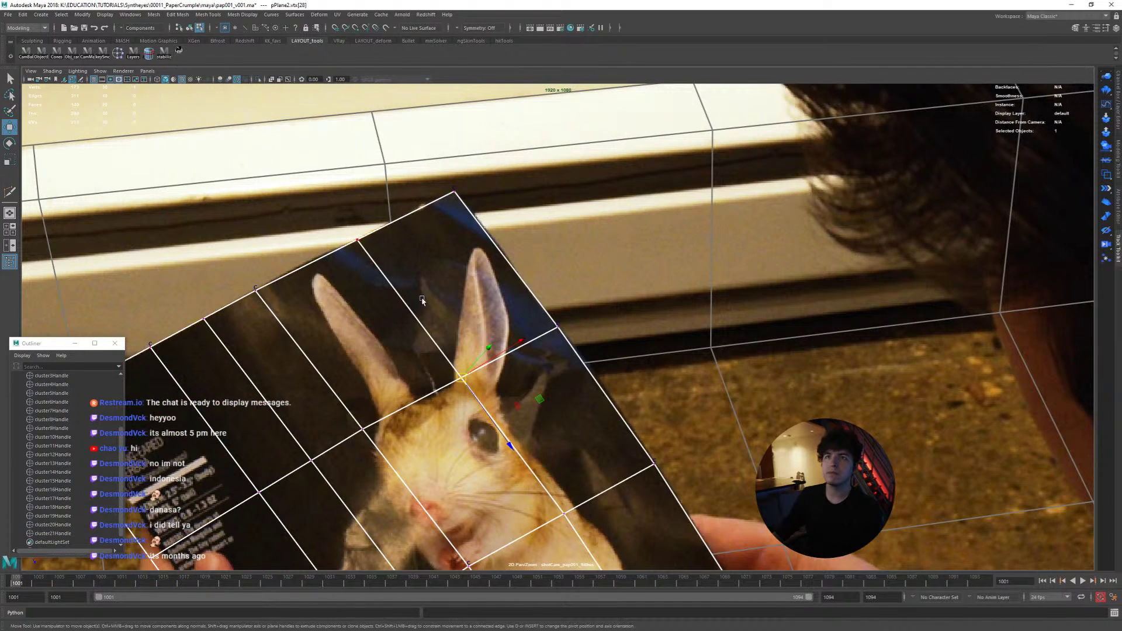
Step: Stabilize the shot camera view on the selected vertex and create a cluster from it
scroll(516, 214, "down", 5)
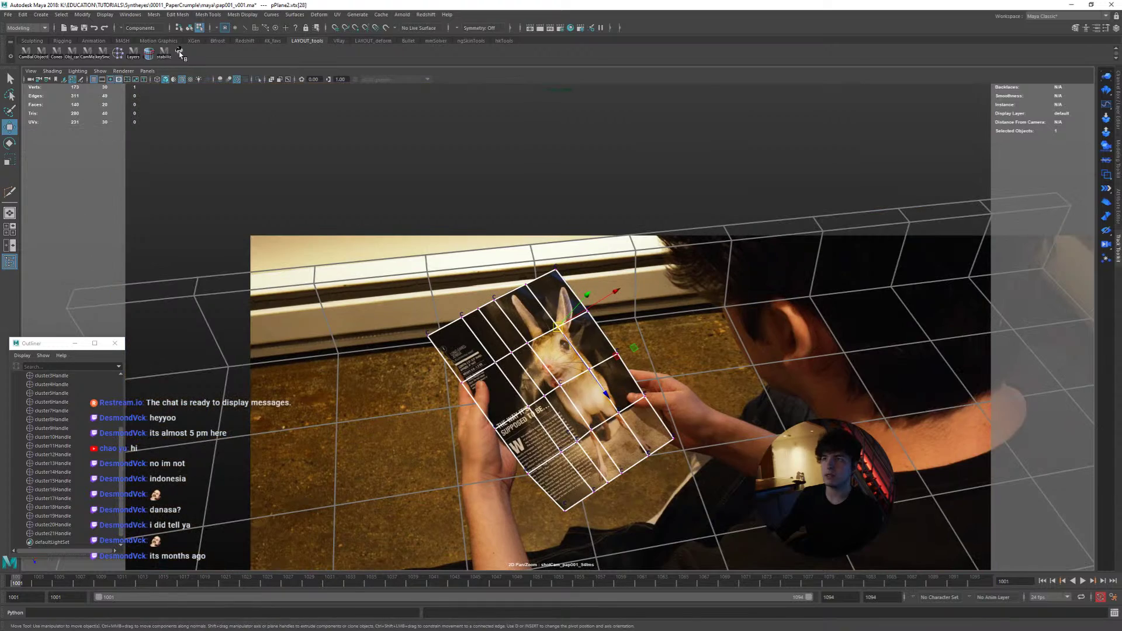
scroll(517, 214, "up", 8)
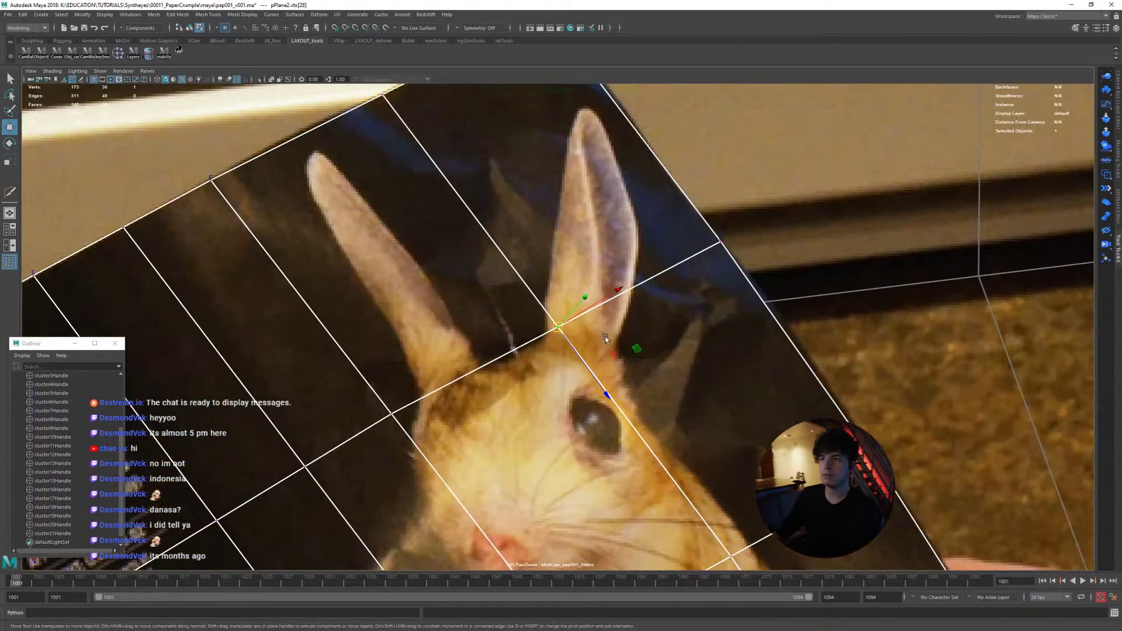
left_click(134, 53)
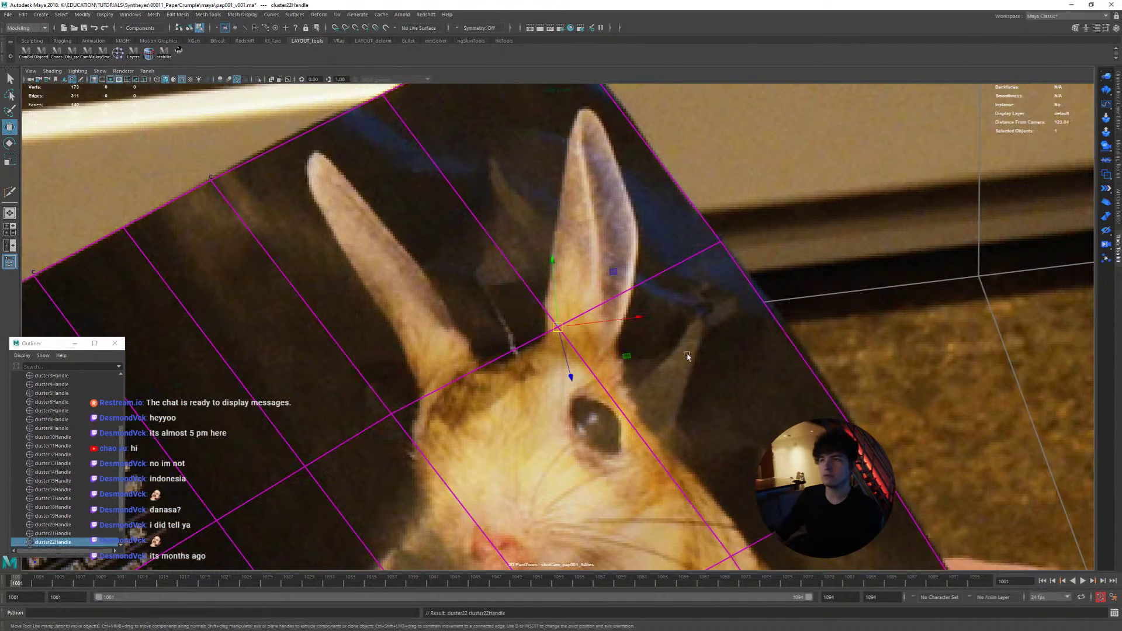
key("q")
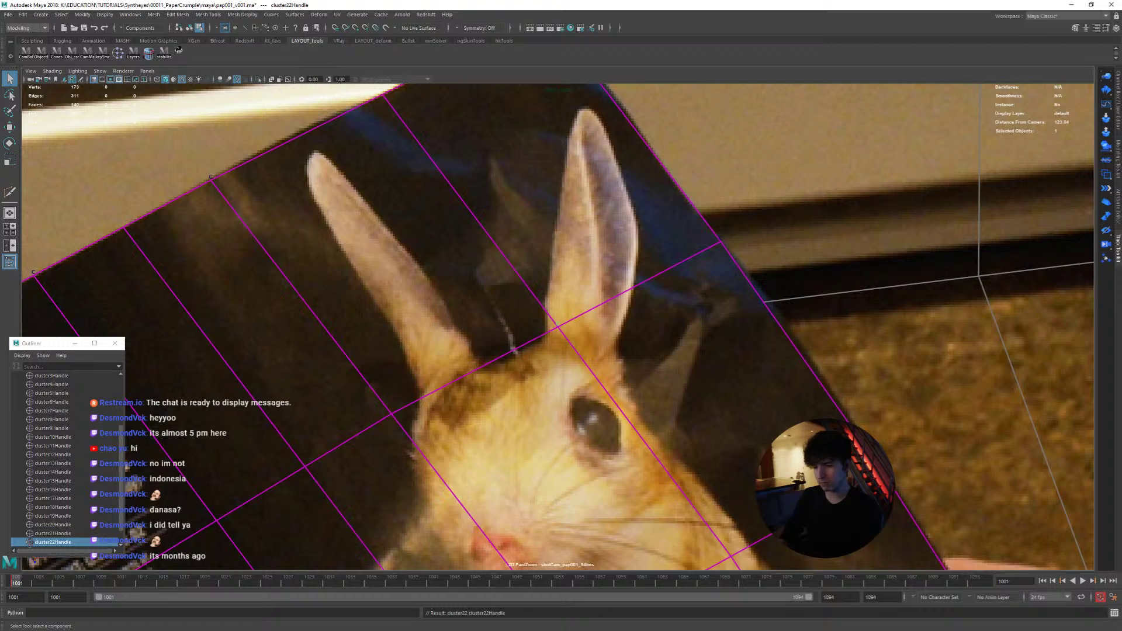
Step: Key the new cluster's translation at frame 1001 and follow the base of the ear through frame 1006
key("shift+w")
key("alt+period")
key("alt+period")
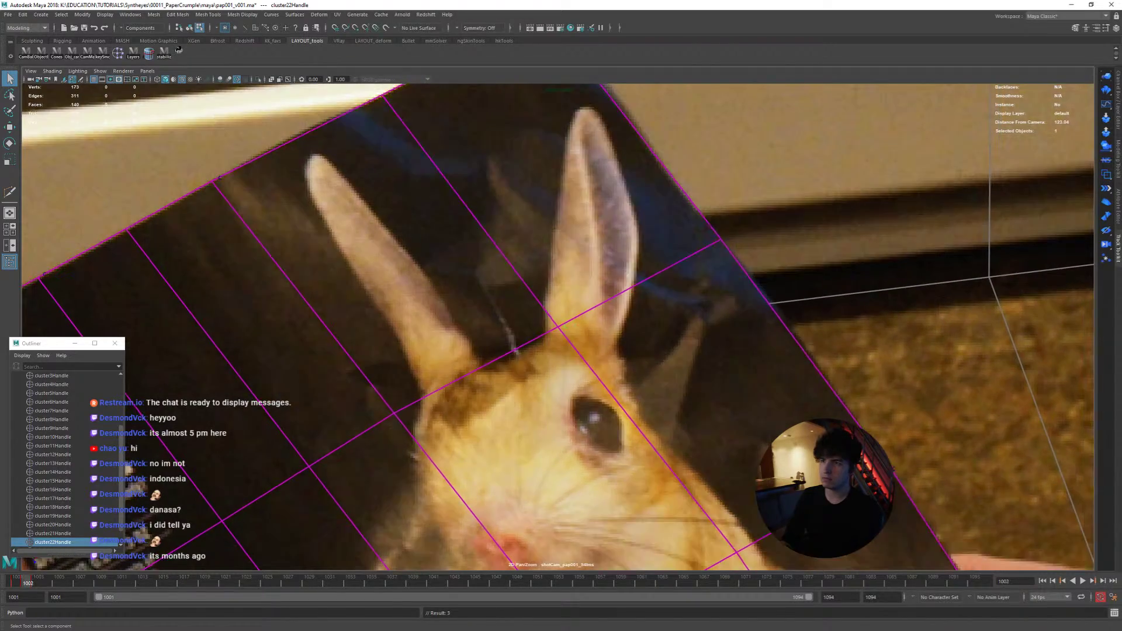
key("alt+period")
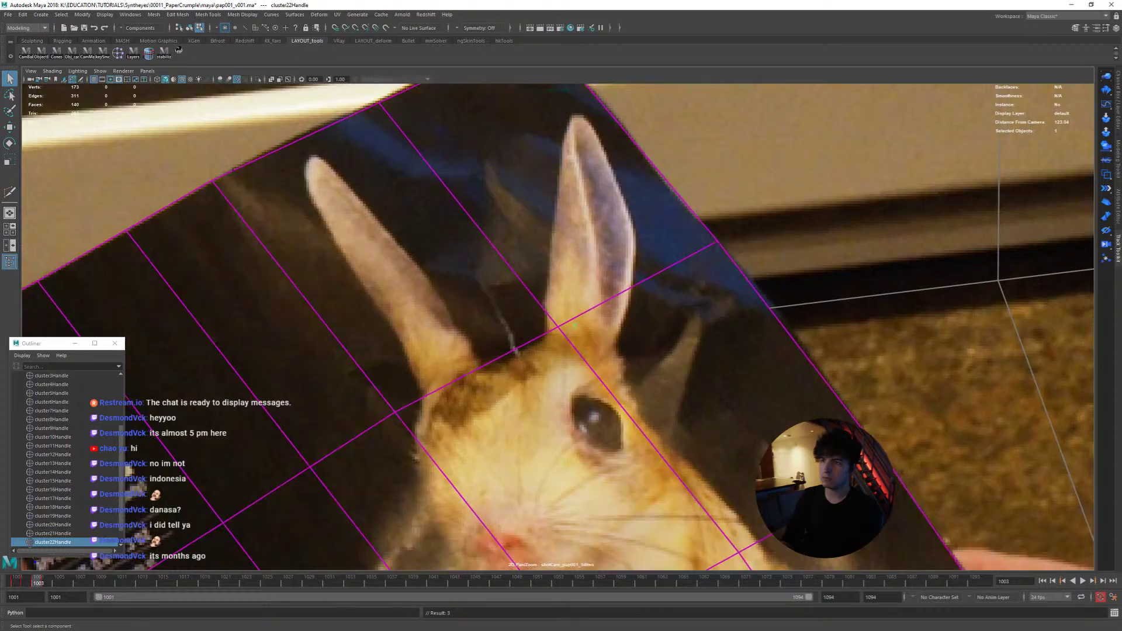
key("alt+period")
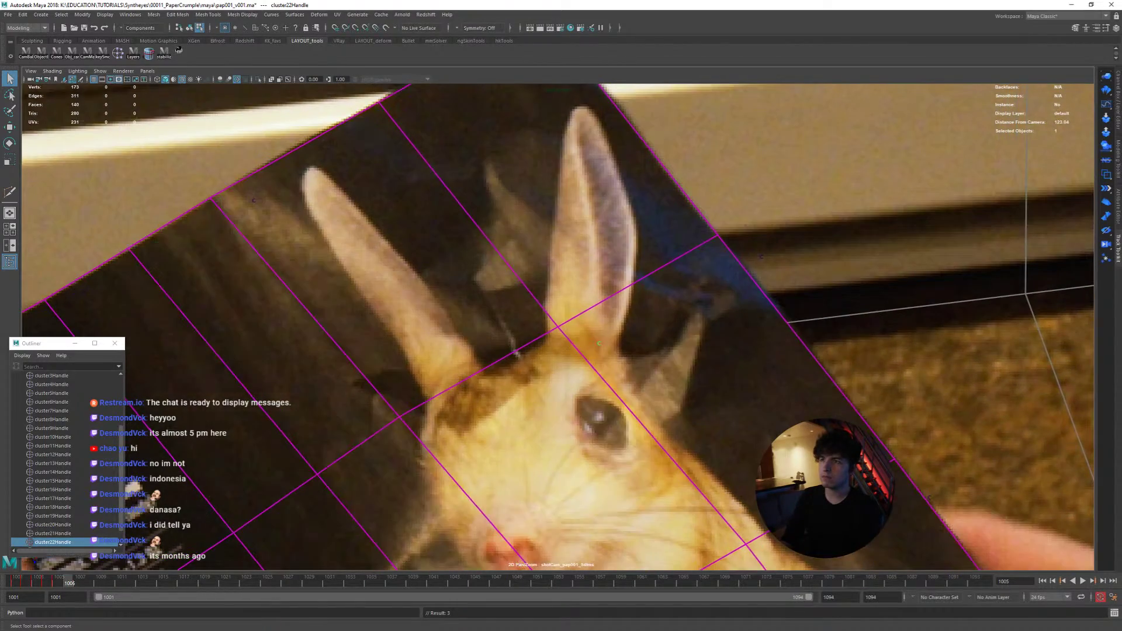
key("alt+period")
key("alt+comma")
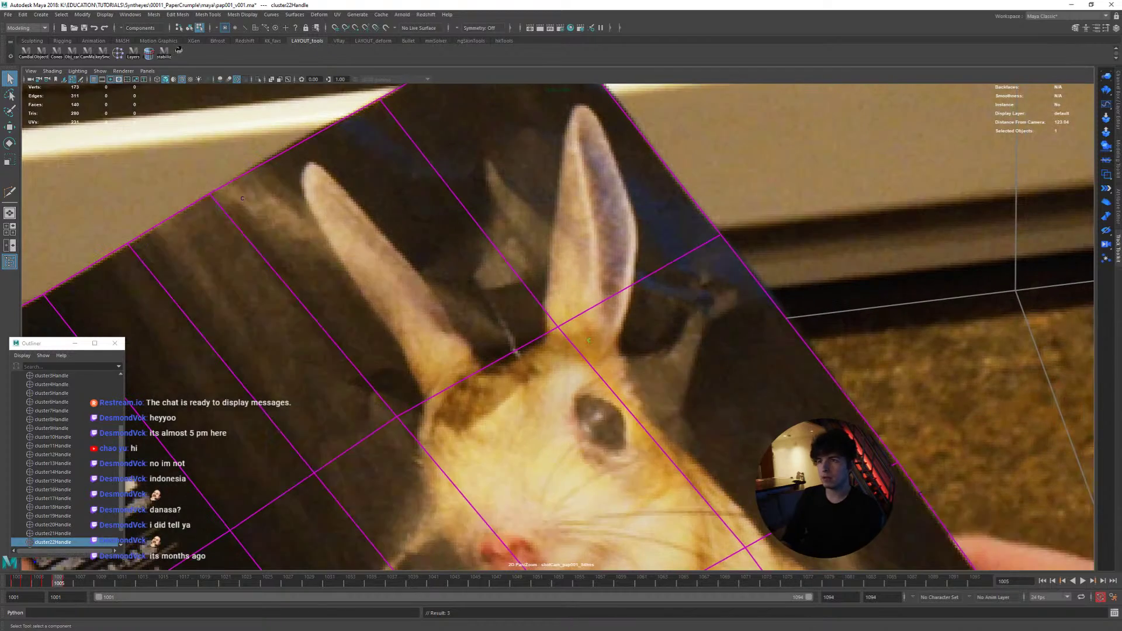
key("alt+period")
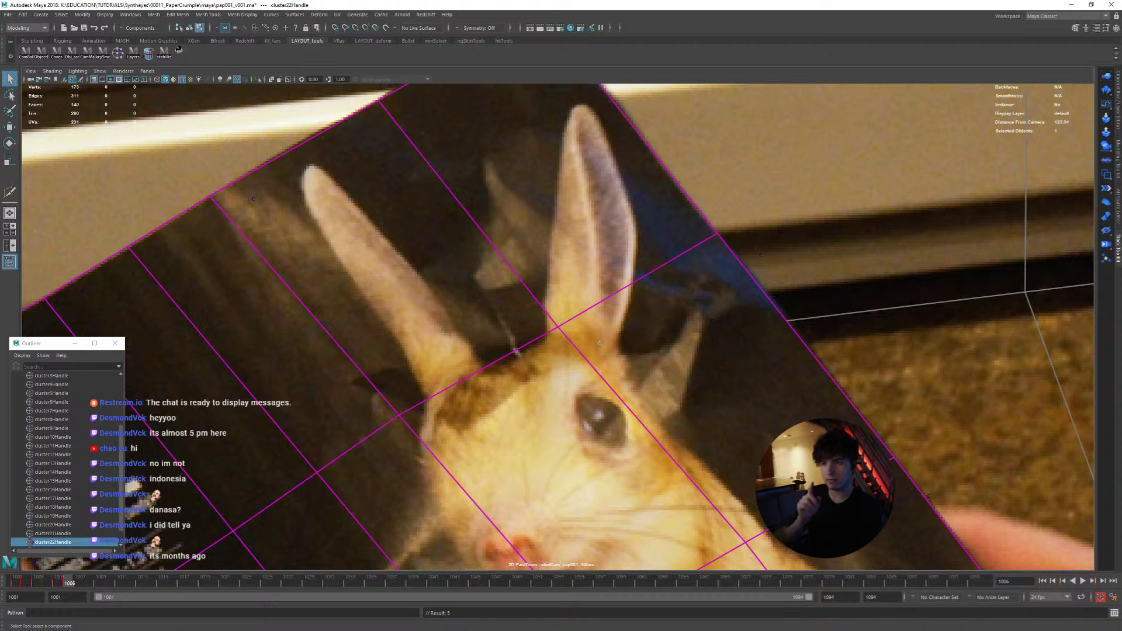
Step: Preview how the base of the ear moves in the frames after 1006, stepping forward and back again
key("alt+period")
key("alt+period")
key("alt+period")
key("alt+period")
key("alt+period")
key("alt+period")
key("alt+comma")
key("alt+comma")
key("alt+comma")
key("alt+comma")
key("alt+comma")
key("alt+comma")
key("alt+comma")
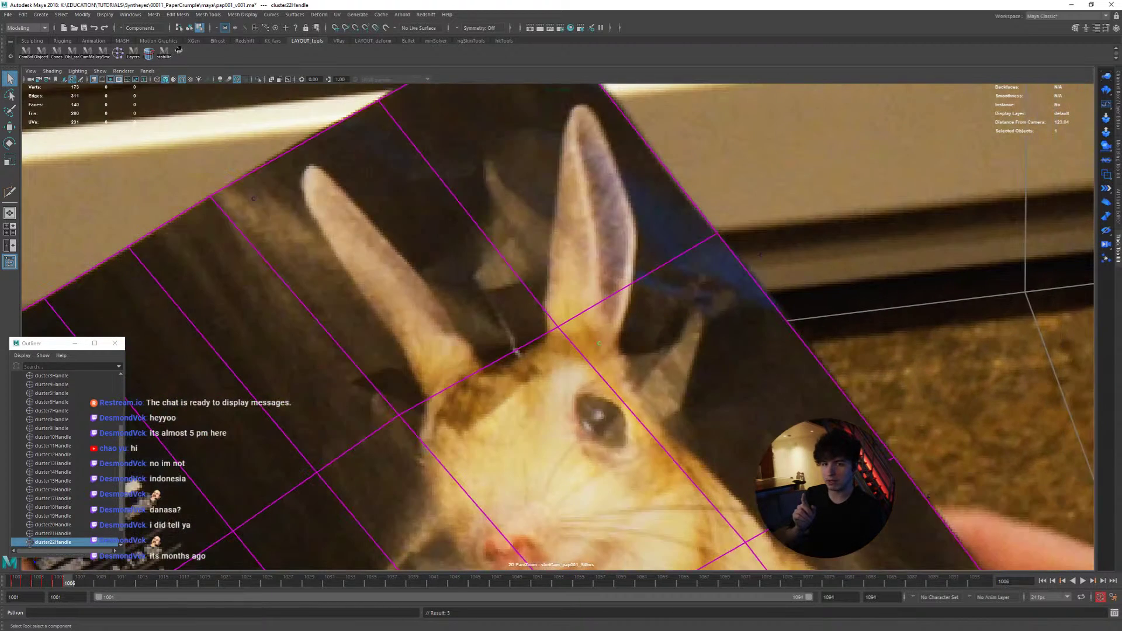
Step: Compare the cluster's placement at frames 1005 and 1006, and review its match from frame 1001 through frame 1006
key("alt+period")
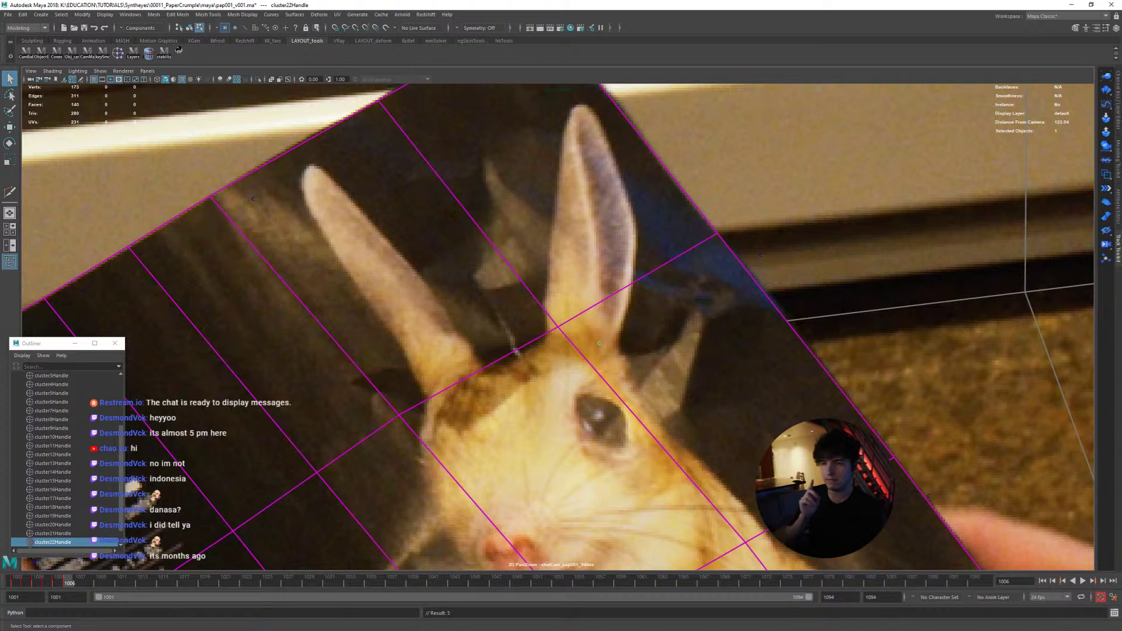
key("alt+comma")
key("alt+period")
key("alt+comma")
key("alt+period")
key("alt+comma")
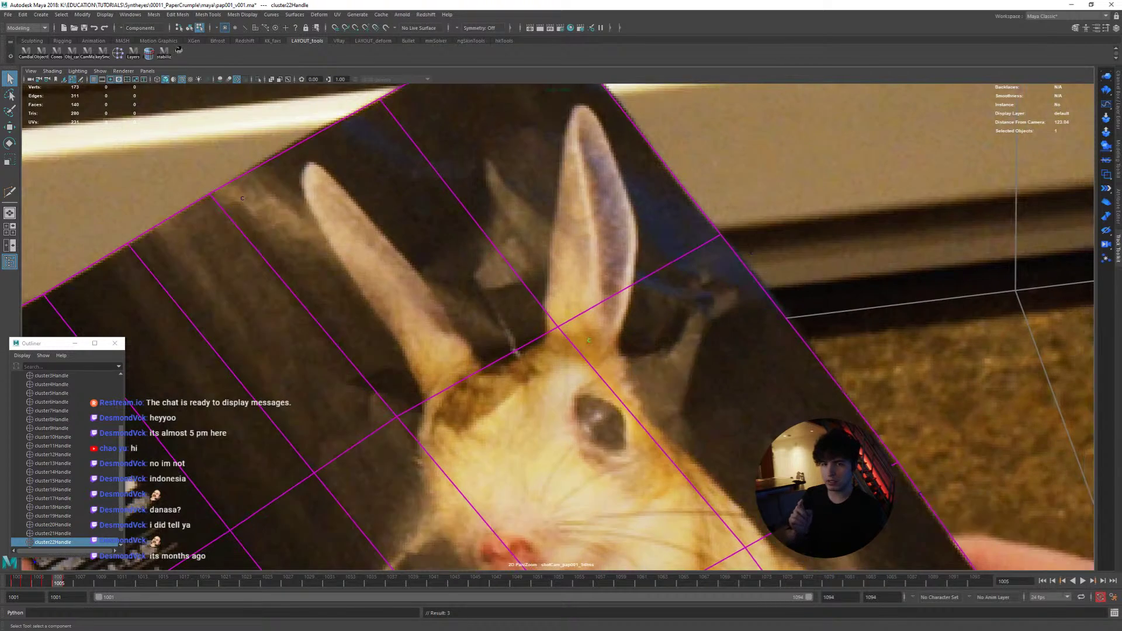
key("alt+comma")
key("alt+comma")
key("alt+comma")
key("alt+comma")
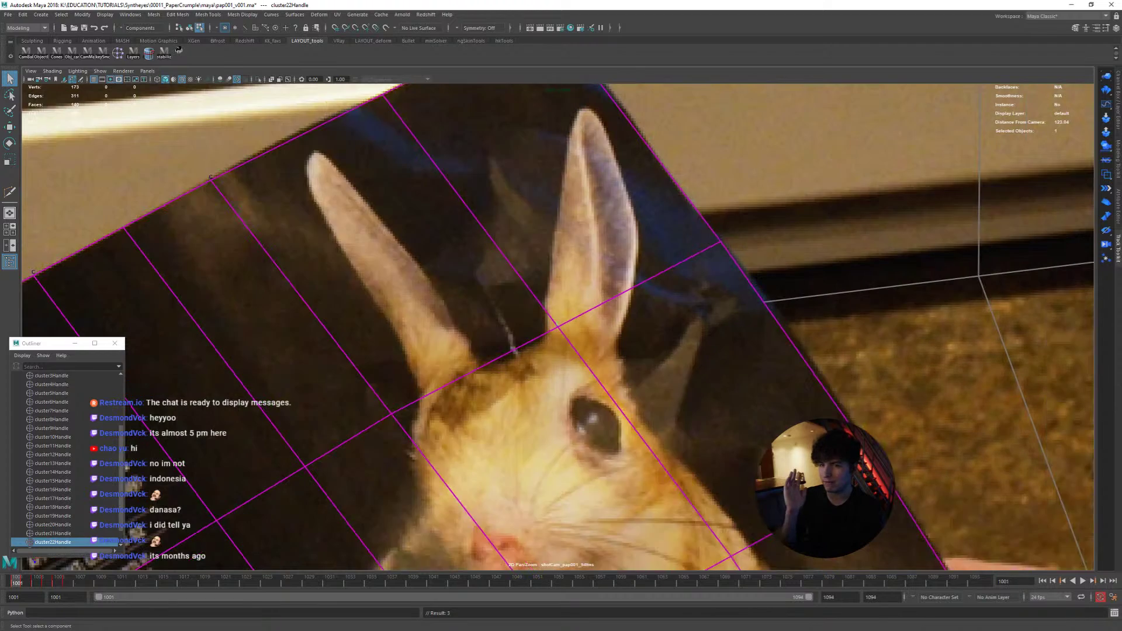
key("alt+period")
key("alt+period")
key("alt+period")
key("alt+period")
key("alt+period")
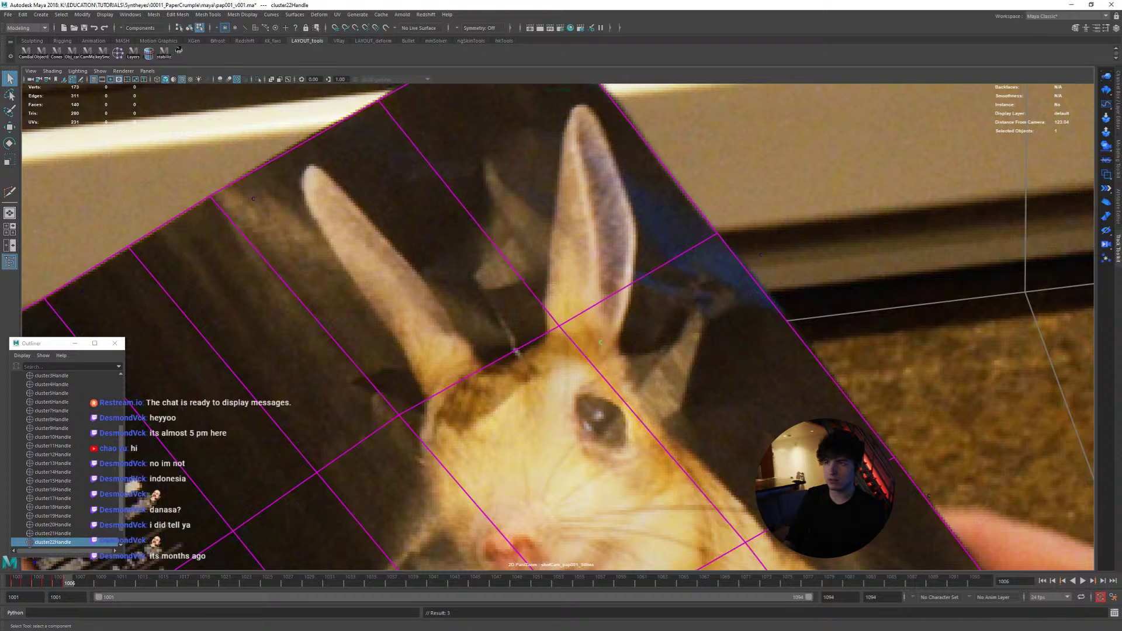
Step: Nudge the cluster left and down at the base of the ear at frame 1006
key("alt+Left")
key("alt+Left")
key("alt+Left")
key("alt+Left")
key("alt+Down")
key("alt+Down")
key("alt+Down")
key("alt+Down")
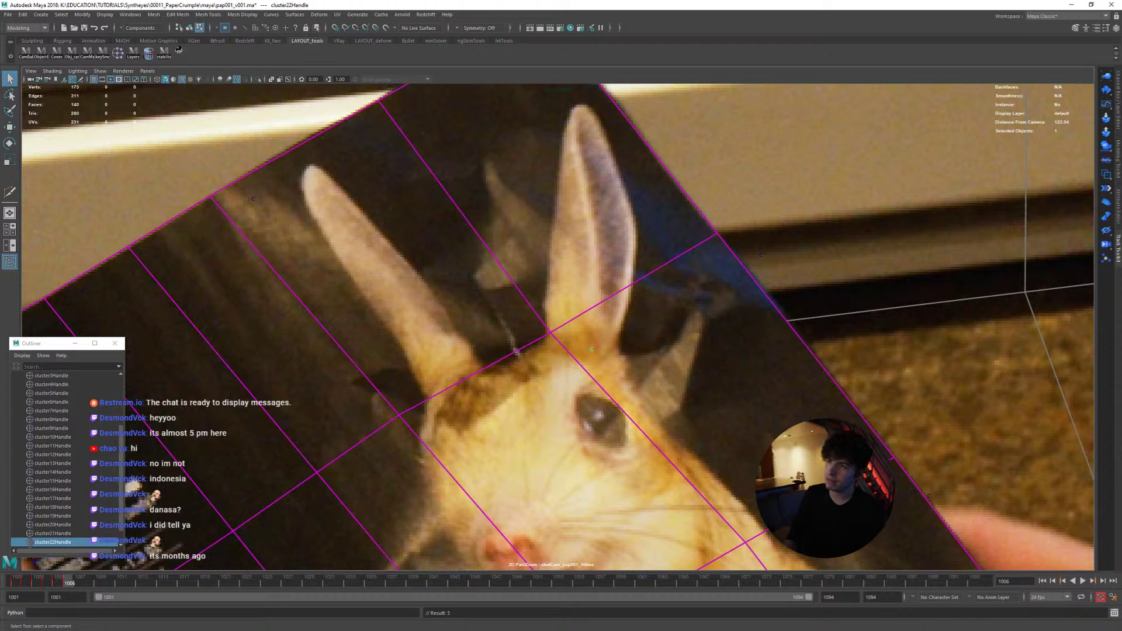
Step: Fine-tune the cluster at frame 1006 by nudging it right and up, comparing it with frame 1005
key("alt+Right")
key("alt+Up")
key("alt+Up")
key("alt+Right")
key("alt+comma")
key("alt+period")
key("alt+comma")
key("alt+period")
key("alt+Right")
key("alt+Up")
key("alt+Up")
key("alt+Right")
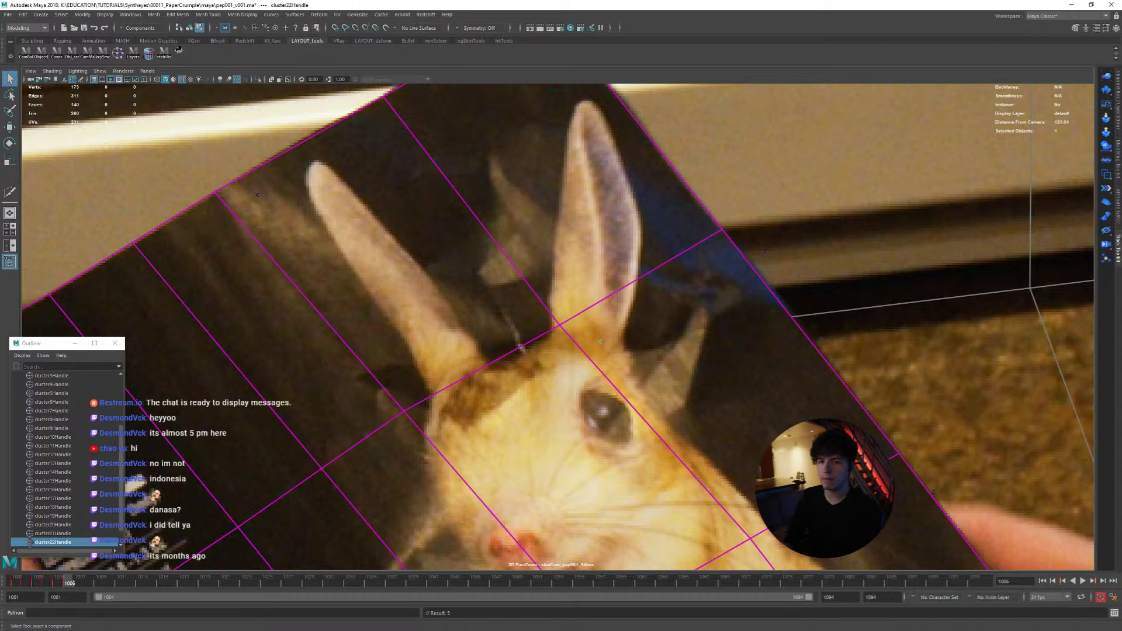
Step: Check the cluster's match to the base of the ear across frames 1004 through 1006
key("alt+comma")
key("alt+comma")
key("alt+period")
key("alt+period")
key("alt+comma")
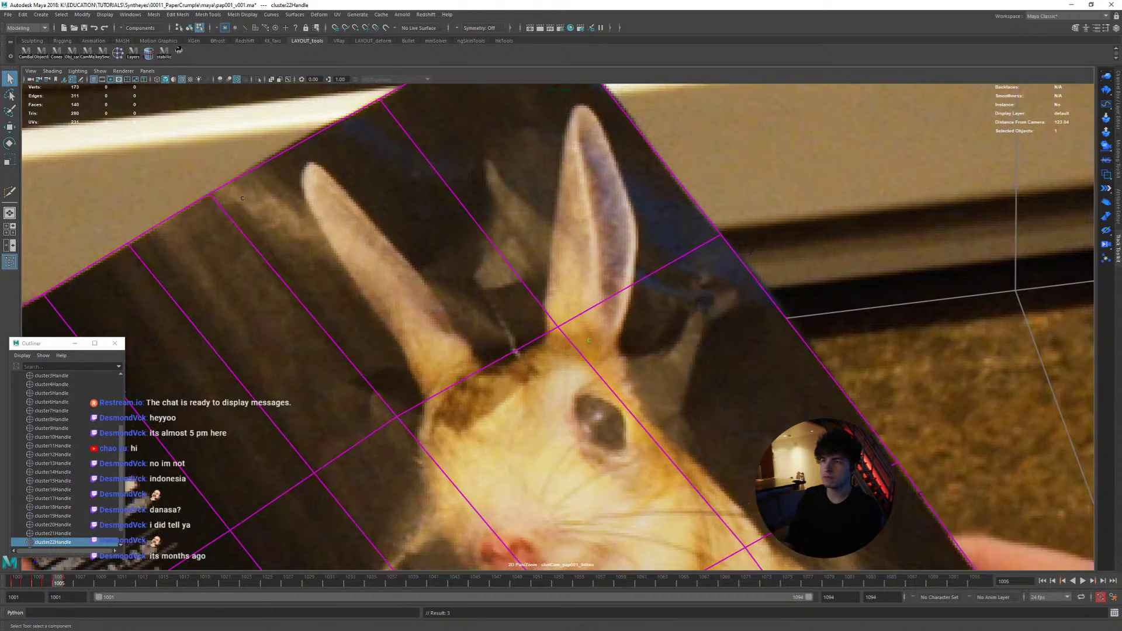
key("alt+comma")
key("alt+period")
key("alt+comma")
key("alt+period")
key("alt+period")
key("alt+comma")
key("alt+period")
key("alt+comma")
key("alt+period")
Step: Follow the base of the ear with the cluster from frame 1007 through frame 1010, comparing neighbouring frames
key("alt+period")
key("alt+comma")
key("alt+period")
key("alt+comma")
key("alt+period")
key("alt+comma")
key("alt+period")
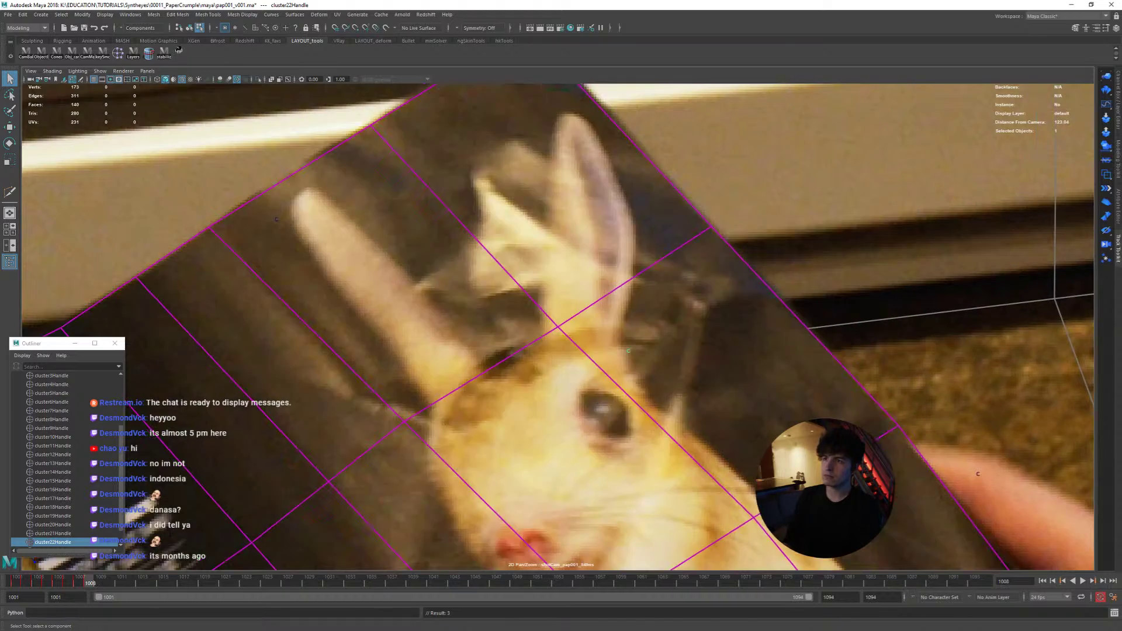
key("alt+comma")
key("alt+period")
key("alt+period")
key("alt+comma")
key("alt+period")
key("alt+period")
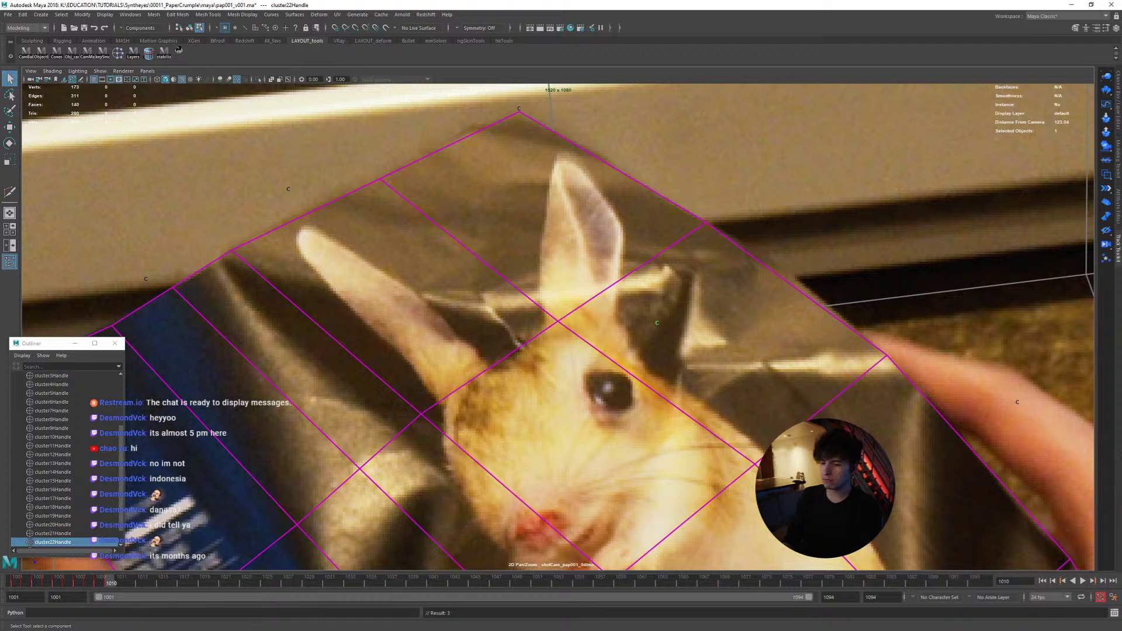
Step: Nudge the cluster up at the base of the ear at frame 1010, comparing it repeatedly with the neighbouring frames
key("alt+period")
key("alt+comma")
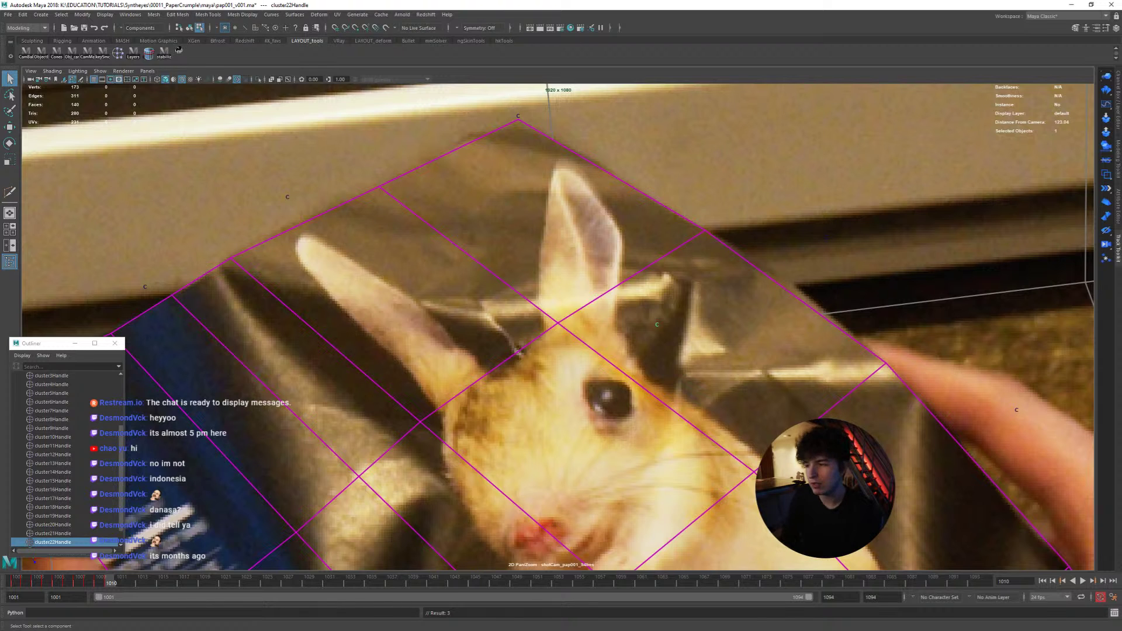
key("alt+comma")
key("alt+comma")
key("alt+period")
key("alt+period")
key("alt+comma")
key("alt+period")
key("alt+comma")
key("alt+period")
key("alt+comma")
key("alt+period")
key("alt+comma")
key("alt+period")
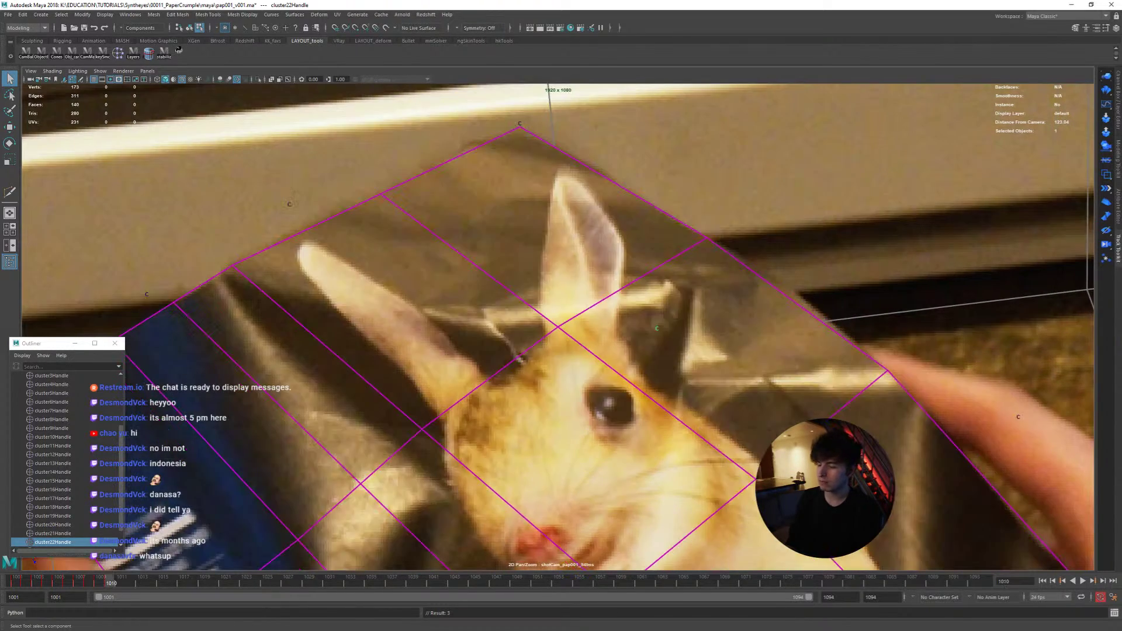
Step: Nudge the cluster left and down onto the base of the ear at frame 1011, comparing it with the preceding frames
key("alt+period")
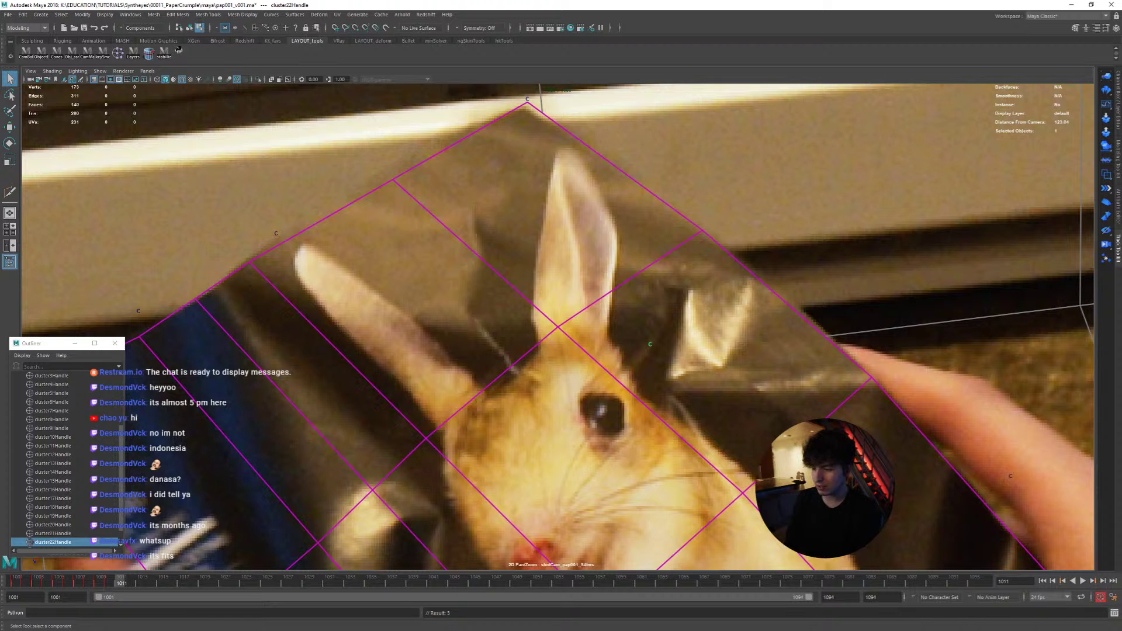
key("alt+comma")
key("alt+comma")
key("alt+period")
key("alt+period")
key("alt+comma")
key("alt+period")
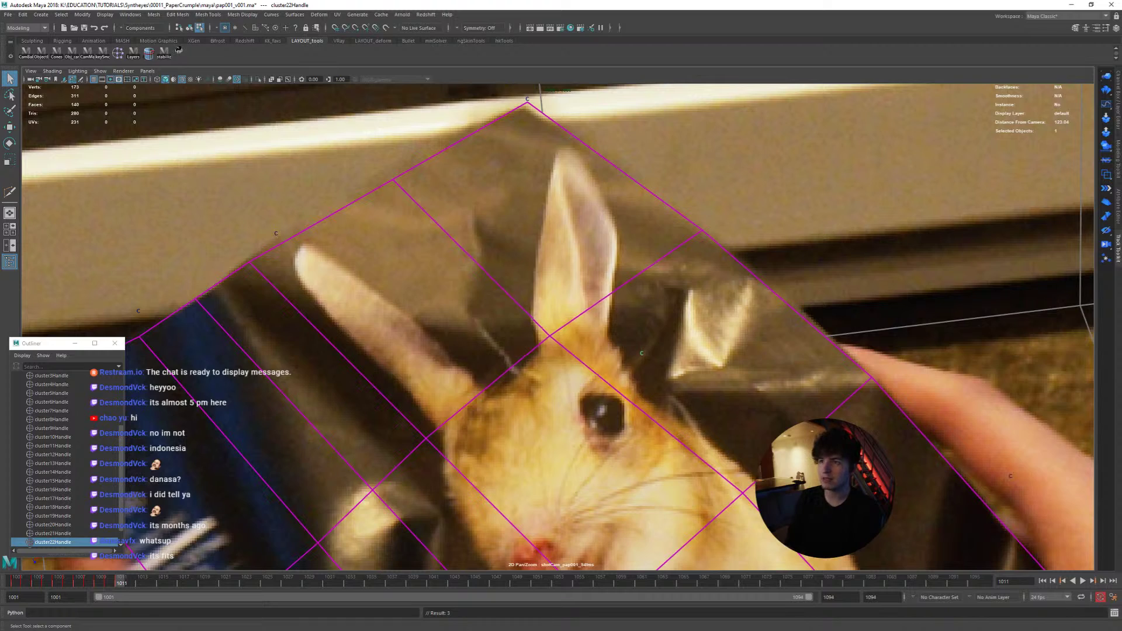
key("alt+comma")
key("alt+period")
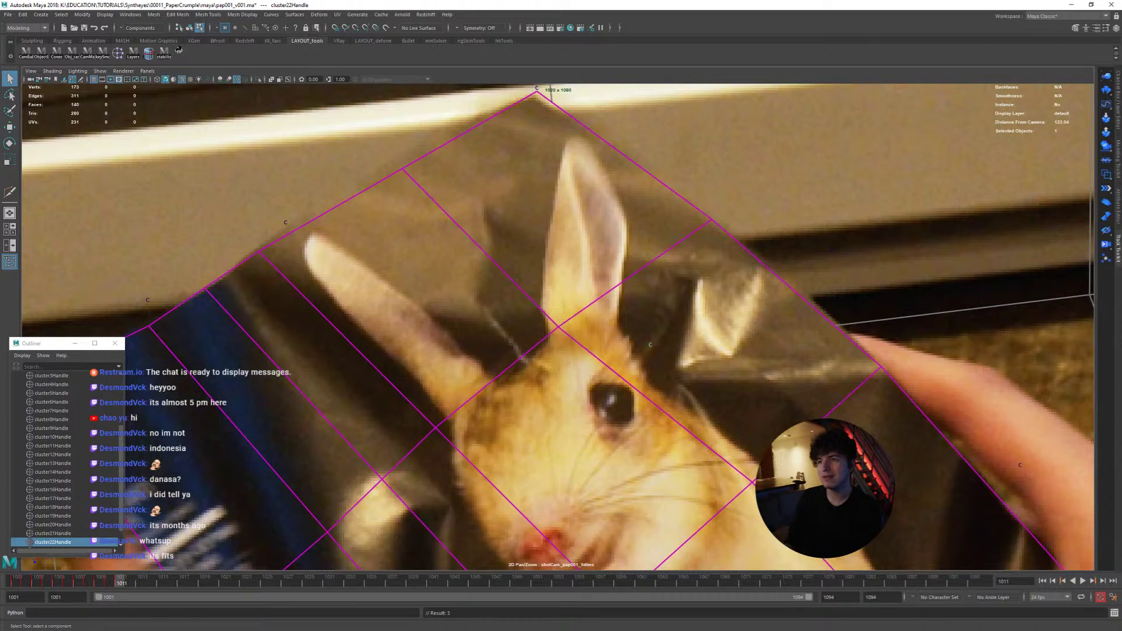
Step: Align the cluster with the base of the ear at frame 1012, comparing it with the frames on either side
key("alt+period")
key("alt+comma")
key("alt+comma")
key("alt+period")
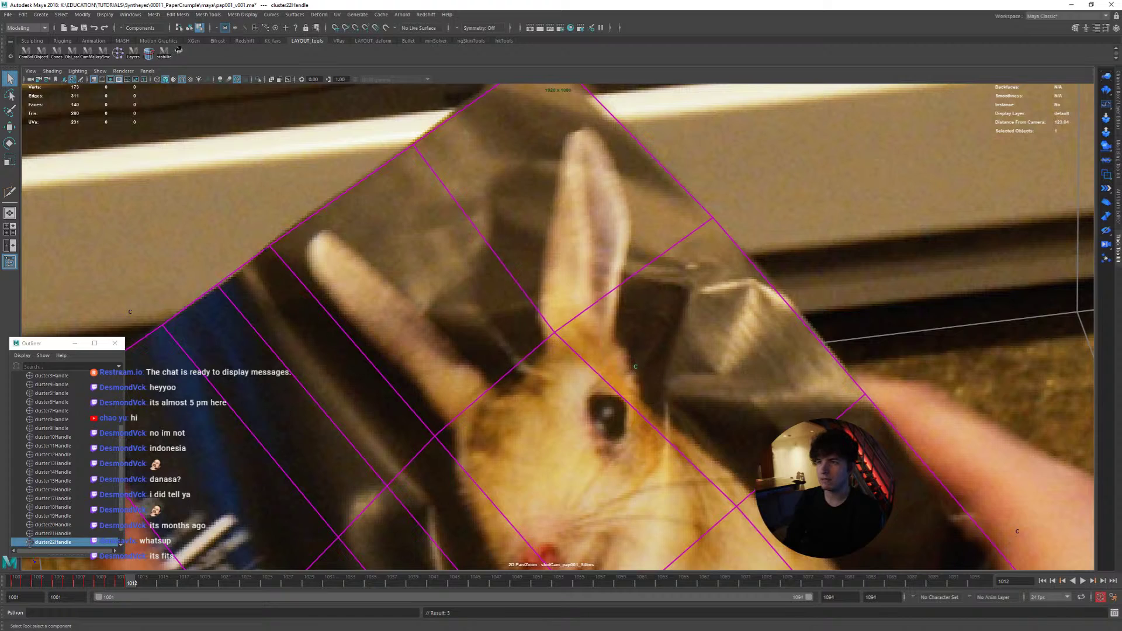
key("alt+comma")
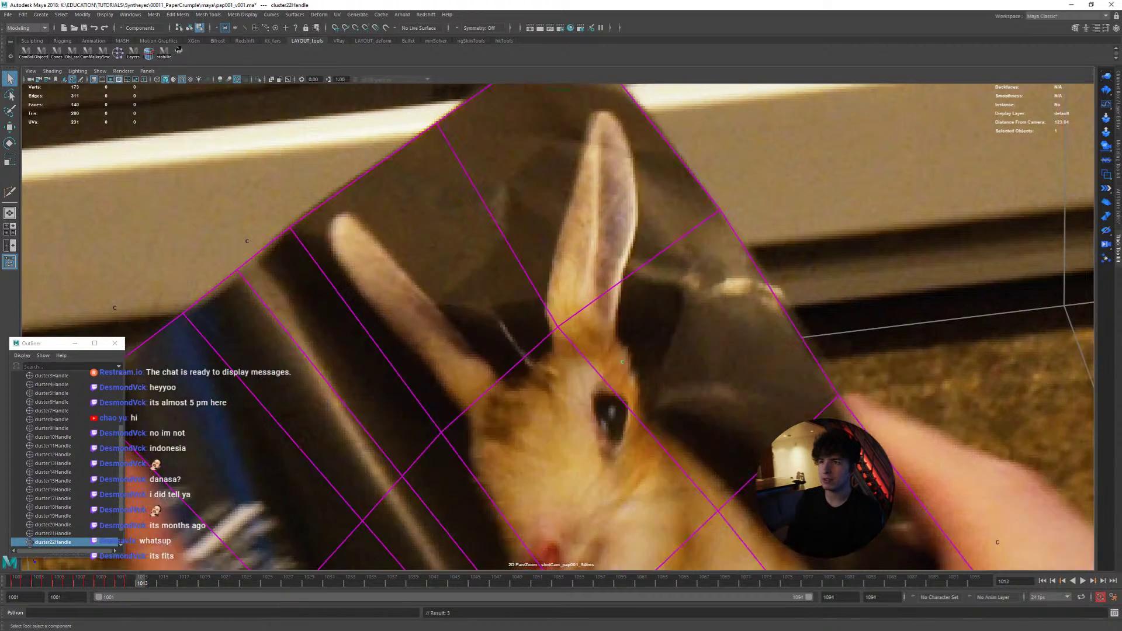
key("alt+comma")
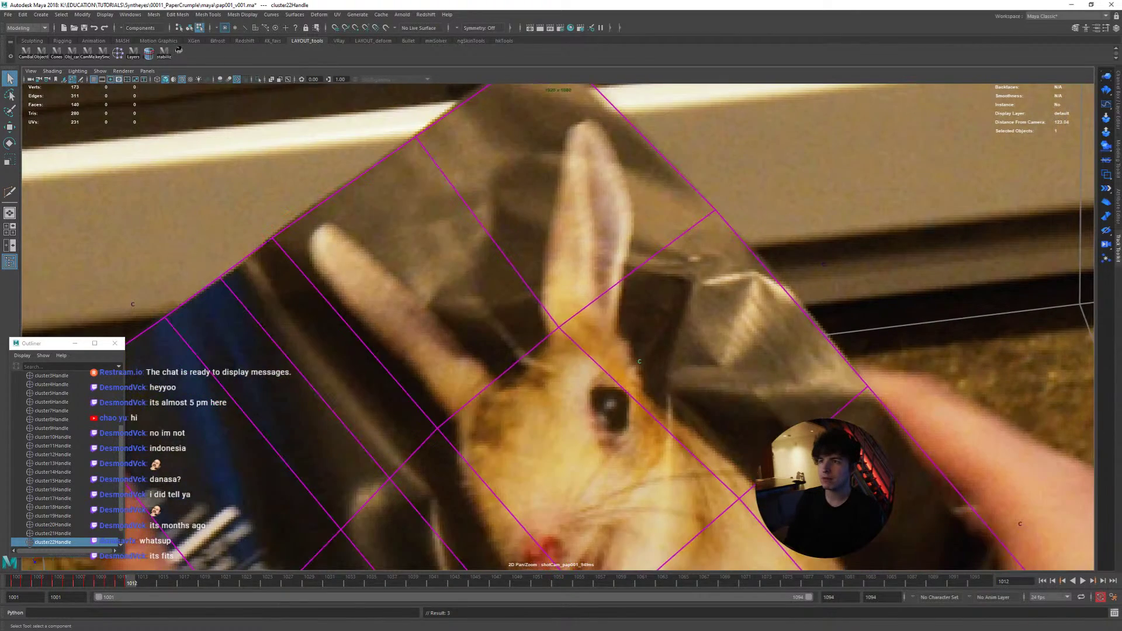
key("alt+period")
key("alt+comma")
key("alt+period")
key("alt+comma")
key("alt+period")
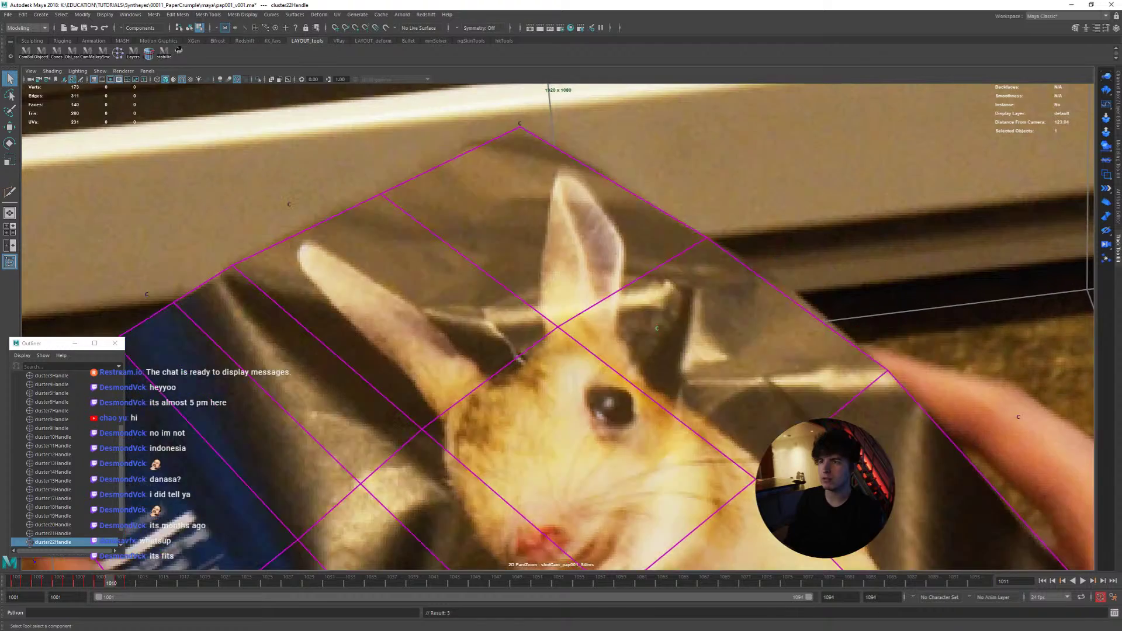
key("alt+period")
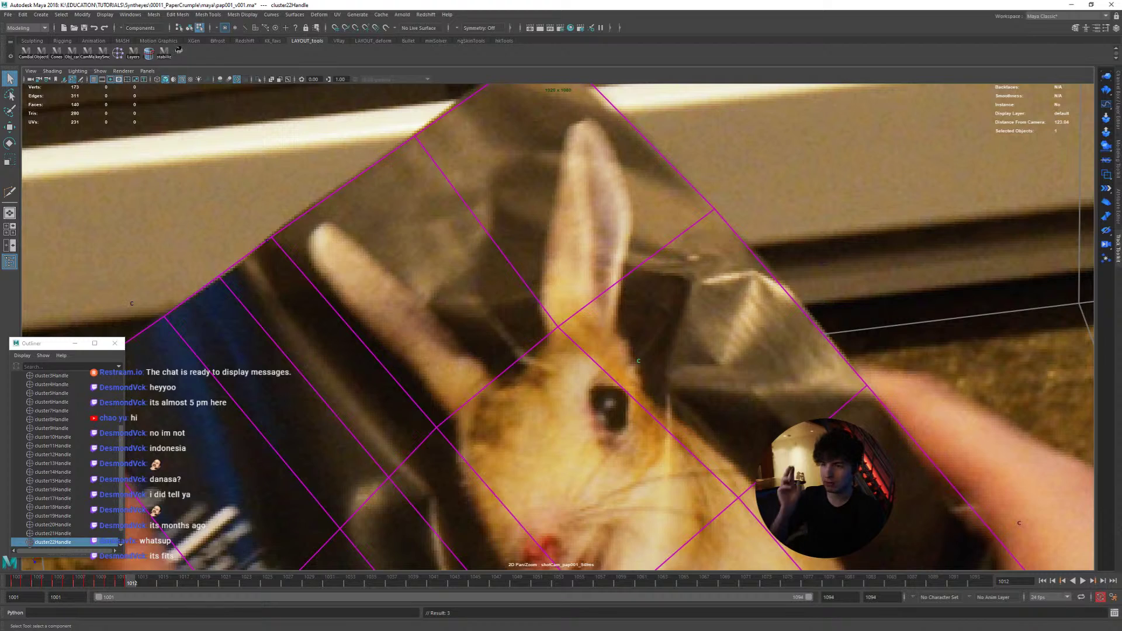
key("alt+period")
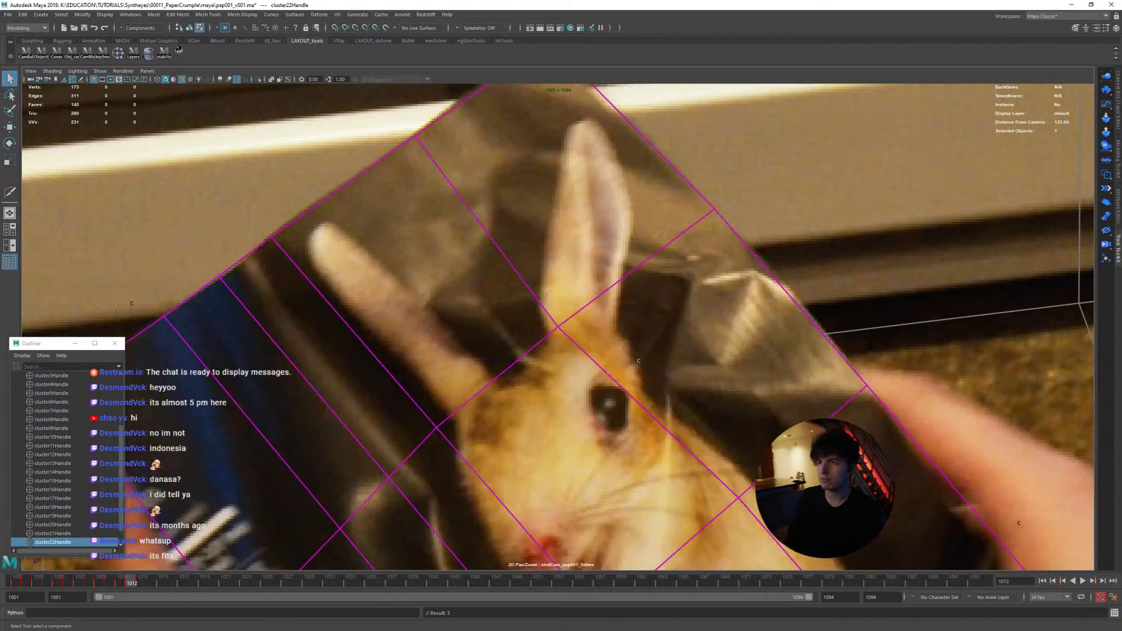
Step: Follow the base of the ear with the cluster through frames 1013 and 1014
key("alt+period")
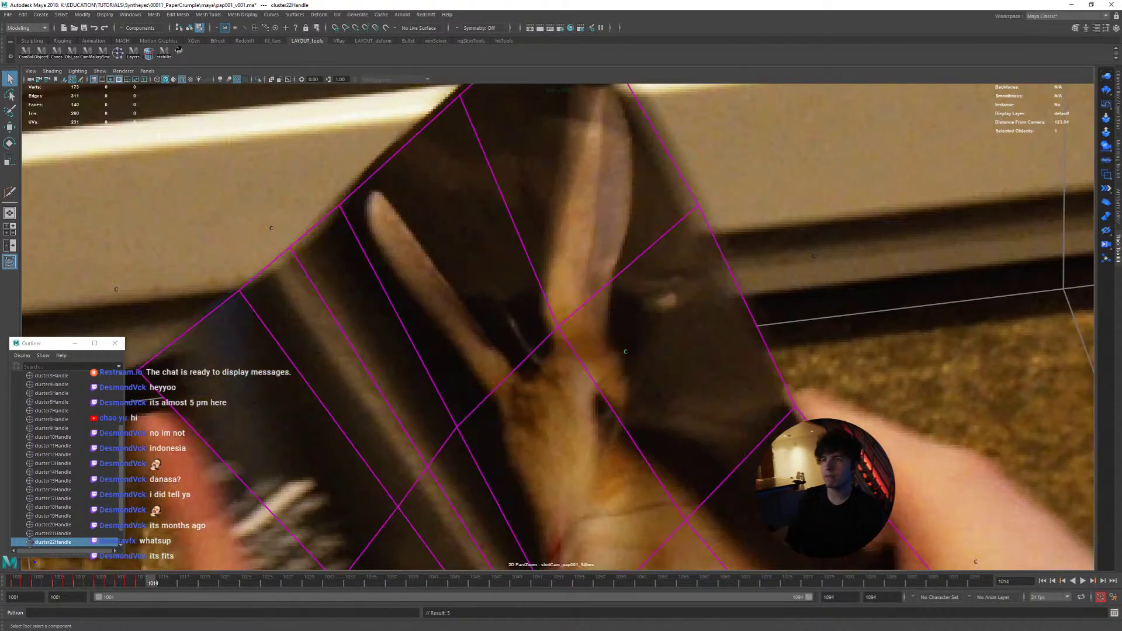
key("alt+period")
key("w")
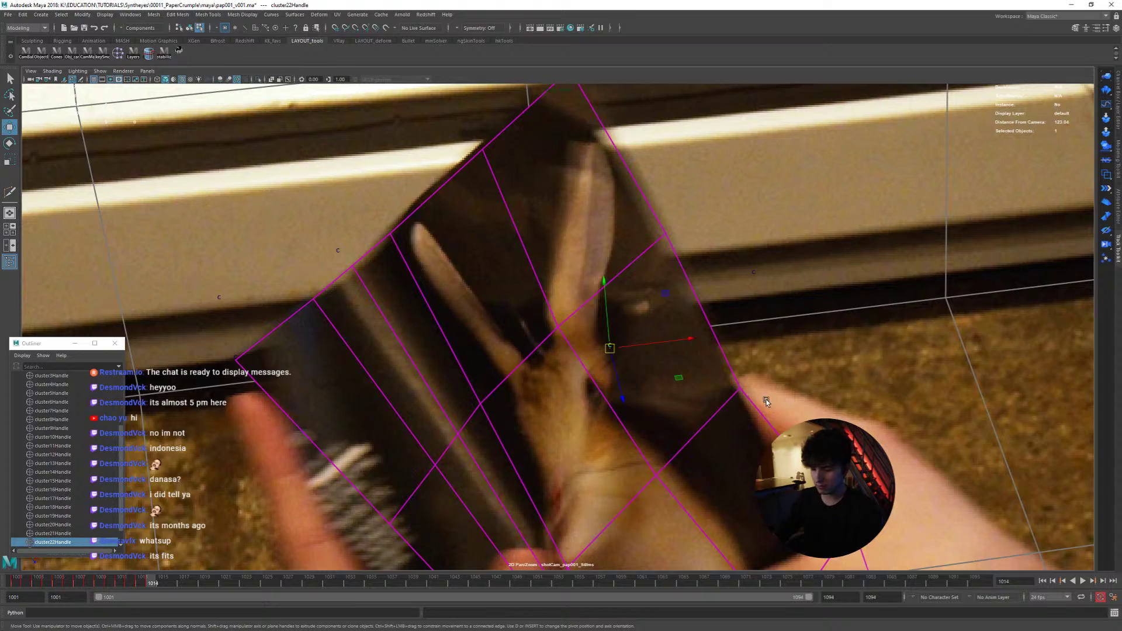
Step: Adjust the cluster slightly at frame 1015, where the page folds, comparing it with frame 1014
key("alt+period")
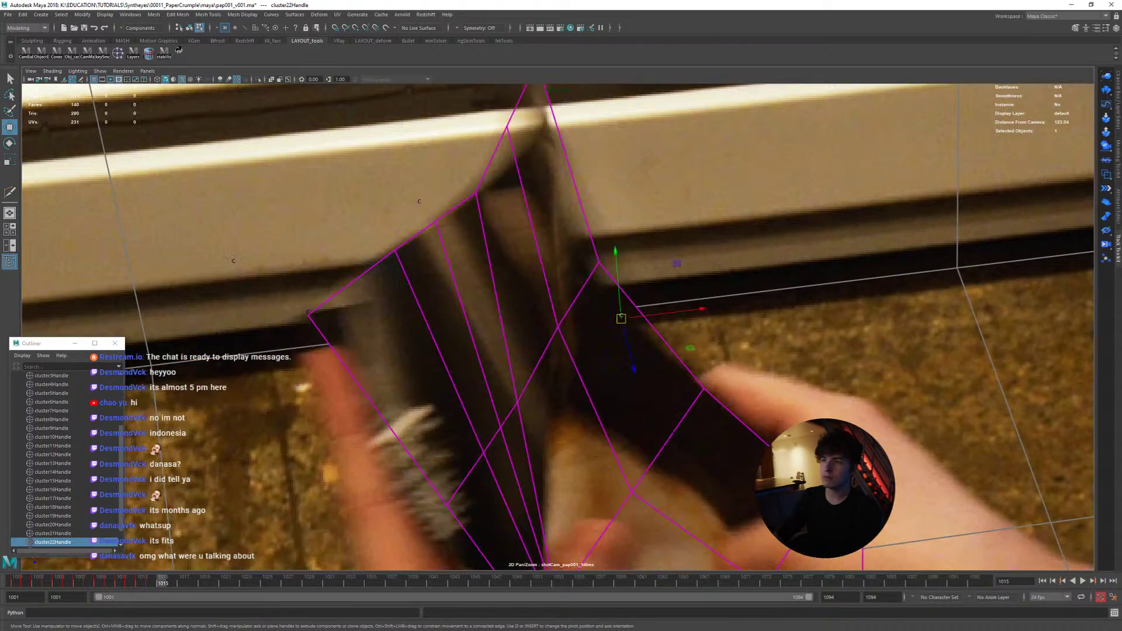
key("alt+comma")
key("alt+period")
key("alt+comma")
key("alt+period")
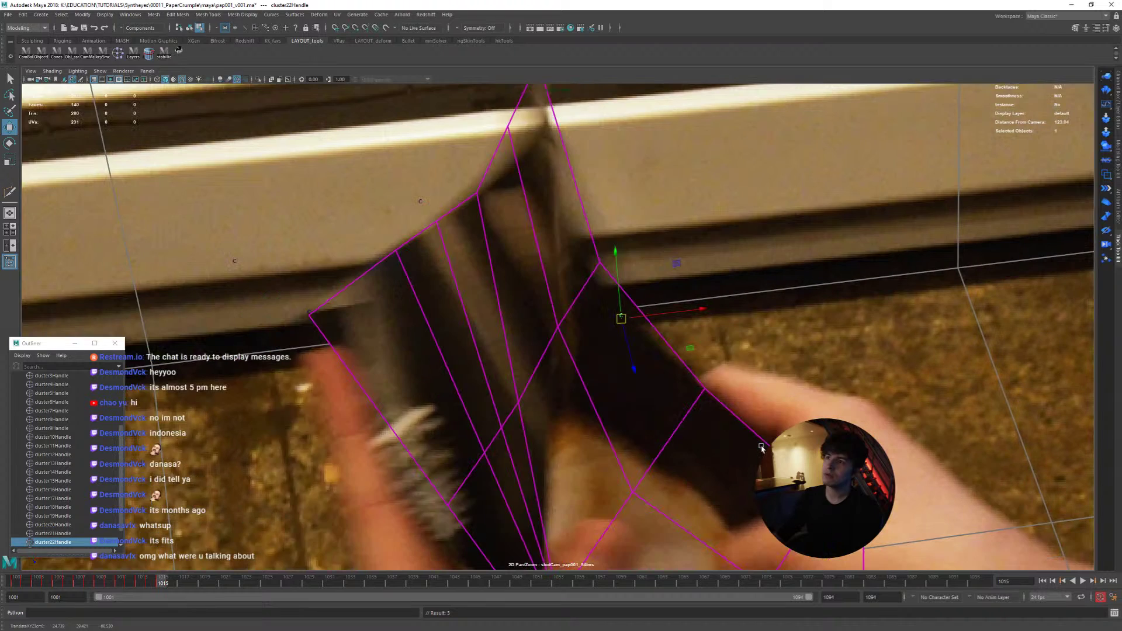
key("alt+comma")
key("alt+period")
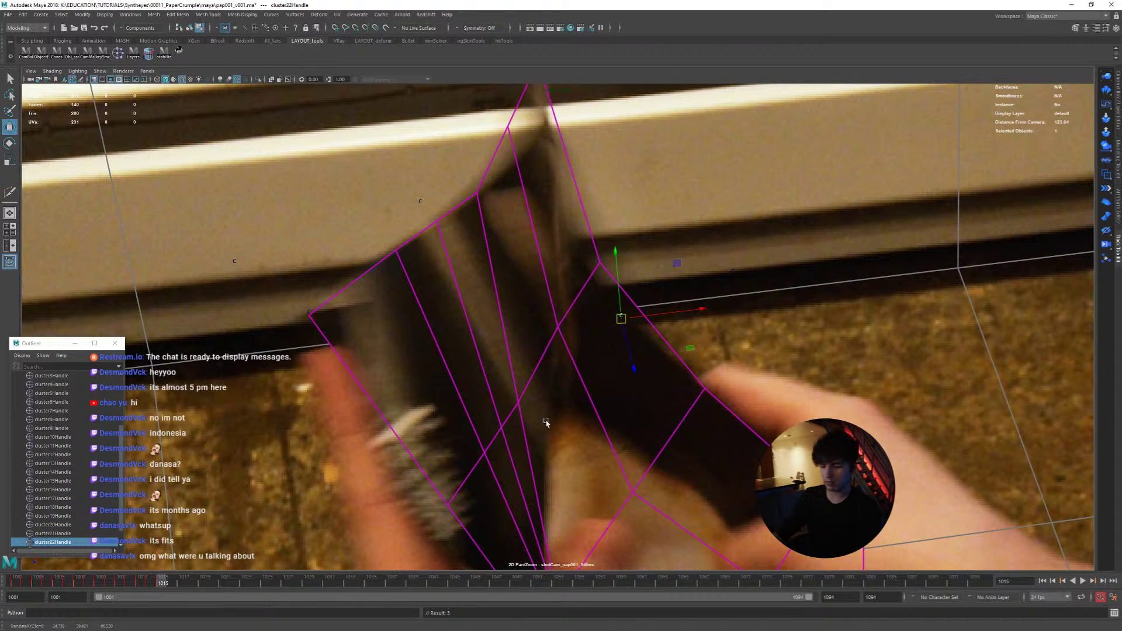
Step: Show the perspective view beside the shot camera view and examine the mesh's fold across frames 1013 through 1015
right_click_drag(547, 421, 245, 306)
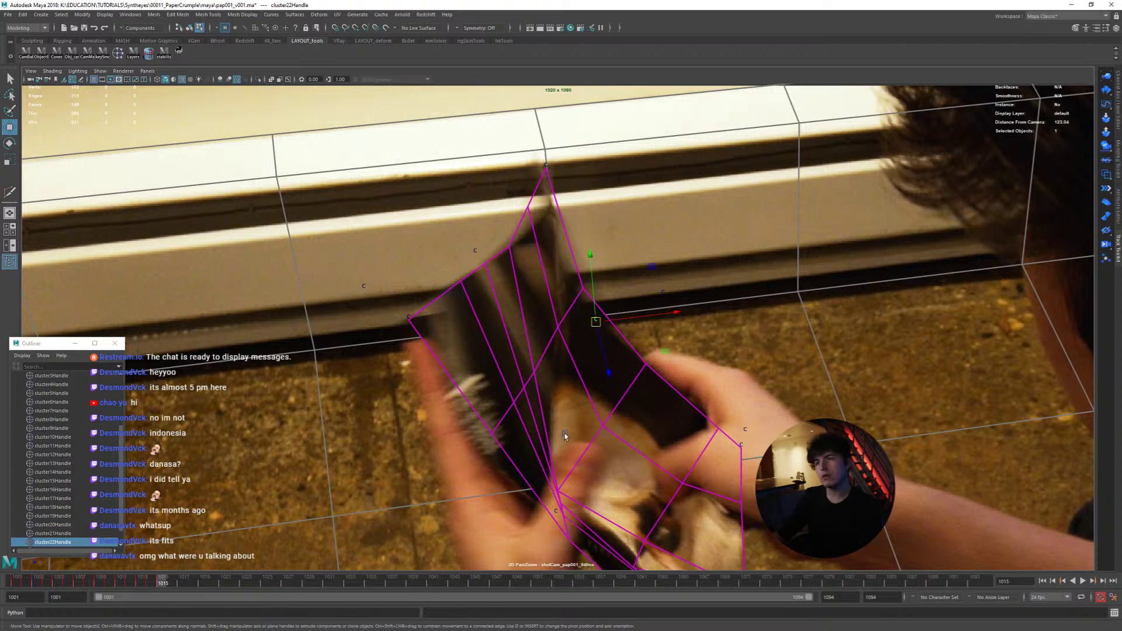
mouse_move(164, 582)
left_mouse_down()
mouse_move(35, 582)
mouse_move(162, 579)
left_mouse_up()
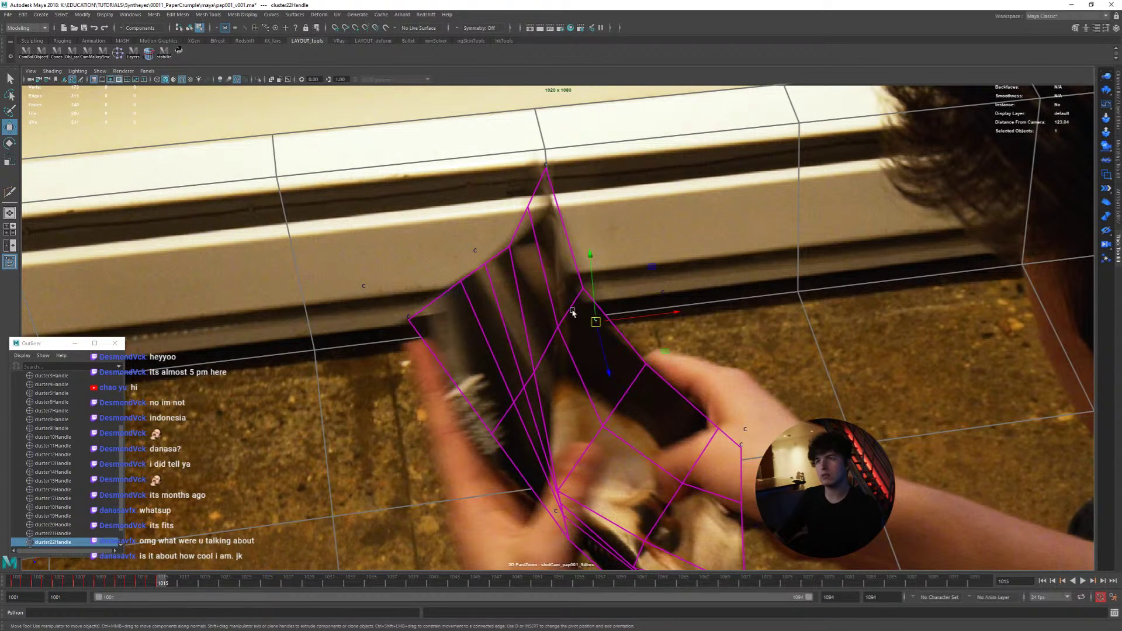
key("space")
left_click_drag(351, 327, 392, 372, "alt")
key("alt+comma")
key("alt+comma")
key("alt+period")
key("alt+period")
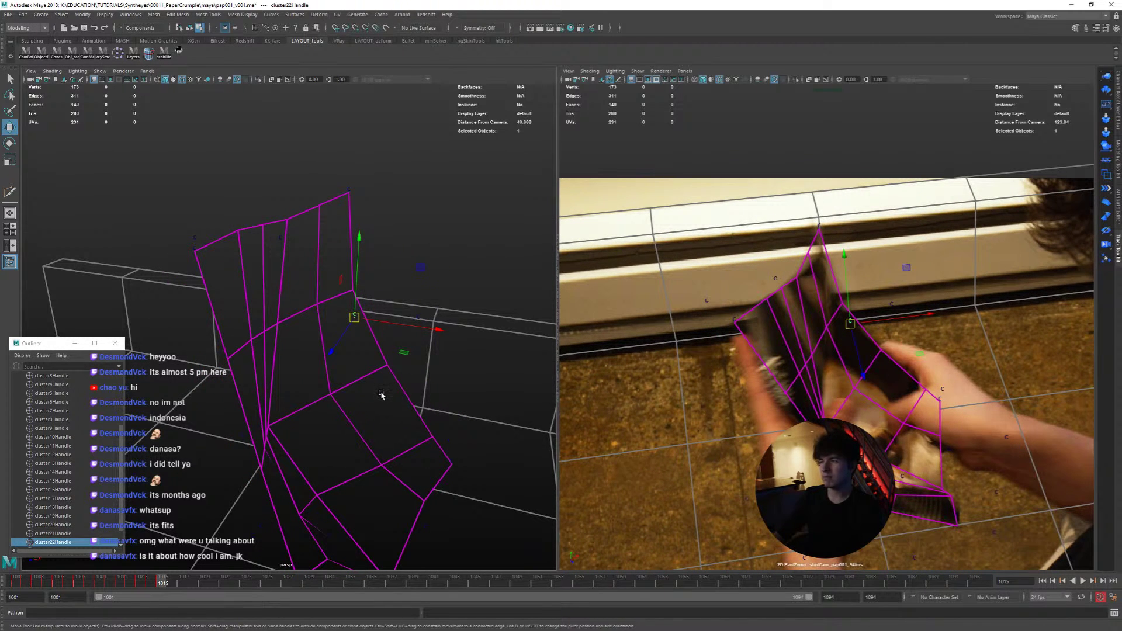
left_click_drag(378, 398, 374, 388, "alt")
key("alt+comma")
key("alt+comma")
key("alt+period")
key("alt+period")
key("alt+comma")
key("alt+comma")
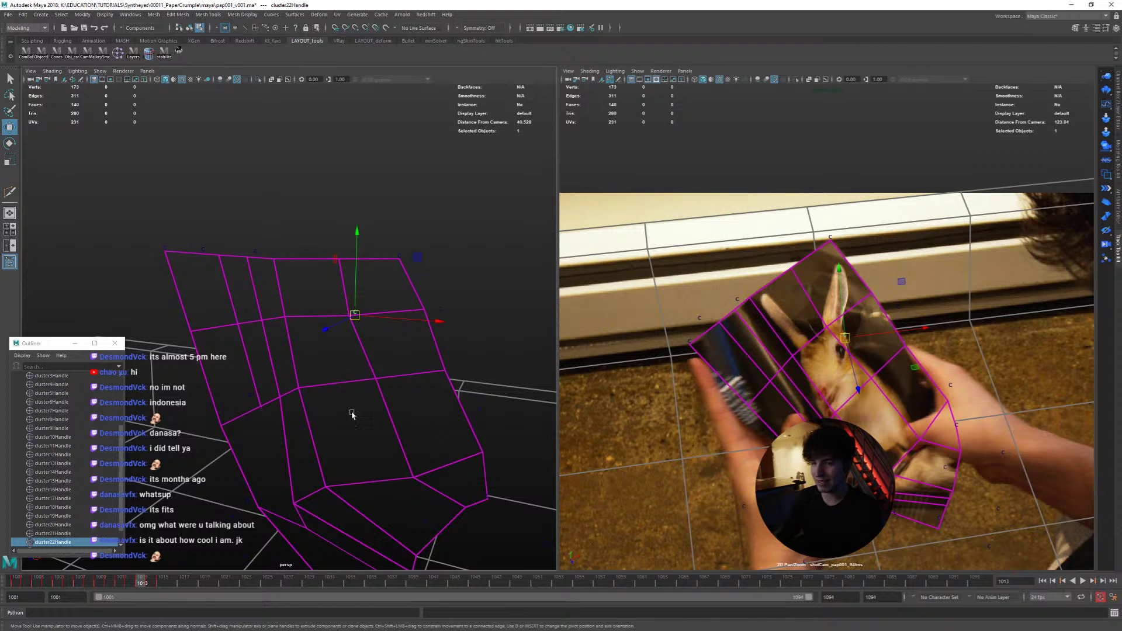
Step: Compare the depth of the mesh between frames 1013 and 1015 from the side in the perspective view
left_click_drag(376, 418, 354, 401, "alt")
right_click_drag(824, 435, 954, 430)
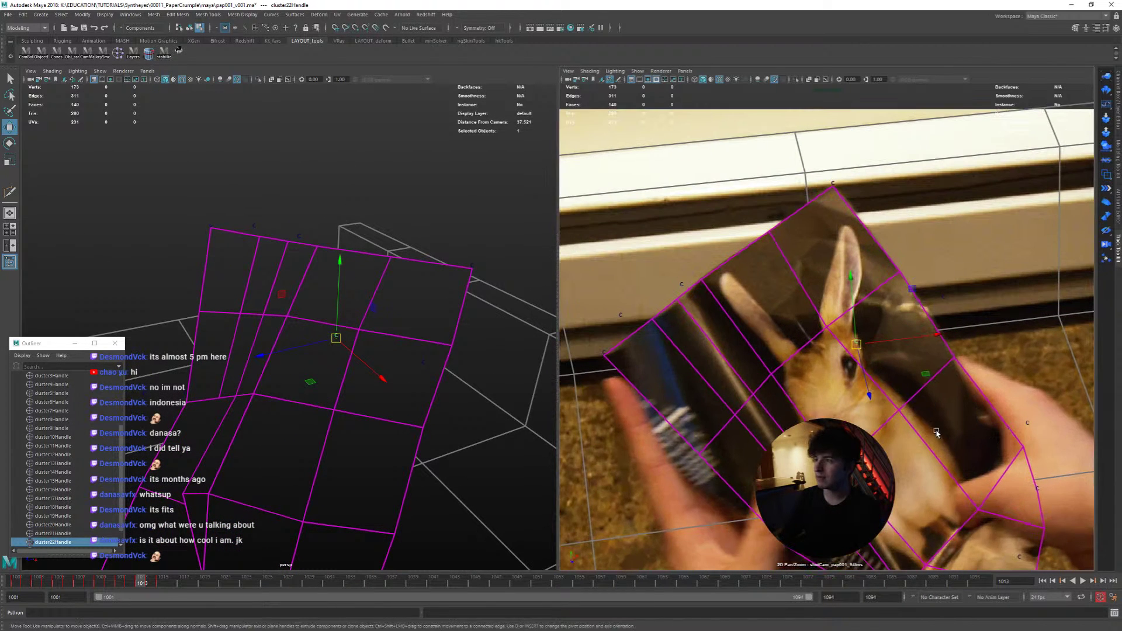
key("alt+period")
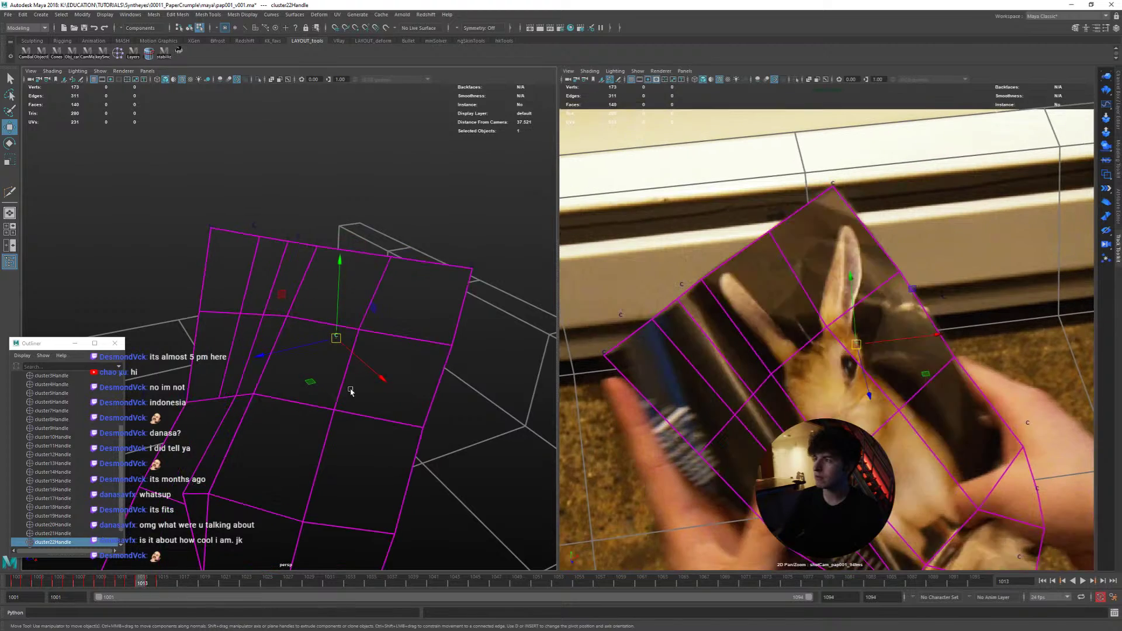
left_click_drag(341, 405, 323, 393, "alt")
key("alt+period")
key("alt+period")
key("alt+comma")
key("alt+comma")
key("alt+period")
key("alt+period")
key("alt+comma")
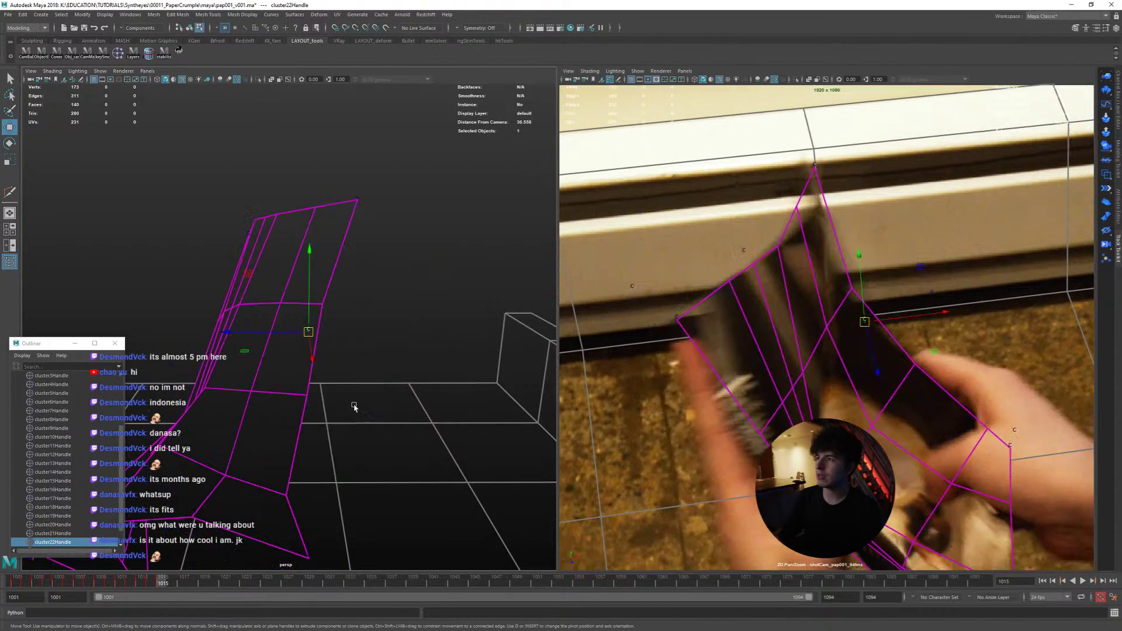
Step: Move the cluster lower on the folding page at frame 1015, comparing its motion with frame 1014
mouse_move(331, 427)
left_mouse_down("alt")
mouse_move(346, 423)
mouse_move(300, 418)
mouse_move(306, 407)
mouse_move(291, 390)
mouse_move(363, 400)
mouse_move(298, 292)
left_mouse_up("alt")
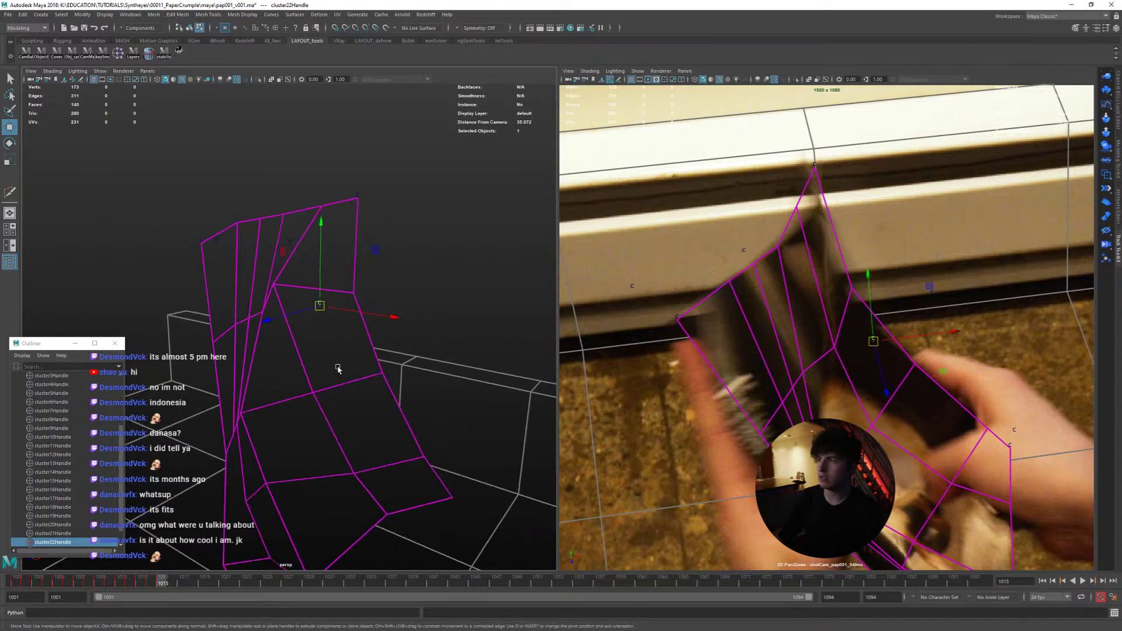
key("alt+comma")
key("alt+period")
key("alt+comma")
key("alt+period")
key("alt+comma")
key("alt+period")
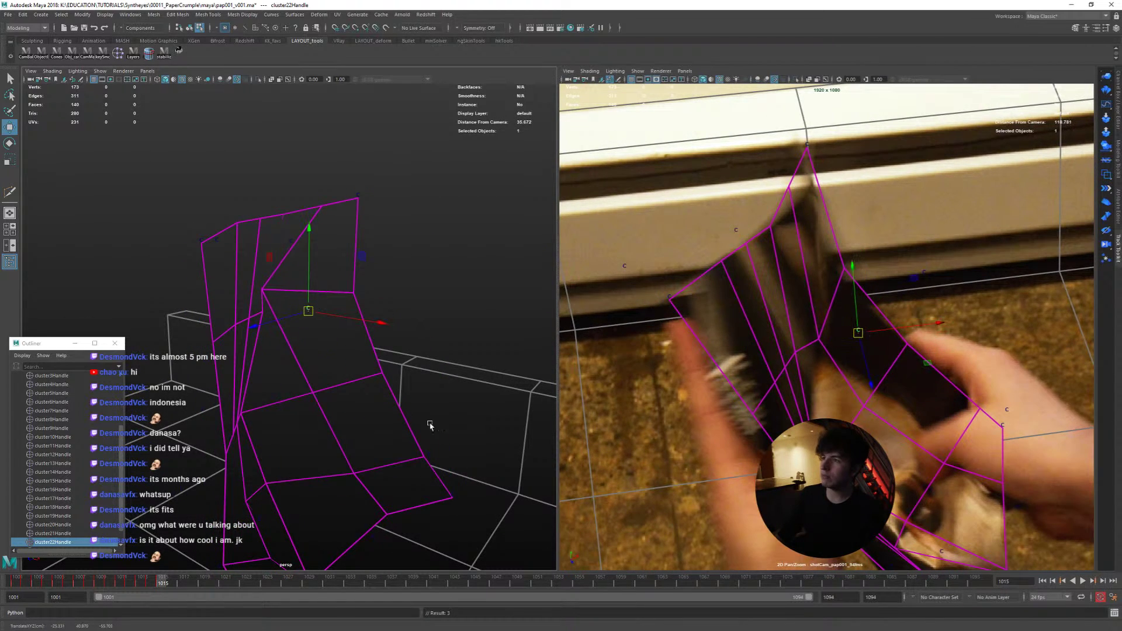
Step: Refine the cluster's height and depth at frame 1015, using the perspective view and the neighbouring frames
left_click_drag(388, 426, 409, 415, "alt")
middle_click_drag(409, 415, 421, 420)
middle_click_drag(825, 366, 855, 380)
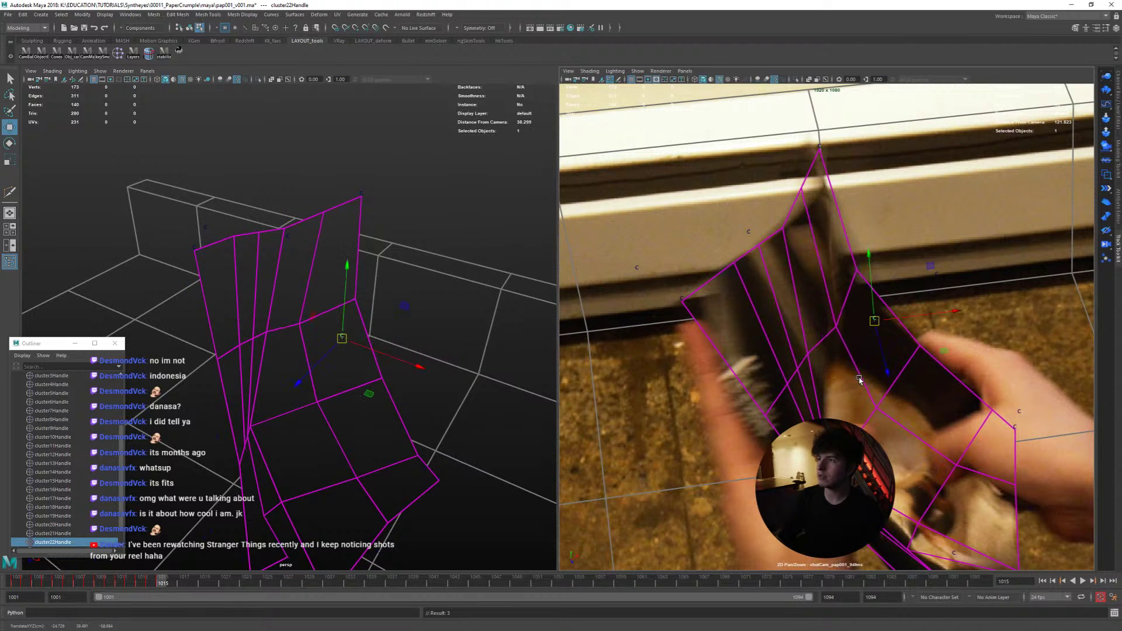
key("alt+comma")
key("alt+period")
key("alt+period")
key("alt+comma")
key("alt+period")
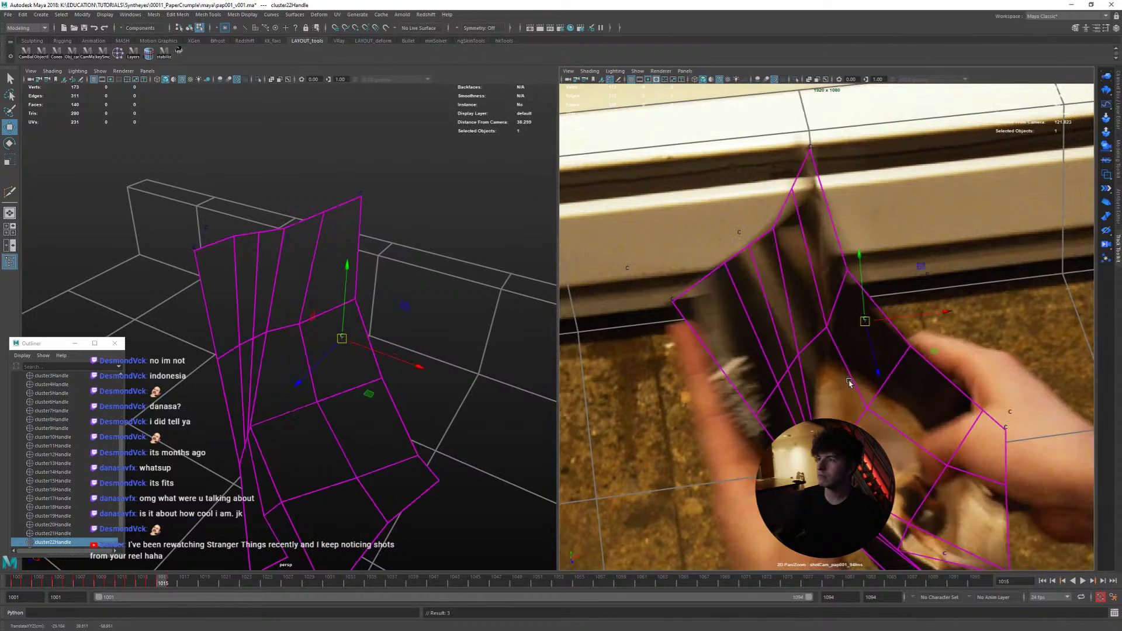
Step: Advance from frame 1016 to frame 1024, roughly moving the cluster along with the crumpling page
key("alt+period")
key("alt+period")
key("alt+period")
key("alt+period")
key("alt+period")
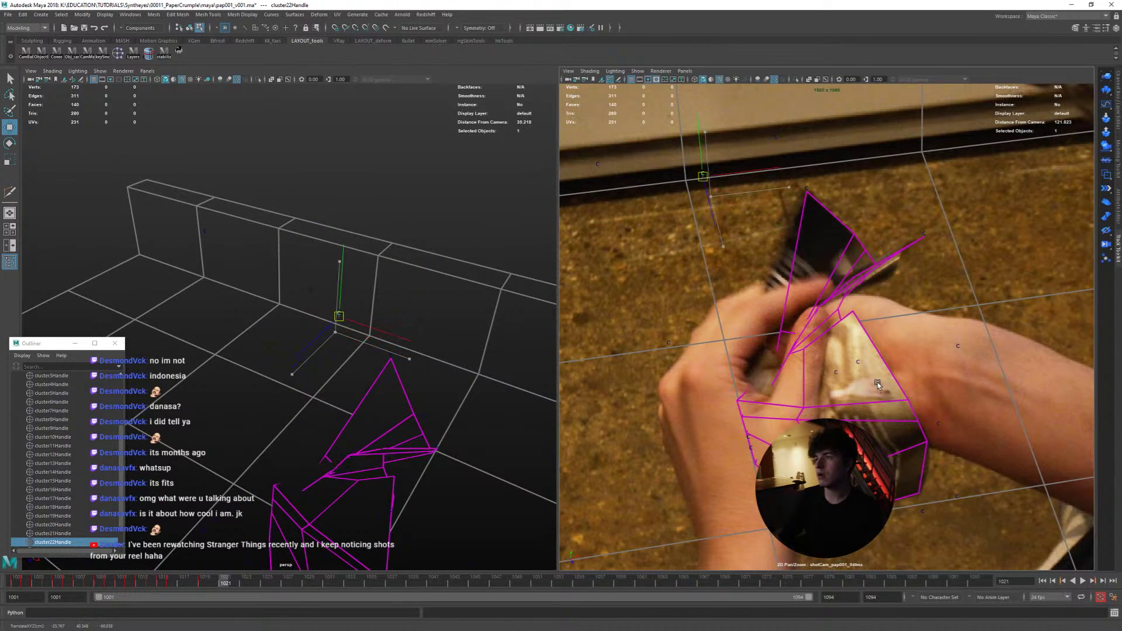
key("alt+period")
key("alt+period")
key("alt+period")
key("alt+period")
key("alt+period")
key("alt+period")
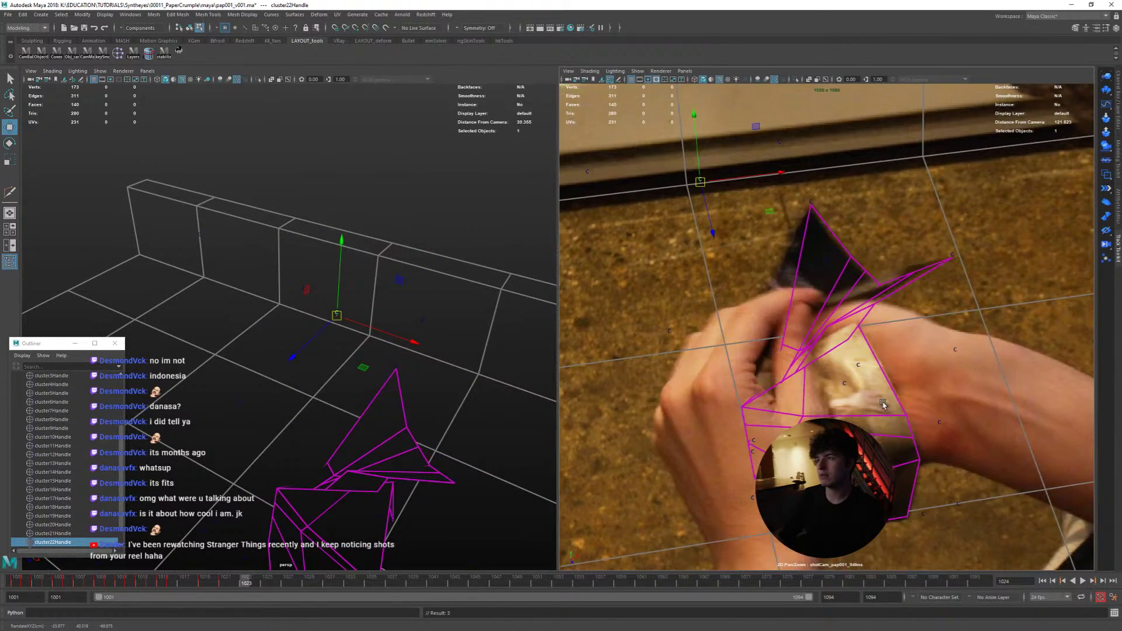
key("alt+period")
Step: Continue roughly placing the cluster on the crumpled page through frames 1028 and 1032
middle_click_drag(897, 420, 949, 435)
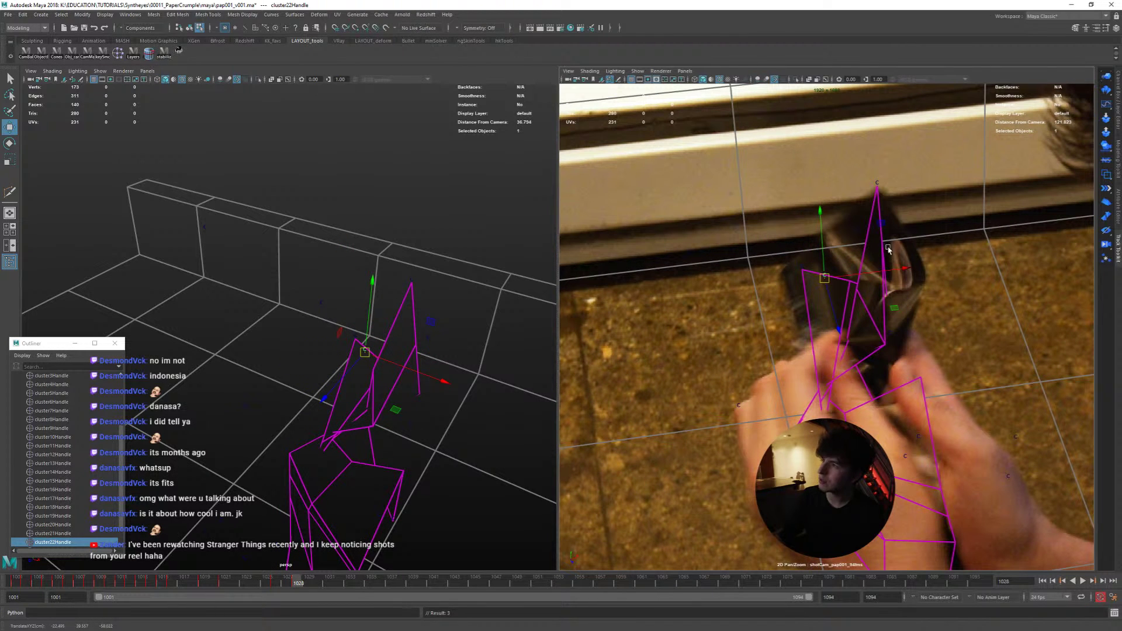
key("alt+period")
key("alt+period")
key("alt+period")
key("alt+period")
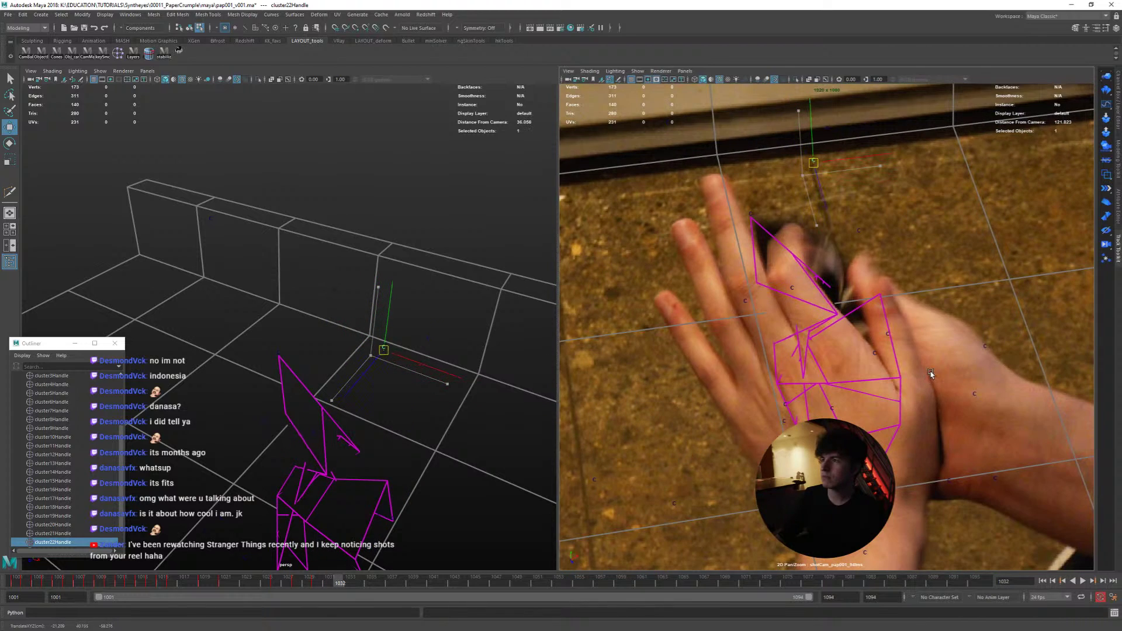
key("alt+period")
Step: Compare the flat mesh at frame 1001 with the crumpled mesh at frame 1032 from several angles in perspective
left_click_drag(248, 576, 5, 563)
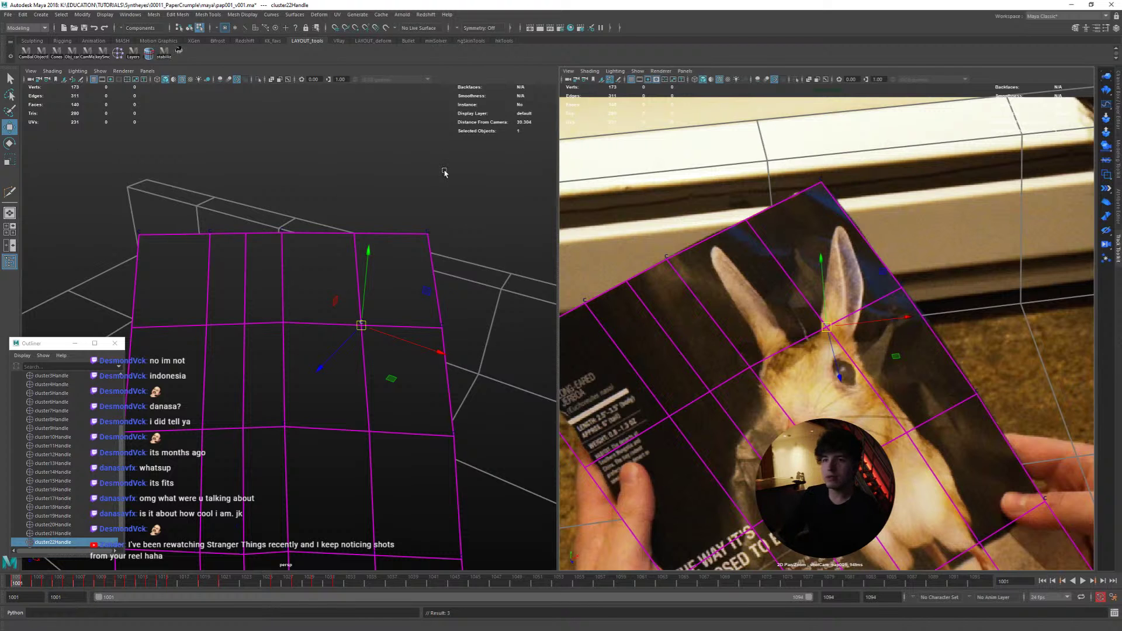
mouse_move(388, 414)
left_mouse_down("alt")
mouse_move(411, 389)
mouse_move(396, 393)
mouse_move(403, 408)
left_mouse_up("alt")
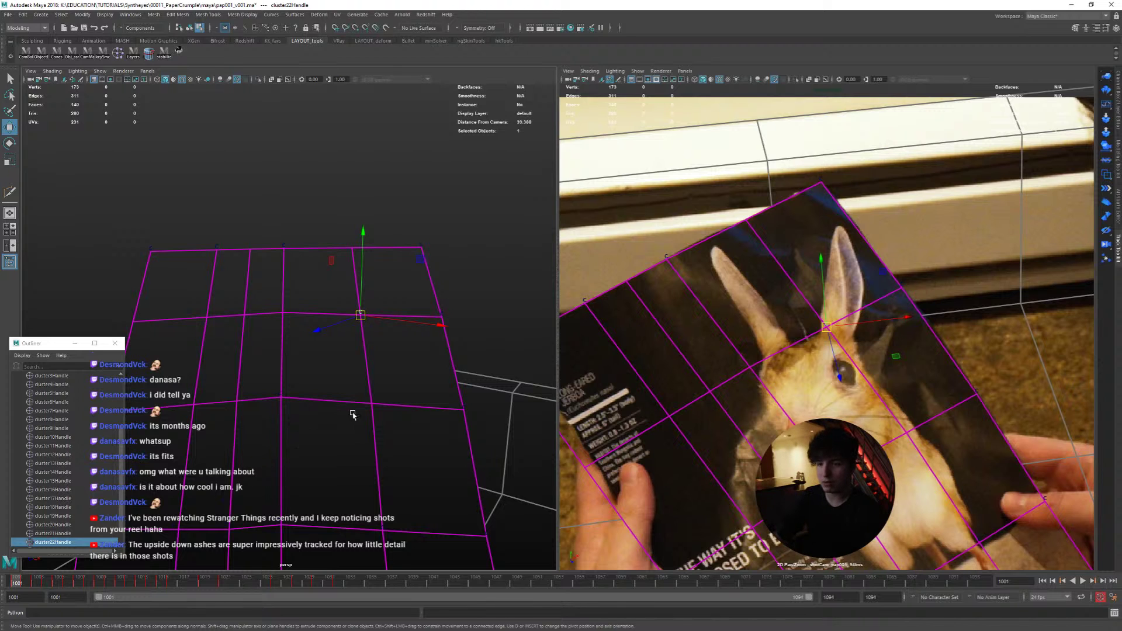
left_click_drag(264, 584, 340, 585)
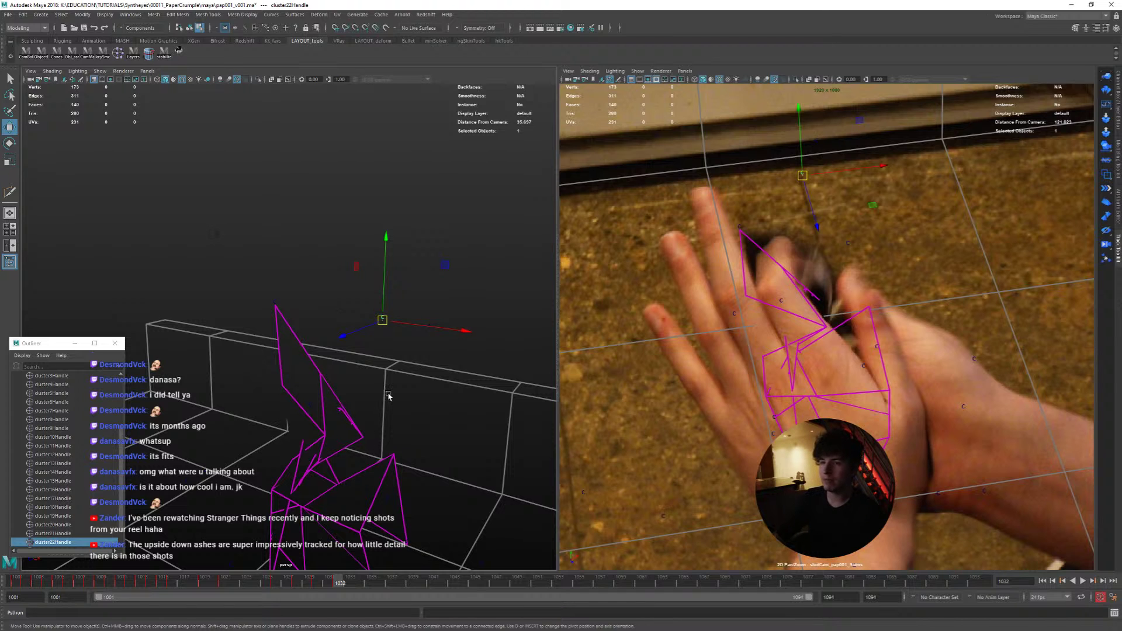
left_click_drag(397, 423, 386, 419, "alt")
middle_click_drag(386, 420, 408, 387, "alt")
right_click_drag(408, 387, 408, 414, "alt")
left_click_drag(408, 414, 430, 423, "alt")
right_click_drag(430, 423, 370, 418, "alt")
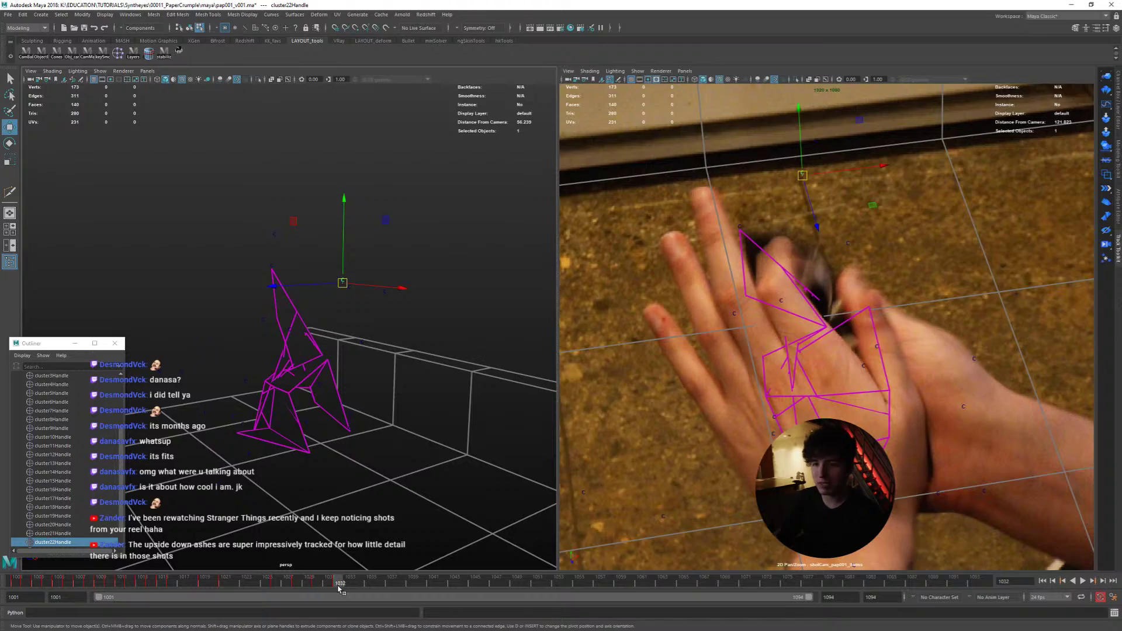
Step: Examine how the cluster mesh matches the crumpling page in the frames just before and after frame 1032
mouse_move(335, 584)
left_mouse_down()
mouse_move(295, 584)
mouse_move(347, 582)
mouse_move(120, 586)
mouse_move(336, 583)
left_mouse_up()
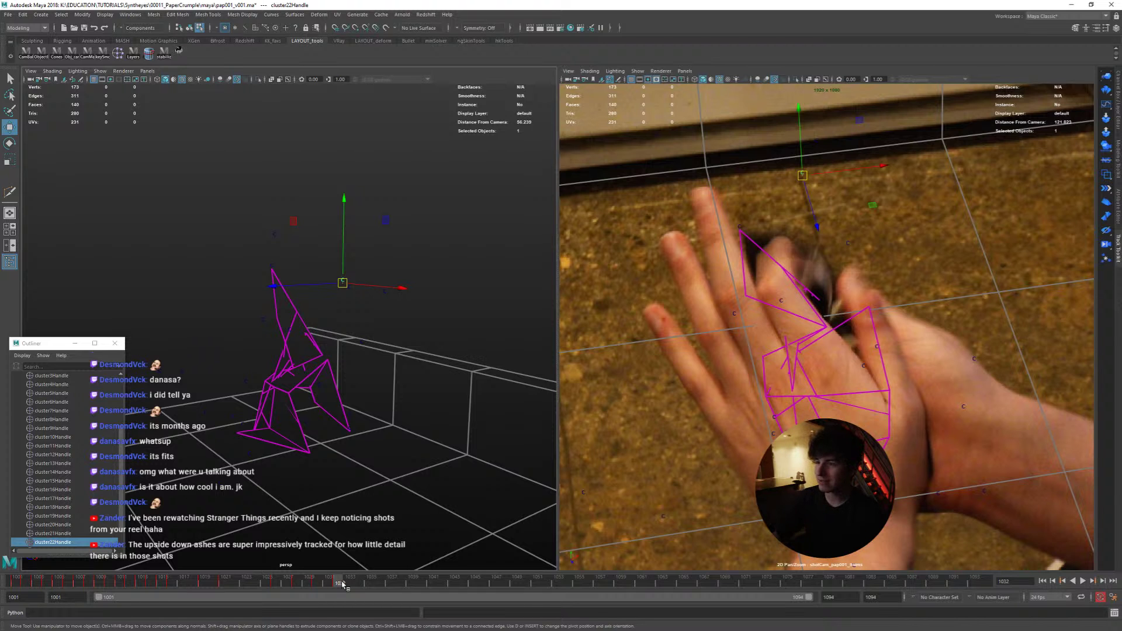
key("alt+period")
key("alt+period")
key("alt+period")
key("alt+comma")
key("alt+comma")
key("alt+comma")
key("alt+comma")
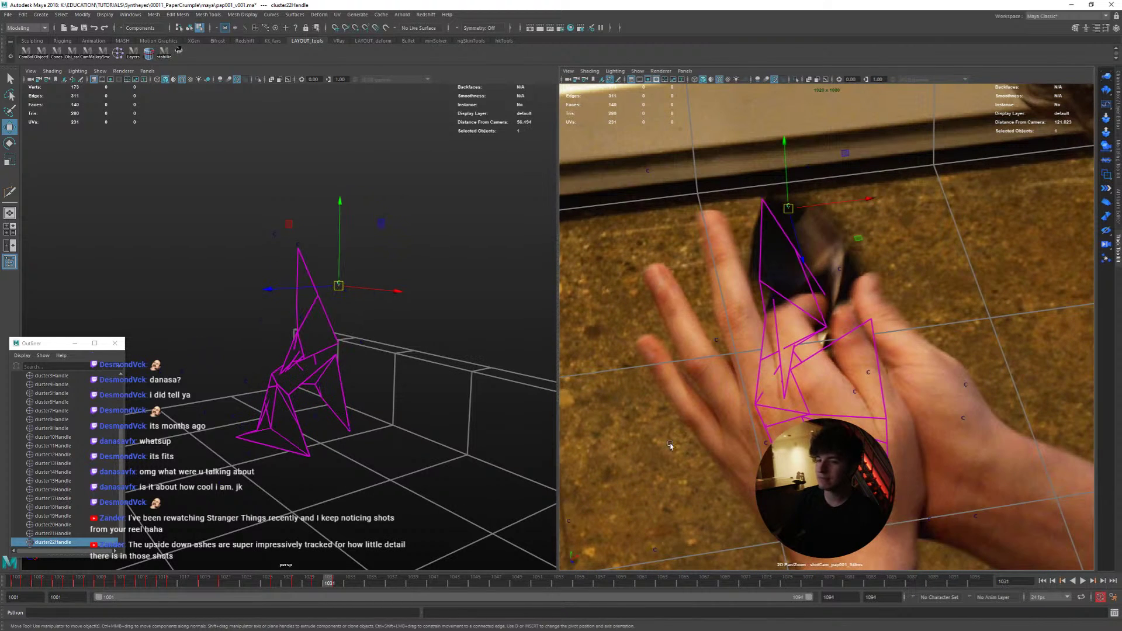
Step: Check the mesh beyond frame 1032, and review its motion between frames 1023 and 1029
key("alt+period")
key("alt+period")
key("alt+period")
key("alt+period")
key("alt+period")
key("alt+period")
key("alt+period")
key("alt+period")
key("alt+period")
left_click_drag(391, 583, 310, 550)
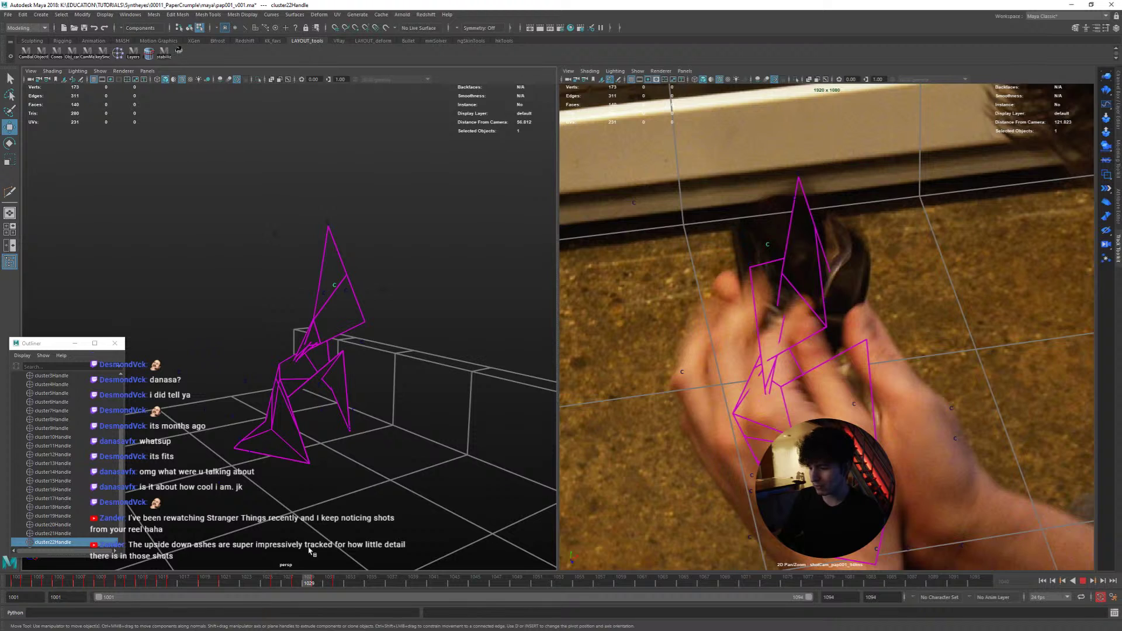
left_click_drag(310, 550, 250, 560)
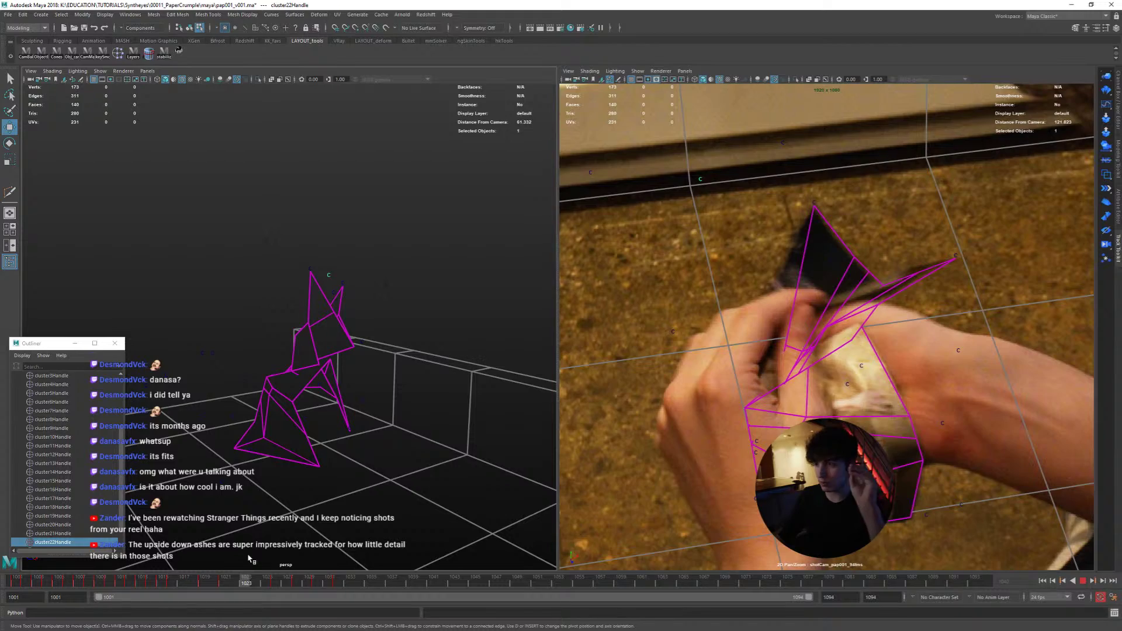
left_click_drag(250, 560, 309, 575)
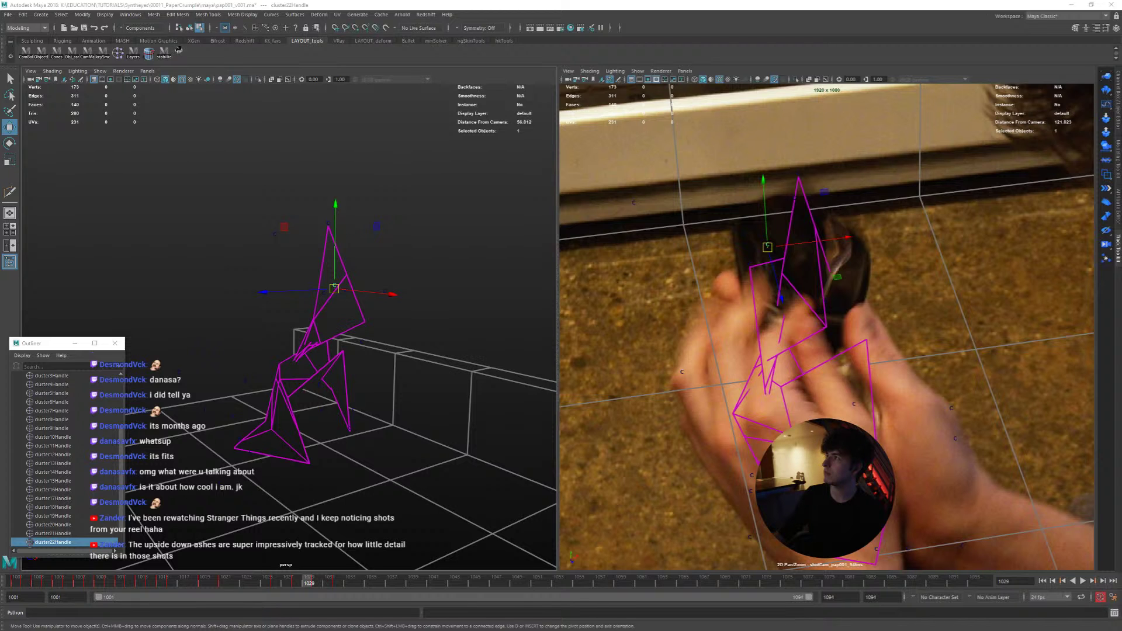
Step: Switch to the browser and play the Tracking Matchmove Reel 2018 on Vimeo in full screen
left_click_drag(1121, 70, 513, 120)
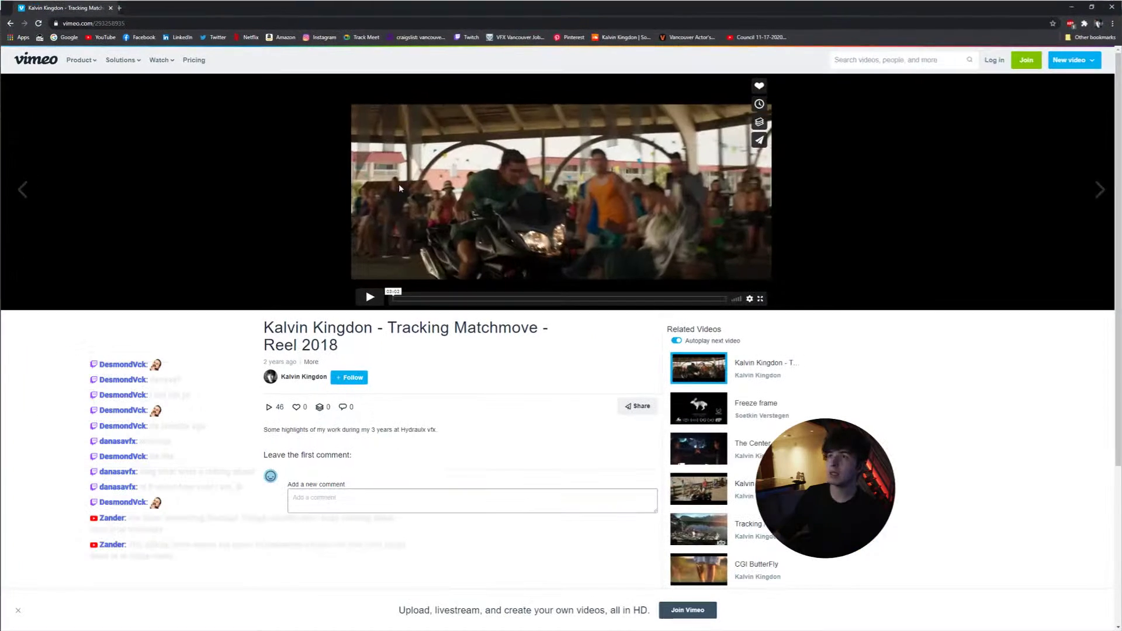
left_click(368, 298)
left_click(760, 298)
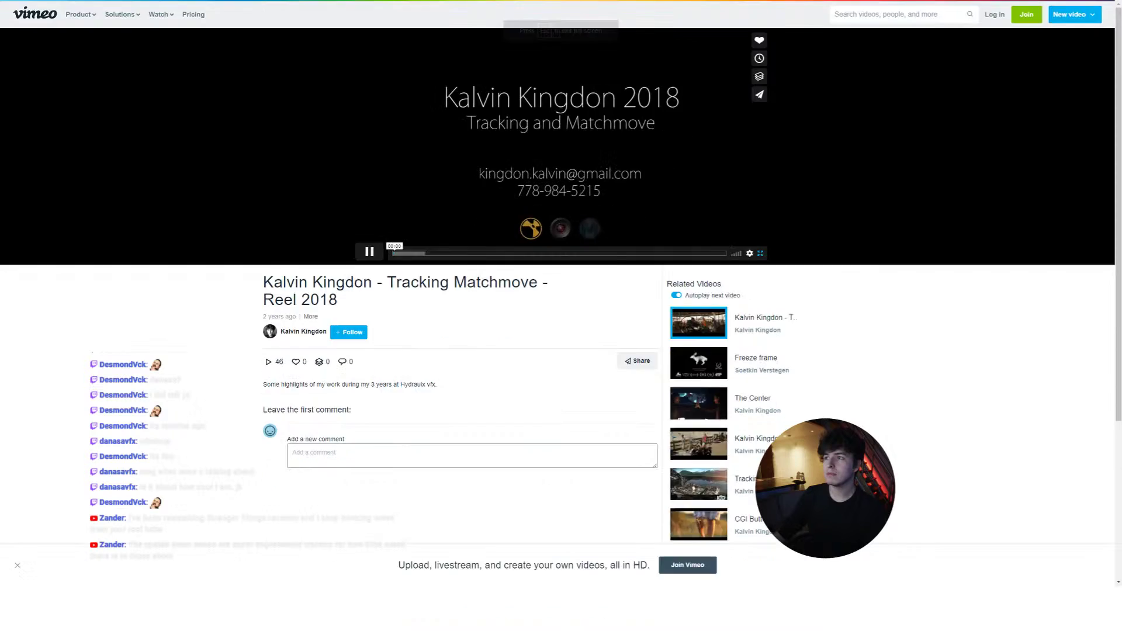
Step: Skip ahead in the reel to the close-up shot of the neck and pause it there
left_click(446, 620)
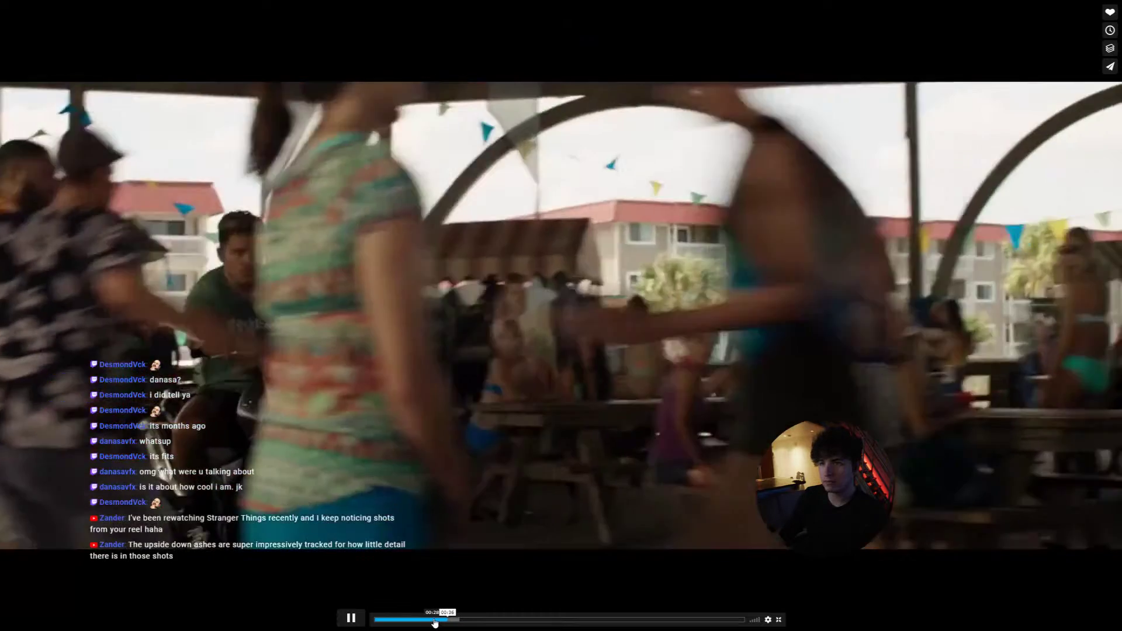
left_click_drag(434, 623, 481, 622)
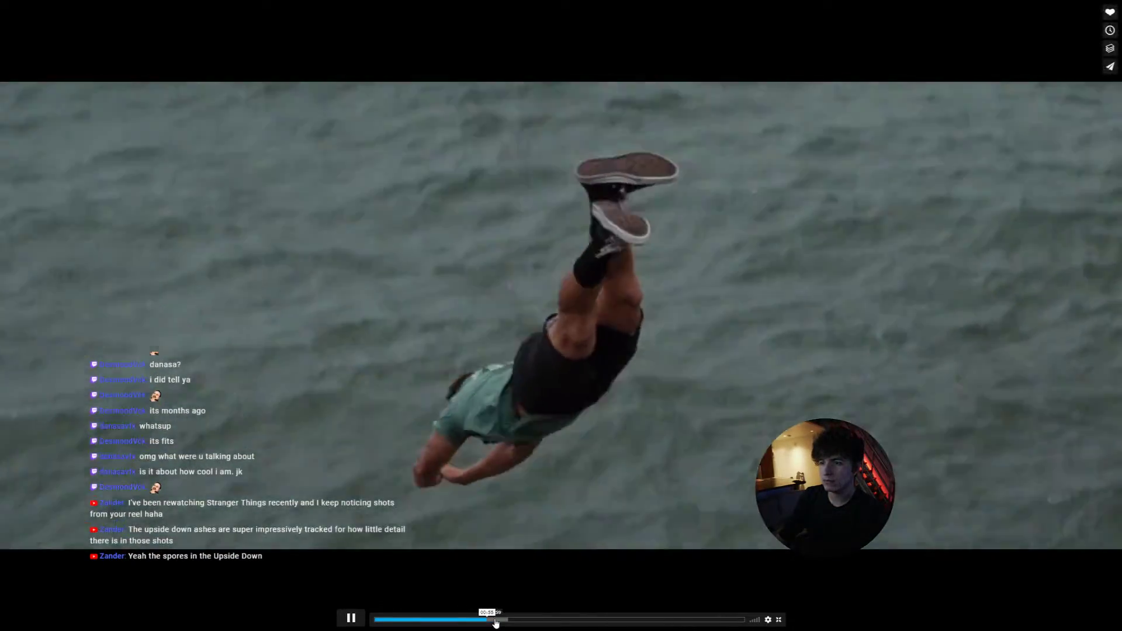
left_click_drag(495, 623, 509, 623)
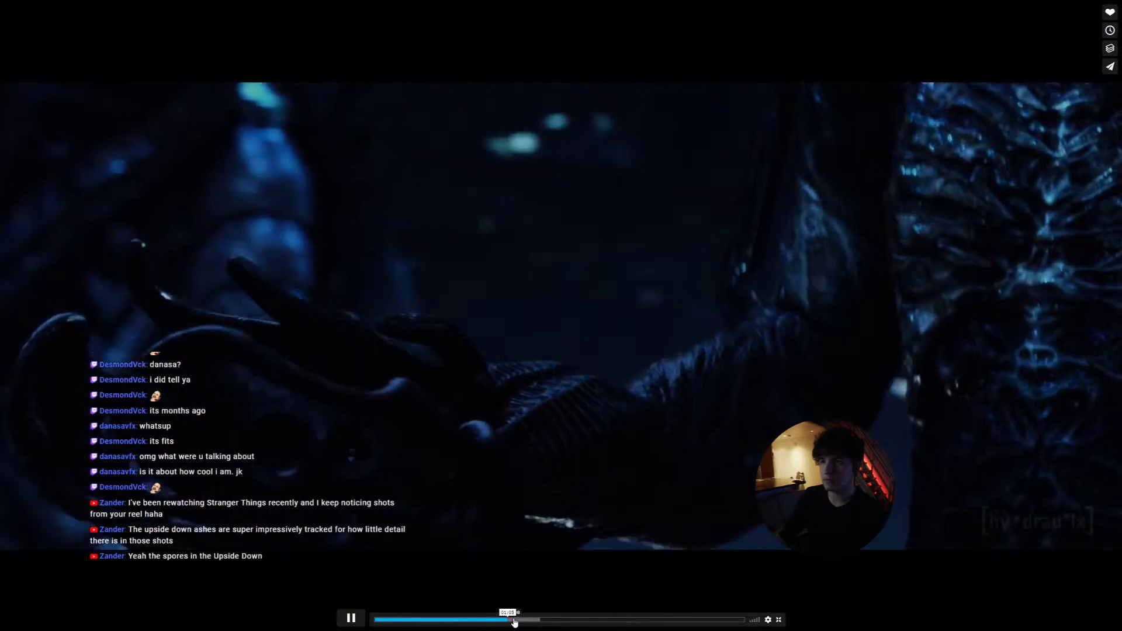
left_click_drag(519, 622, 542, 612)
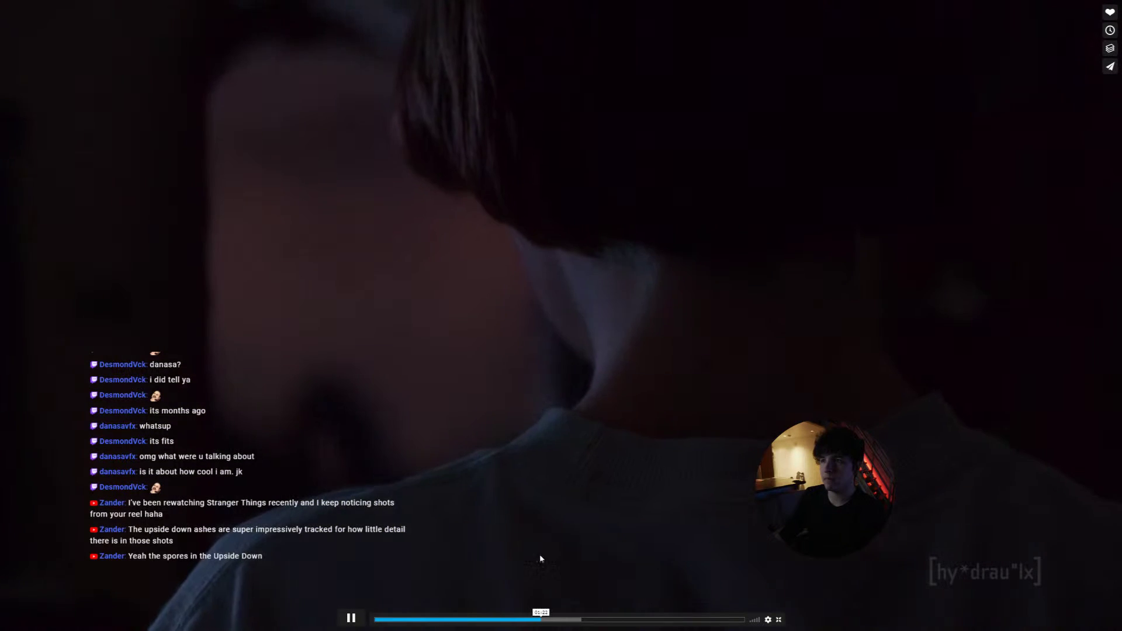
left_click(698, 354)
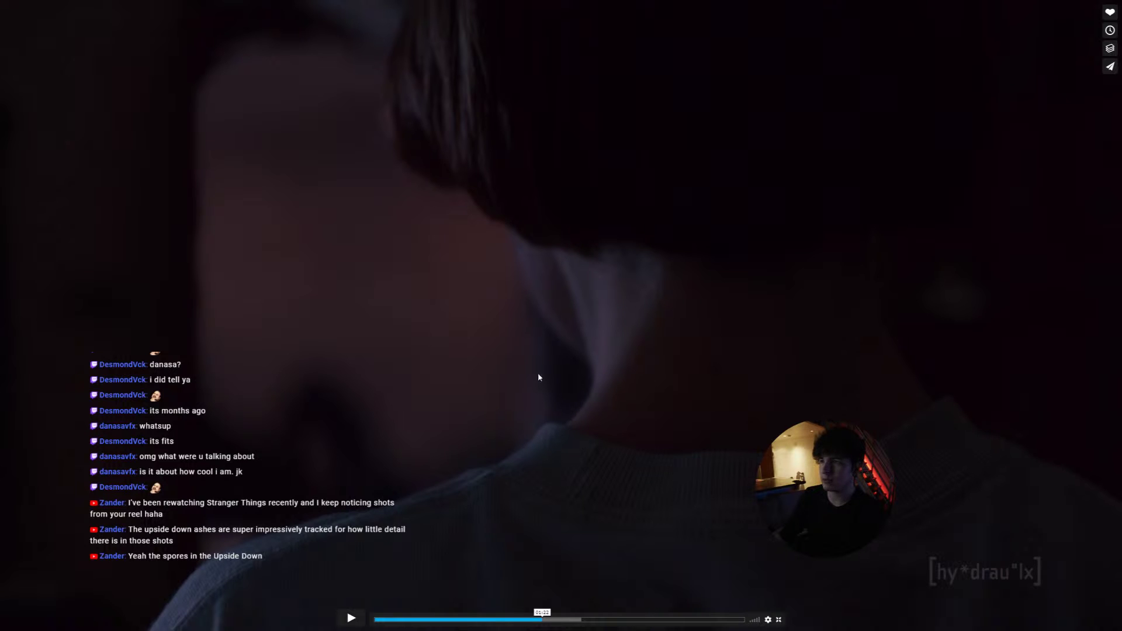
Step: Examine the neck close-up by playing it in short bursts, and resume the reel
left_click(566, 507)
left_click(631, 401)
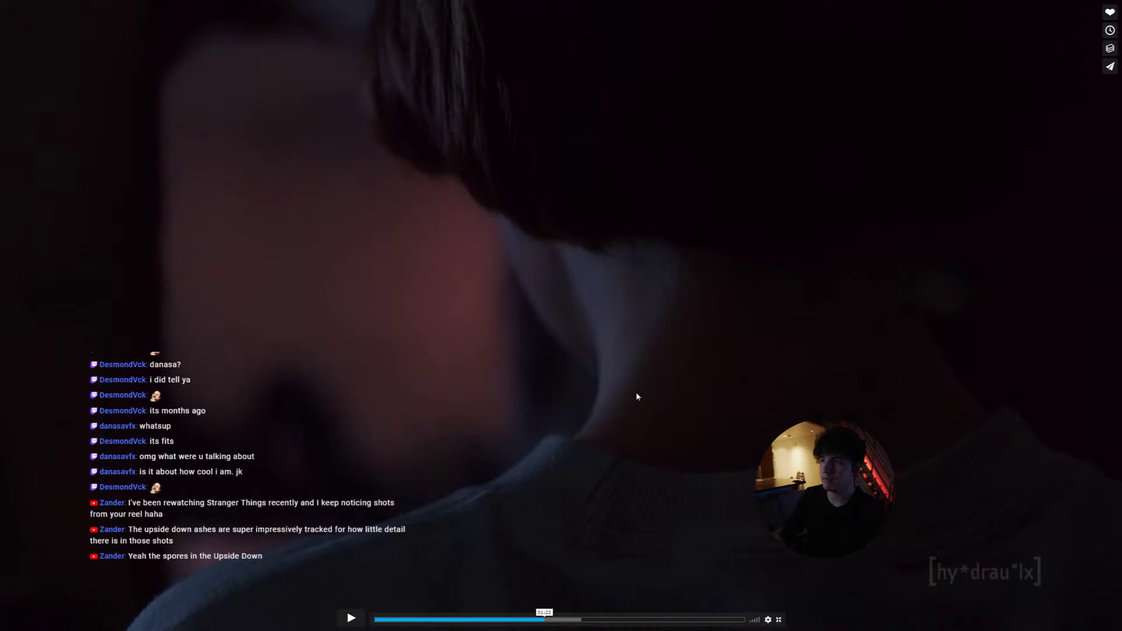
left_click(638, 416)
left_click(618, 290)
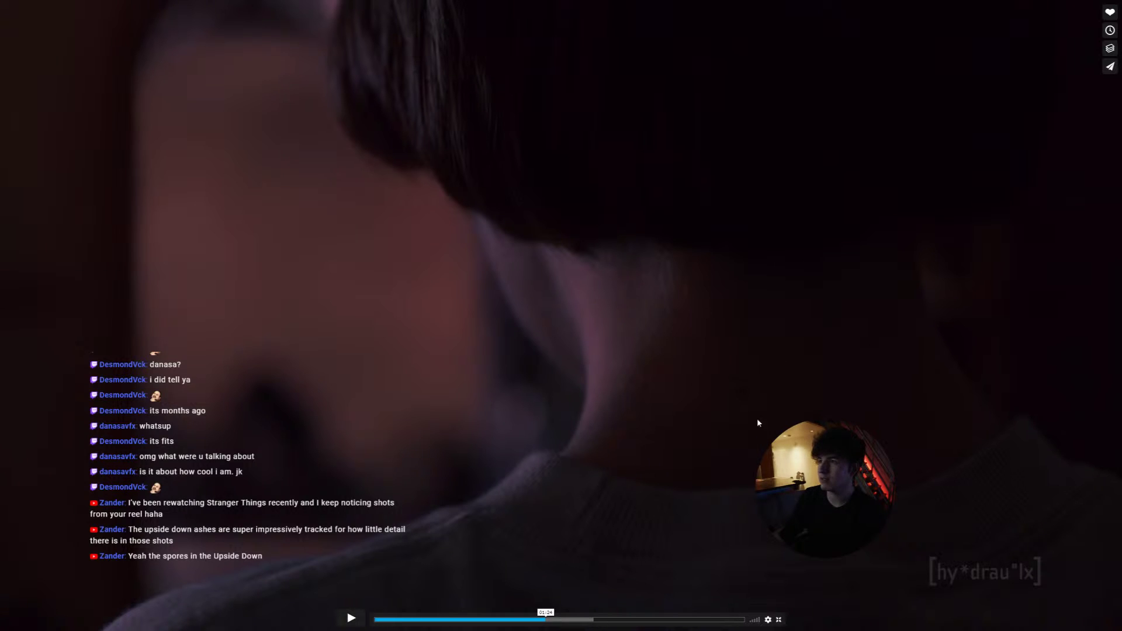
left_click(712, 468)
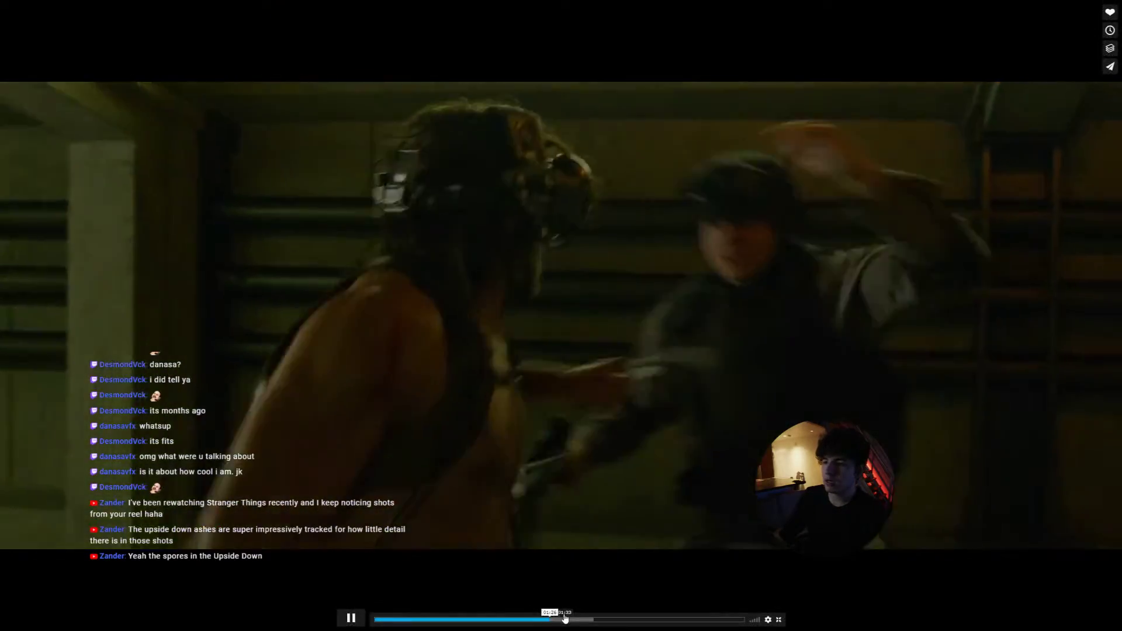
Step: Skip to the foggy flashlight shot at about 1:49, pause to examine it, and resume playback
left_click_drag(565, 619, 593, 624)
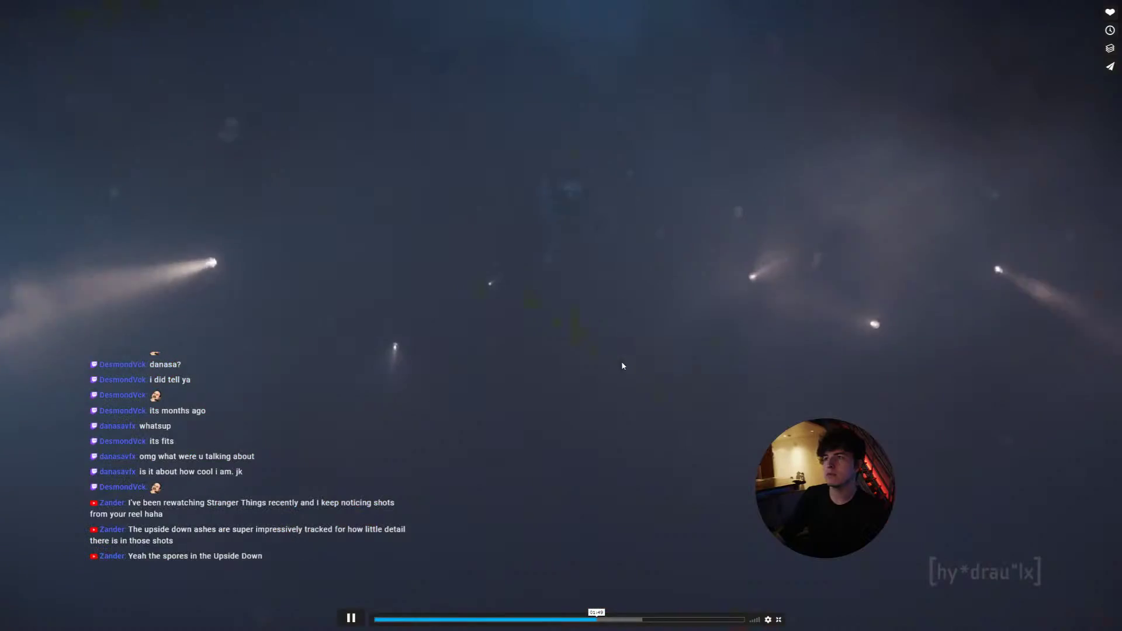
key("space")
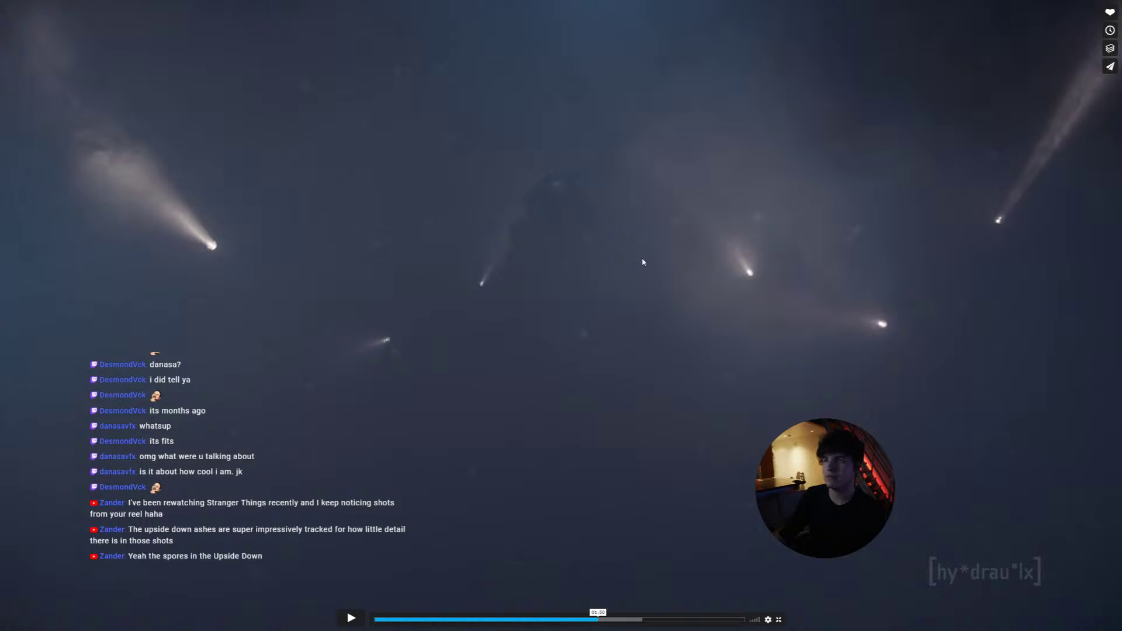
left_click(767, 301)
left_click(767, 301)
left_click(767, 301)
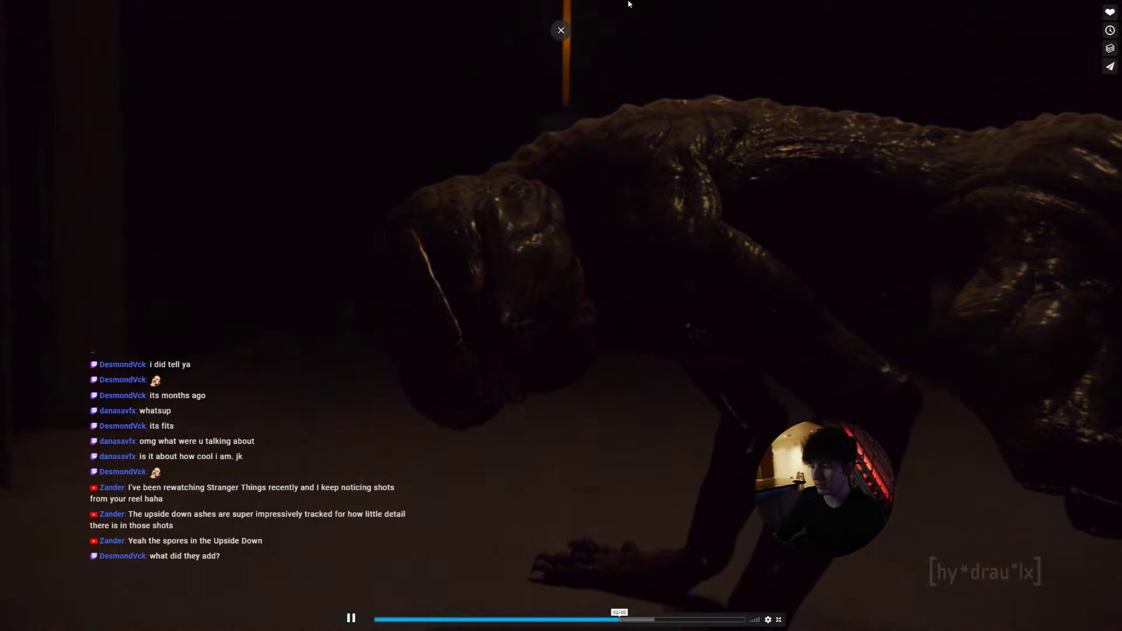
Step: Replay the flashlight shot from about 1:51, pausing on the helmet visor close-up before resuming
left_click_drag(612, 619, 599, 619)
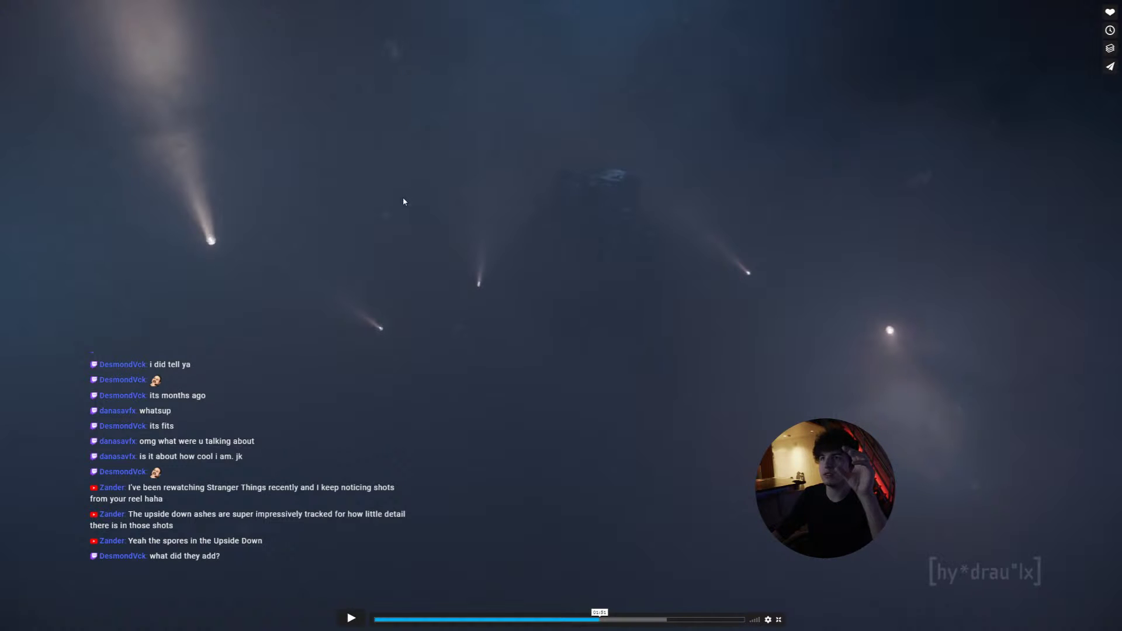
key("space")
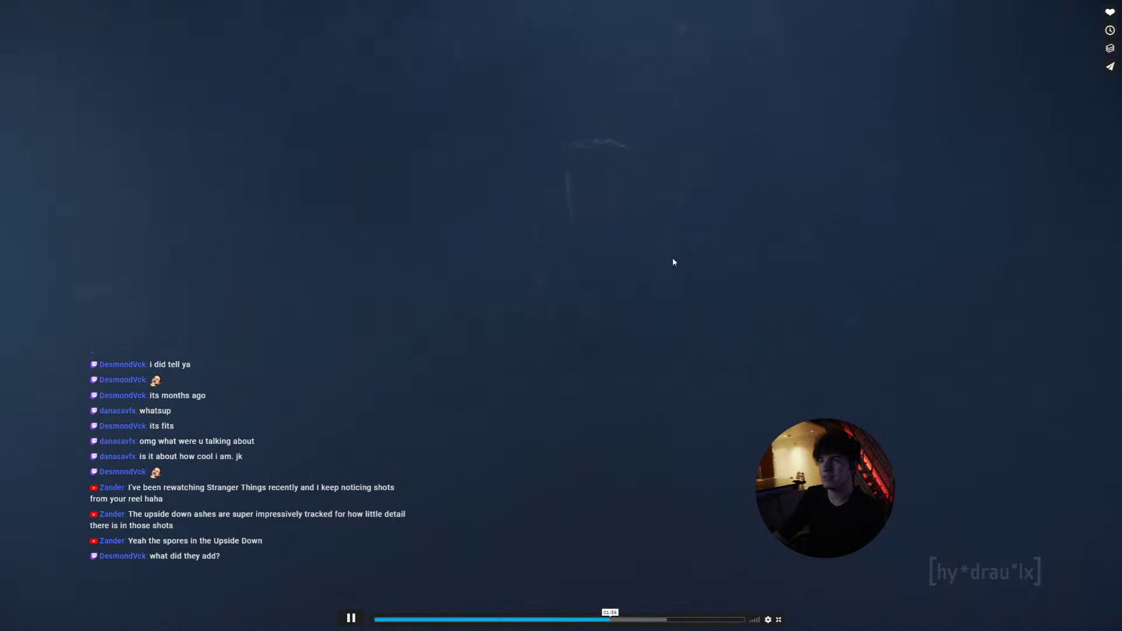
key("space")
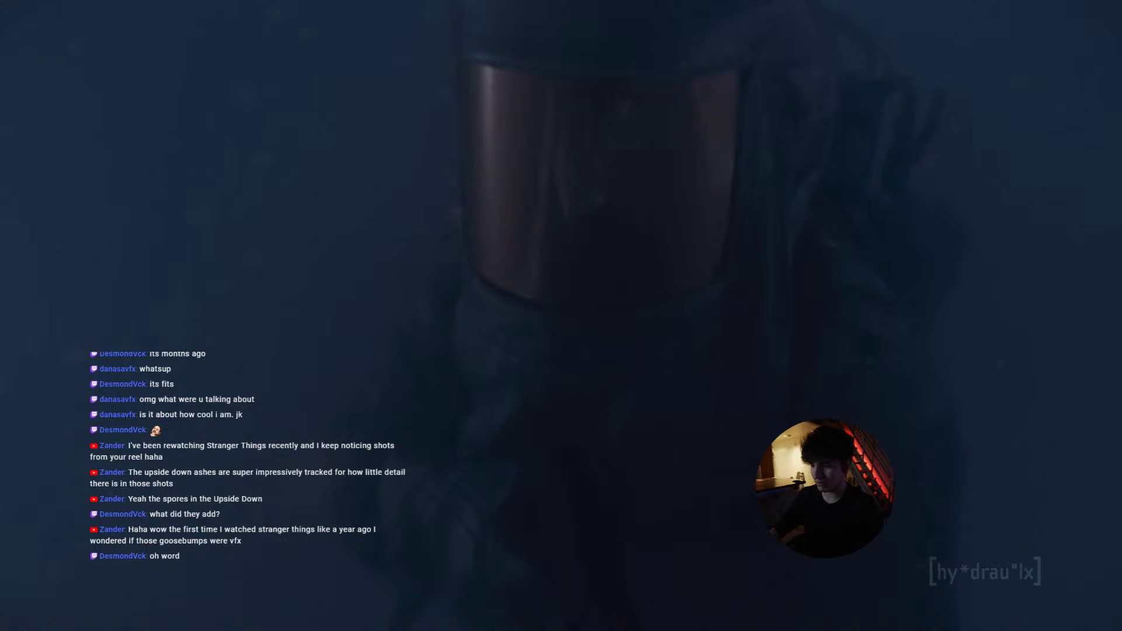
mouse_move(561, 23)
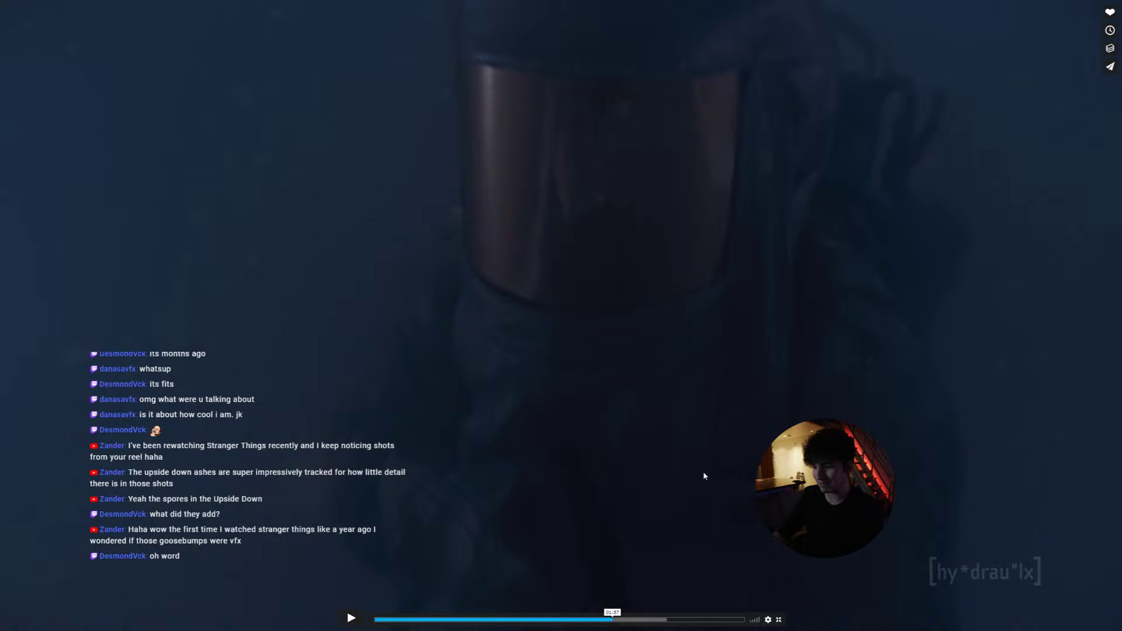
left_click(642, 458)
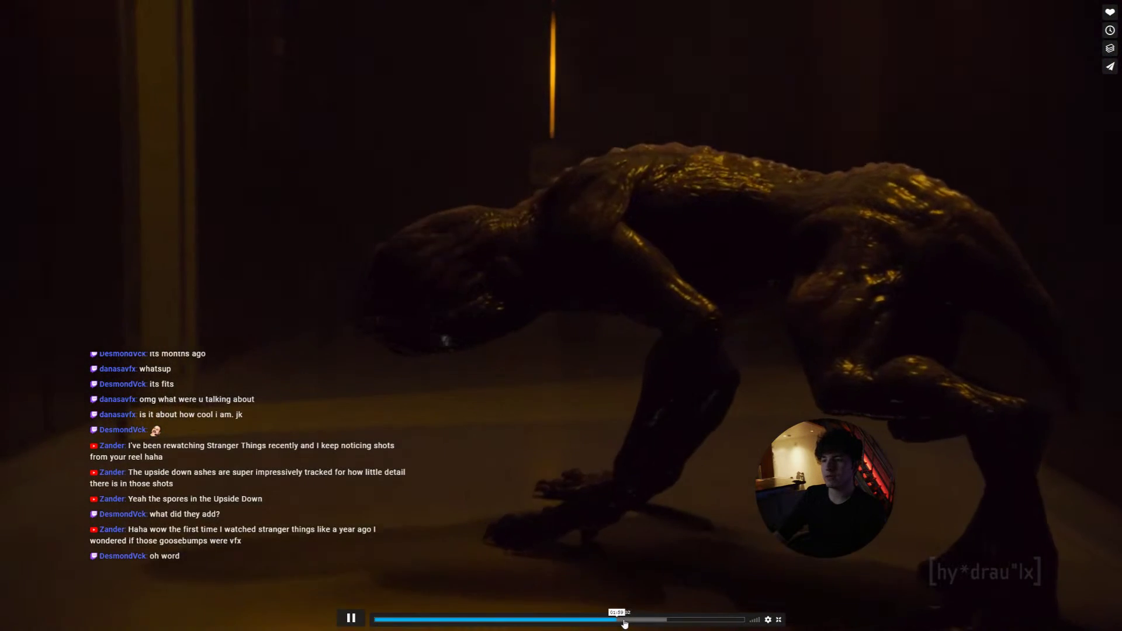
Step: Skip to the shot of spiders crawling over a hand at about 2:05, pause to examine it, and resume
mouse_move(615, 619)
left_mouse_down()
mouse_move(643, 615)
mouse_move(629, 618)
left_mouse_up()
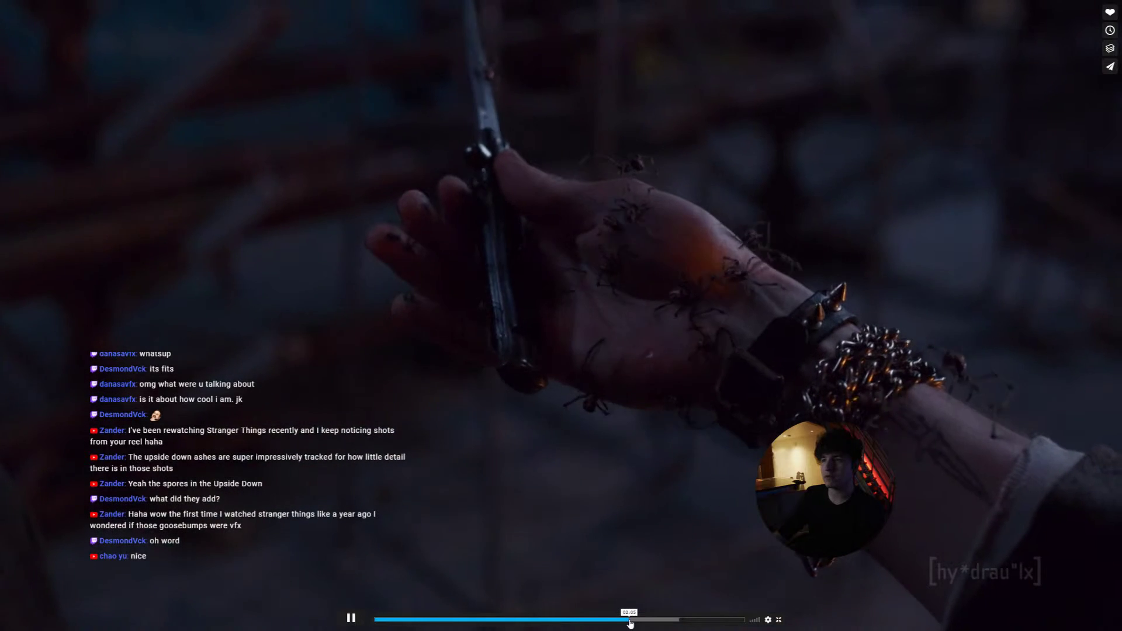
left_click(623, 208)
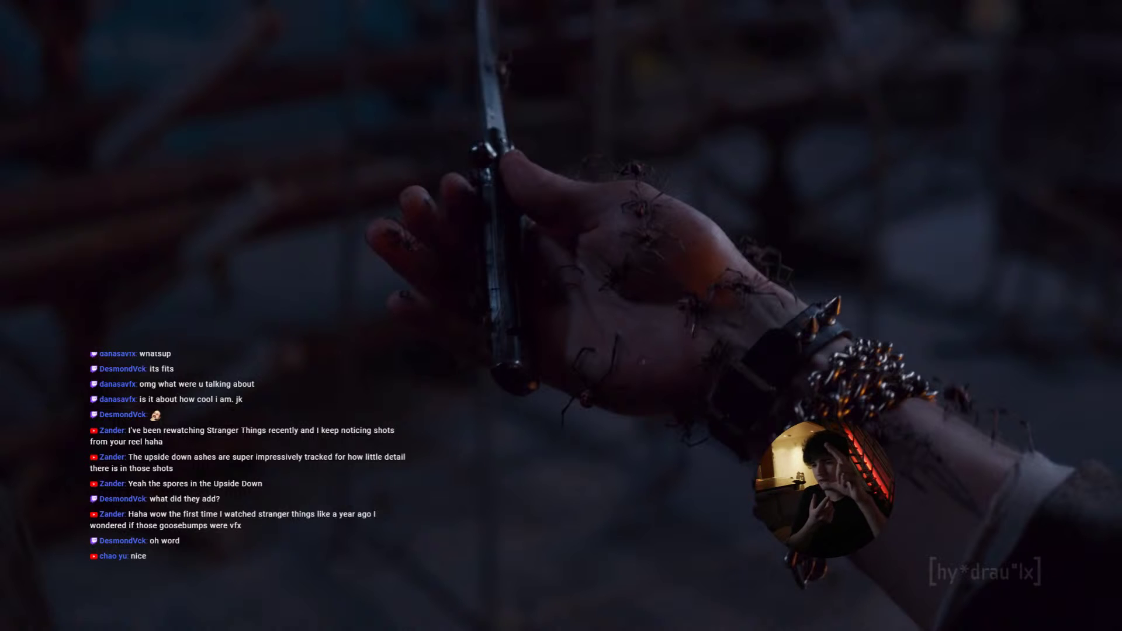
mouse_move(584, 317)
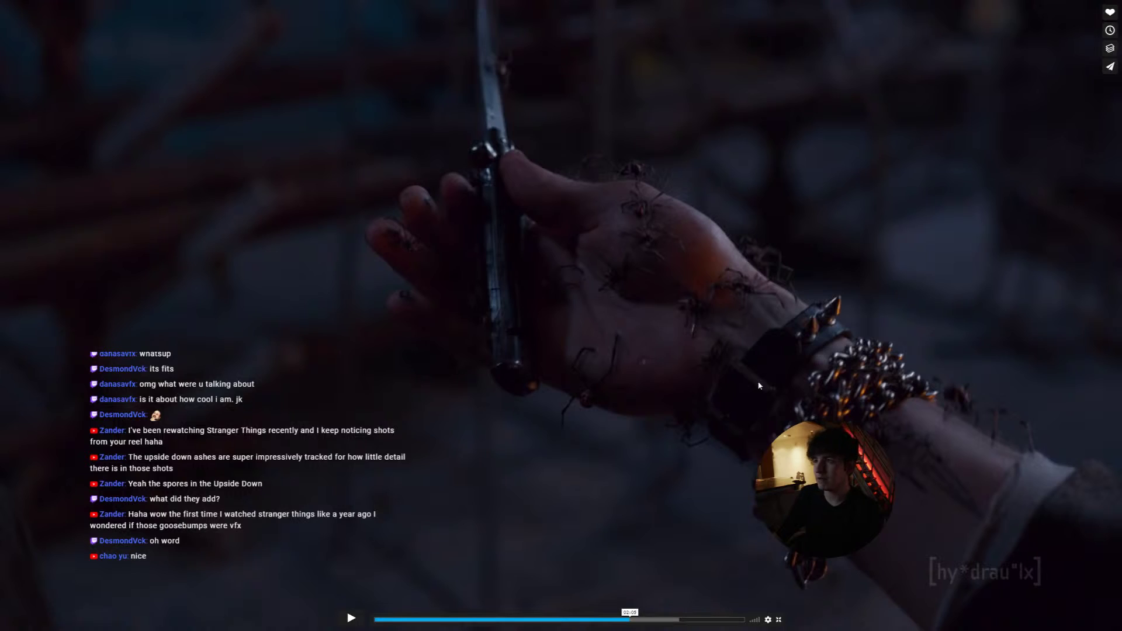
left_click(797, 387)
left_click(776, 373)
left_click(776, 374)
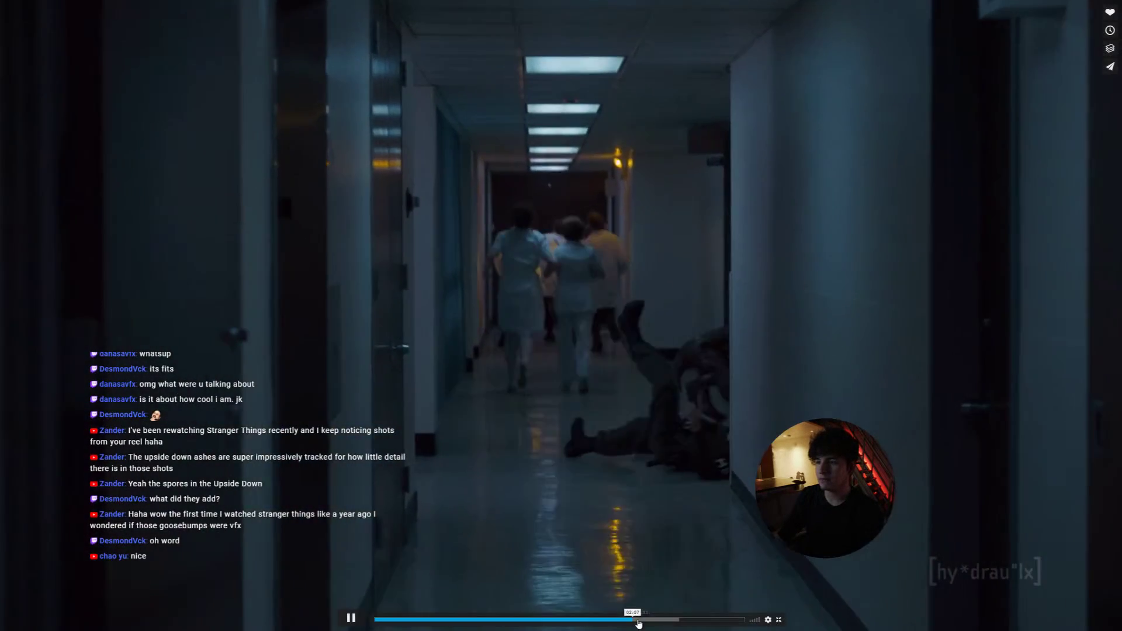
Step: Rewind to the start of the spider hand shot and examine its motion in short bursts of playback
left_click(623, 621)
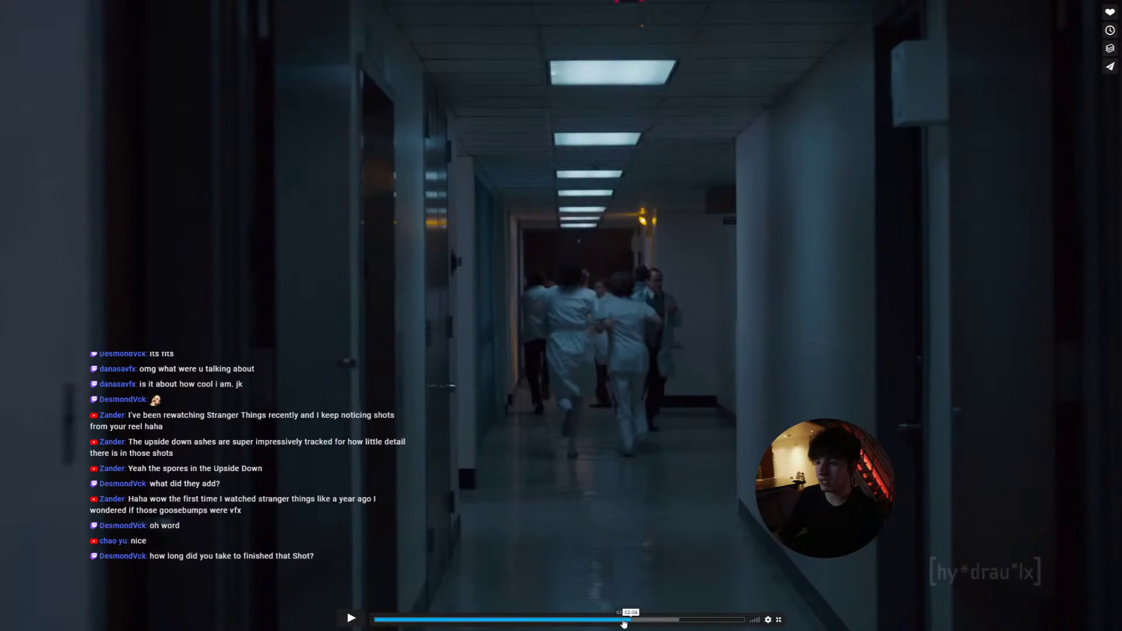
left_click(623, 620)
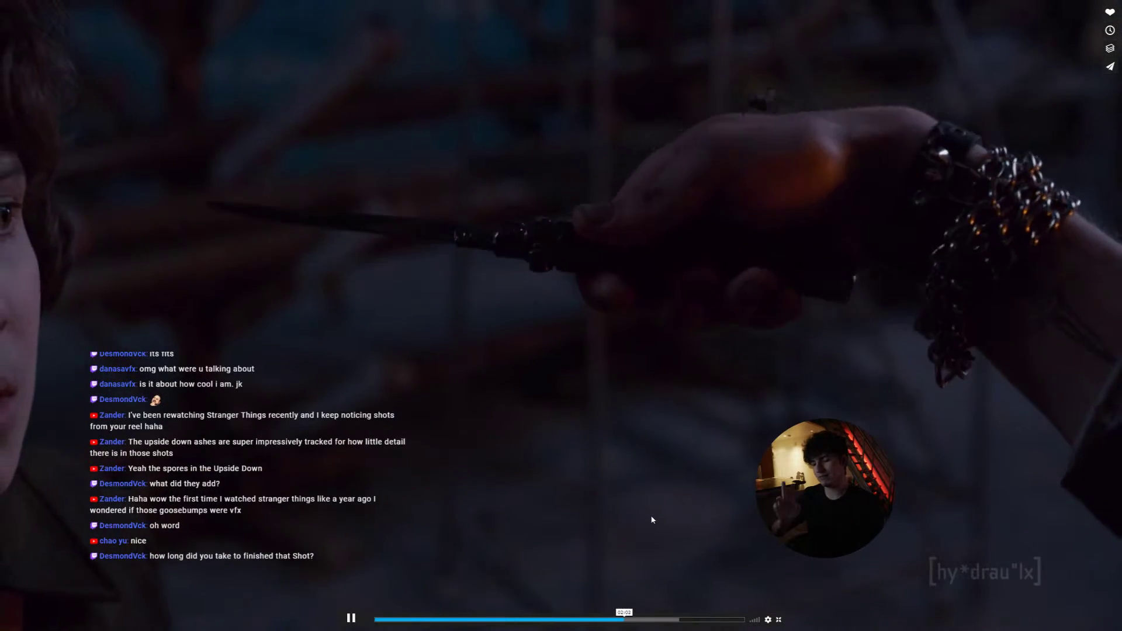
left_click(656, 488)
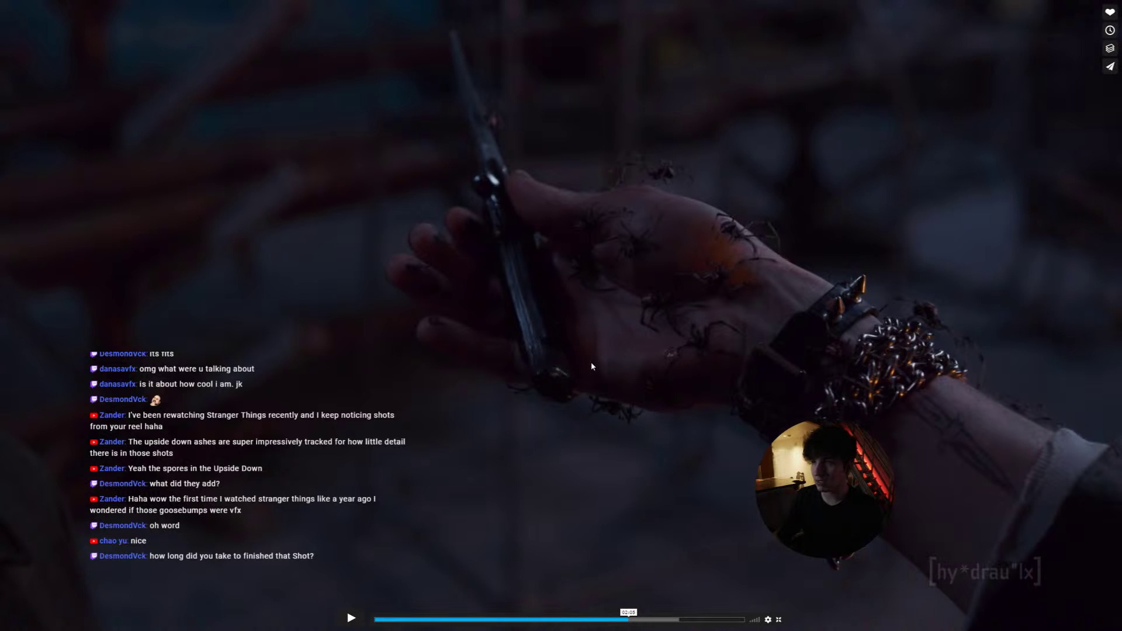
left_click(678, 356)
left_click(637, 344)
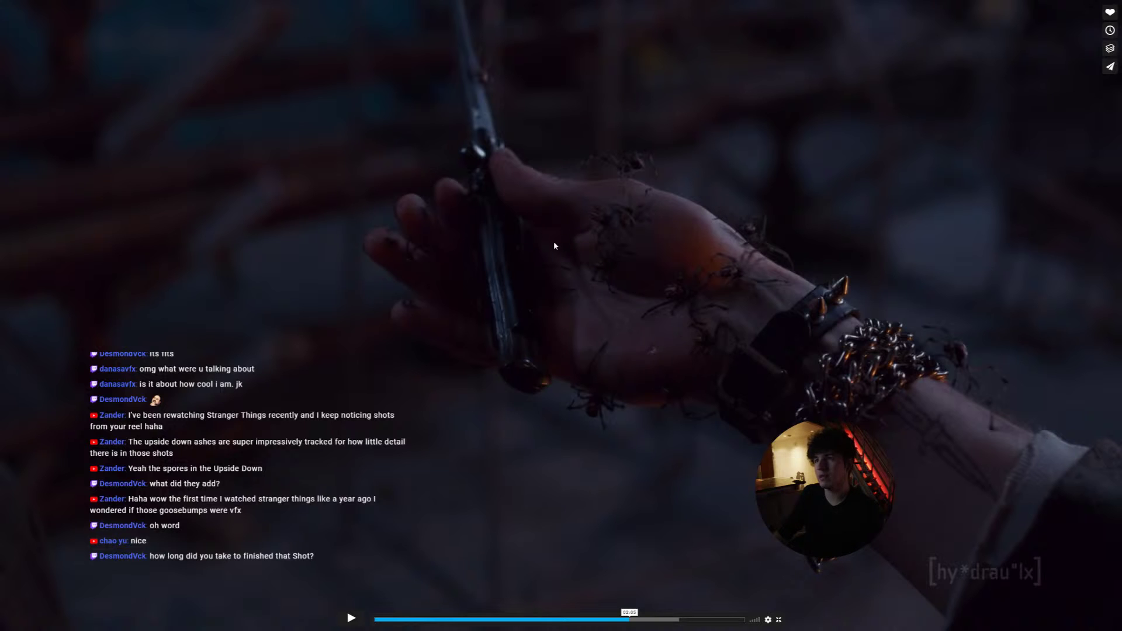
left_click(636, 285)
left_click(592, 293)
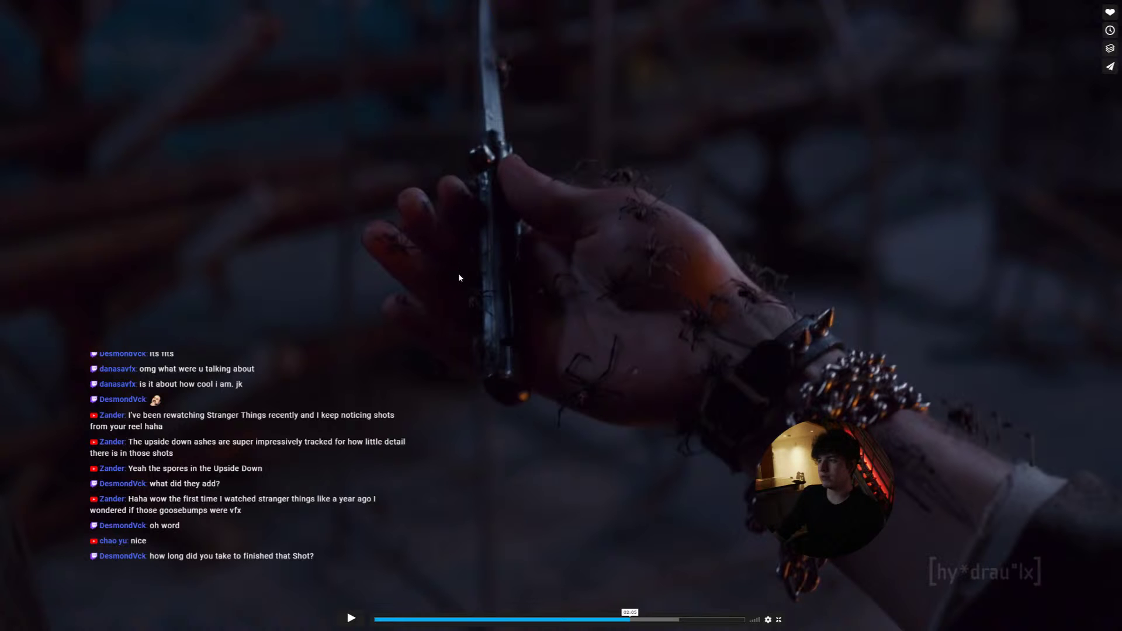
left_click(645, 321)
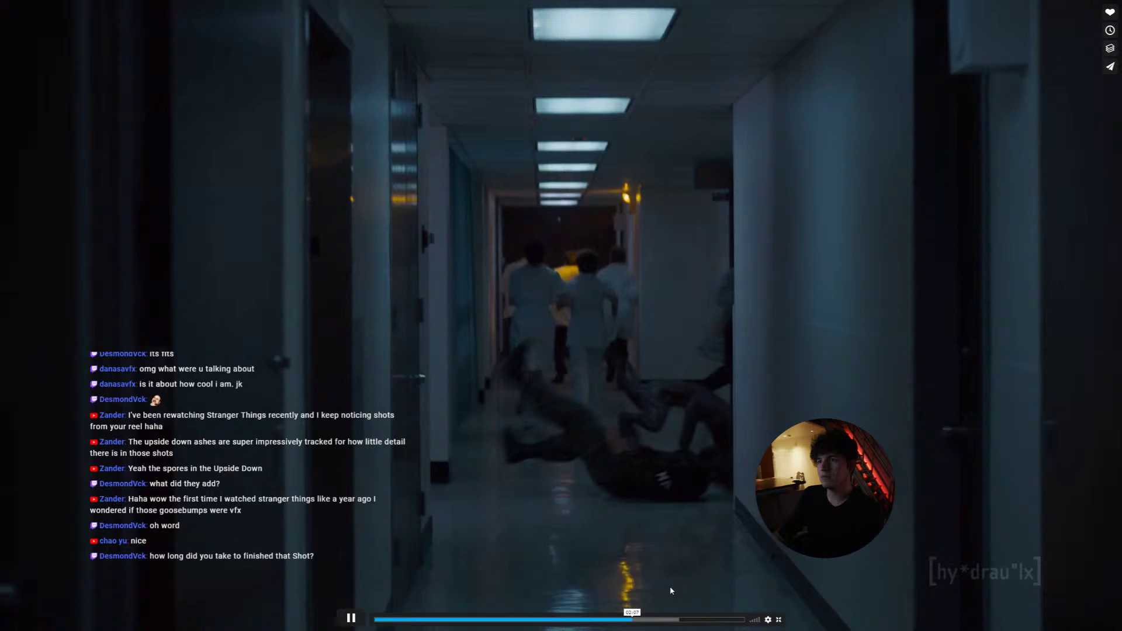
Step: Skip back in the reel to the helmet visor shot at about 0:26 and examine it by pausing and resuming playback
left_click_drag(632, 619, 404, 623)
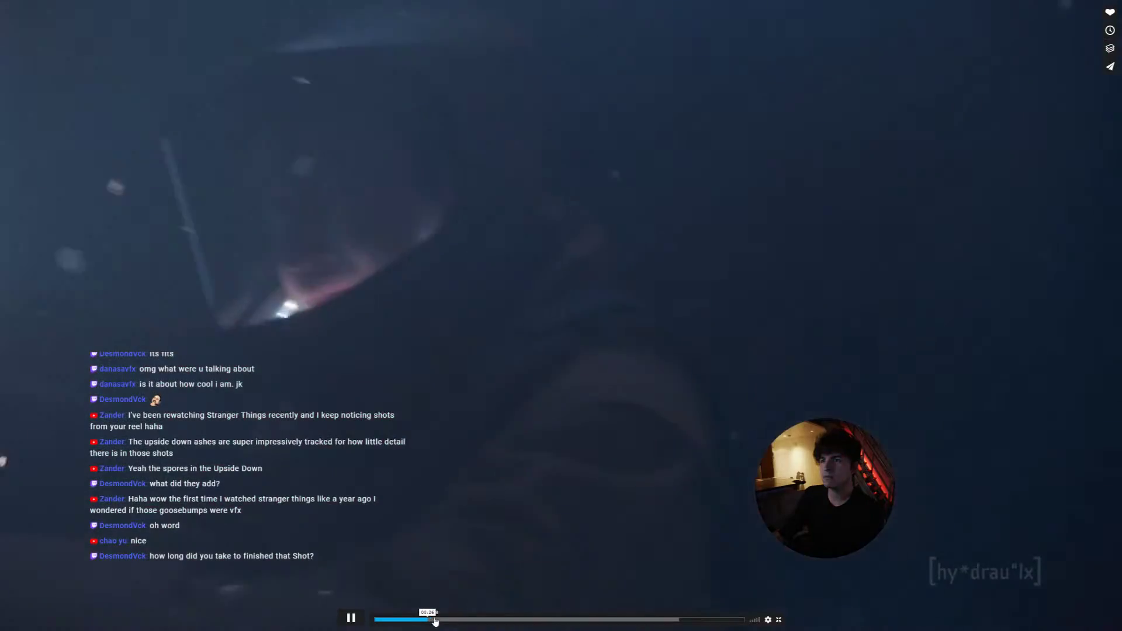
left_click(537, 270)
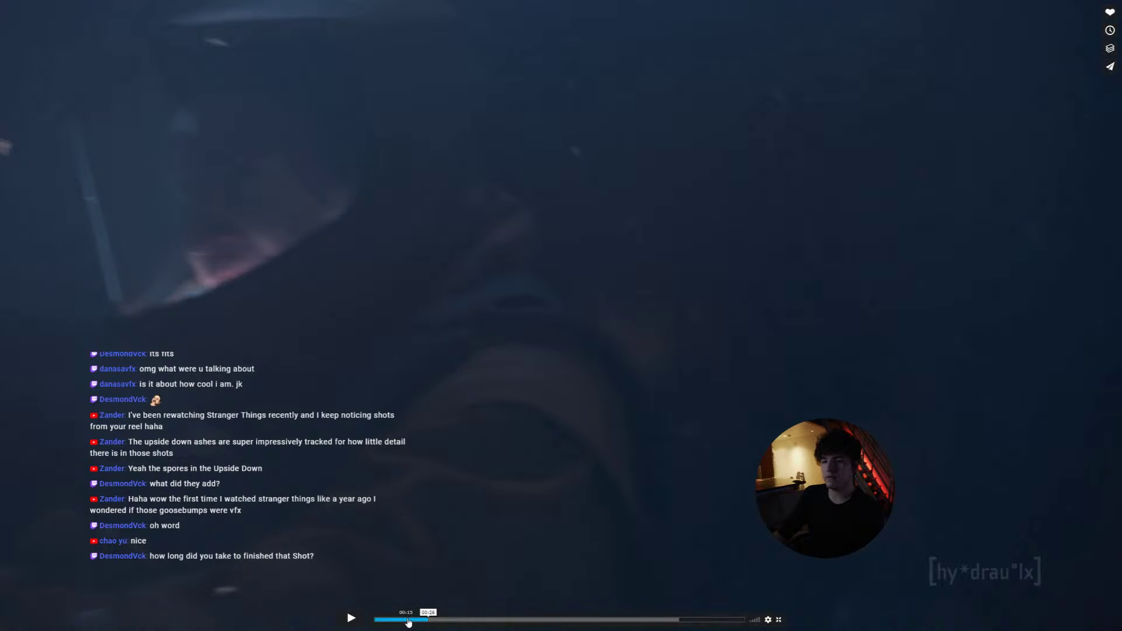
key("space")
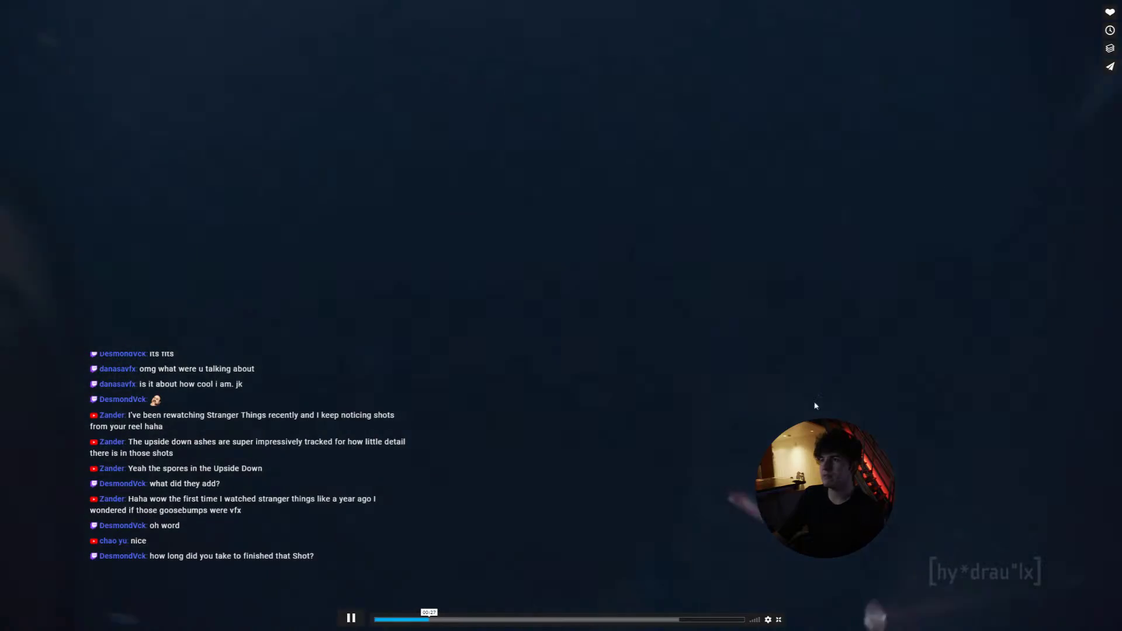
left_click(589, 321)
key("space")
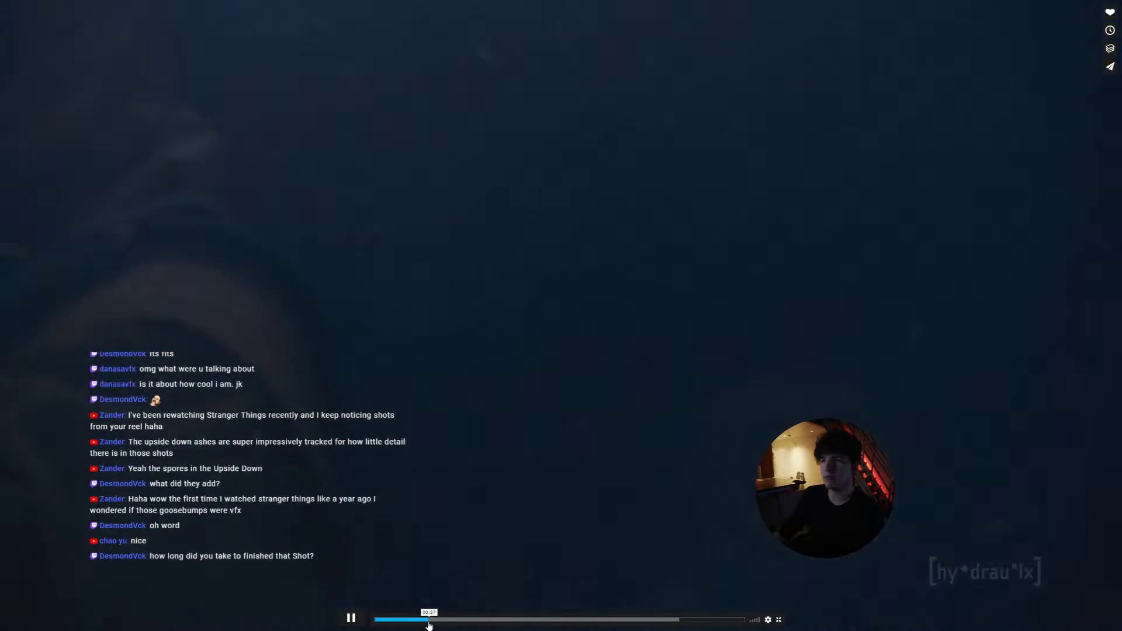
Step: Replay the reel from about 0:27, pausing on the Ferris wheel cabin shot, and exit full screen to switch back to Maya
left_click(428, 620)
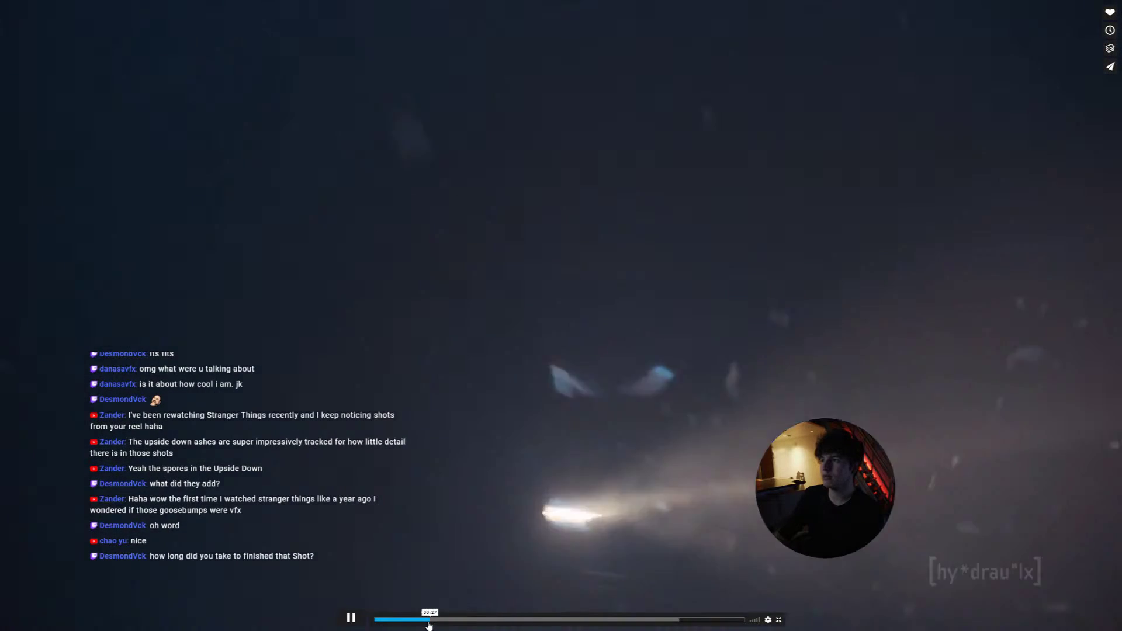
left_click(590, 523)
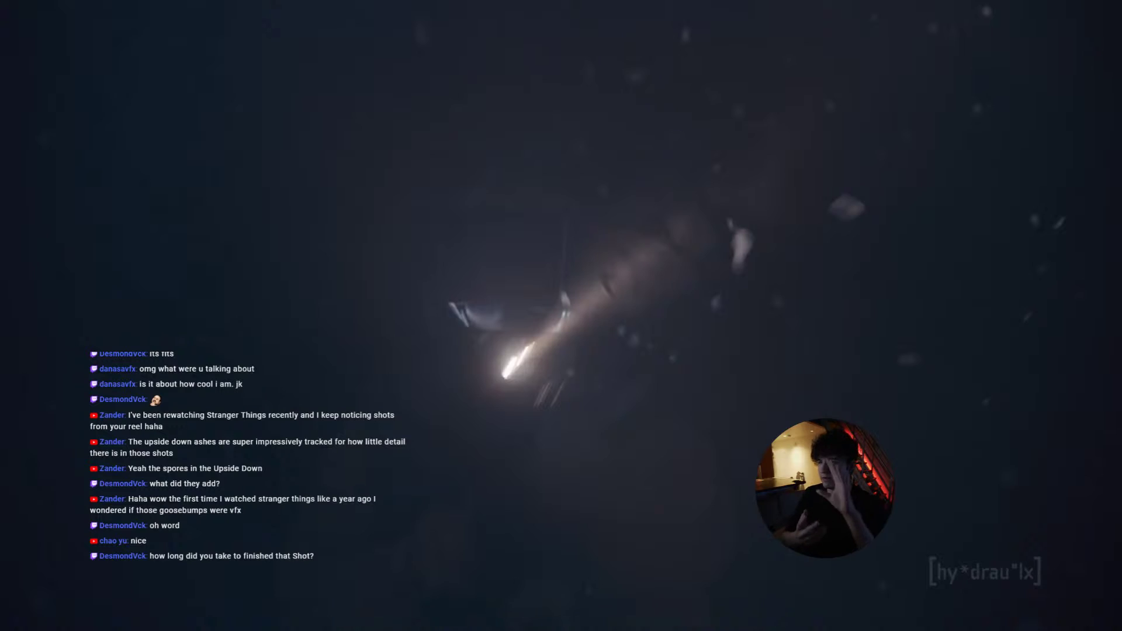
left_click(692, 306)
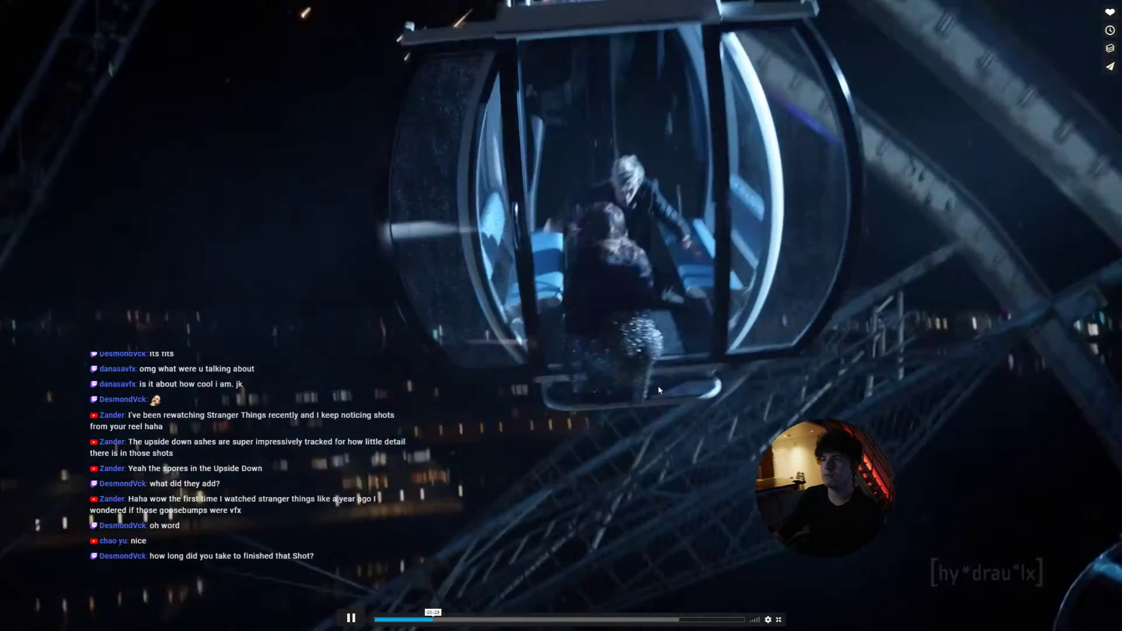
left_click(666, 393)
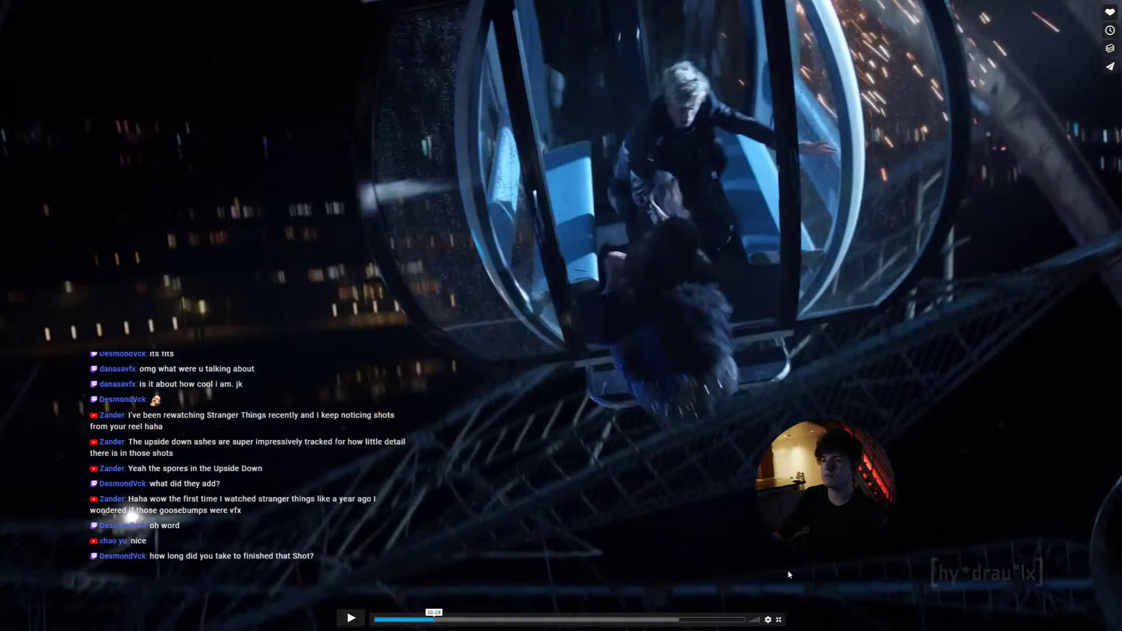
left_click(780, 621)
key("alt+Tab")
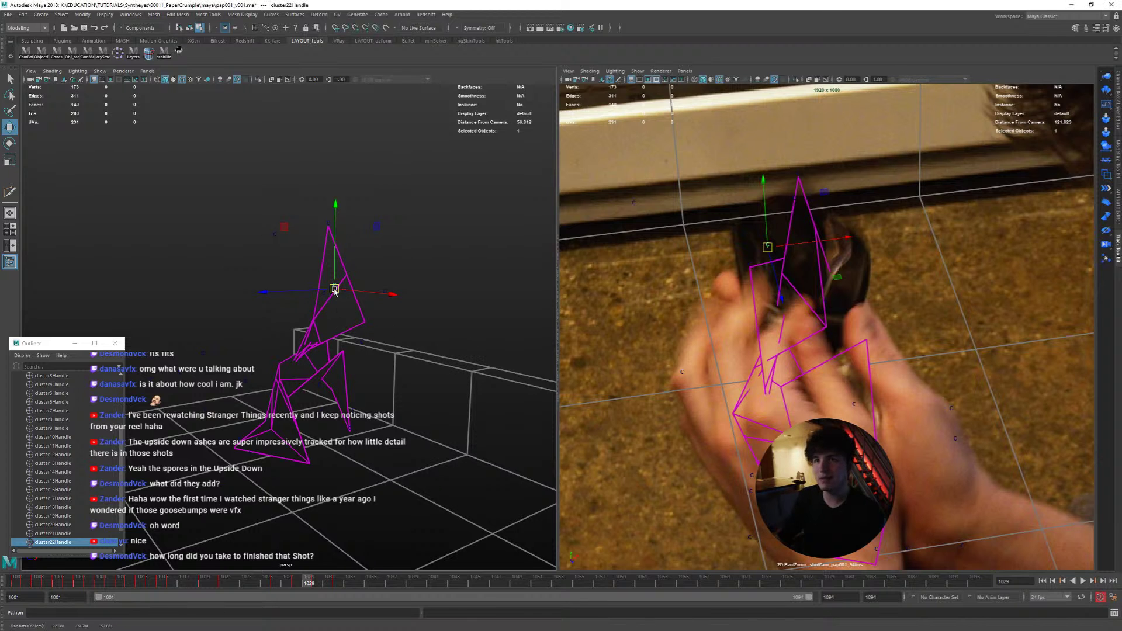
Step: Review the paper mesh animation from frame 1001 in the perspective and camera views by scrubbing and replaying it
right_click_drag(332, 351, 397, 378, "alt")
left_click_drag(397, 379, 356, 482, "alt")
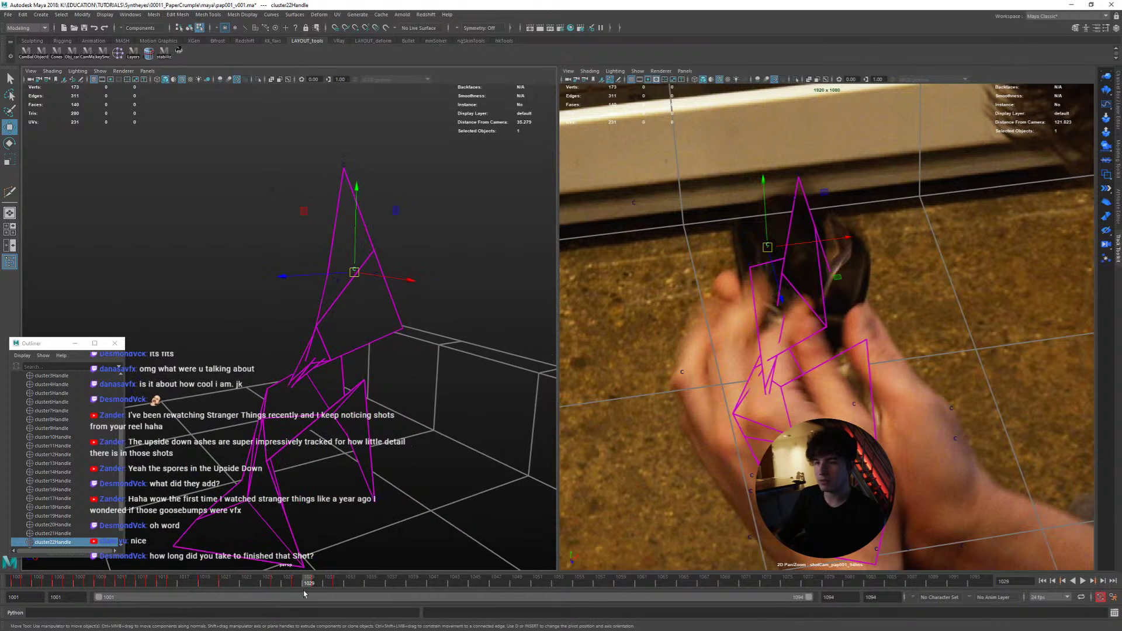
left_click_drag(318, 582, 16, 582)
left_click_drag(408, 433, 243, 482, "alt")
key("alt+v")
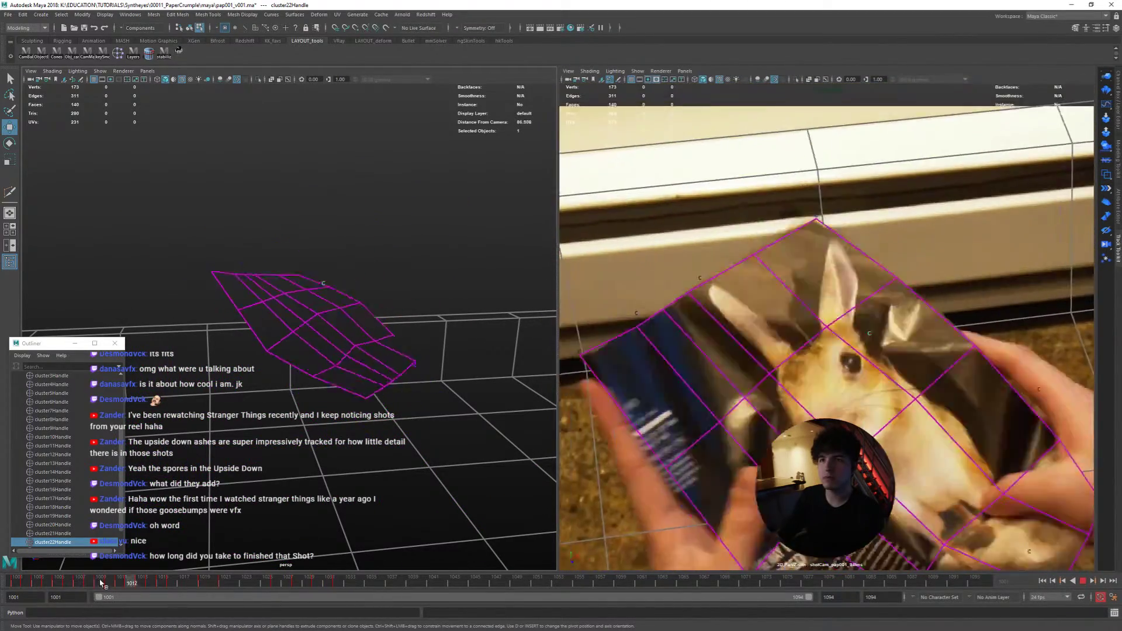
left_click_drag(101, 583, 15, 576)
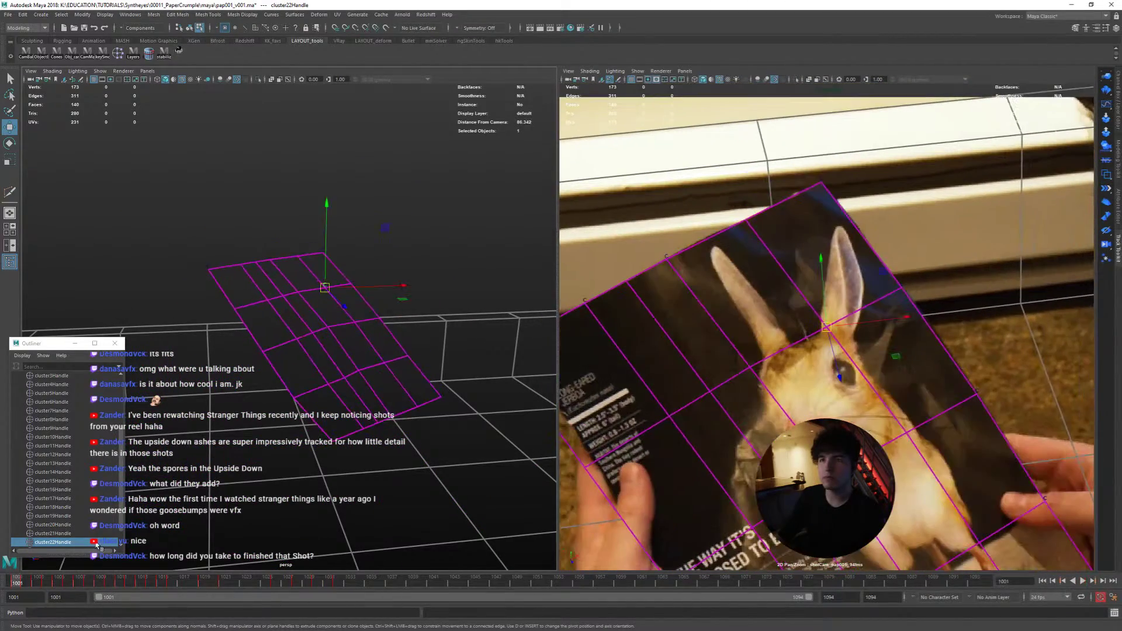
right_click_drag(345, 358, 468, 371, "alt")
left_click_drag(468, 371, 448, 376, "alt")
middle_click_drag(448, 375, 452, 394, "alt")
left_click_drag(424, 392, 403, 368, "alt")
key("alt+v")
left_click_drag(73, 583, 2, 595)
Step: Create a cluster from the short mesh edge beside the rabbit's head at frame 1001
right_click_drag(741, 383, 737, 359)
left_click(727, 391)
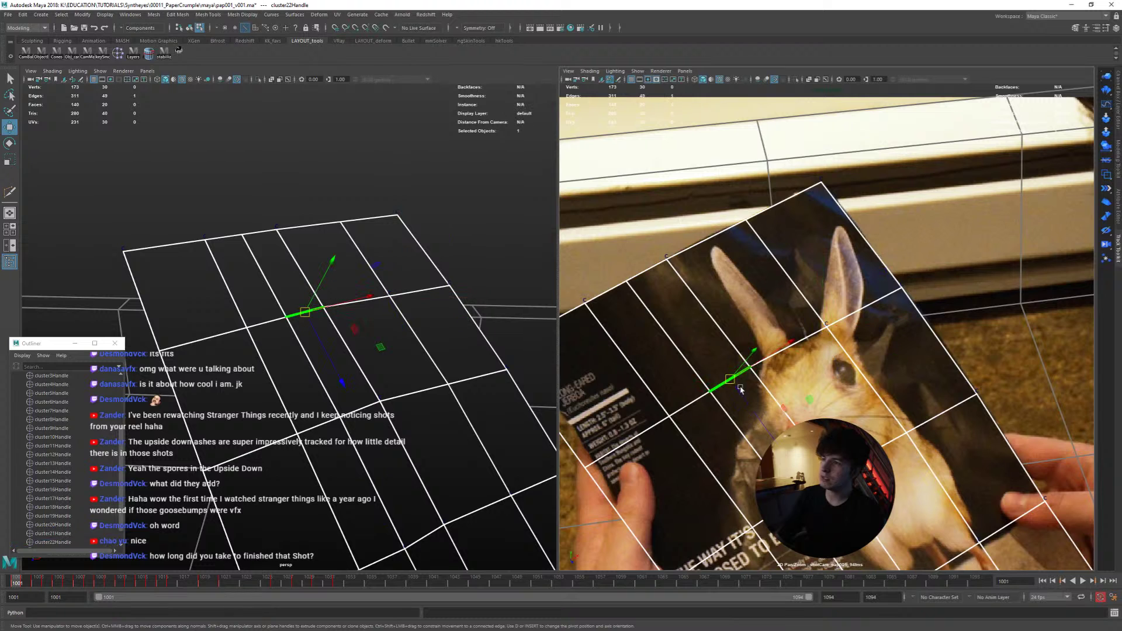
key("space")
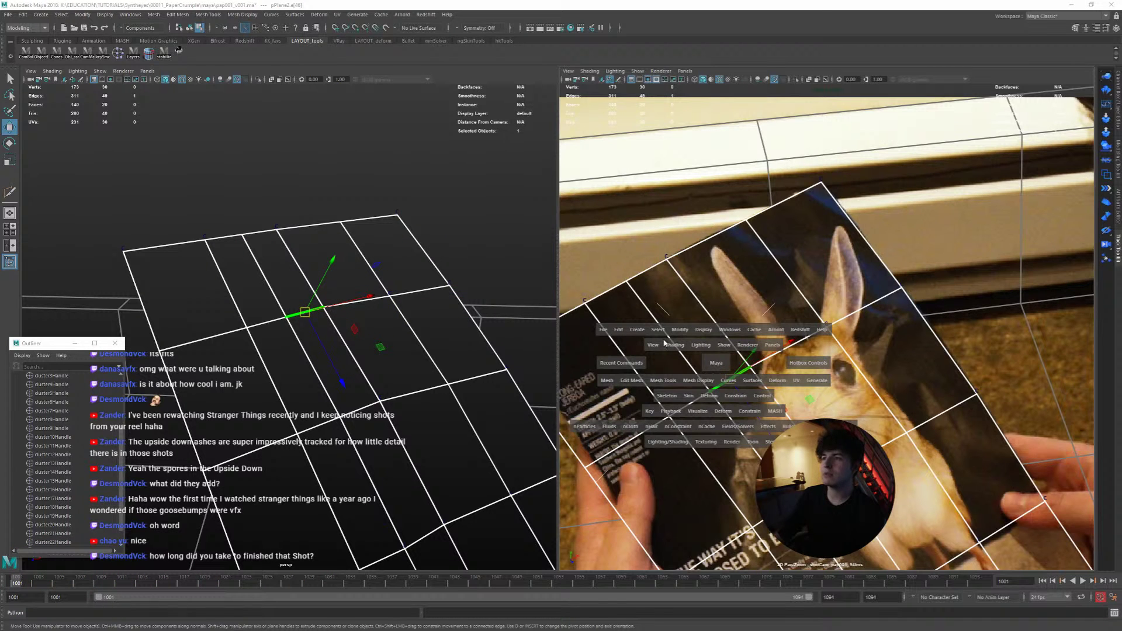
left_click_drag(710, 403, 727, 260)
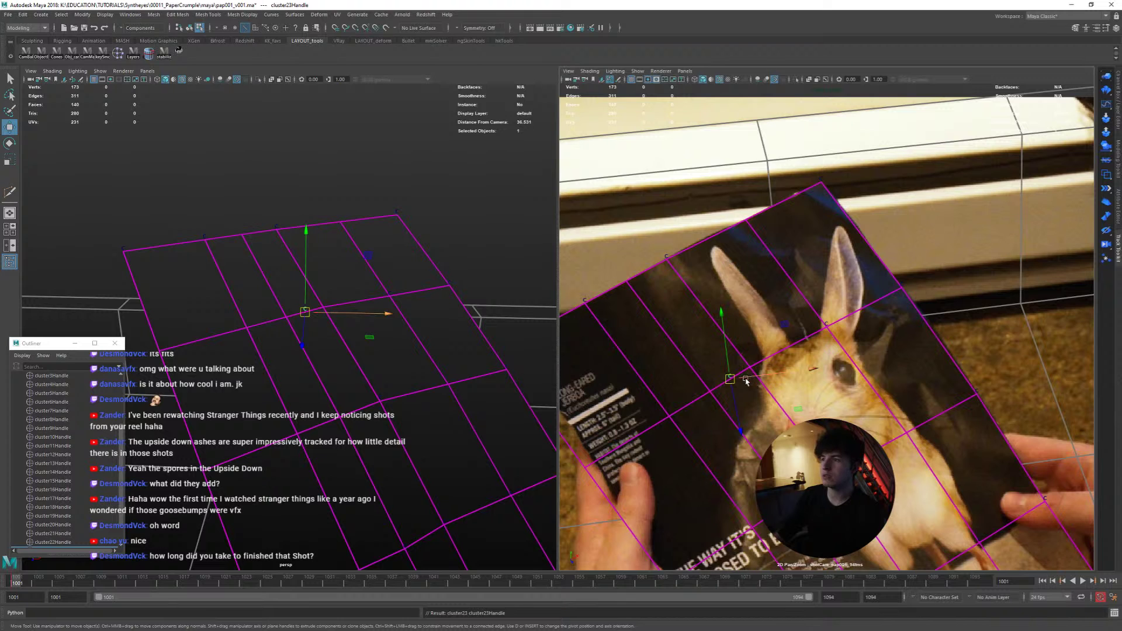
Step: Stabilize the enlarged shot camera view on the mesh vertex beside the rabbit's forehead and reselect the new cluster handle
right_click_drag(750, 362, 731, 352)
key("space")
left_click(178, 51)
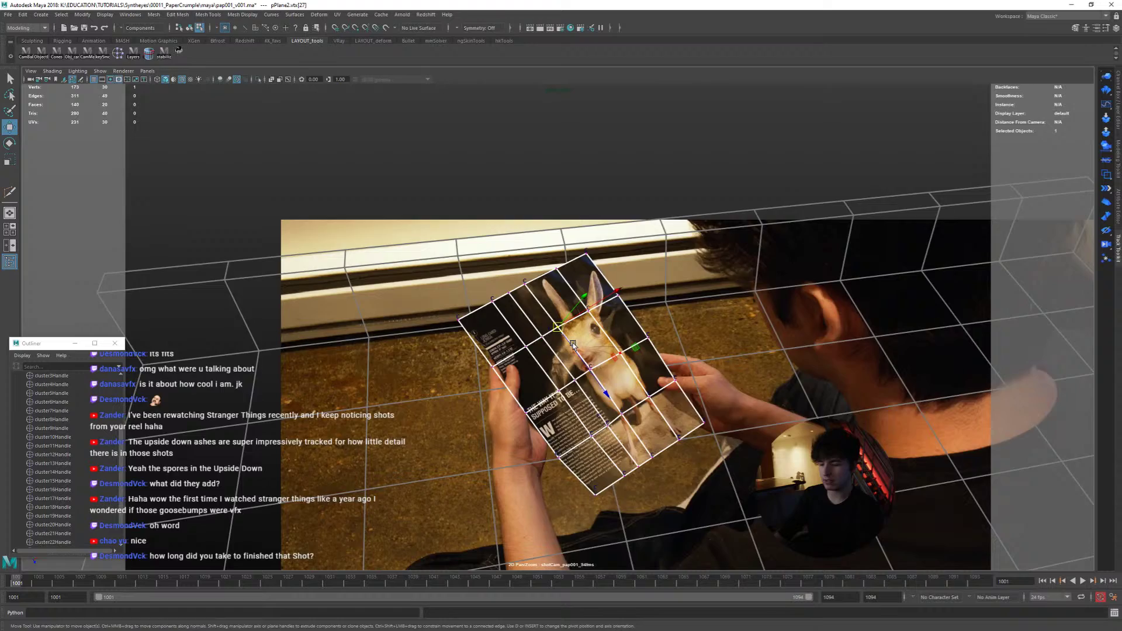
right_click_drag(573, 344, 778, 383, "alt")
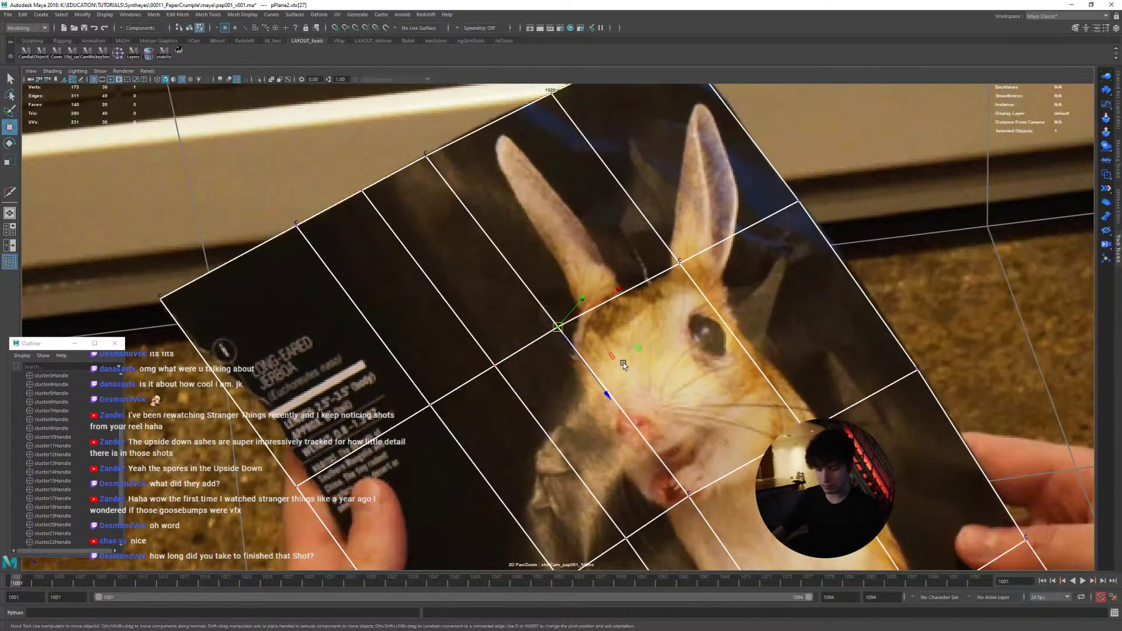
right_click_drag(530, 352, 534, 348)
left_click_drag(572, 360, 574, 362)
key("q")
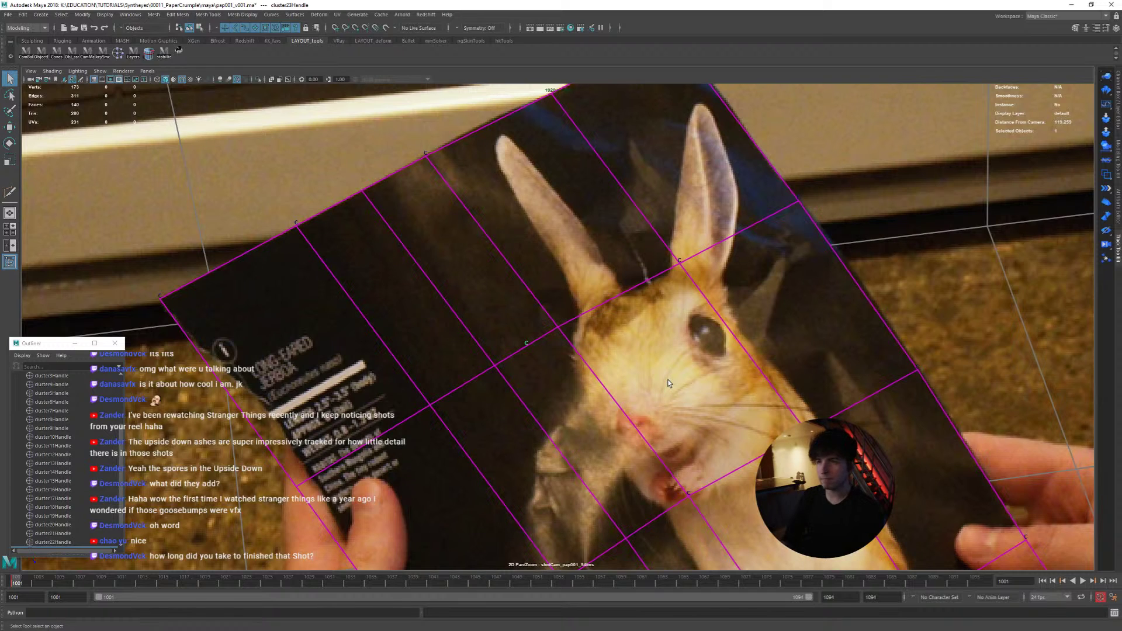
Step: Key the new cluster's translation at frame 1001 and advance to frame 1011, checking the mesh against the page
key("alt+period")
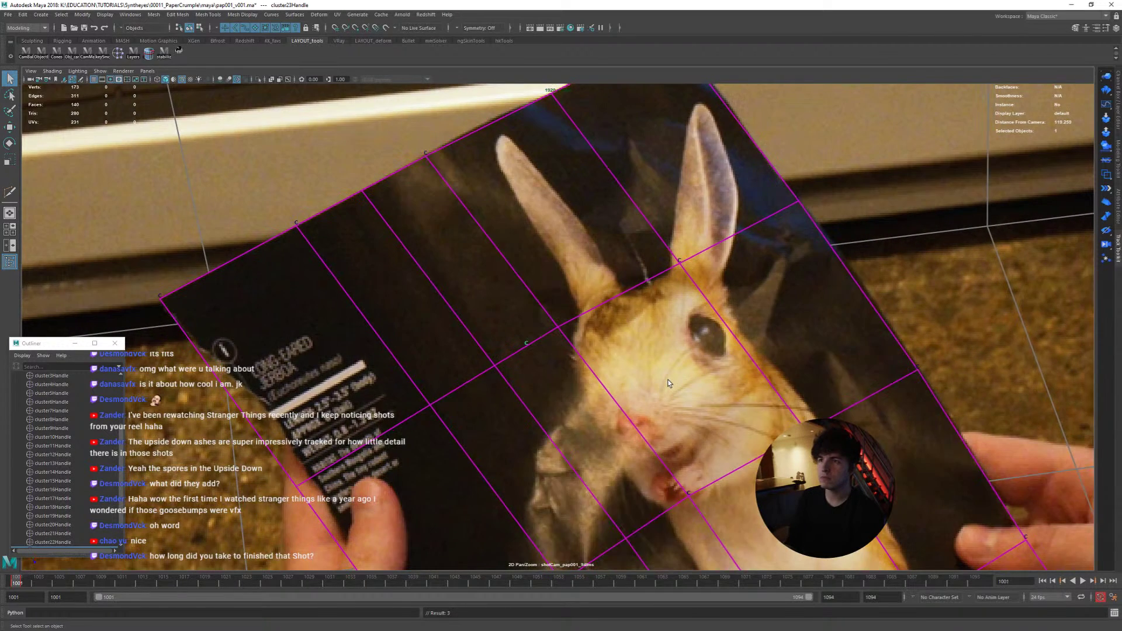
key("alt+period")
key("alt+period")
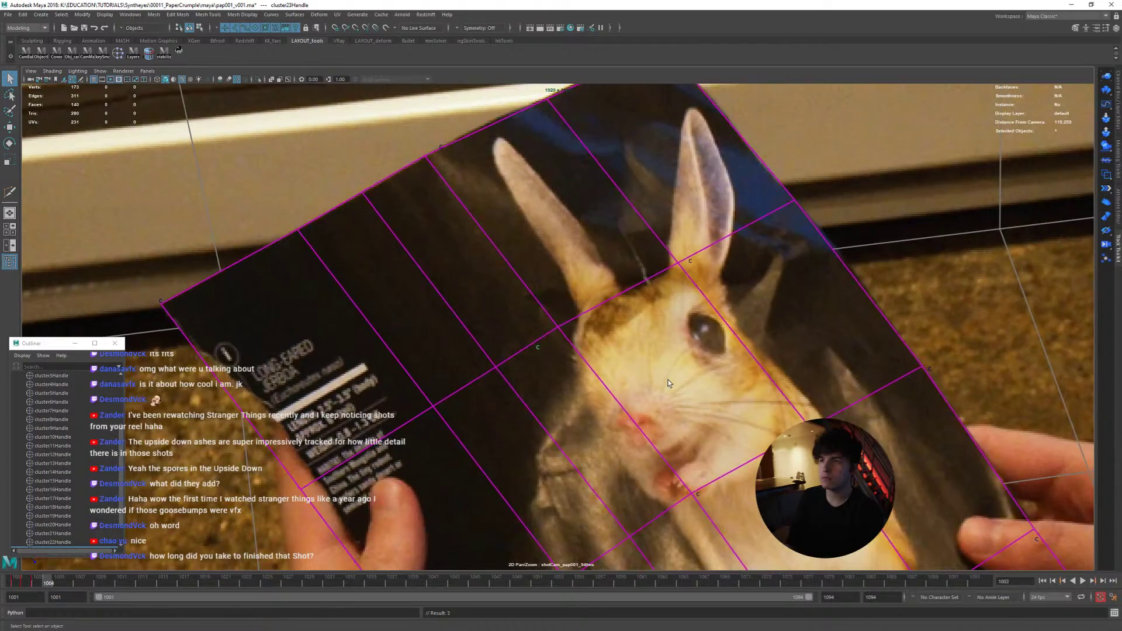
key("alt+period")
key("alt+period")
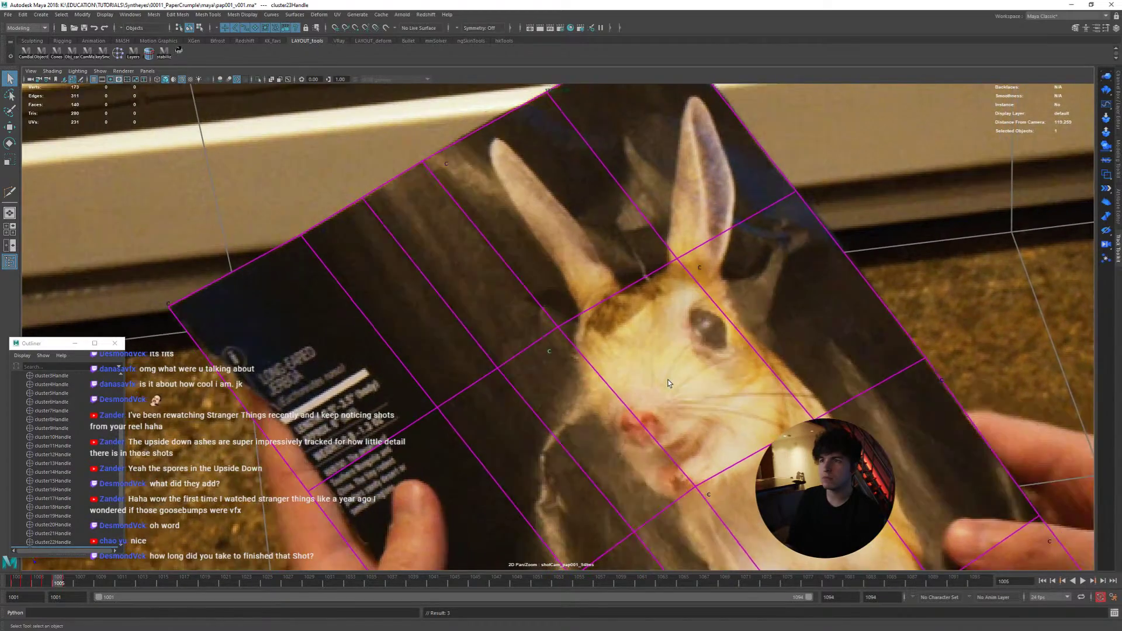
key("alt+period")
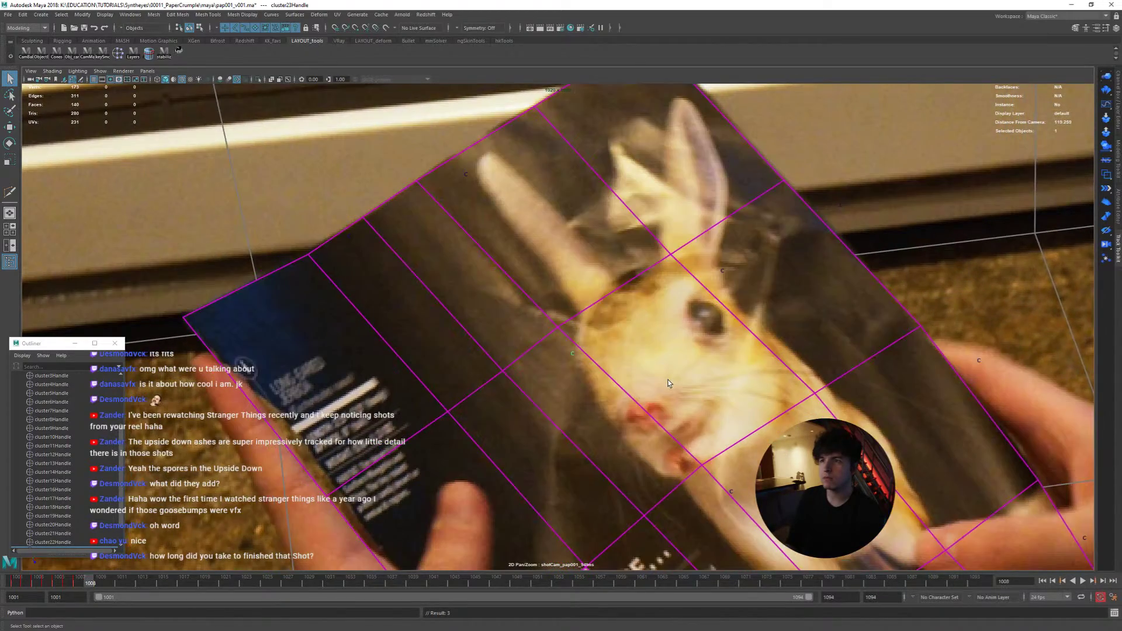
key("alt+period")
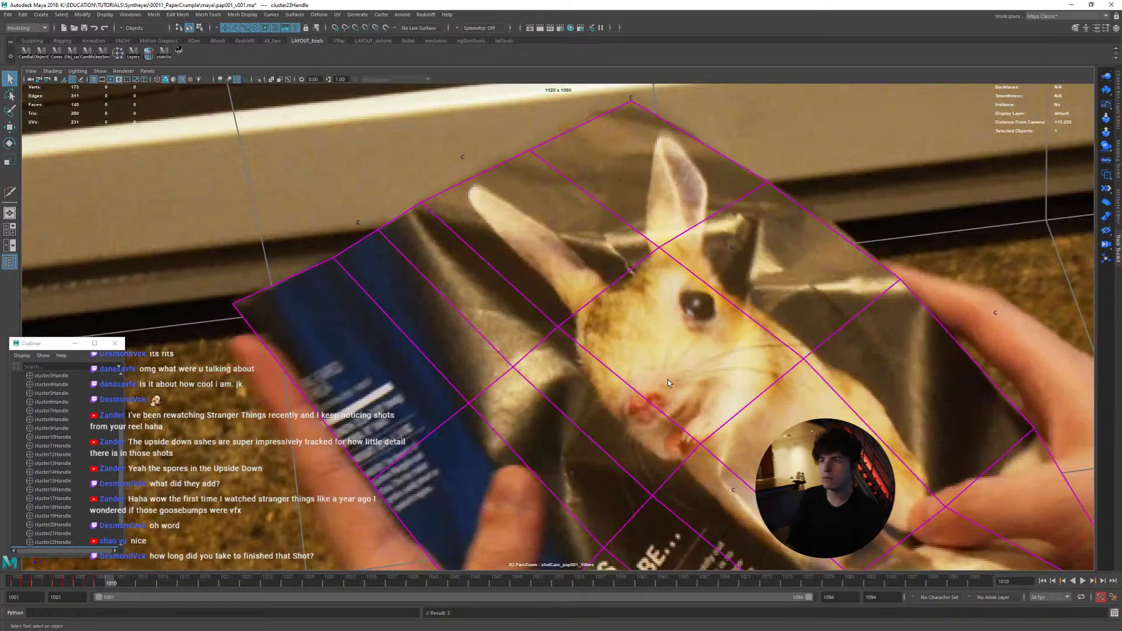
key("alt+period")
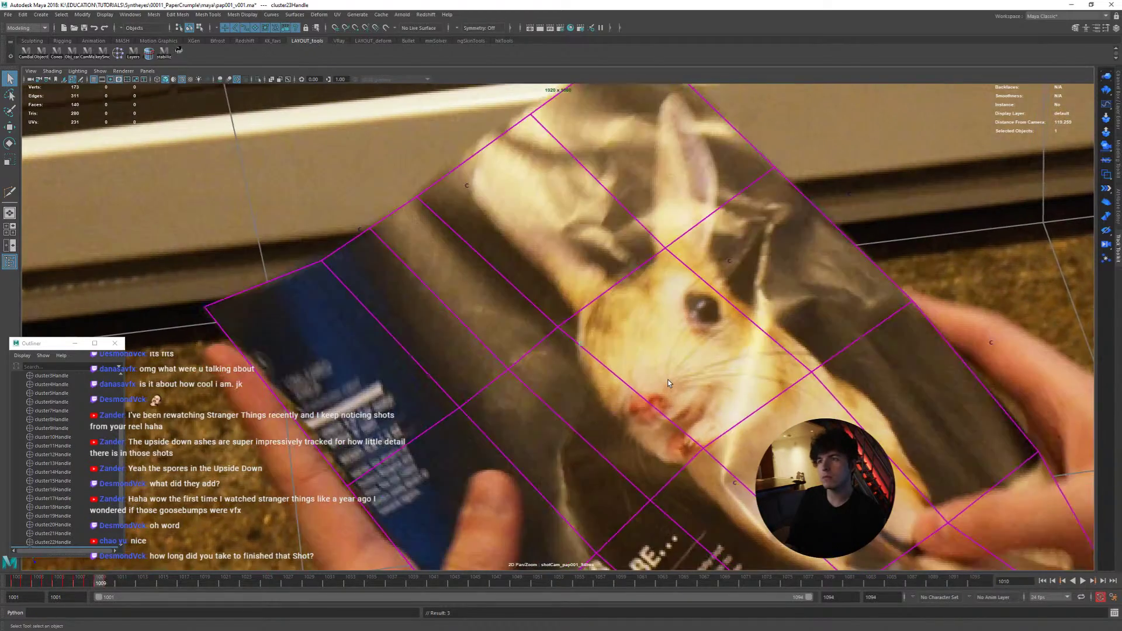
key("alt+period")
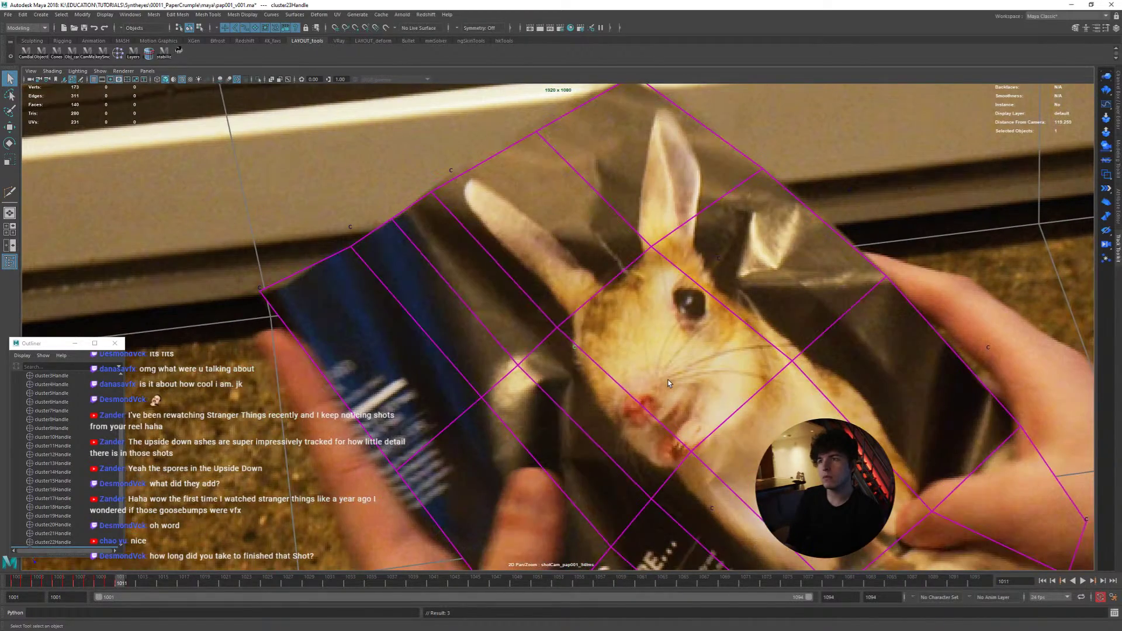
Step: Compare frames 1010, 1011 and 1012 back and forth to examine how the mesh edges follow the page
key("alt+comma")
key("alt+period")
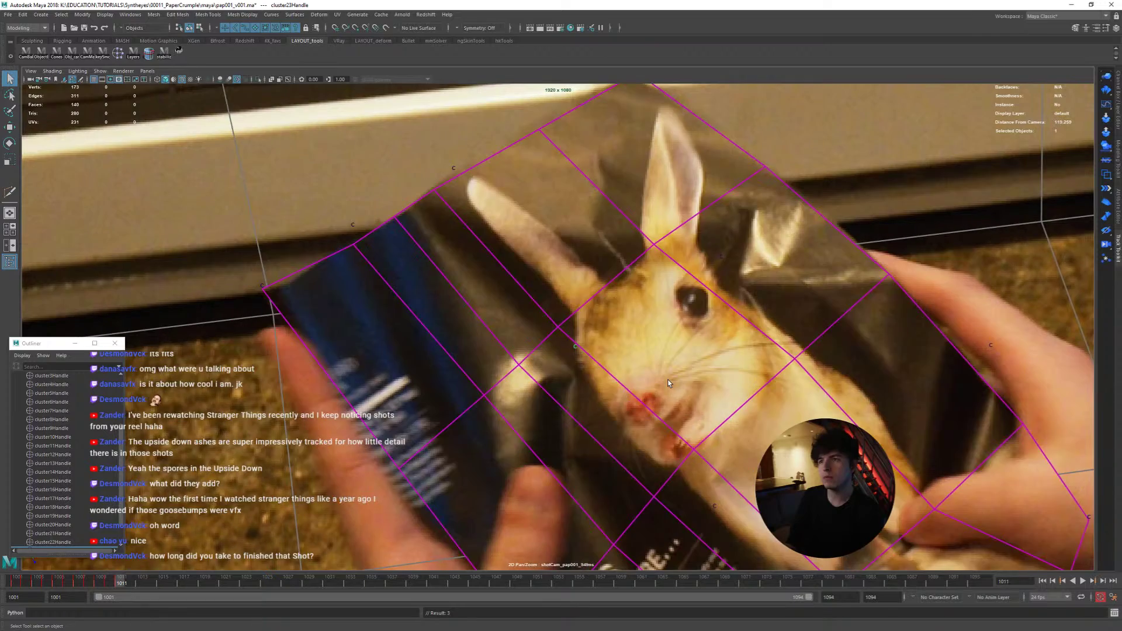
key("alt+comma")
key("alt+period")
key("alt+comma")
key("alt+period")
key("alt+comma")
key("alt+period")
key("alt+period")
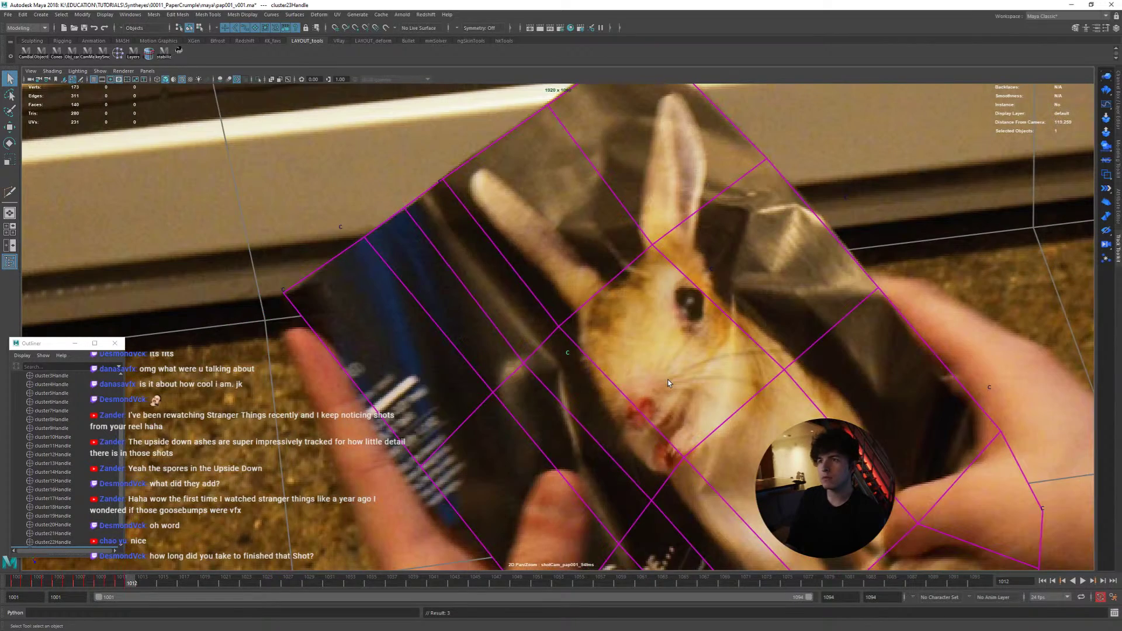
key("alt+comma")
key("alt+comma")
key("alt+period")
key("alt+period")
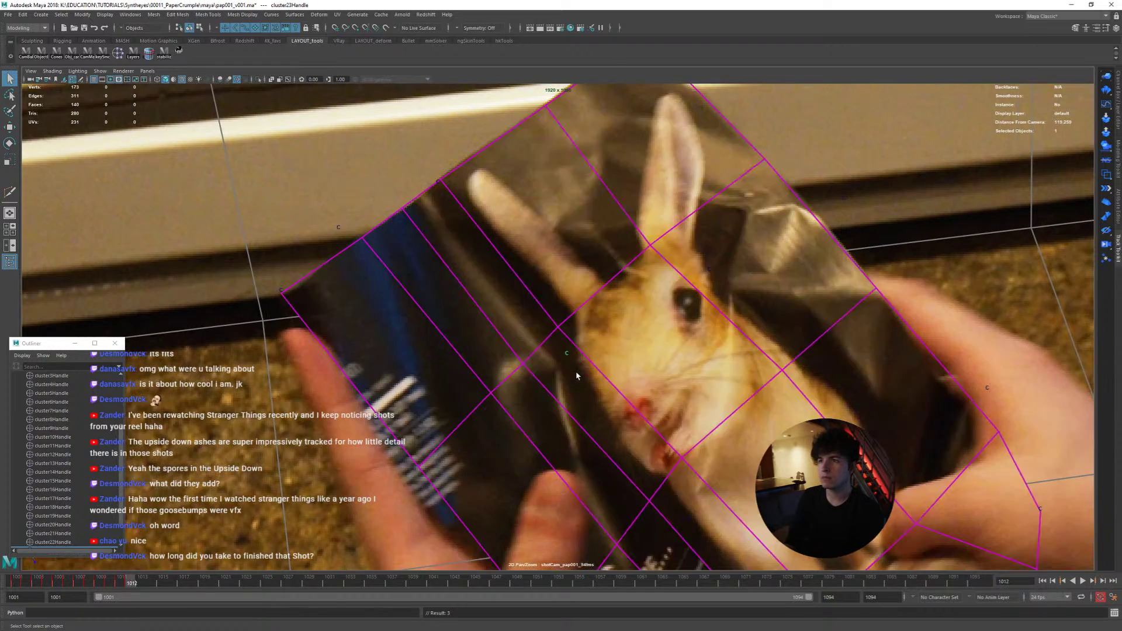
Step: Adjust the new cluster's position at frame 1014 to follow the page fold, comparing it with the neighbouring frames
key("alt+period")
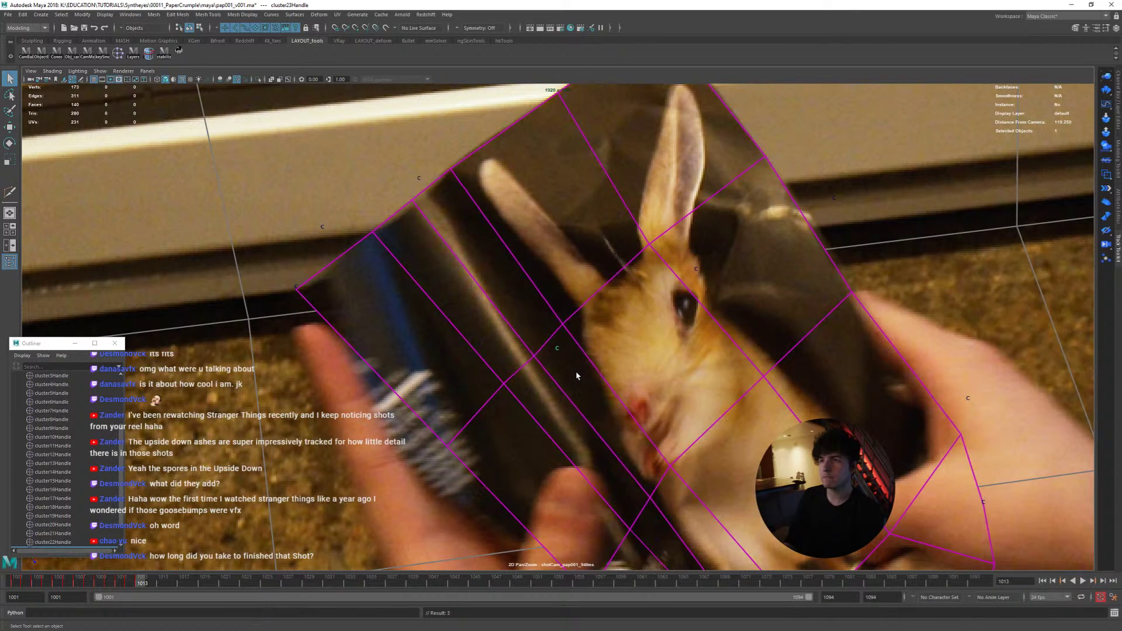
key("alt+comma")
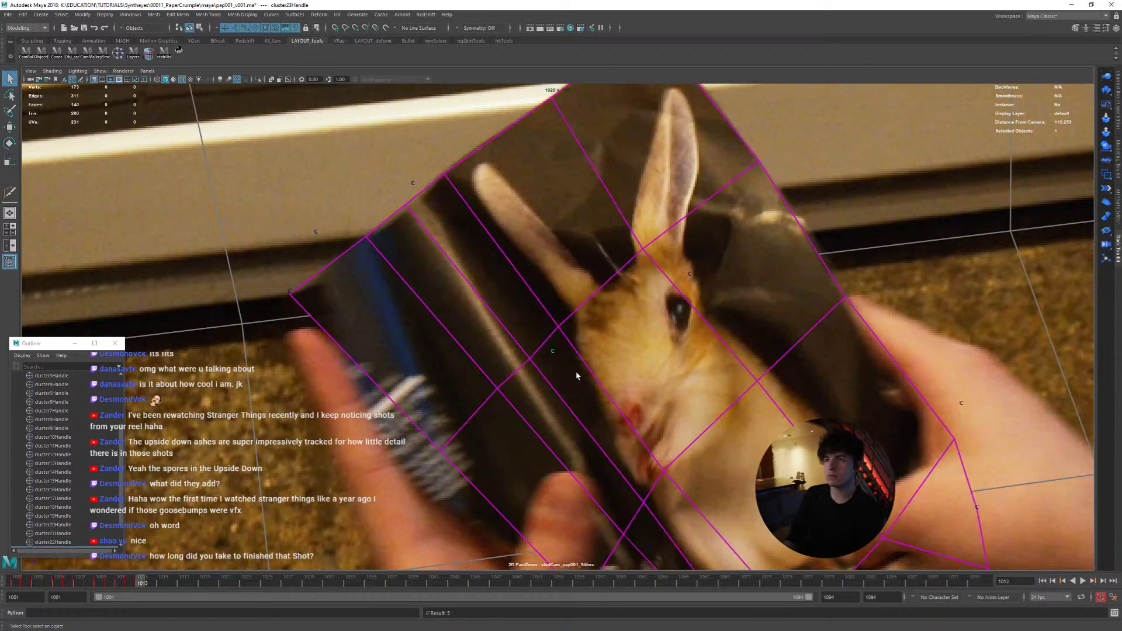
key("alt+period")
key("alt+period")
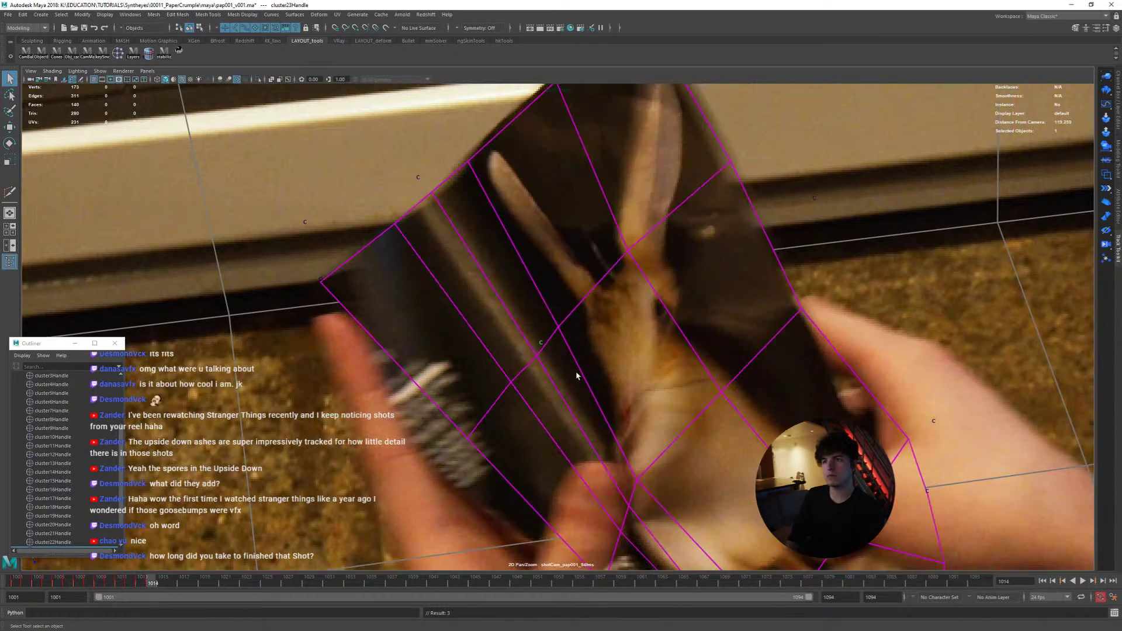
key("w")
middle_click_drag(609, 456, 622, 445)
key("alt+comma")
key("alt+period")
key("alt+comma")
key("alt+period")
key("alt+period")
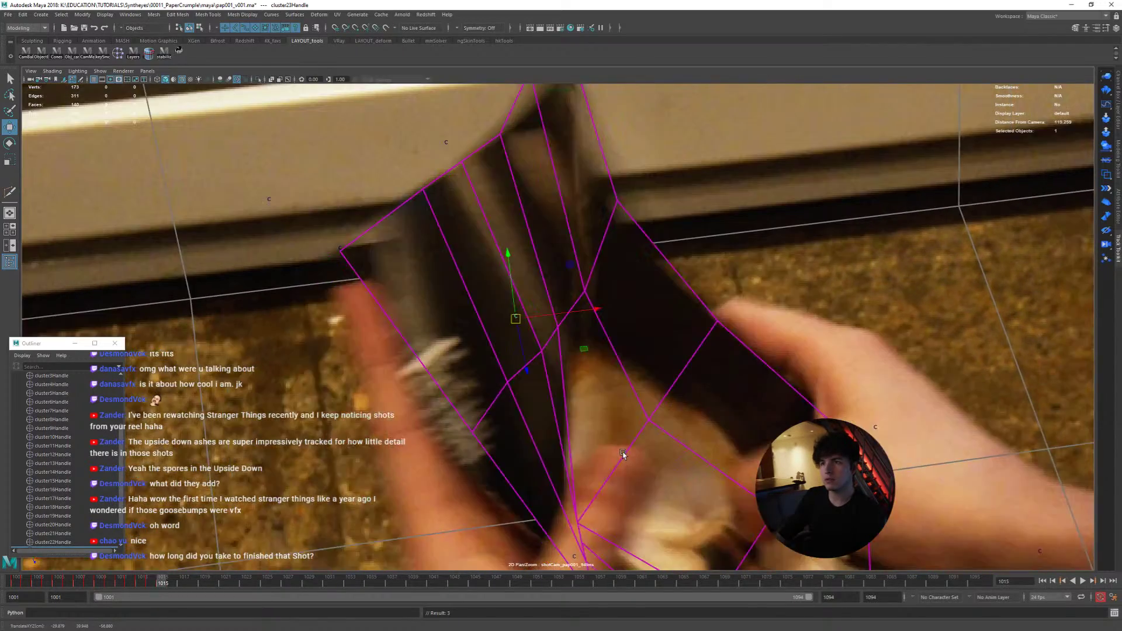
Step: Reposition the same cluster at frame 1015 to match the deepening fold, checking it against frame 1014
middle_click_drag(625, 455, 603, 468)
key("alt+comma")
key("alt+period")
key("alt+comma")
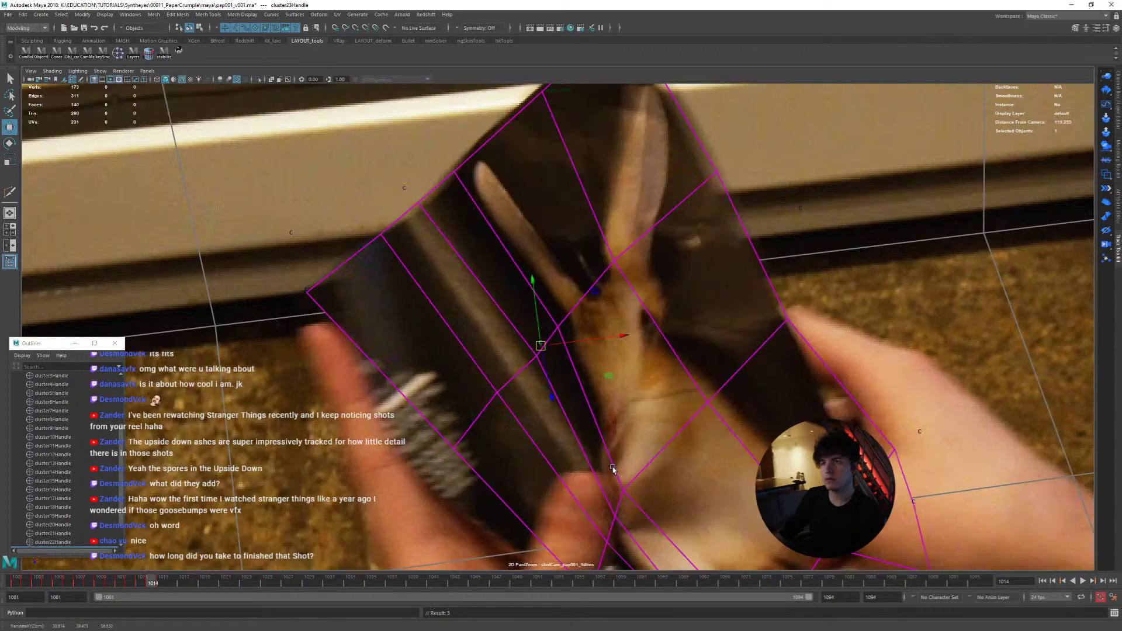
key("alt+period")
key("alt+comma")
key("alt+period")
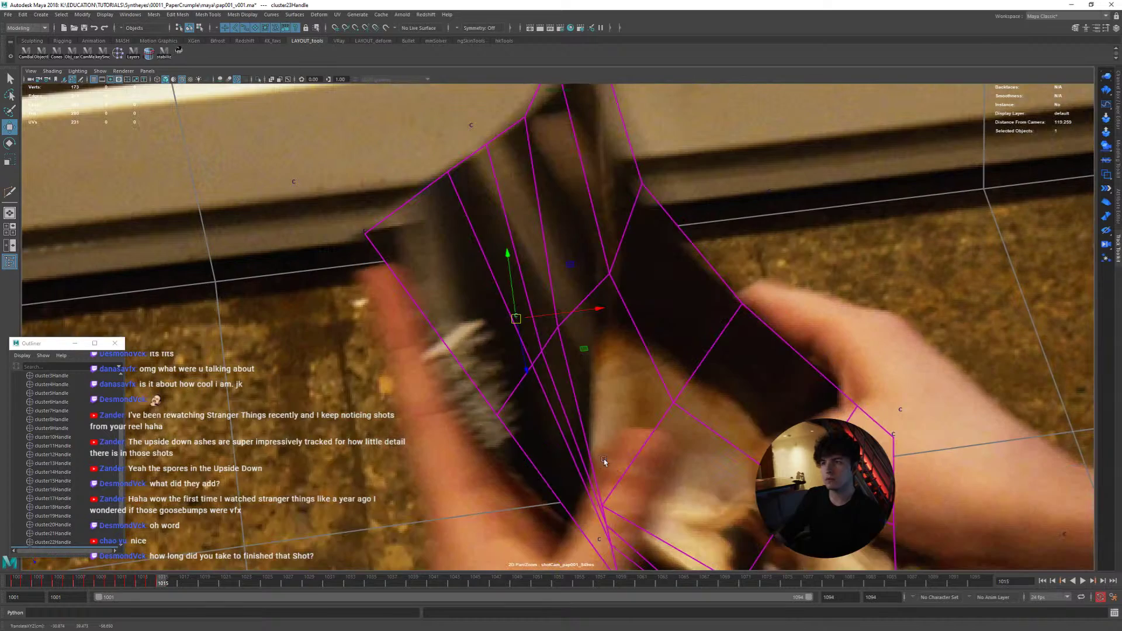
Step: Flip repeatedly between frames 1014 and 1015 to examine the mesh motion around the fold
key("alt+comma")
key("alt+period")
key("alt+comma")
key("alt+period")
key("alt+comma")
key("alt+period")
key("alt+comma")
key("alt+period")
key("alt+comma")
key("alt+period")
key("alt+comma")
key("alt+period")
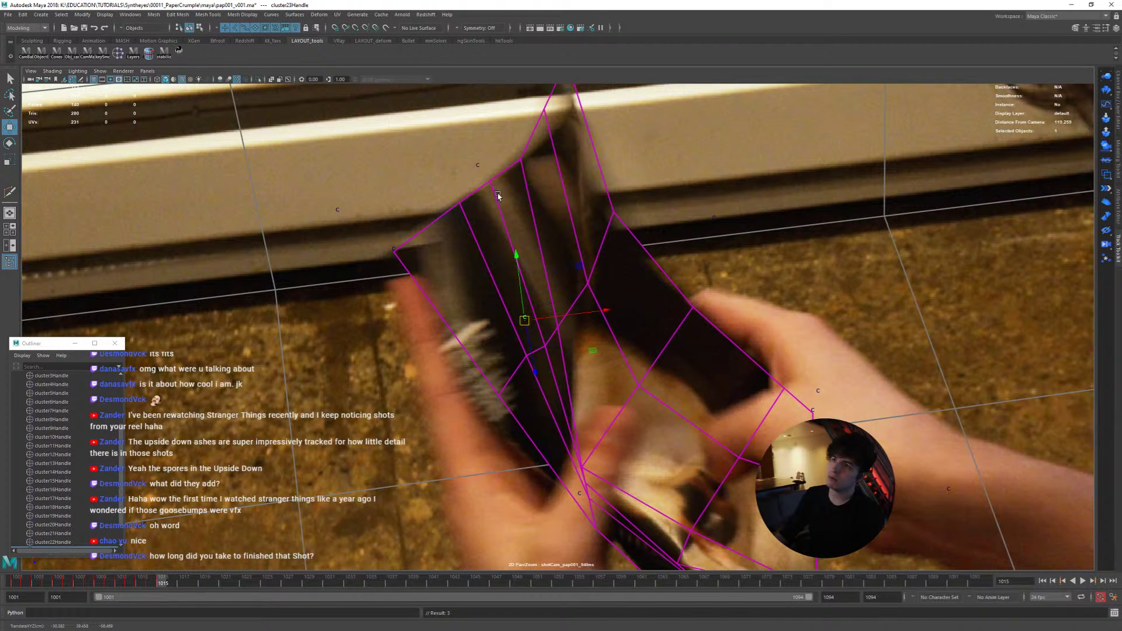
Step: Fine-tune the fold cluster's position at frame 1015, checking the mesh edges against frame 1014
mouse_move(632, 380)
middle_mouse_down()
mouse_move(650, 369)
mouse_move(640, 369)
middle_mouse_up()
key("alt+comma")
key("alt+period")
key("alt+comma")
key("alt+period")
Step: Reposition the same cluster at frames 1016 and 1017 so the mesh follows the fold, comparing the neighbouring frames
key("alt+period")
key("alt+period")
key("alt+comma")
mouse_move(643, 388)
middle_mouse_down()
mouse_move(620, 388)
mouse_move(659, 383)
middle_mouse_up()
key("alt+period")
key("alt+comma")
key("alt+comma")
key("alt+period")
key("alt+period")
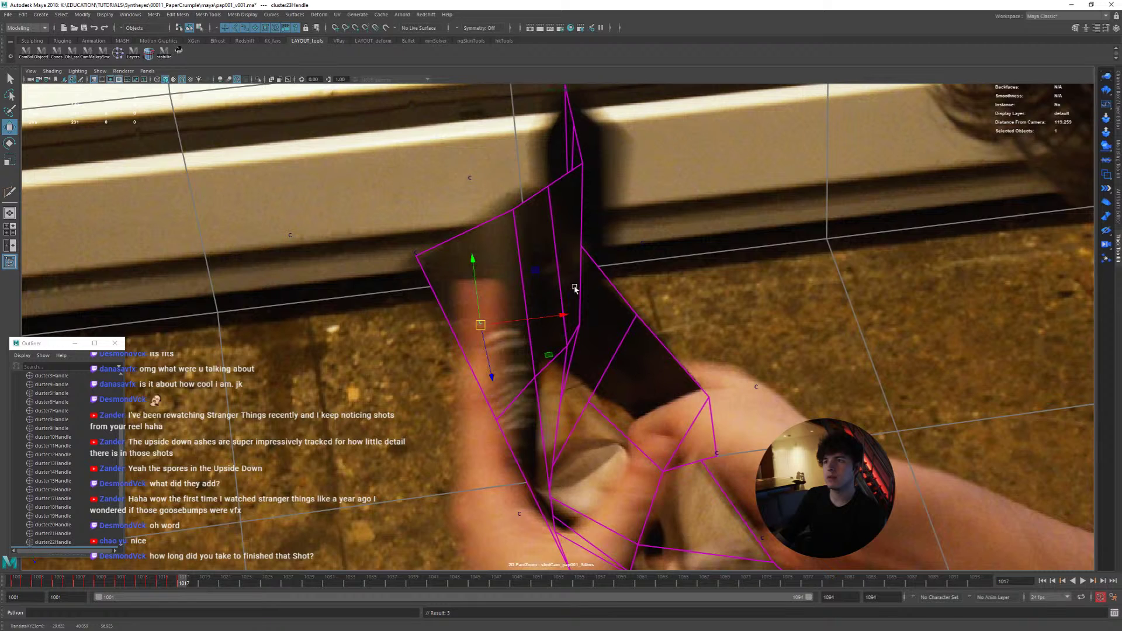
middle_click_drag(595, 291, 591, 290)
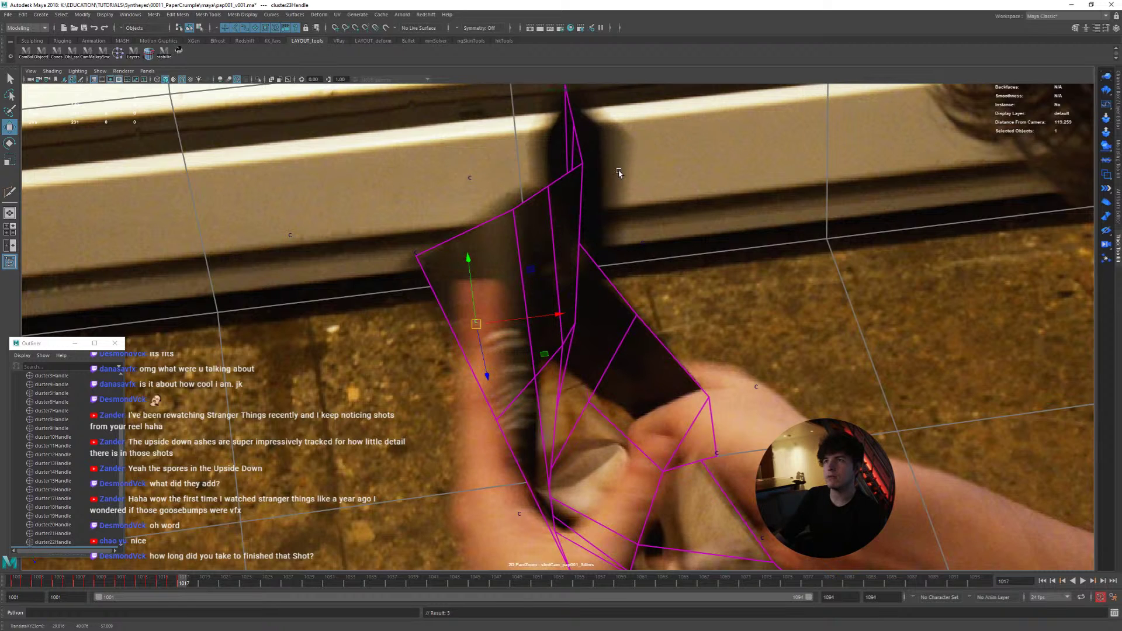
Step: Step back and forth through frames 1017 to 1029 and play the shot to examine how the mesh follows the crumpling page
key("alt+period")
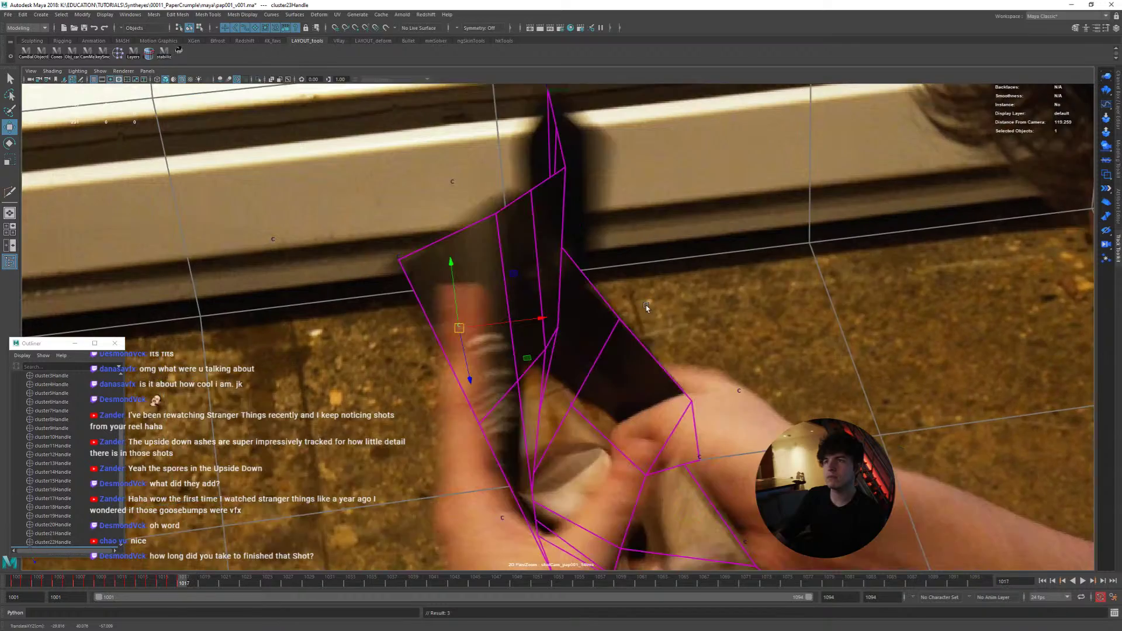
key("alt+period")
key("alt+period")
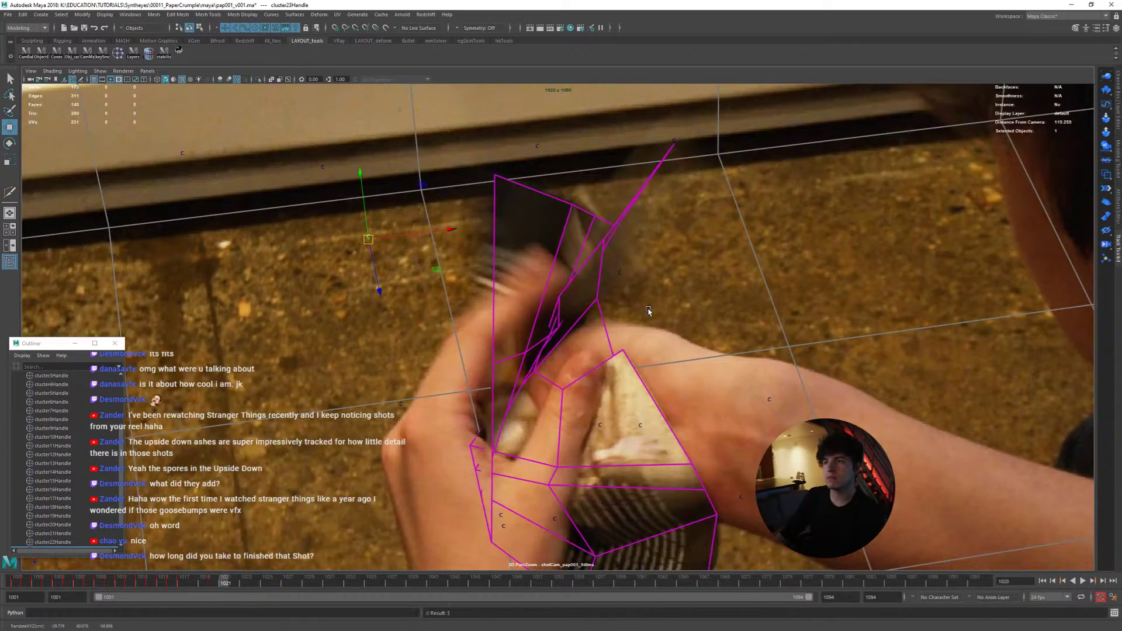
key("alt+period")
key("alt+period")
key("alt+period")
key("alt+period")
key("alt+period")
key("alt+period")
key("alt+period")
key("alt+period")
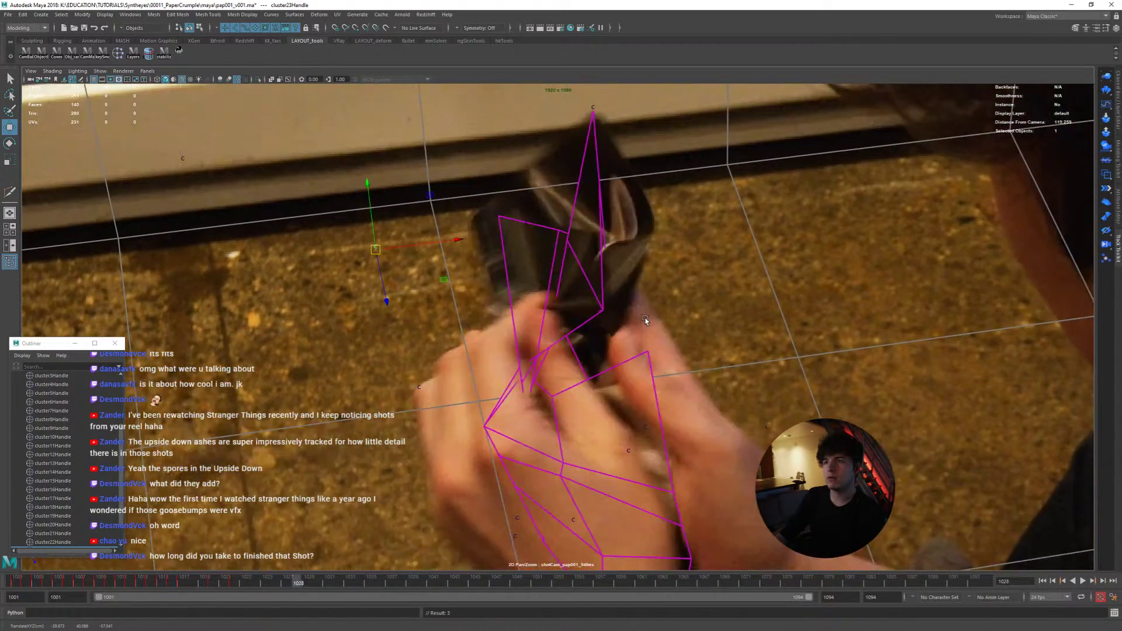
key("alt+period")
key("alt+period")
key("alt+comma")
key("alt+comma")
key("alt+comma")
key("alt+comma")
key("alt+comma")
key("alt+comma")
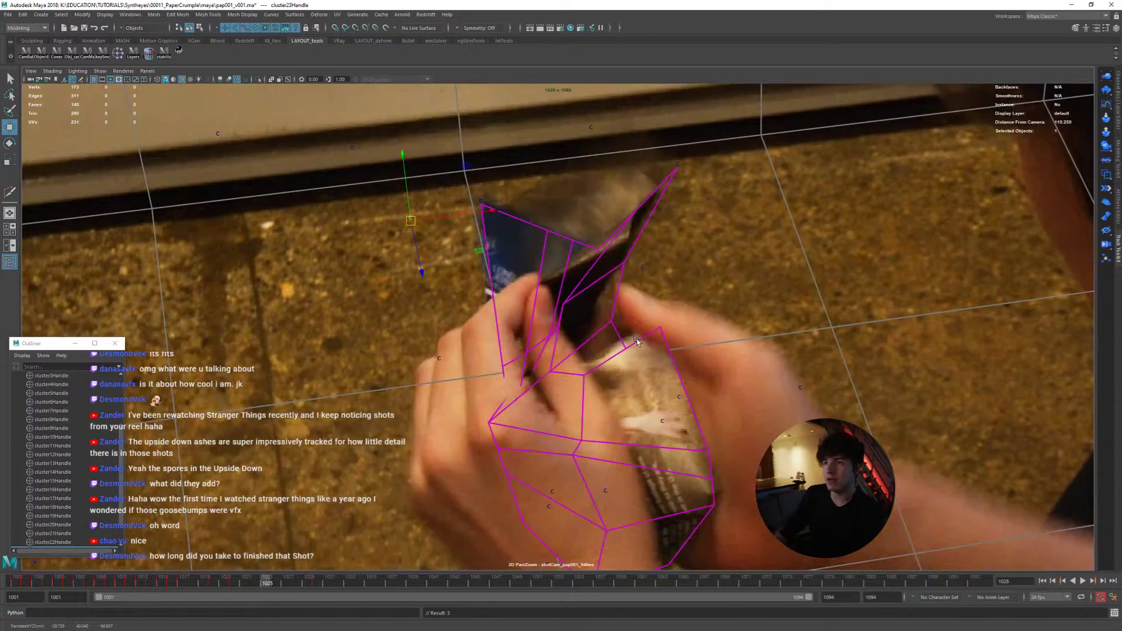
key("alt+comma")
key("alt+comma")
key("alt+comma")
key("alt+comma")
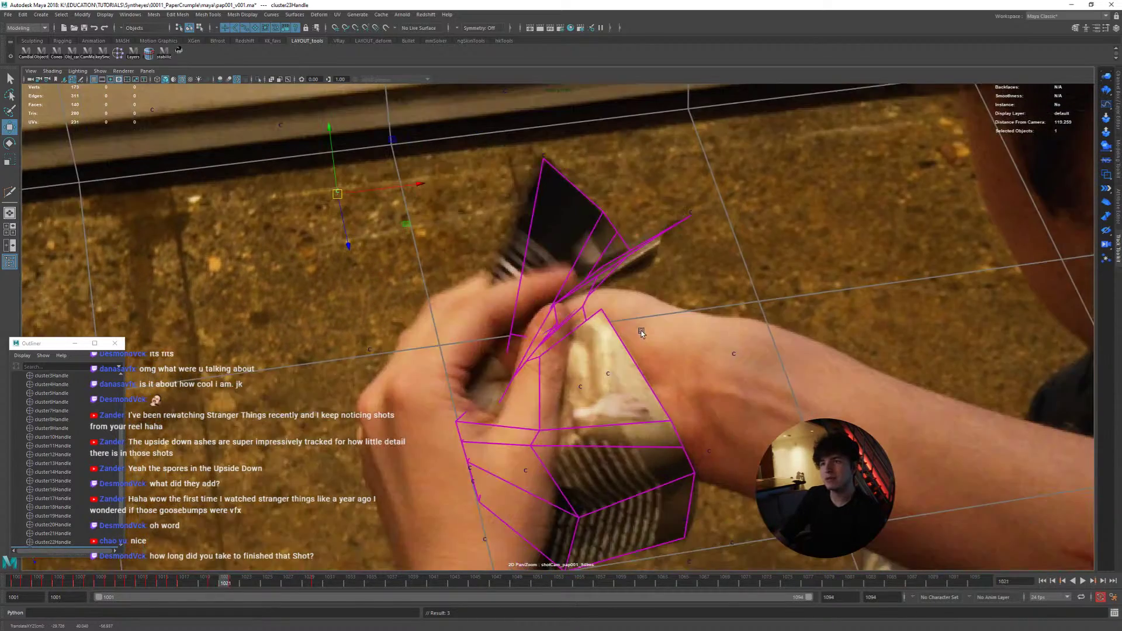
key("alt+period")
key("alt+period")
key("alt+period")
key("alt+period")
key("alt+period")
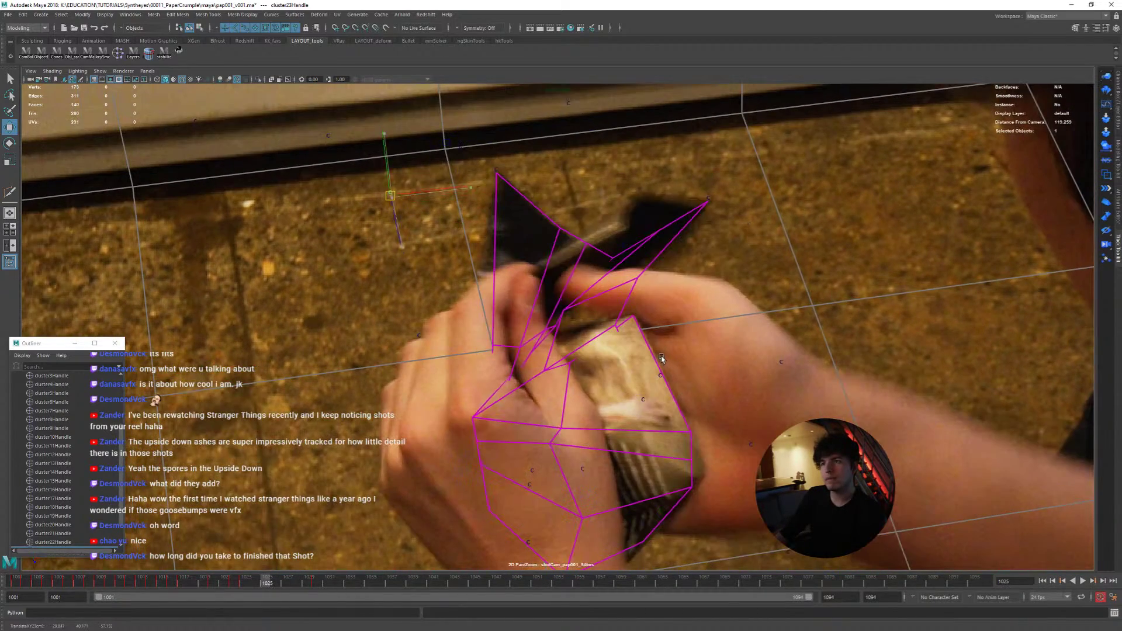
key("alt+period")
key("alt+period")
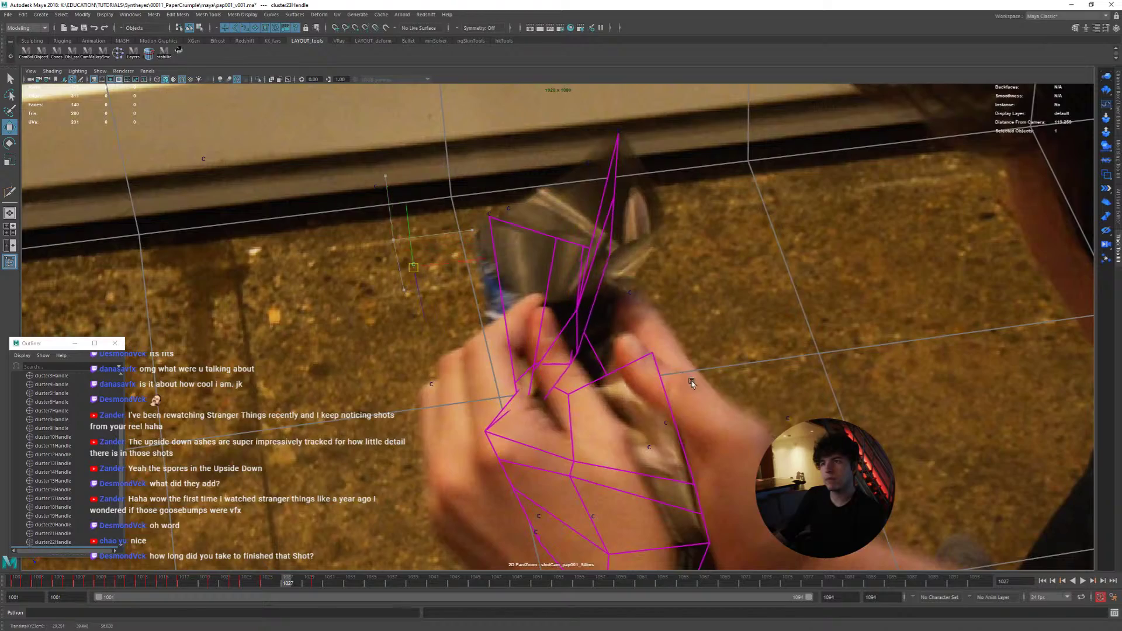
key("alt+period")
key("alt+period")
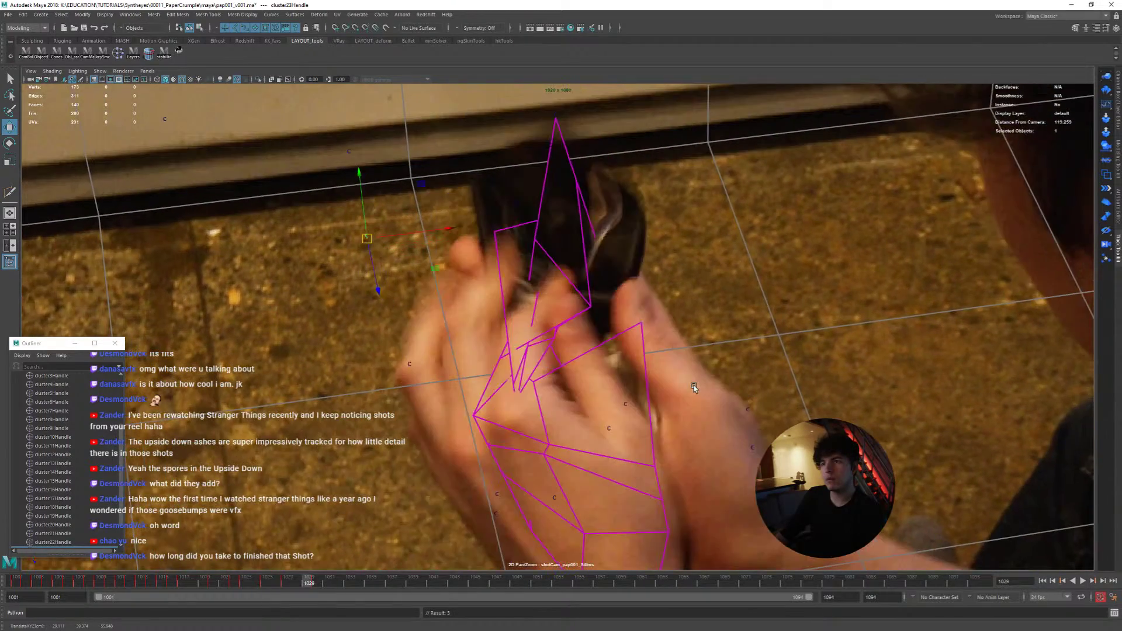
key("alt+v")
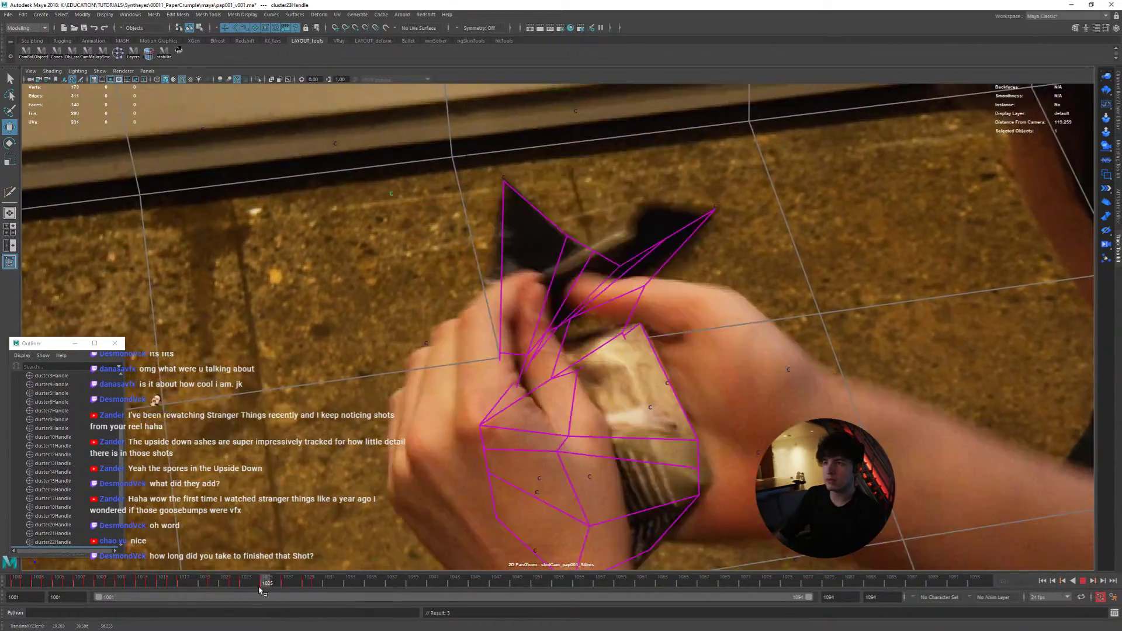
mouse_move(260, 590)
left_mouse_down()
mouse_move(127, 600)
mouse_move(195, 625)
mouse_move(90, 623)
left_mouse_up()
Step: Create a cluster at frame 1001 on the page mesh's upper-edge vertex between the rabbit's ears
left_click_drag(1, 623, 16, 581)
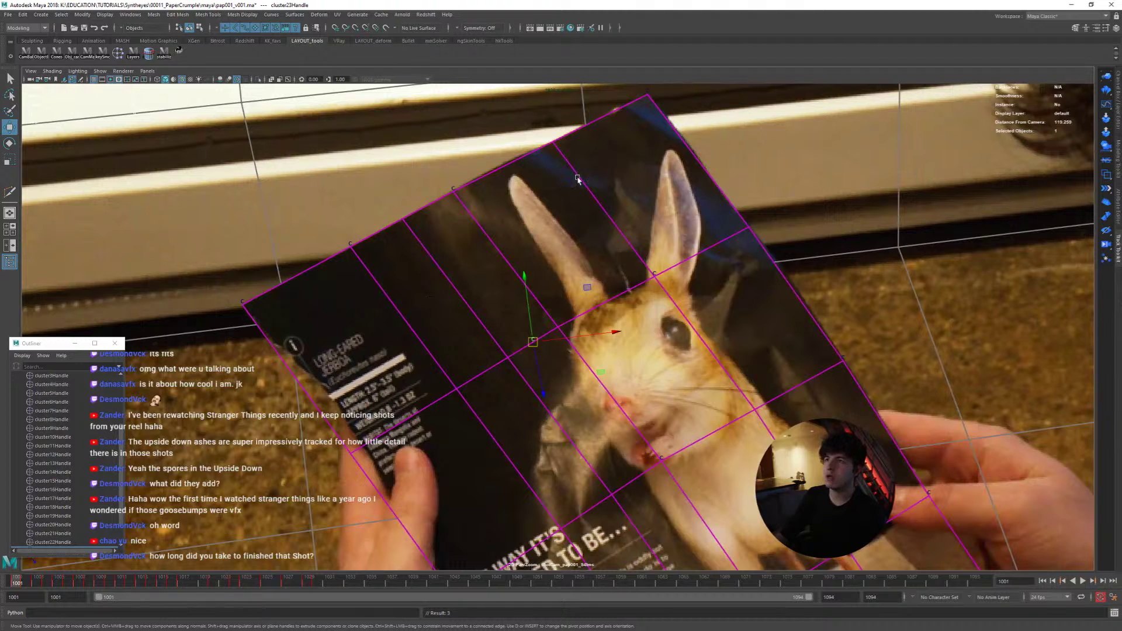
right_click_drag(569, 164, 529, 163)
left_click(552, 142)
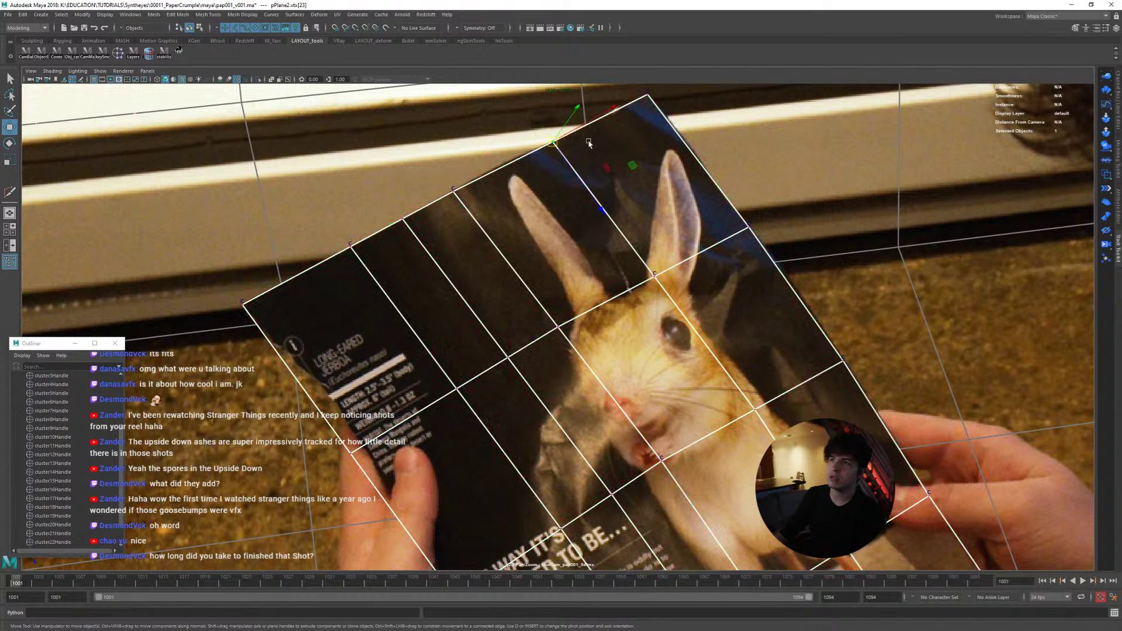
left_click(117, 52)
key("ctrl+z")
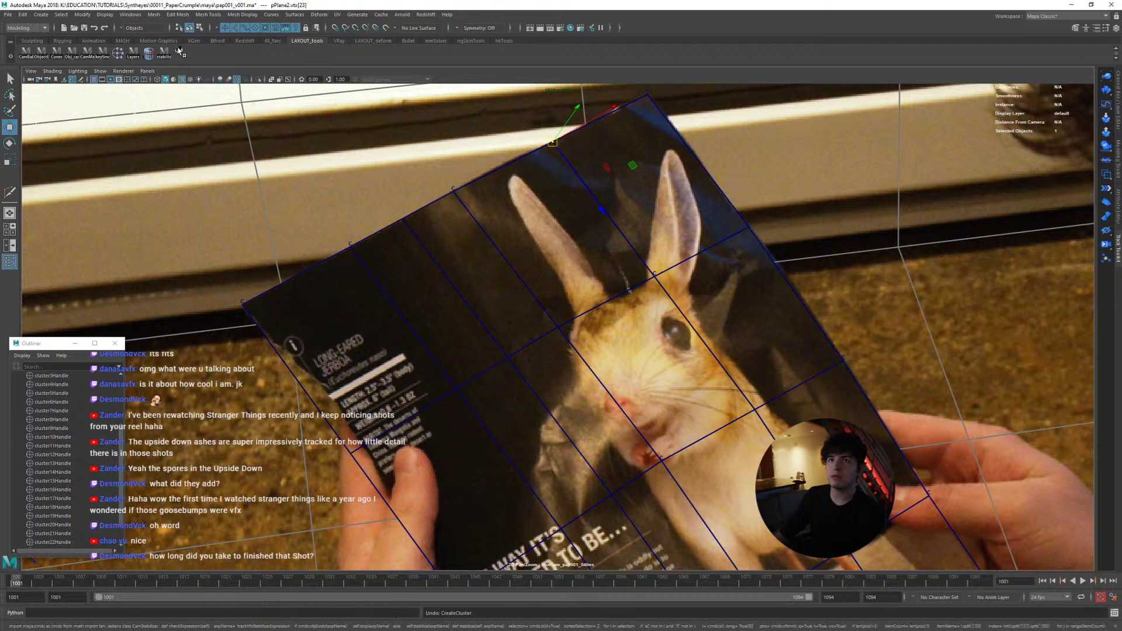
scroll(333, 167, "down", 5)
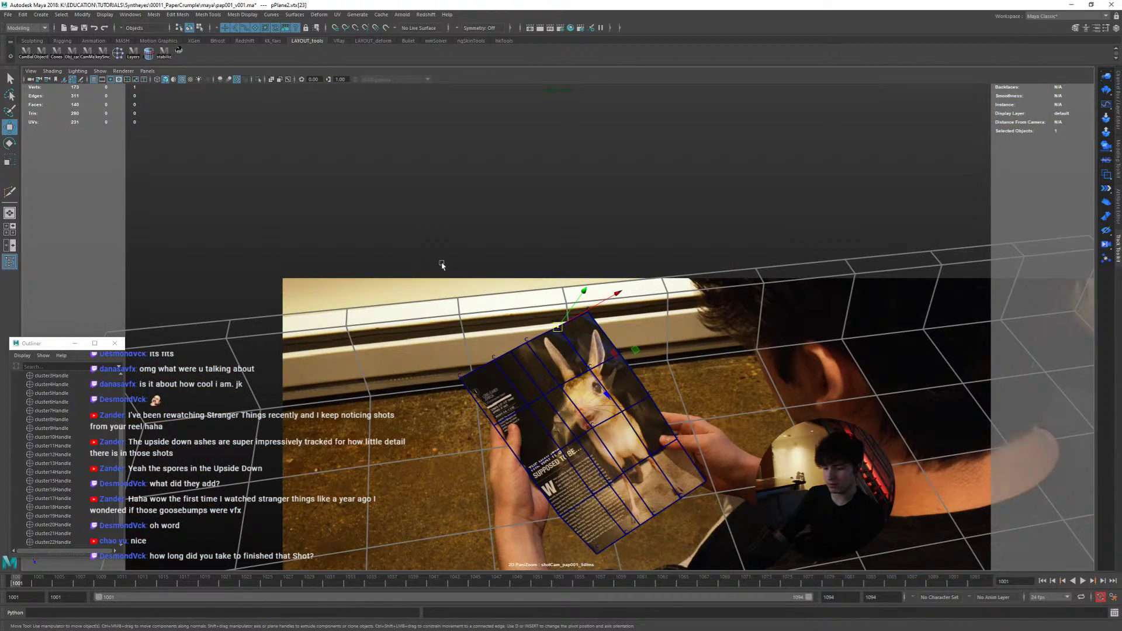
scroll(450, 286, "up", 6)
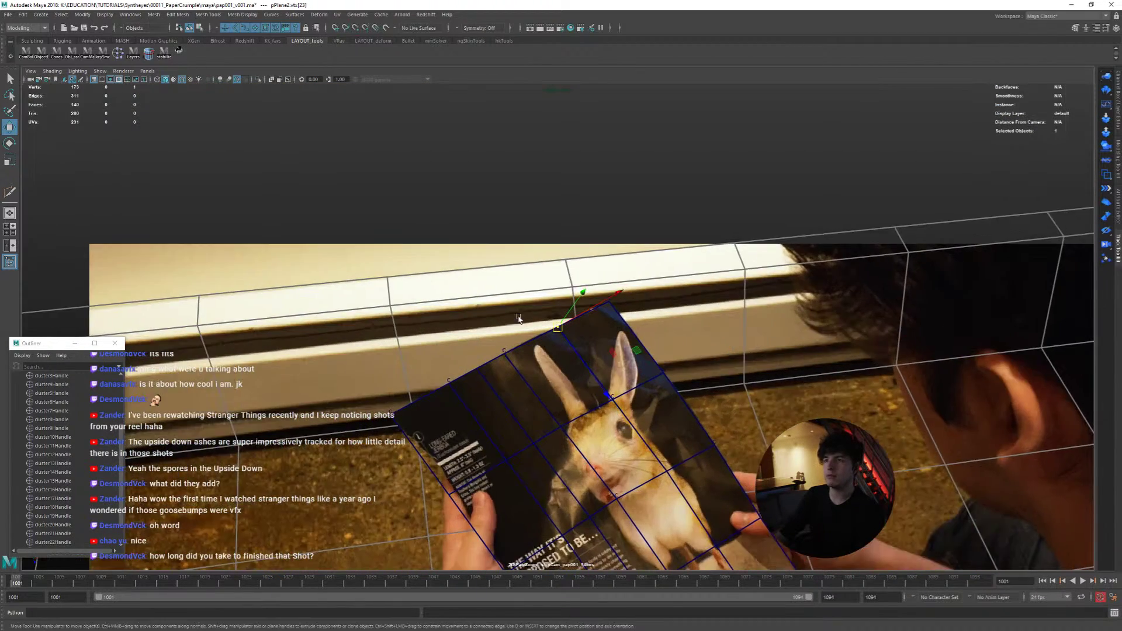
key("shift+z")
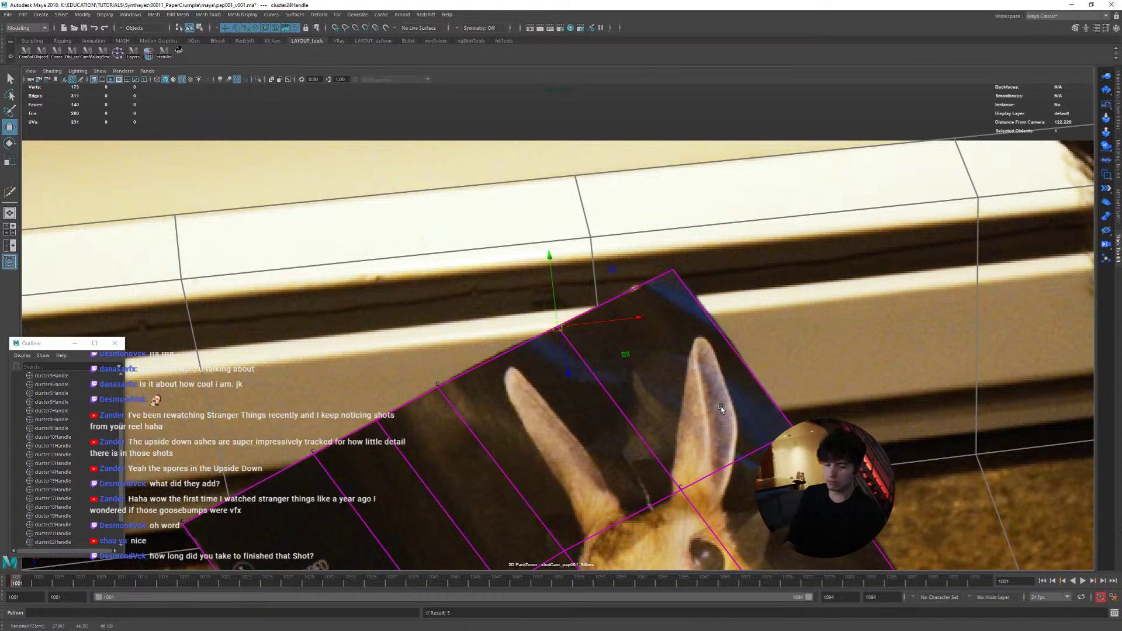
Step: Align the new upper-edge cluster with the page at frames 1002 to 1004, flipping between neighbouring frames
key("q")
key("alt+period")
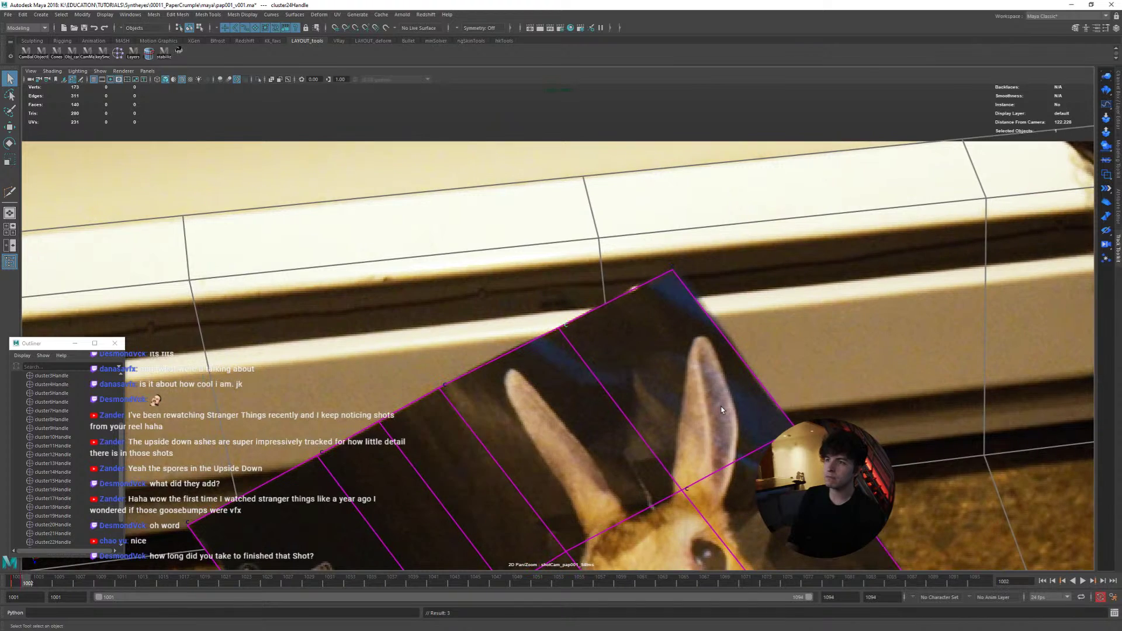
key("alt+period")
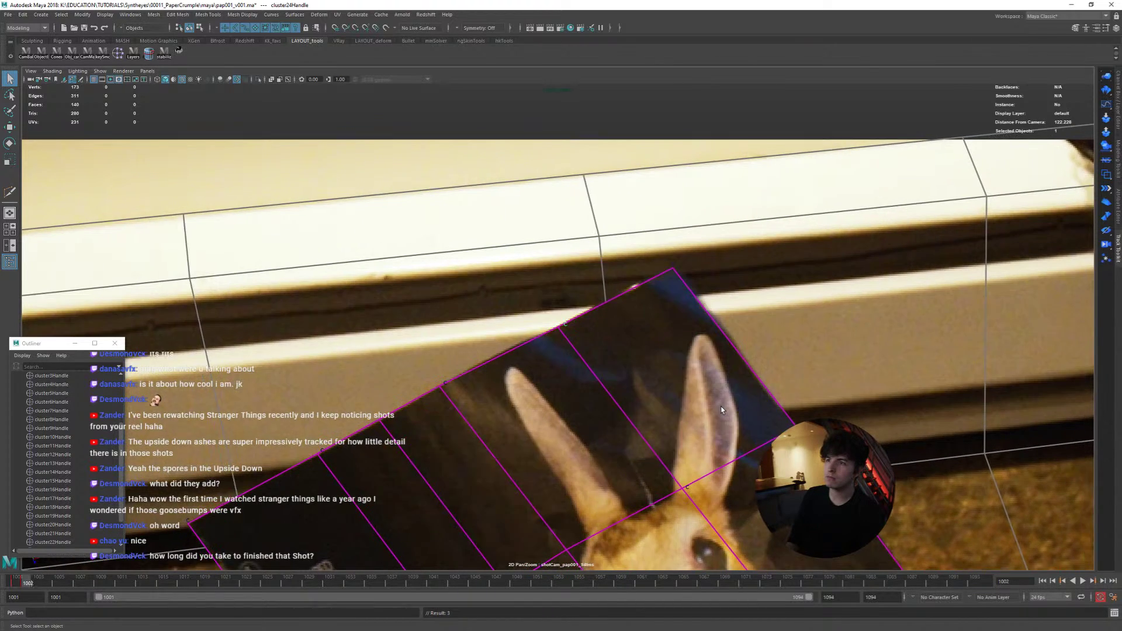
key("alt+comma")
key("alt+period")
key("alt+comma")
key("alt+period")
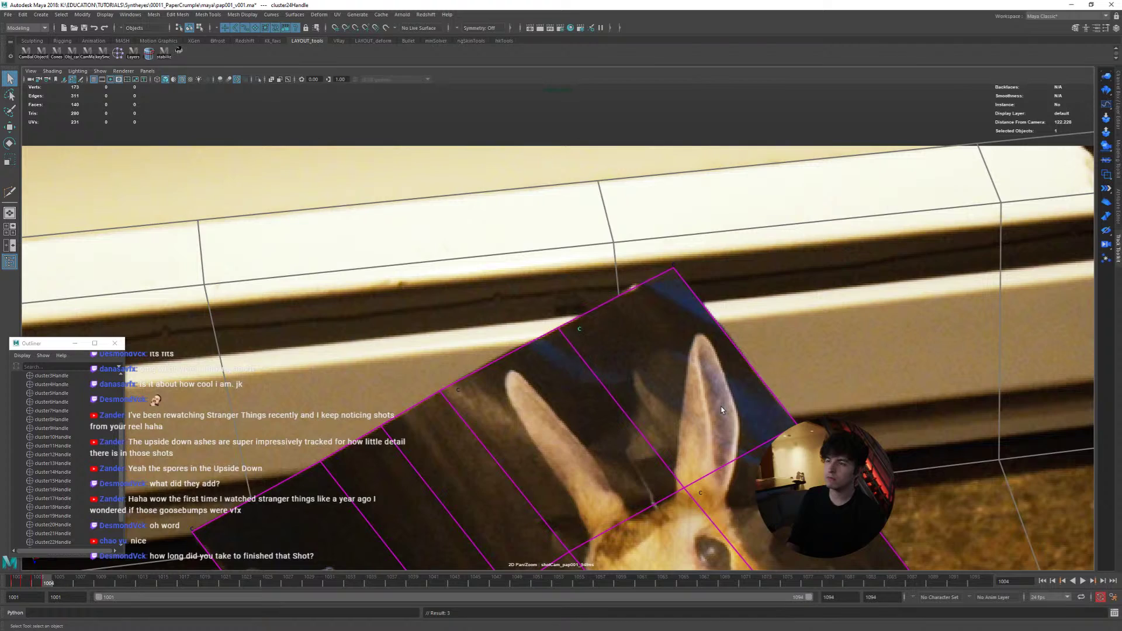
Step: Continue matching the upper-edge cluster to the page through frames 1005 to 1008, comparing frame by frame
key("alt+period")
key("alt+period")
key("alt+period")
key("alt+period")
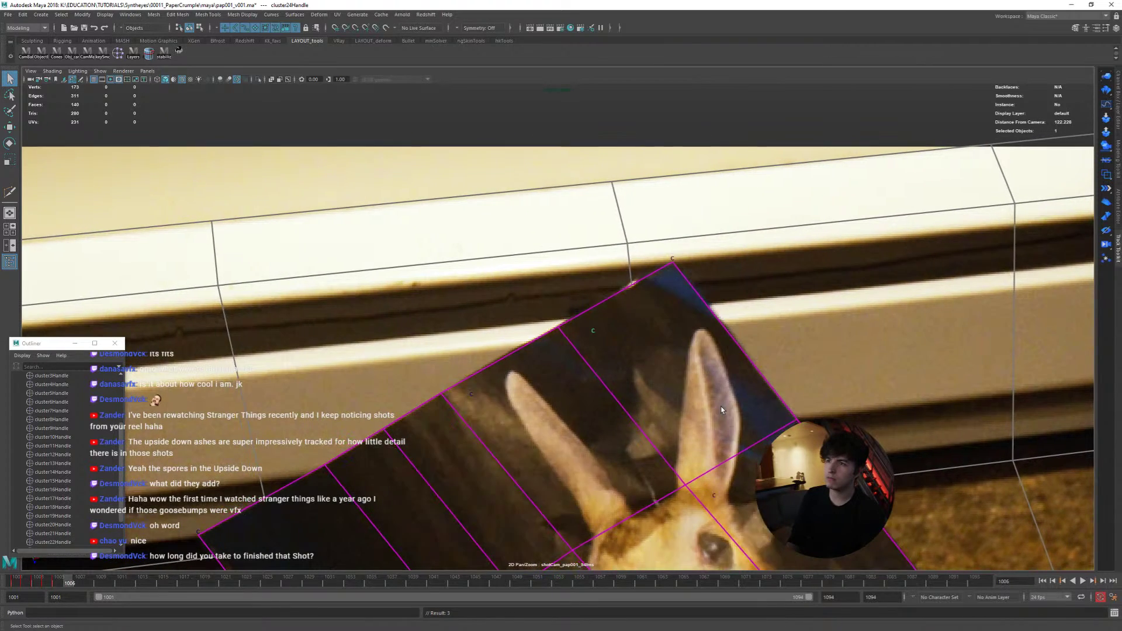
key("alt+period")
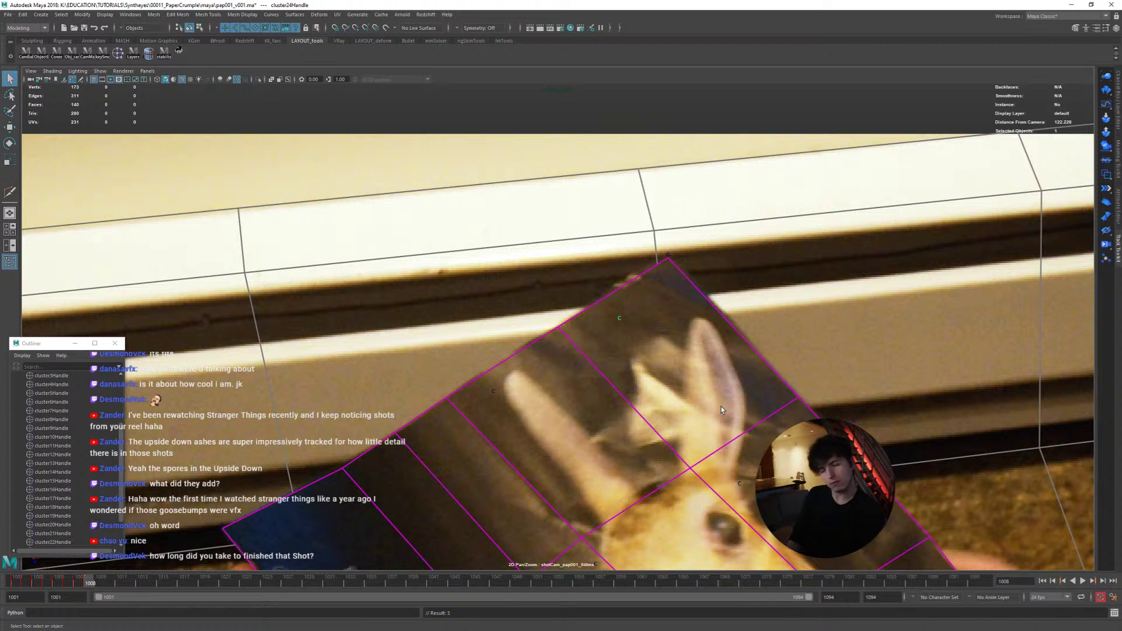
key("alt+comma")
key("alt+period")
key("alt+comma")
key("alt+period")
Step: Adjust the upper-edge cluster across frames 1009 to 1011 so its vertex stays on the page edge
key("alt+period")
key("alt+period")
key("alt+comma")
key("alt+period")
key("alt+period")
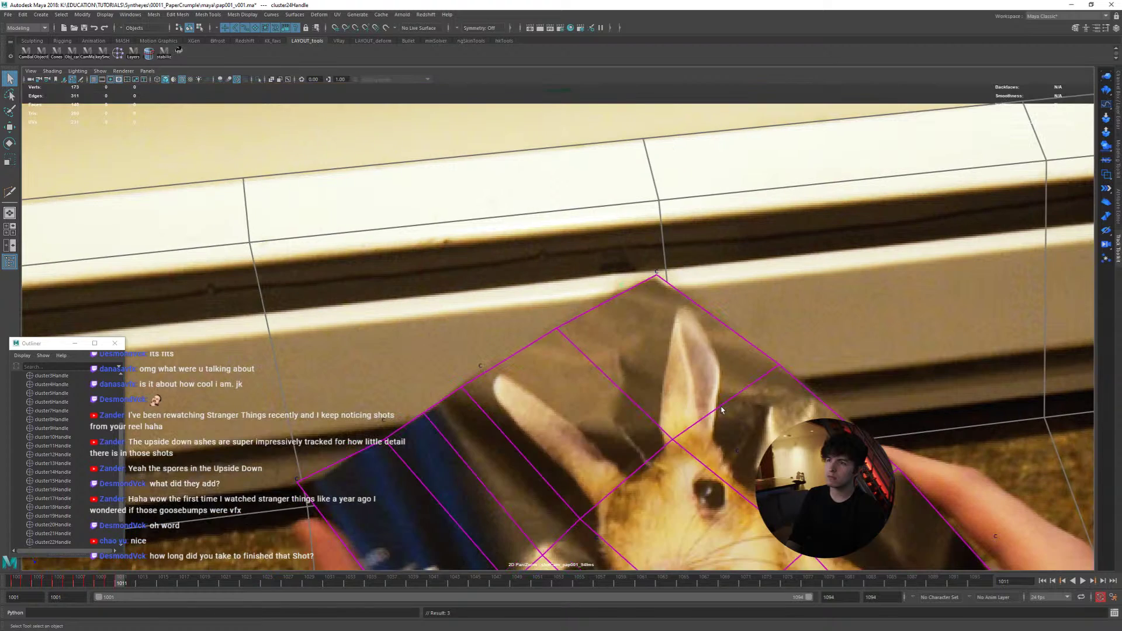
key("alt+period")
key("alt+comma")
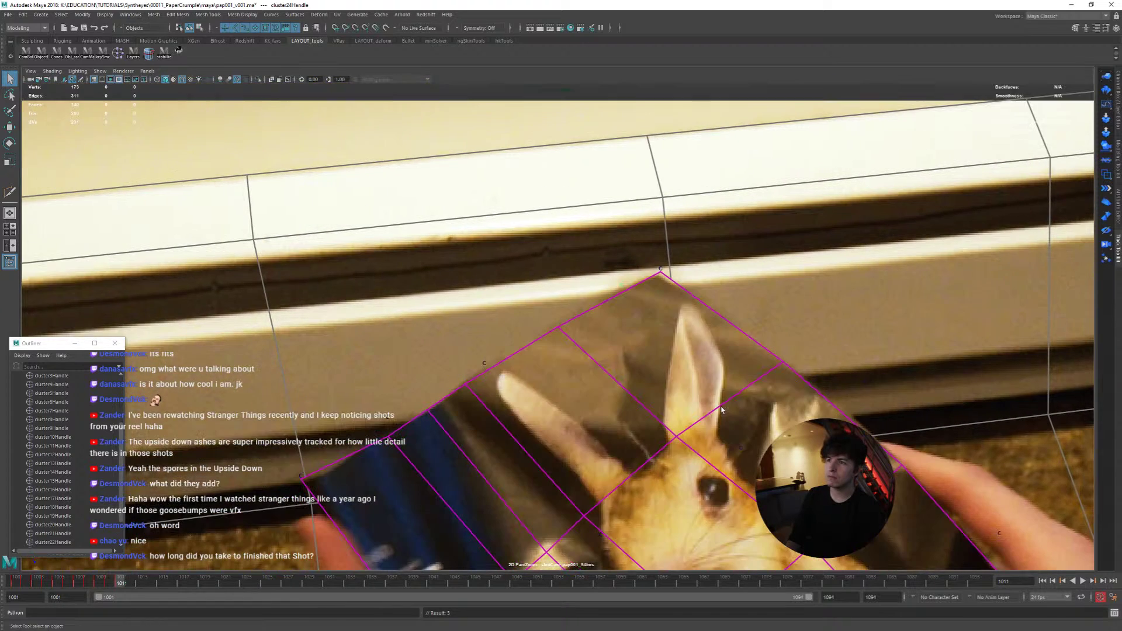
key("alt+period")
key("alt+comma")
key("alt+comma")
key("alt+period")
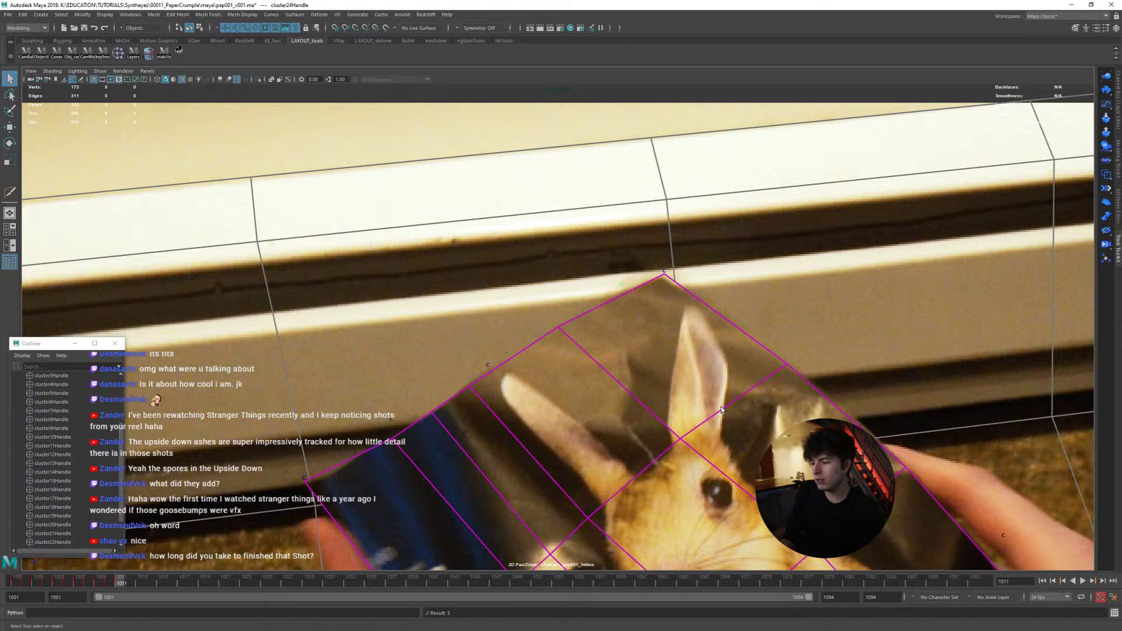
Step: Refine the upper-edge cluster's position at frame 1012, flipping repeatedly against the neighbouring frames
key("alt+period")
key("alt+comma")
key("alt+period")
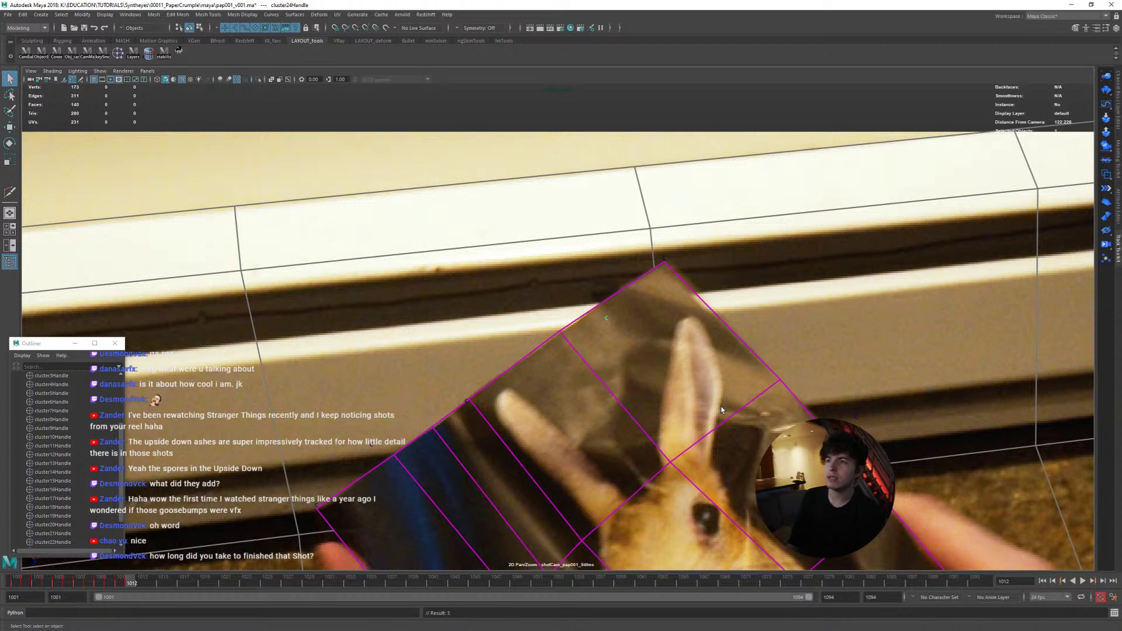
key("alt+period")
key("alt+comma")
key("alt+period")
key("alt+comma")
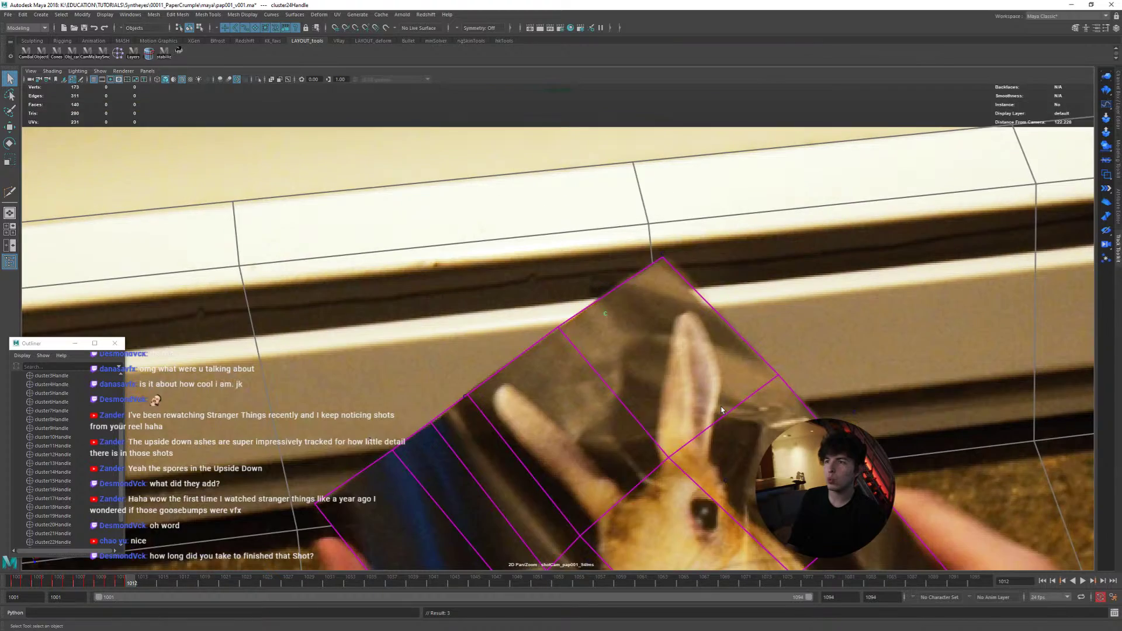
key("alt+period")
key("alt+period")
key("alt+comma")
key("alt+comma")
key("alt+period")
key("alt+comma")
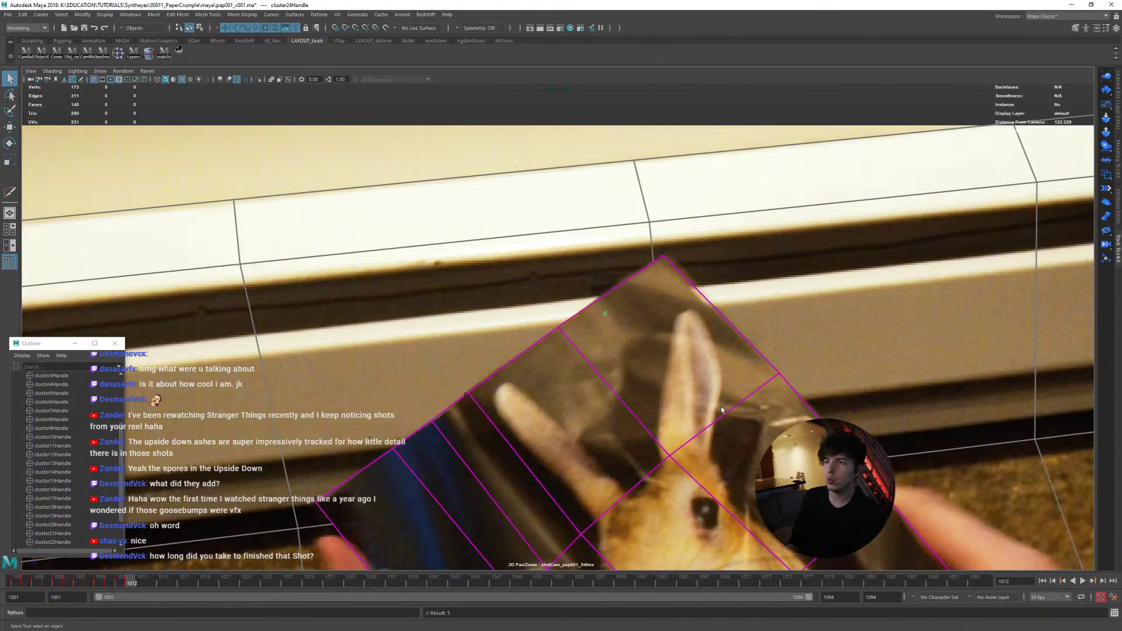
key("alt+period")
key("alt+comma")
key("alt+period")
key("alt+comma")
key("alt+period")
key("alt+comma")
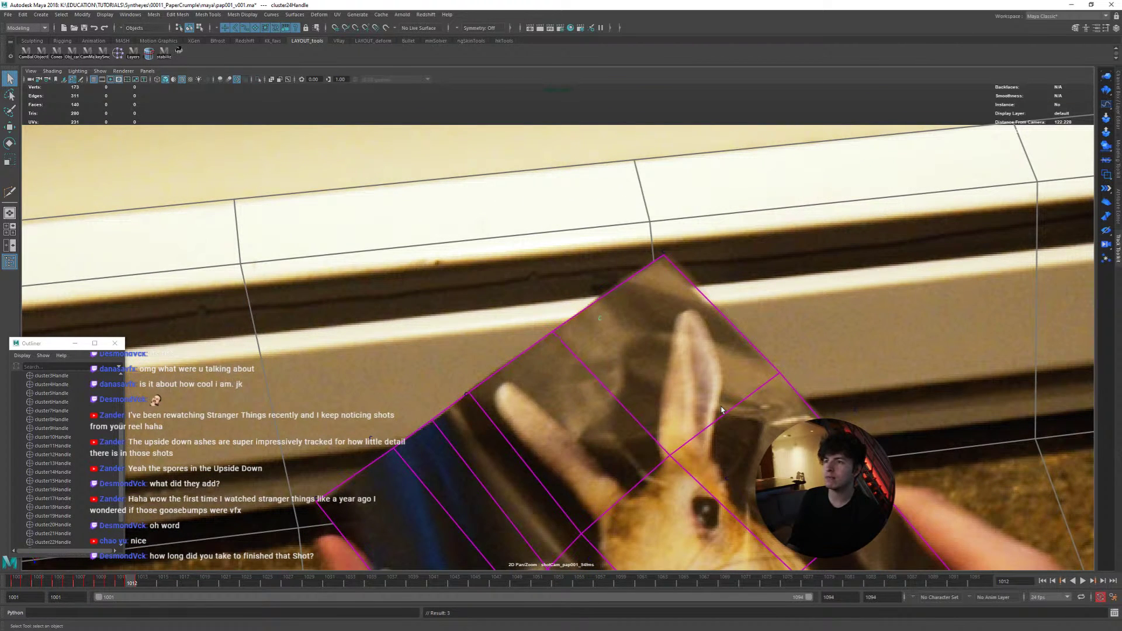
Step: Recheck the upper-edge vertex over frames 1010 to 1012 and correct the cluster at frame 1012
key("alt+period")
key("alt+comma")
key("alt+comma")
key("alt+comma")
key("alt+period")
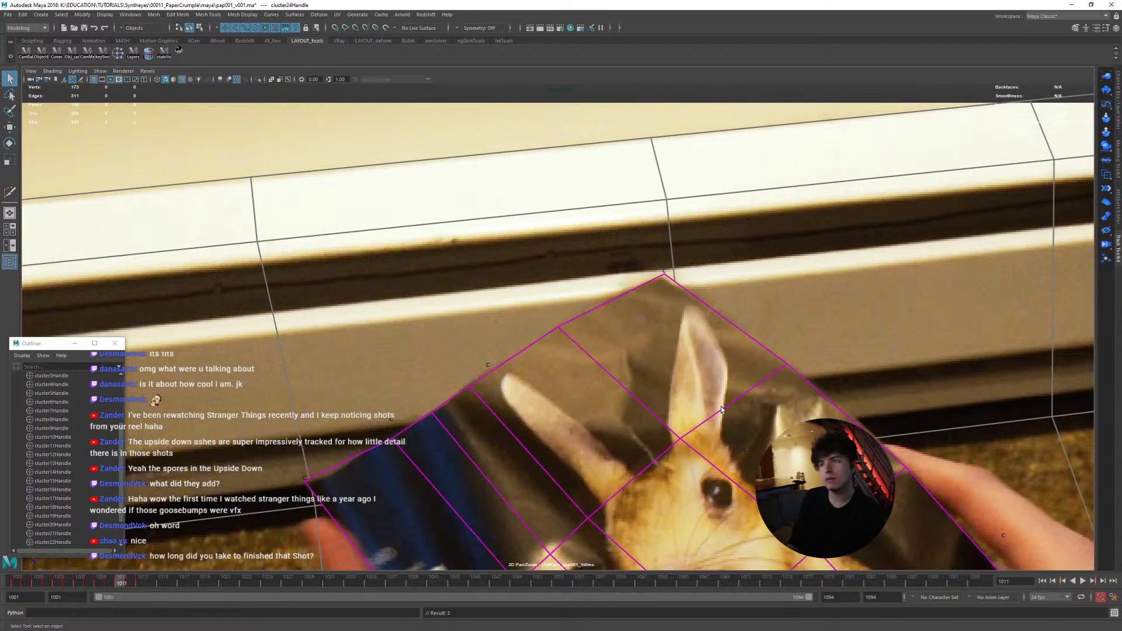
key("alt+comma")
key("alt+period")
key("alt+comma")
key("alt+comma")
key("alt+period")
key("alt+period")
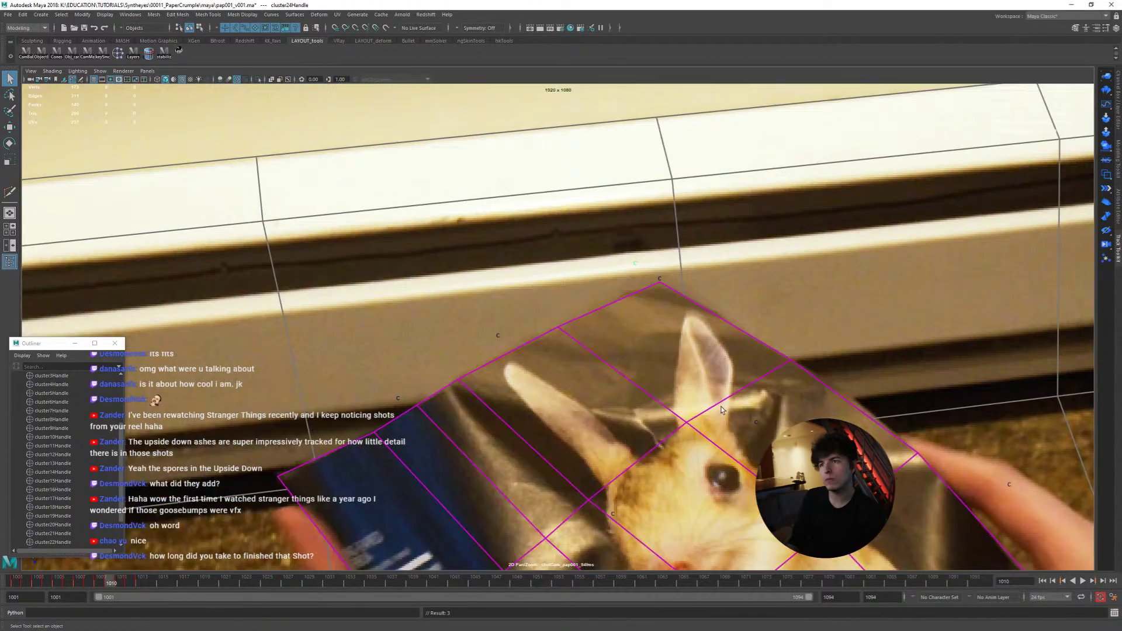
key("alt+period")
key("alt+comma")
key("alt+period")
Step: Move the upper-edge cluster onto the page edge at frame 1013, comparing it repeatedly with frame 1012
key("w")
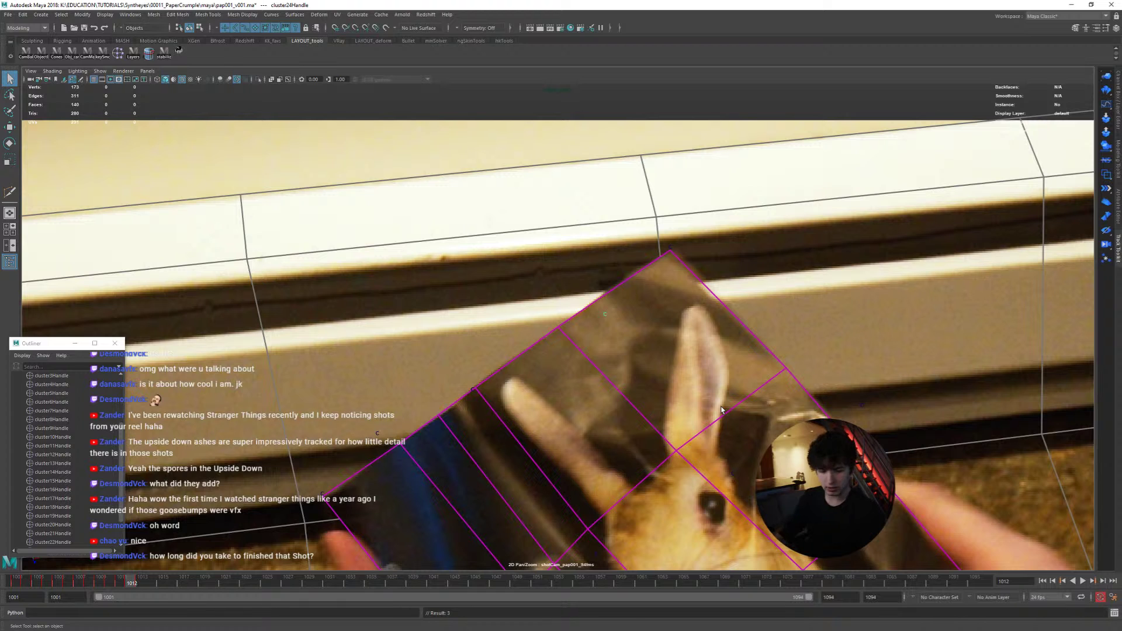
key("alt+period")
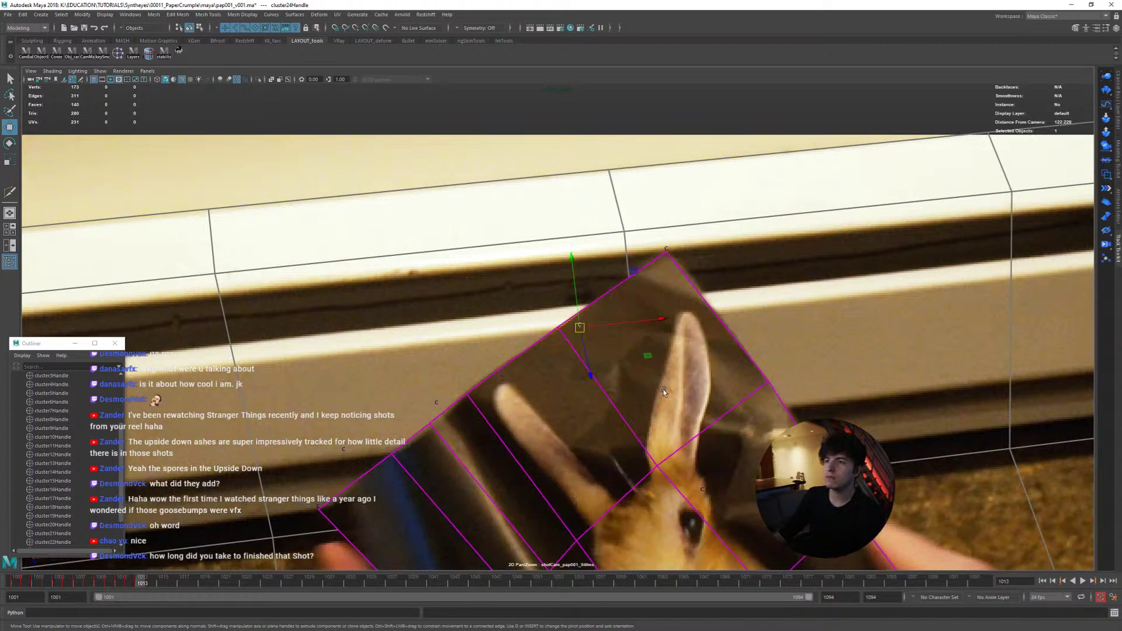
key("alt+comma")
key("alt+period")
middle_click_drag(719, 400, 745, 411)
key("alt+comma")
key("alt+period")
key("alt+comma")
key("alt+period")
key("alt+comma")
key("alt+period")
key("alt+comma")
key("alt+period")
Step: Fit the upper-edge cluster to the page edge at frames 1014 and 1015, comparing the neighbouring frames
key("alt+period")
key("alt+comma")
key("alt+comma")
key("alt+period")
key("alt+period")
key("alt+comma")
key("alt+period")
key("alt+comma")
key("alt+period")
key("alt+period")
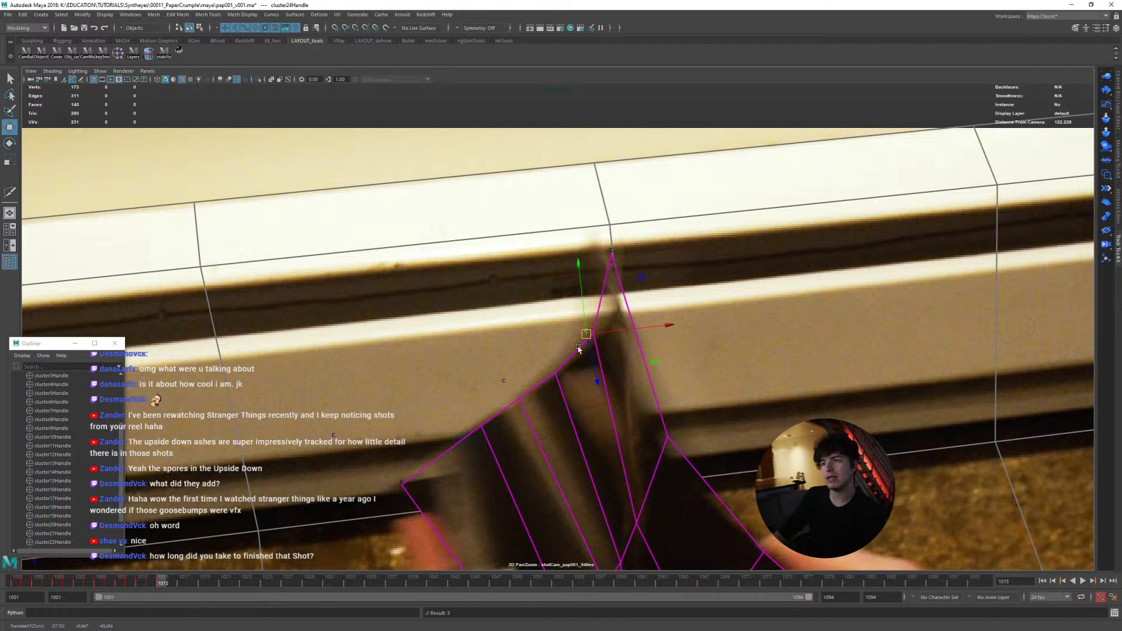
scroll(560, 351, "down", 1)
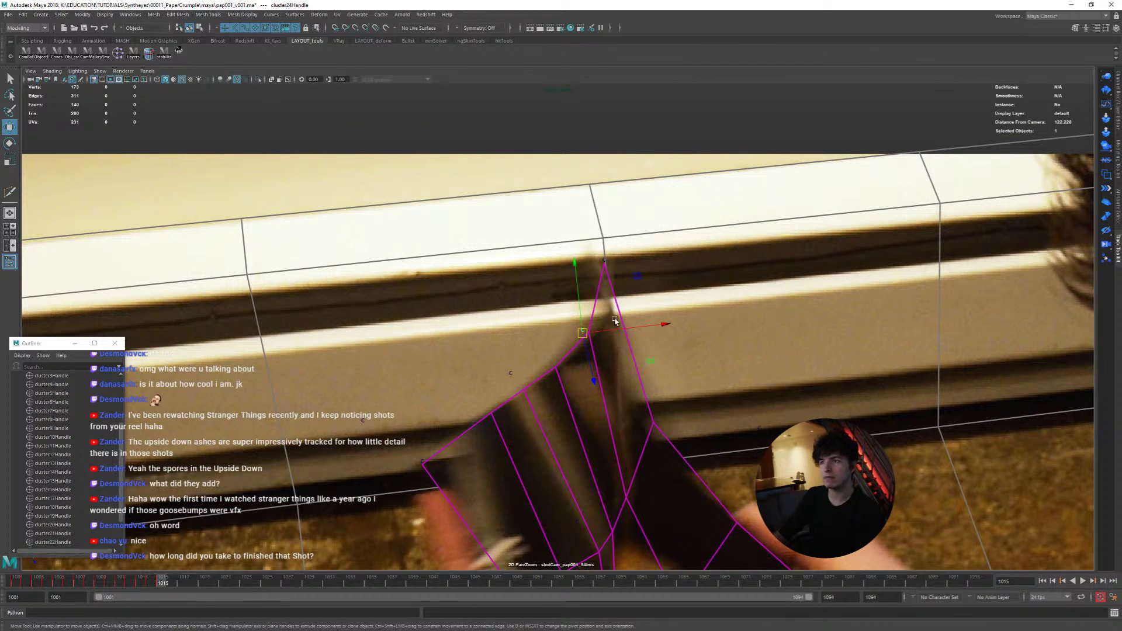
key("alt+period")
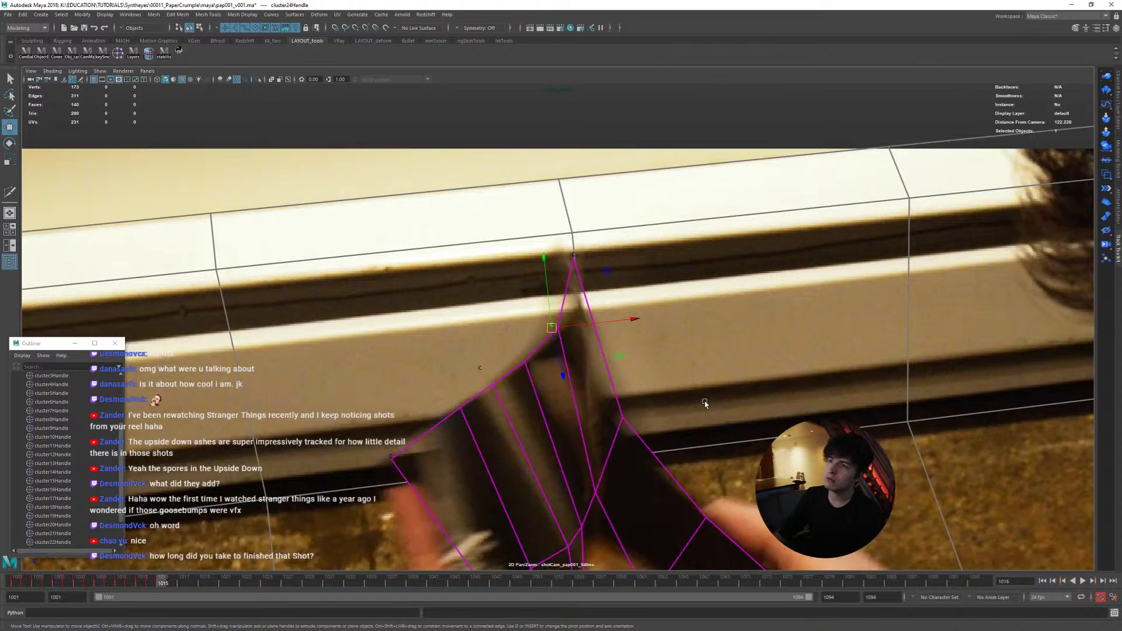
key("alt+comma")
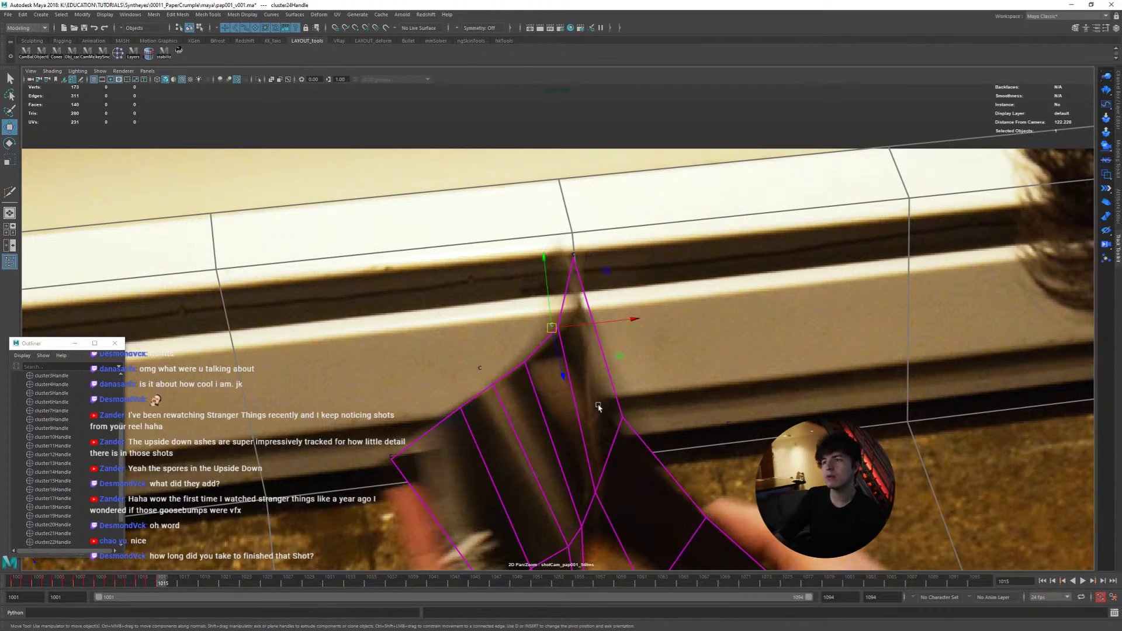
Step: Move the upper-edge cluster onto the page edge at frame 1016, comparing it with frames 1014 and 1015
key("alt+period")
key("alt+comma")
key("alt+comma")
key("alt+period")
key("alt+period")
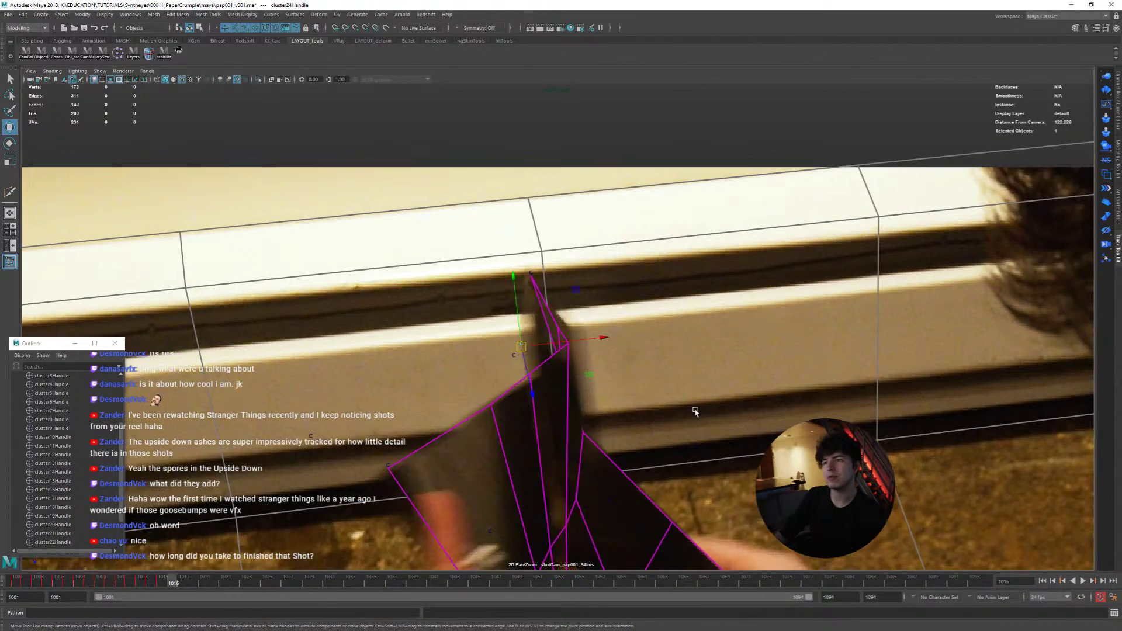
middle_click_drag(699, 416, 702, 410)
key("alt+comma")
key("alt+period")
Step: Reposition the upper-edge cluster at frame 1017 to follow the folding page, checking it against frame 1016
key("alt+period")
key("alt+comma")
key("alt+period")
middle_click_drag(648, 378, 670, 380)
key("alt+comma")
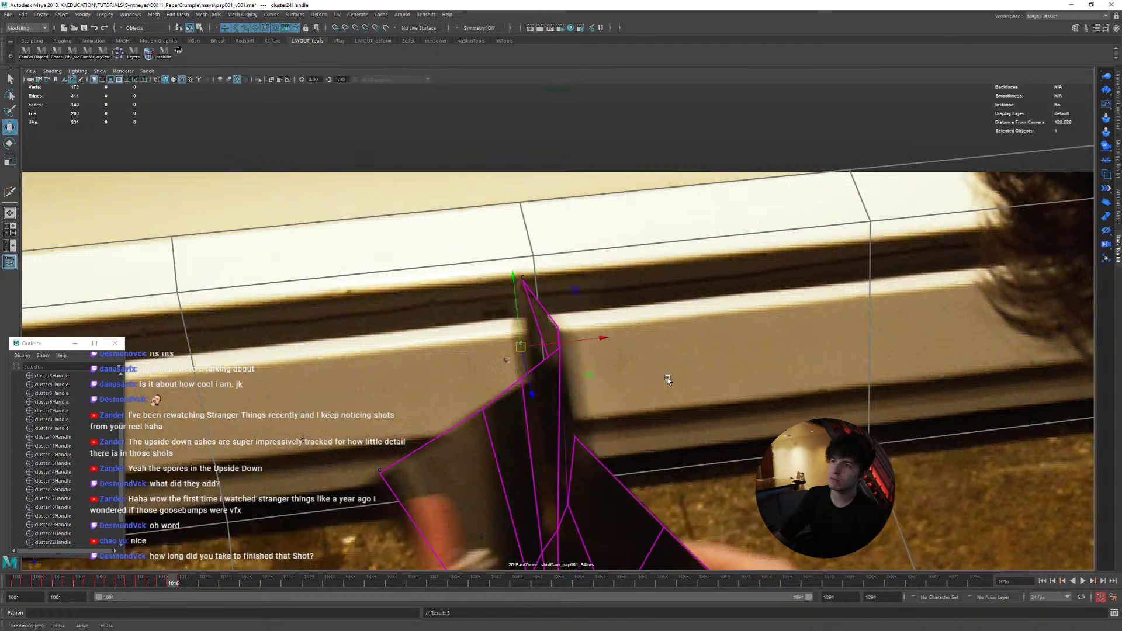
key("alt+period")
middle_click_drag(558, 338, 556, 370)
Step: Shift the upper-edge cluster to match the page at frame 1018, comparing with frame 1017
key("alt+period")
key("alt+comma")
key("alt+period")
middle_click_drag(666, 376, 658, 382)
Step: Advance to frame 1021 and move the upper-edge cluster so its vertex meets the folded page edge
key("alt+period")
key("alt+period")
key("alt+comma")
key("alt+period")
key("alt+period")
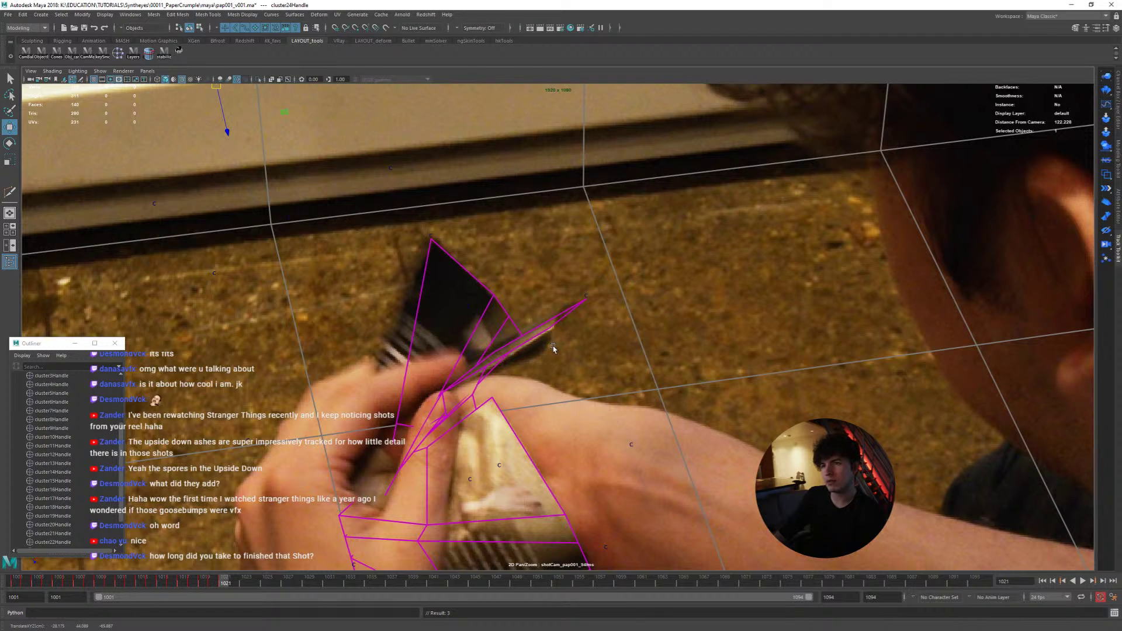
middle_click_drag(575, 339, 578, 335)
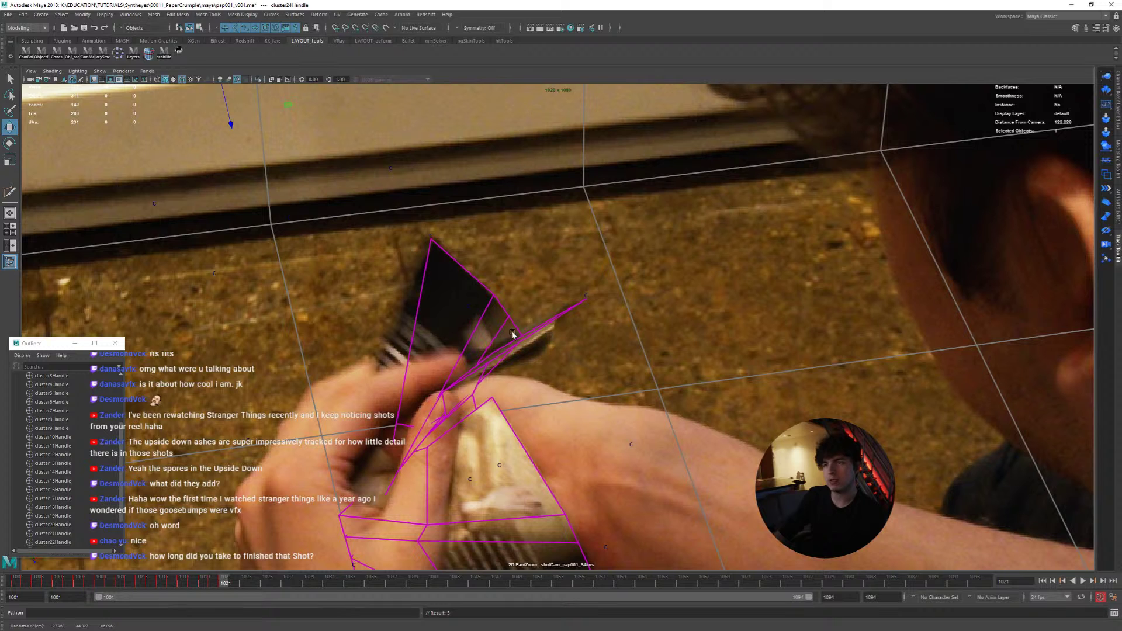
Step: Continue fitting the upper-edge cluster to the crumpled page from frame 1022 to frame 1025
key("alt+period")
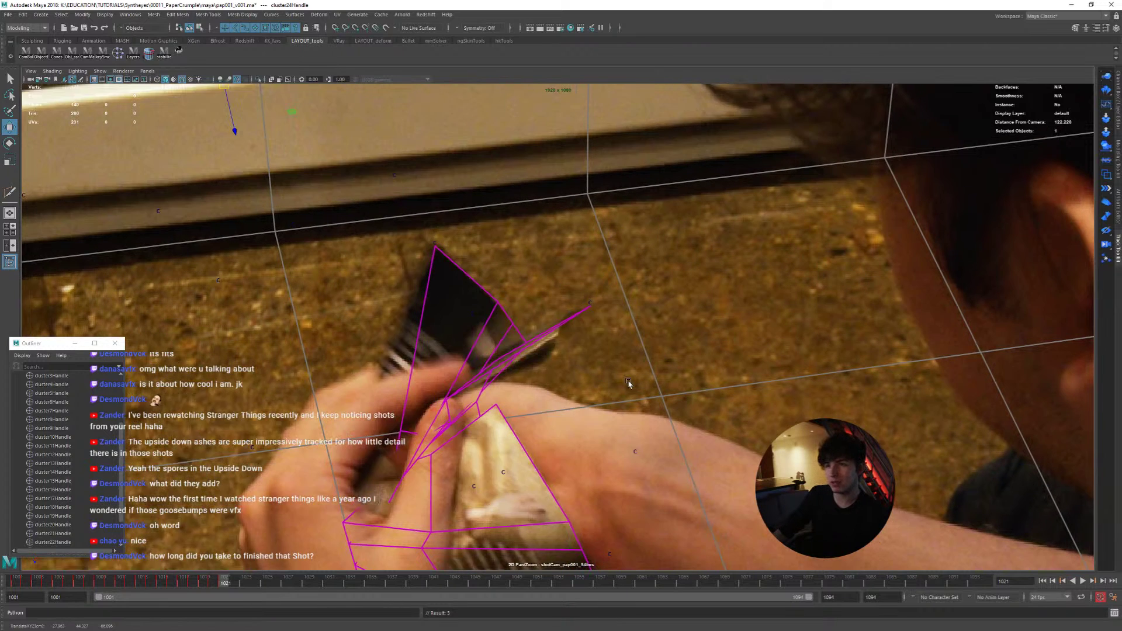
key("alt+period")
key("alt+period")
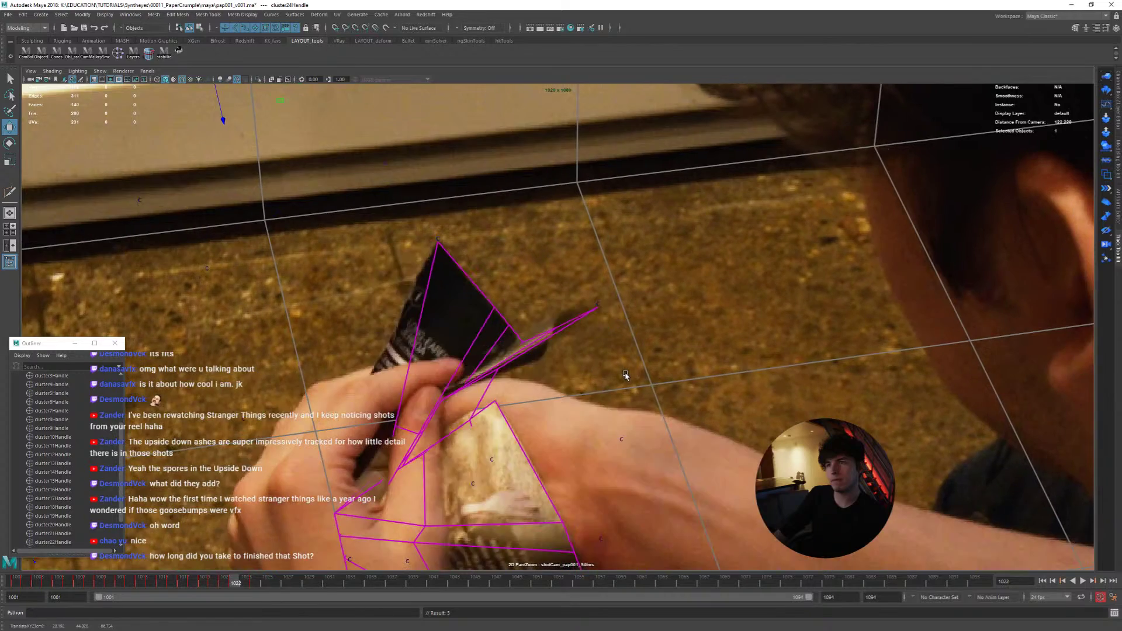
key("alt+period")
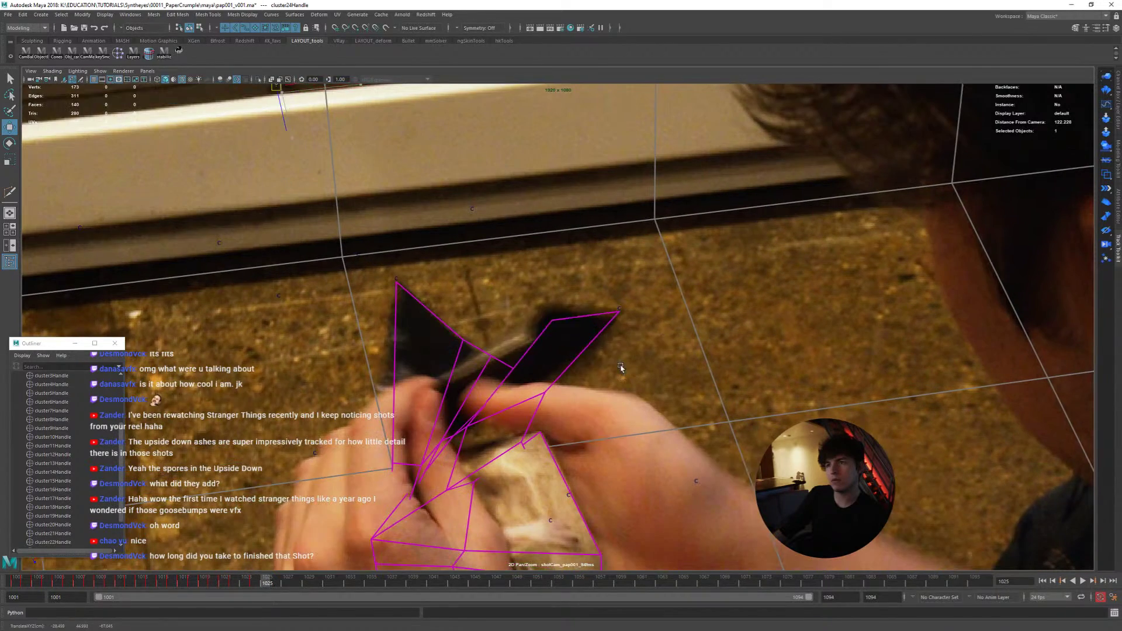
Step: Adjust the upper-edge cluster at frame 1026, compare it with frame 1025, and key its translation
key("alt+period")
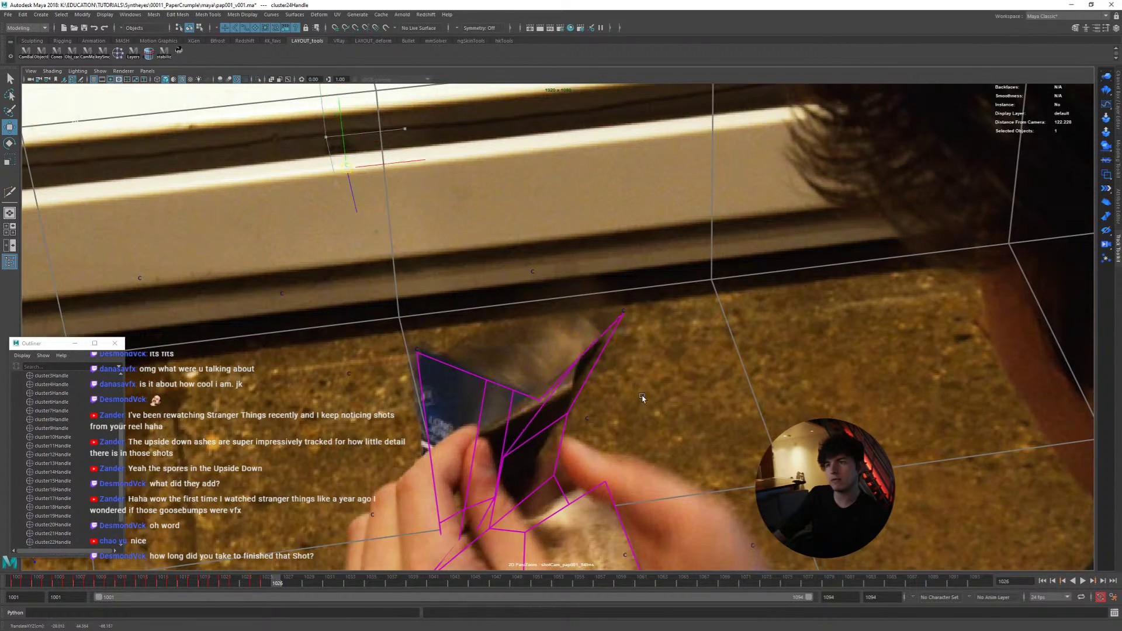
key("alt+comma")
key("alt+period")
key("alt+comma")
key("alt+period")
key("shift+w")
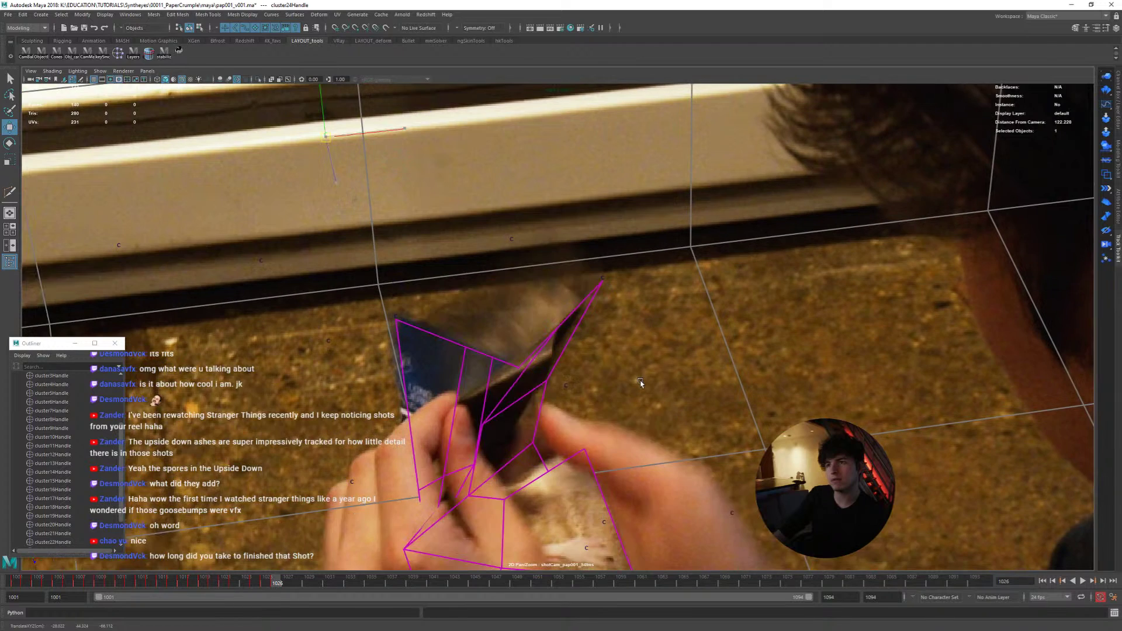
Step: Move the upper-edge cluster to follow the reopening page at frames 1027 and 1028
key("alt+period")
key("alt+comma")
key("alt+period")
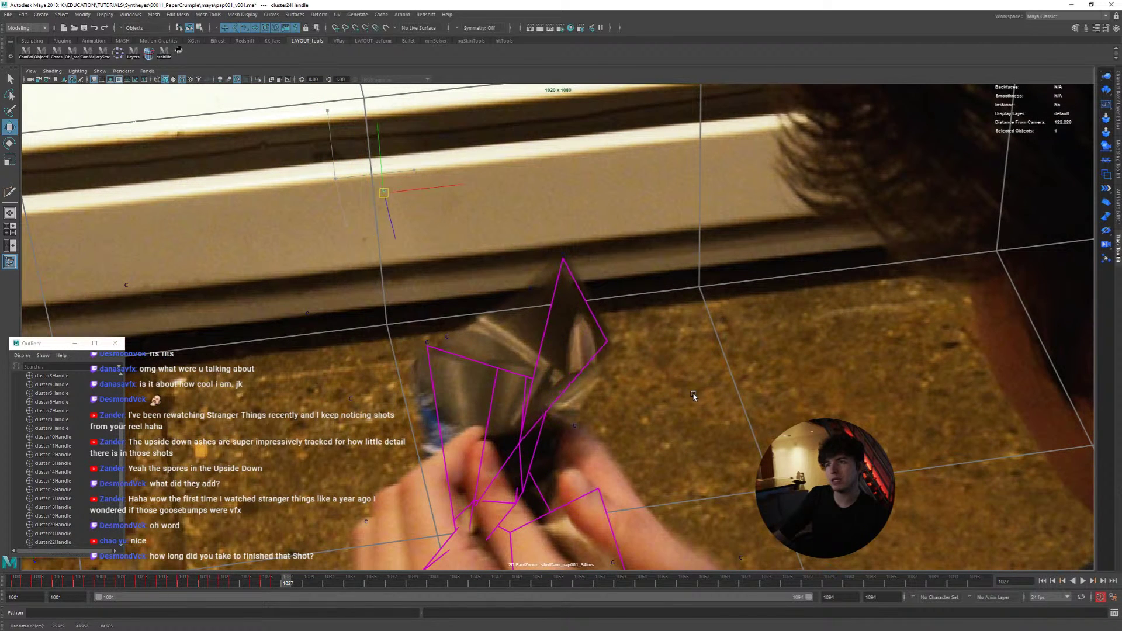
key("alt+period")
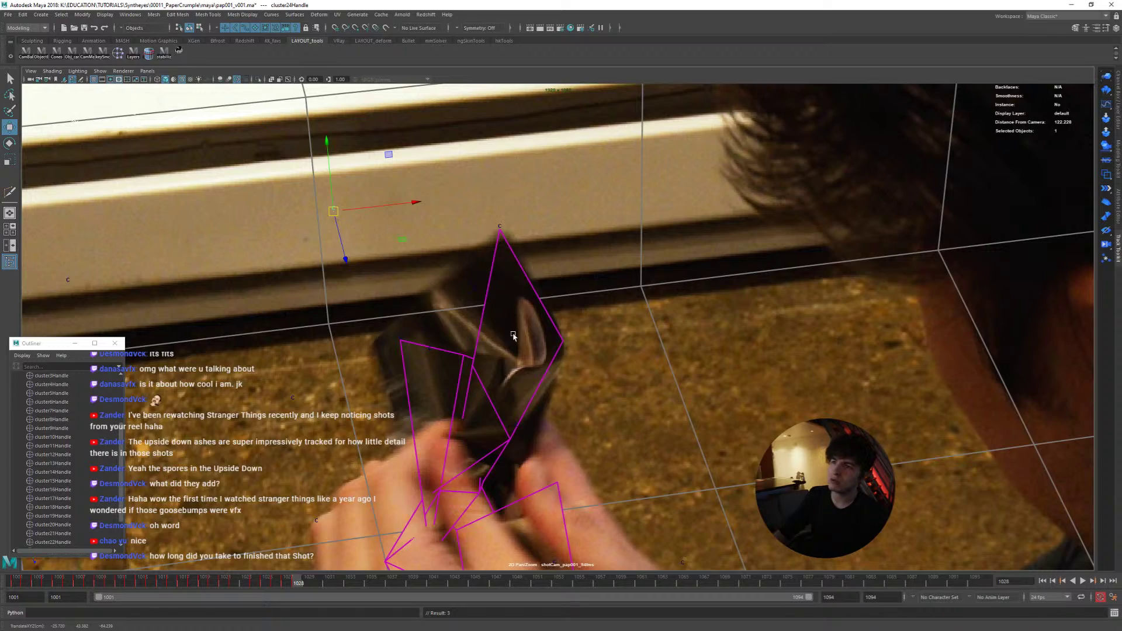
Step: Review the mesh's fit to the page frame by frame, going backwards from frame 1028 past frame 1023
key("alt+comma")
key("alt+comma")
key("alt+comma")
key("alt+comma")
key("alt+comma")
key("alt+comma")
key("alt+comma")
key("alt+comma")
key("alt+comma")
key("alt+comma")
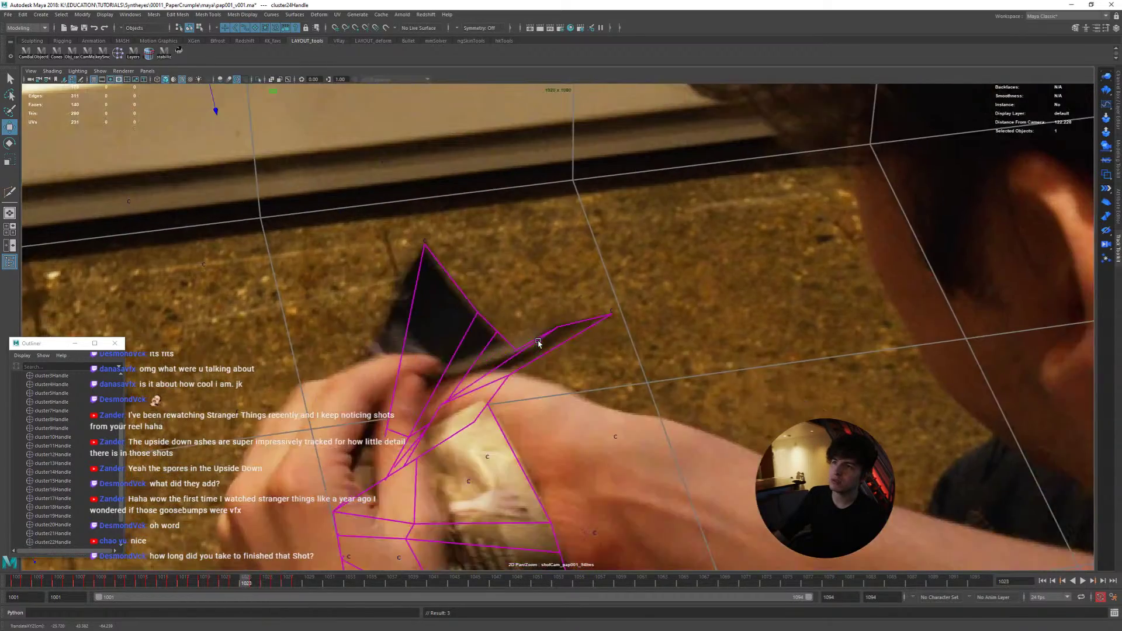
Step: Go through frames 1013 to 1028 to check how the paper mesh's clusters follow the crumpling paper in the footage
key("alt+comma")
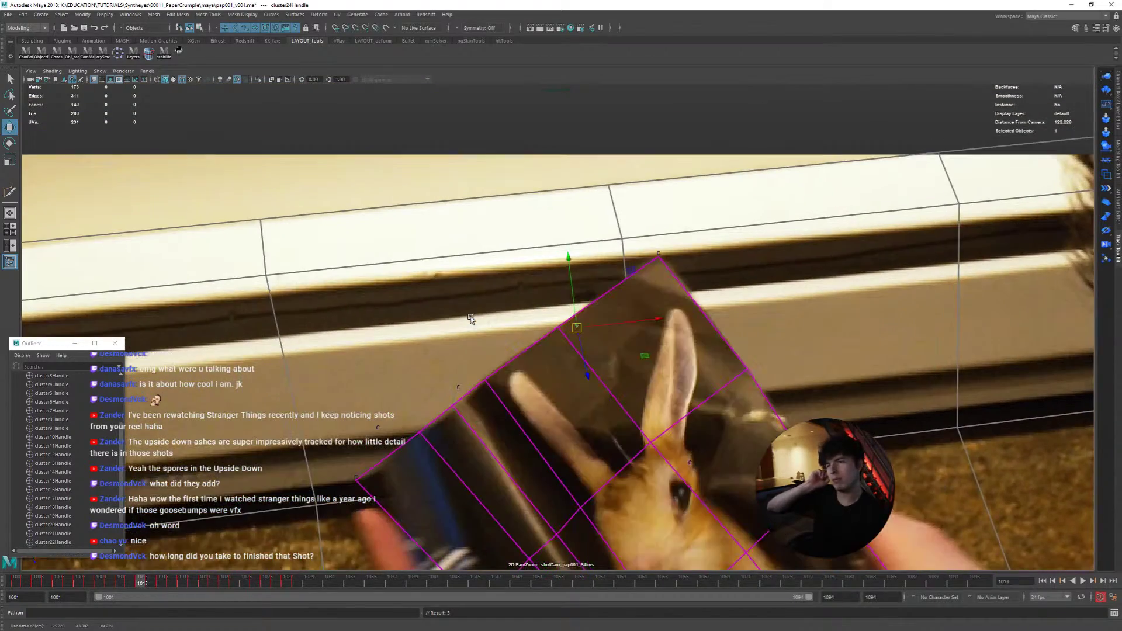
key("alt+period")
key("alt+period")
key("alt+period")
key("alt+period")
key("alt+period")
key("alt+period")
key("alt+period")
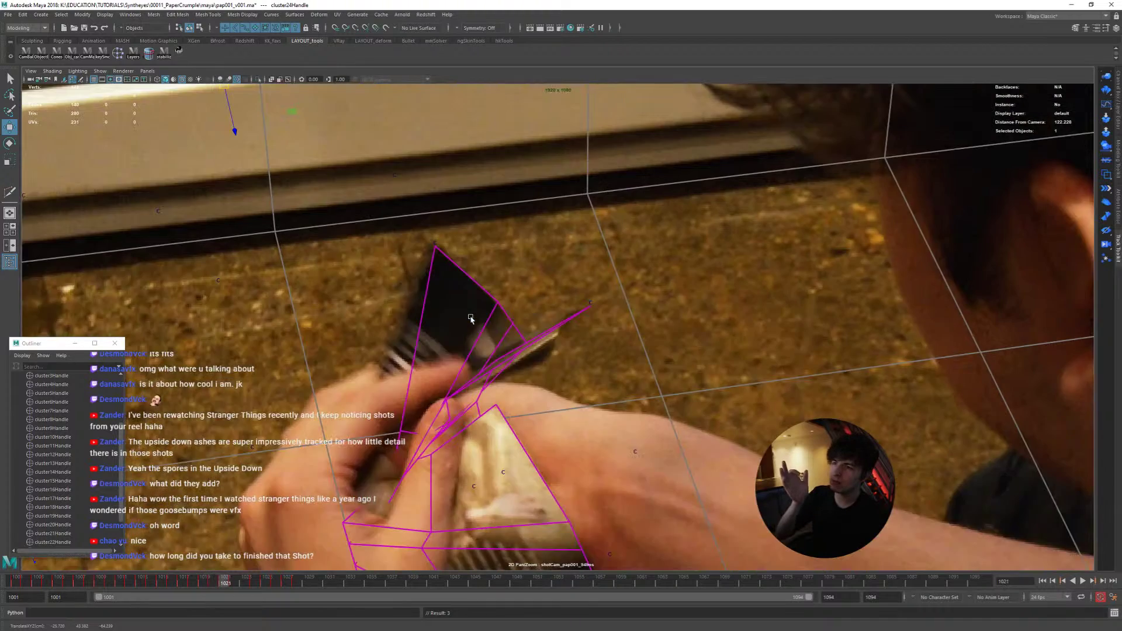
key("alt+period")
key("alt+period")
key("alt+period")
key("alt+period")
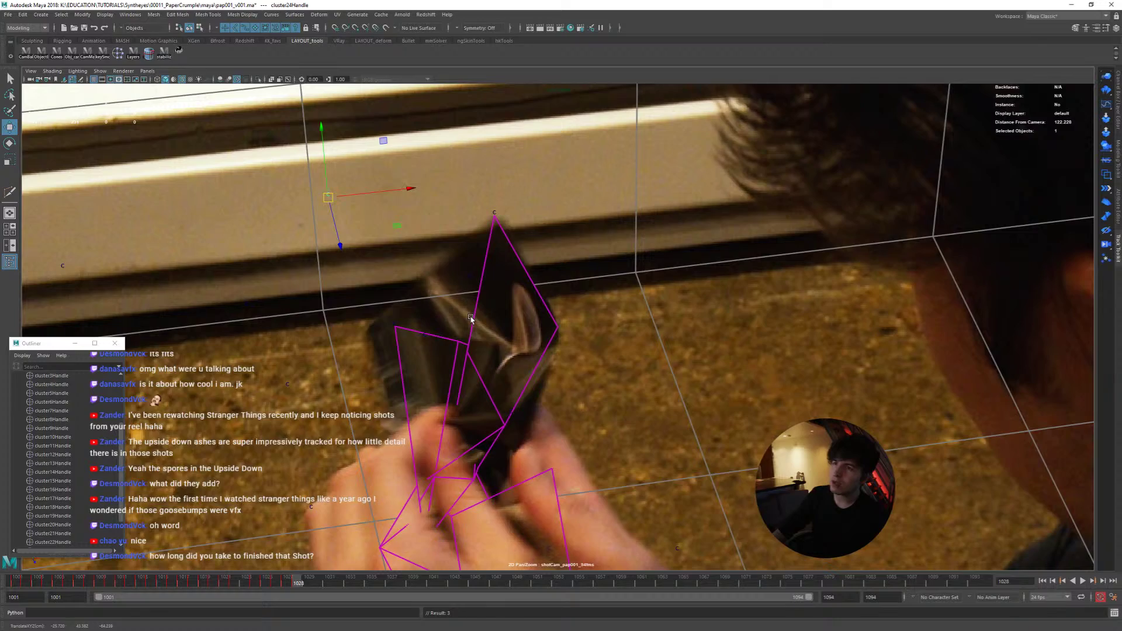
left_click_drag(223, 586, 302, 593)
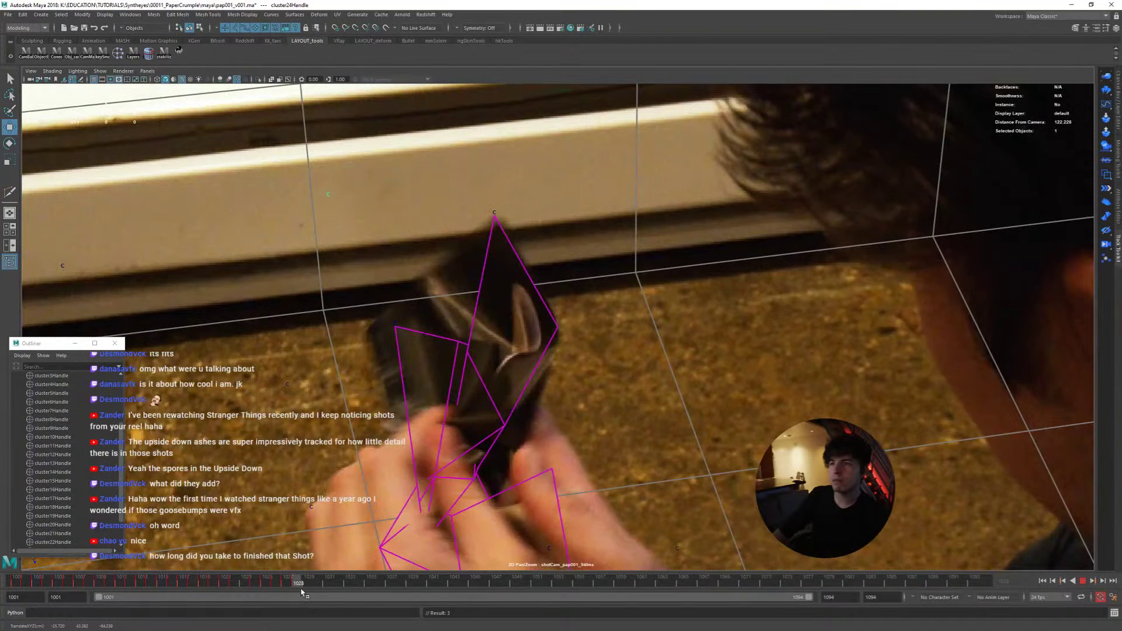
Step: Reposition the selected cluster24 handle at frames 1028 and 1027 so the paper mesh matches the folded page, checking the neighbouring frames
middle_click_drag(668, 399, 595, 362)
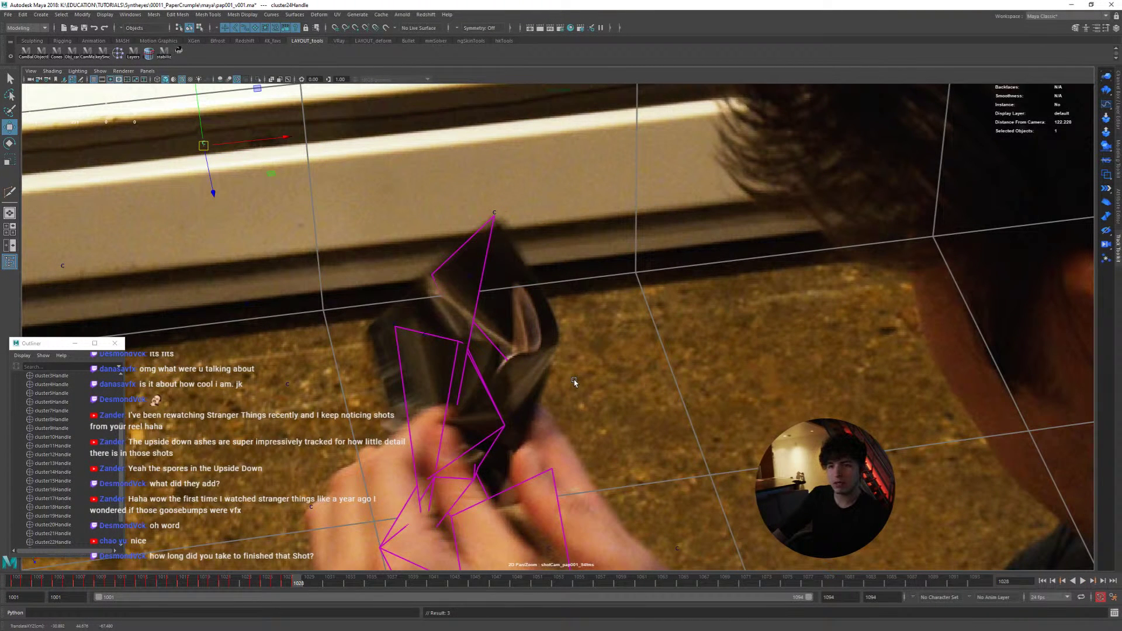
key("alt+comma")
key("alt+comma")
key("alt+period")
middle_click_drag(628, 388, 528, 352)
key("alt+comma")
key("alt+comma")
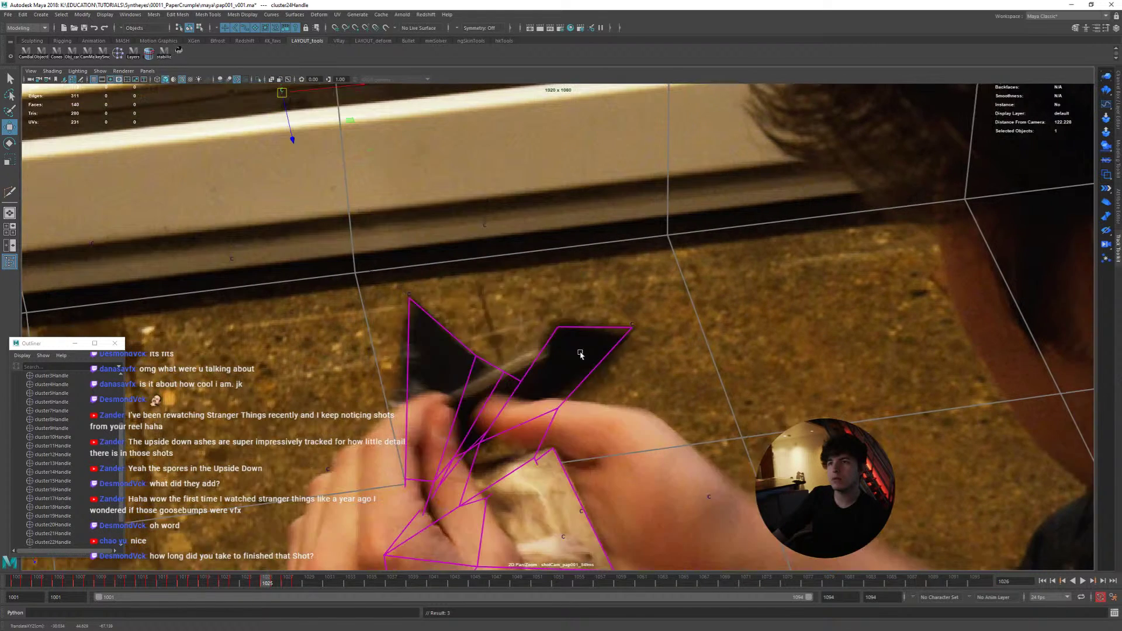
key("alt+period")
key("alt+period")
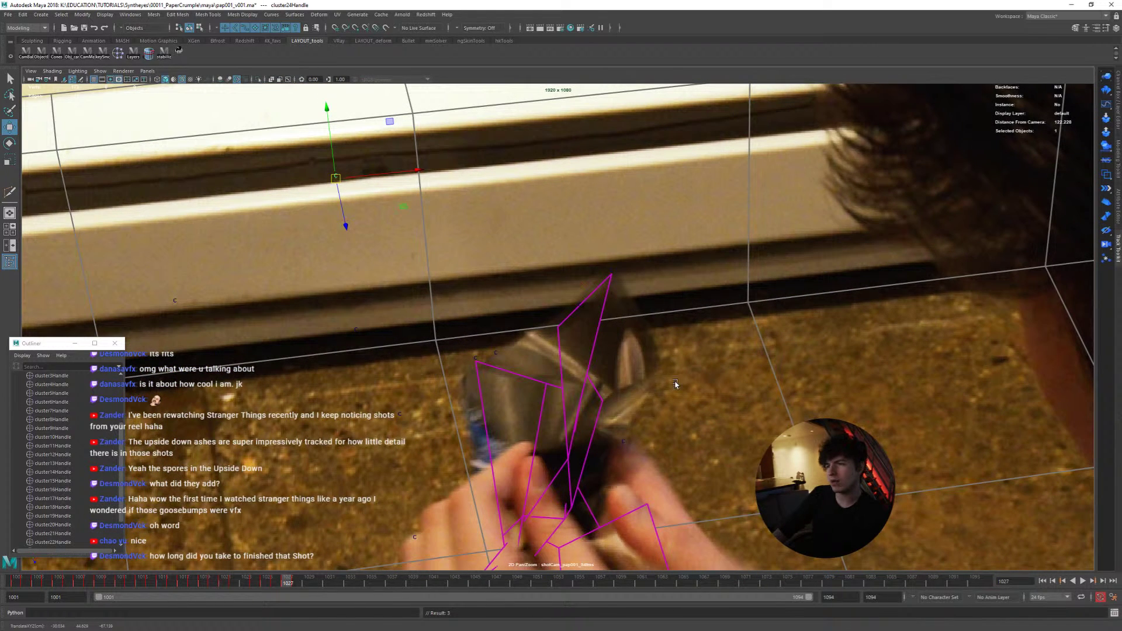
key("alt+period")
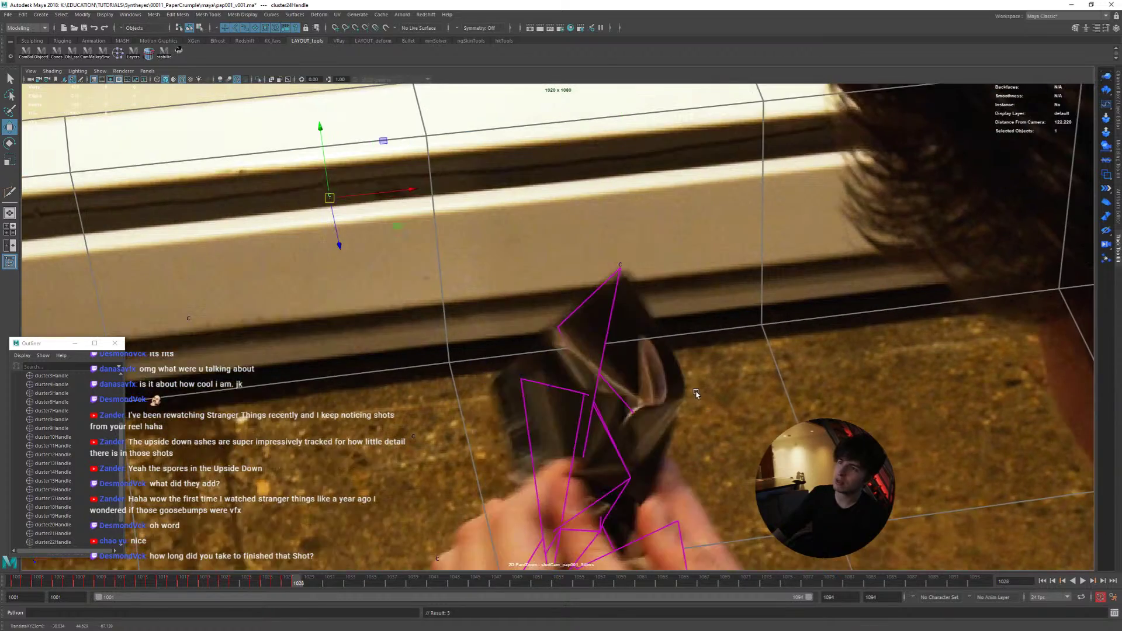
key("alt+period")
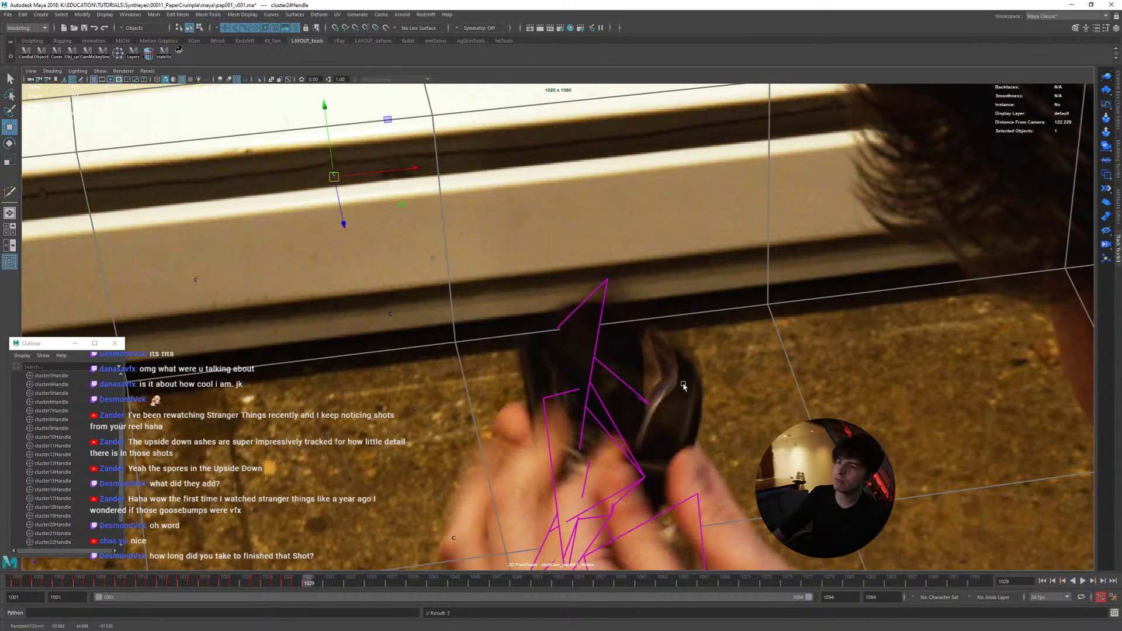
Step: Adjust the cluster24 handle's position at frame 1029 against the crumpled paper and check the frames up to 1032
key("alt+period")
key("alt+comma")
key("alt+period")
key("alt+period")
key("alt+comma")
key("alt+comma")
middle_click_drag(704, 381, 715, 377)
key("alt+period")
key("alt+period")
key("alt+period")
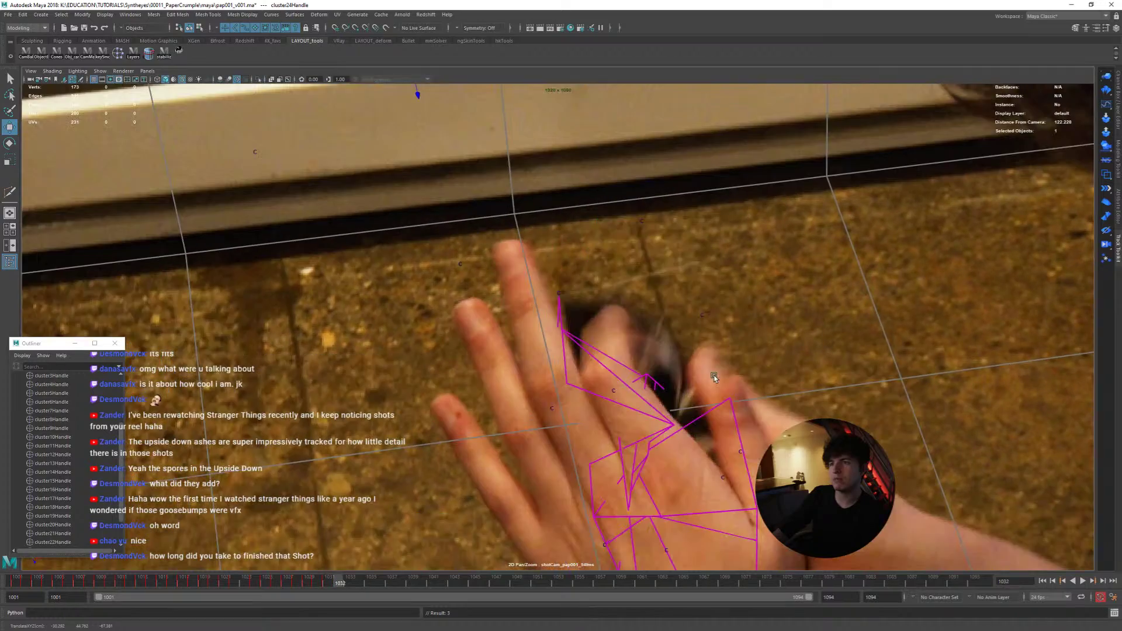
Step: Select the paper mesh pPlane2 and frame the whole page in the shot camera at frame 1001
key("alt+v")
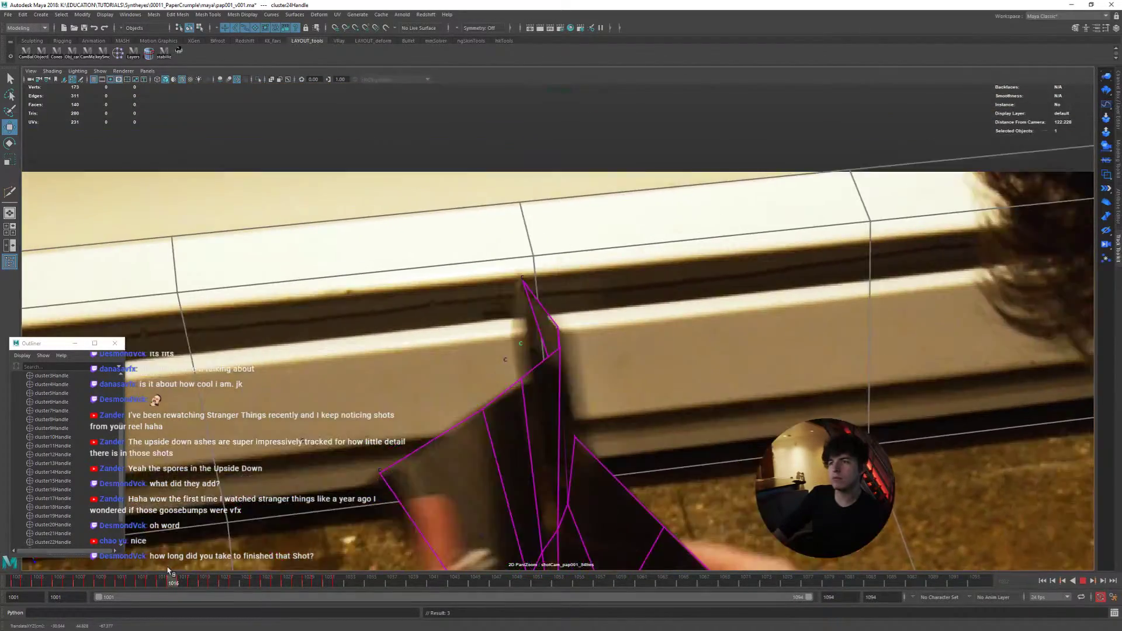
left_click_drag(168, 569, 17, 570)
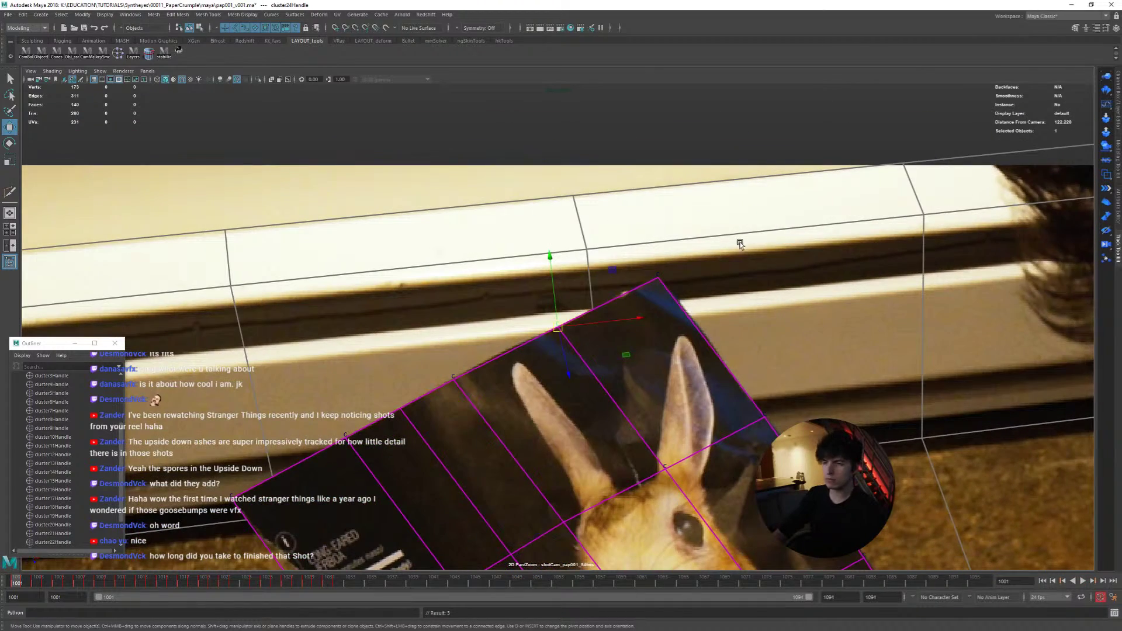
key("backslash")
left_click(662, 348)
key("alt+v")
key("alt+v")
left_click(541, 414)
key("backslash")
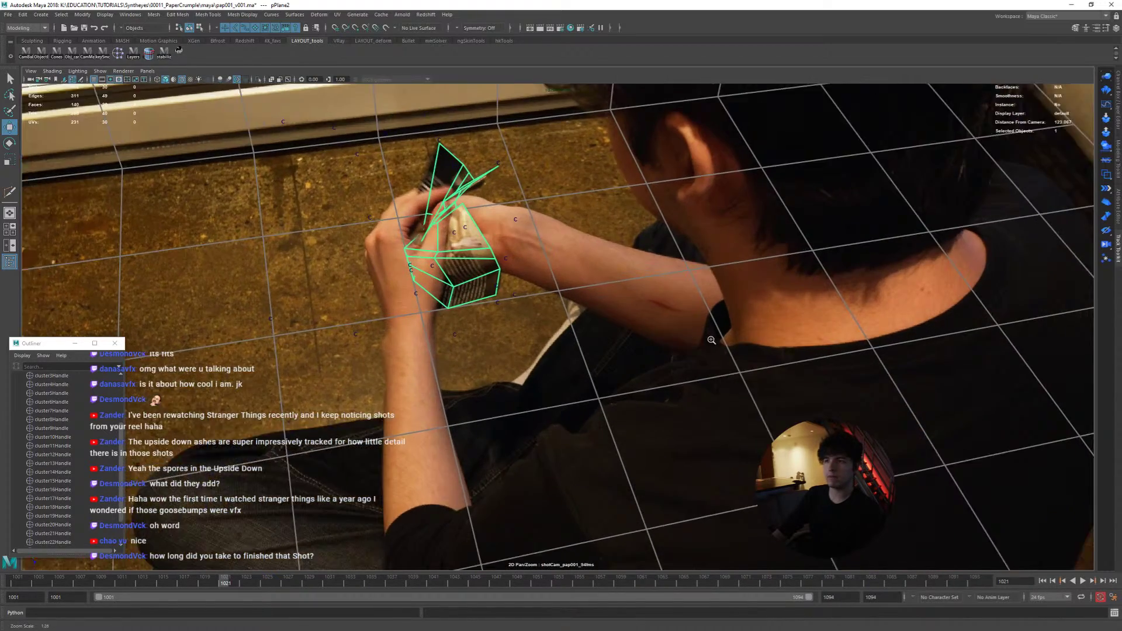
left_click_drag(459, 287, 535, 369)
key("alt+shift+v")
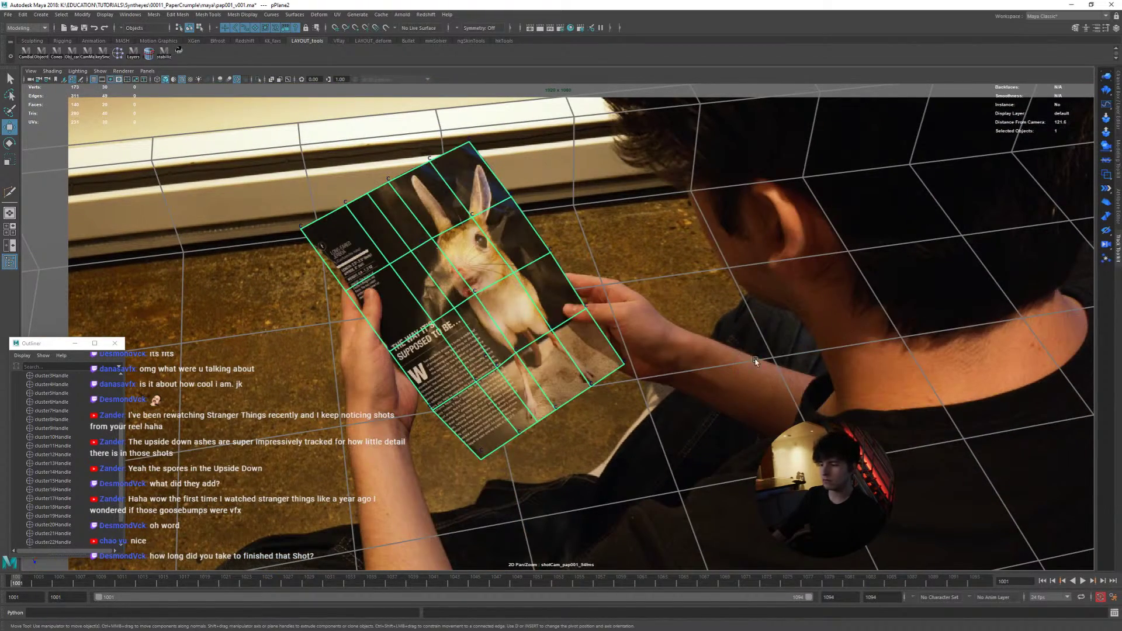
Step: Play back and scrub the animation from frame 1001 to check the paper mesh's track against the footage
key("alt+v")
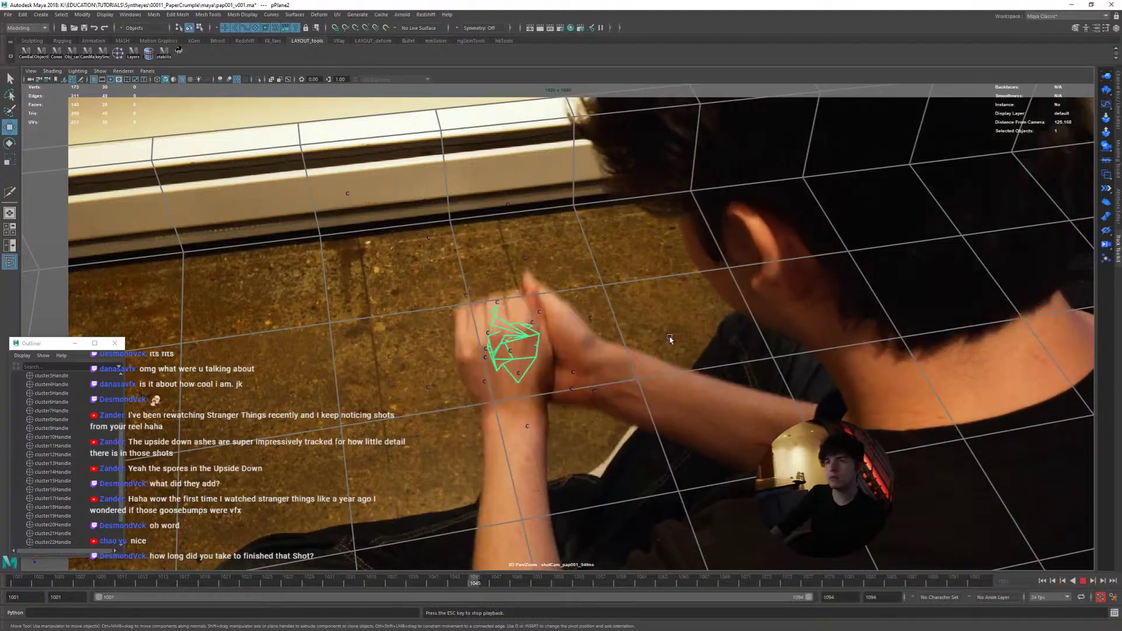
key("alt+v")
key("alt+v")
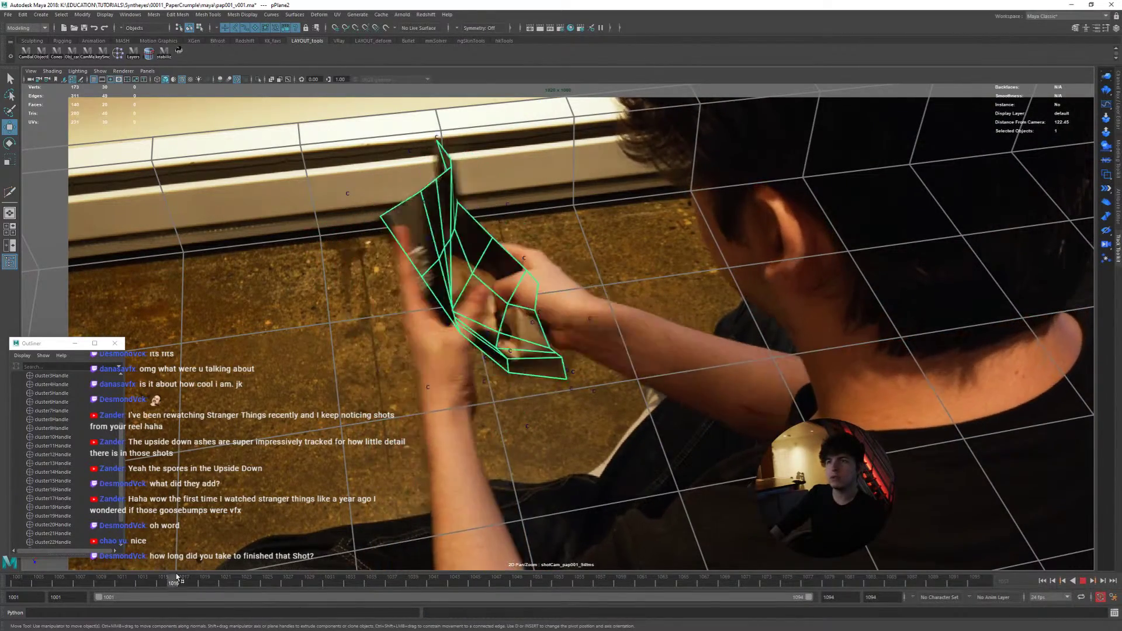
left_click_drag(310, 576, 6, 559)
scroll(586, 428, "up", 3)
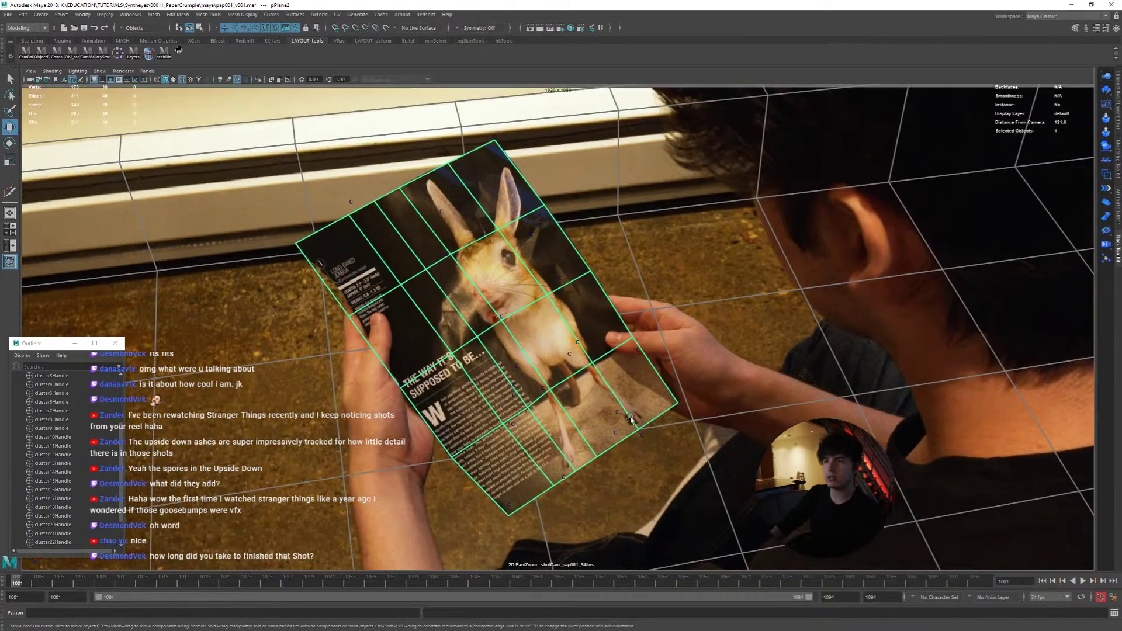
left_click_drag(57, 586, 14, 584)
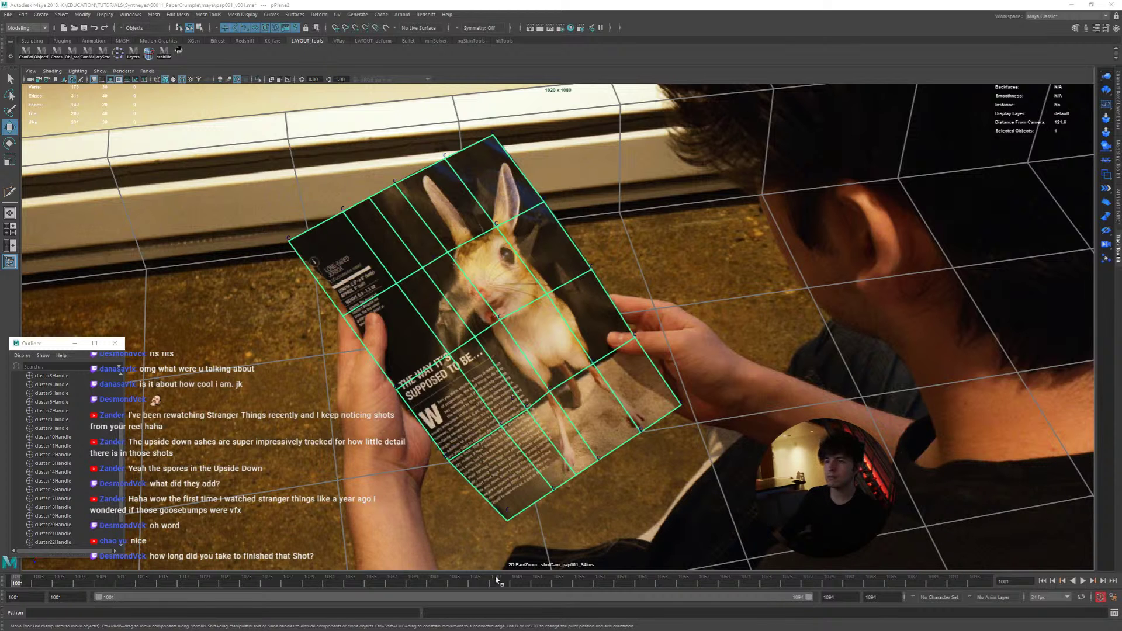
key("alt+v")
left_click_drag(153, 600, 0, 589)
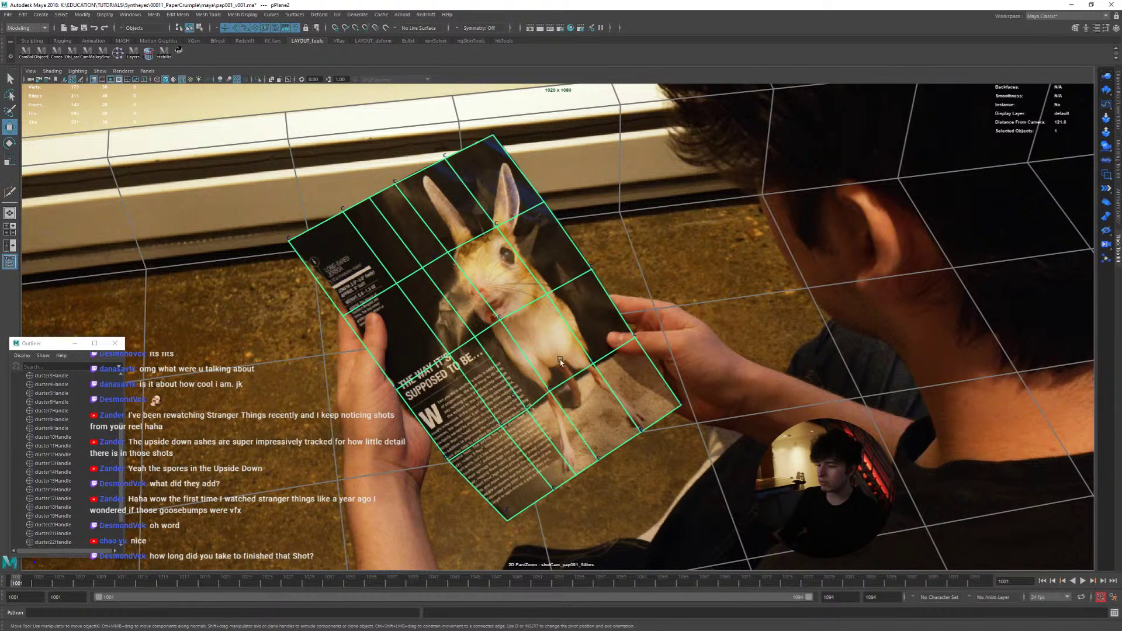
mouse_move(539, 361)
right_mouse_down()
mouse_move(509, 362)
mouse_move(533, 363)
right_mouse_up()
middle_click_drag(509, 363, 545, 374)
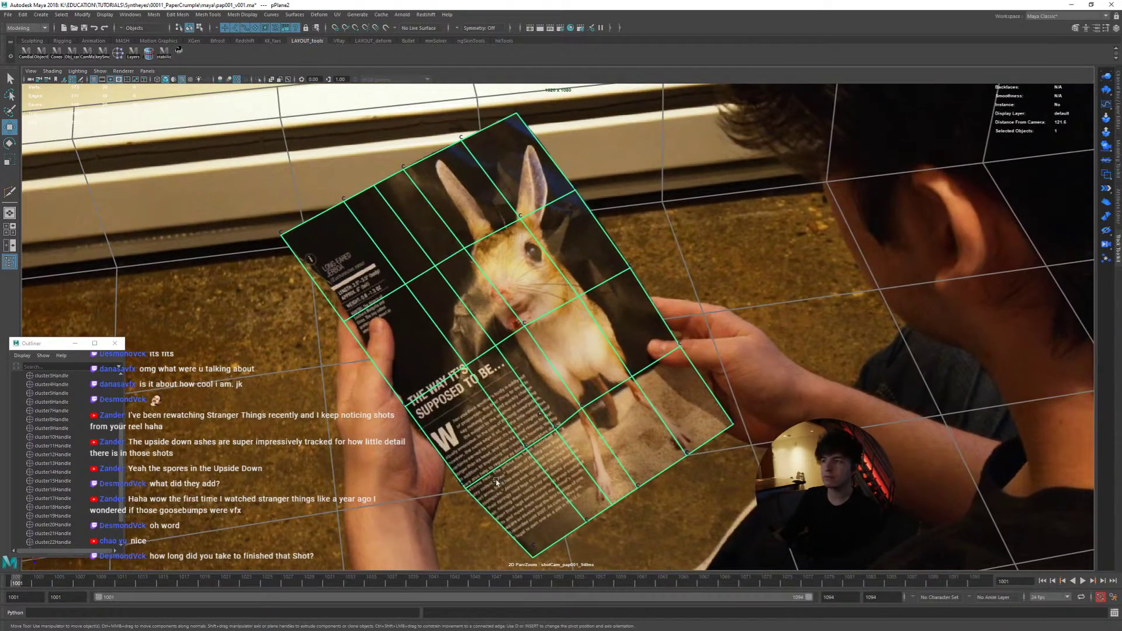
key("alt+v")
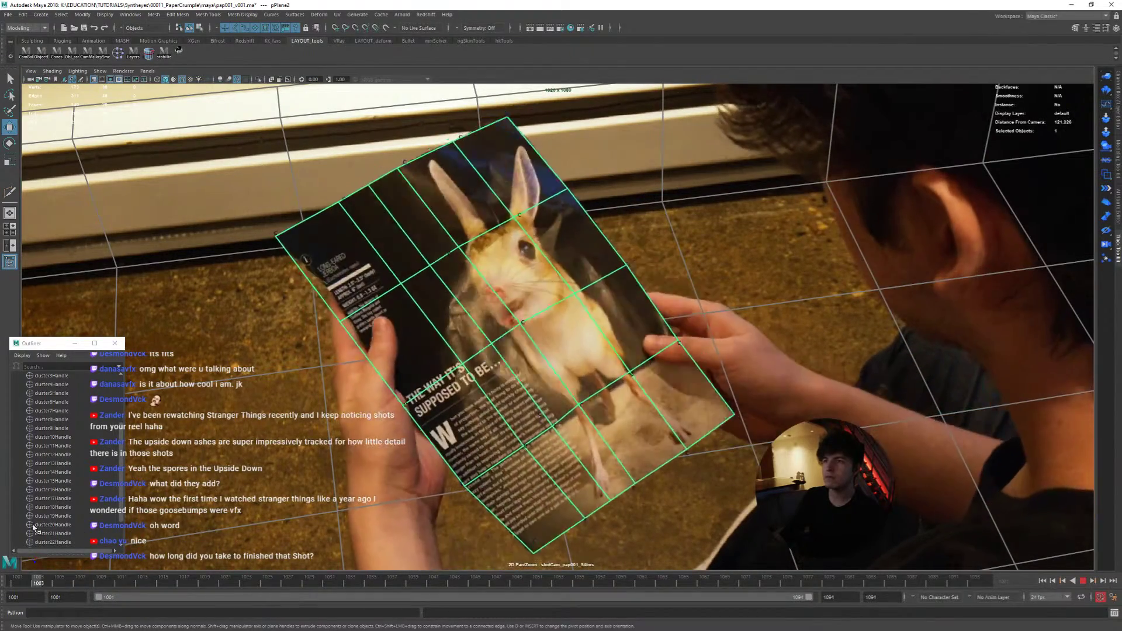
key("alt+v")
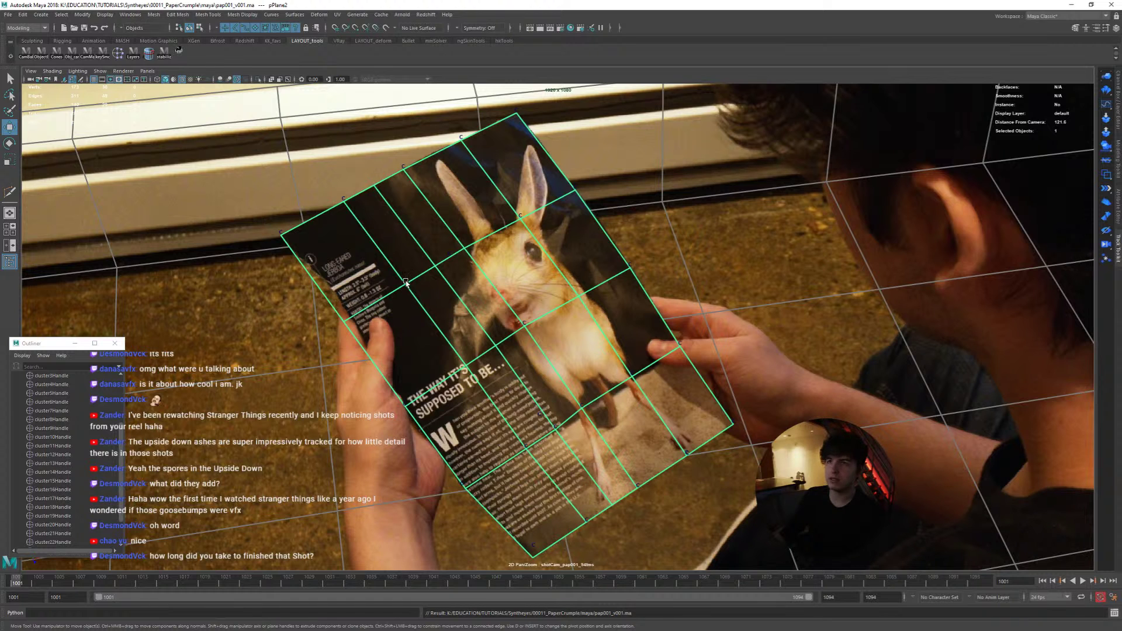
Step: Extrude the border edges along the paper mesh's right side and offset them outward into a new strip of faces
right_click_drag(547, 356, 547, 328)
left_click(544, 174)
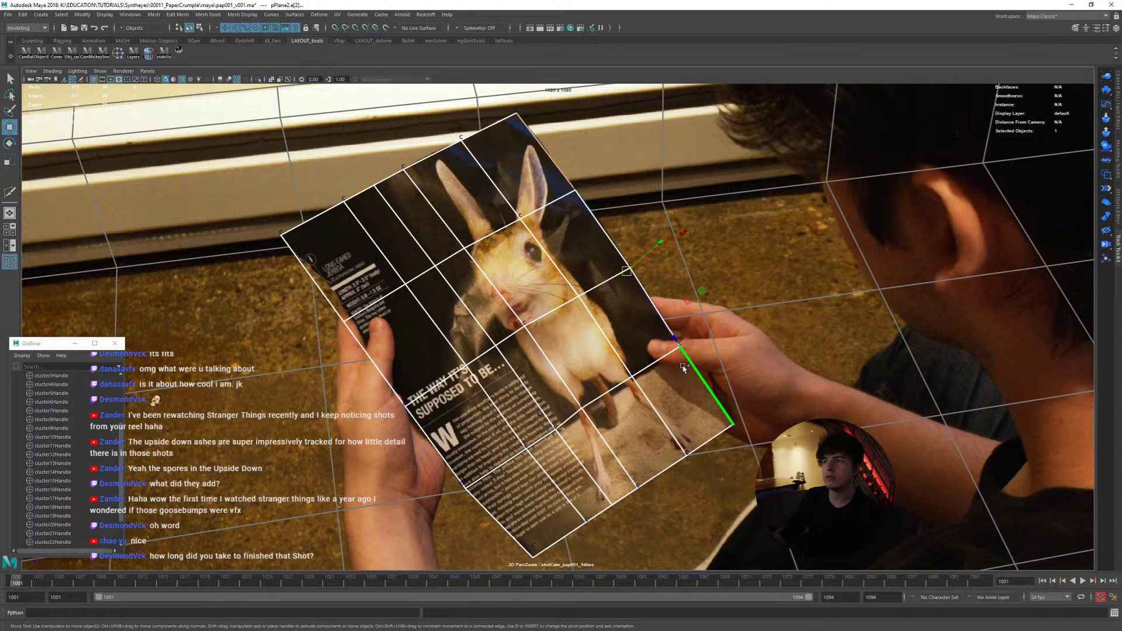
right_click(621, 331, "shift")
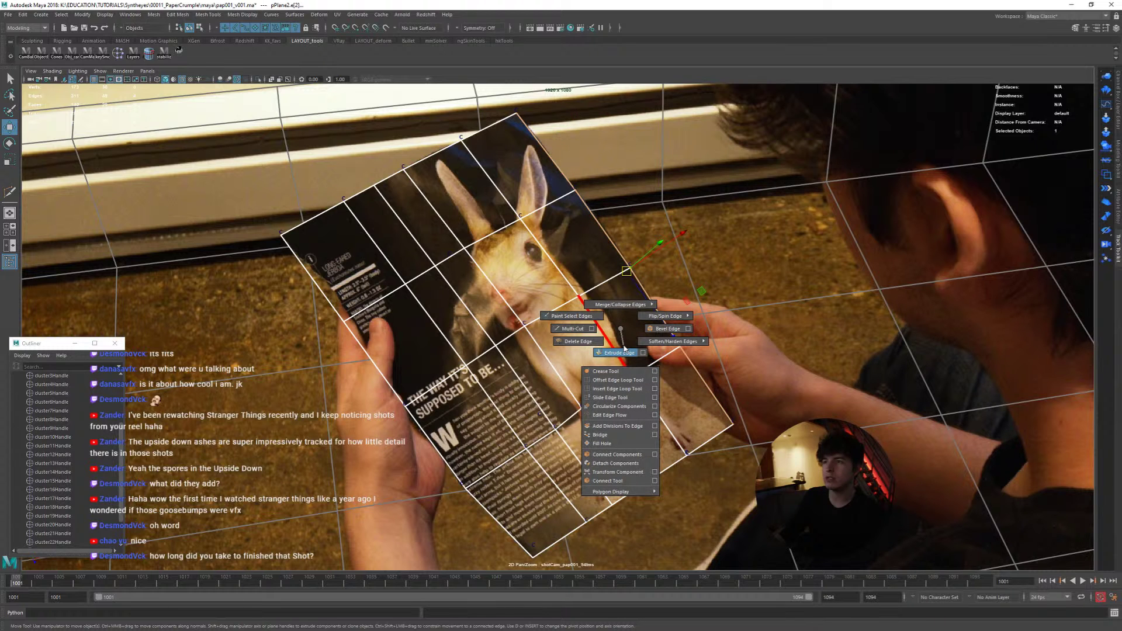
left_click(623, 349)
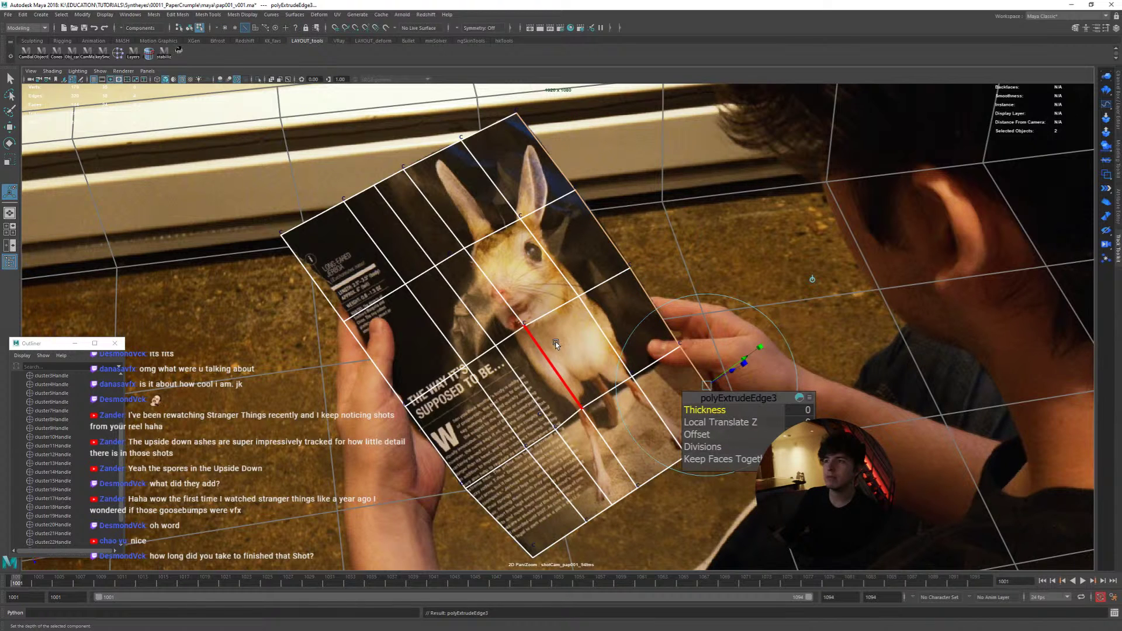
key("ctrl+z")
left_click_drag(698, 434, 724, 431)
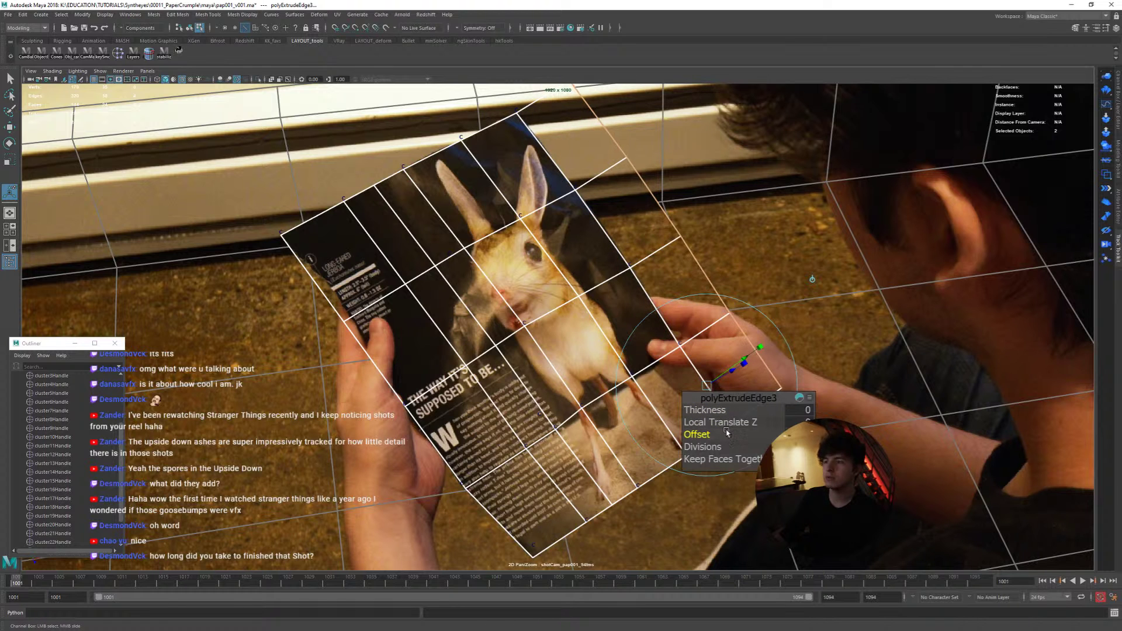
scroll(619, 277, "down", 2)
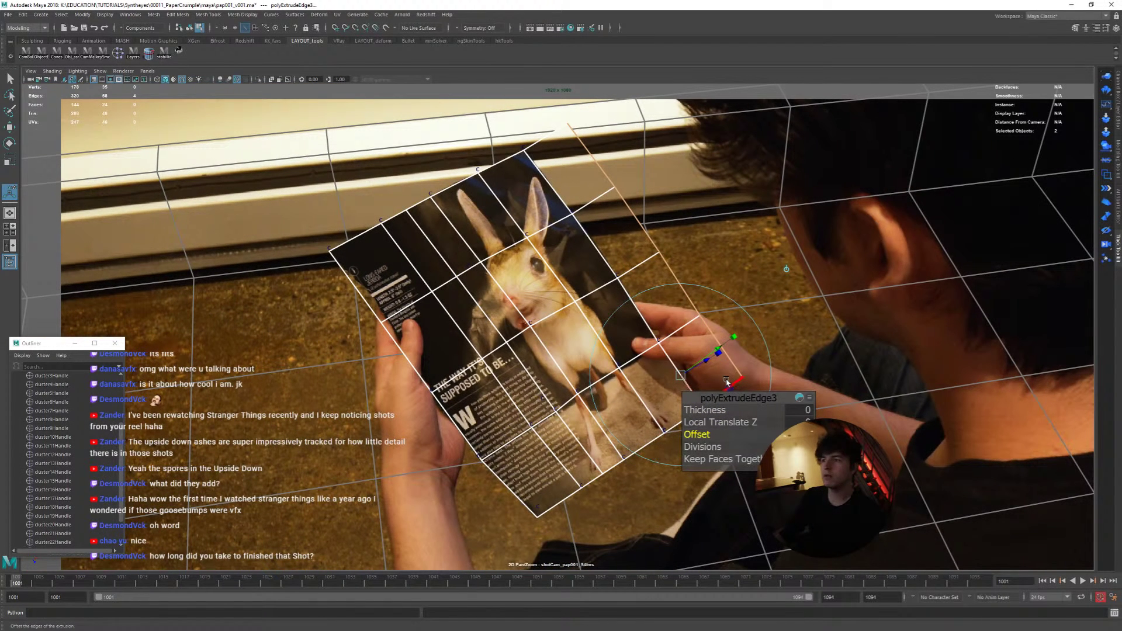
Step: Extrude the paper mesh's lower and left border edges, offsetting each outward into a new strip of faces
left_click(641, 445)
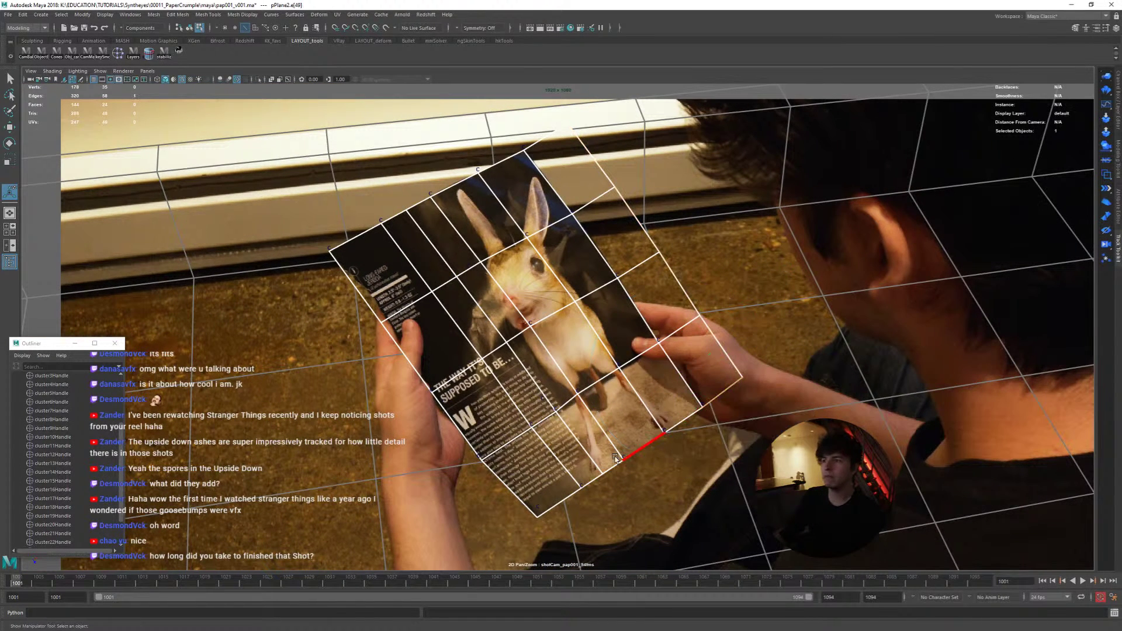
key("ctrl+e")
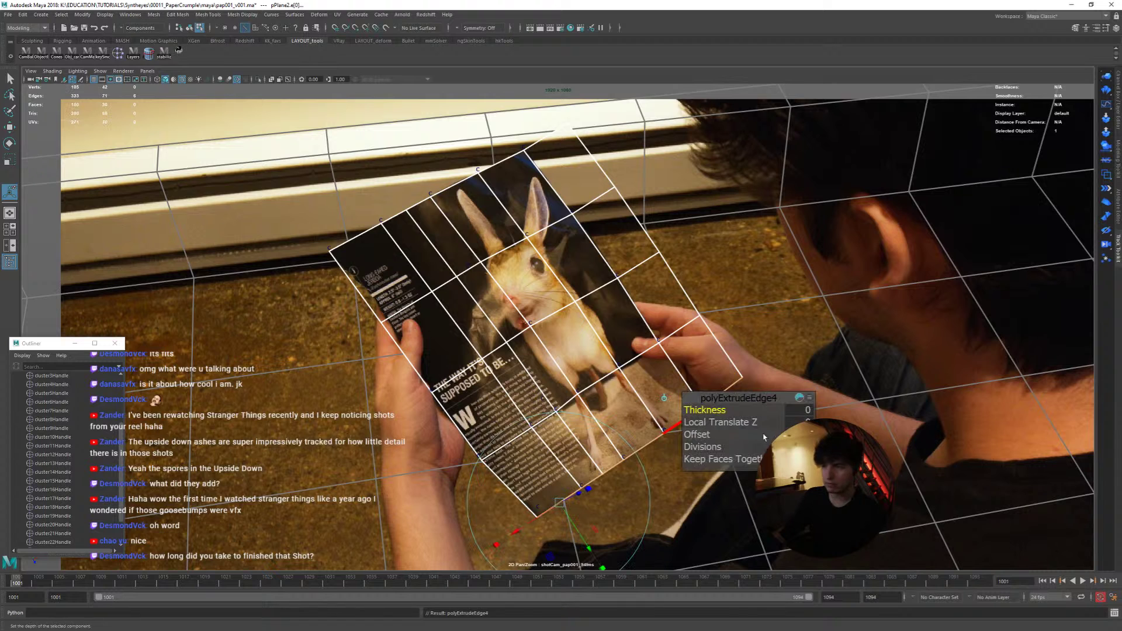
left_click_drag(703, 435, 708, 435)
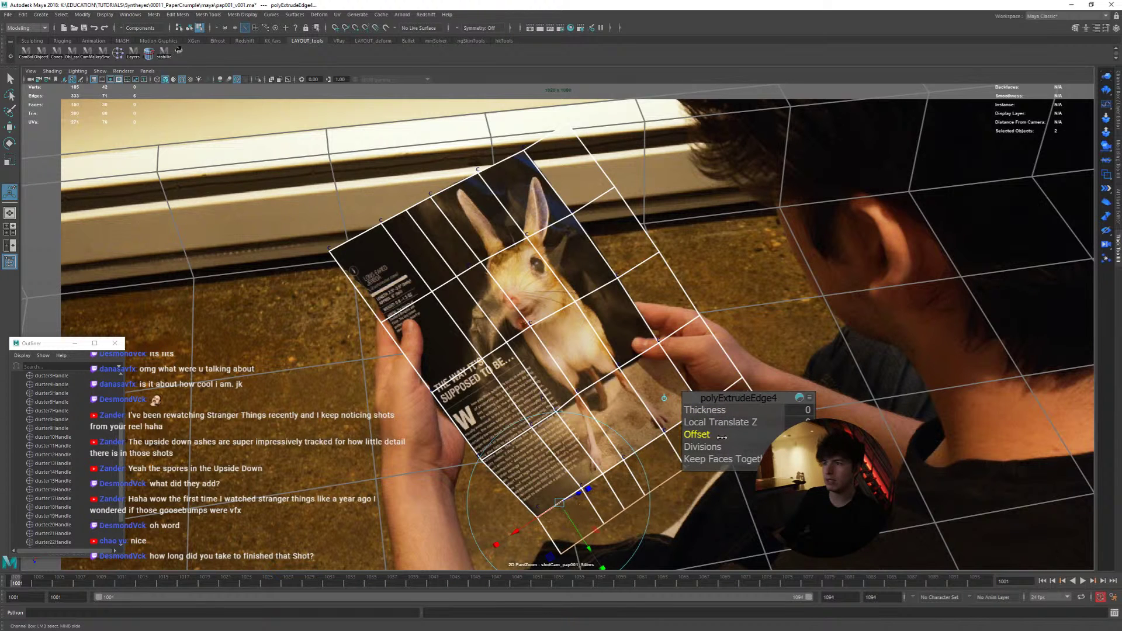
left_click(520, 500)
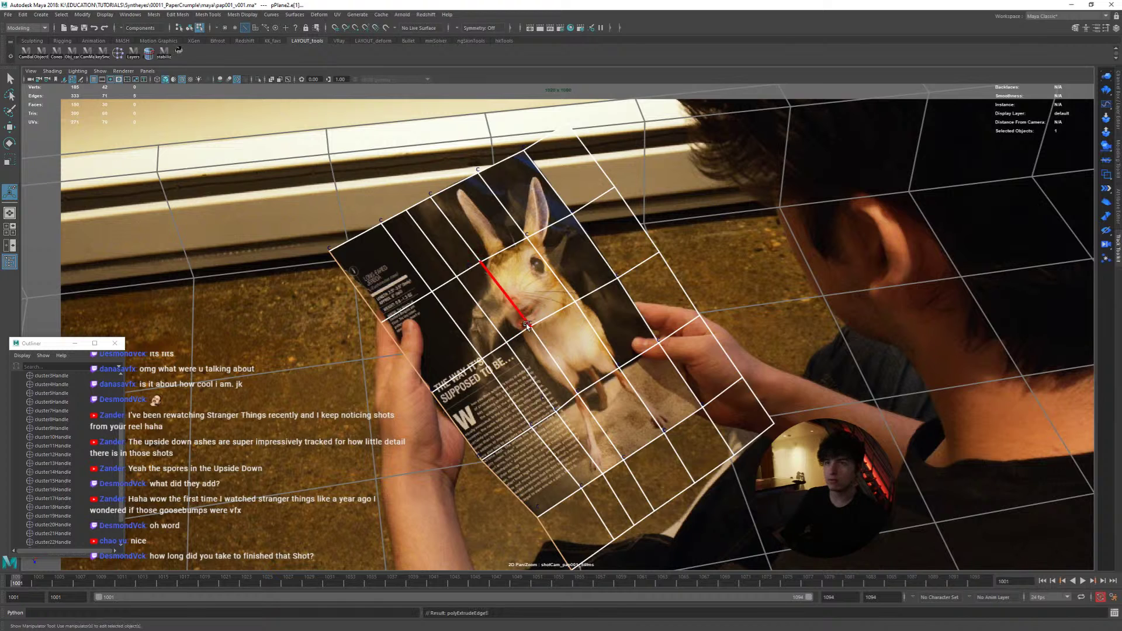
left_click(656, 373, "shift")
key("ctrl+e")
left_click_drag(699, 438, 431, 336)
Step: Extrude the paper mesh's upper border edges and offset them outward into a matching strip
left_click(542, 148)
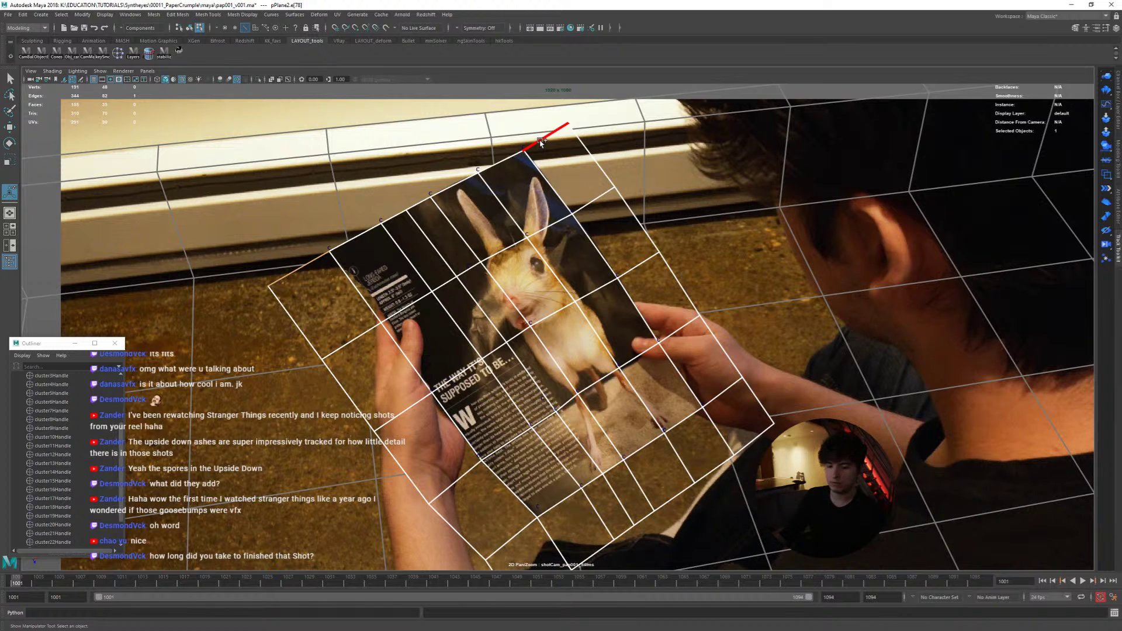
key("ctrl+e")
left_click_drag(698, 435, 730, 434)
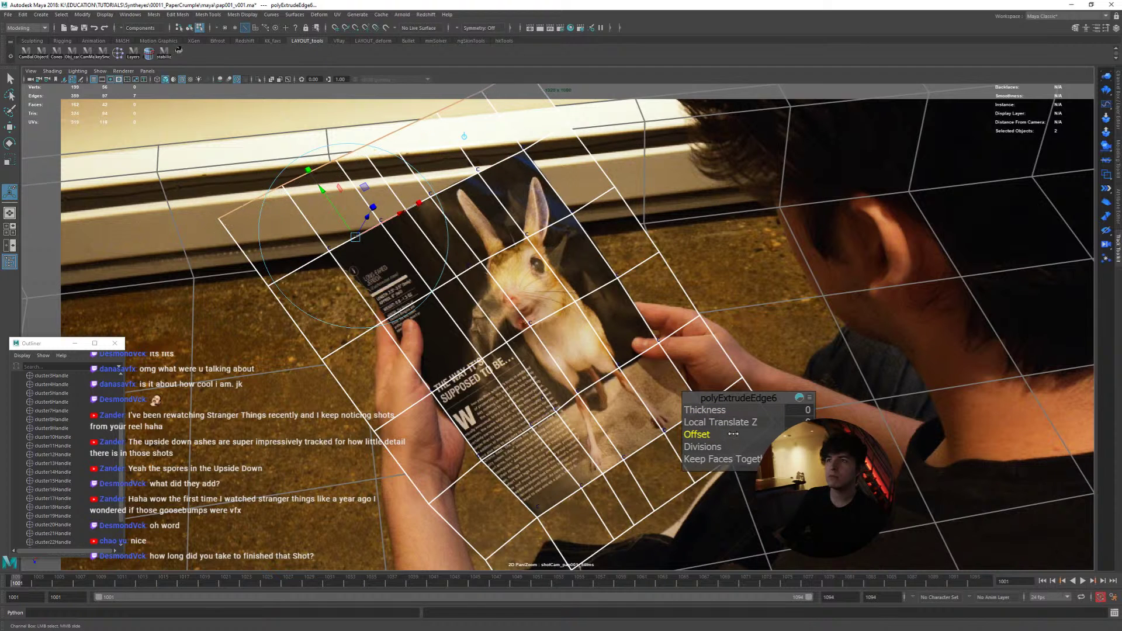
Step: Insert edge loops through the extruded upper, left and lower strips of the paper mesh using Multi-Cut, finishing in object mode
right_click(587, 230, "shift")
left_click(541, 231)
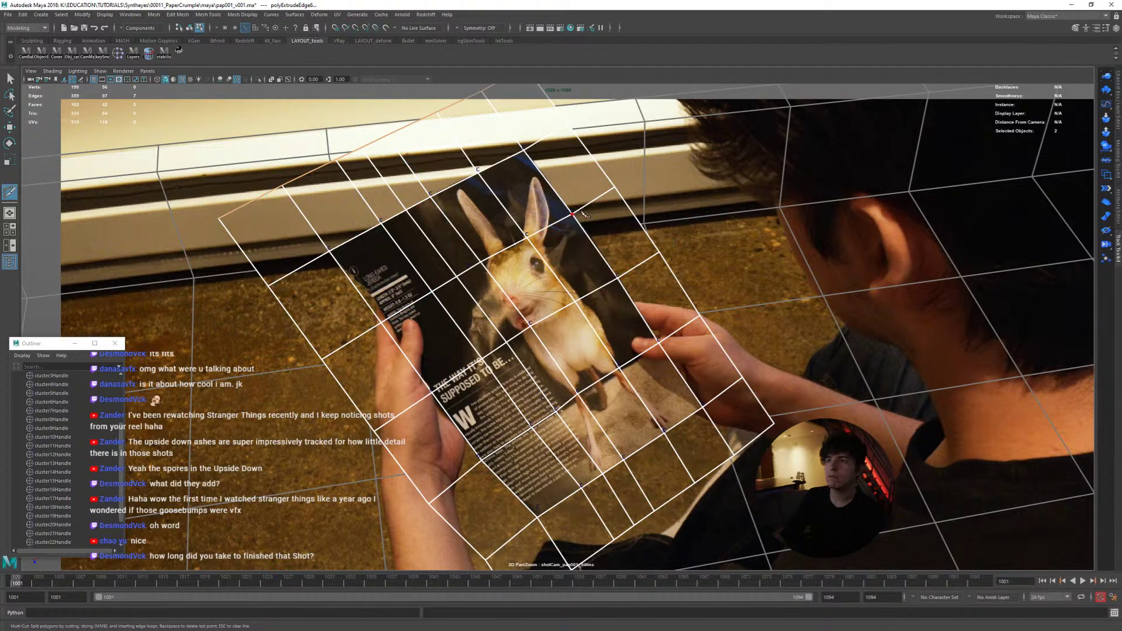
left_click(588, 202, "ctrl")
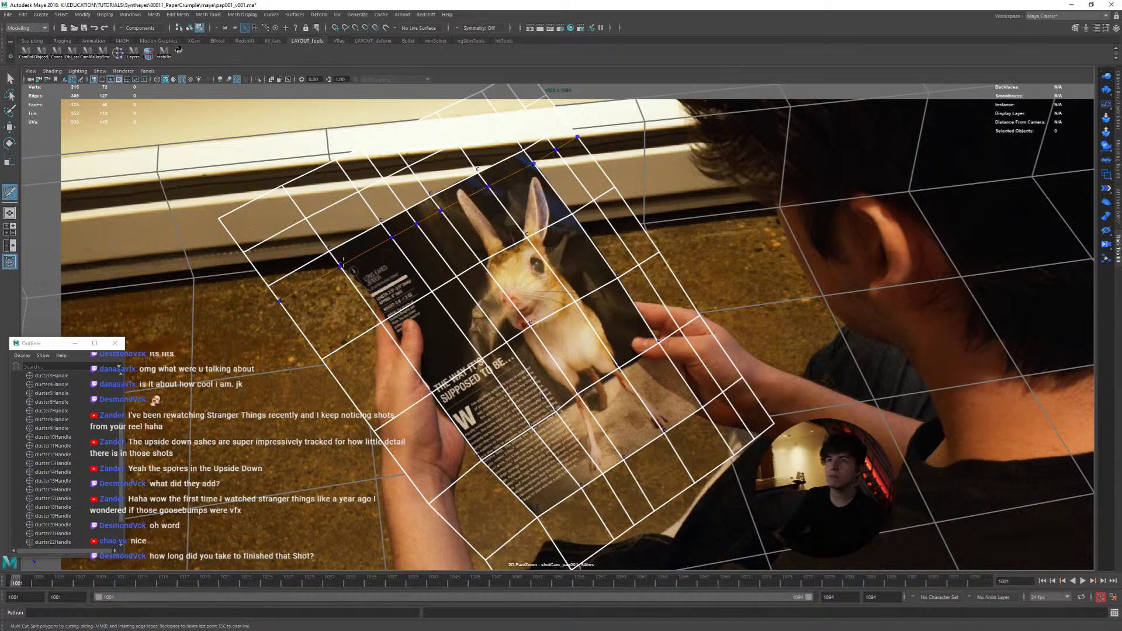
left_click(303, 268, "ctrl")
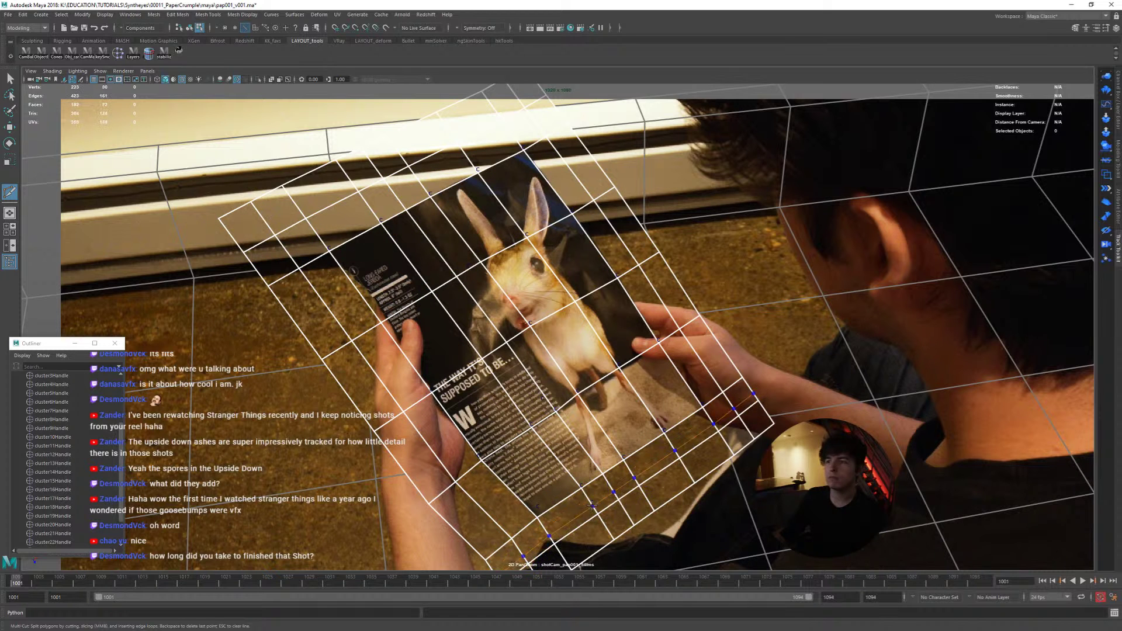
right_click_drag(654, 310, 666, 313)
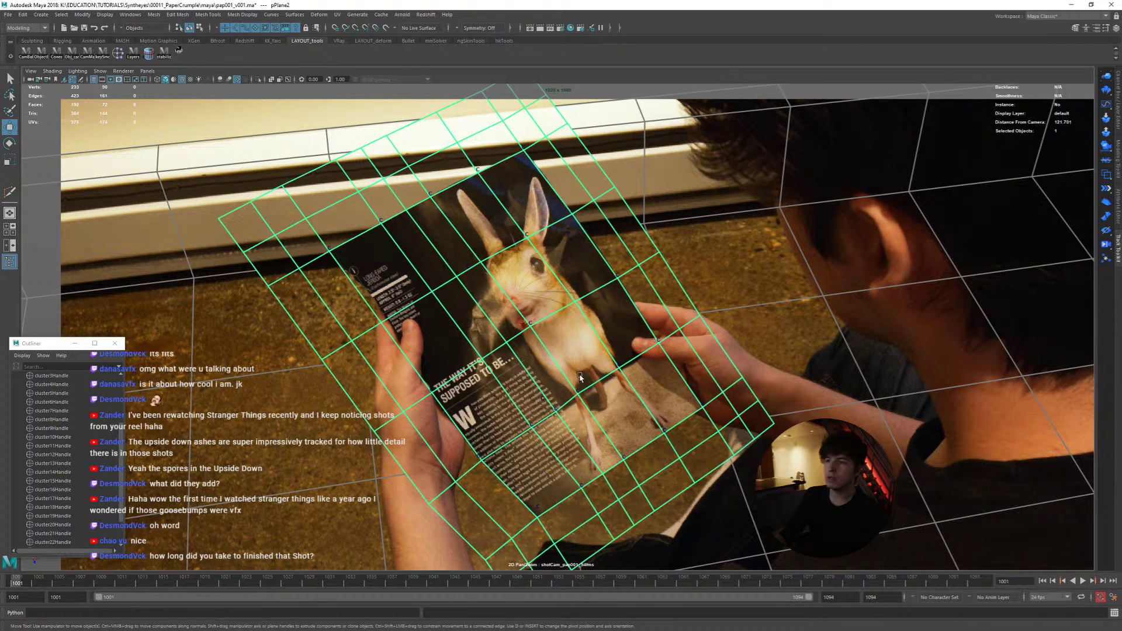
Step: Play and scrub the animation from frame 1001 to check how the extended paper mesh follows the footage
left_click_drag(39, 585, 18, 576)
key("alt+v")
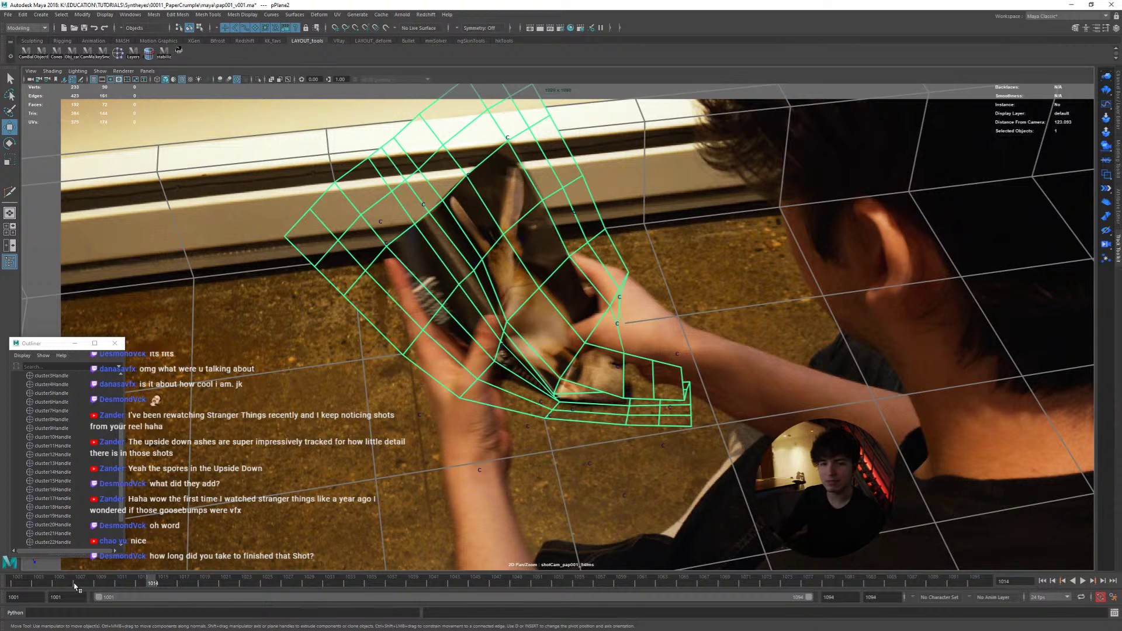
left_click_drag(83, 585, 193, 584)
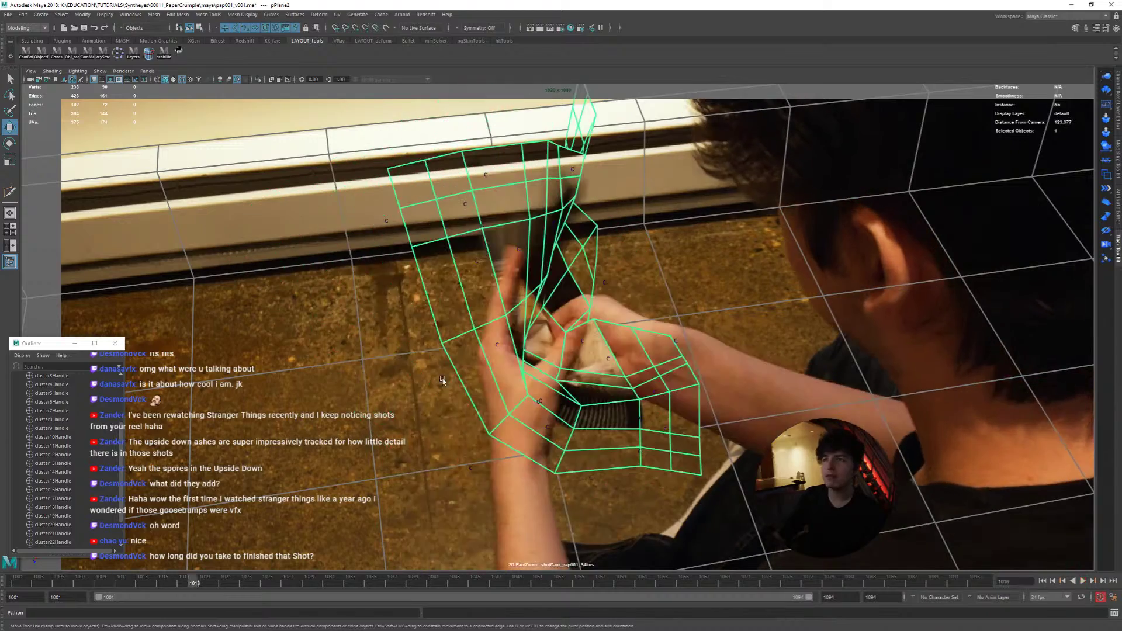
key("alt+v")
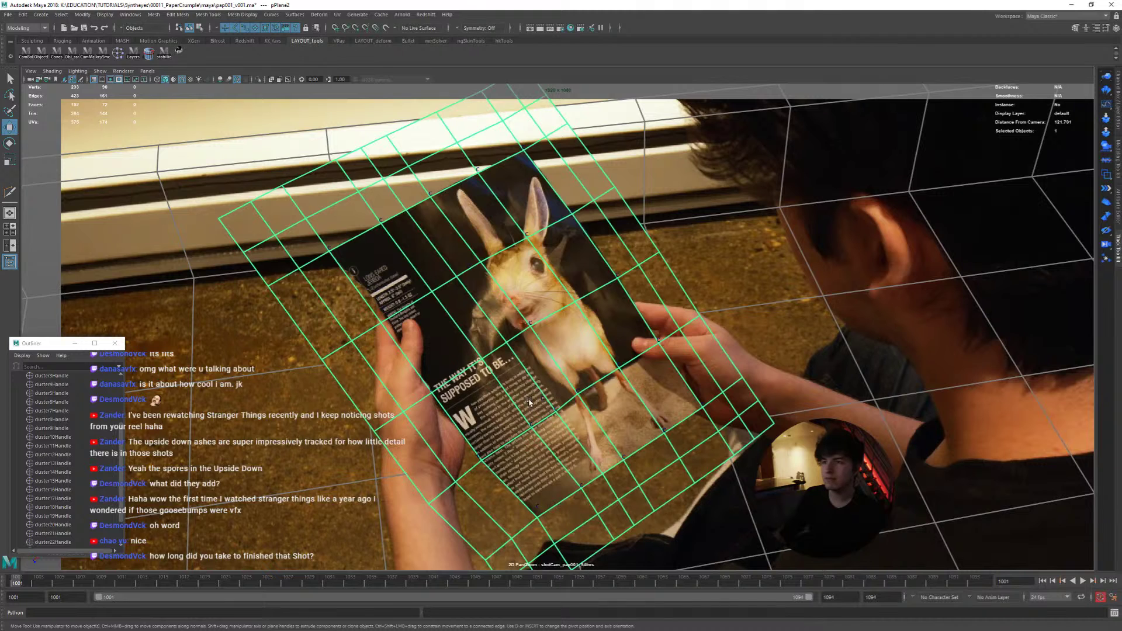
right_click(527, 381, "shift")
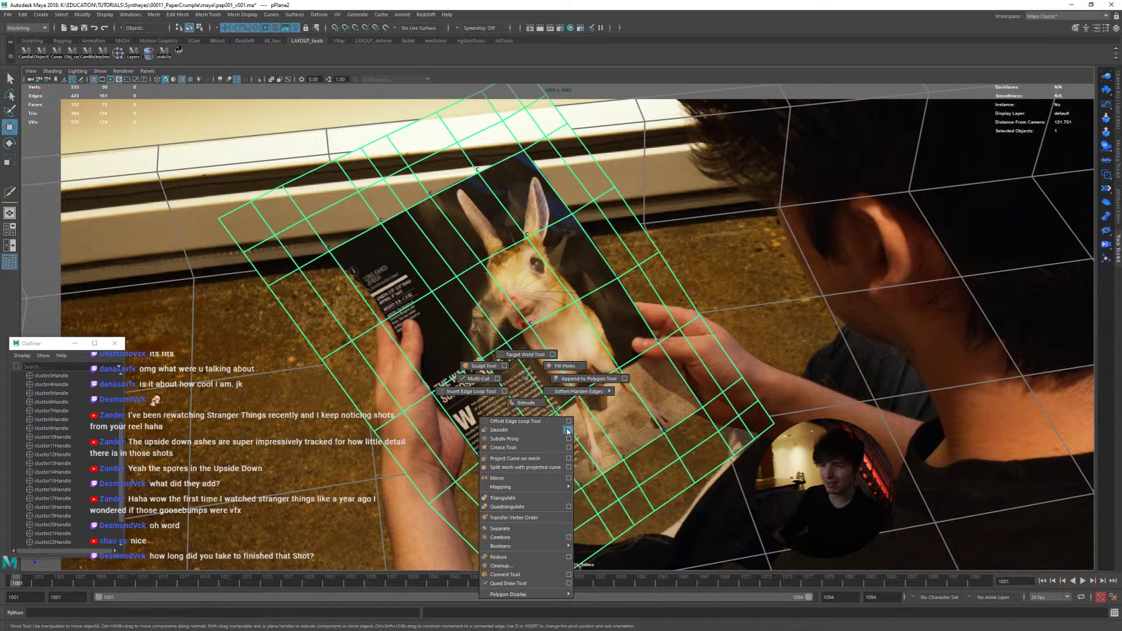
left_click(568, 430)
scroll(634, 367, "down", 5)
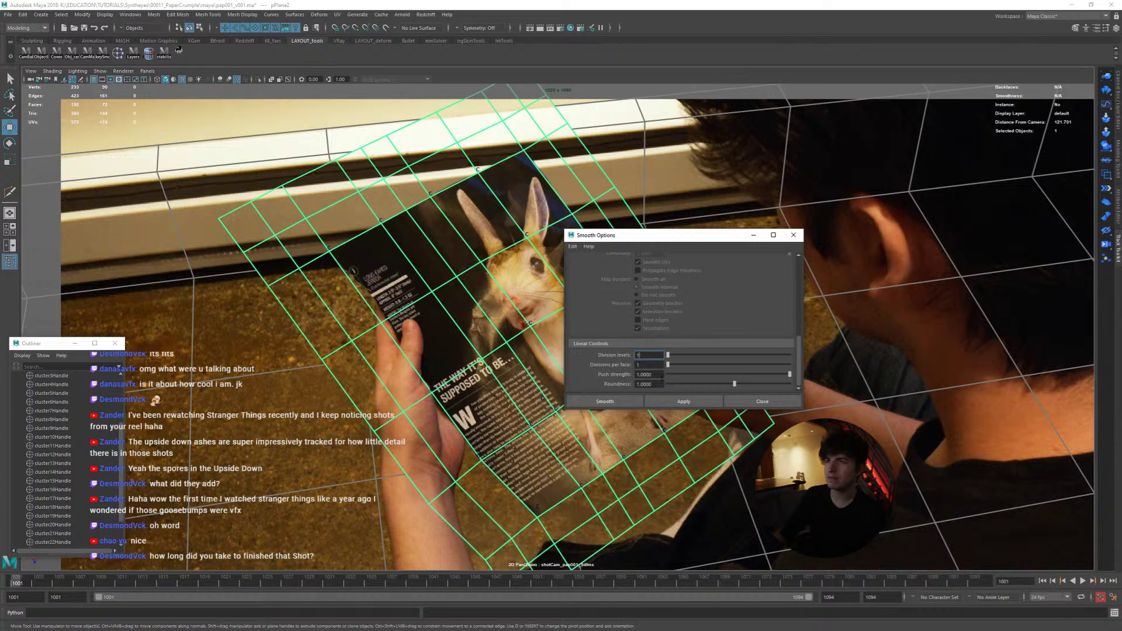
left_click(740, 401)
Step: Insert further edge loops through the paper mesh's widest face rows with Multi-Cut, and smooth the whole mesh with one division
right_click_drag(484, 313, 442, 312, "shift")
left_click(408, 307, "ctrl")
left_click(498, 251, "ctrl")
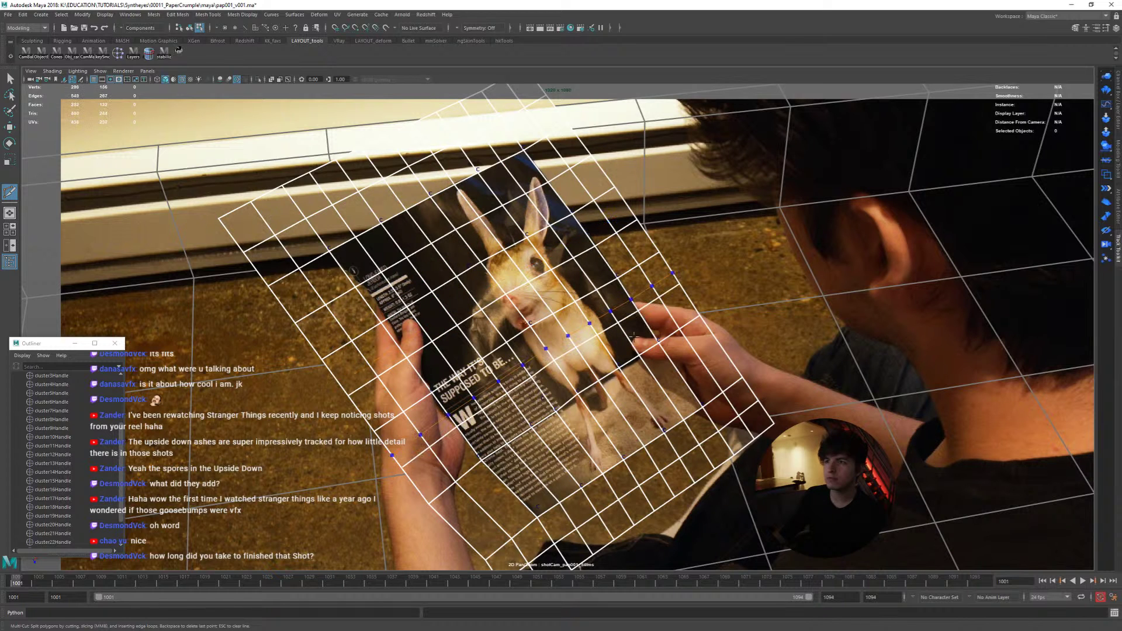
mouse_move(663, 381)
right_mouse_down()
mouse_move(633, 348)
mouse_move(644, 399)
mouse_move(670, 393)
right_mouse_up()
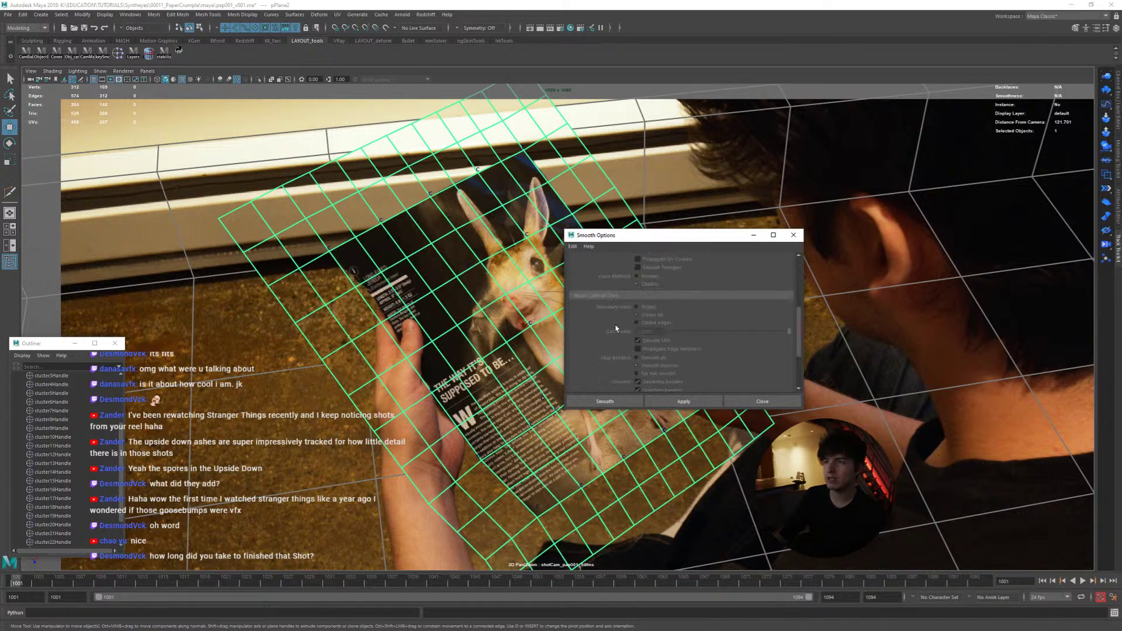
left_click(609, 401)
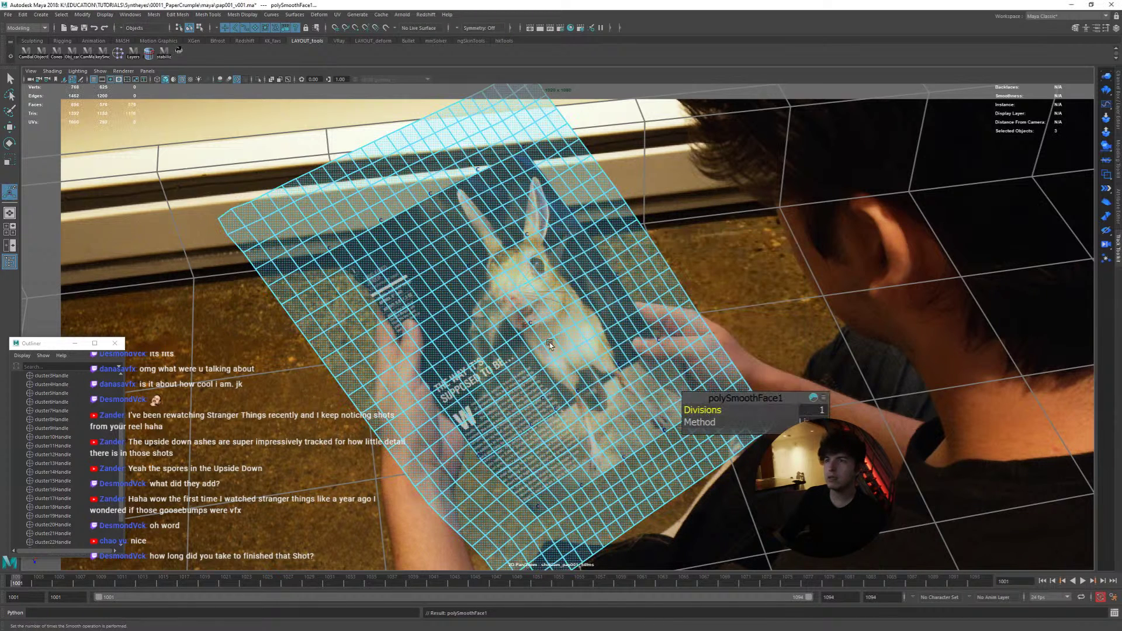
Step: Try selecting the face loops just outside the page's left and lower edges
right_click_drag(494, 371, 452, 420)
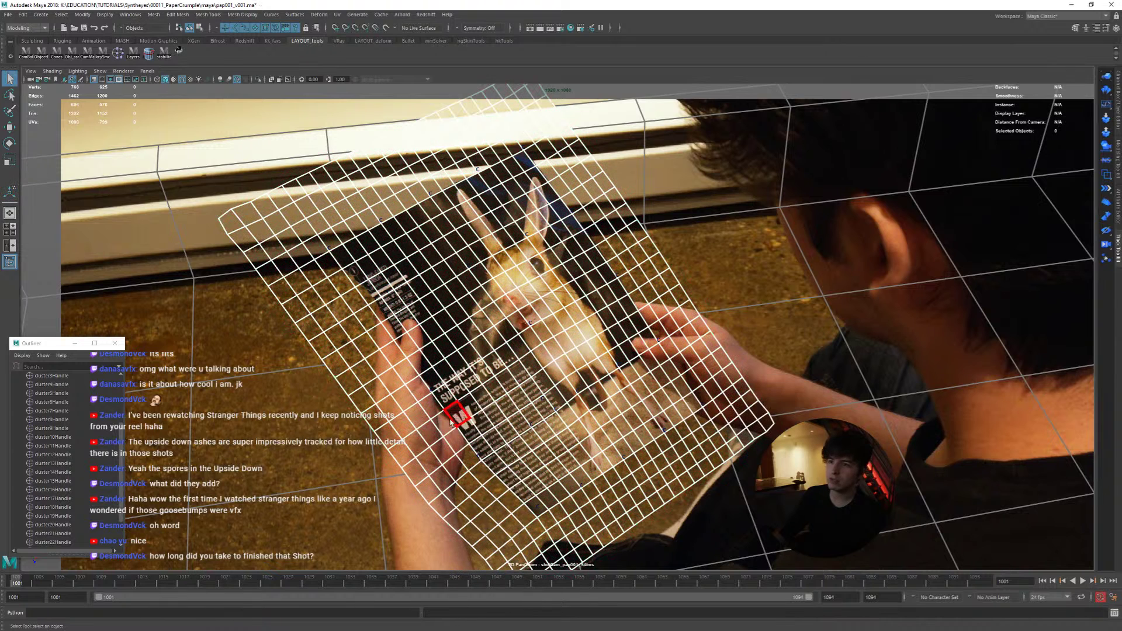
double_click(454, 438)
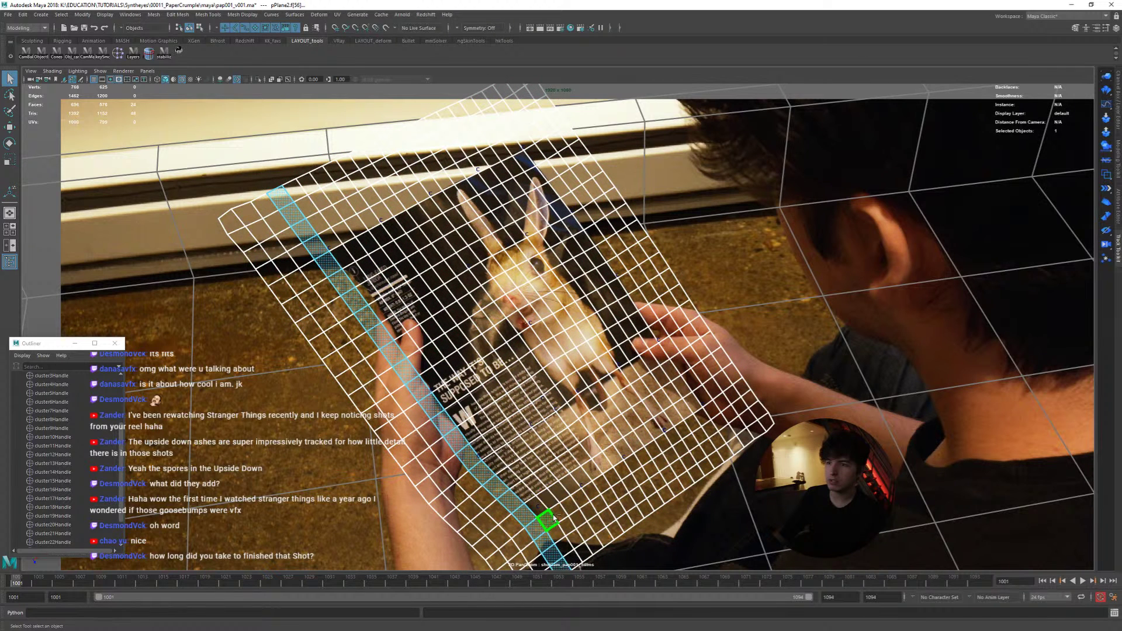
double_click(555, 516, "shift")
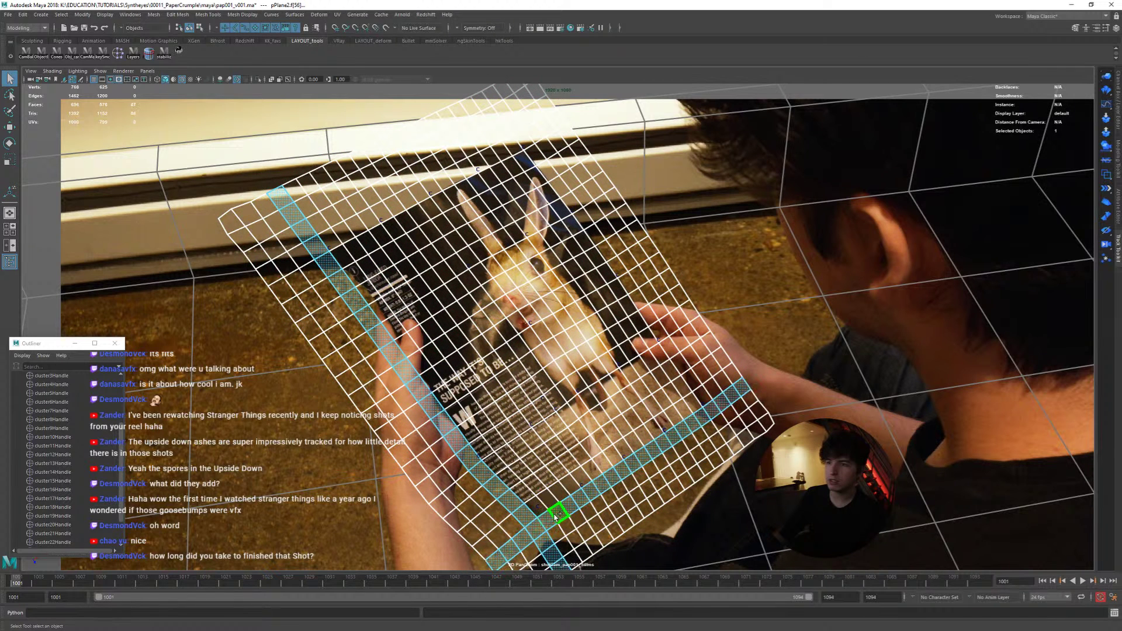
Step: Grow a face selection from the page's centre to its borders, invert it, and delete the surplus outer faces, finishing in object mode
left_click(538, 335)
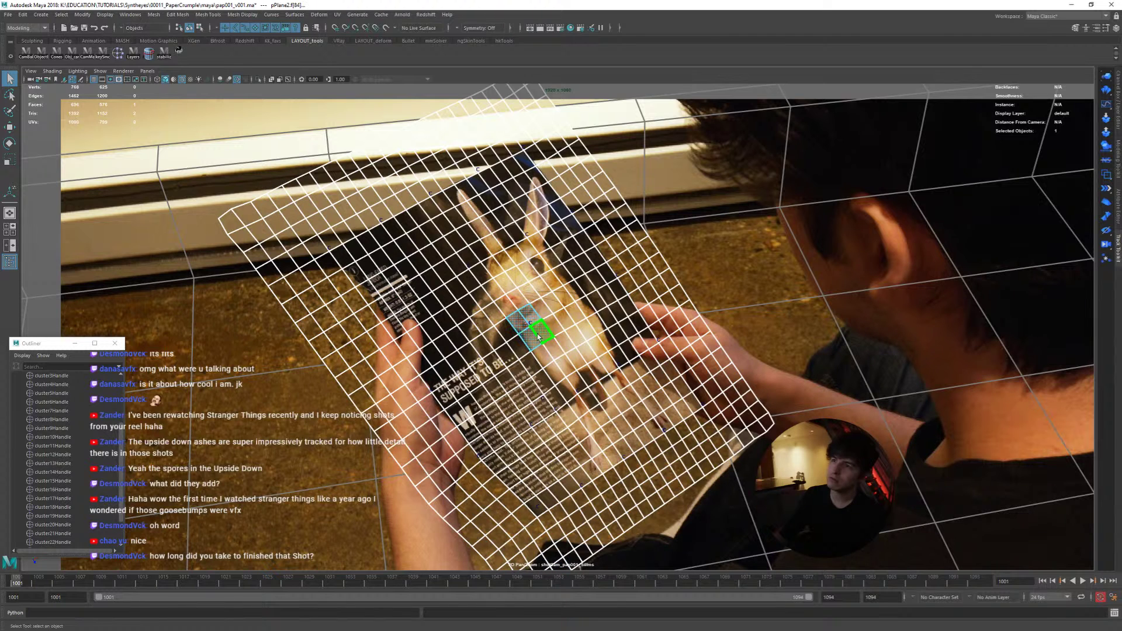
key("shift+period")
key("shift+period")
key("shift+period")
key("shift+period")
key("shift+period")
key("shift+period")
key("shift+period")
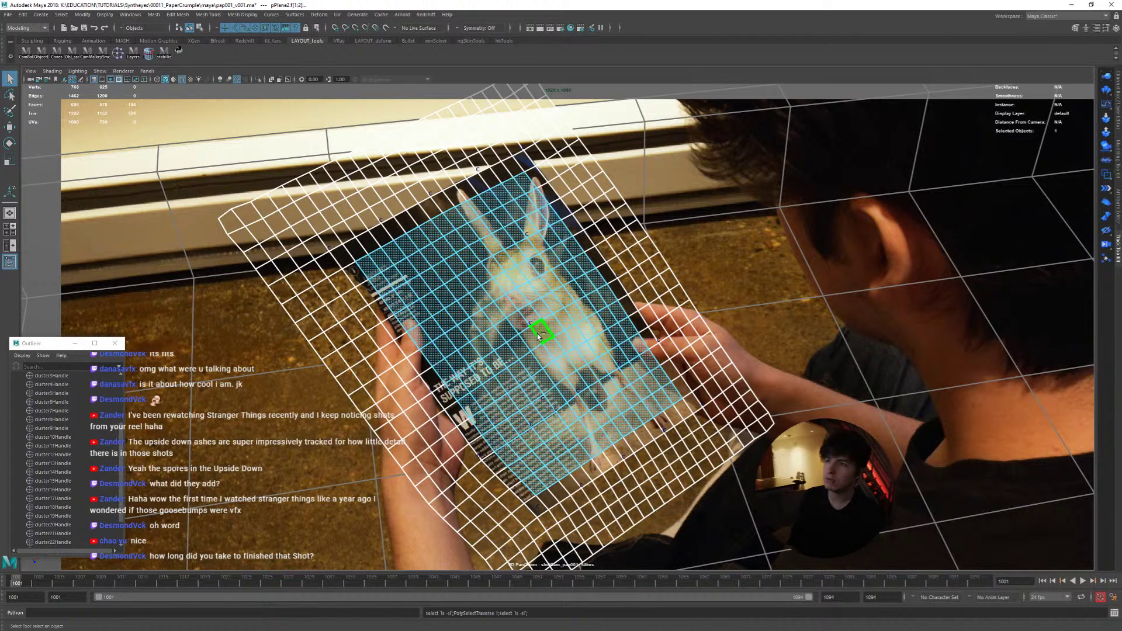
key("shift+period")
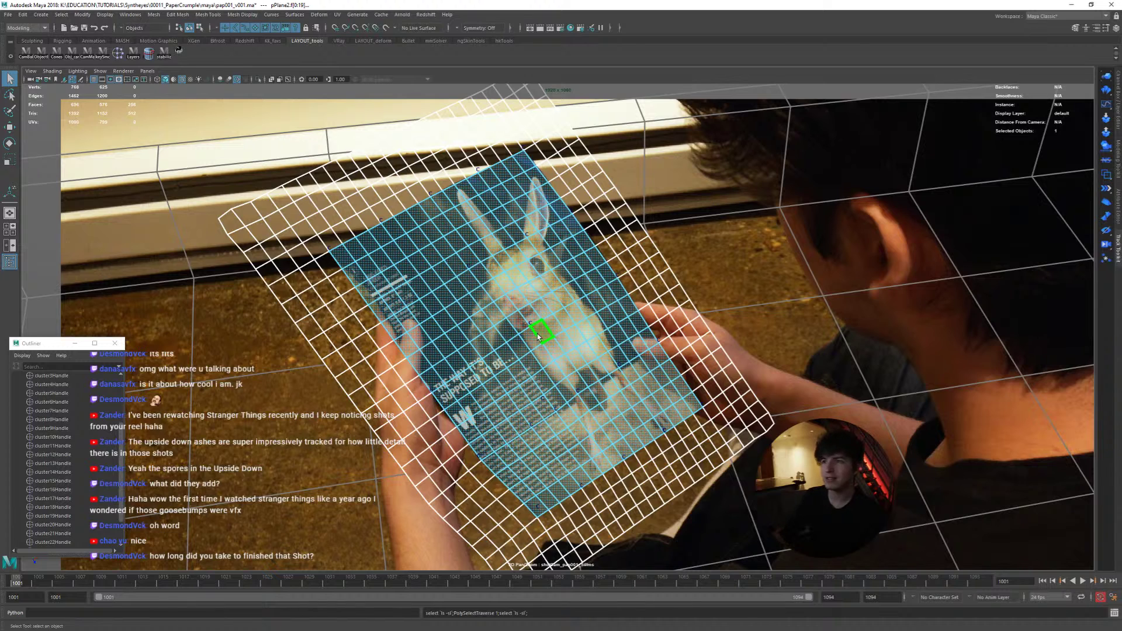
right_click(608, 382)
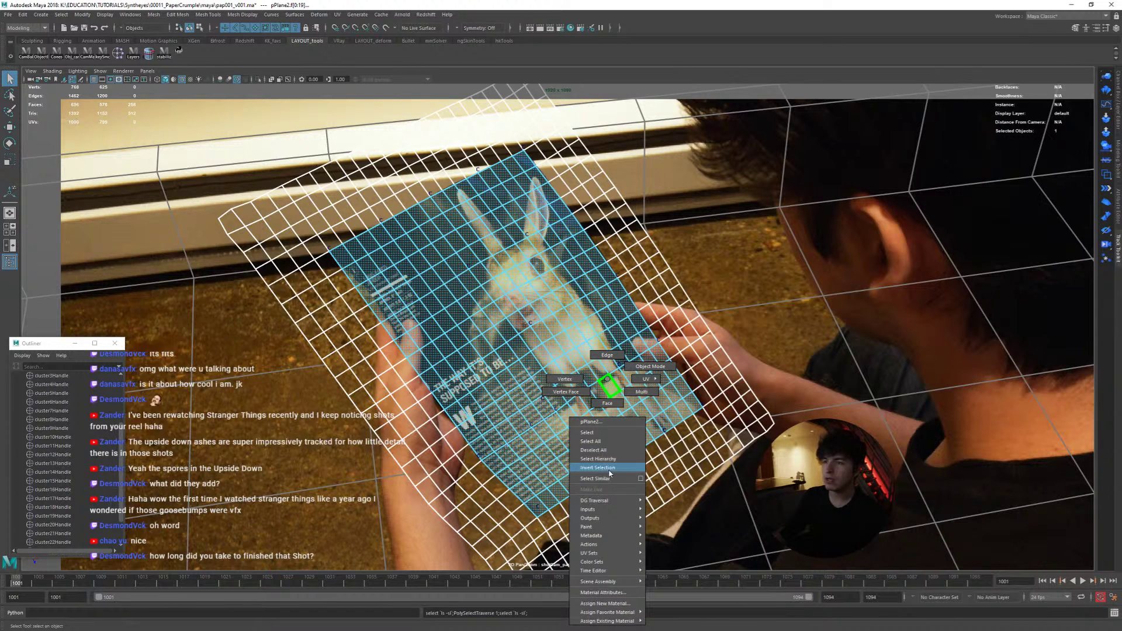
left_click(608, 468)
key("Delete")
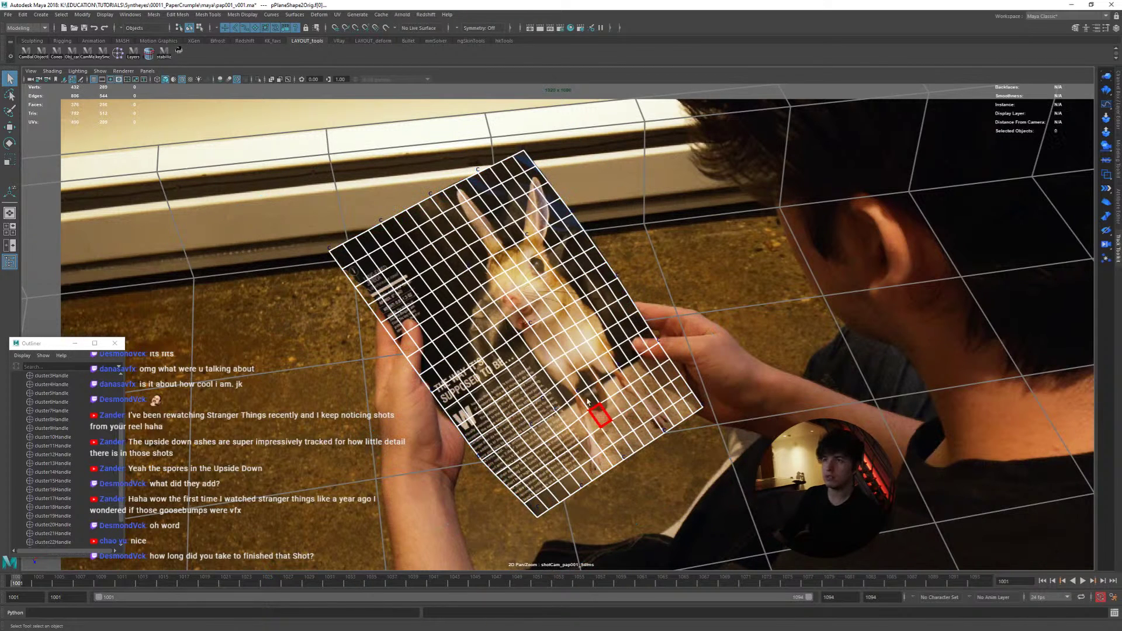
key("F8")
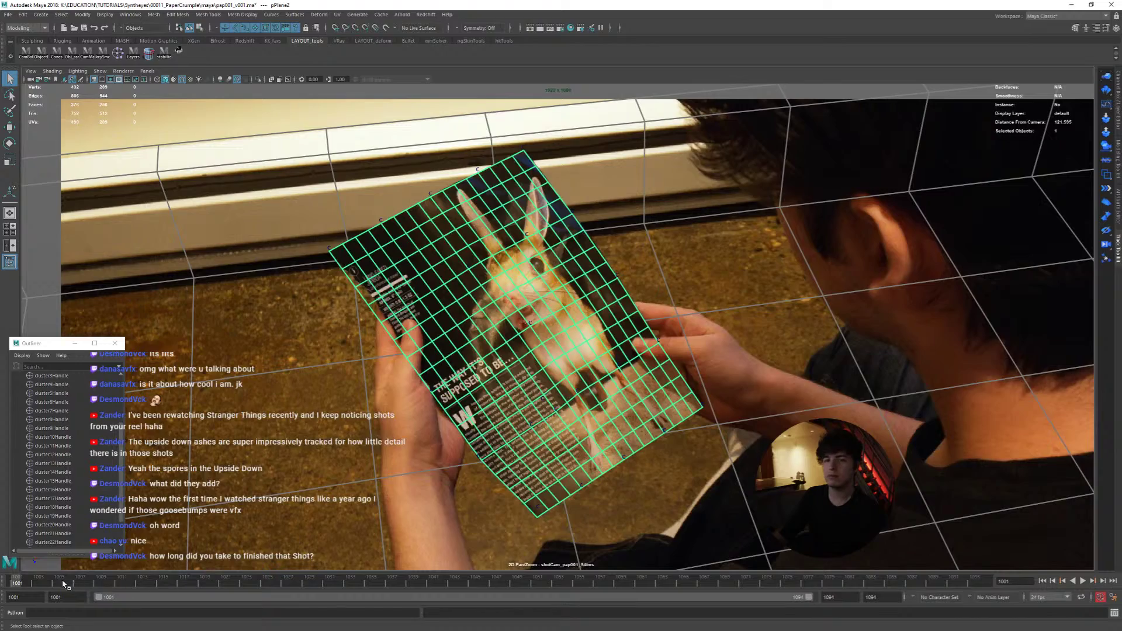
Step: Play and scrub the animation to check how the smoothed, trimmed paper mesh deforms as the page crumples
key("alt+v")
left_click_drag(158, 587, 10, 595)
key("alt+v")
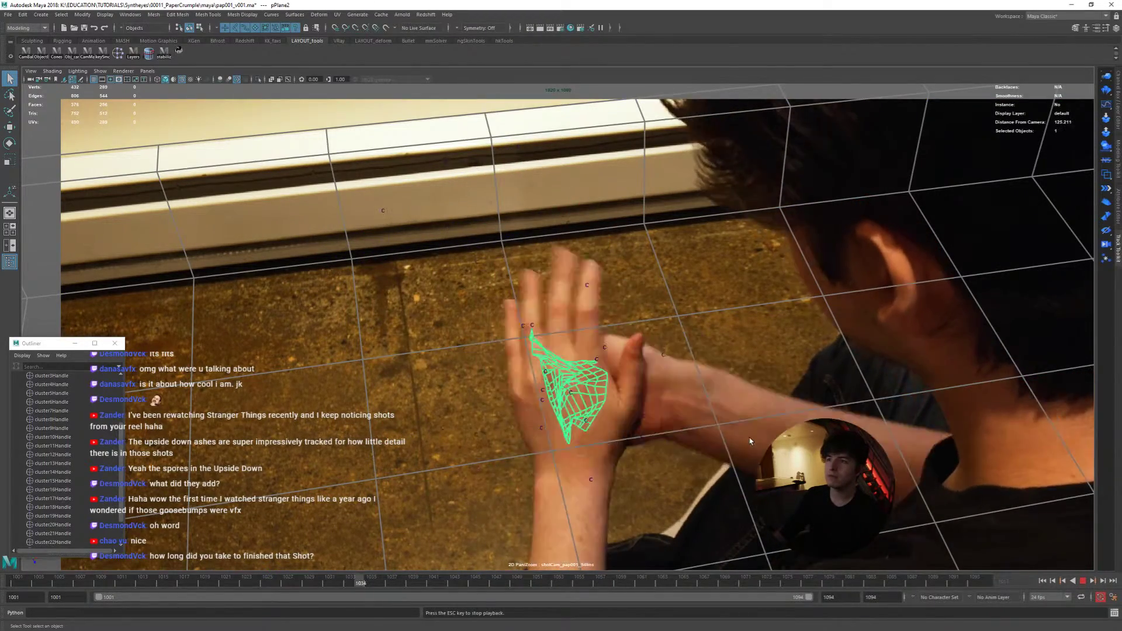
key("Escape")
Step: Shorten the playback range to end at frame 1045 and play it back
left_click_drag(808, 598, 636, 609)
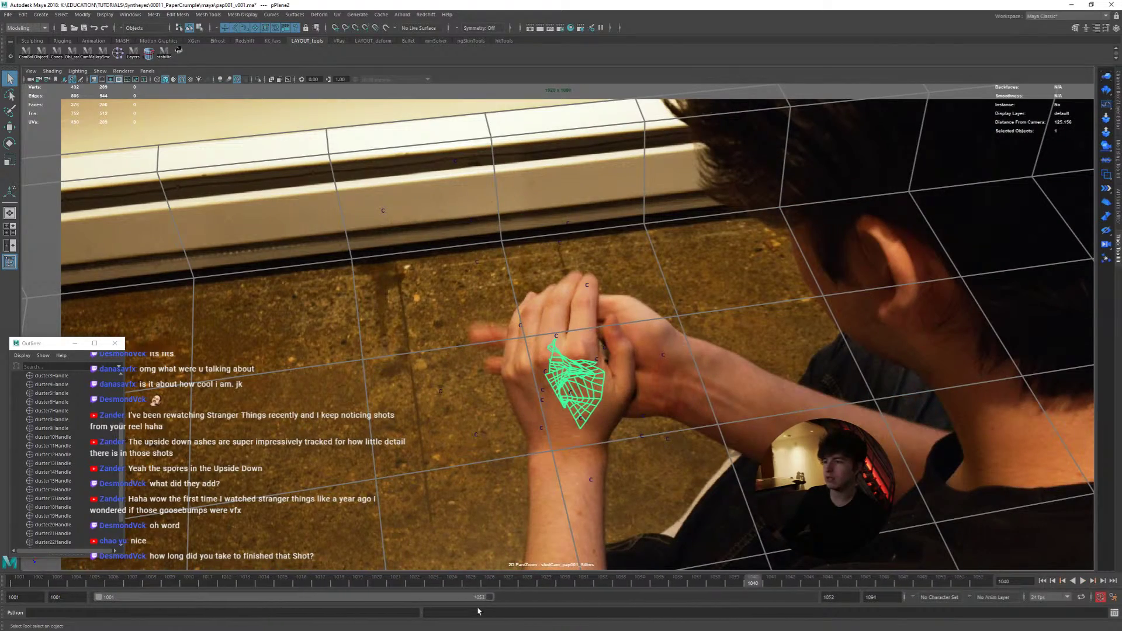
key("alt+v")
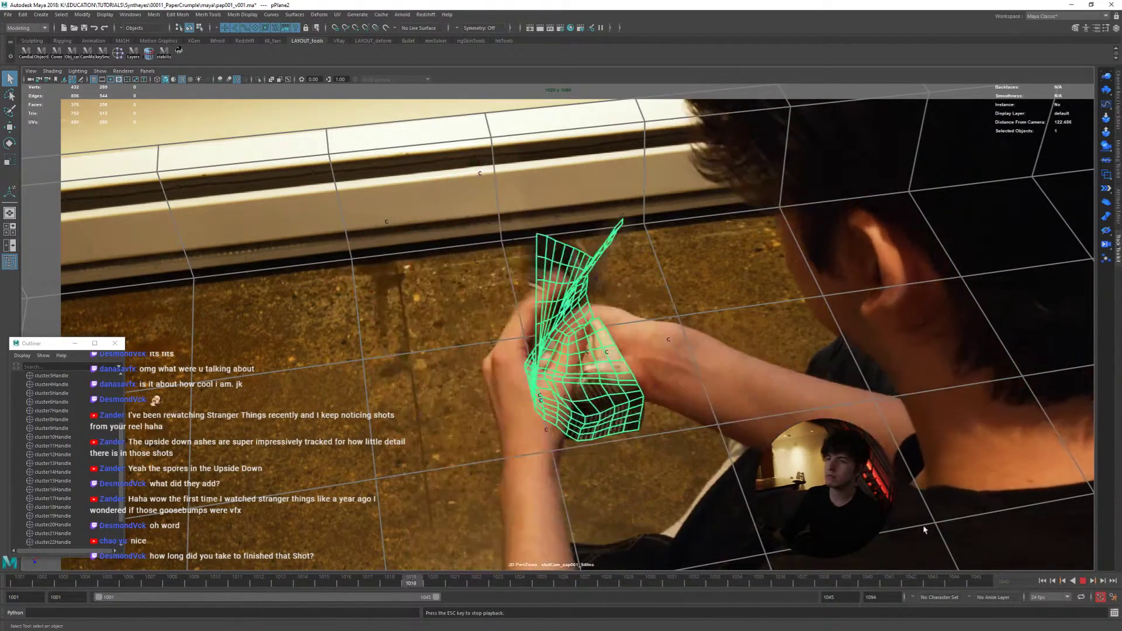
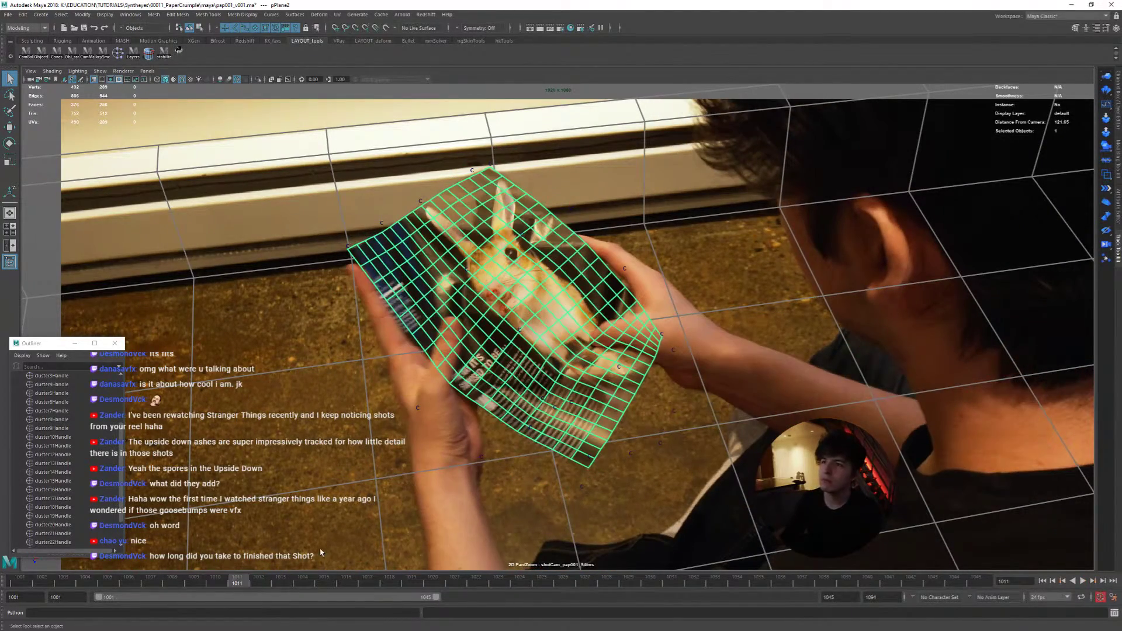
Step: Replay and scrub the shortened range to examine the smoothed mesh's folds against the crumpling page in the hands
key("alt+v")
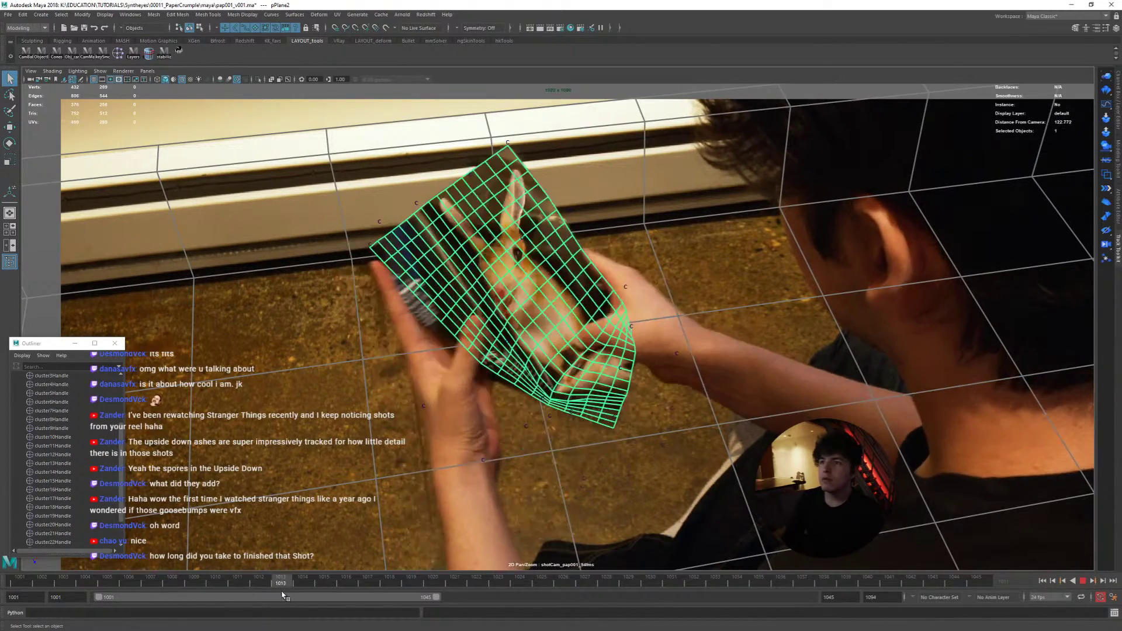
mouse_move(228, 589)
left_mouse_down()
mouse_move(163, 588)
mouse_move(264, 606)
left_mouse_up()
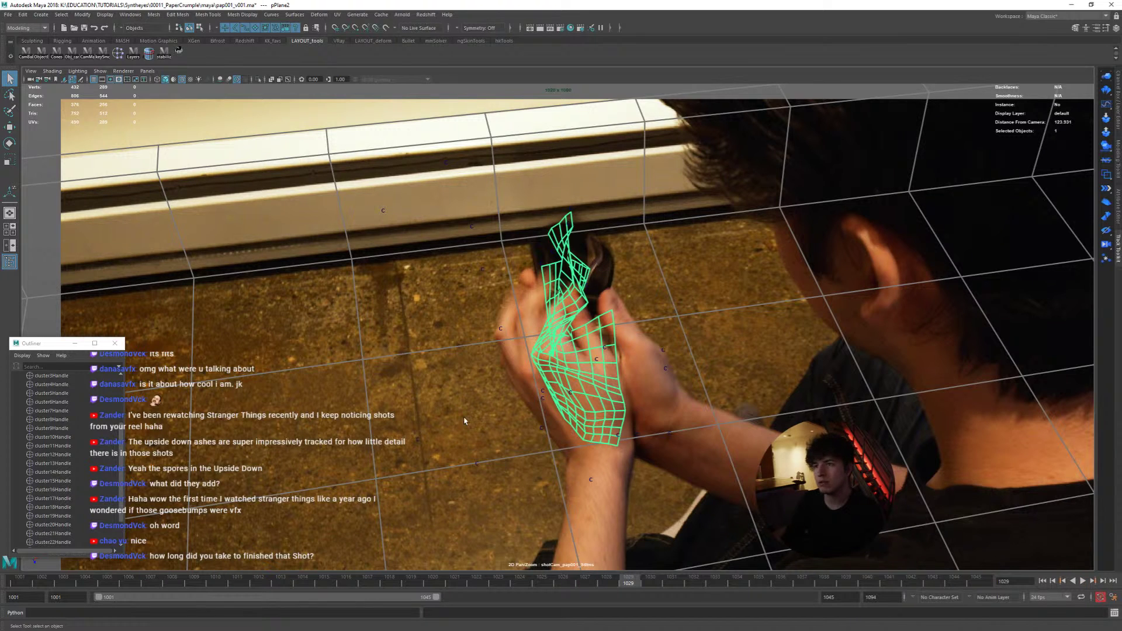
left_click(80, 580)
key("alt+v")
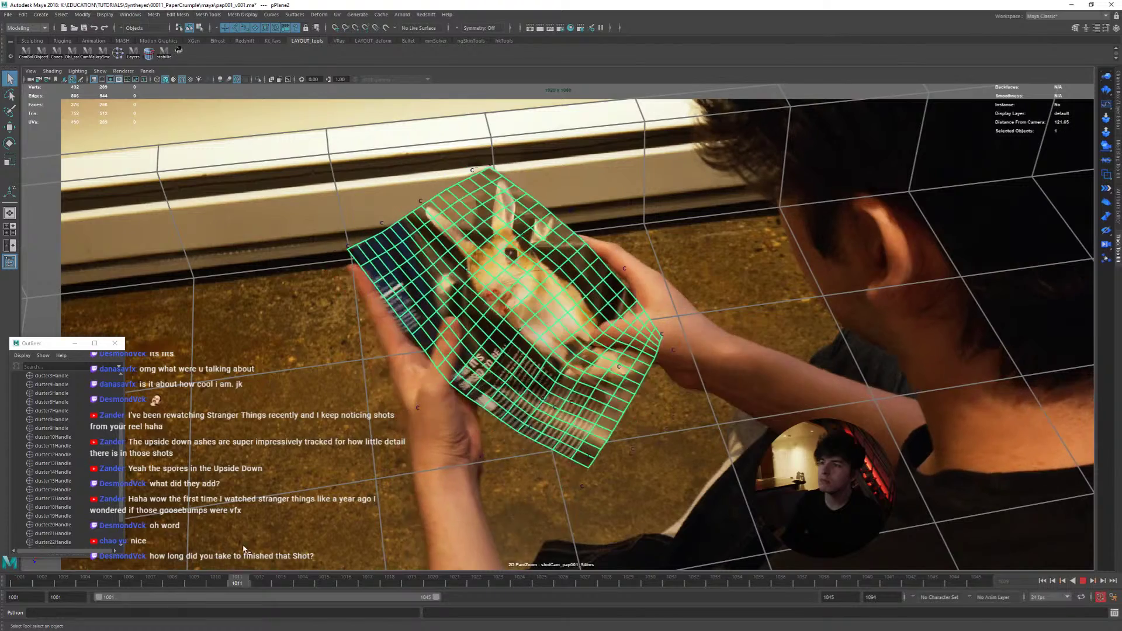
left_click_drag(327, 538, 295, 537)
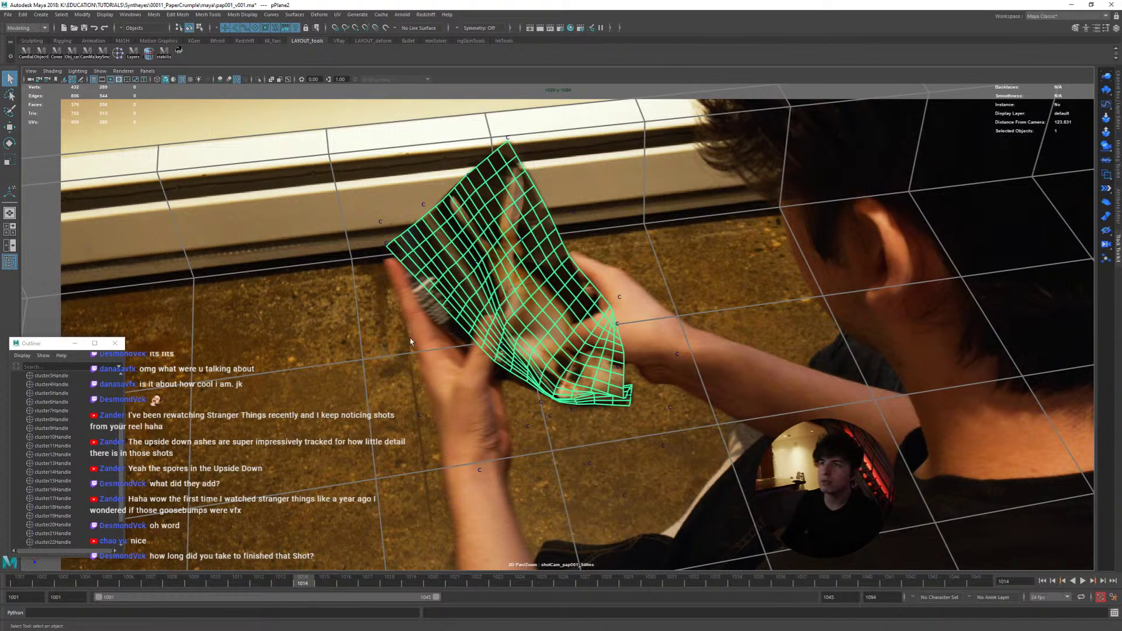
left_click_drag(286, 580, 540, 552)
key("alt+v")
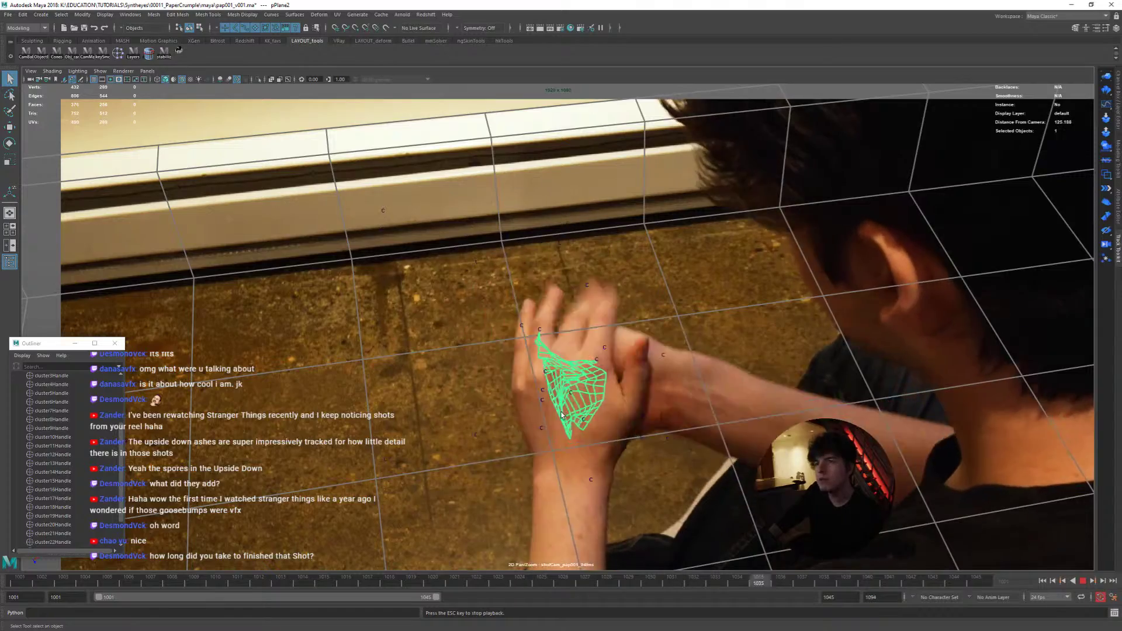
key("Escape")
left_click(234, 580)
key("alt+v")
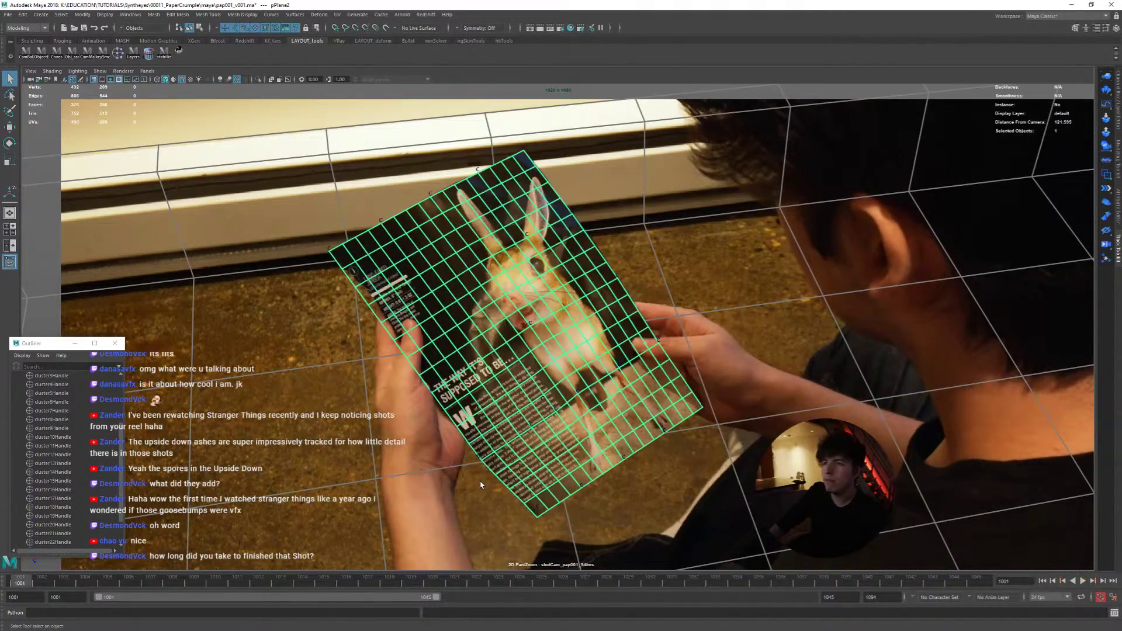
Step: Load the scene version with the original low-resolution paper mesh and select that mesh
left_click(607, 487)
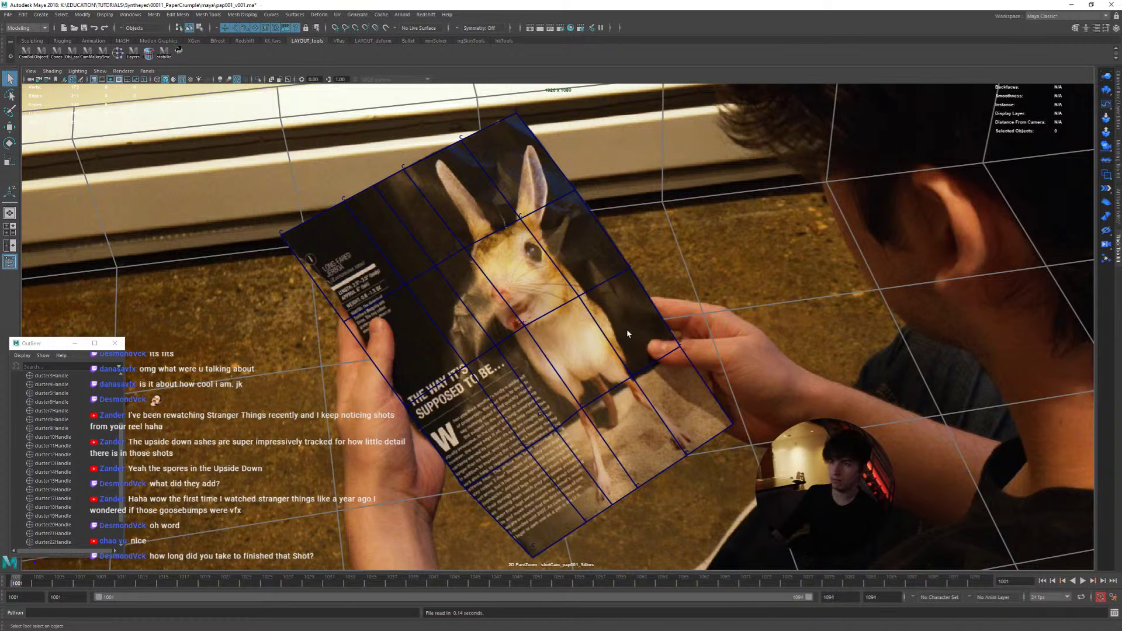
left_click(533, 368)
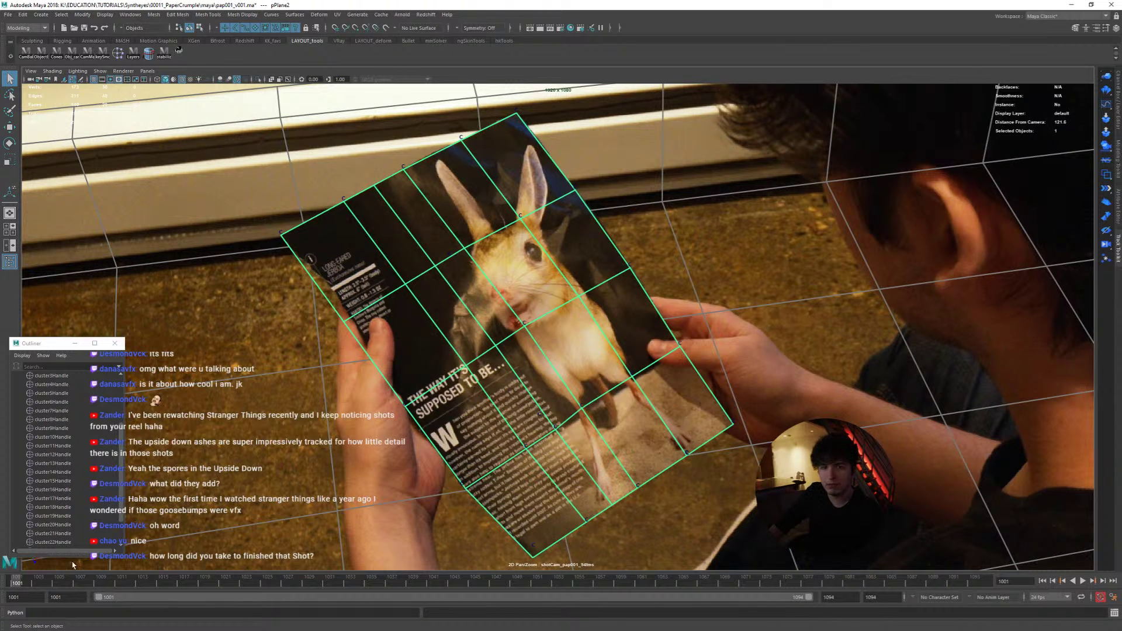
Step: Play and scrub the low-resolution paper mesh's animation to check its cluster deformation against the footage
key("alt+v")
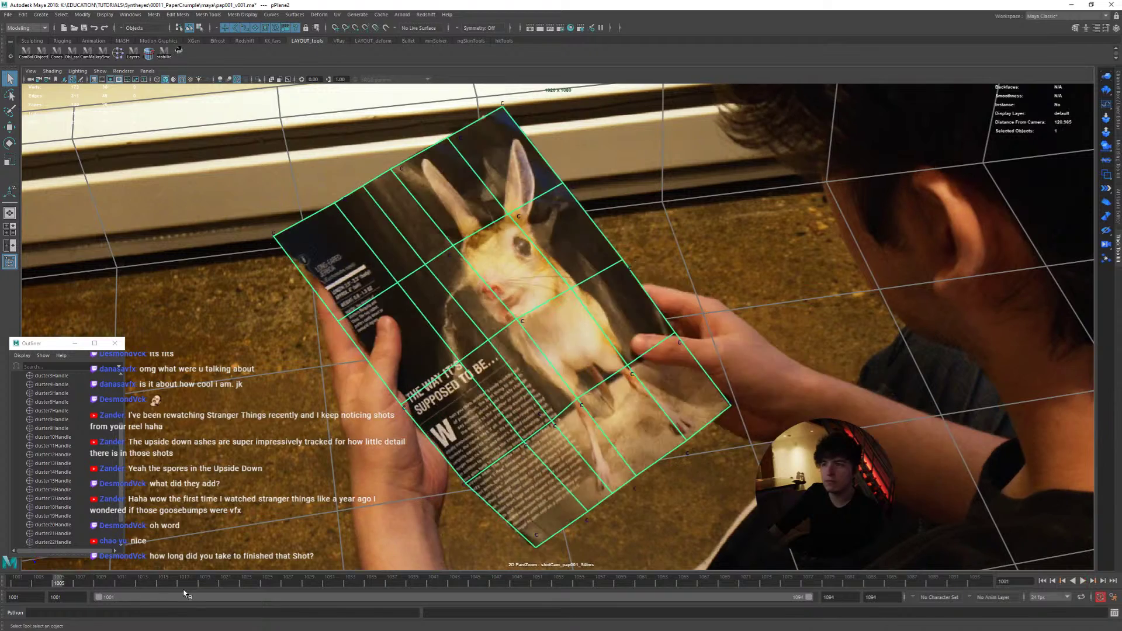
left_click(148, 584)
left_click_drag(147, 584, 269, 537)
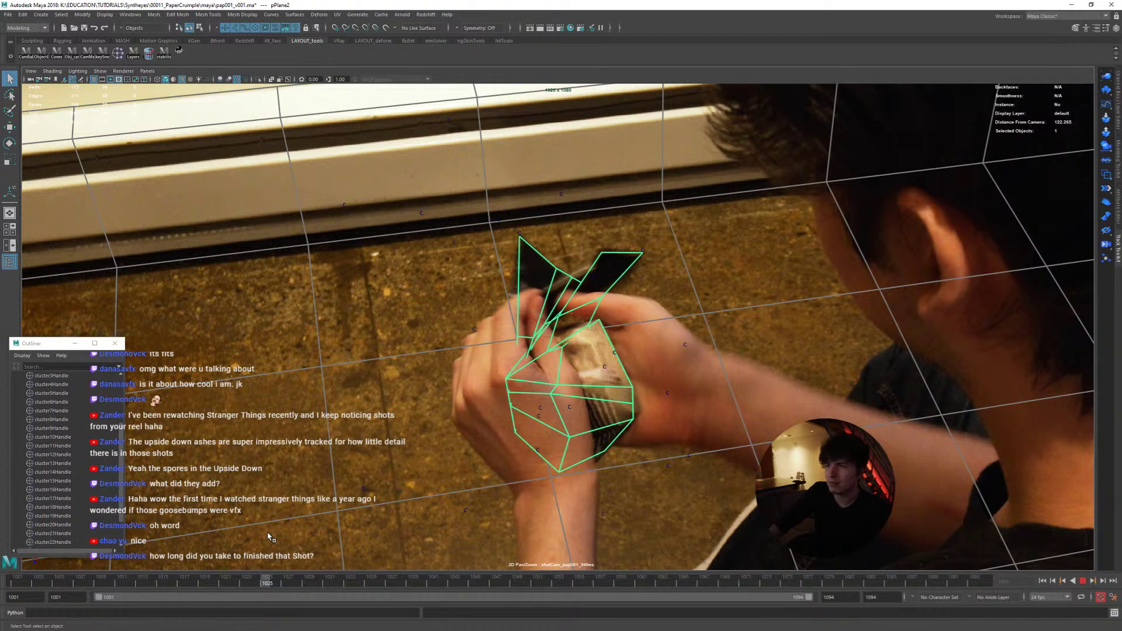
Step: Replay and scrub the low-resolution paper mesh's animation to examine how its folds follow the crumpling page
left_click_drag(268, 532, 298, 540)
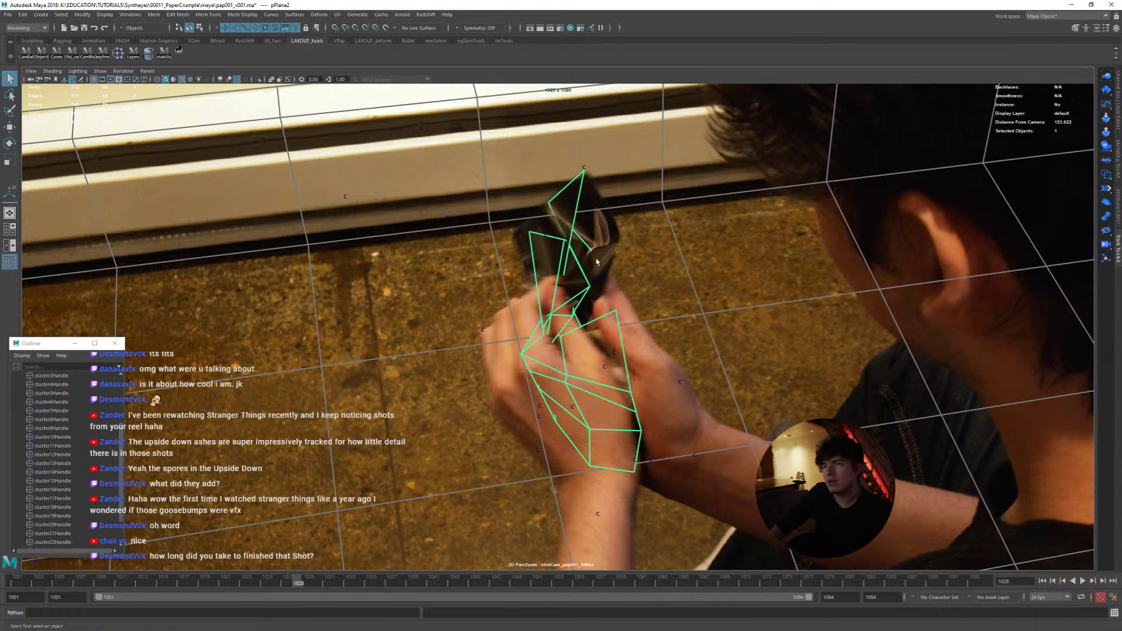
key("alt+v")
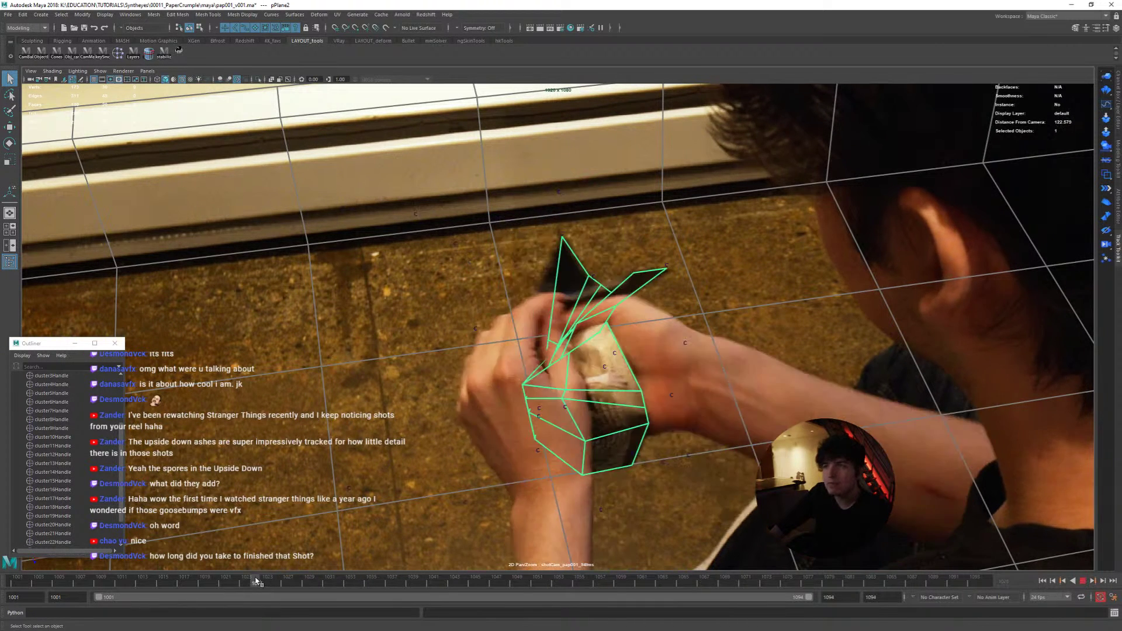
left_click_drag(311, 571, 152, 535)
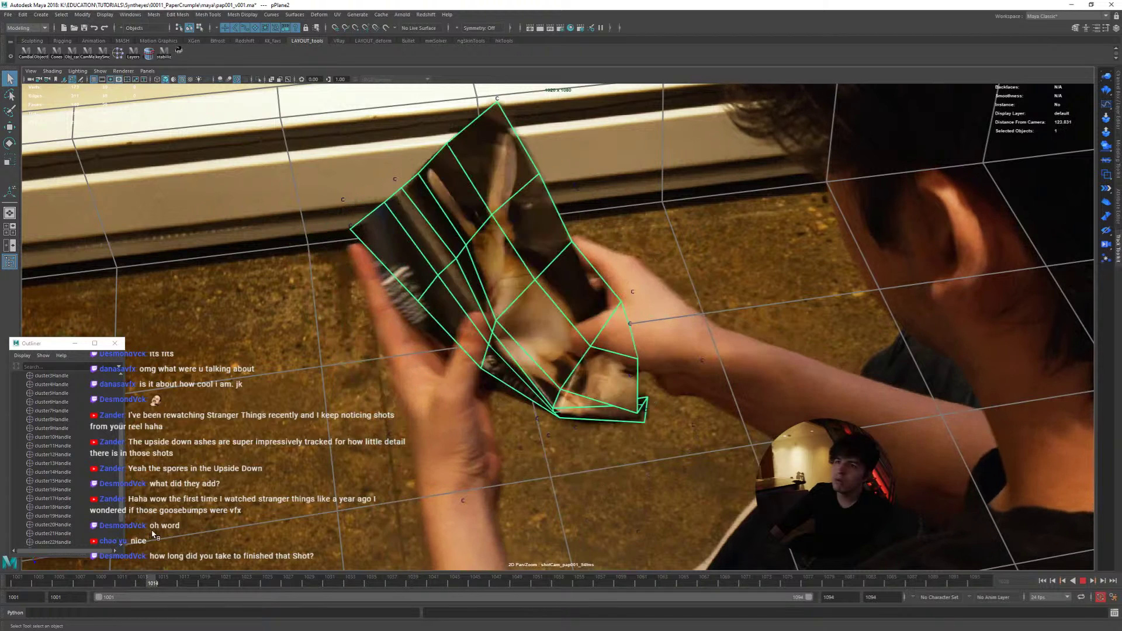
Step: At frame 1001, stabilise the view on the left-border vertex beside the page's small text block and create a cluster on it
right_click_drag(425, 294, 427, 286)
left_click_drag(137, 582, 1, 586)
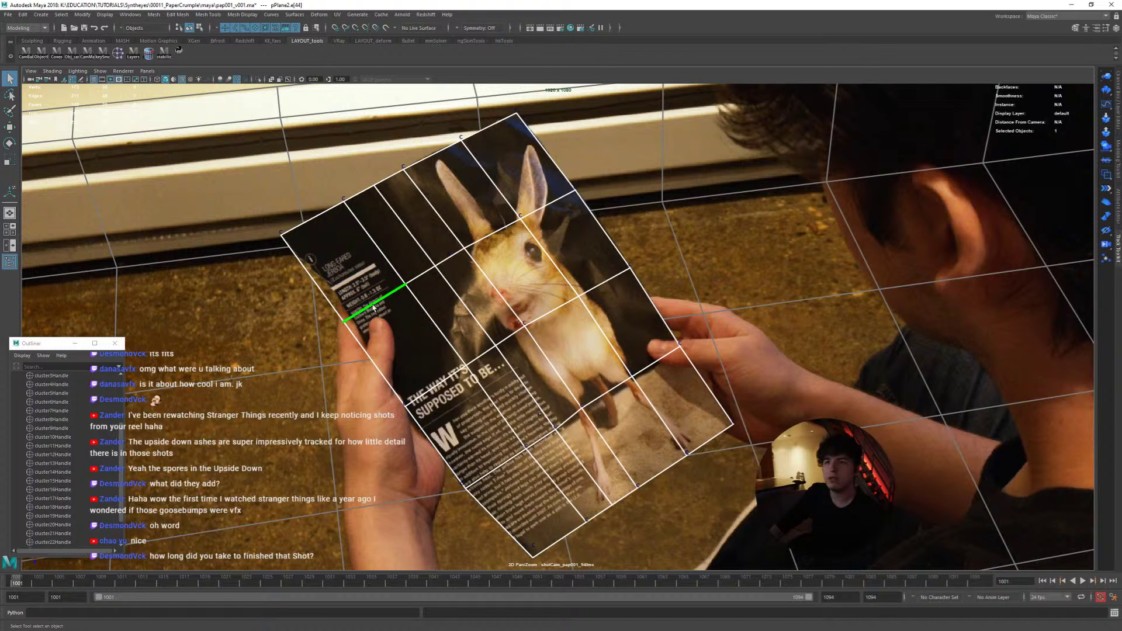
right_click_drag(386, 298, 345, 319)
left_click(179, 52)
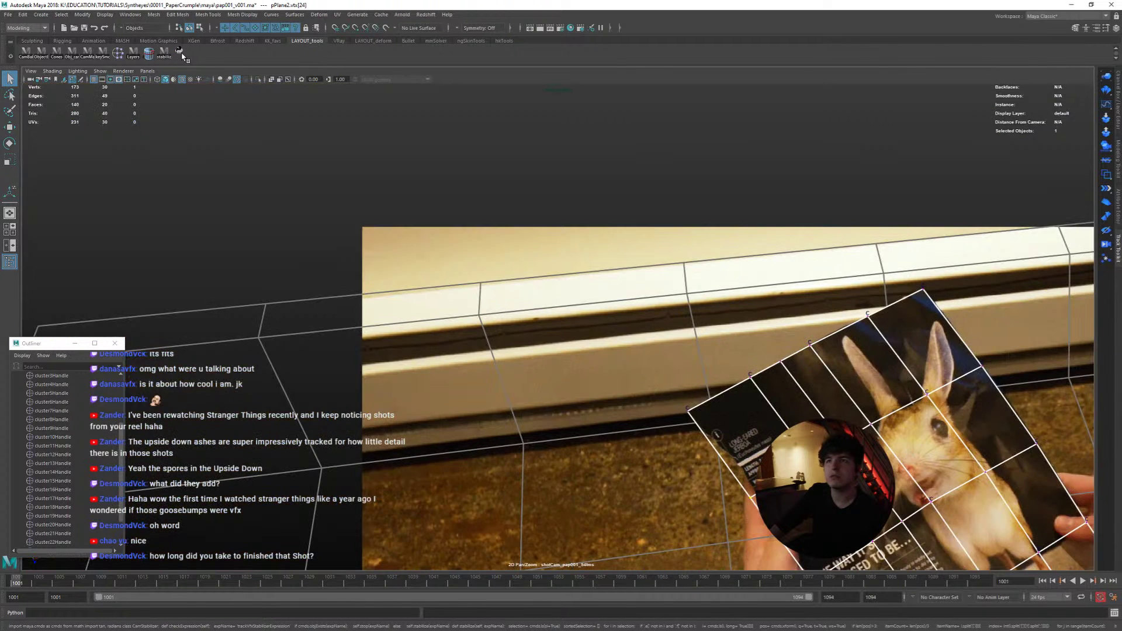
left_click(179, 52)
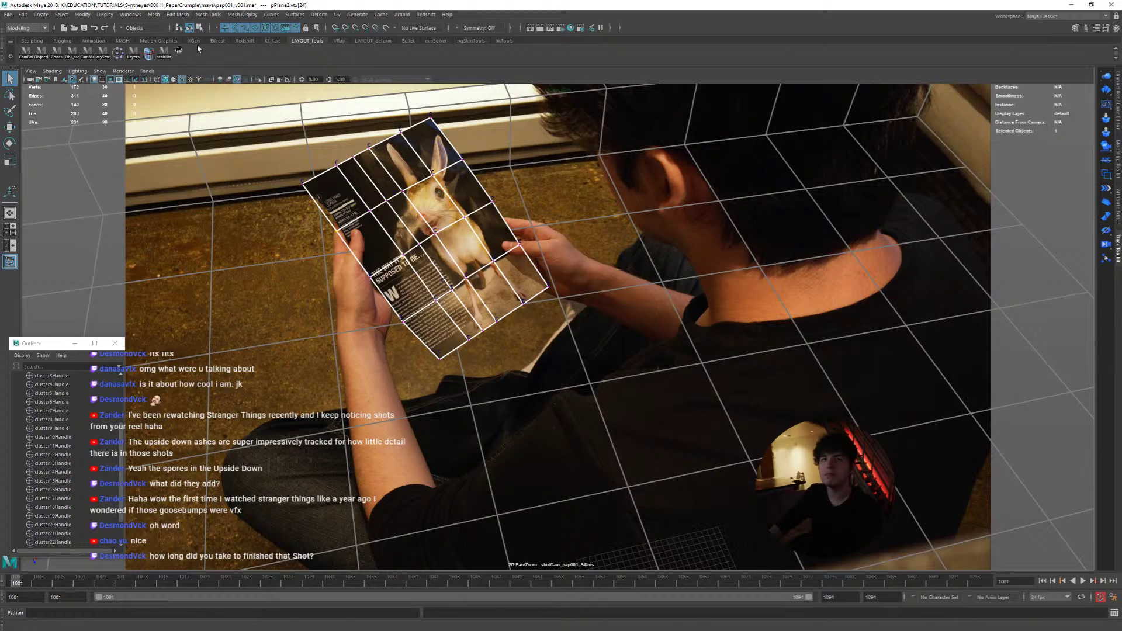
left_click(180, 52)
right_click_drag(468, 239, 563, 241)
left_click(118, 53)
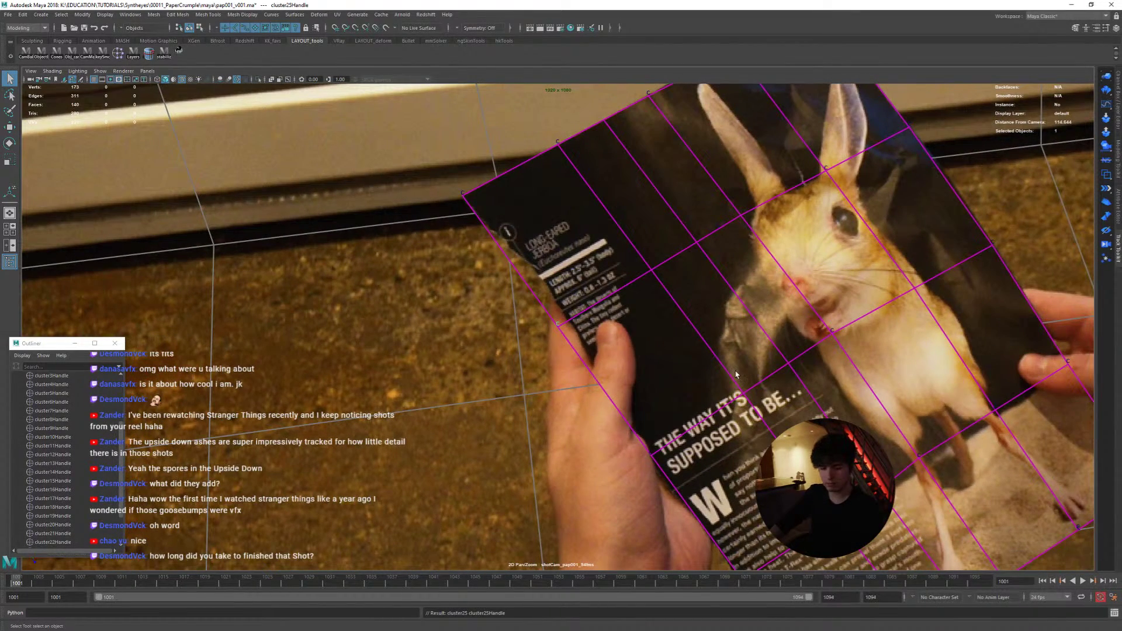
Step: Keyframe the new left-border cluster frame by frame from 1001 to 1005 to hold the mesh on the paper's edge
key("w")
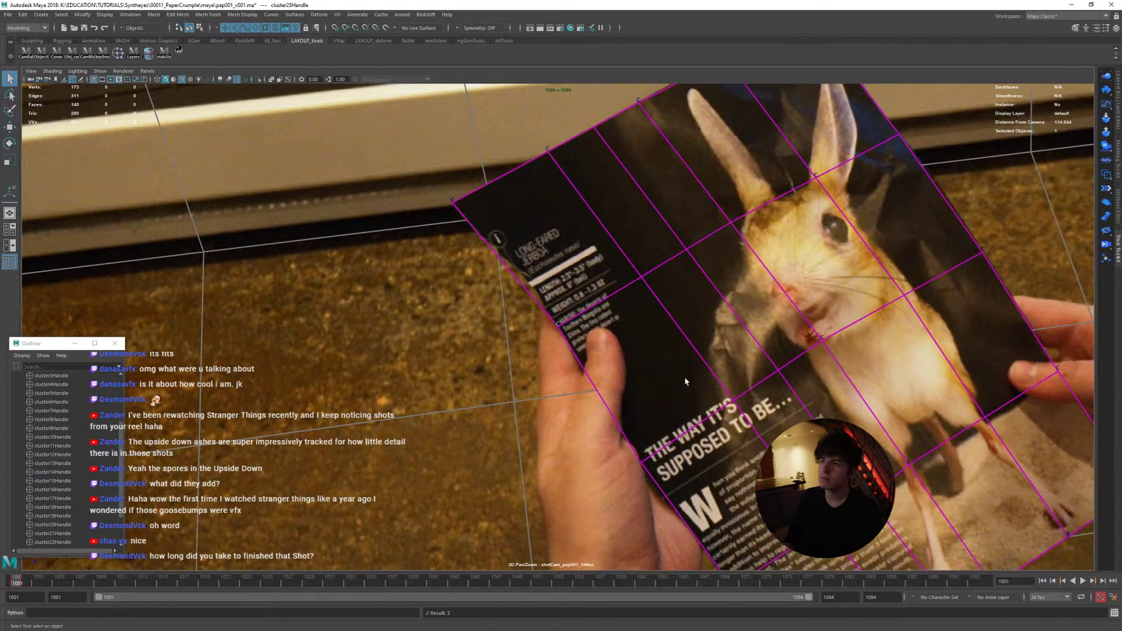
key("alt+period")
key("alt+period")
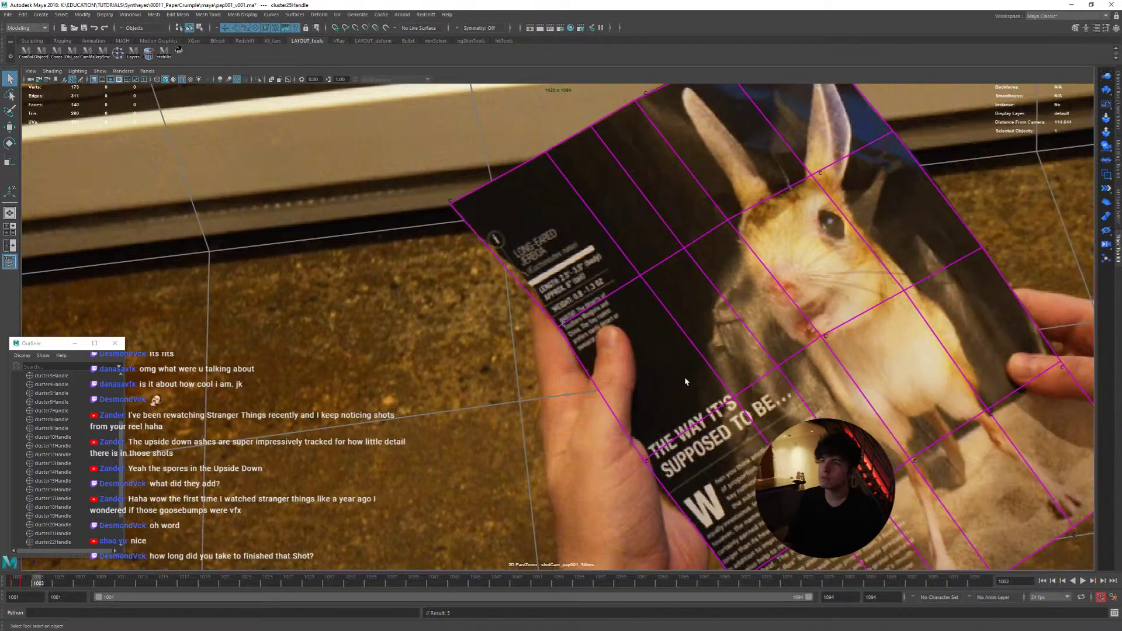
key("alt+period")
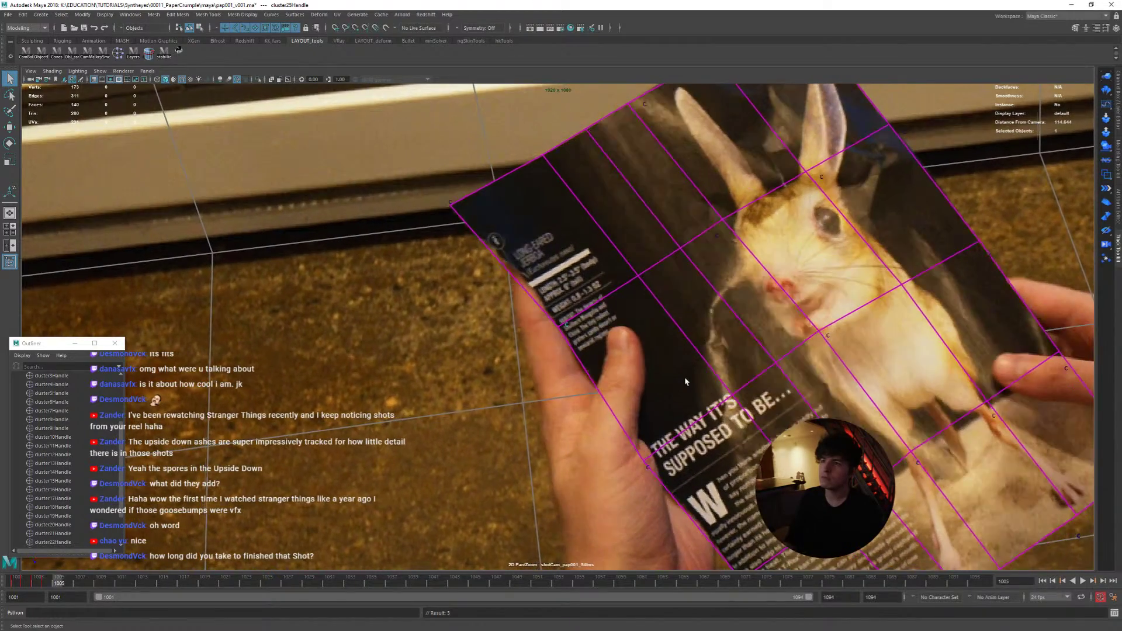
key("alt+period")
key("alt+period")
key("alt+period")
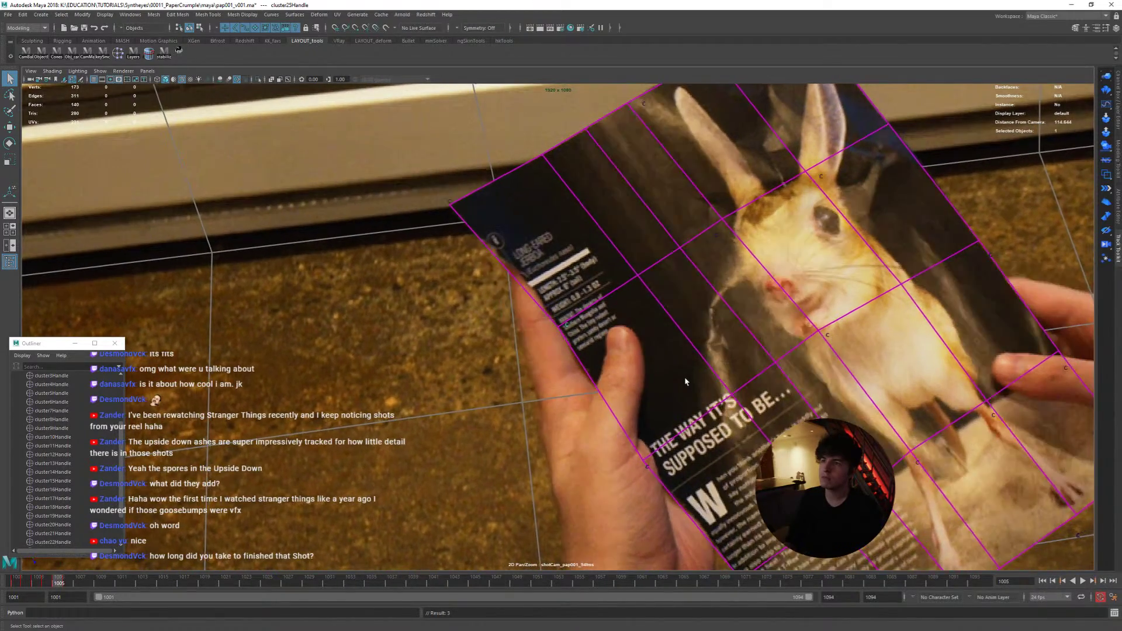
Step: Continue keyframing the left-border cluster up to frame 1013, matching the page edge as the hands begin to fold it
key("alt+comma")
key("alt+comma")
key("alt+period")
key("alt+period")
key("alt+period")
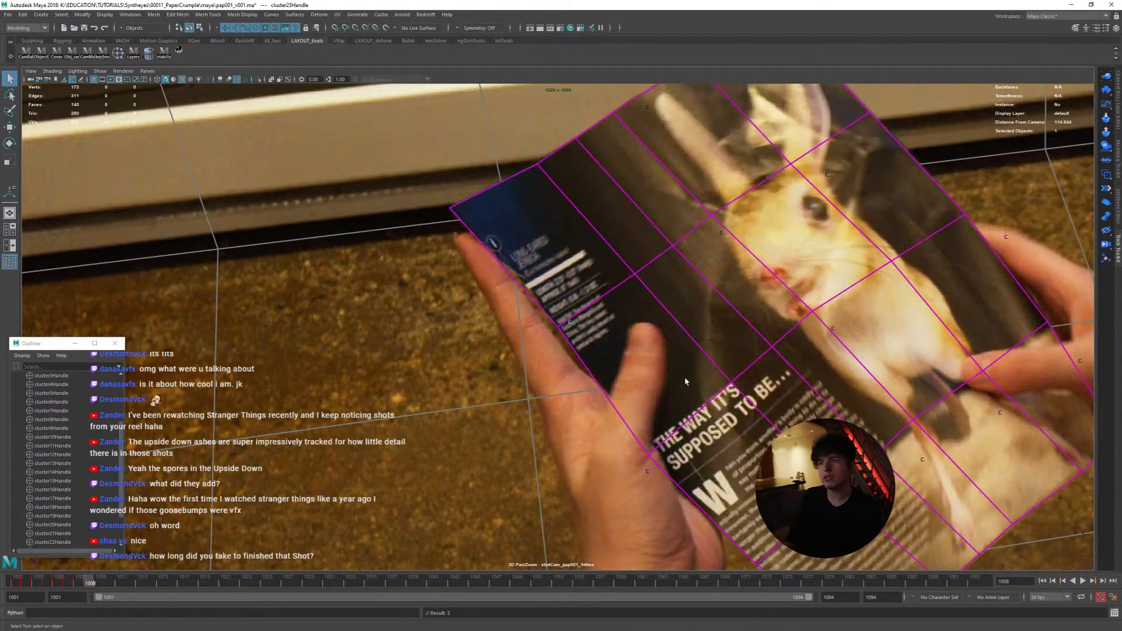
key("alt+period")
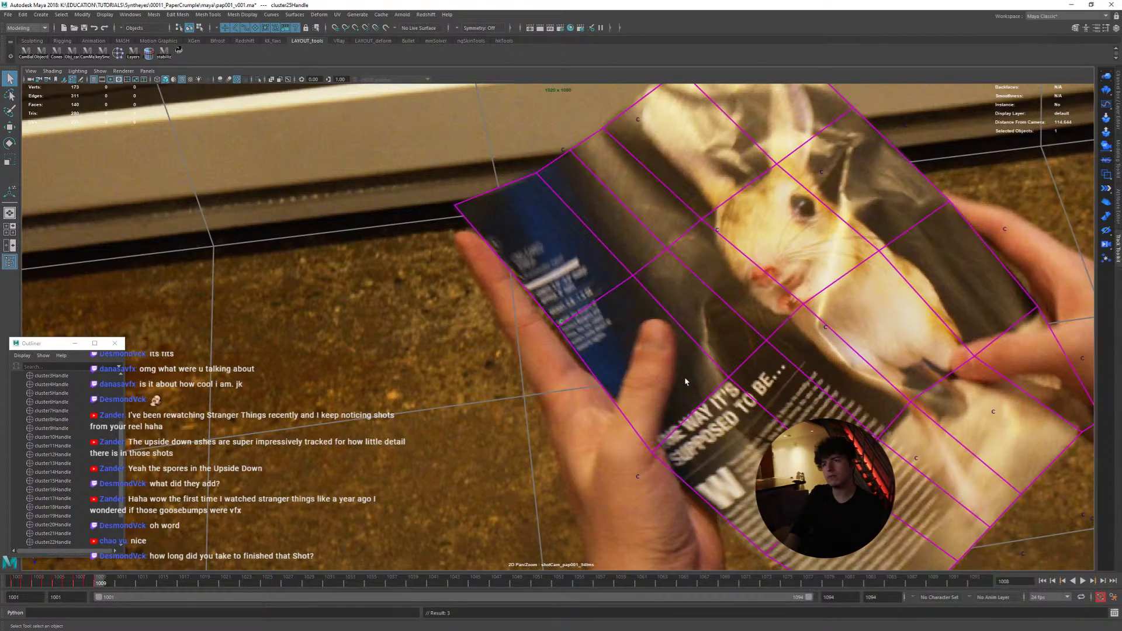
key("alt+period")
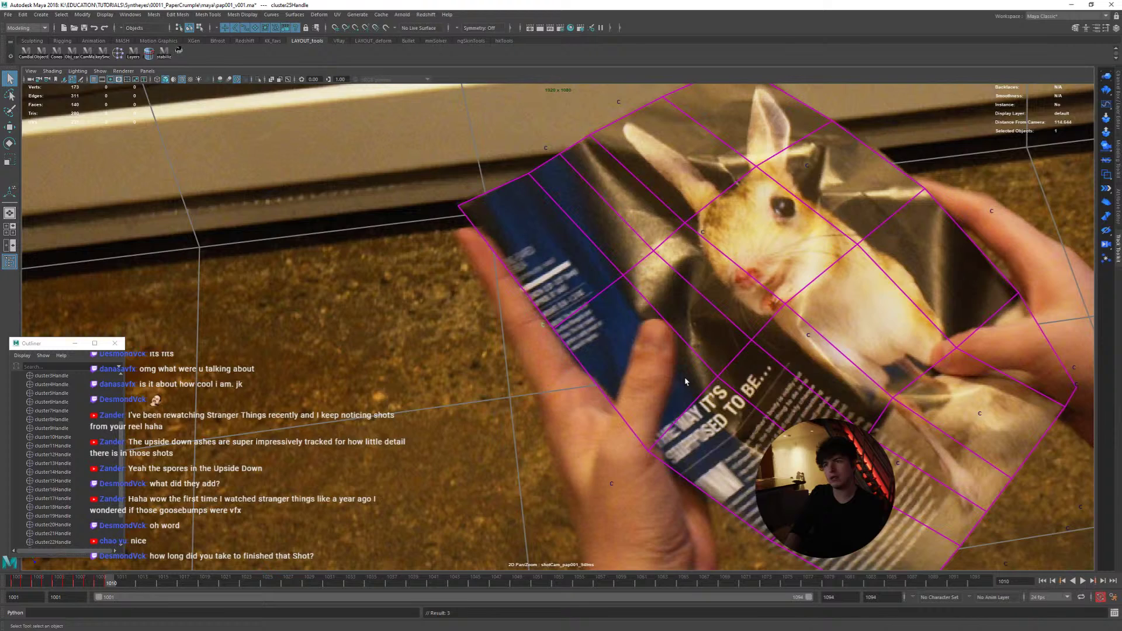
key("alt+period")
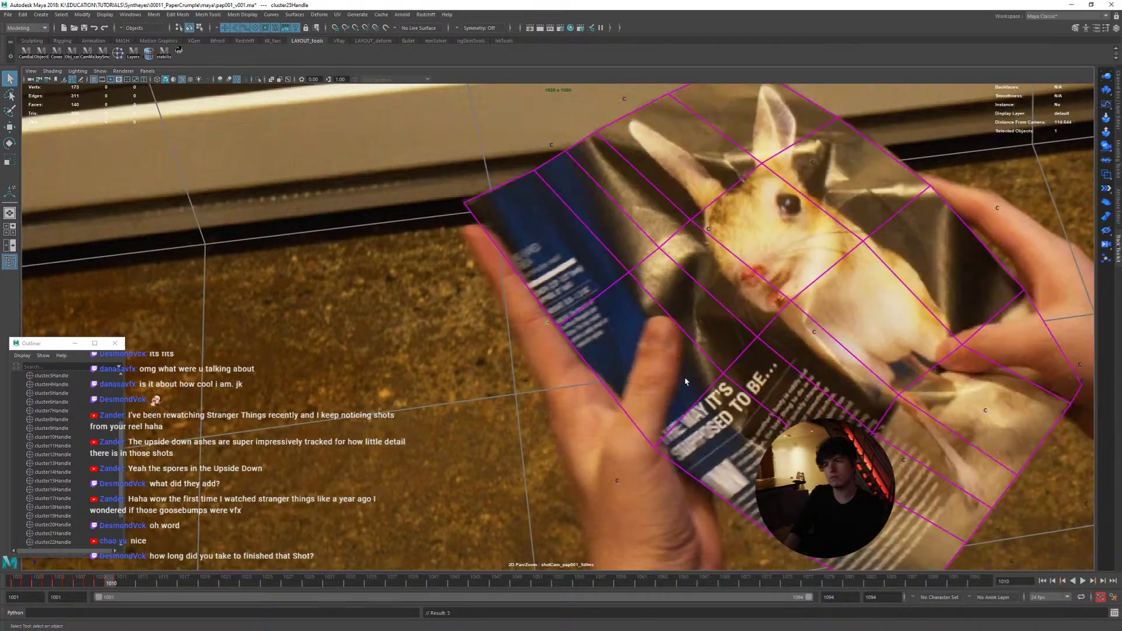
key("alt+period")
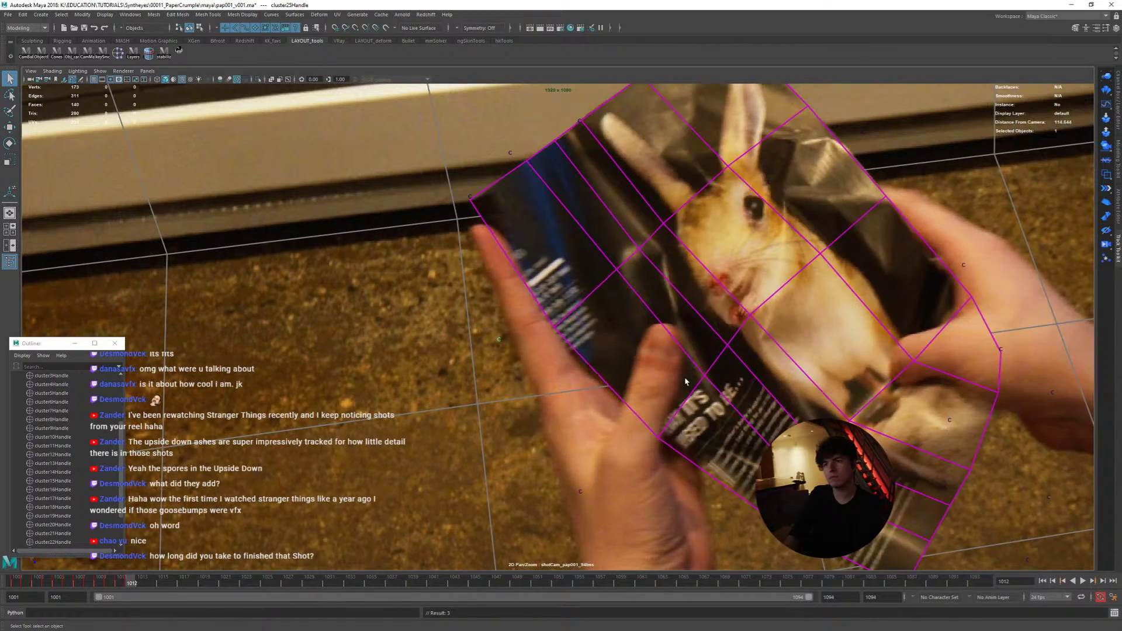
key("alt+period")
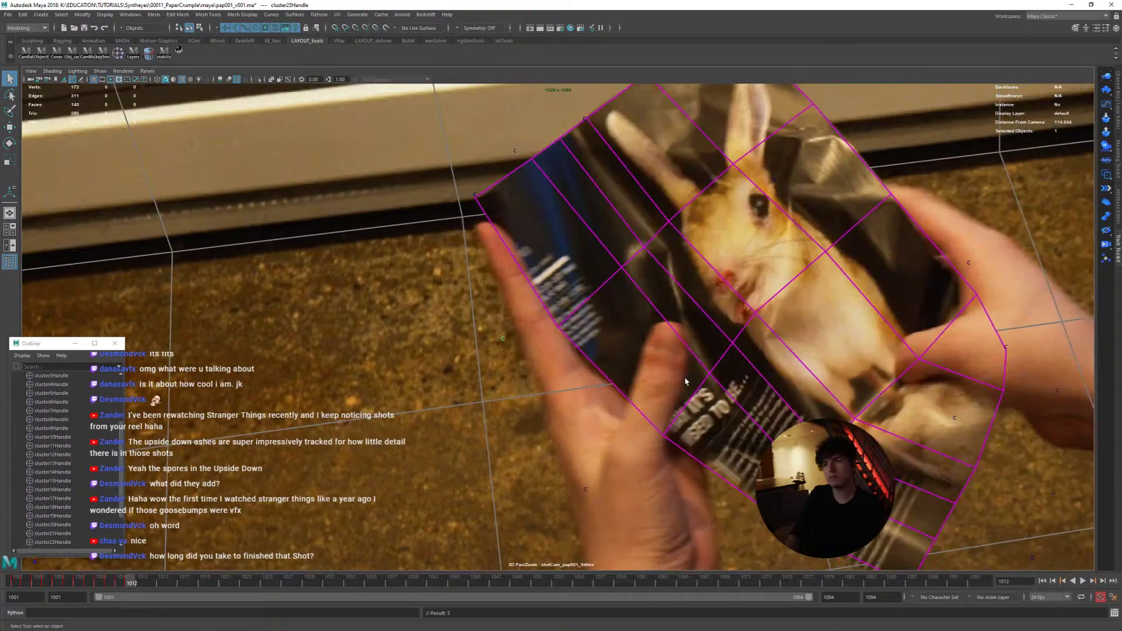
key("alt+period")
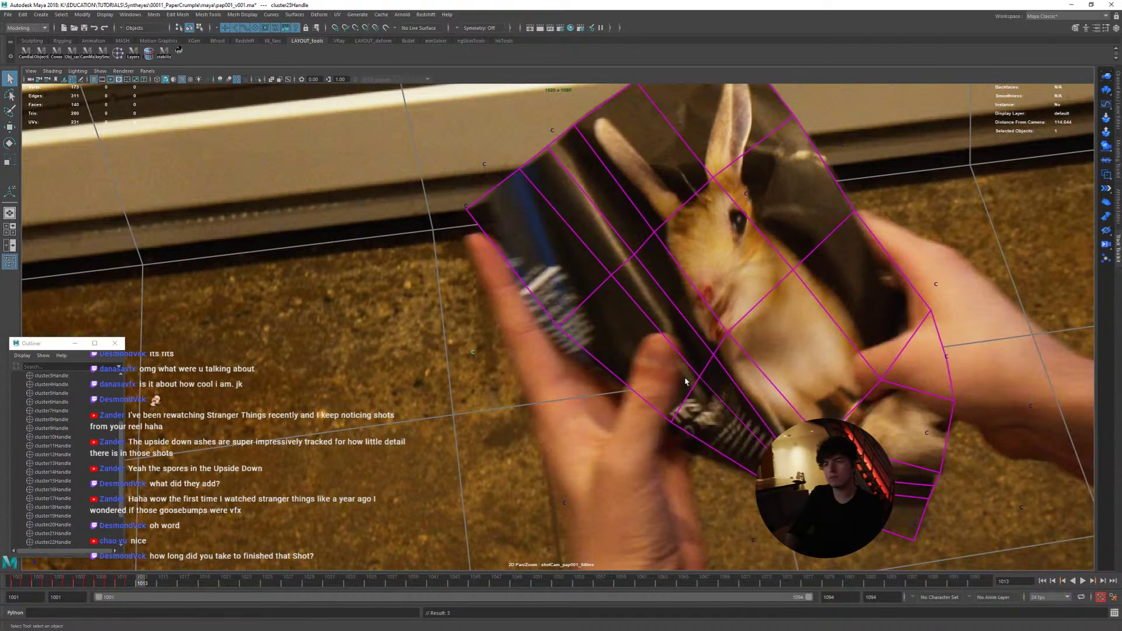
Step: Reposition the left-border cluster with the Move tool over frames 1012 to 1016, checking neighbouring frames against the footage
key("w")
key("alt+period")
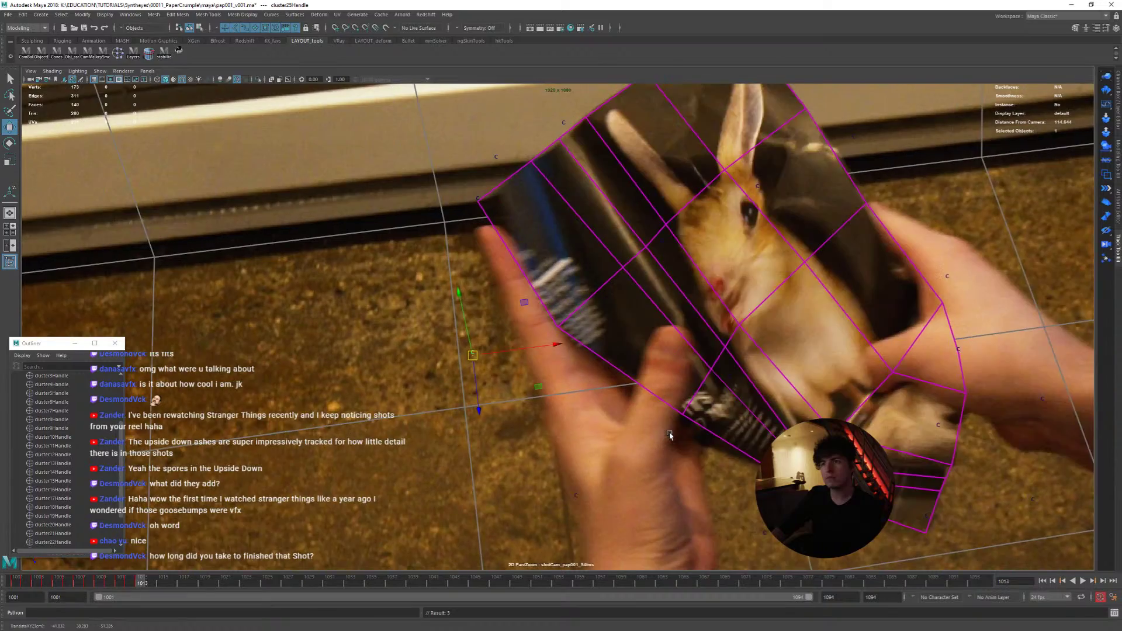
key("alt+comma")
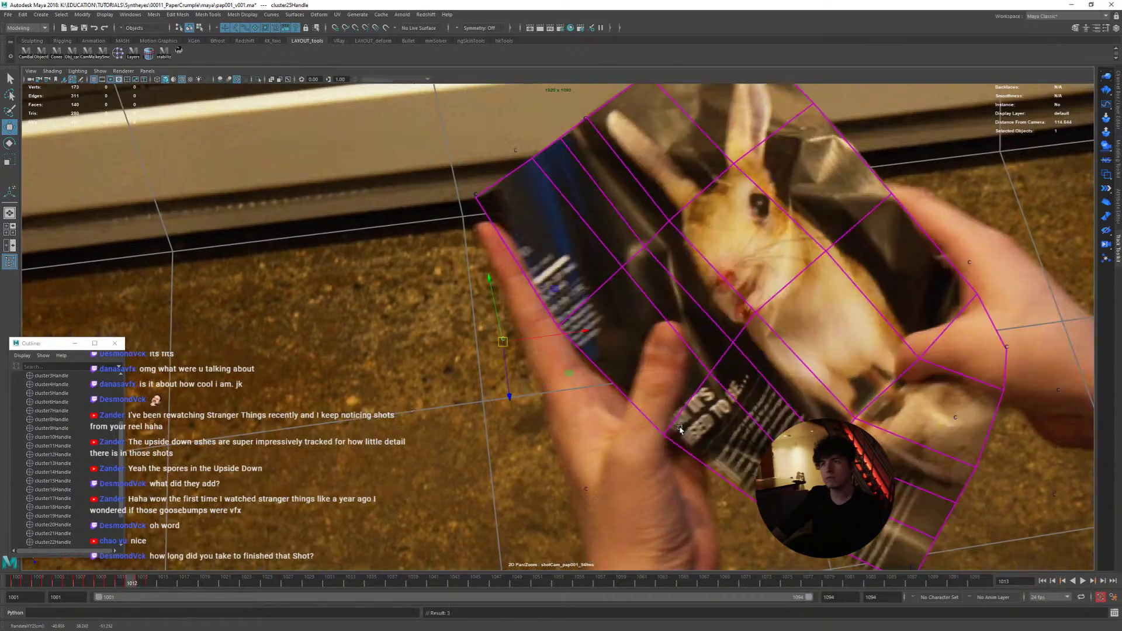
key("alt+period")
key("alt+period")
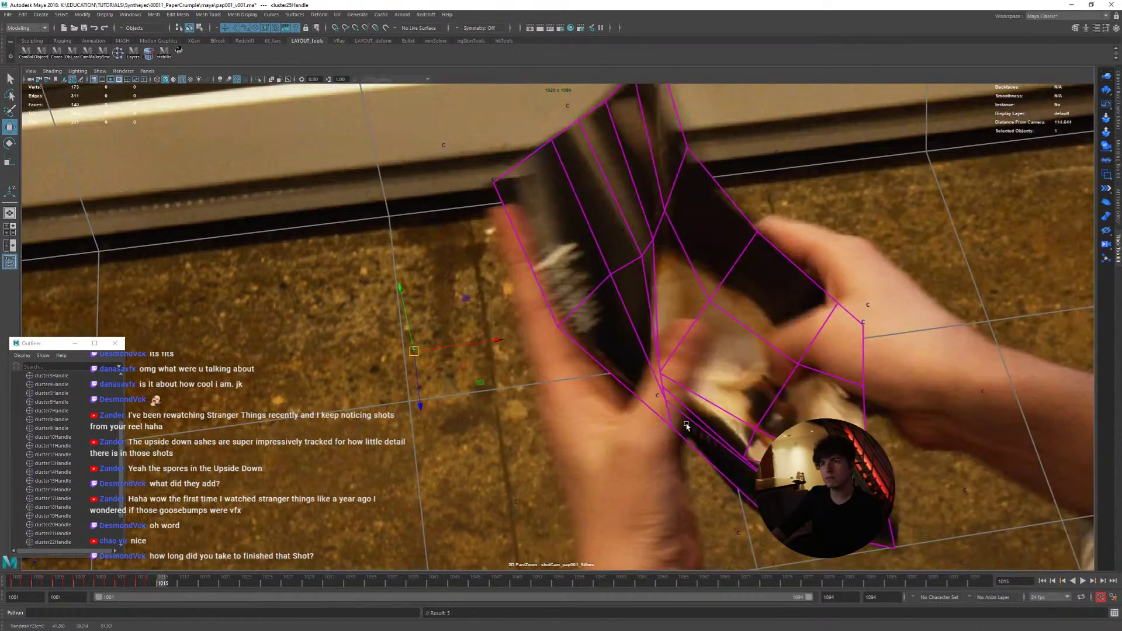
key("alt+comma")
middle_click_drag(688, 418, 705, 421)
key("alt+period")
key("alt+comma")
key("alt+period")
key("alt+period")
key("alt+comma")
key("alt+period")
key("alt+period")
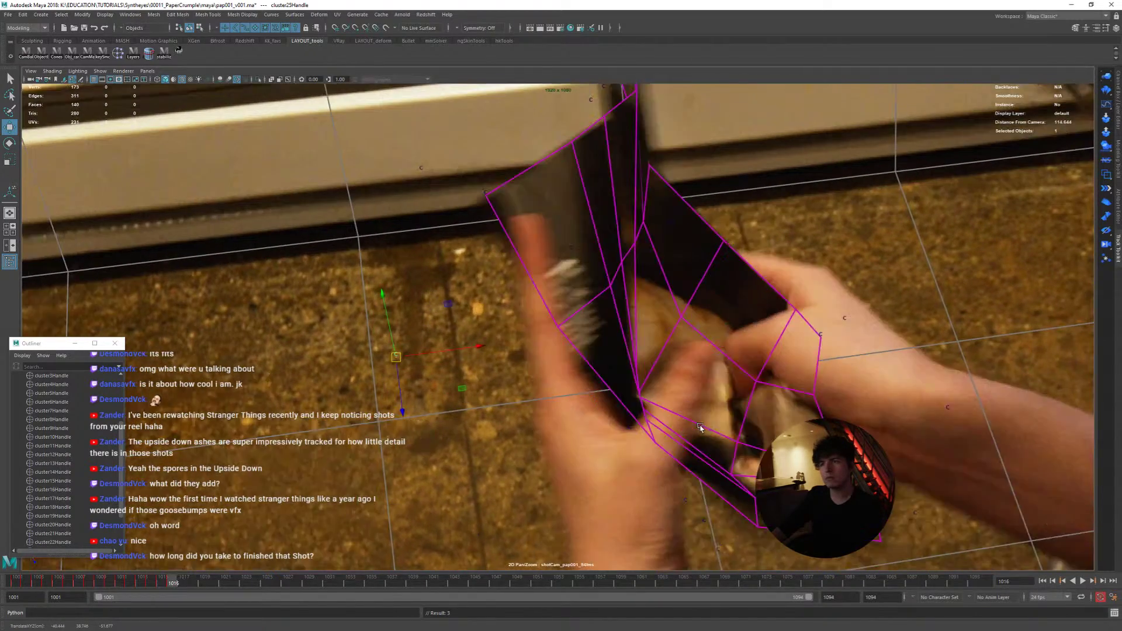
Step: Match the left-border cluster to the folding paper edge from frame 1017 to frame 1026
key("alt+period")
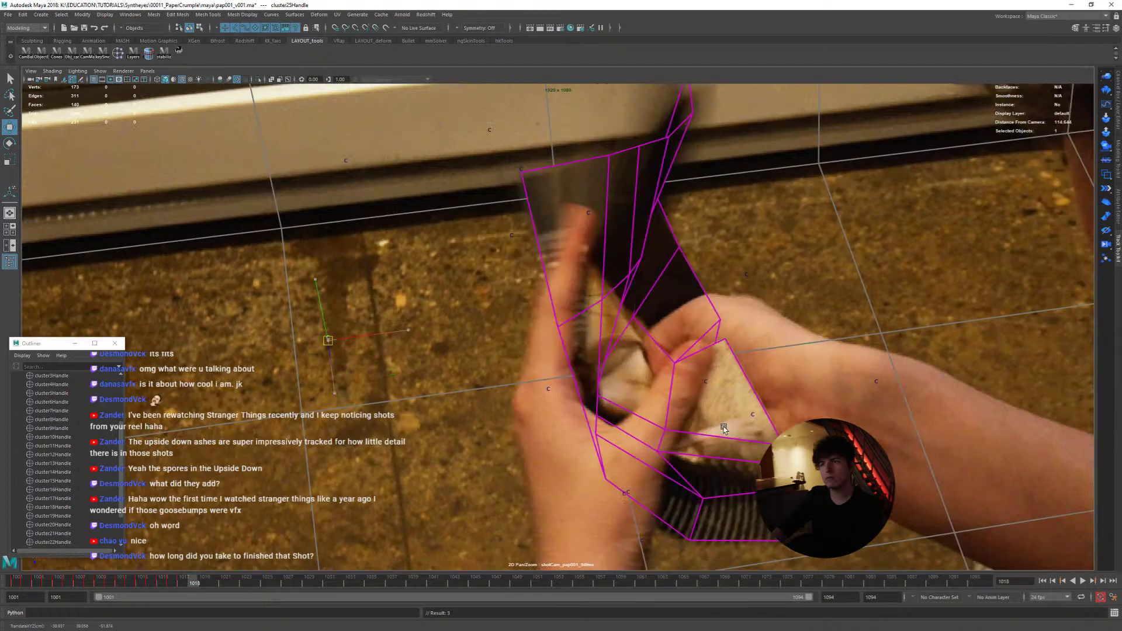
key("alt+period")
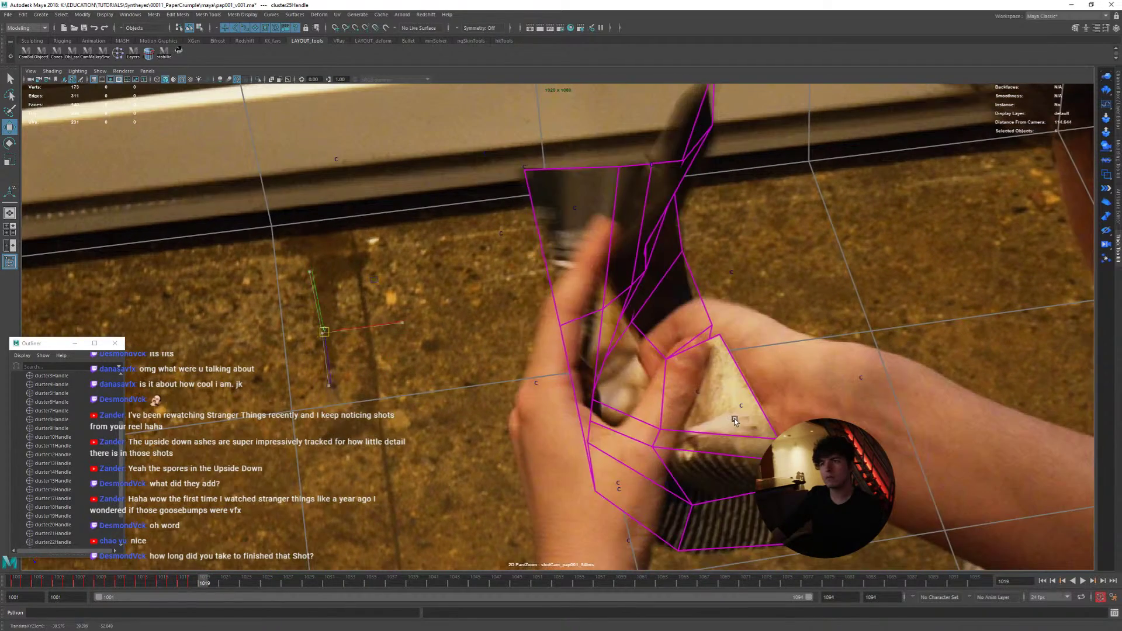
middle_click_drag(738, 415, 738, 422, "alt")
key("alt+period")
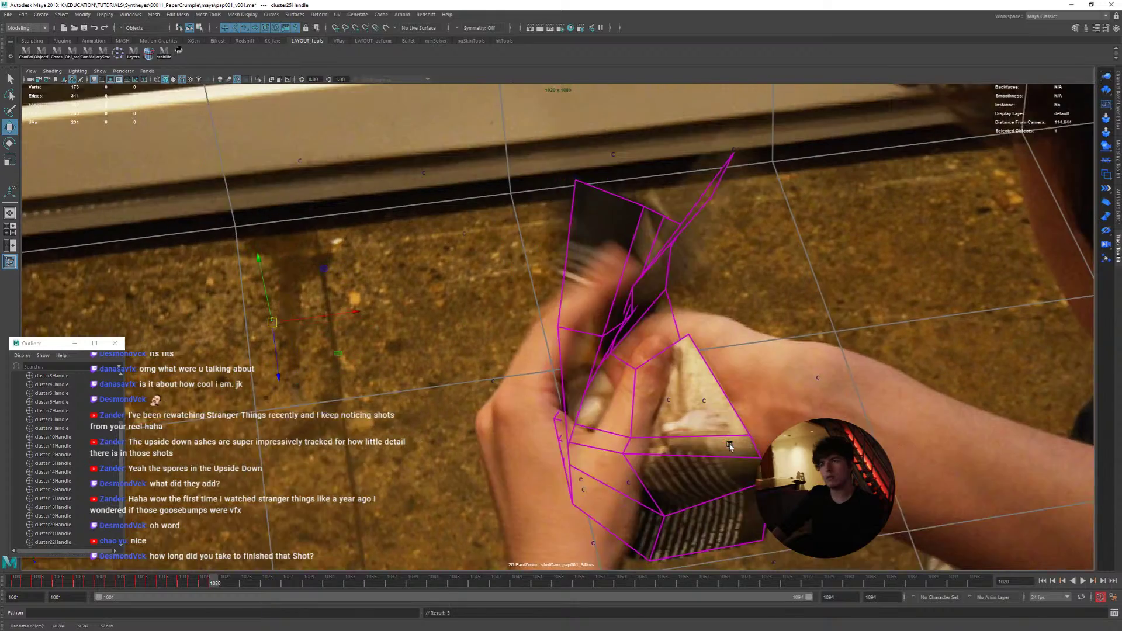
key("alt+period")
key("alt+period")
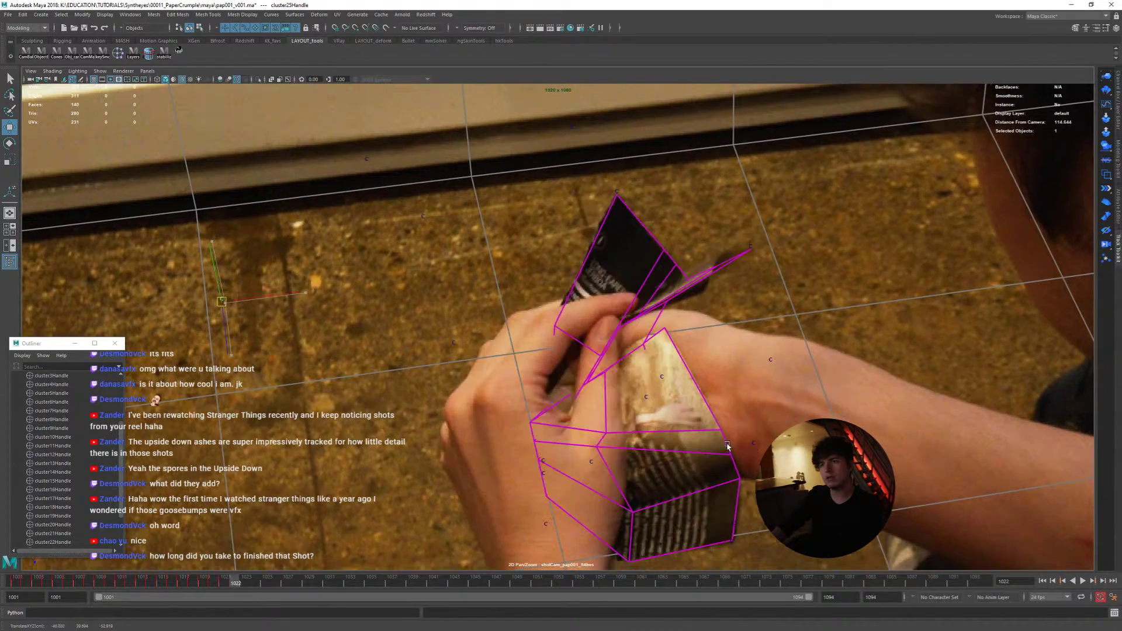
key("alt+comma")
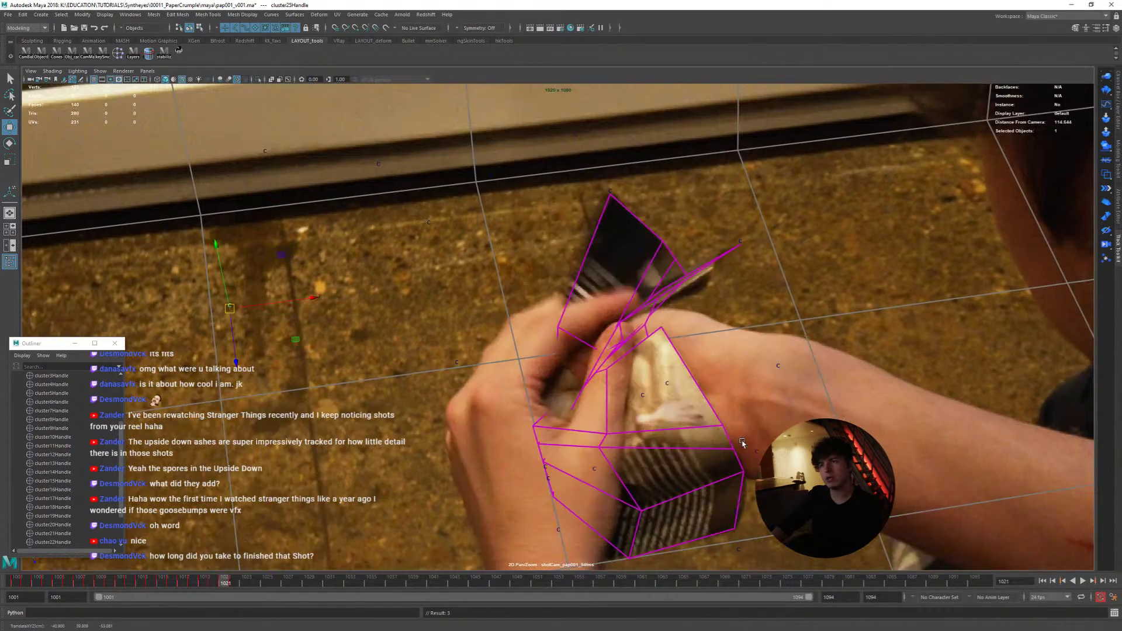
middle_click_drag(736, 439, 737, 443)
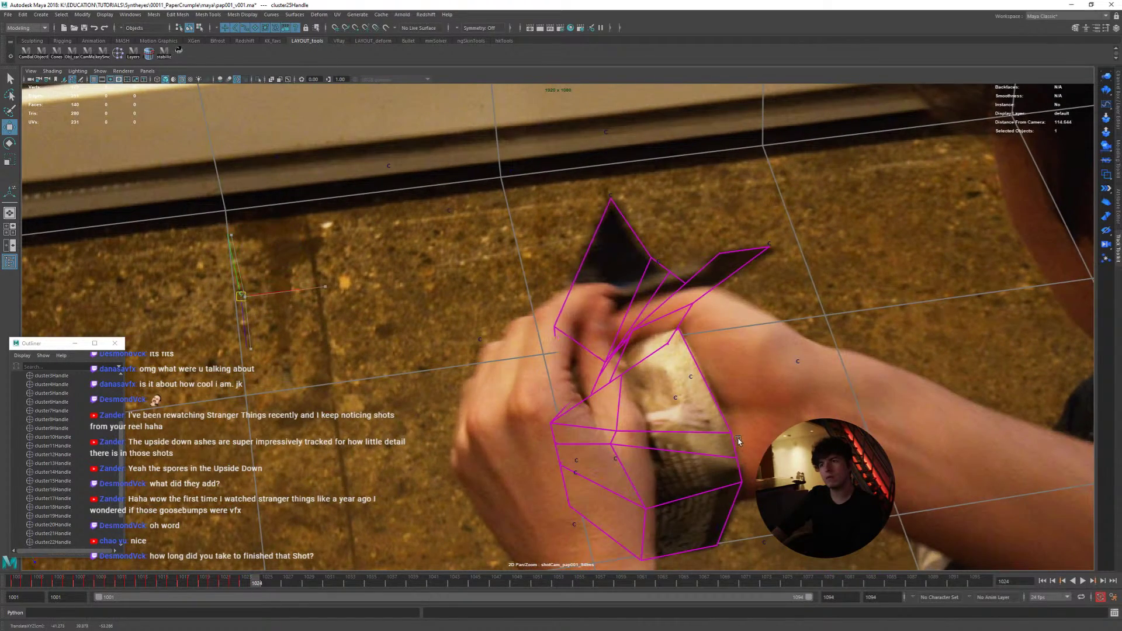
key("alt+period")
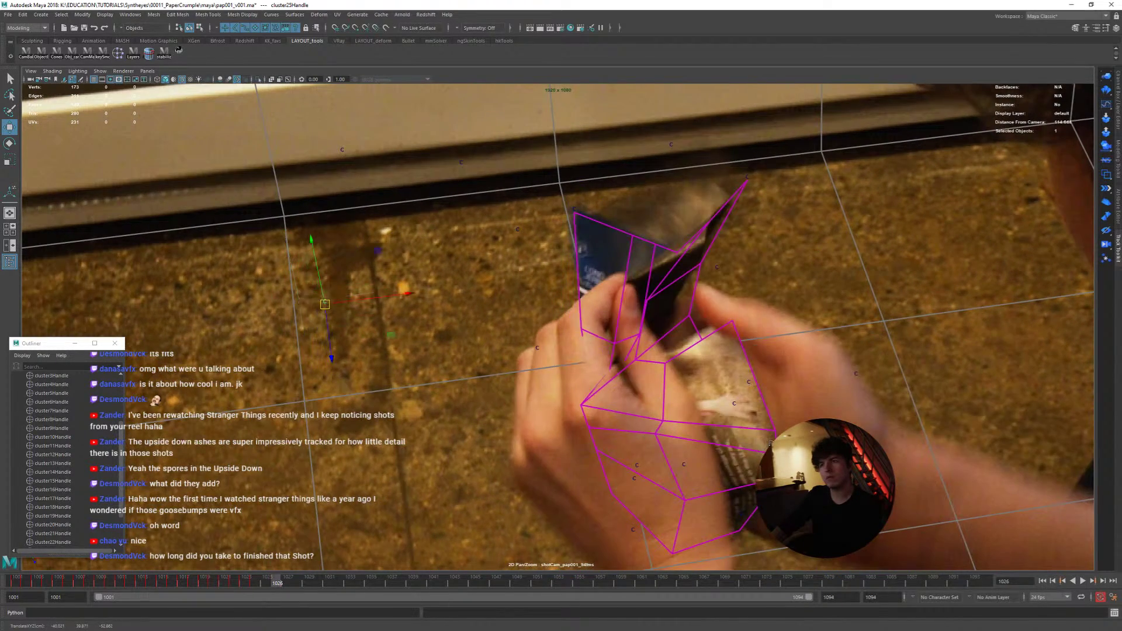
Step: Refine the left-border cluster's motion between frames 1024 and 1029 by comparing adjacent frames as the hands close around the page
key("alt+comma")
key("alt+comma")
key("alt+period")
key("alt+comma")
key("alt+period")
key("alt+period")
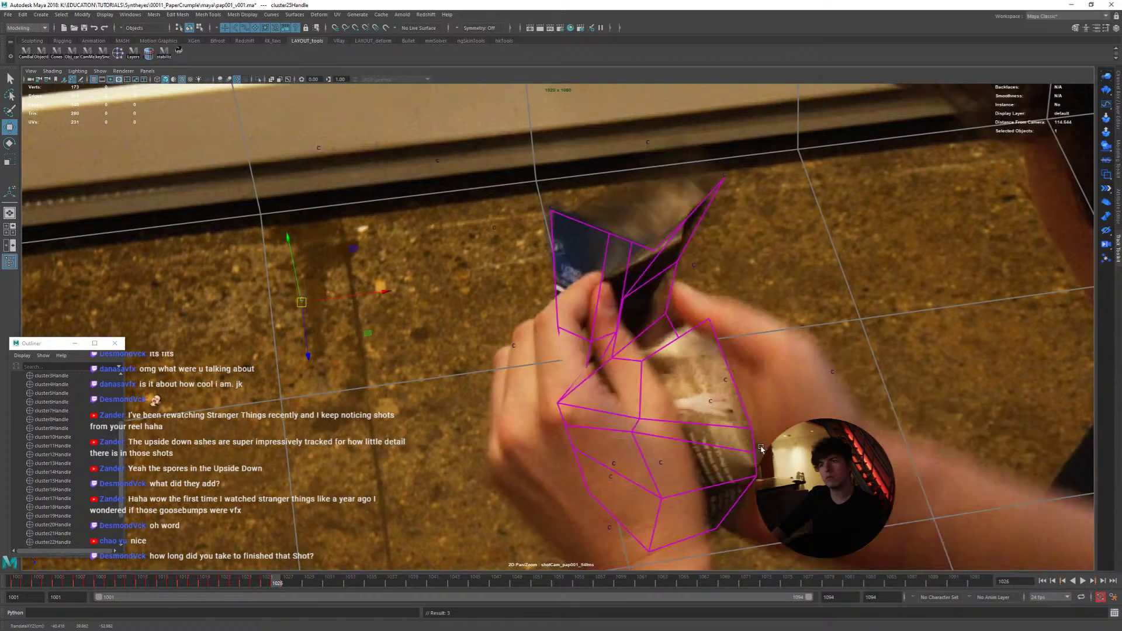
key("alt+comma")
key("alt+period")
key("alt+period")
key("alt+comma")
key("alt+period")
key("alt+comma")
key("alt+period")
key("alt+comma")
key("alt+period")
key("alt+period")
key("alt+period")
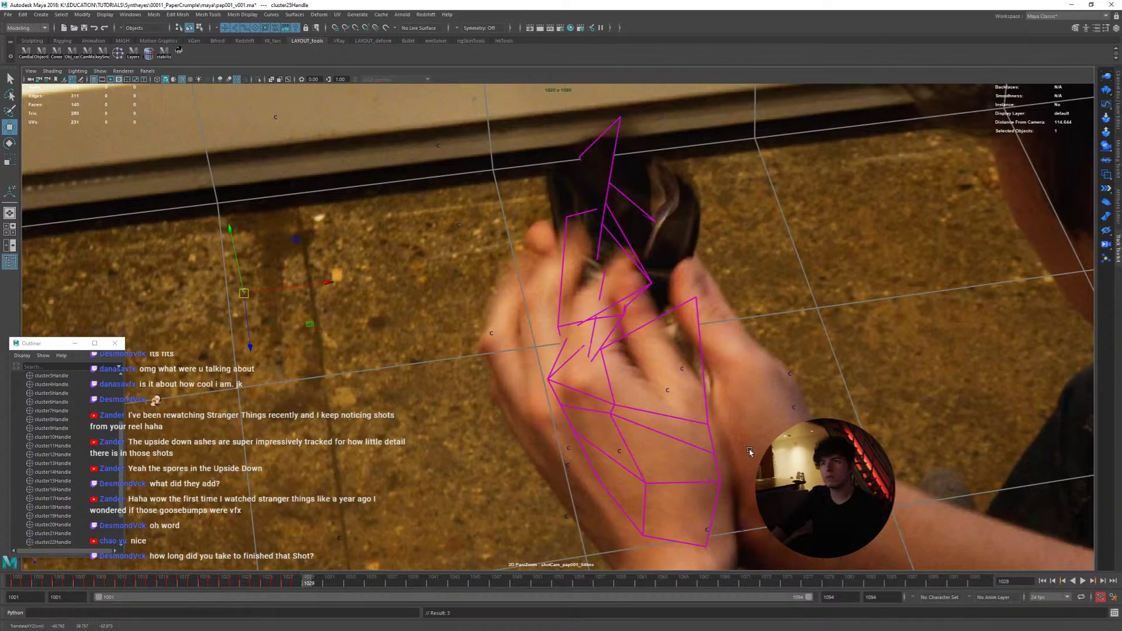
Step: Check the left-border cluster back and forth around frame 1029 and carry its adjustment on to frame 1034
key("alt+comma")
key("alt+period")
key("alt+comma")
key("alt+period")
key("alt+period")
key("alt+period")
key("alt+period")
key("alt+period")
key("alt+period")
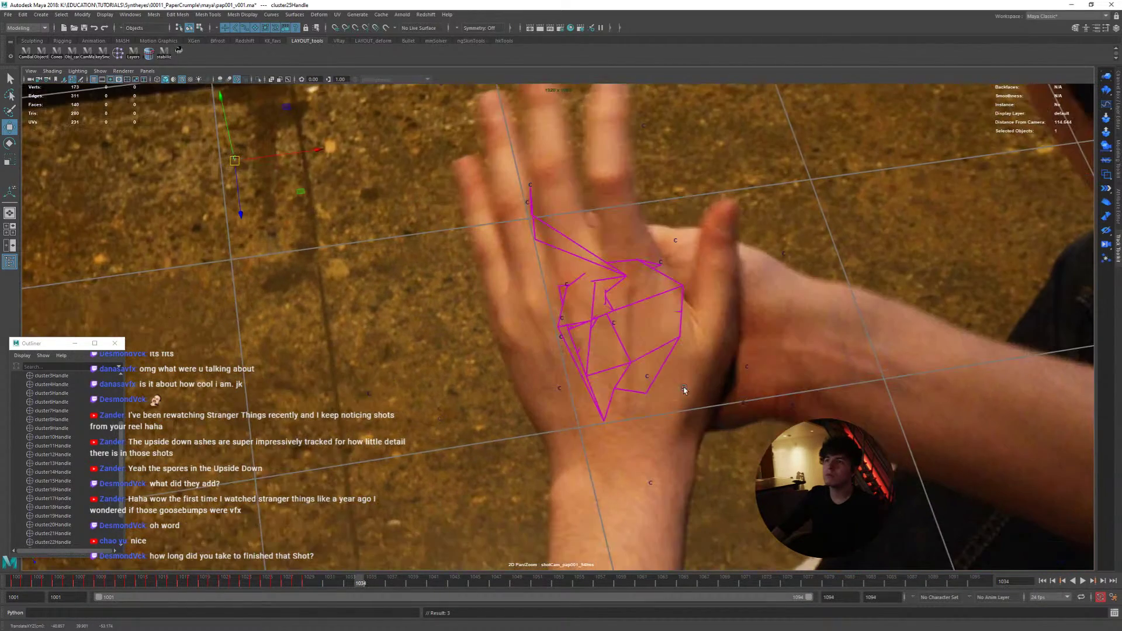
middle_click_drag(588, 459, 583, 459)
Step: Return to frame 1001 and create a cluster on the interior vertex one column in from the left-border cluster
left_click_drag(337, 582, 18, 580)
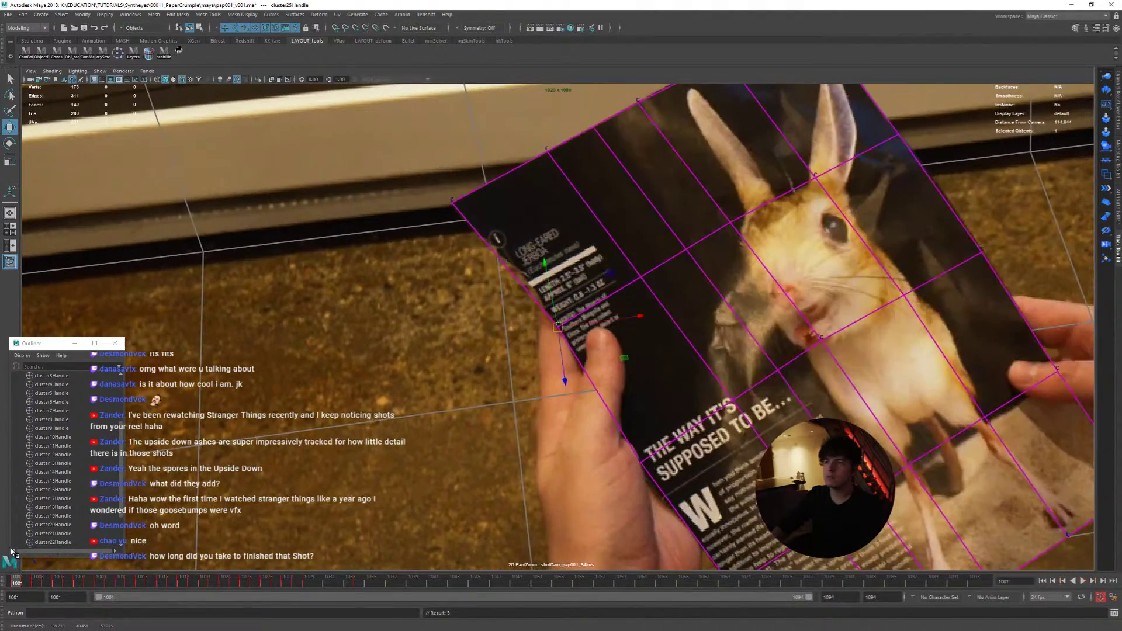
left_click(642, 276)
right_click_drag(642, 276, 622, 278)
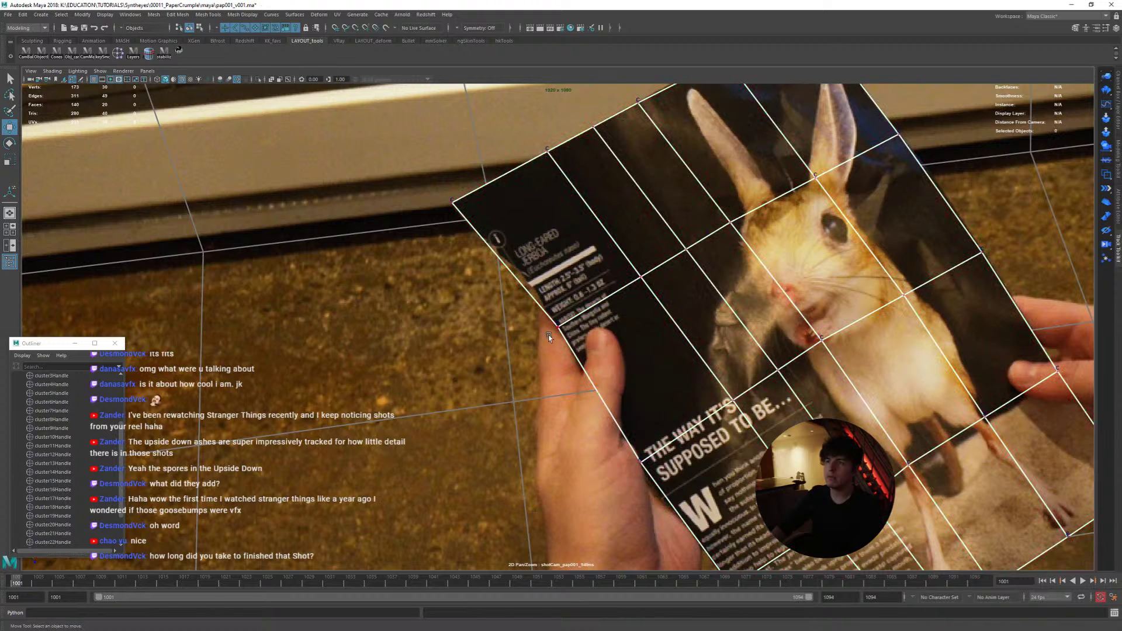
left_click(636, 282)
left_click(118, 54)
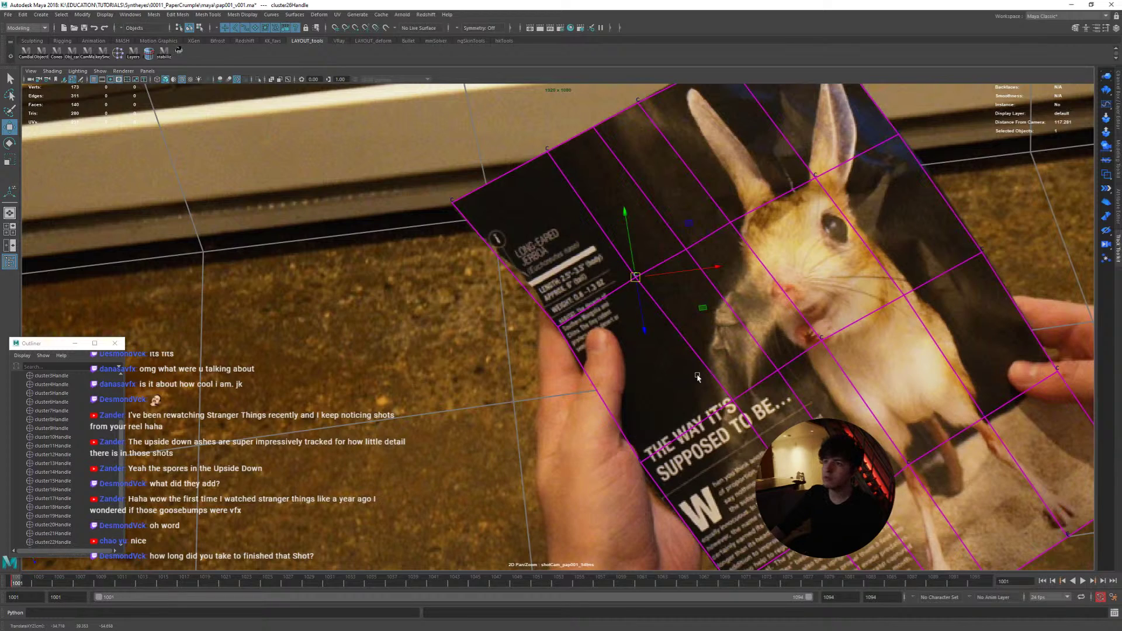
Step: Match the new interior cluster to the magazine page from frame 1001 to frame 1008, comparing adjacent frames
key("alt+period")
key("alt+period")
key("alt+period")
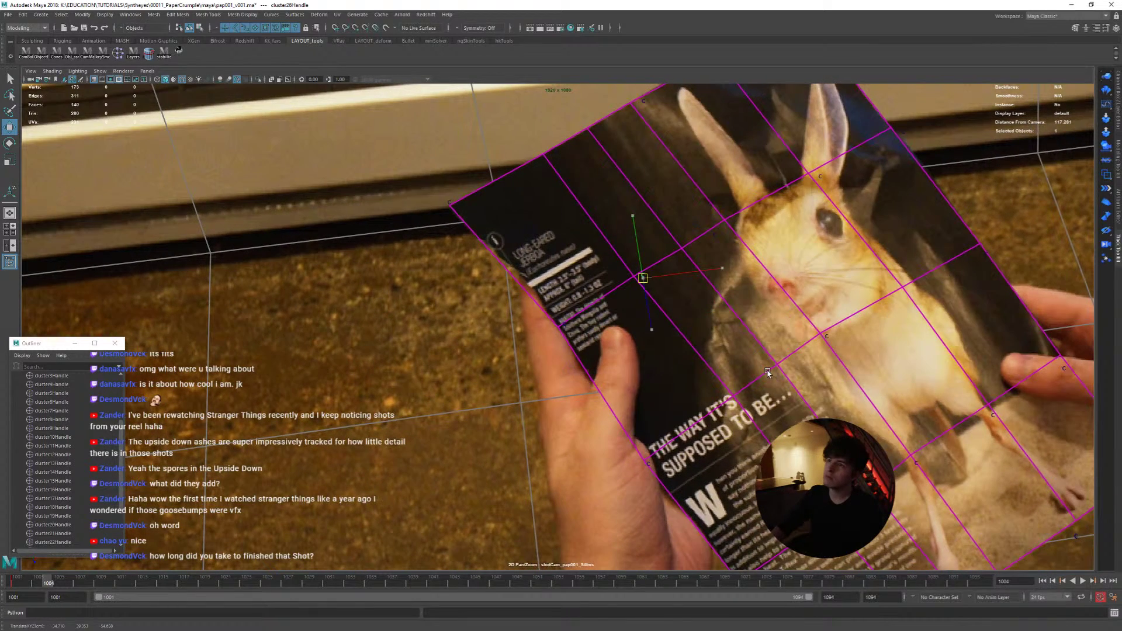
key("alt+period")
key("alt+period")
key("alt+period")
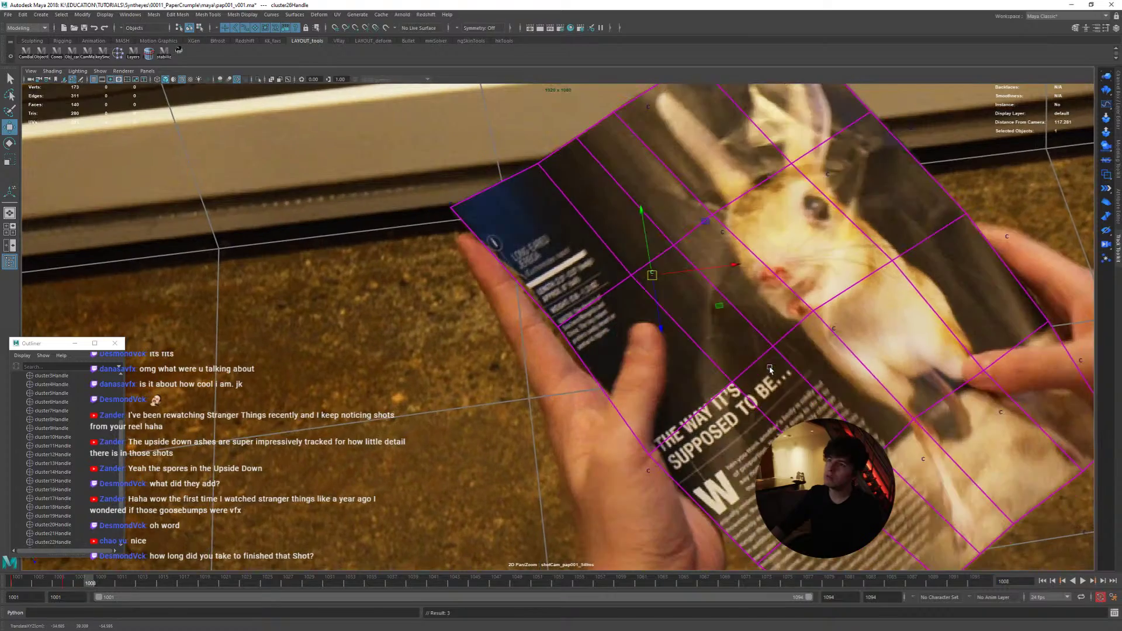
key("alt+comma")
key("alt+period")
key("alt+period")
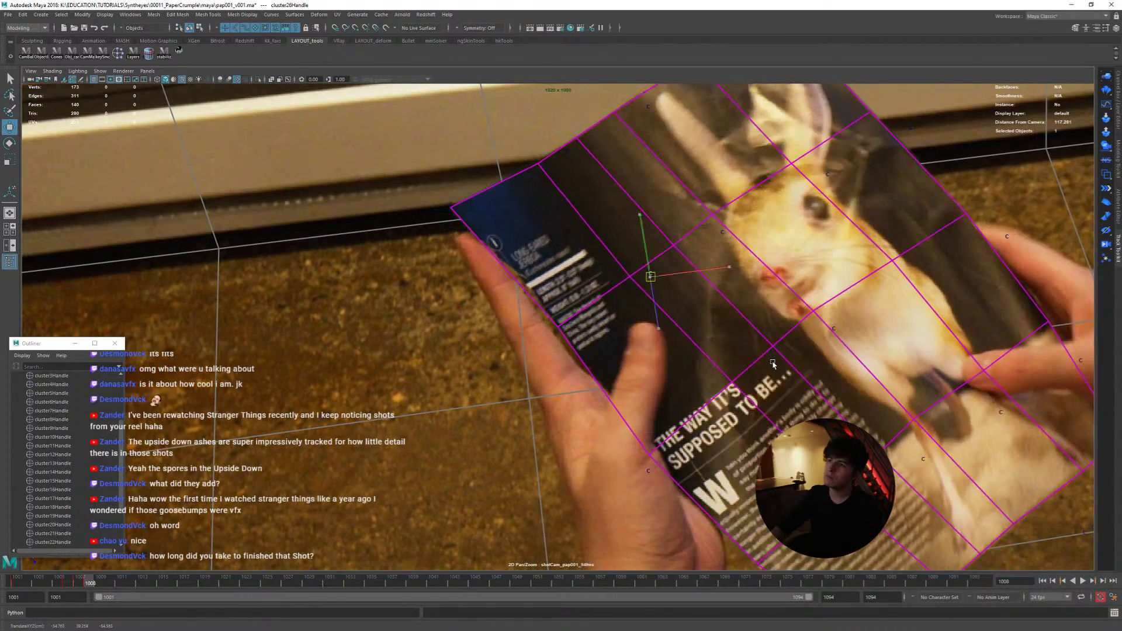
Step: Keyframe the interior cluster against the bending page from frame 1008 to frame 1010
key("alt+comma")
key("alt+period")
key("alt+period")
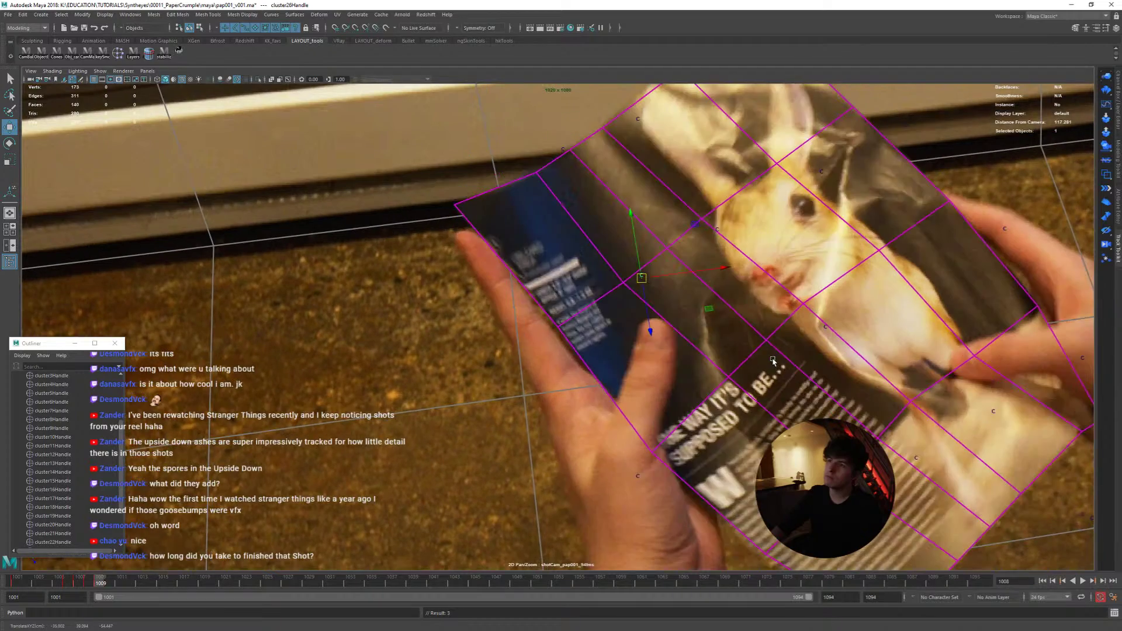
key("alt+period")
key("alt+period")
key("alt+comma")
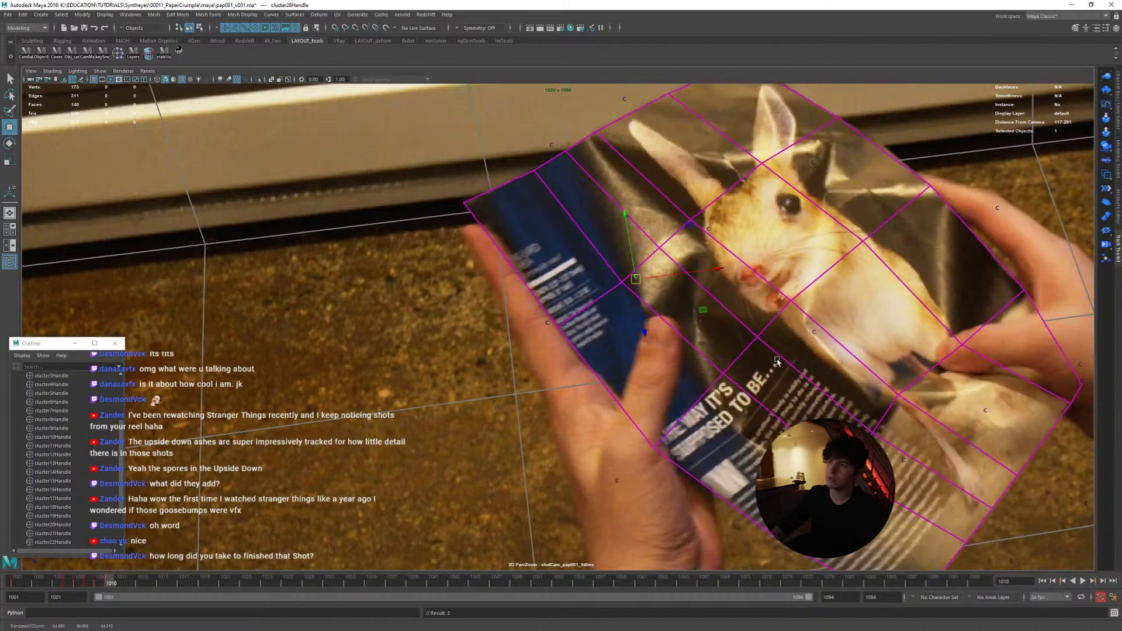
key("alt+period")
key("alt+comma")
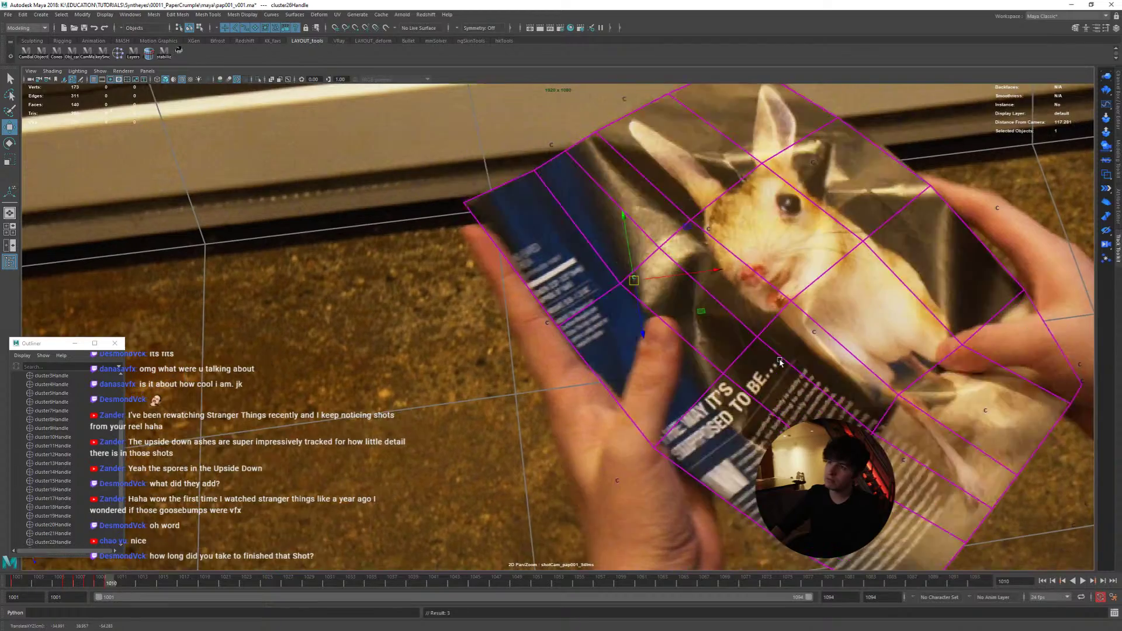
Step: Adjust the interior cluster between frames 1010 and 1014 as the page starts to fold, checking neighbouring frames
key("alt+period")
key("alt+period")
key("alt+comma")
key("alt+comma")
key("alt+period")
key("alt+period")
key("alt+period")
key("alt+comma")
key("alt+period")
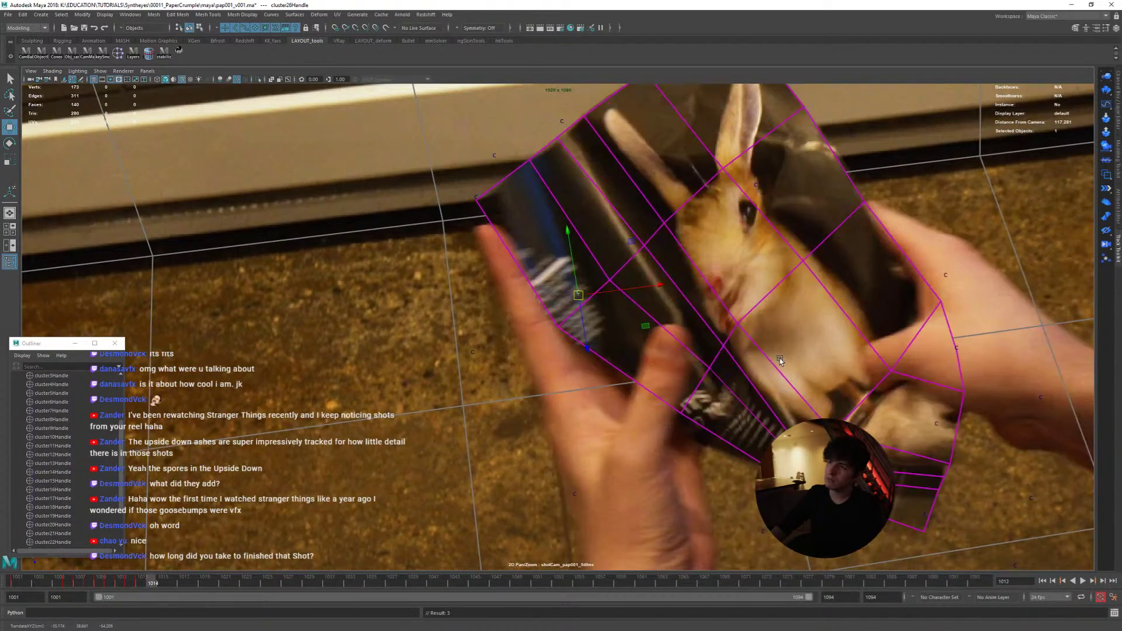
Step: Follow the page's closing fold with the interior cluster from frame 1014 to frame 1019
key("alt+period")
key("alt+period")
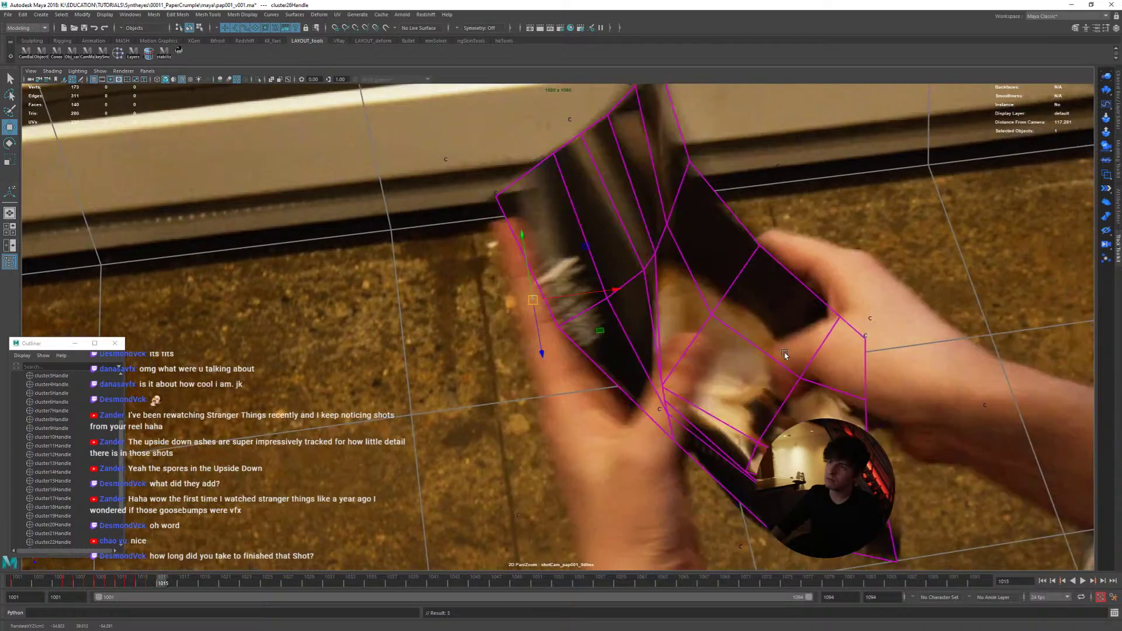
key("alt+period")
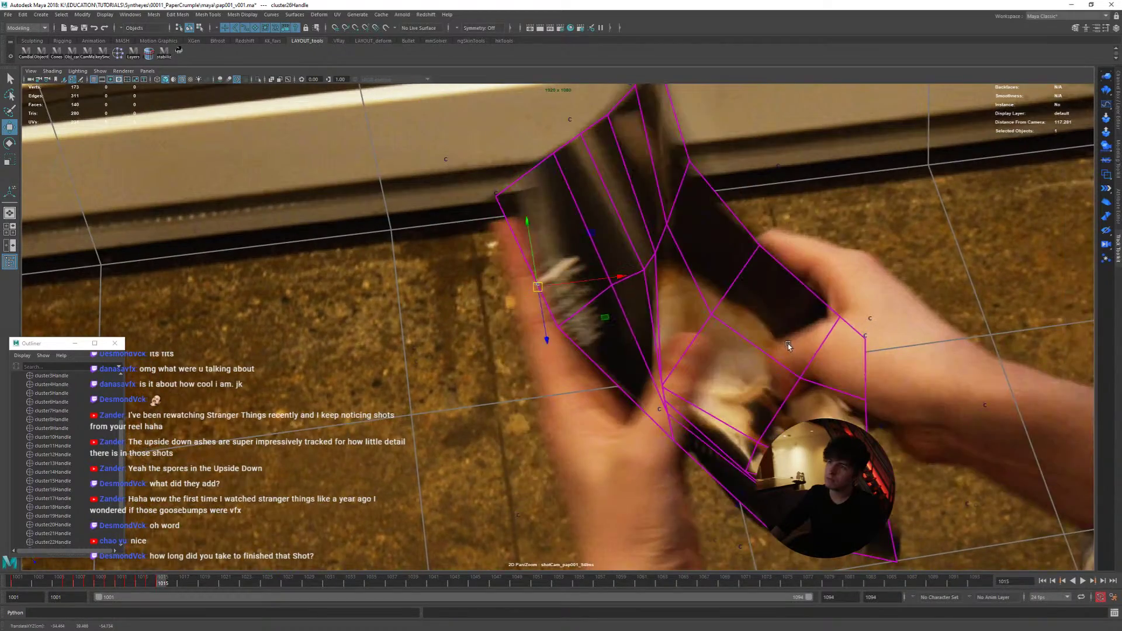
key("alt+period")
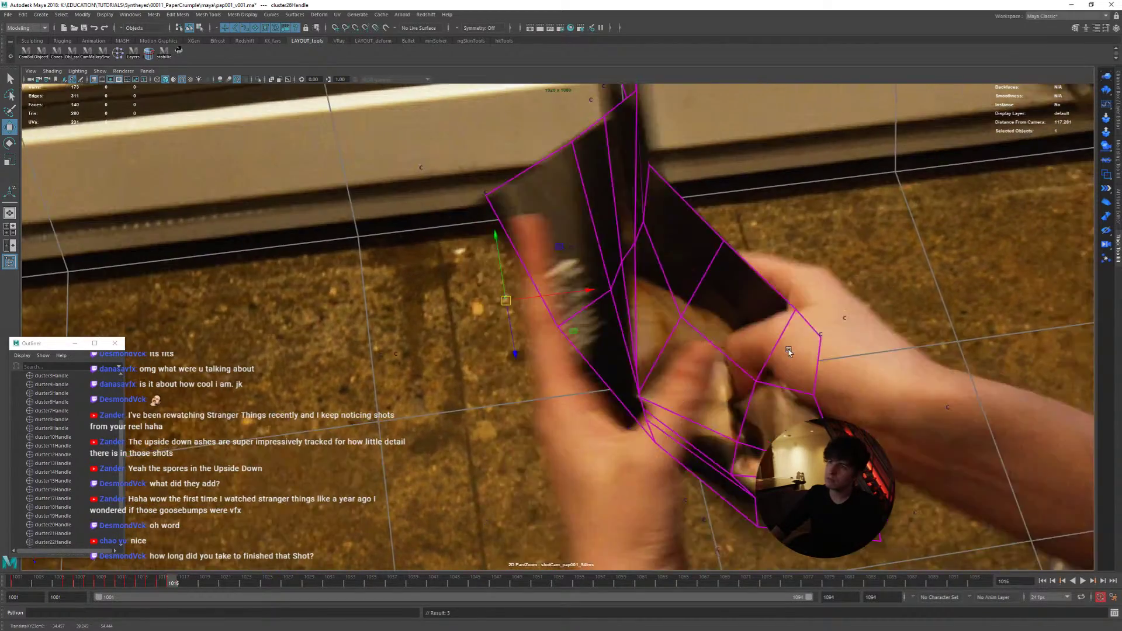
key("alt+comma")
key("alt+comma")
key("alt+period")
key("alt+period")
key("alt+period")
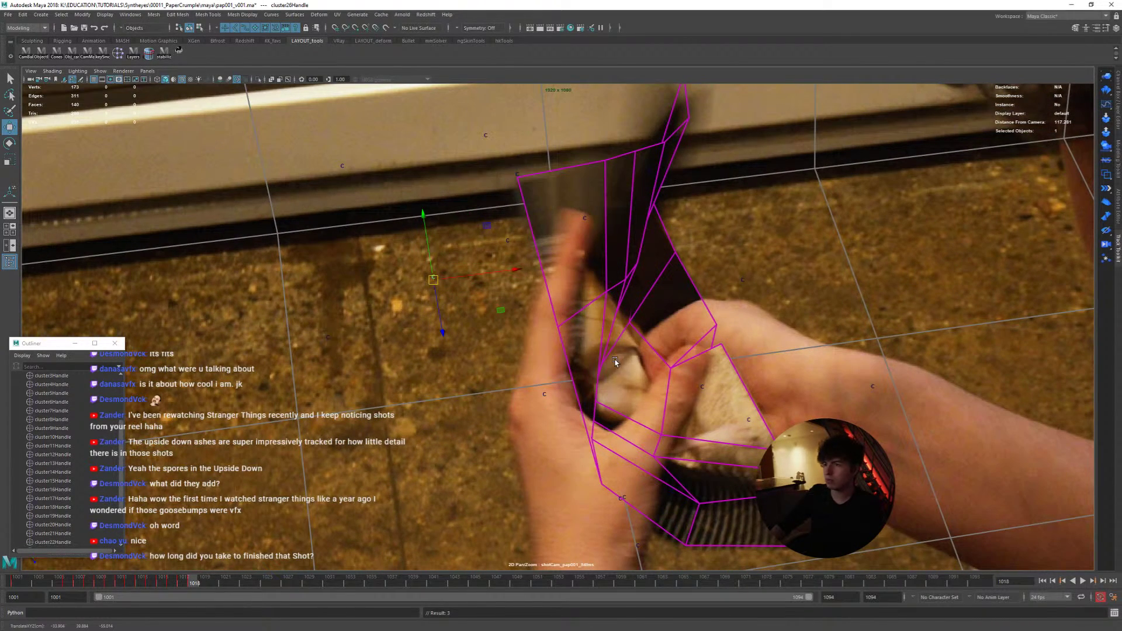
key("alt+period")
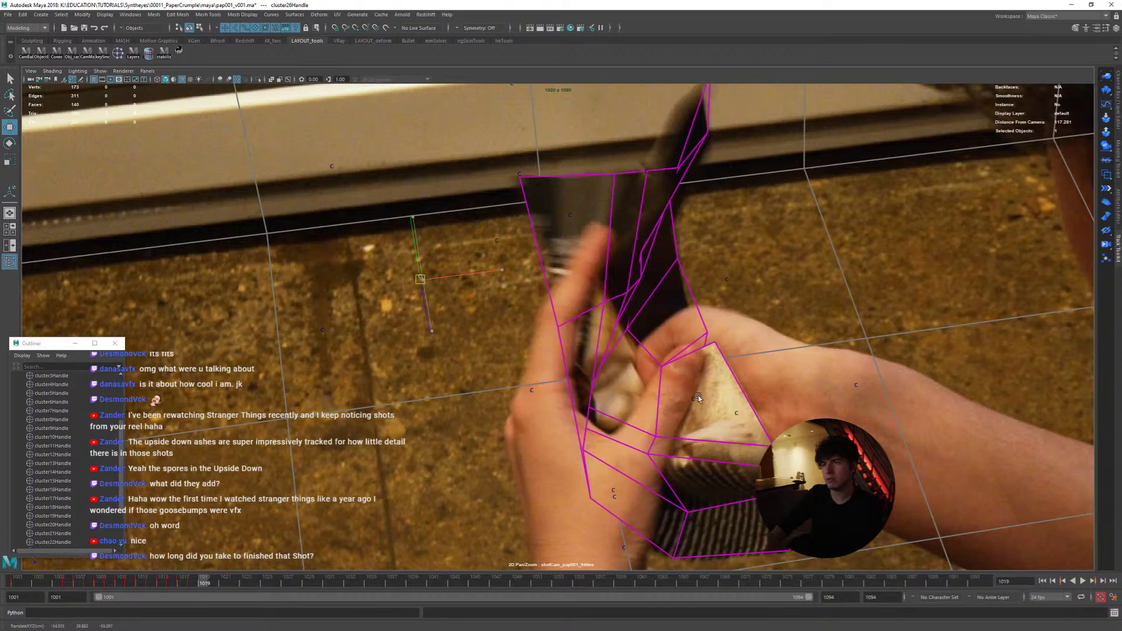
Step: Refine the interior cluster's motion around frames 1017 to 1019 and carry it on to frame 1021
key("alt+comma")
key("alt+comma")
key("alt+period")
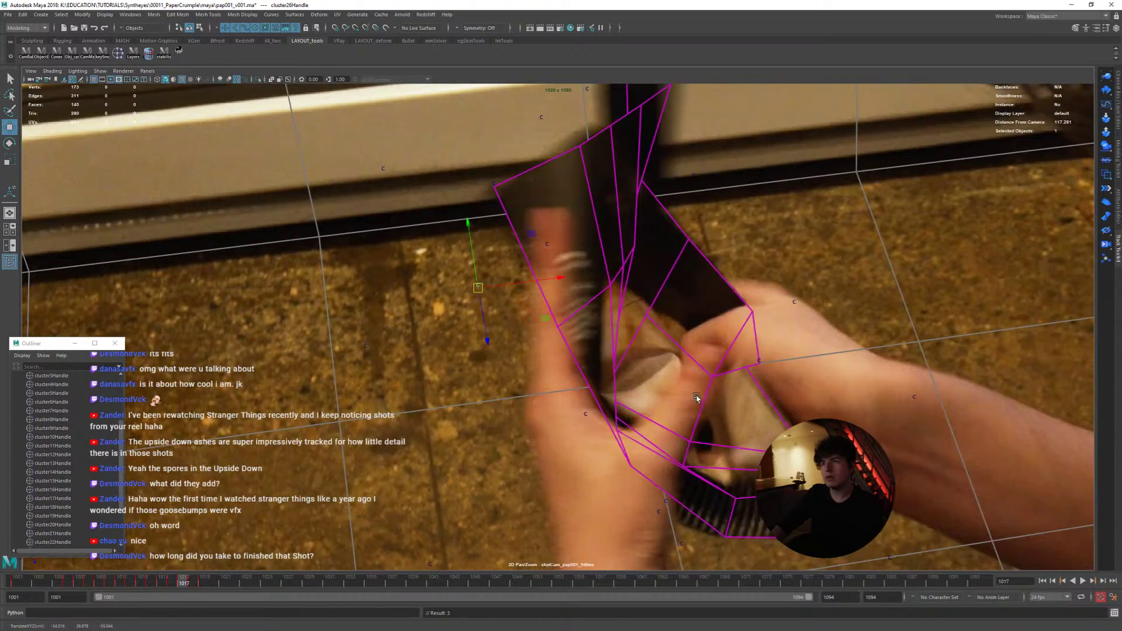
key("alt+comma")
key("alt+period")
key("alt+period")
key("alt+comma")
key("alt+period")
key("alt+period")
key("alt+period")
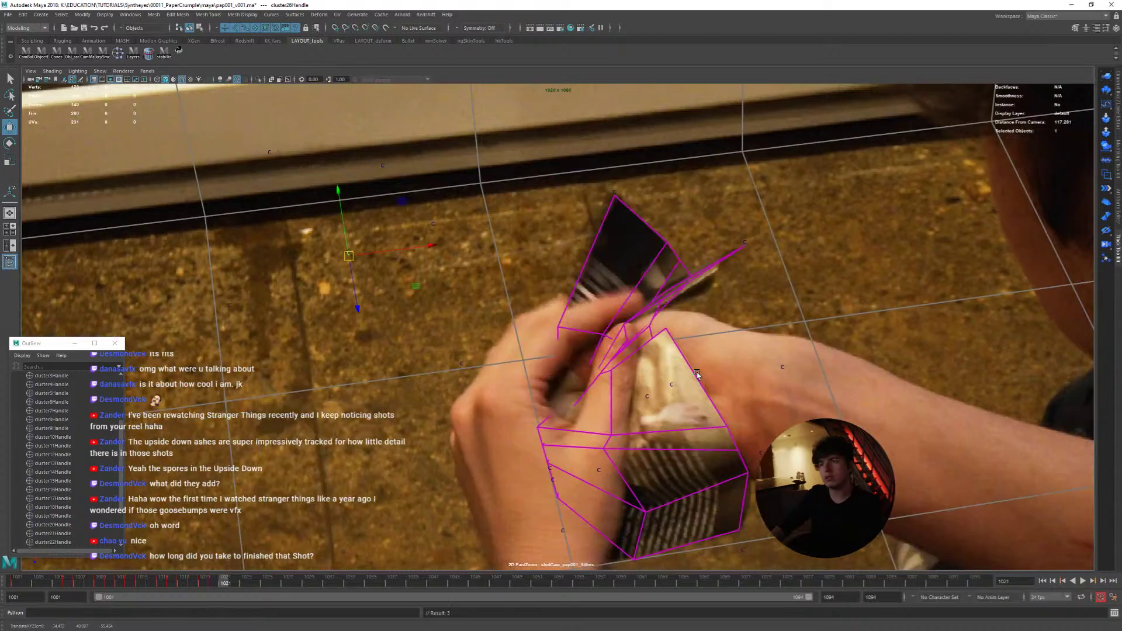
Step: Position the interior cluster against the crumpled paper from frame 1022 to frame 1025
key("alt+period")
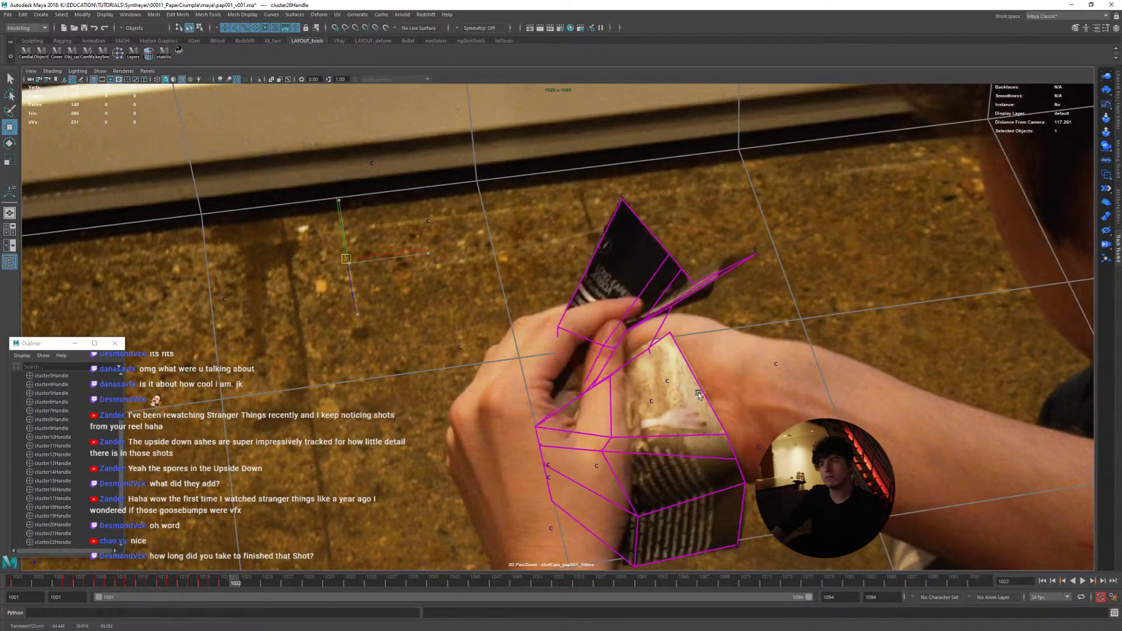
key("alt+period")
key("alt+period")
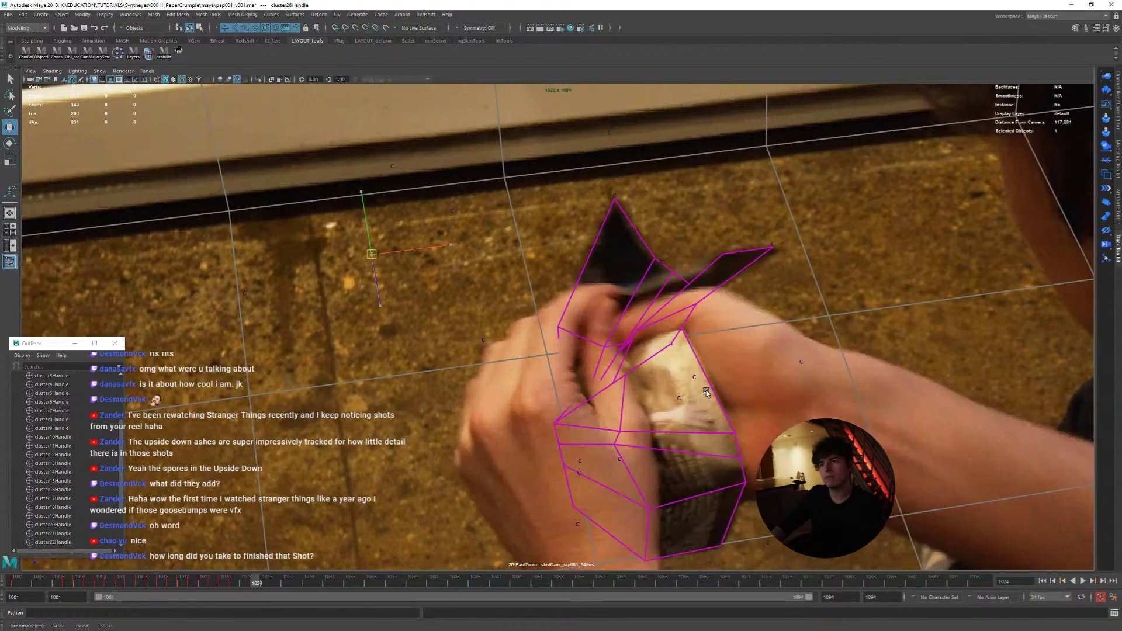
key("alt+period")
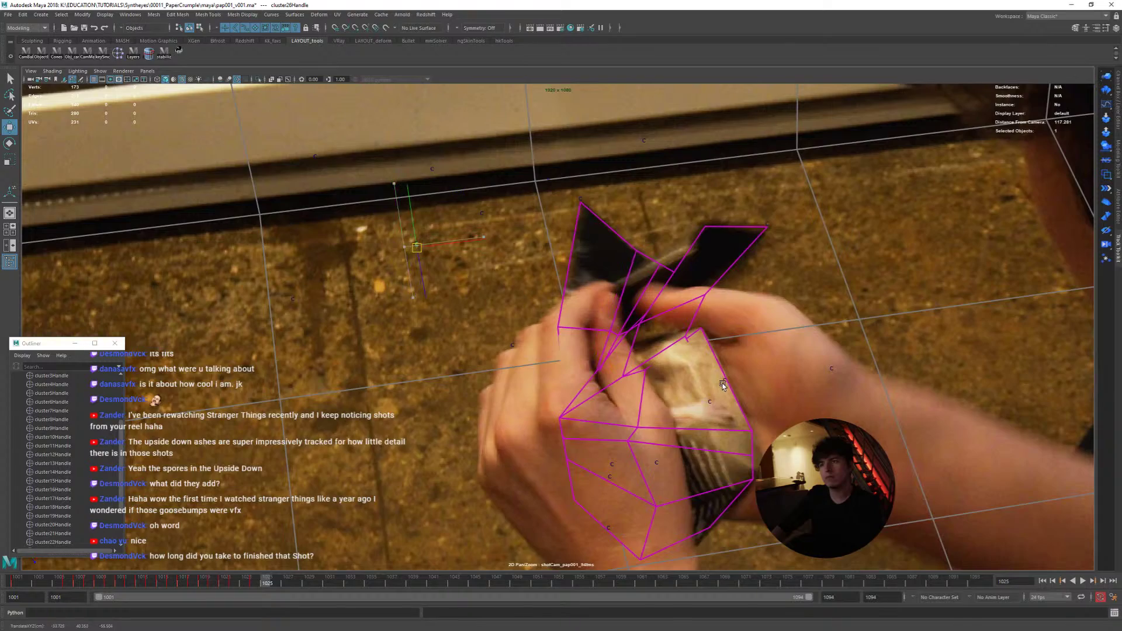
Step: Match the interior cluster from frame 1025 to frame 1030 by comparing adjacent frames as the hands turn the paper
key("alt+period")
key("alt+period")
key("alt+comma")
key("alt+period")
key("alt+comma")
key("alt+period")
key("alt+period")
key("alt+comma")
key("alt+period")
key("alt+period")
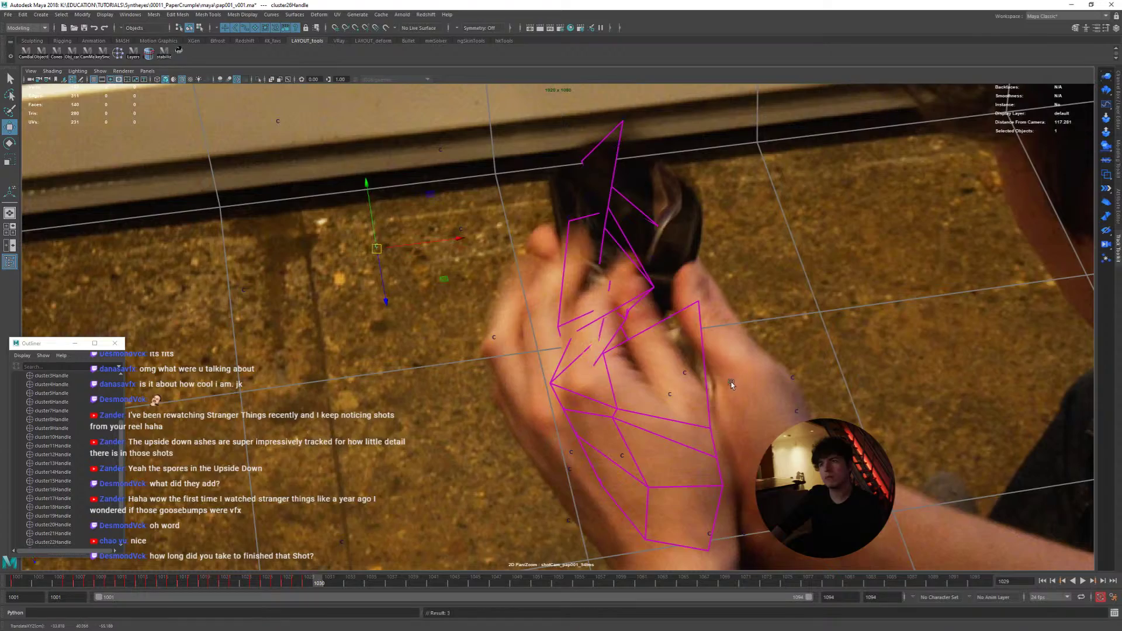
Step: Step through the frames after 1030 with the interior cluster and play back the animation to check its motion
key("alt+period")
key("alt+period")
key("alt+period")
key("alt+period")
key("alt+period")
key("alt+v")
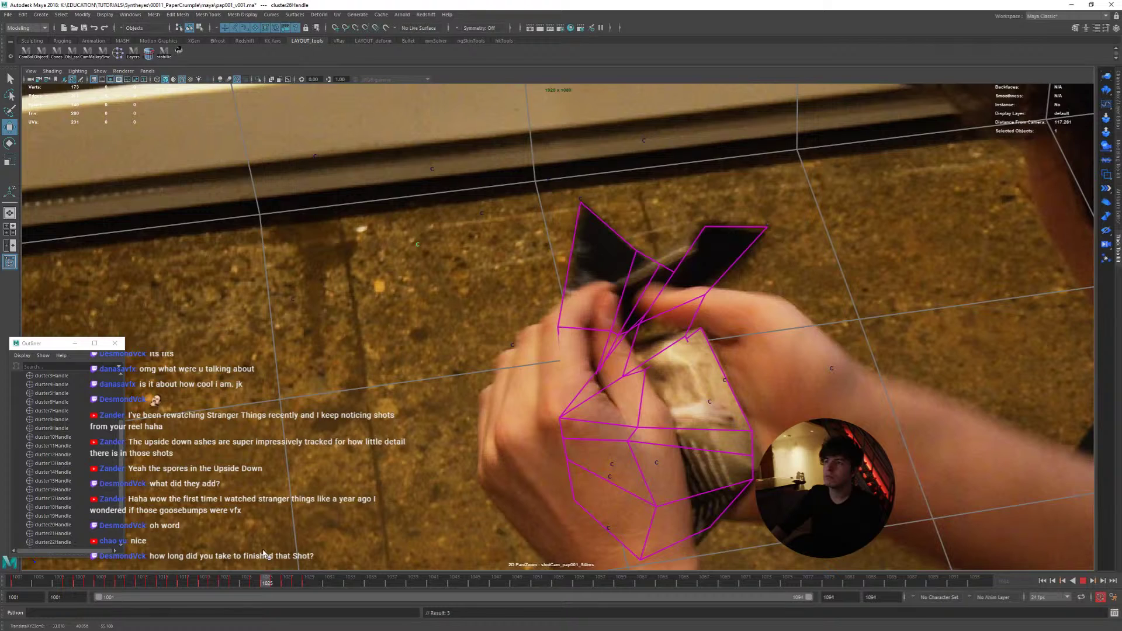
key("Escape")
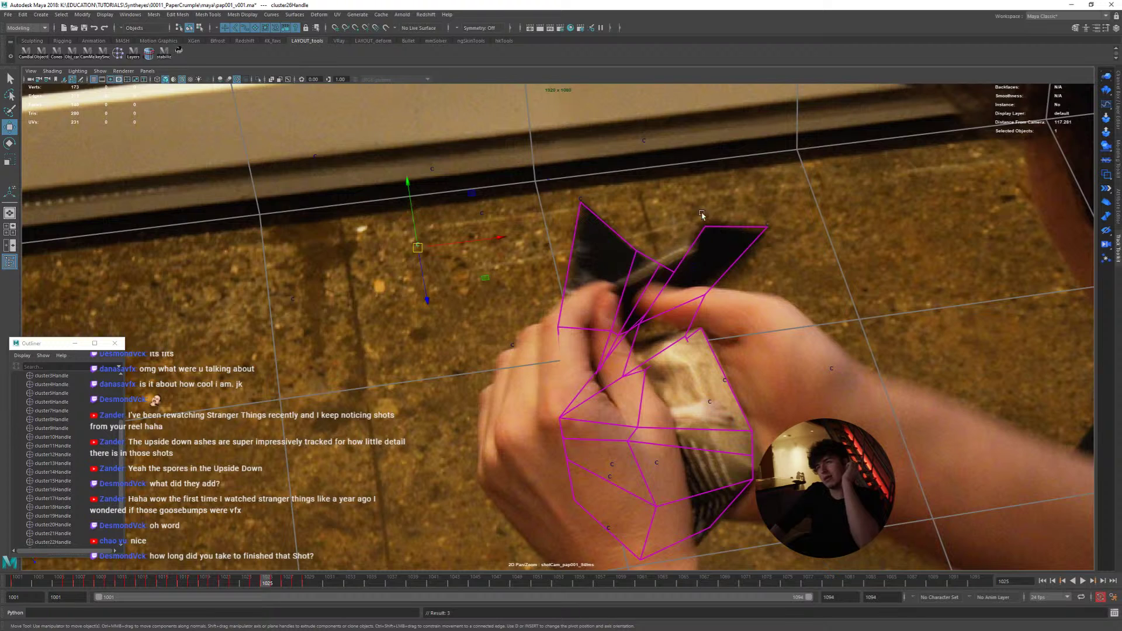
Step: Try to reshape the paper mesh at frame 1025 by moving the vertices between its two folded upper corners
mouse_move(670, 279)
right_mouse_down()
mouse_move(671, 260)
mouse_move(661, 279)
mouse_move(643, 279)
mouse_move(666, 280)
mouse_move(655, 281)
right_mouse_up()
left_click(673, 297)
left_click(671, 273)
left_click(671, 275)
left_click(677, 282)
left_click(671, 281)
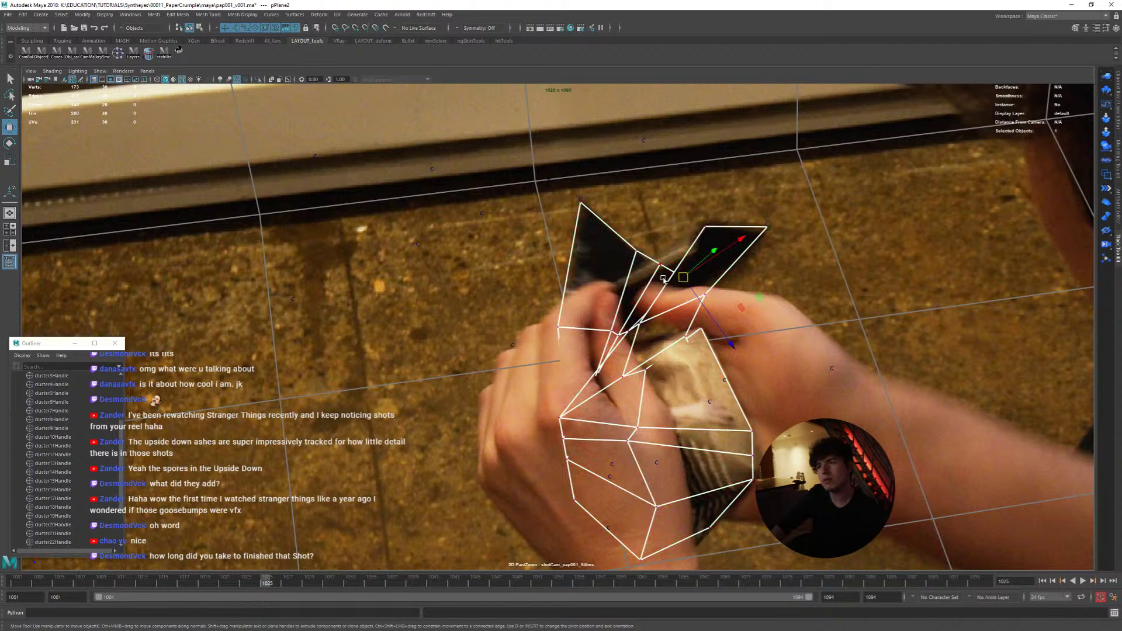
left_click_drag(680, 292, 699, 232)
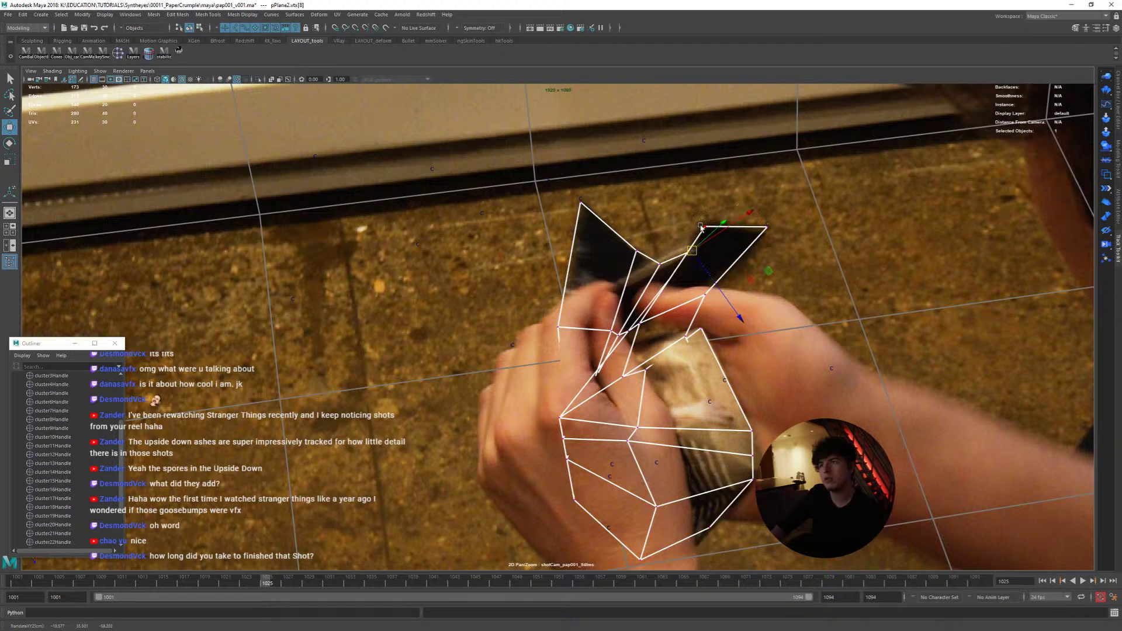
left_click(680, 257)
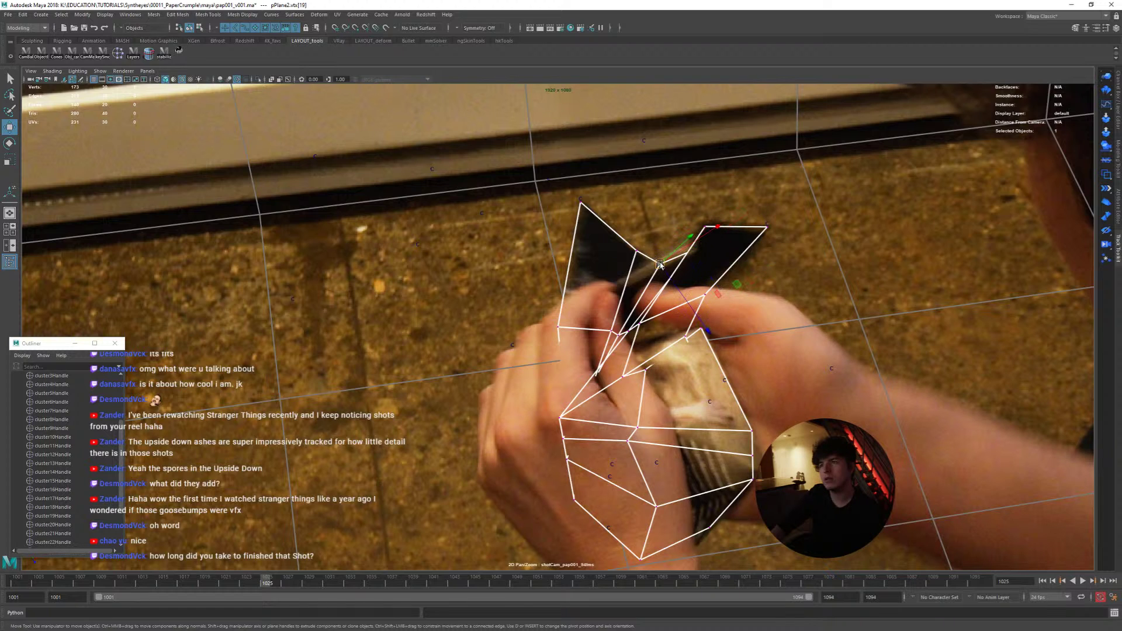
left_click(641, 252)
left_click_drag(641, 252, 664, 287)
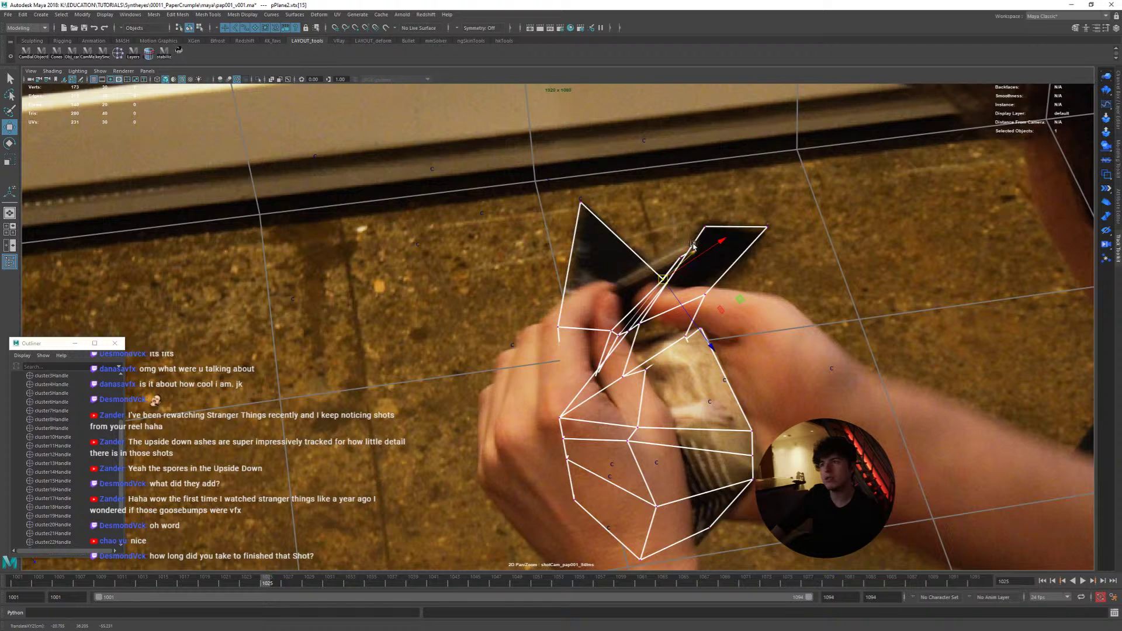
left_click_drag(604, 326, 629, 343)
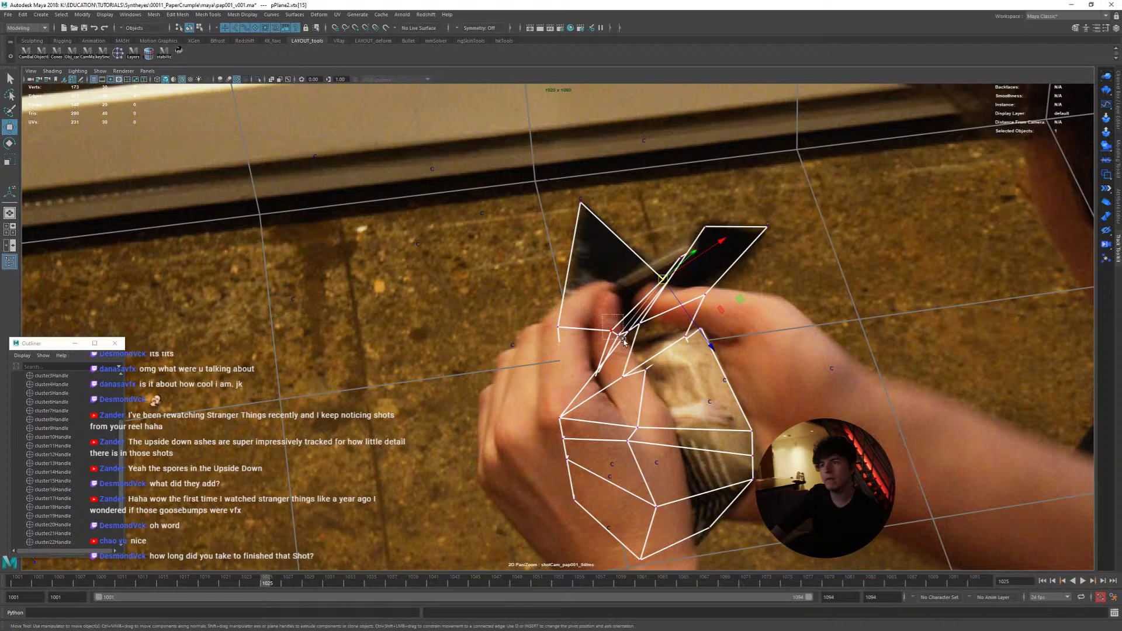
middle_click_drag(660, 349, 639, 262)
Step: Undo the vertex moves on the paper mesh at frame 1025
key("ctrl+z")
key("ctrl+z")
key("ctrl+z")
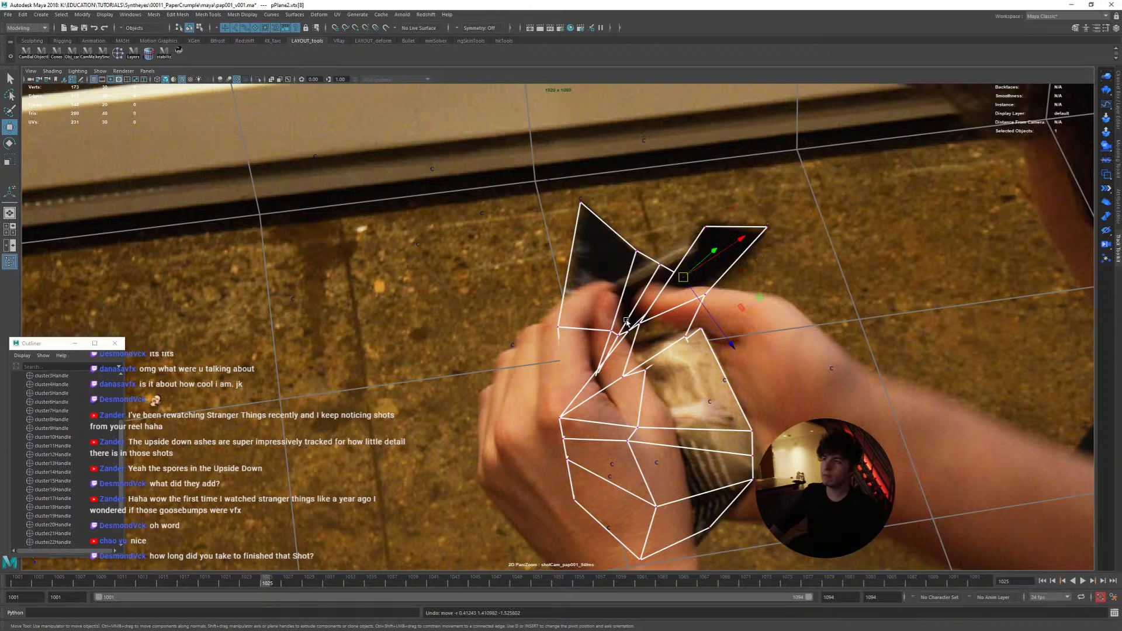
key("ctrl+z")
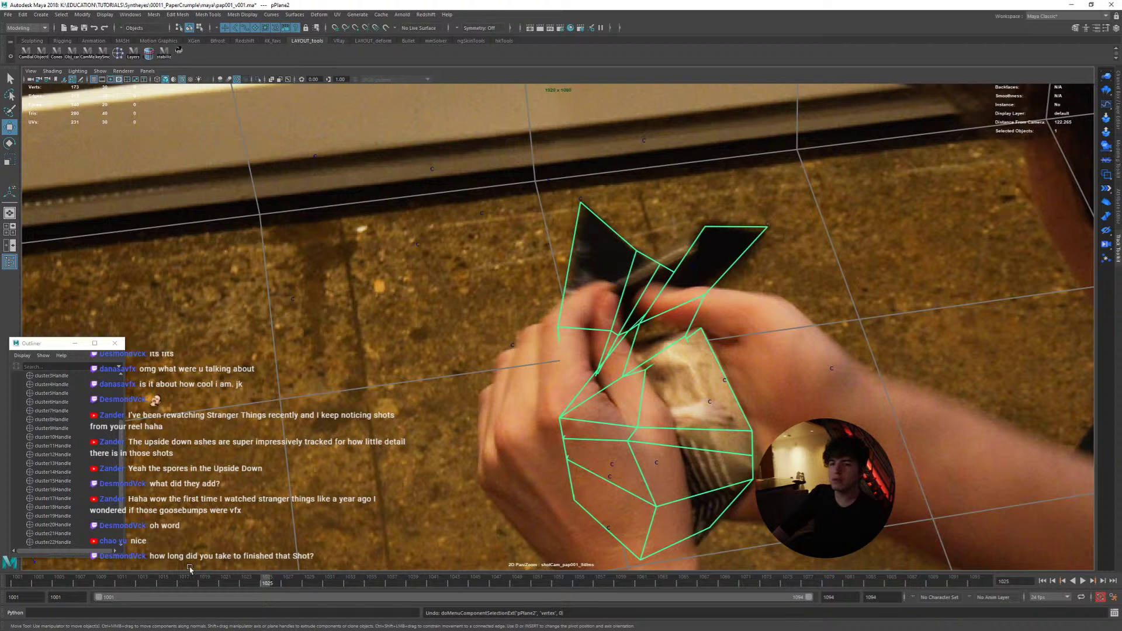
Step: Play back the paper animation up close and again with the full camera frame in view
key("alt+v")
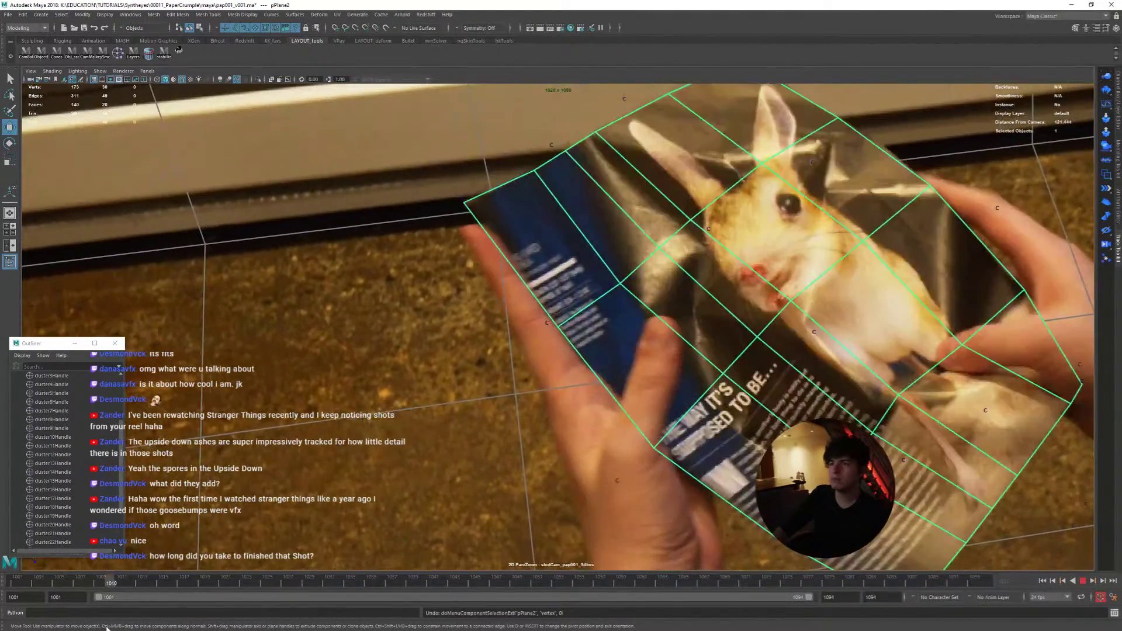
key("alt+v")
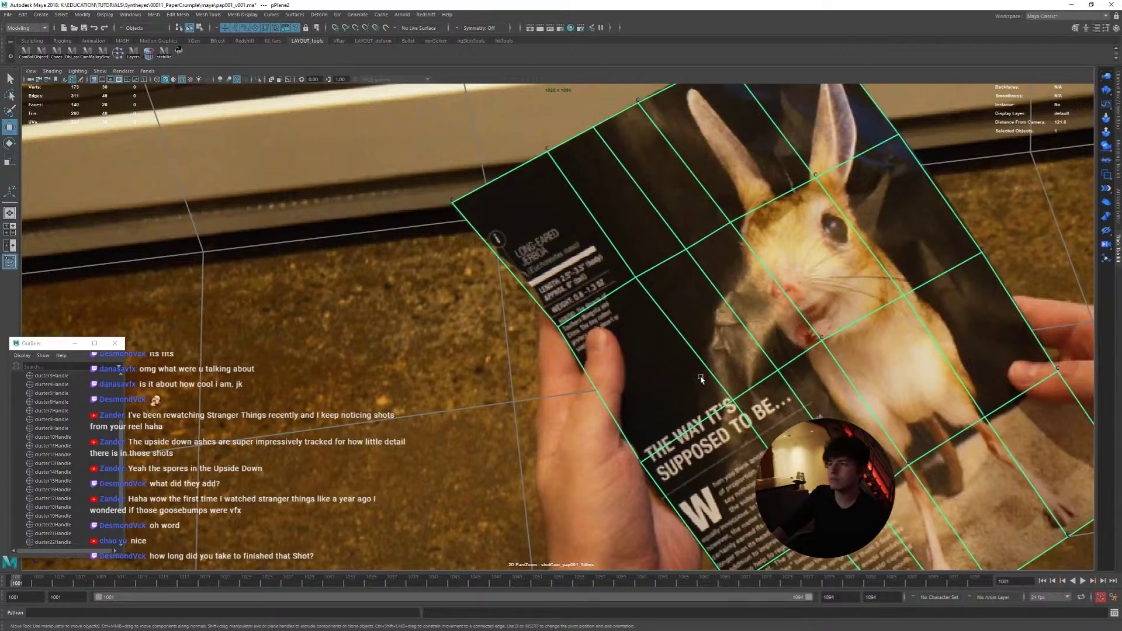
scroll(791, 269, "down", 5)
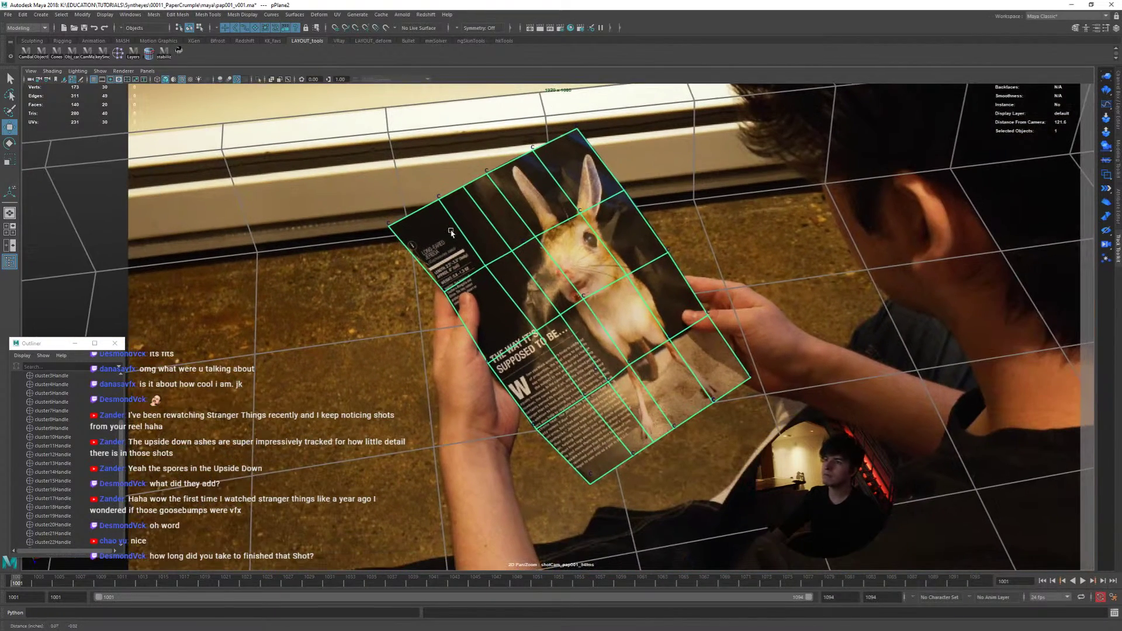
scroll(517, 273, "down", 3)
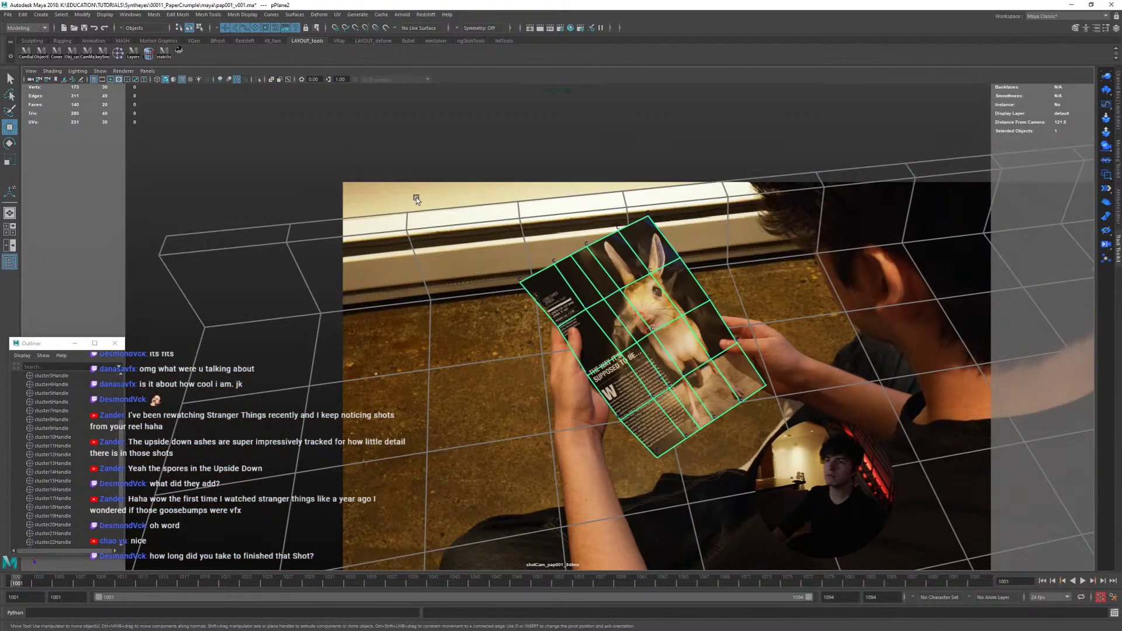
left_click(177, 53)
key("alt+v")
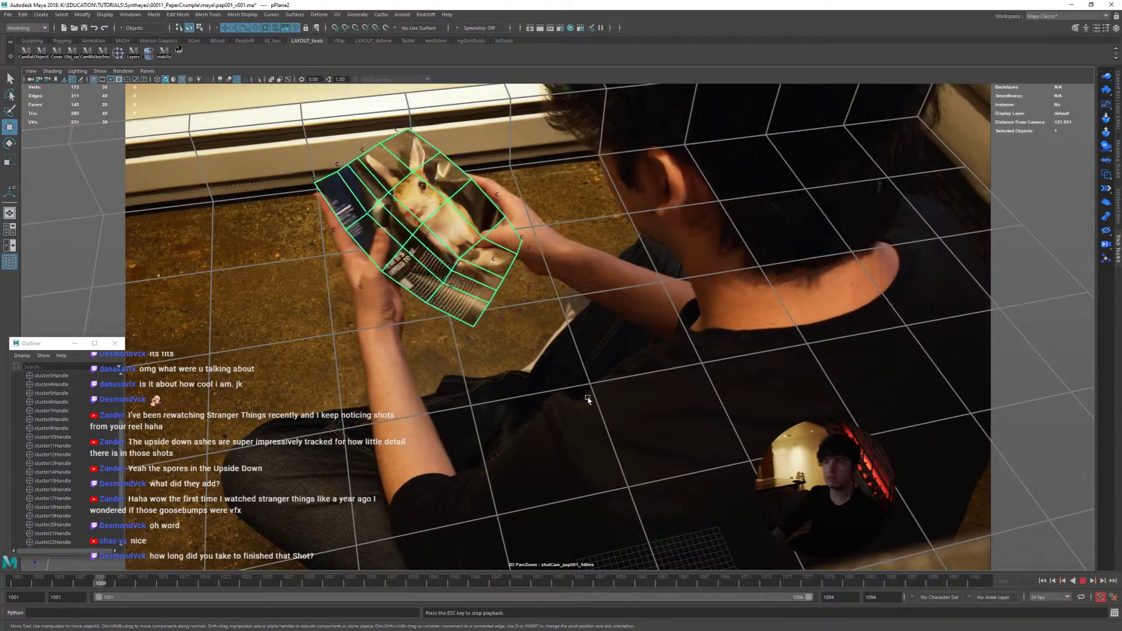
Step: Create a cluster at frame 1001 on the interior paper-mesh vertex just above the magazine's headline
left_click_drag(413, 579, 17, 578)
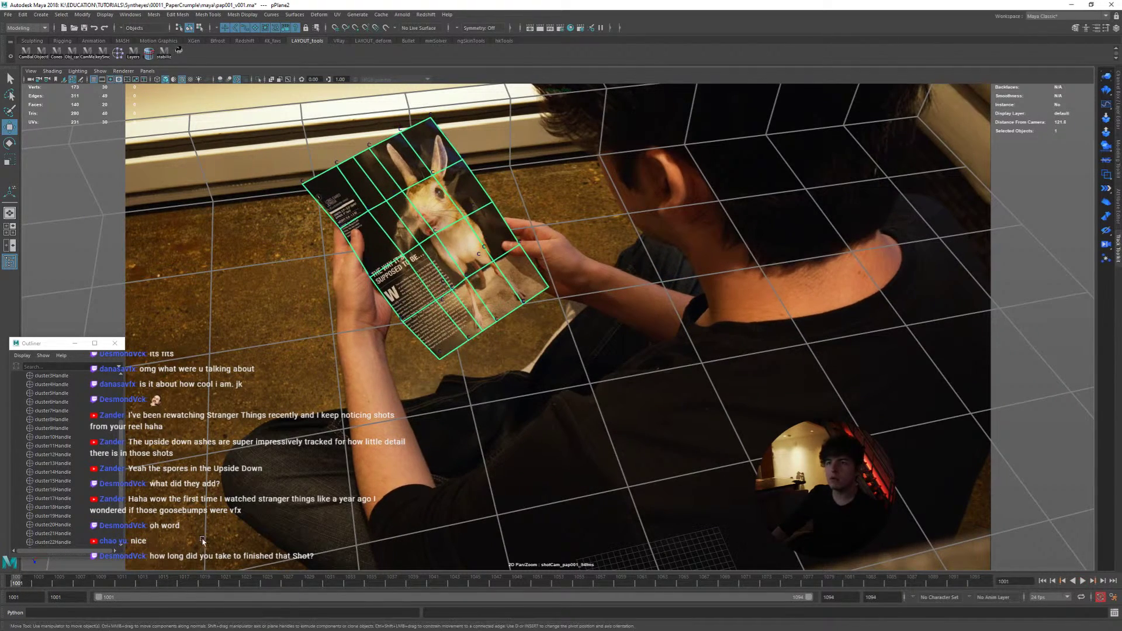
scroll(444, 309, "up", 4)
scroll(443, 308, "up", 2)
right_click_drag(438, 345, 438, 315)
left_click(436, 410)
left_click(473, 435)
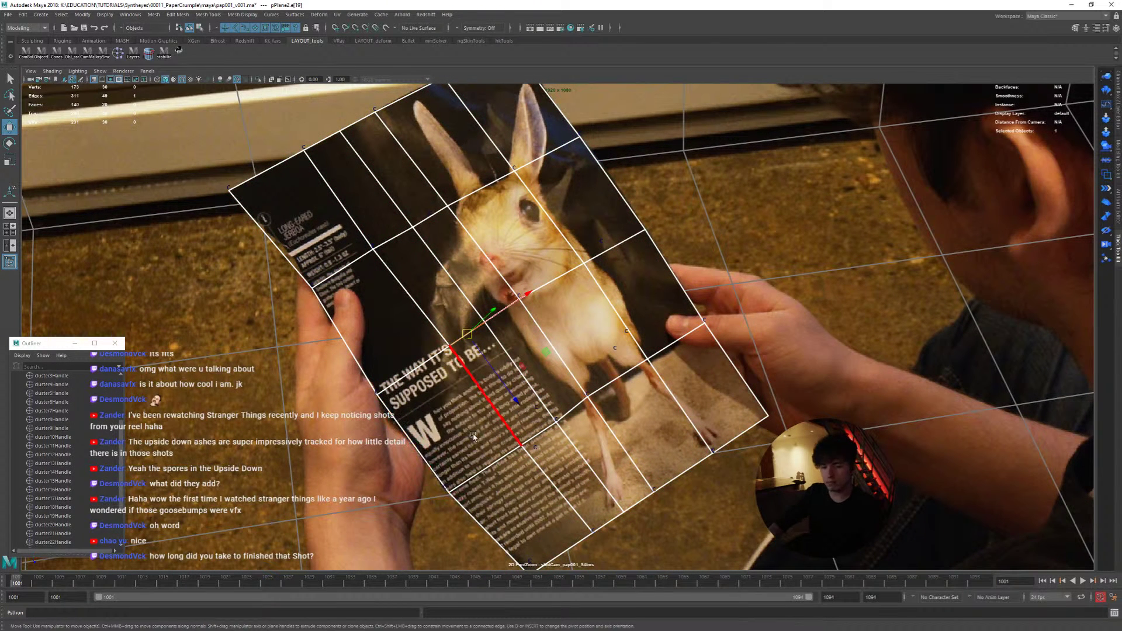
left_click(530, 402)
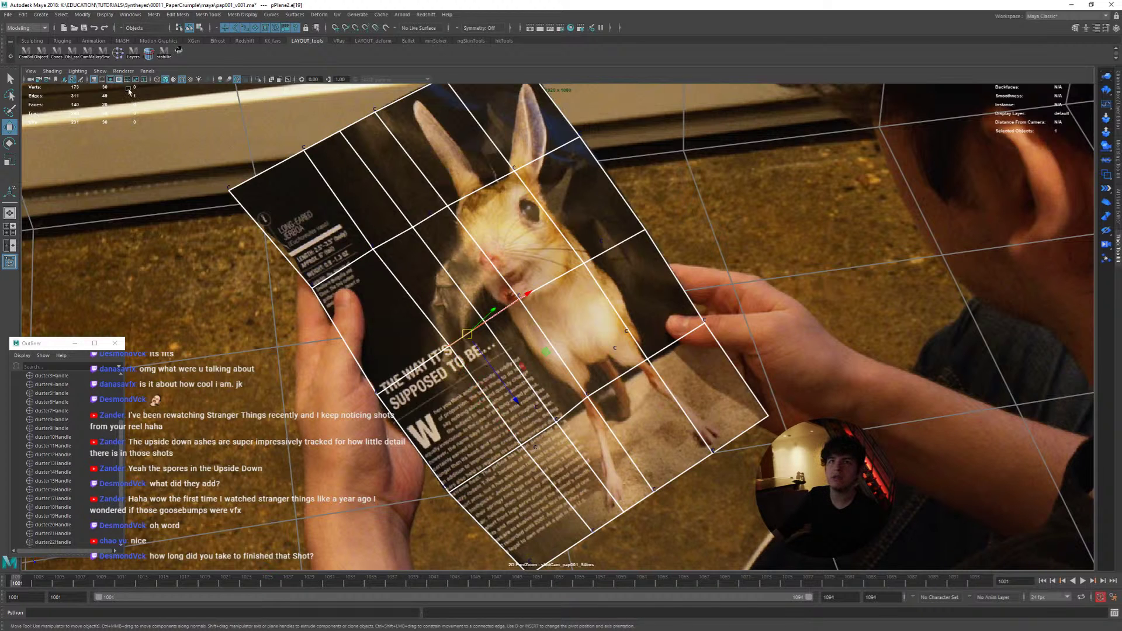
left_click(119, 53)
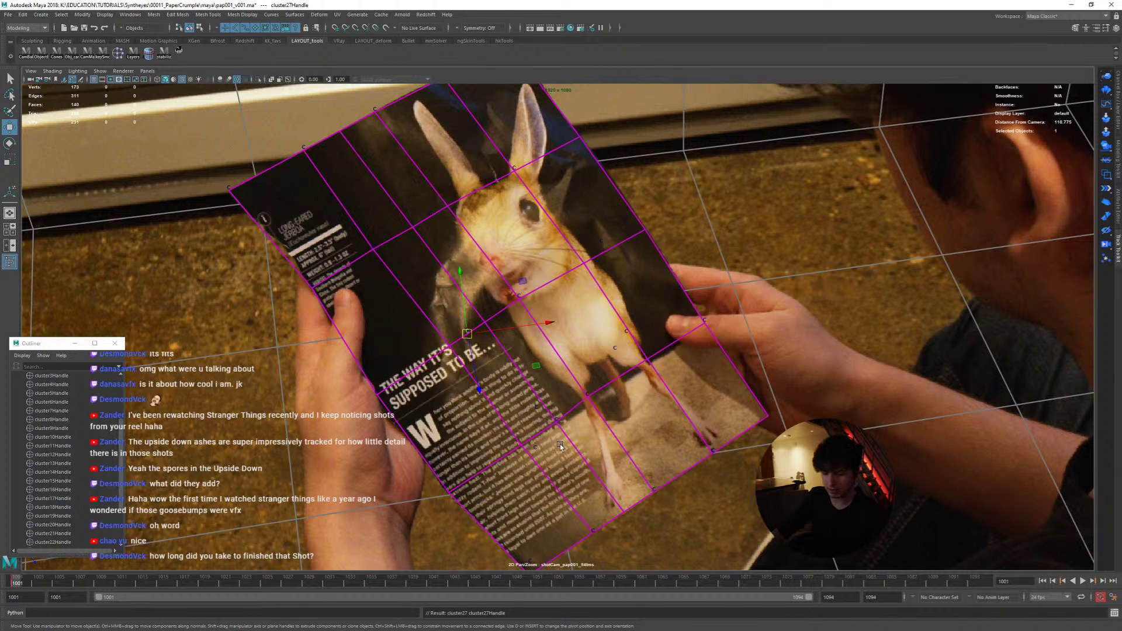
Step: Keyframe the new headline cluster frame by frame from 1001 to 1008 so its vertex follows the page
key("alt+period")
key("alt+period")
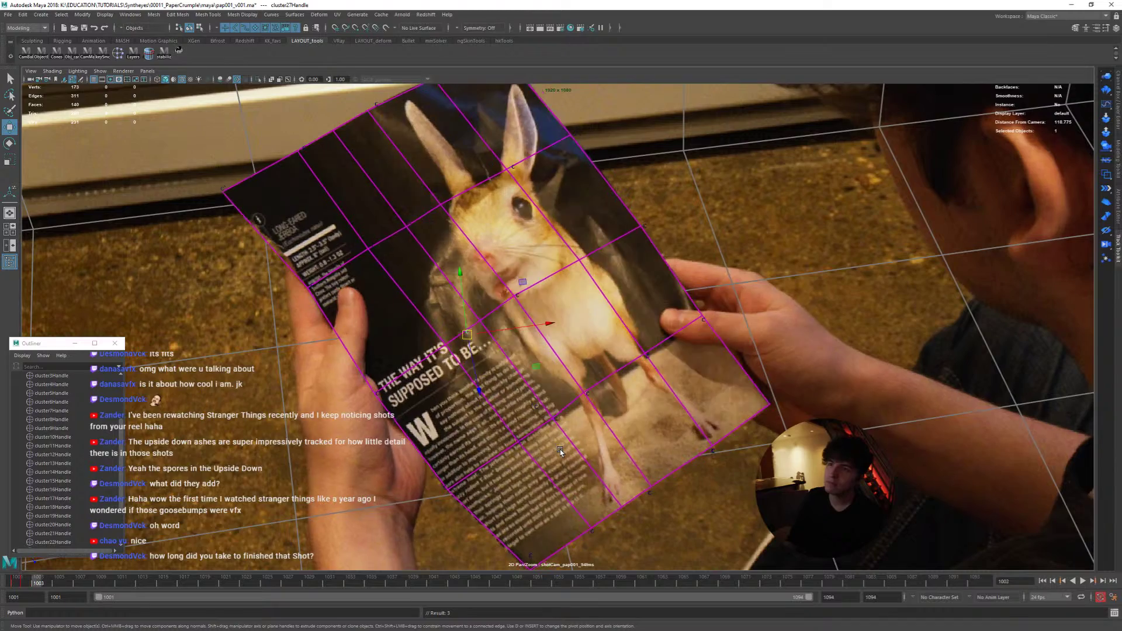
key("alt+period")
key("alt+period")
key("alt+period")
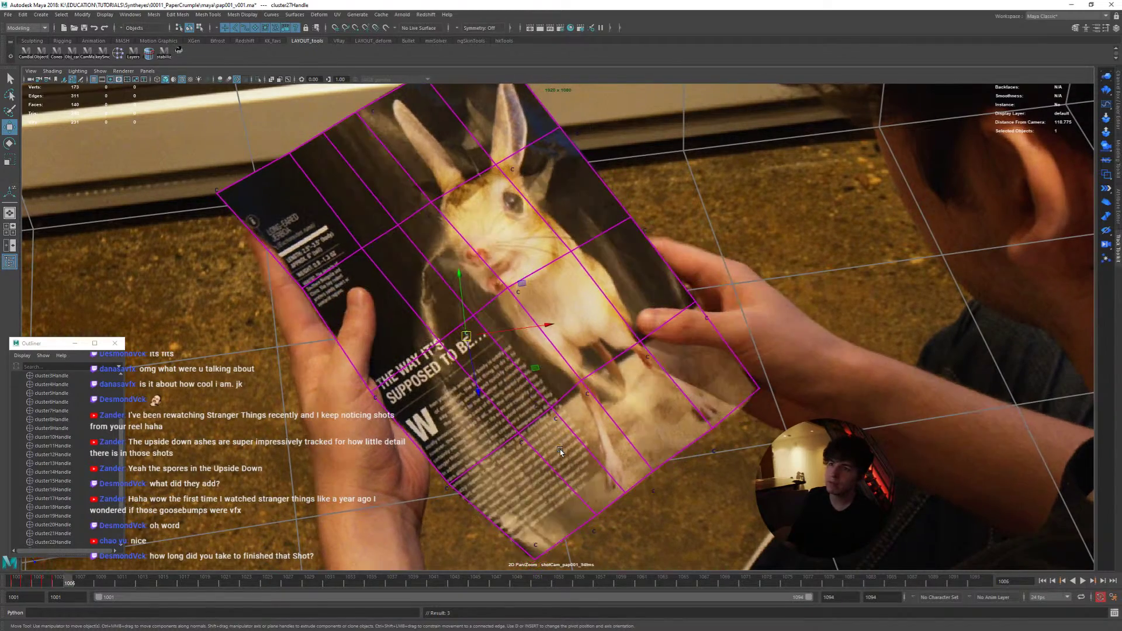
key("alt+Right")
key("alt+comma")
key("alt+period")
key("alt+period")
key("alt+comma")
key("alt+comma")
key("alt+period")
key("alt+comma")
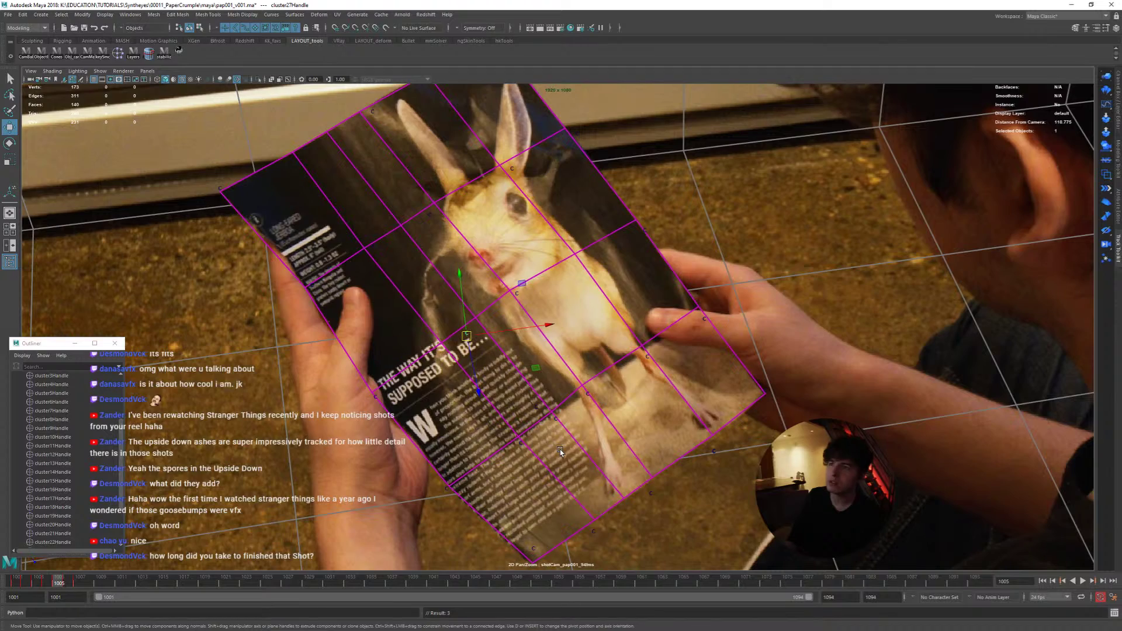
key("alt+comma")
key("alt+period")
key("alt+period")
key("alt+comma")
key("alt+period")
key("alt+comma")
key("alt+period")
key("alt+period")
key("alt+comma")
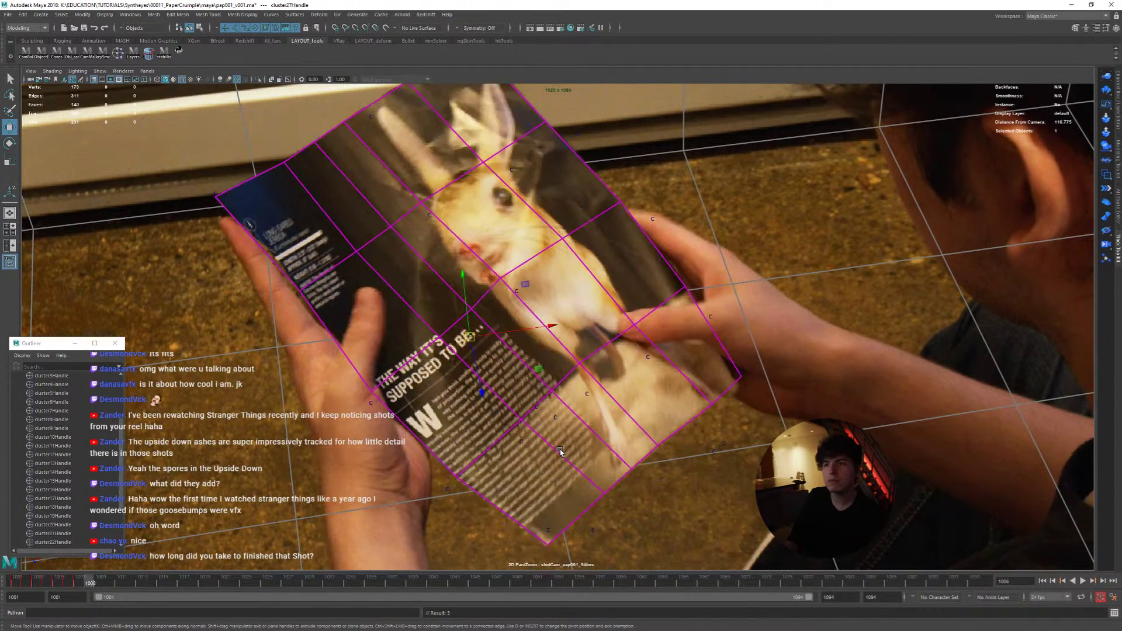
Step: Continue keyframing the headline cluster against the folding page up to frame 1015
key("alt+period")
key("alt+period")
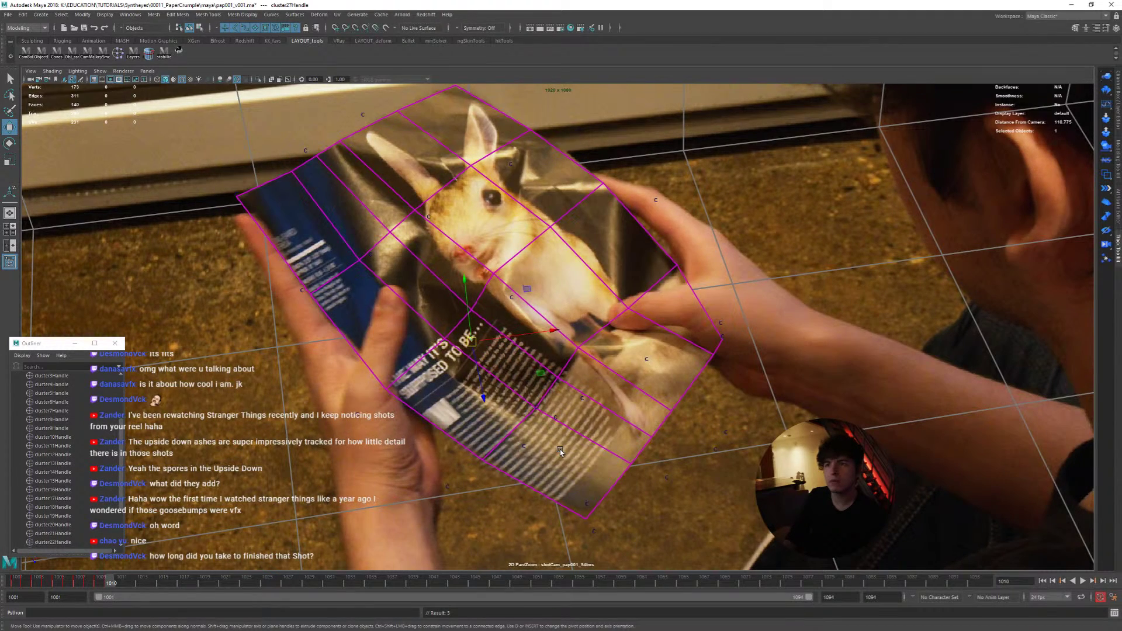
key("alt+period")
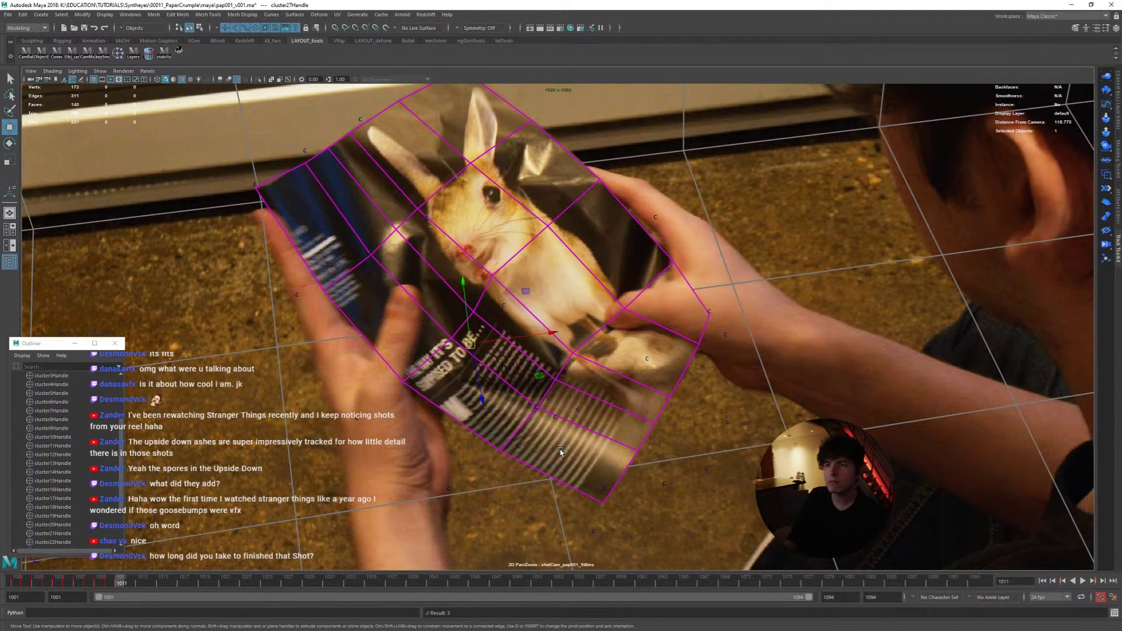
key("alt+period")
key("alt+period")
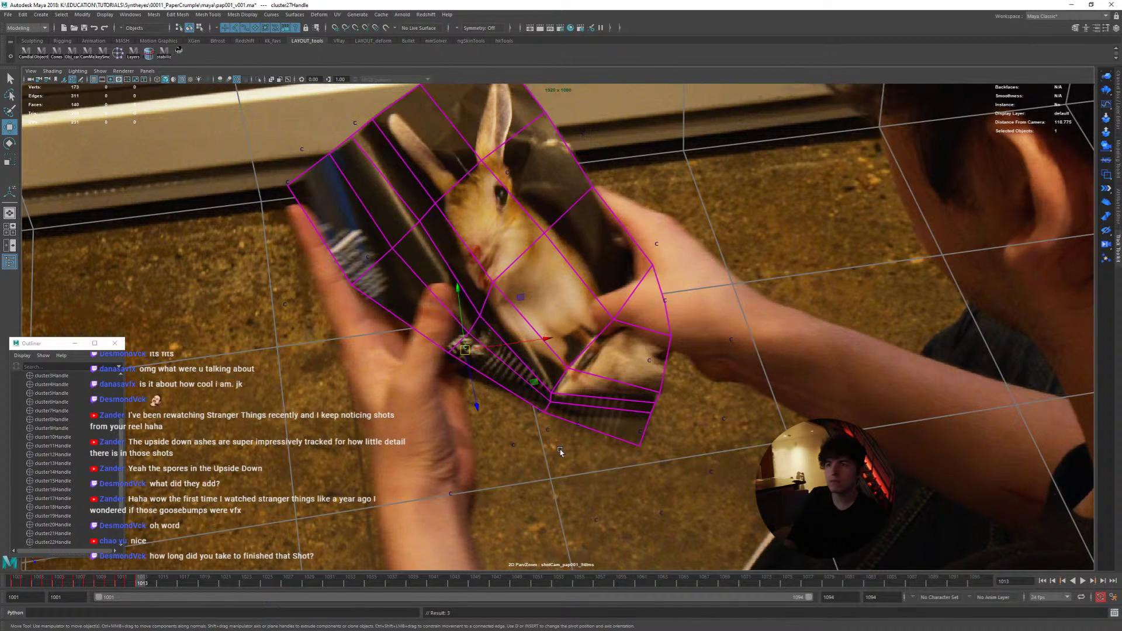
key("alt+period")
key("alt+comma")
key("alt+period")
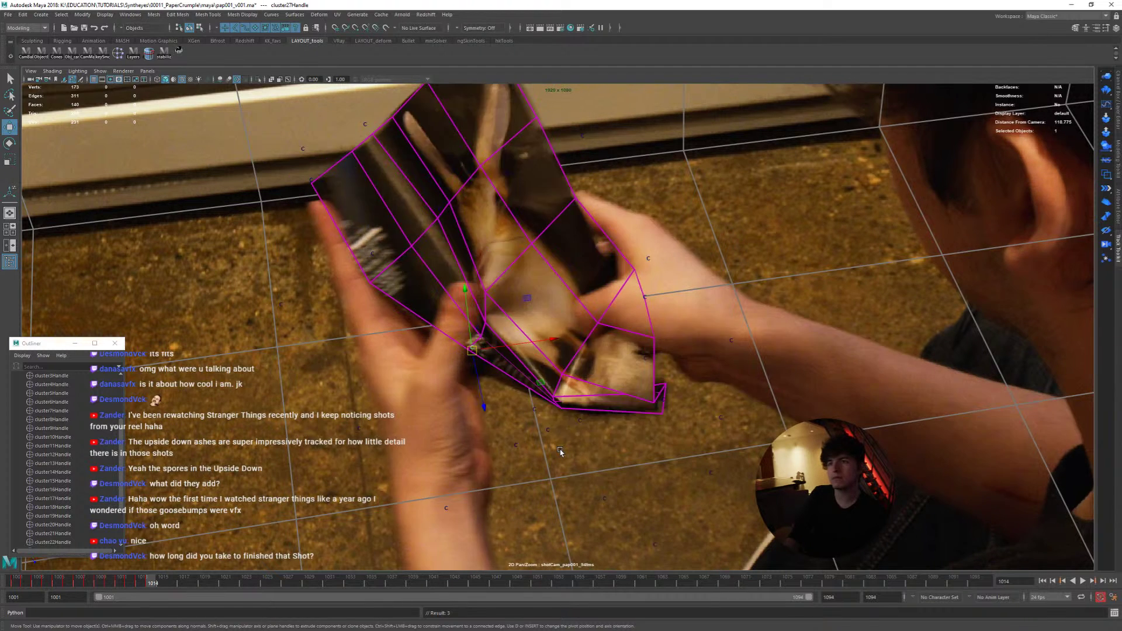
key("alt+period")
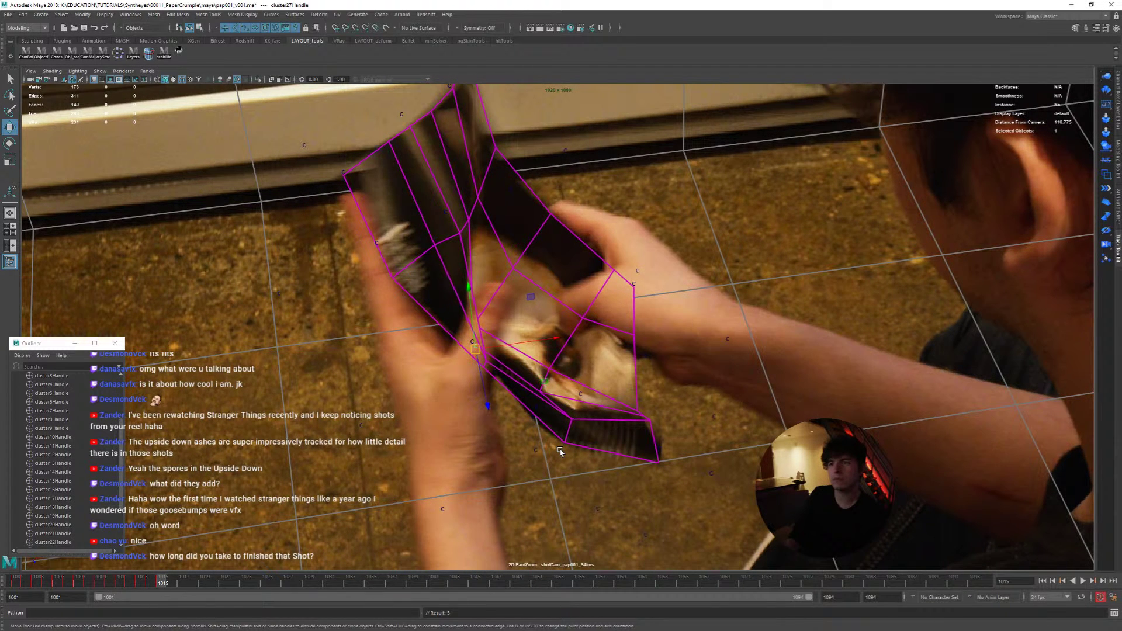
Step: Step through the frames after 1015 to check the headline cluster's motion, and return to frame 1001
key("alt+period")
key("alt+period")
key("alt+period")
key("alt+period")
key("alt+period")
key("alt+period")
key("alt+period")
key("alt+period")
key("alt+period")
key("alt+period")
key("alt+period")
key("alt+period")
key("alt+period")
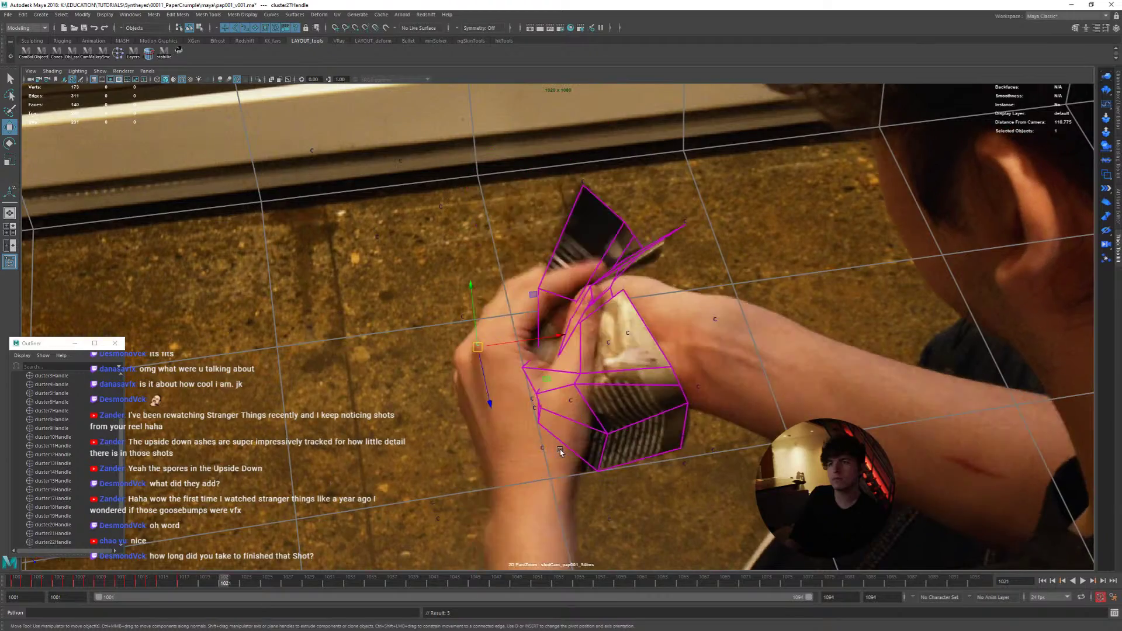
left_click_drag(298, 580, 99, 624)
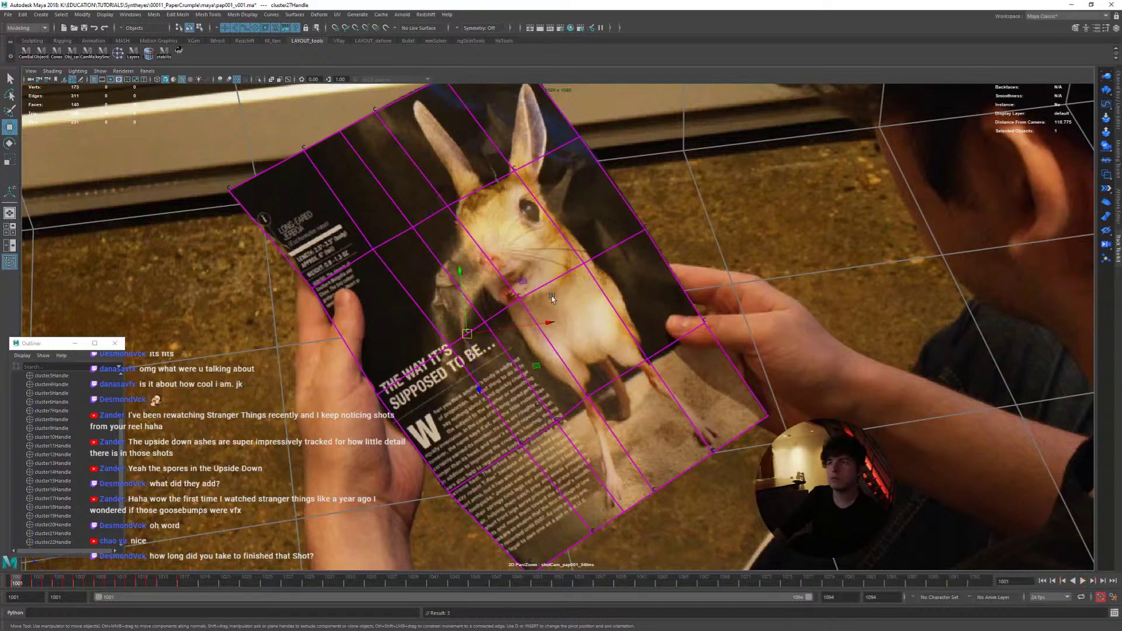
Step: Create a cluster at frame 1001 on the interior mesh vertex beside the animal's chest
right_click_drag(588, 267, 587, 243)
left_click(583, 264)
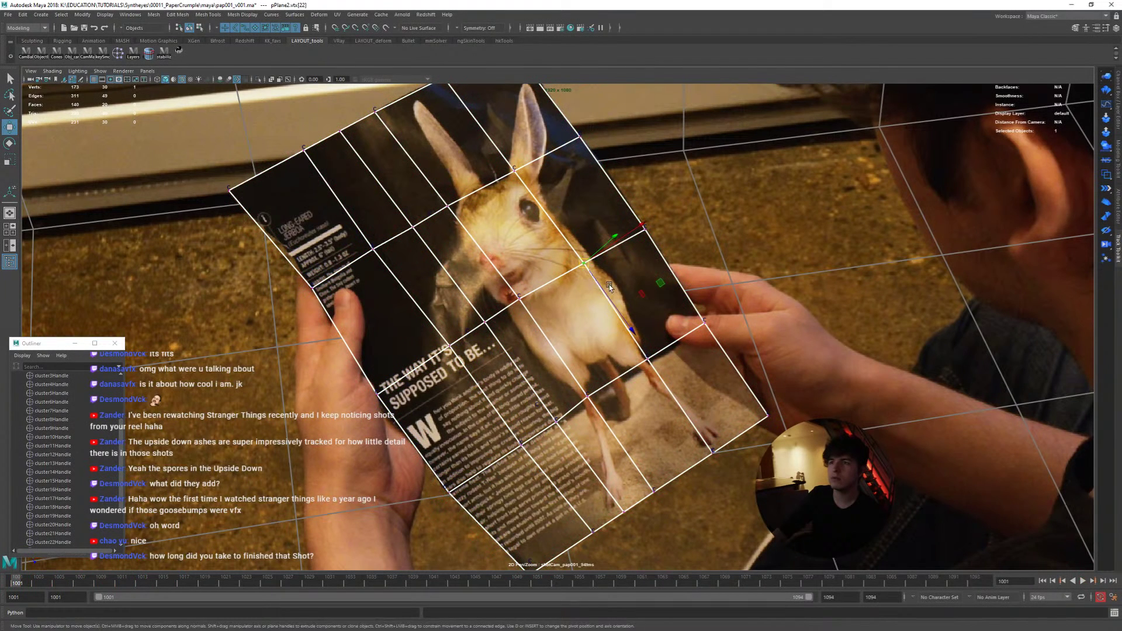
left_click(118, 53)
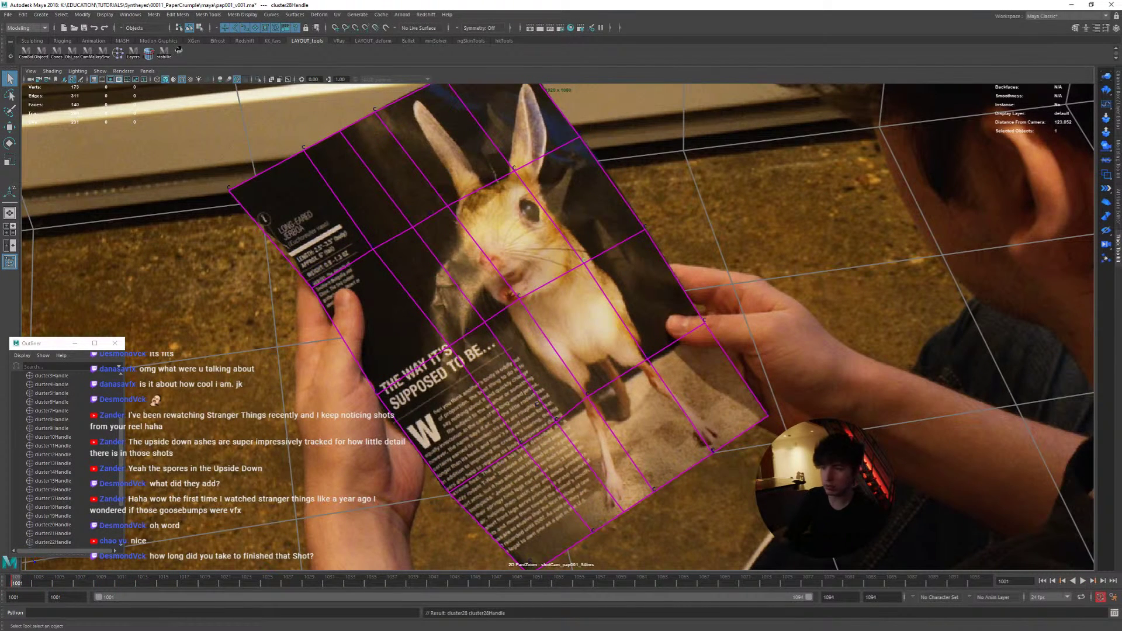
Step: Adjust the chest cluster around frame 1015, comparing neighbouring frames to match its vertex to the crumpling page
key("alt+v")
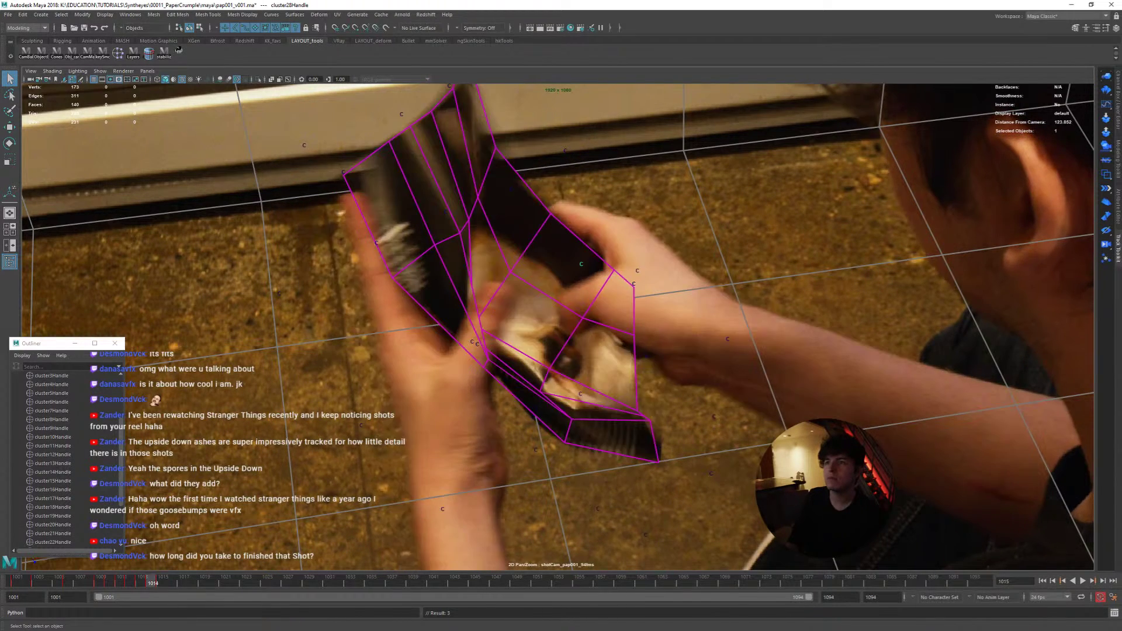
key("w")
key("alt+comma")
key("alt+period")
middle_click_drag(734, 488, 746, 473)
key("alt+comma")
key("alt+period")
key("alt+period")
key("alt+comma")
key("alt+period")
key("alt+comma")
key("alt+comma")
key("alt+period")
key("alt+period")
key("alt+period")
key("alt+comma")
key("alt+period")
Step: Follow the chest cluster through the remaining crumple frames, nudge its position where needed, and return to frame 1001
key("alt+period")
key("alt+period")
key("alt+period")
key("alt+period")
key("alt+period")
key("alt+period")
key("alt+period")
key("alt+period")
key("alt+period")
key("alt+period")
key("alt+period")
key("alt+period")
middle_click_drag(732, 491, 730, 492)
key("alt+period")
key("alt+period")
key("alt+period")
key("alt+period")
left_click_drag(331, 589, 16, 584)
Step: Play back the animation with the paper mesh selected to check its fit, returning to frame 1001
left_click(563, 336)
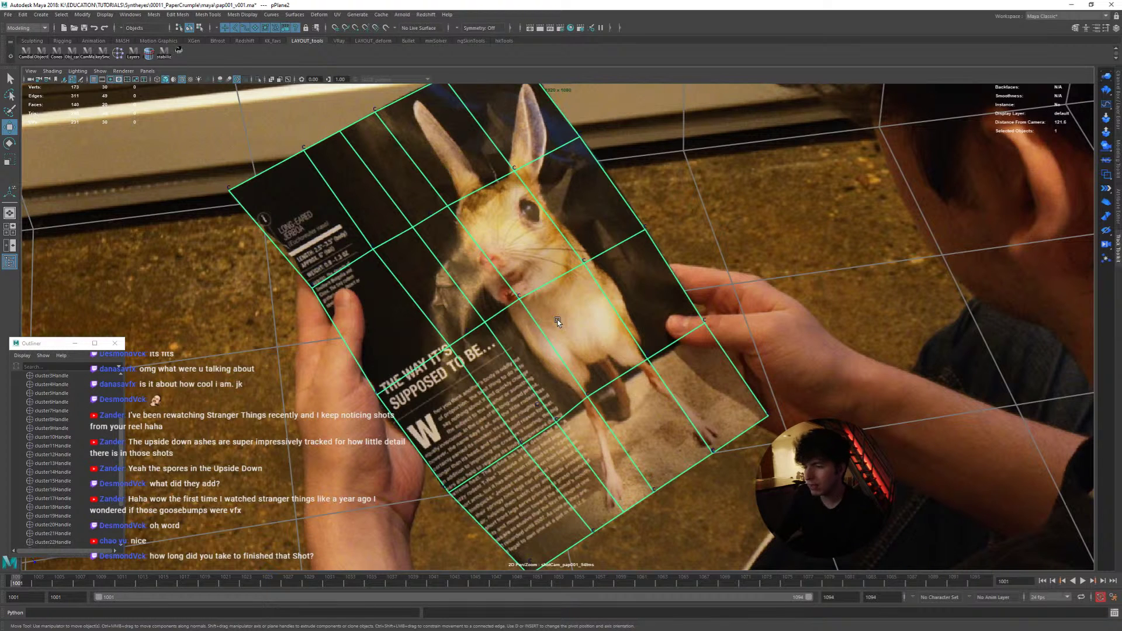
right_click_drag(572, 329, 311, 471)
key("alt+v")
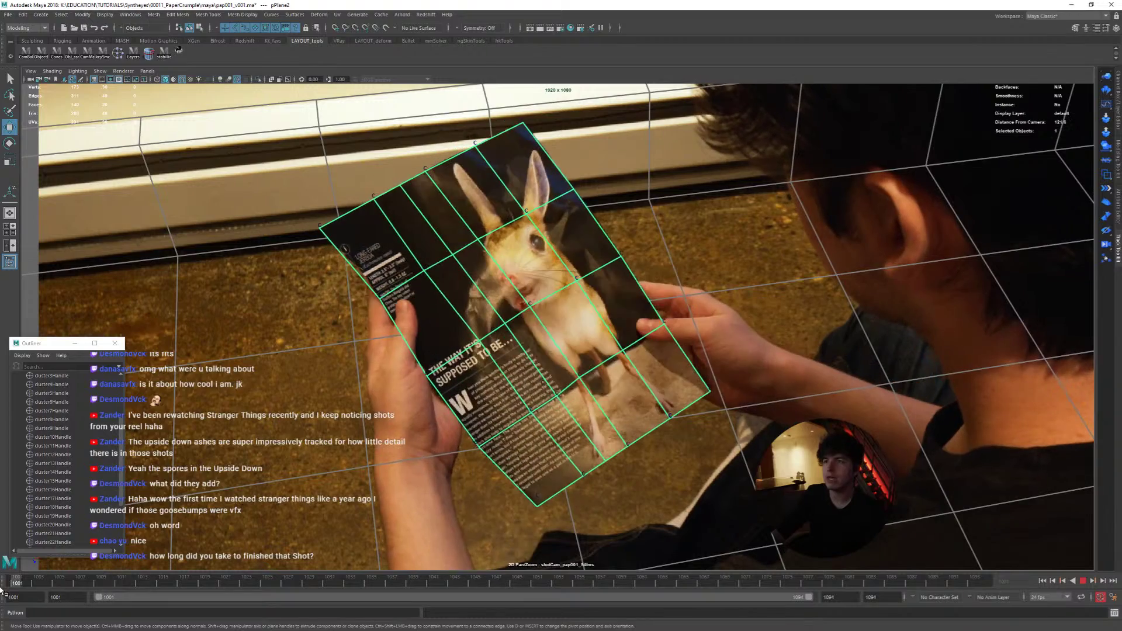
key("Escape")
key("alt+shift+v")
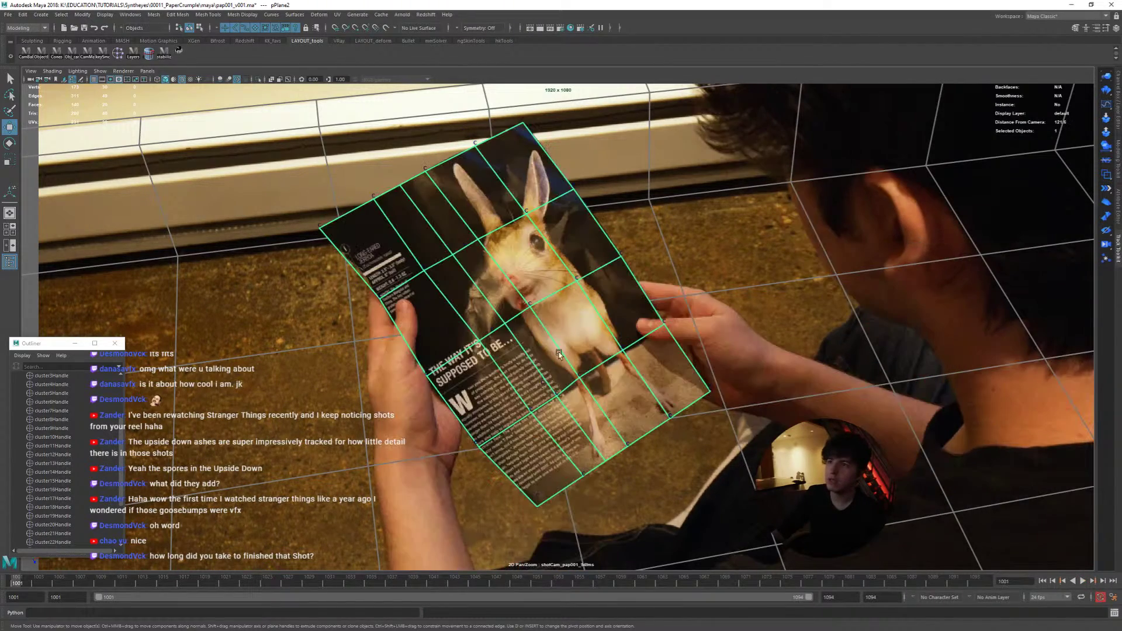
key("alt+v")
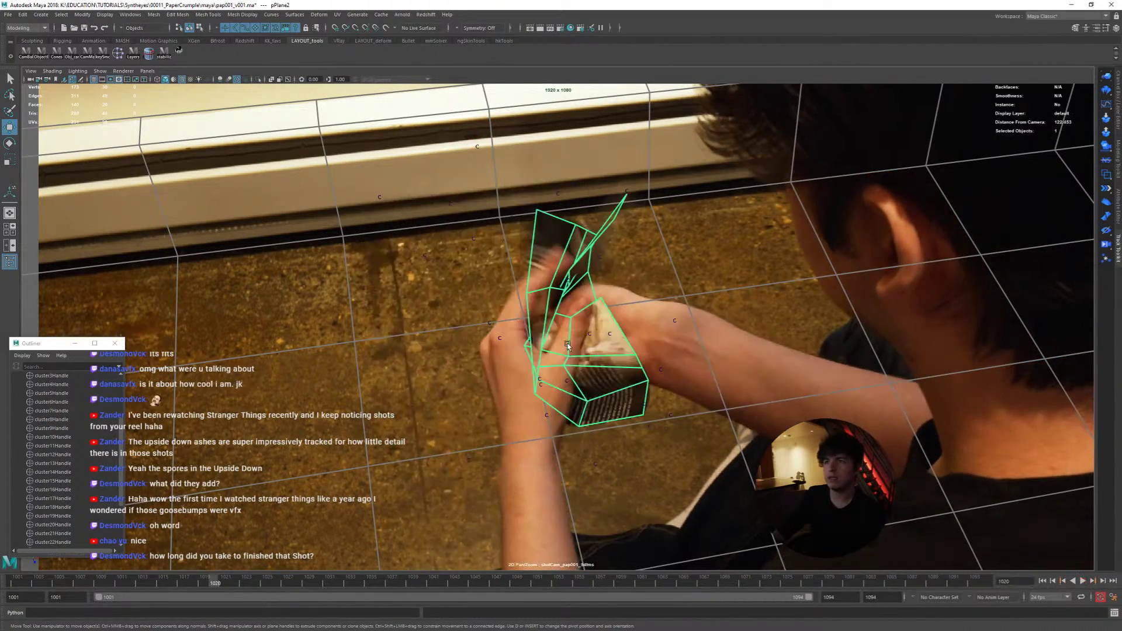
key("Escape")
key("alt+shift+v")
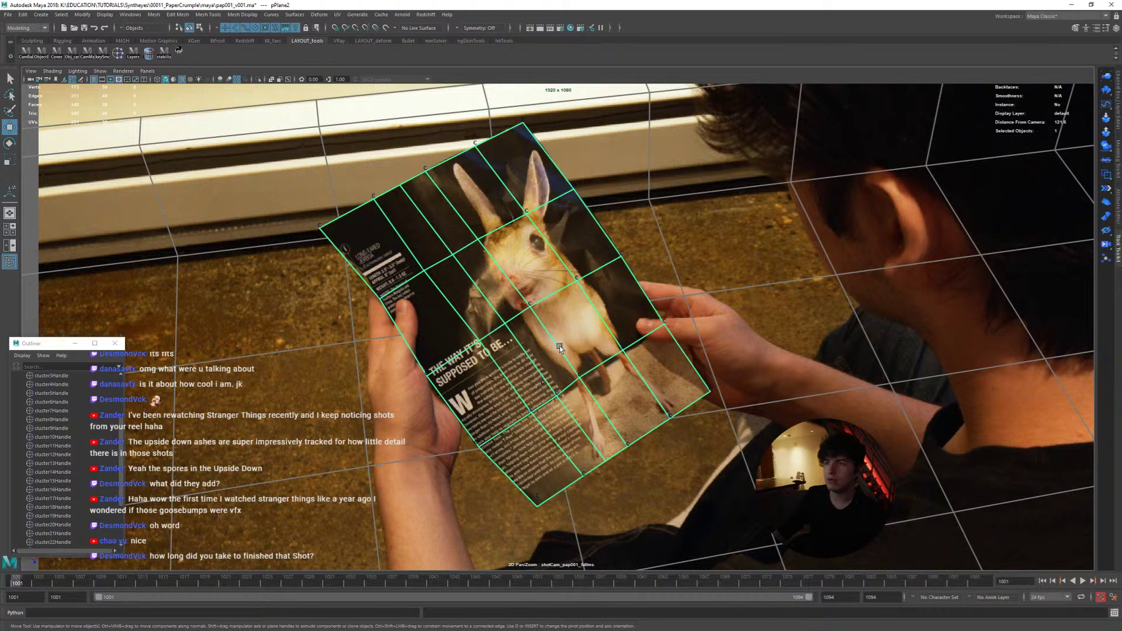
Step: Extrude the paper mesh's upper border edges outward with an offset to extend the mesh beyond the page
right_click(559, 348)
left_click(560, 322)
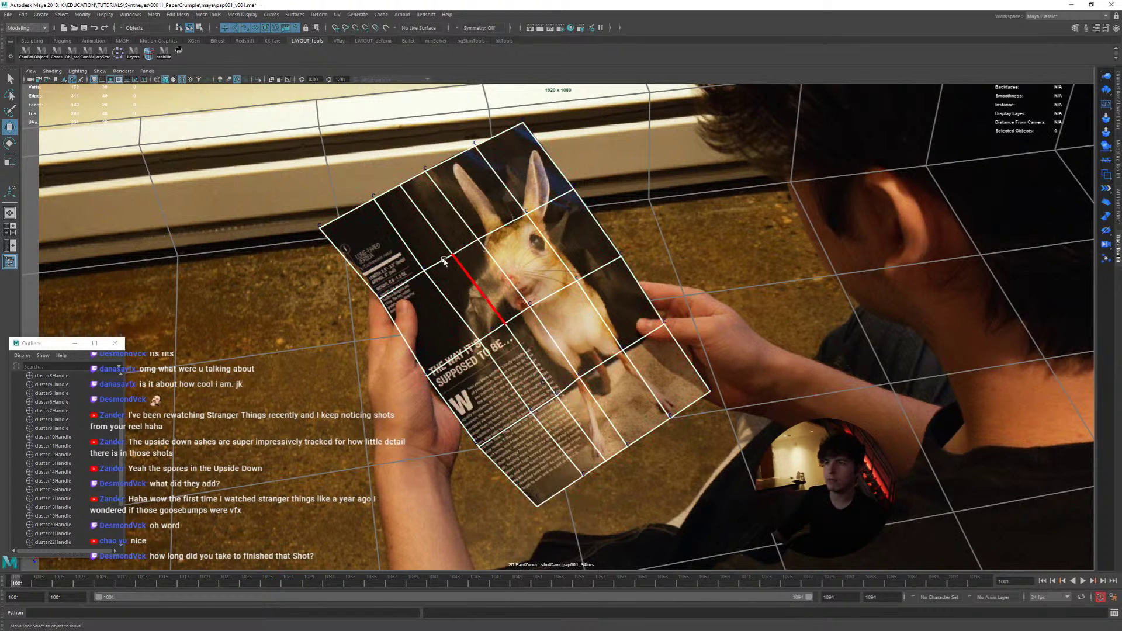
left_click(500, 144)
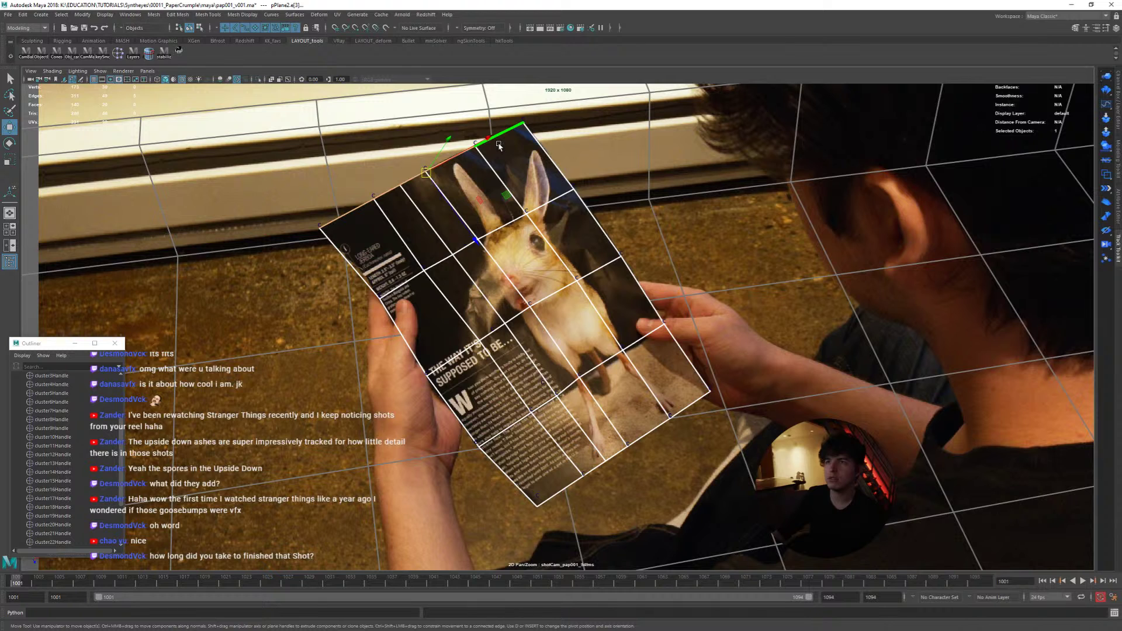
right_click(505, 143)
right_click_drag(506, 143, 541, 276, "shift")
left_click_drag(699, 434, 741, 438)
Step: Extrude the border edges along the page's right side outward with an offset
left_click(658, 322)
key("ctrl+e")
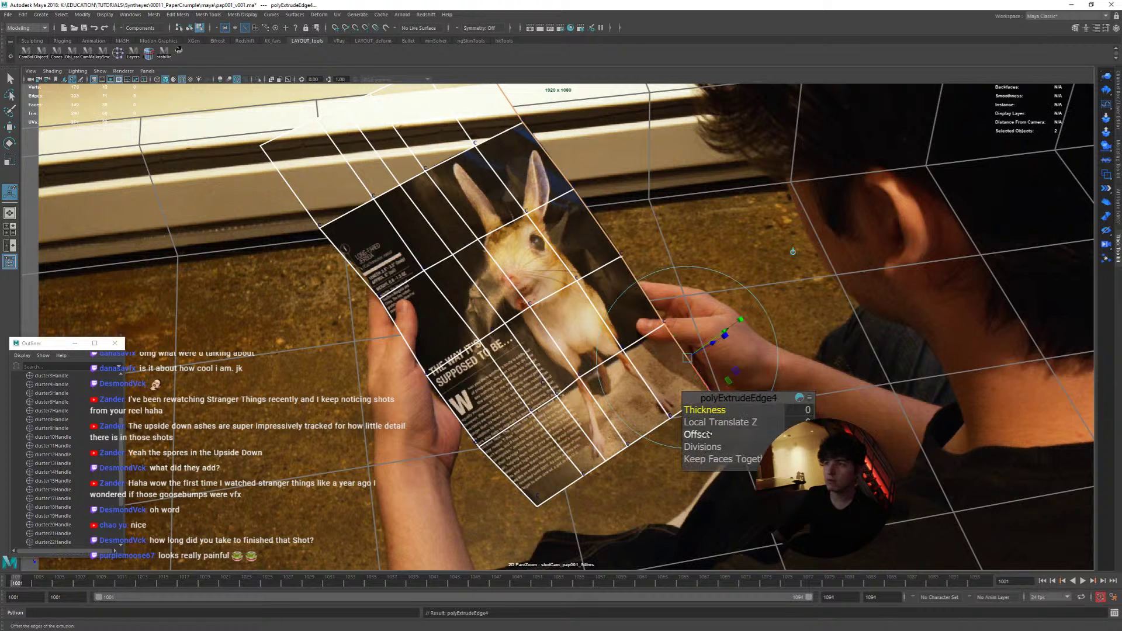
left_click_drag(701, 435, 724, 436)
left_click(627, 412)
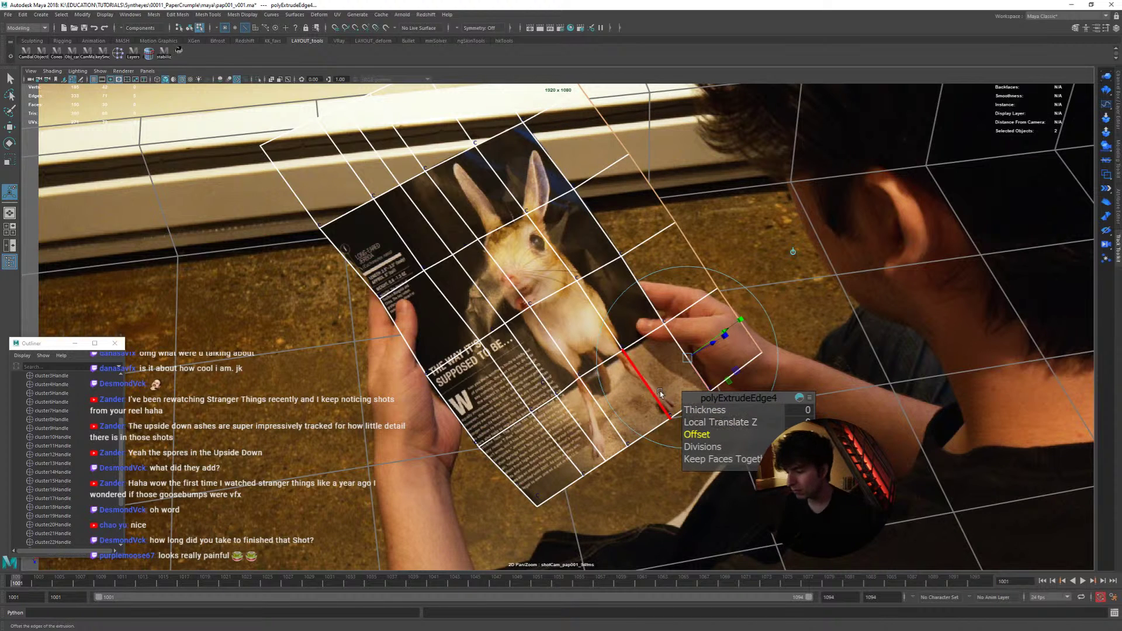
left_click(640, 419)
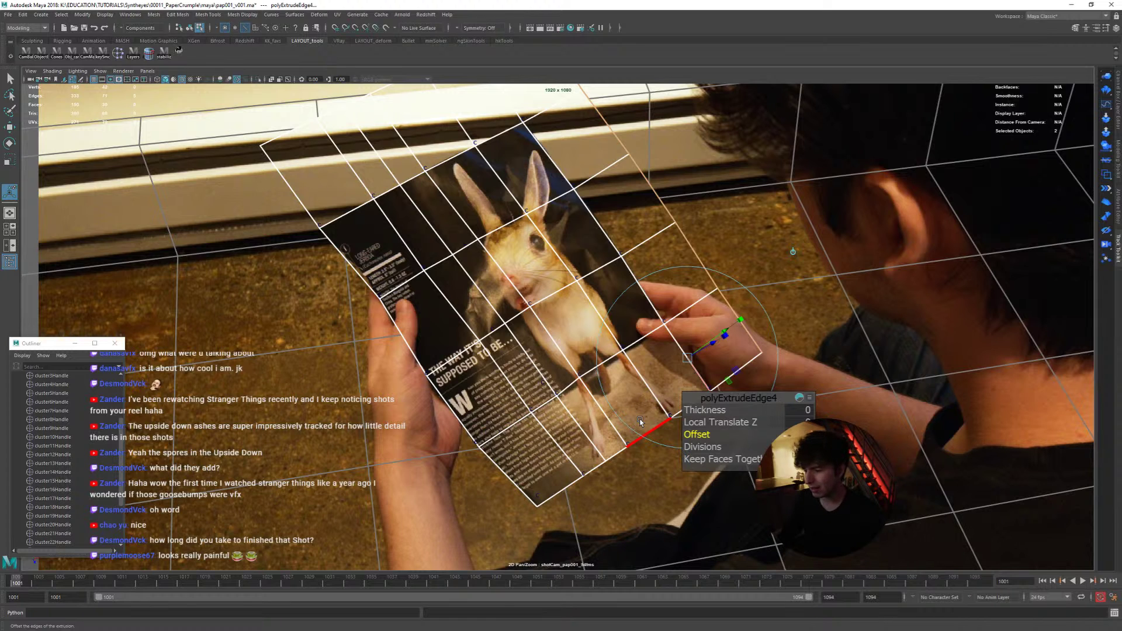
left_click(633, 416)
Step: Extrude the mesh's lower border edges outward with an offset
left_click(729, 375)
left_click(560, 489)
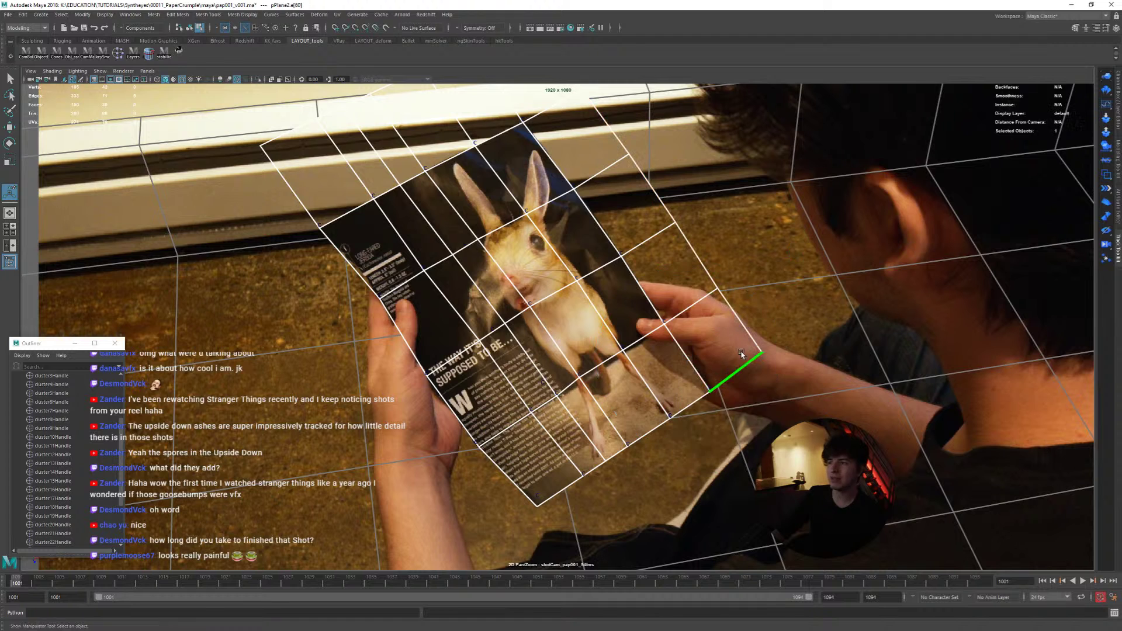
key("ctrl+e")
left_click_drag(712, 441, 745, 443)
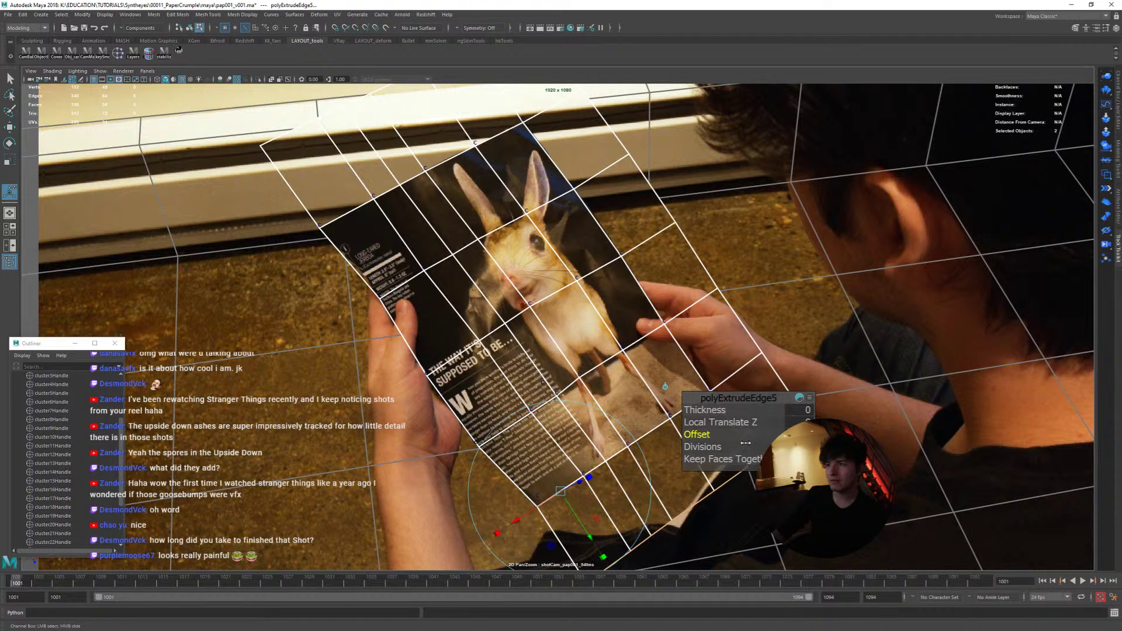
Step: Extrude the border edges along the page's left side outward with an offset
left_click(555, 526)
double_click(292, 189, "shift")
key("ctrl+e")
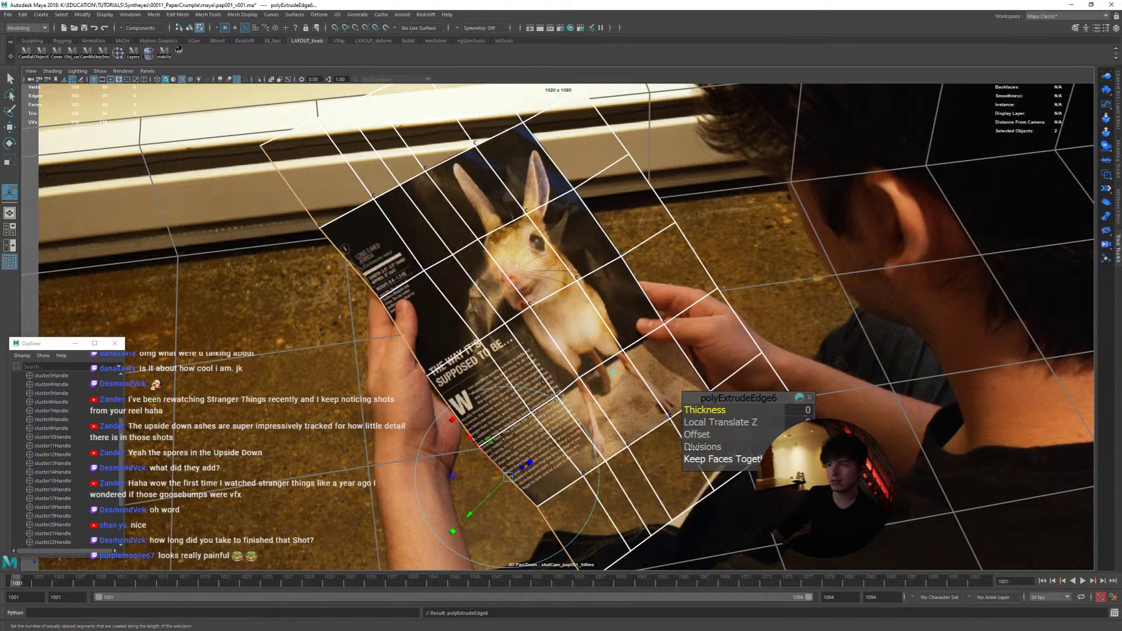
left_click_drag(701, 439, 745, 436)
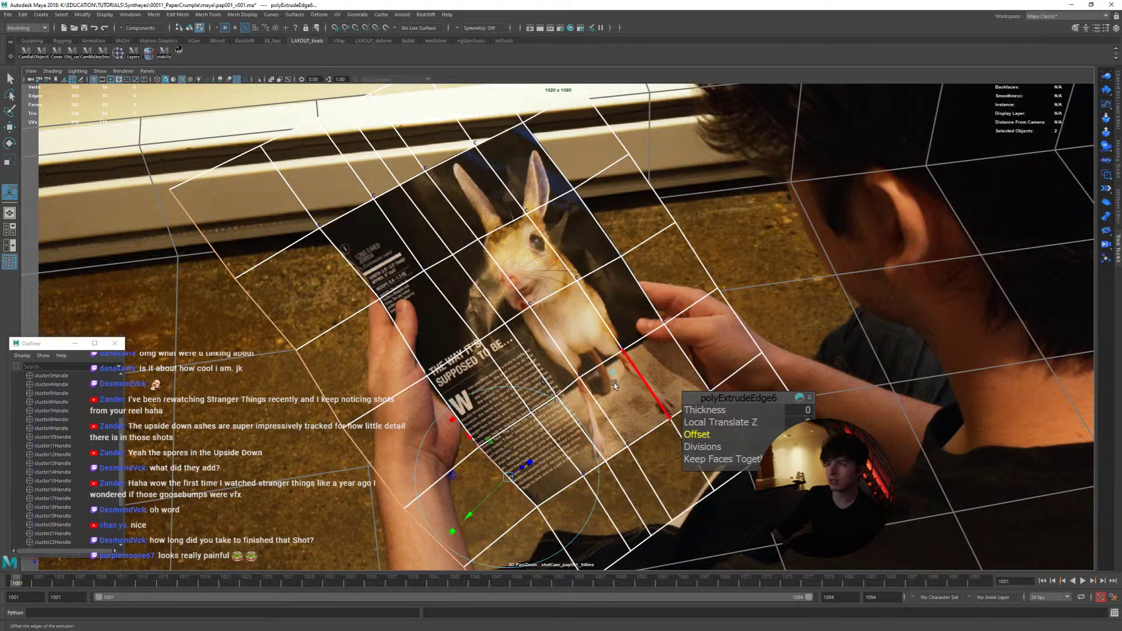
Step: Insert an edge loop with Multi-Cut lengthwise through the strip extruded from the page's right side
key("w")
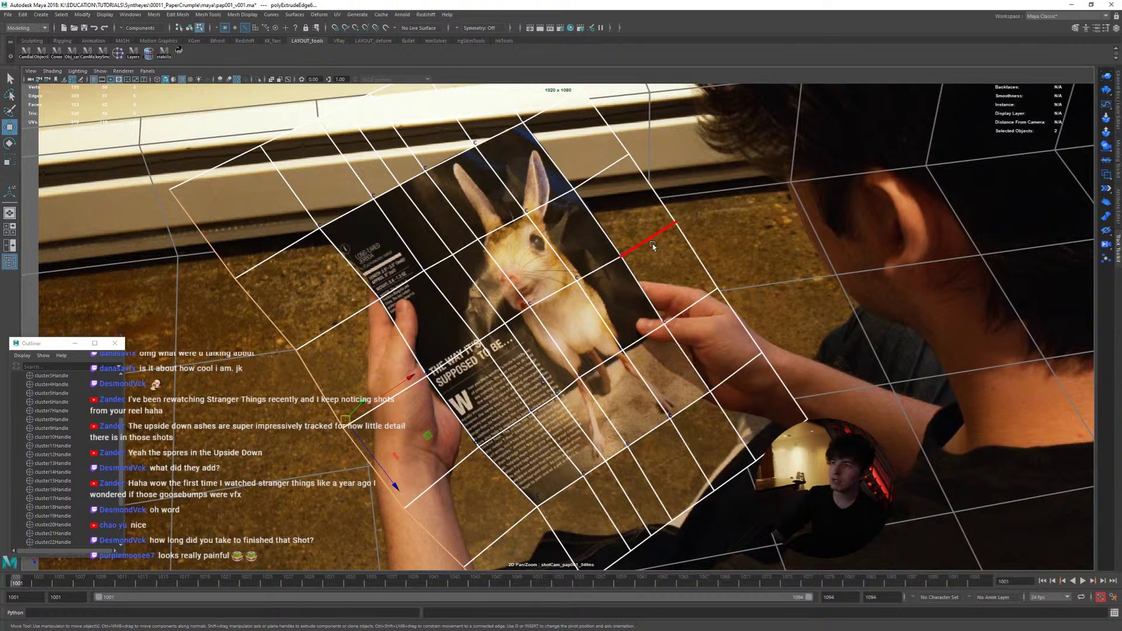
right_click_drag(697, 369, 704, 409, "shift")
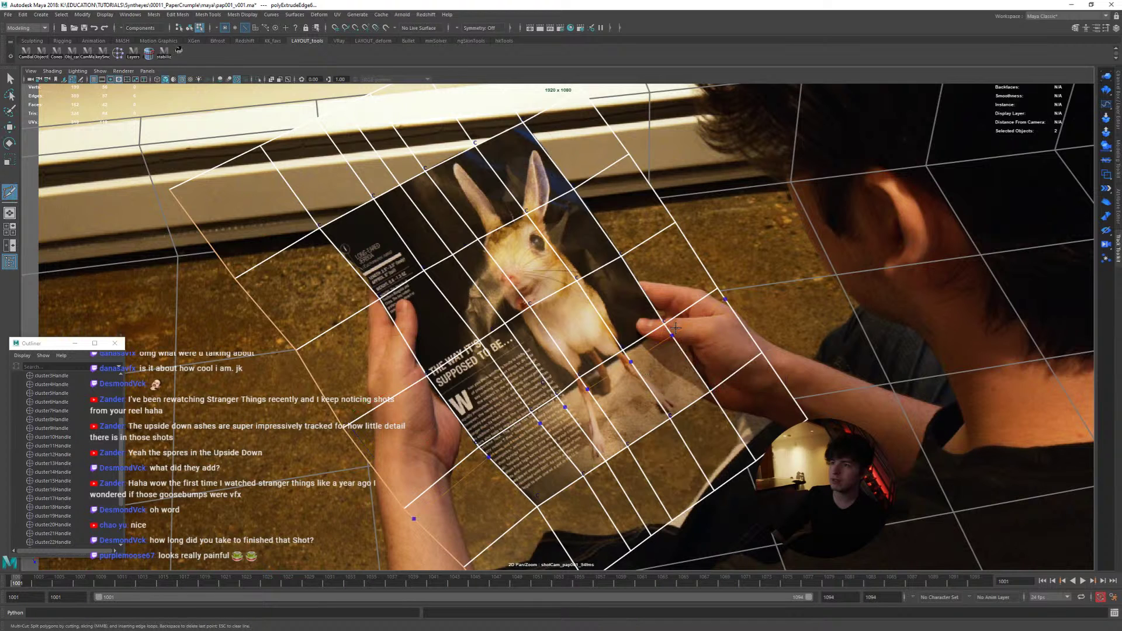
middle_click(710, 416, "ctrl")
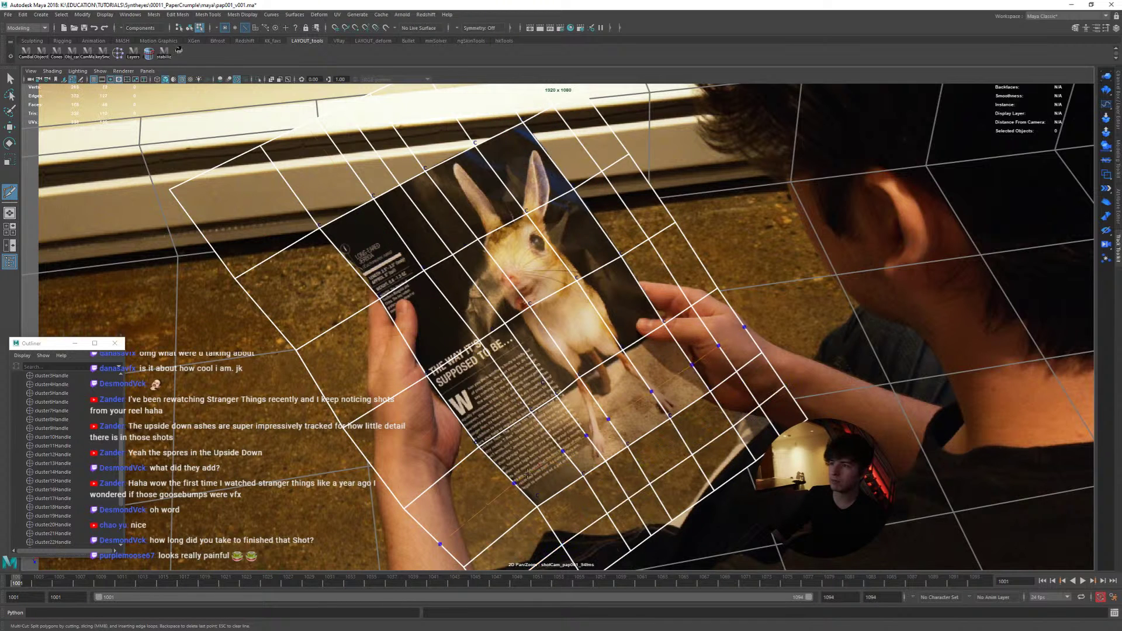
Step: Insert centred edge loops with Multi-Cut lengthwise and crosswise through the paper mesh's remaining wide rows and columns
middle_click(507, 511, "ctrl")
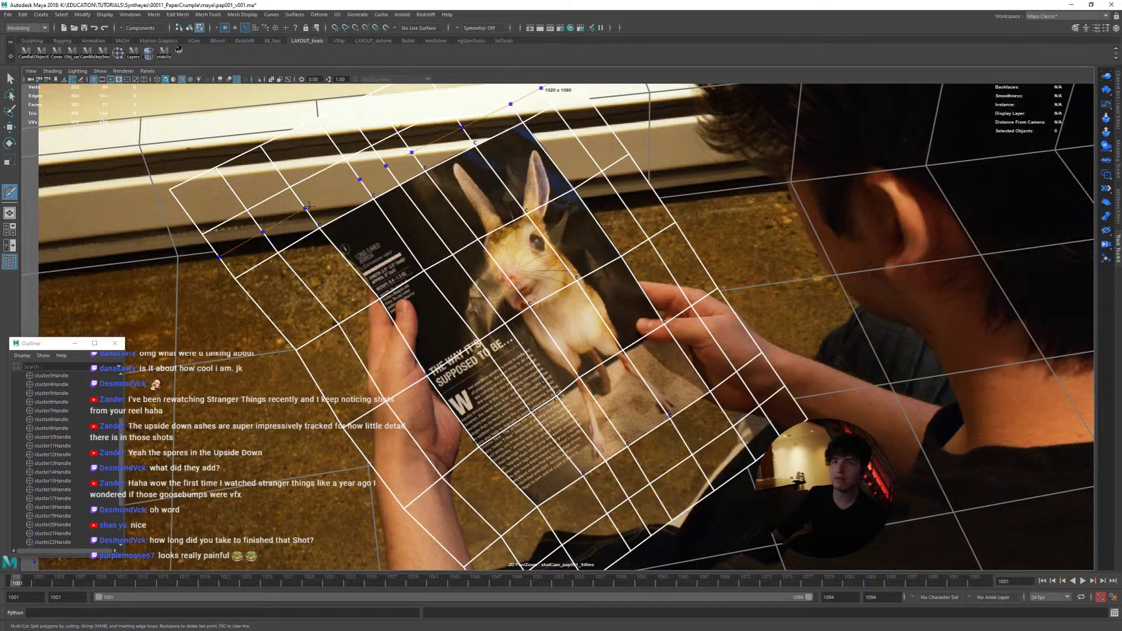
middle_click(404, 283, "ctrl")
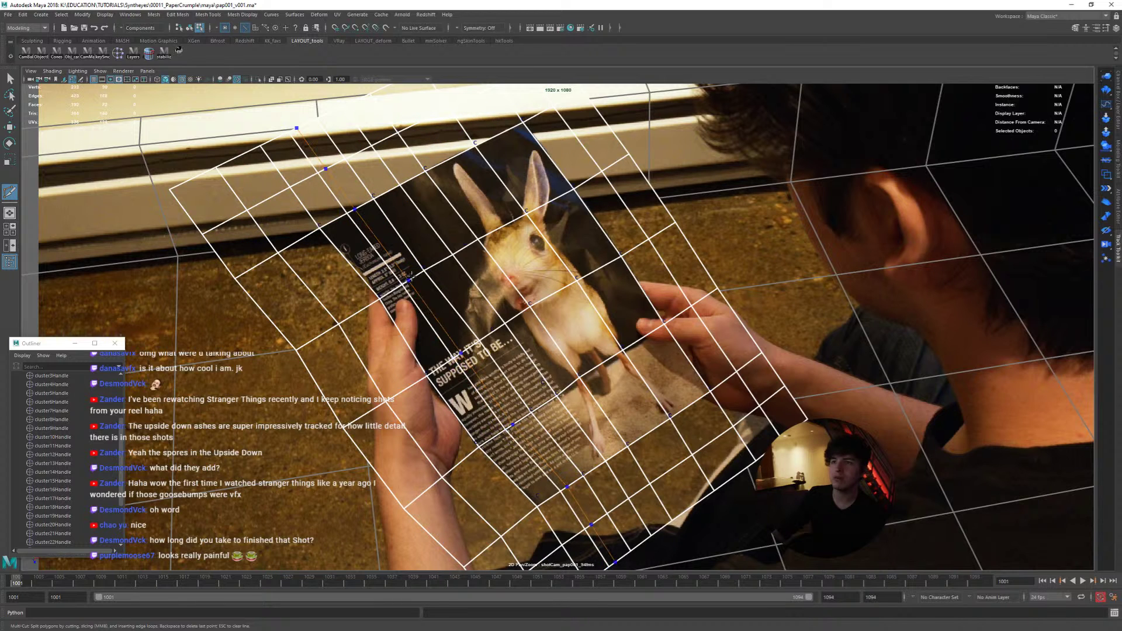
middle_click(502, 227, "ctrl")
middle_click(548, 203, "ctrl")
middle_click(539, 187, "ctrl")
middle_click(553, 214, "ctrl")
middle_click(612, 278, "ctrl")
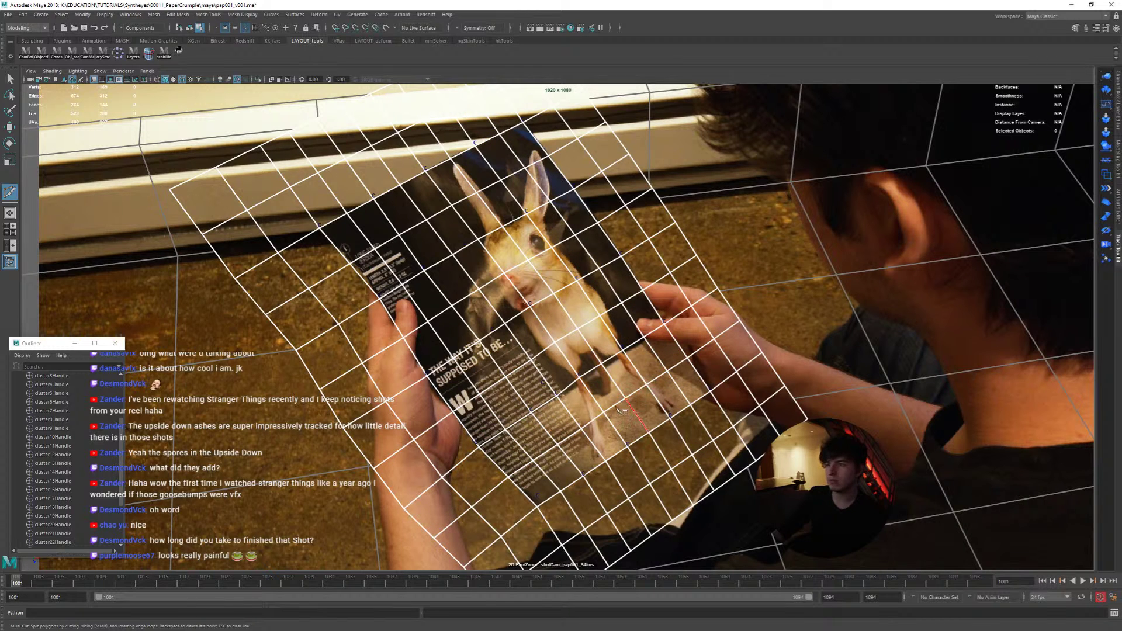
key("w")
mouse_move(558, 364)
right_mouse_down()
mouse_move(561, 342)
mouse_move(547, 357)
right_mouse_up()
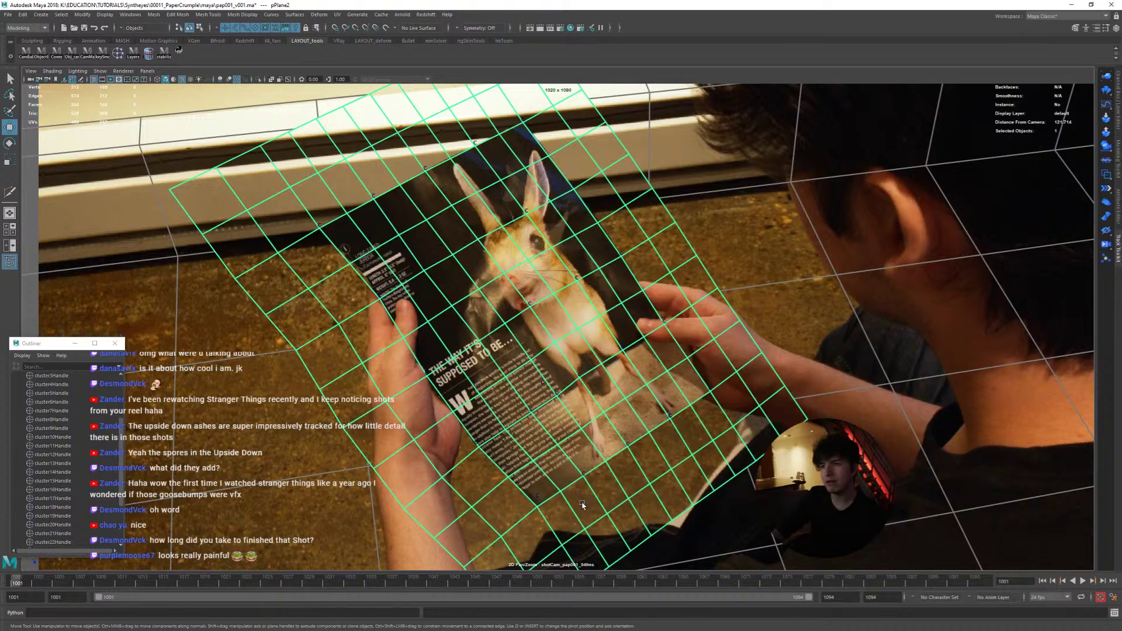
Step: Preview the paper mesh smoothed and play the animation to check how it deforms, returning to the first frame unsmoothed
key("3")
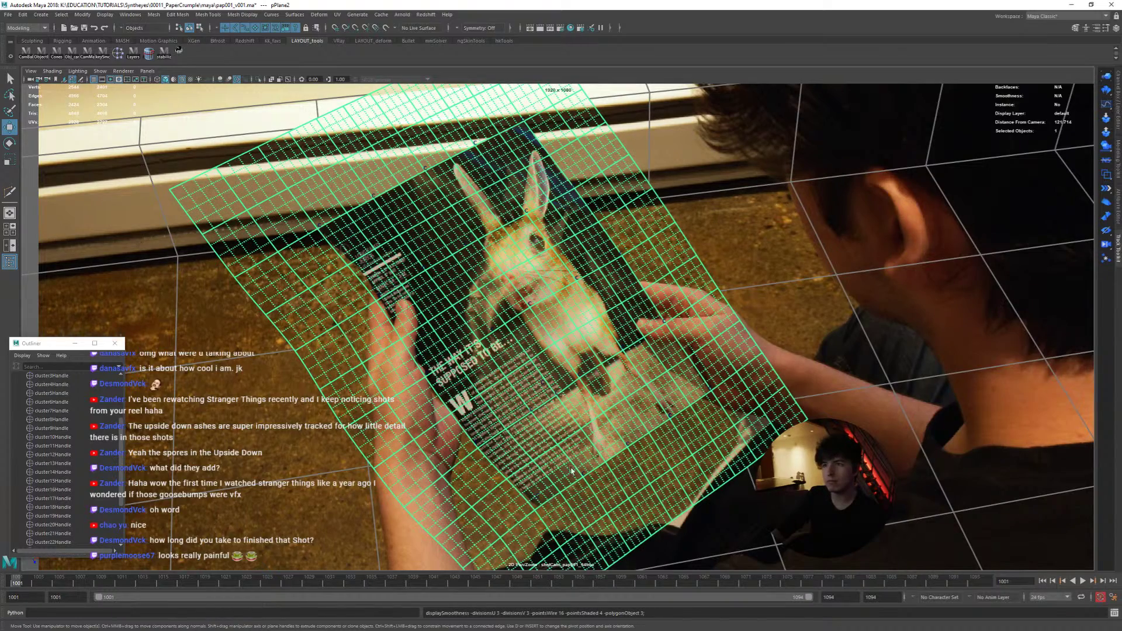
key("alt+v")
key("alt+v")
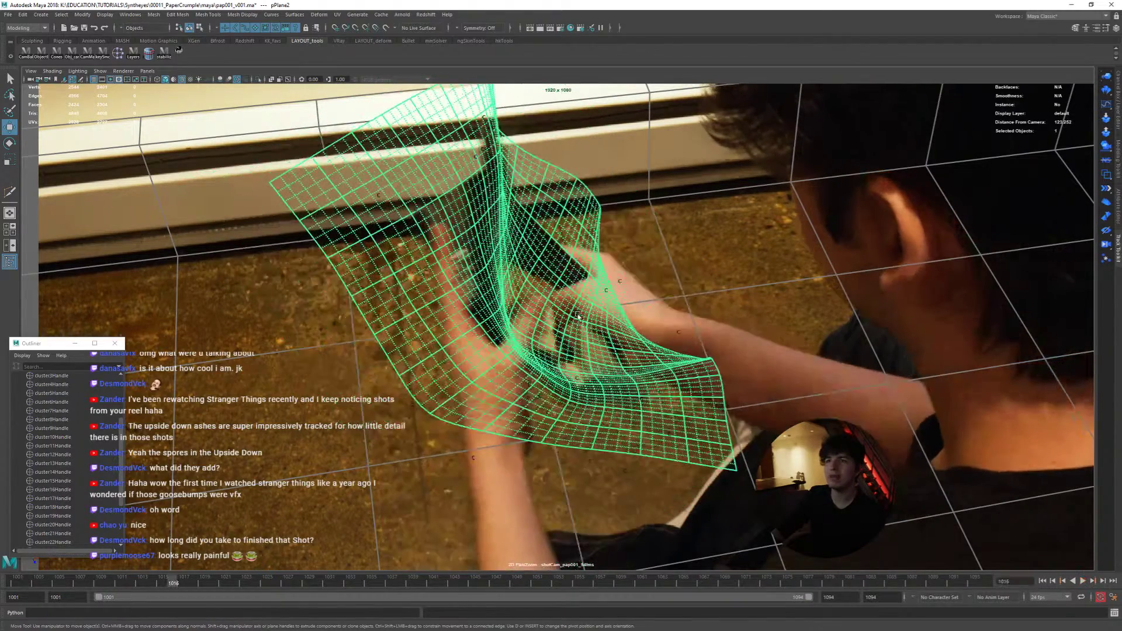
key("alt+v")
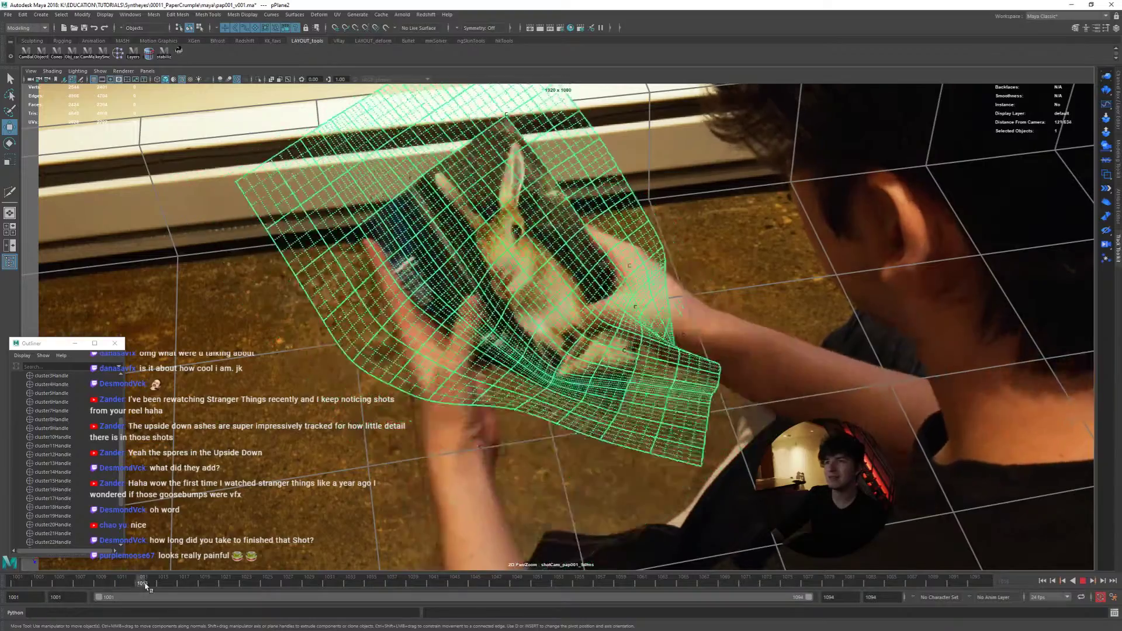
left_click_drag(124, 589, 10, 579)
key("1")
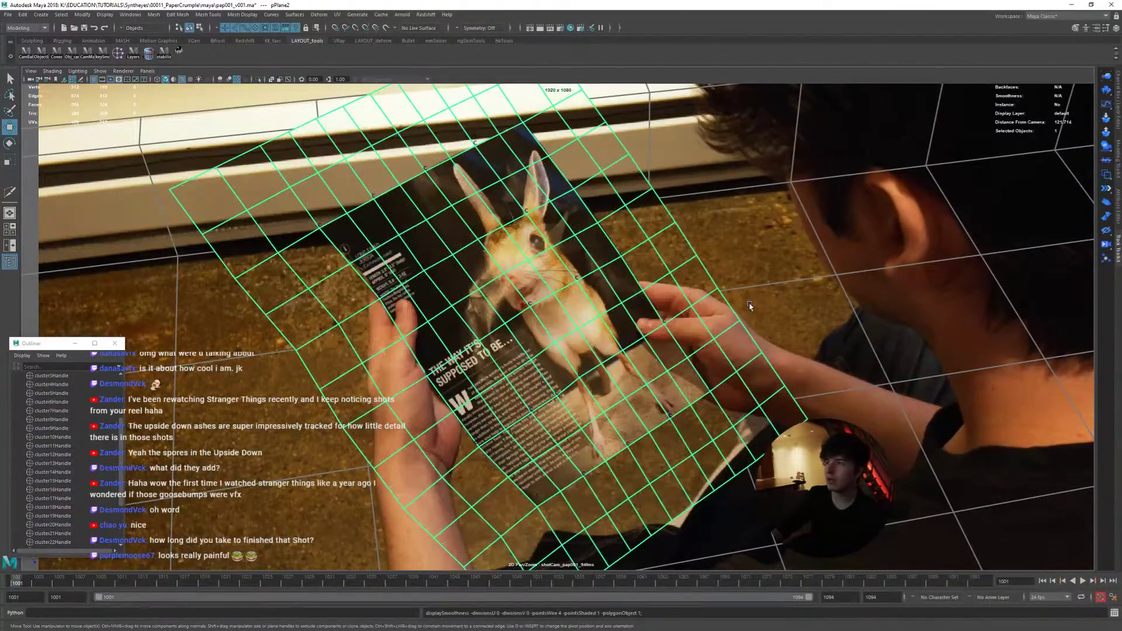
Step: Examine the mesh's Smooth Mesh attributes while toggling its smooth preview on and off
key("ctrl+a")
left_click(946, 173)
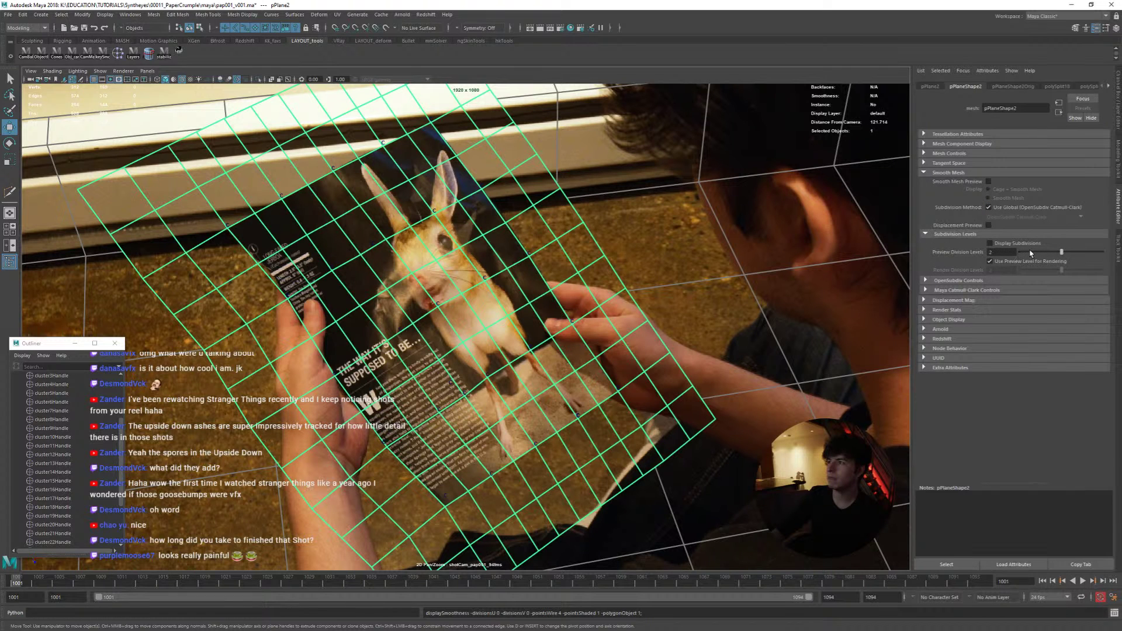
key("3")
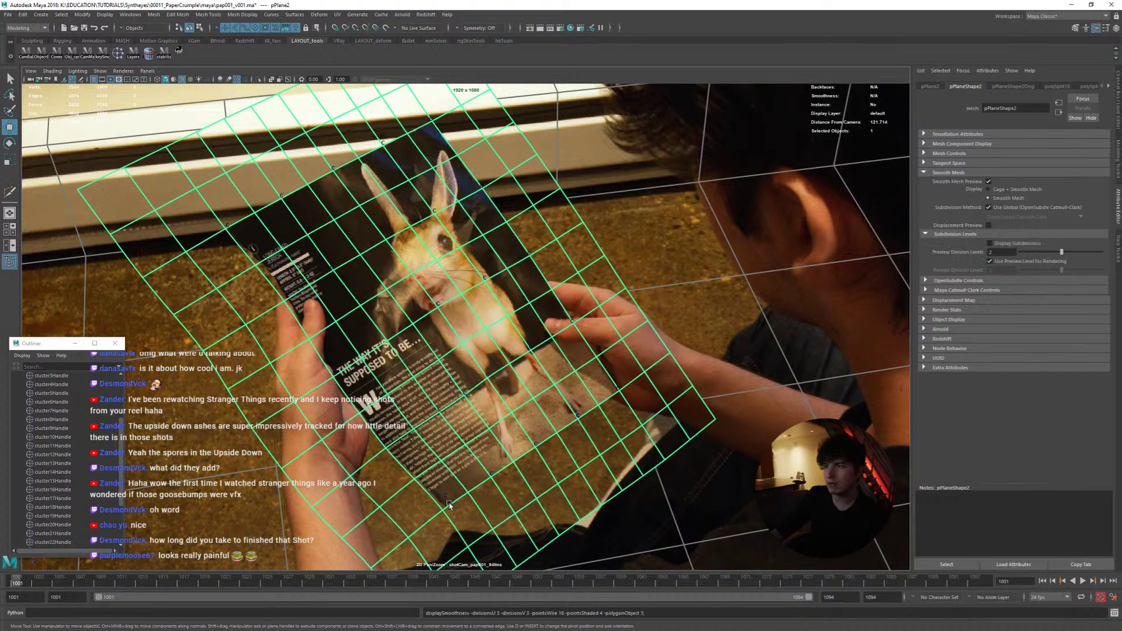
key("1")
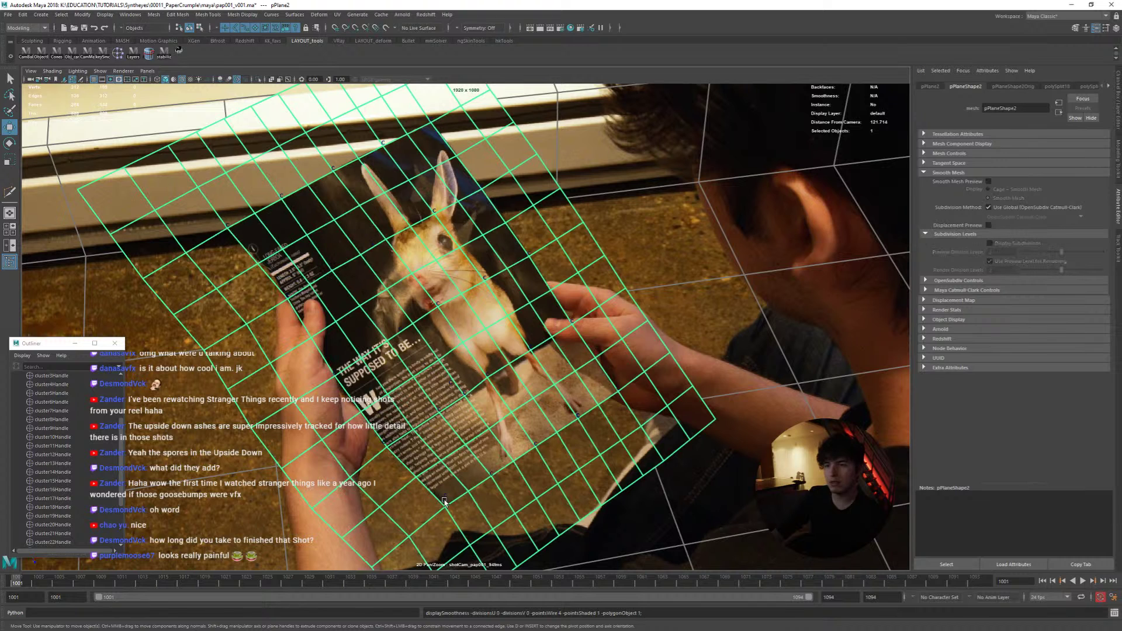
Step: Apply Smooth to the paper mesh with linear divisions and a division level of 1
right_click_drag(504, 355, 546, 402, "shift")
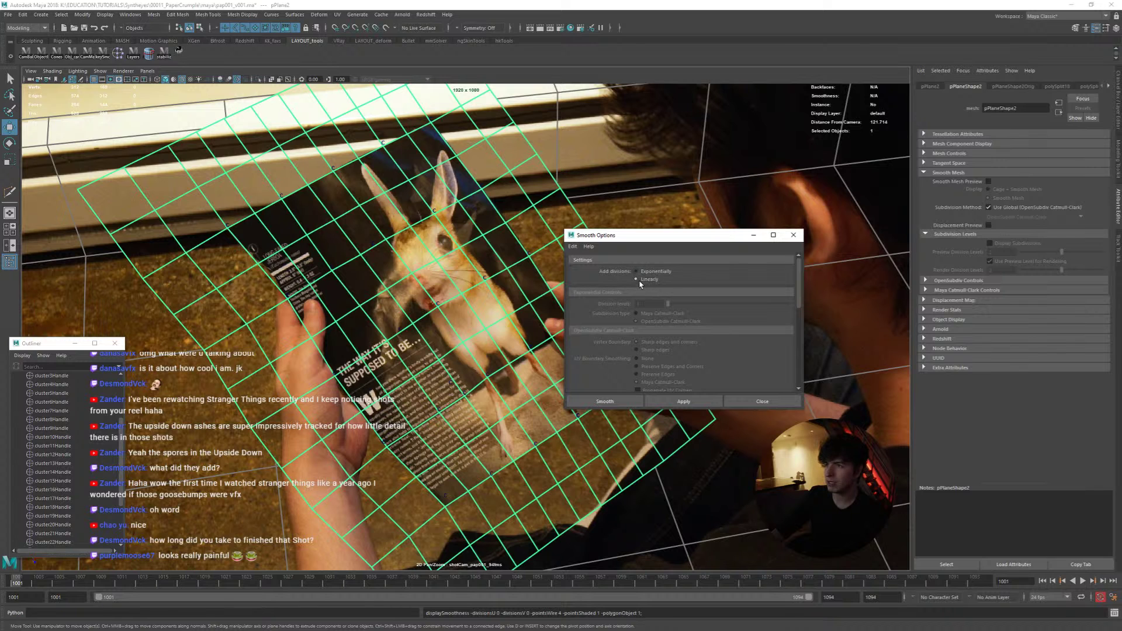
scroll(620, 331, "down", 3)
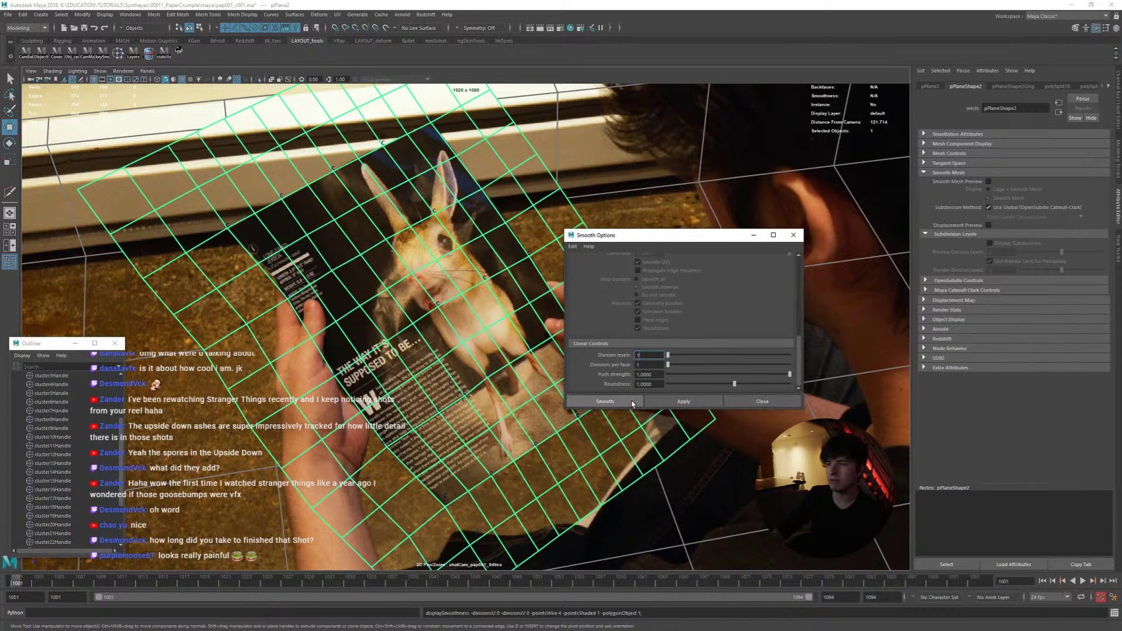
left_click(605, 401)
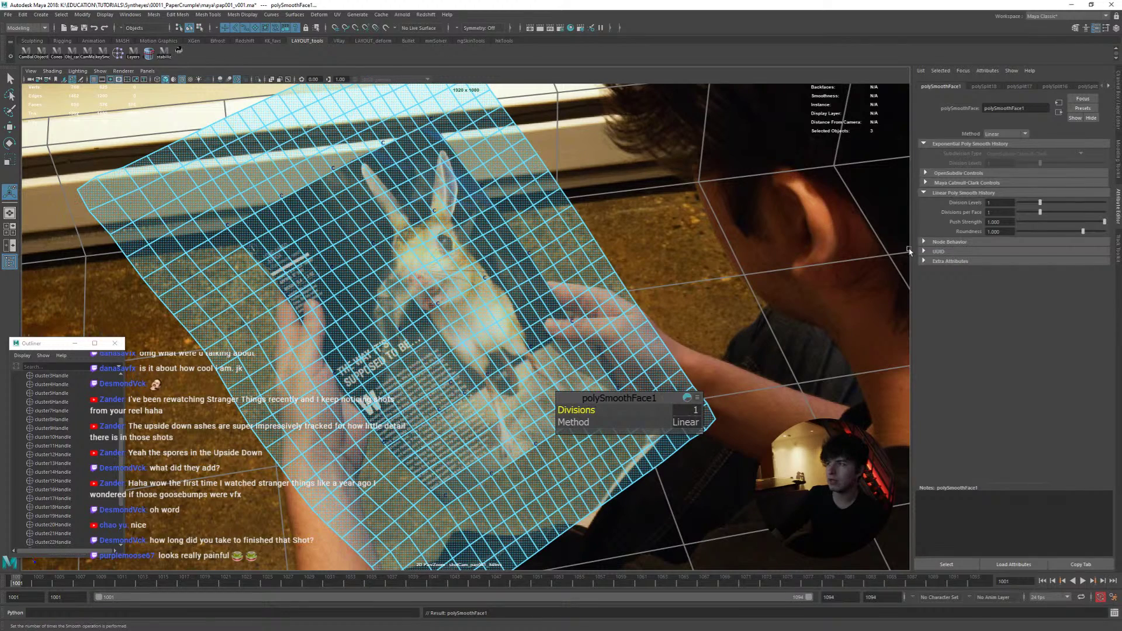
Step: Try different Push Strength values on the linear smooth and restore it to 1
left_click_drag(1062, 224, 986, 246)
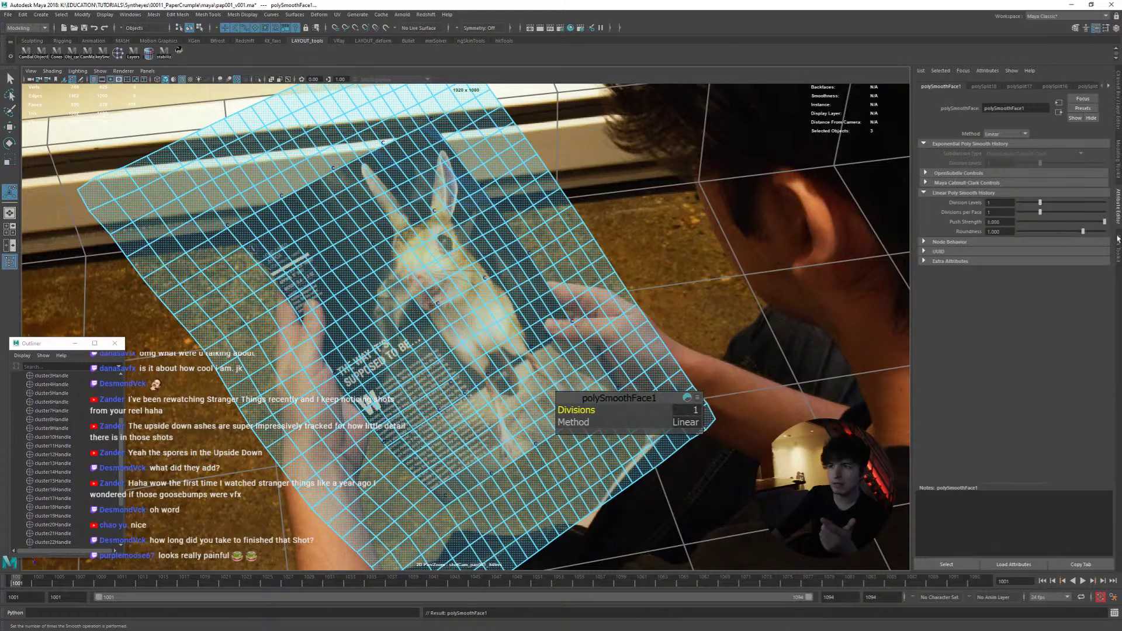
left_click_drag(1018, 222, 1093, 235)
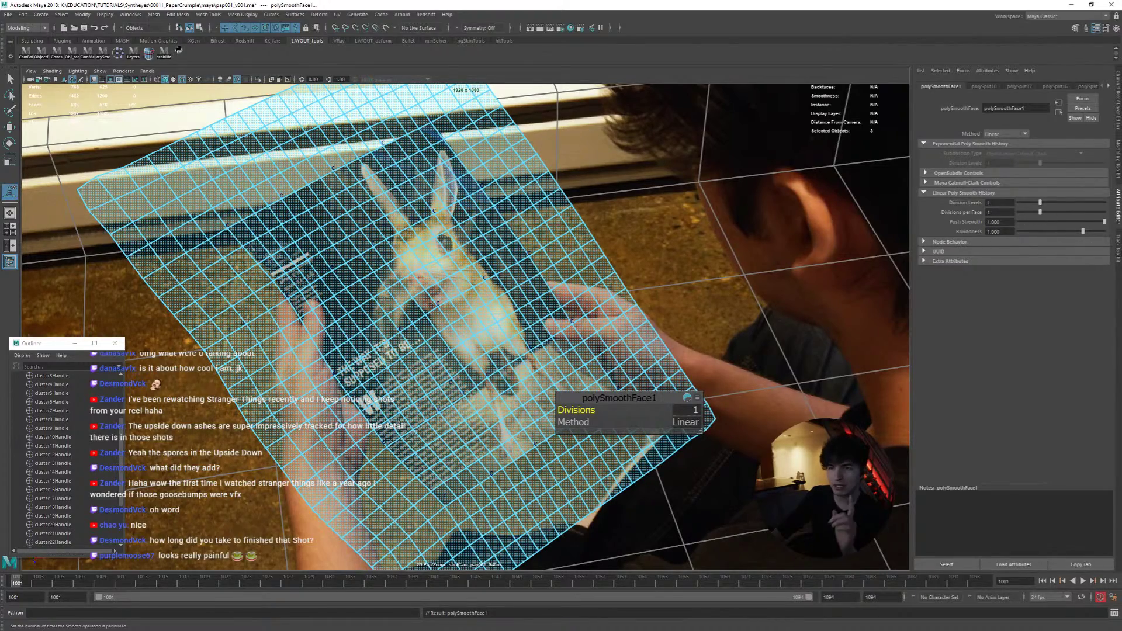
left_click_drag(1104, 222, 1019, 247)
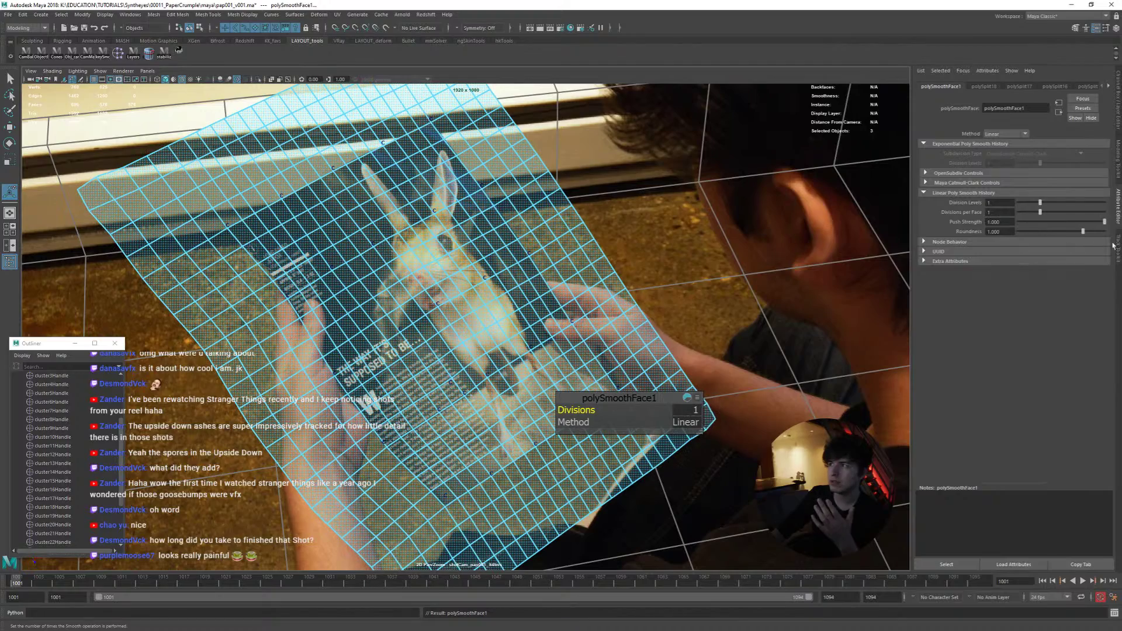
Step: Play and scrub the animation to examine how the smoothed paper mesh deforms, returning to frame 1001
left_click(448, 544)
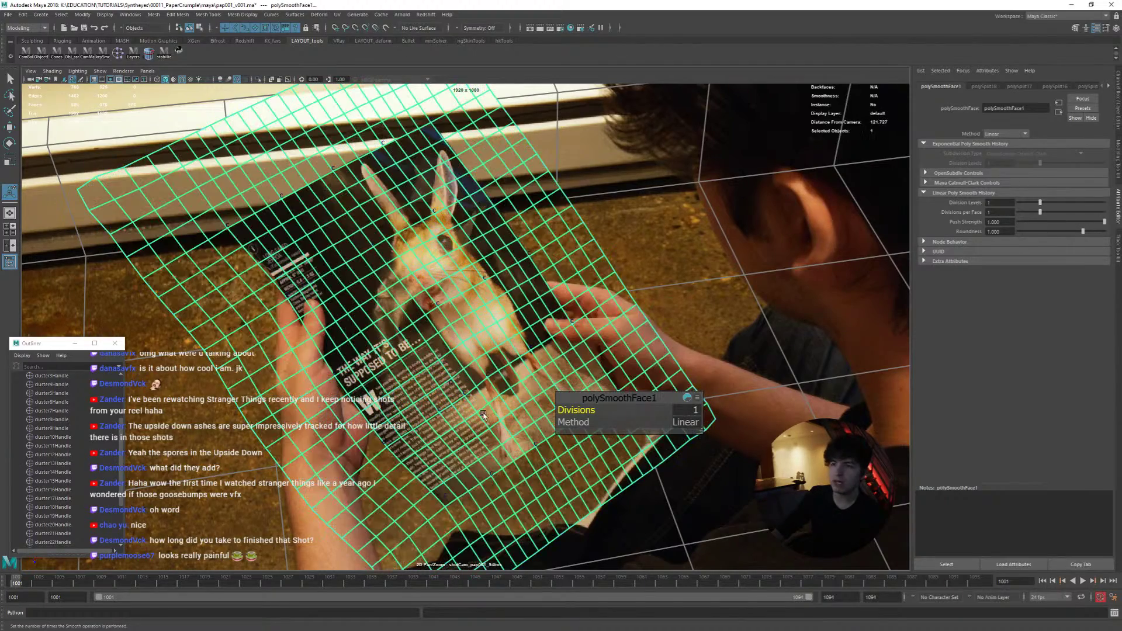
mouse_move(53, 584)
left_mouse_down()
mouse_move(132, 575)
mouse_move(11, 572)
left_mouse_up()
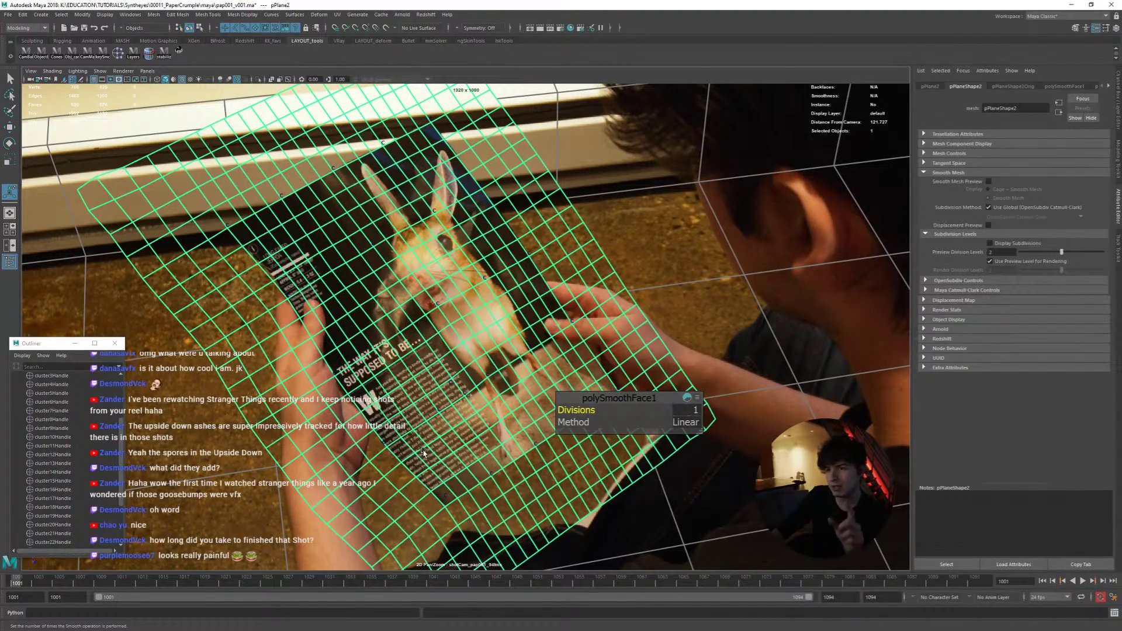
key("alt+v")
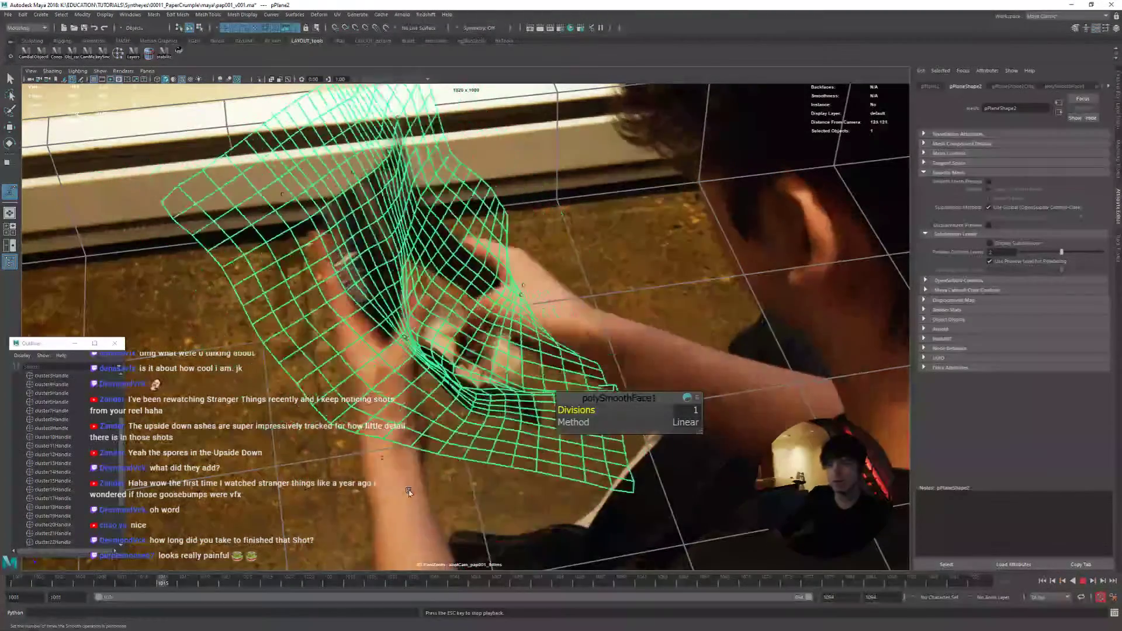
key("Escape")
left_click_drag(427, 583, 79, 594)
mouse_move(135, 595)
left_mouse_down()
mouse_move(62, 596)
mouse_move(158, 599)
mouse_move(17, 595)
left_mouse_up()
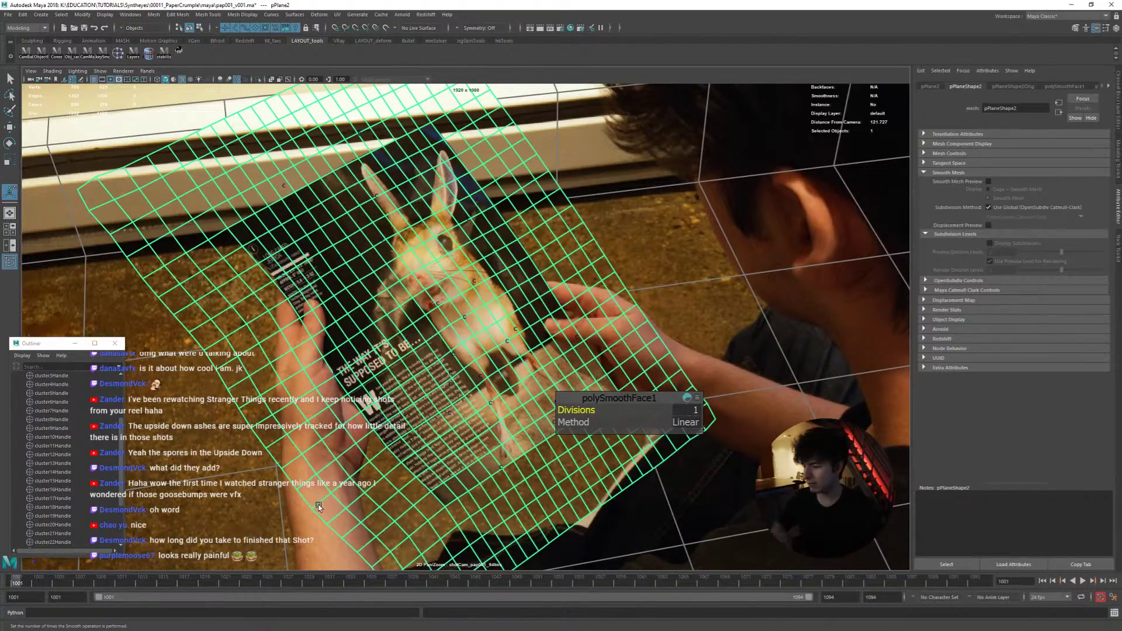
Step: Select the faces covering the magazine page, invert the selection, and delete the surrounding border faces
right_click_drag(413, 403, 422, 389)
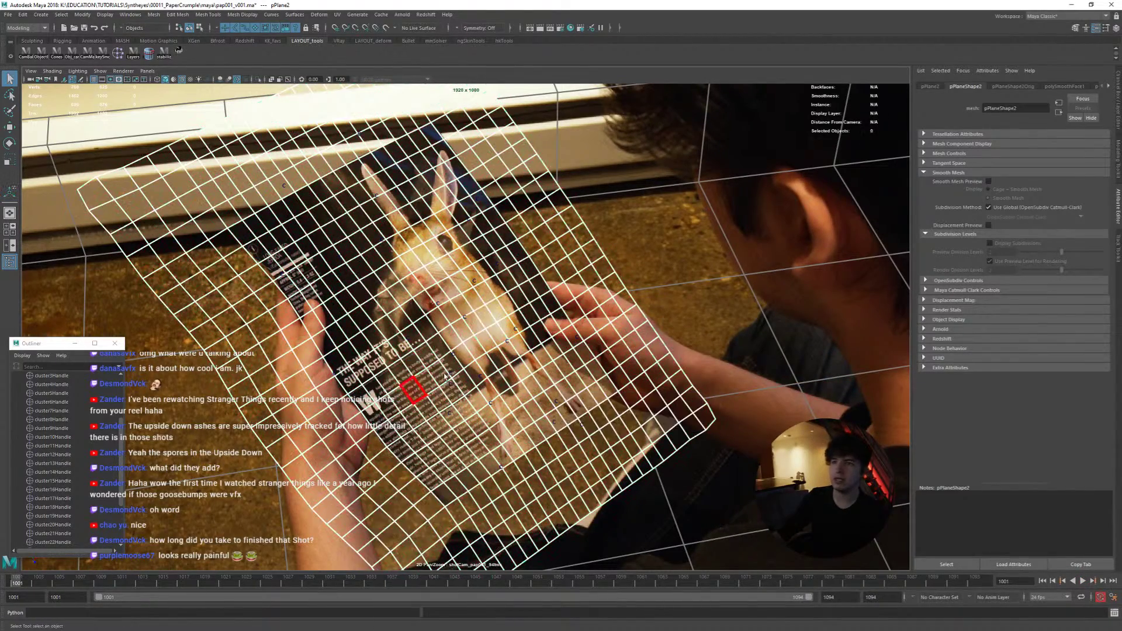
left_click(444, 303)
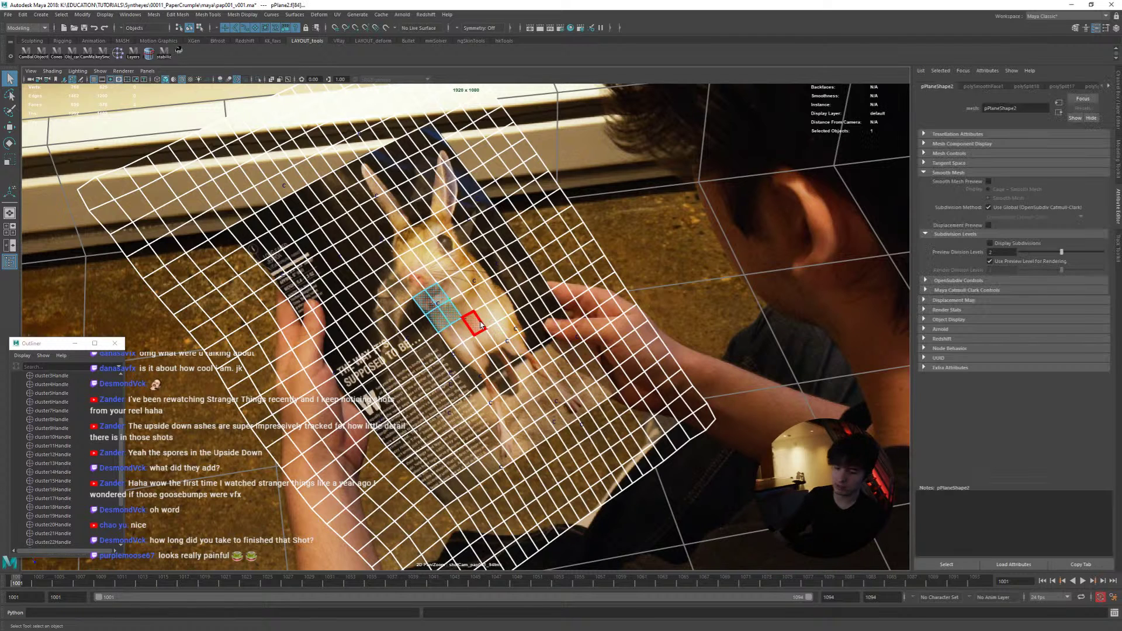
key("b")
middle_click_drag(481, 325, 481, 325)
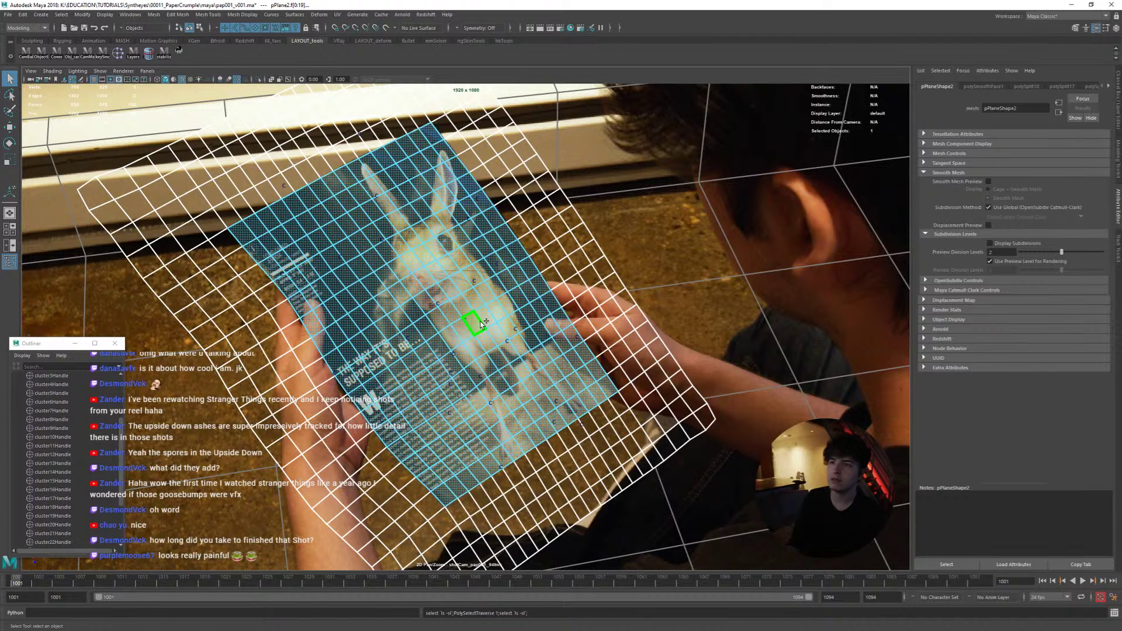
right_click(541, 295)
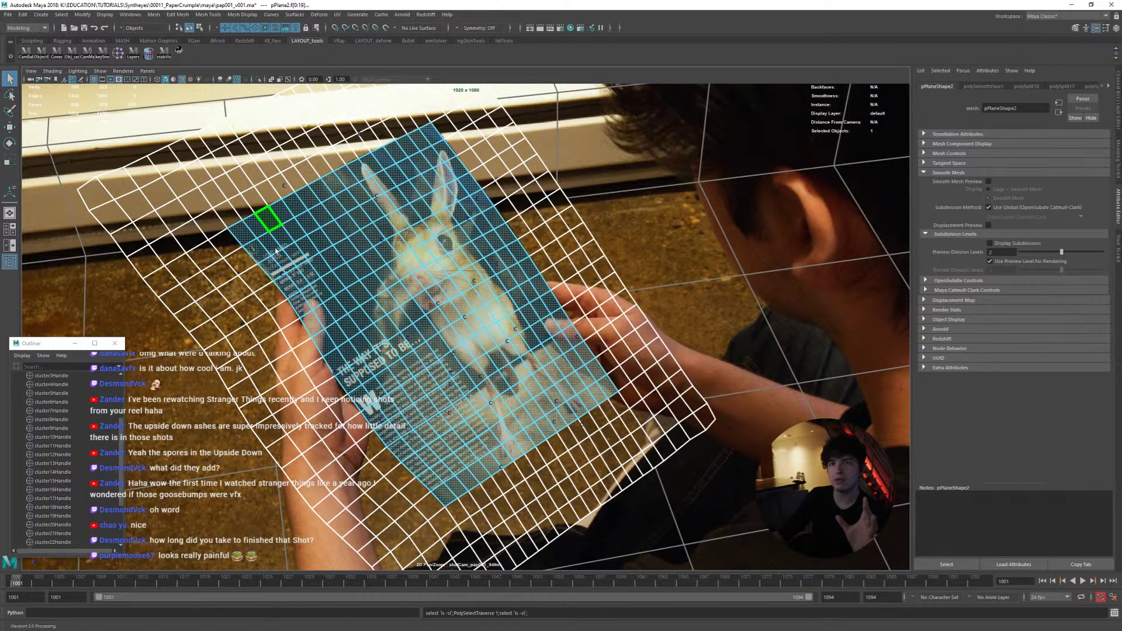
right_click_drag(493, 350, 499, 428)
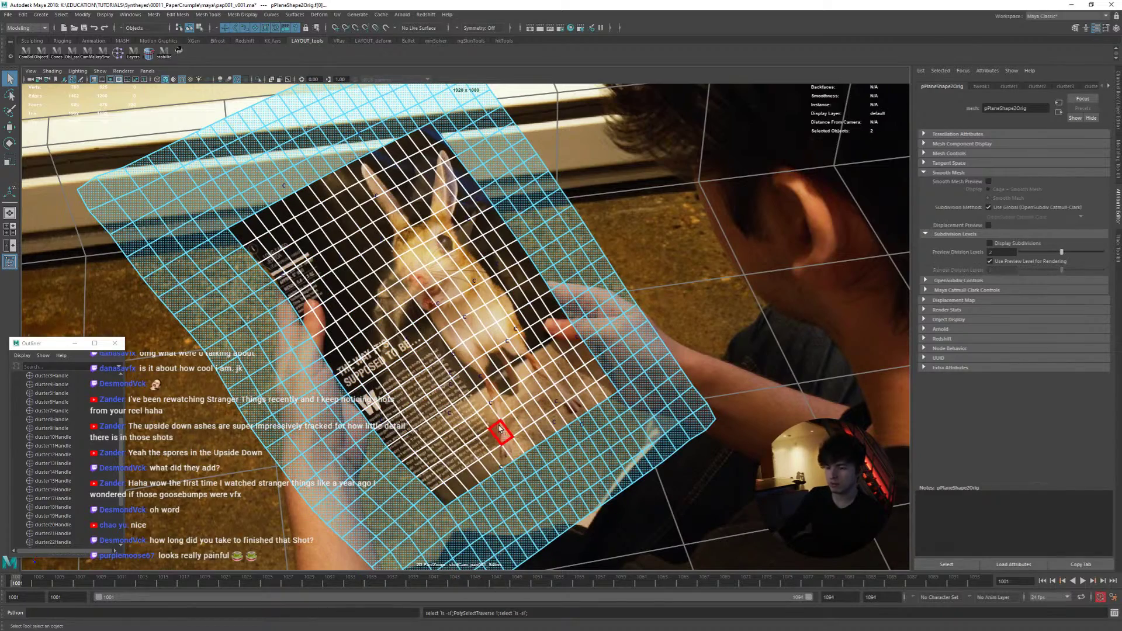
right_click_drag(491, 374, 489, 356)
key("alt+v")
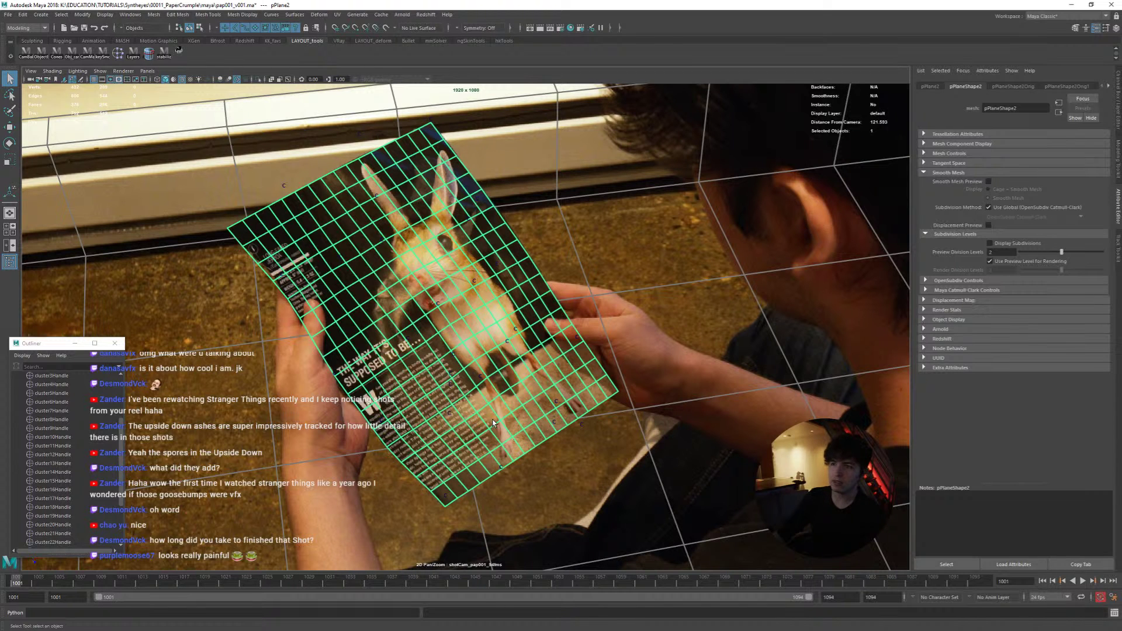
Step: Duplicate the trimmed page mesh and isolate the copy in the perspective view
key("space")
key("space")
left_click_drag(290, 229, 290, 204)
scroll(292, 220, "down", 4)
middle_click_drag(286, 202, 288, 175, "alt")
key("space")
left_click_drag(288, 178, 441, 218, "alt")
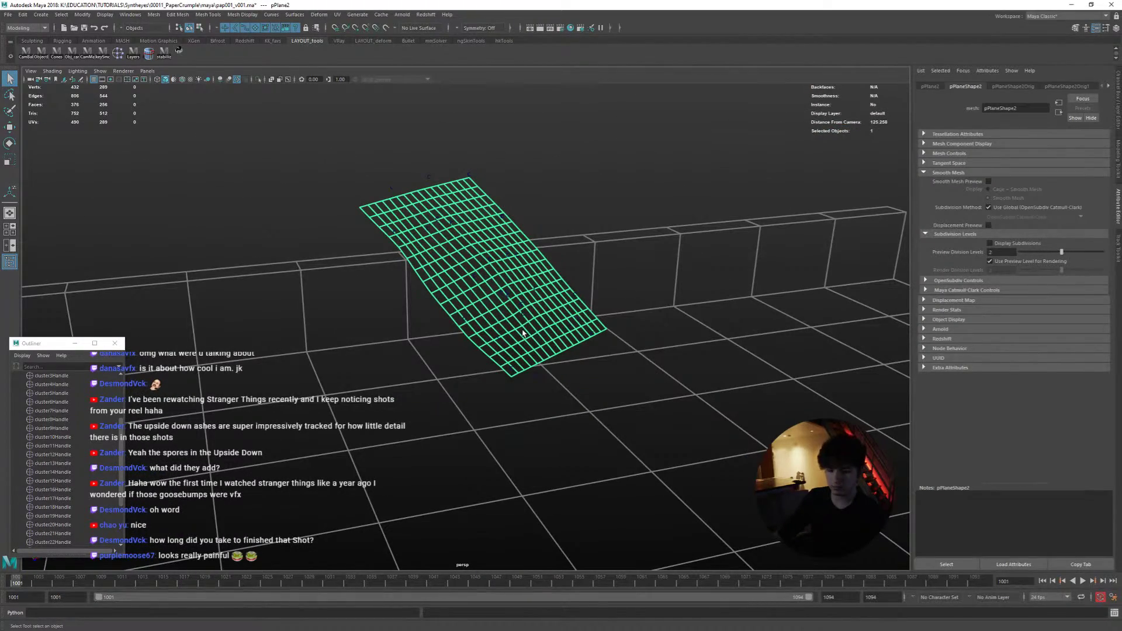
key("ctrl+d")
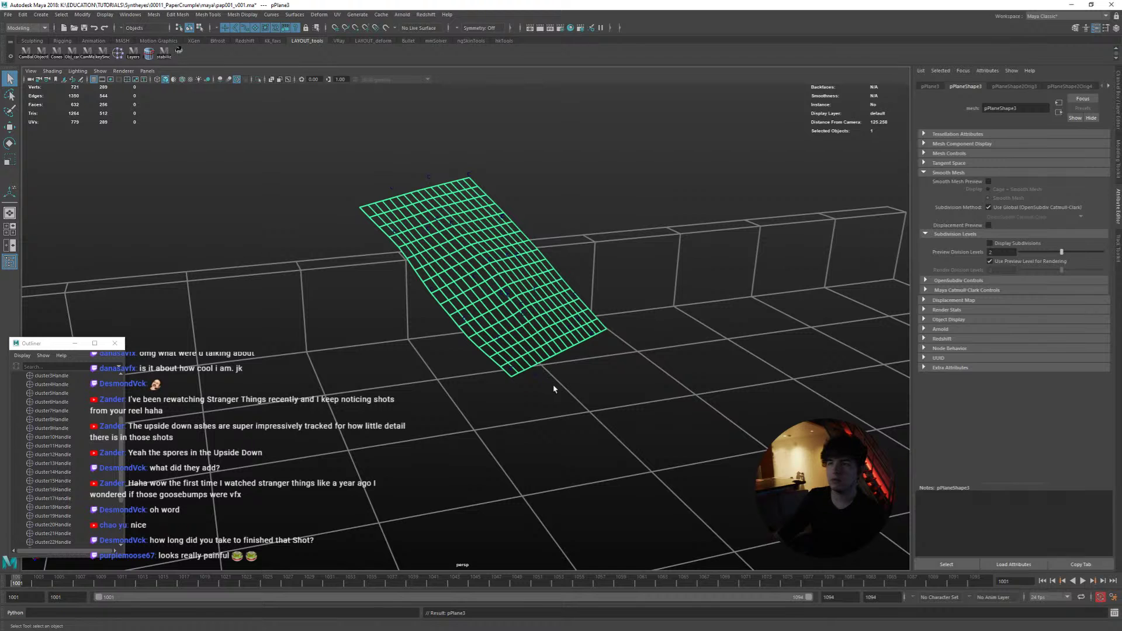
key("w")
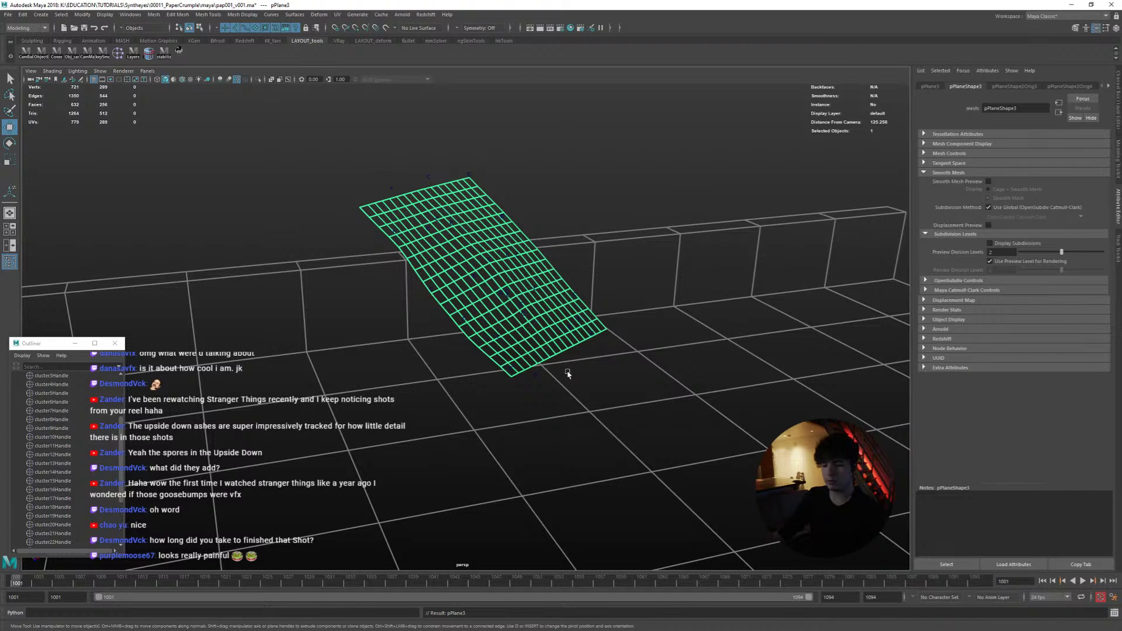
key("ctrl+1")
left_click_drag(537, 365, 453, 348, "alt")
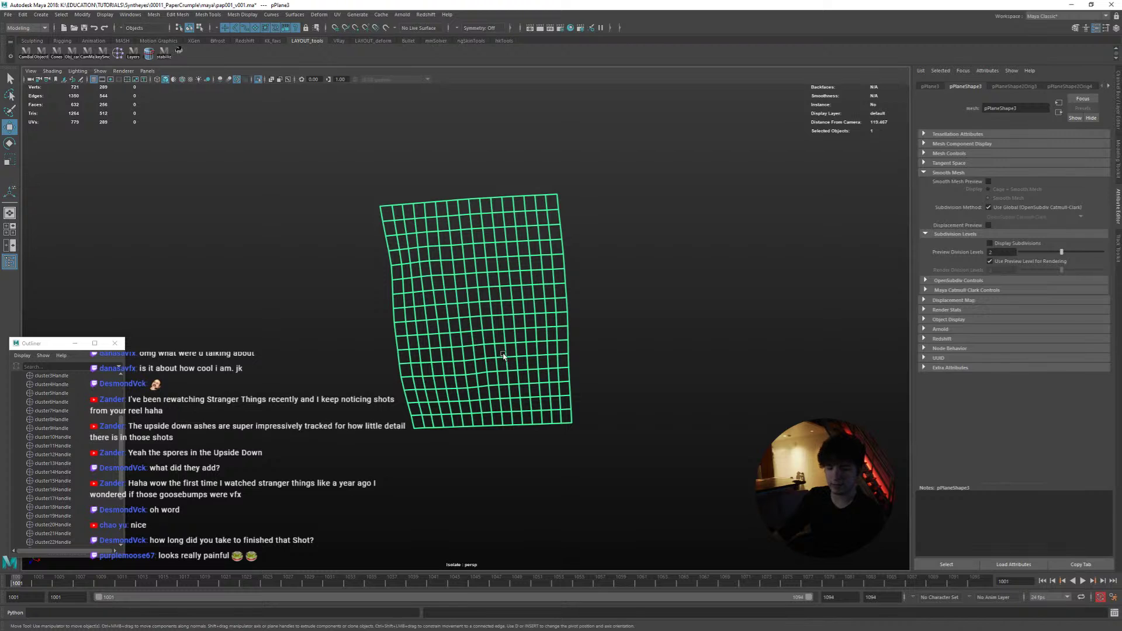
Step: Center the pivot of the duplicated page mesh and freeze its transformations
left_click(501, 326)
left_click_drag(486, 318, 534, 328, "alt")
middle_click_drag(534, 328, 486, 364, "alt")
left_click_drag(486, 364, 464, 374, "alt")
right_click_drag(251, 249, 307, 251, "alt")
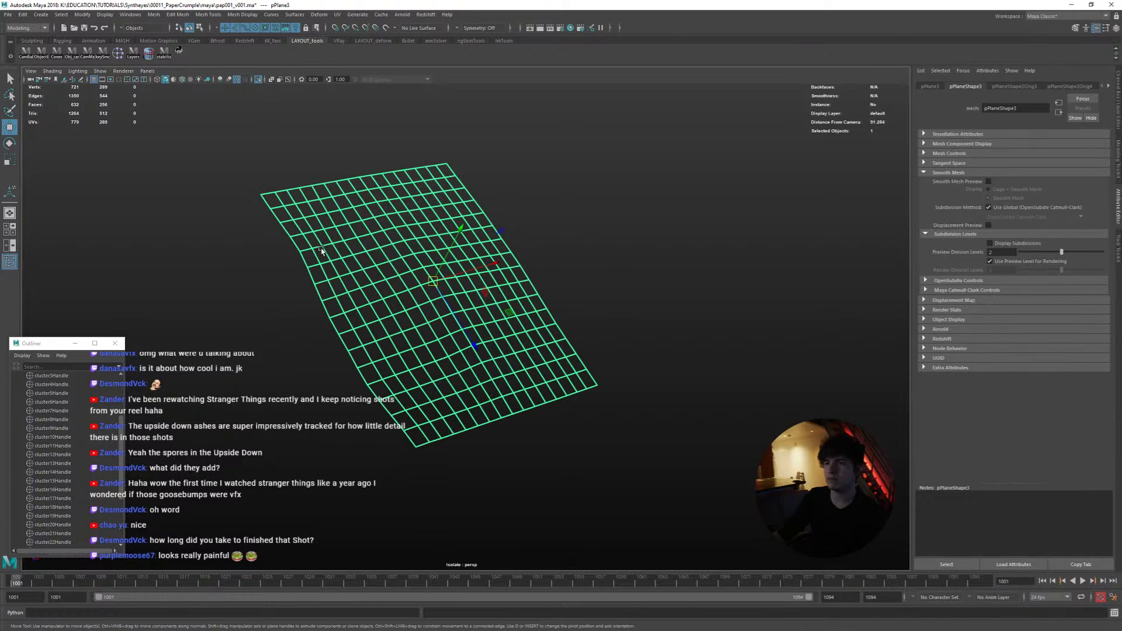
left_click_drag(508, 378, 544, 385, "alt")
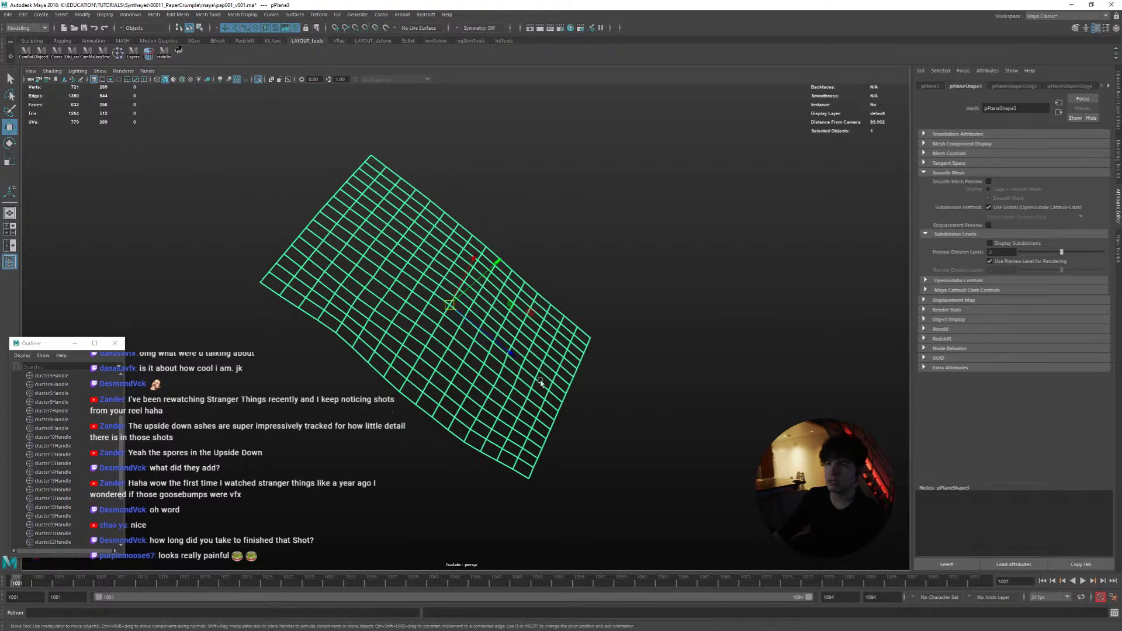
key("space")
left_click(501, 318)
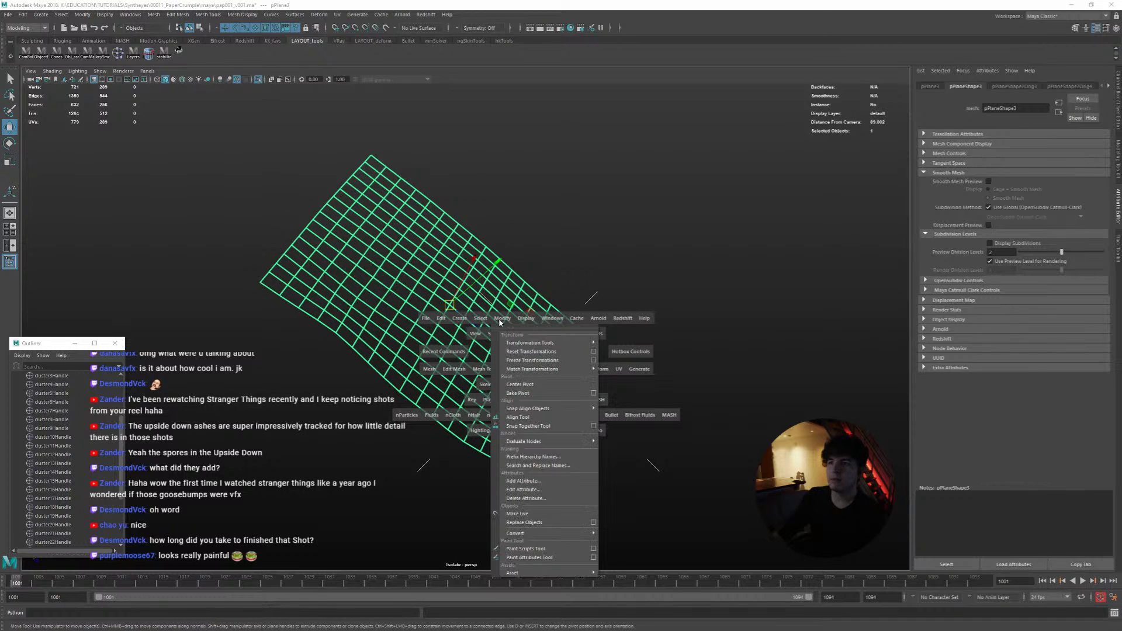
left_click(536, 360)
mouse_move(535, 360)
left_mouse_down("alt")
mouse_move(507, 365)
mouse_move(508, 347)
mouse_move(510, 372)
mouse_move(520, 344)
left_mouse_up("alt")
right_click_drag(520, 344, 536, 358, "alt")
left_click_drag(535, 358, 481, 324, "alt")
right_click_drag(481, 324, 560, 499, "shift")
right_click_drag(485, 347, 482, 323)
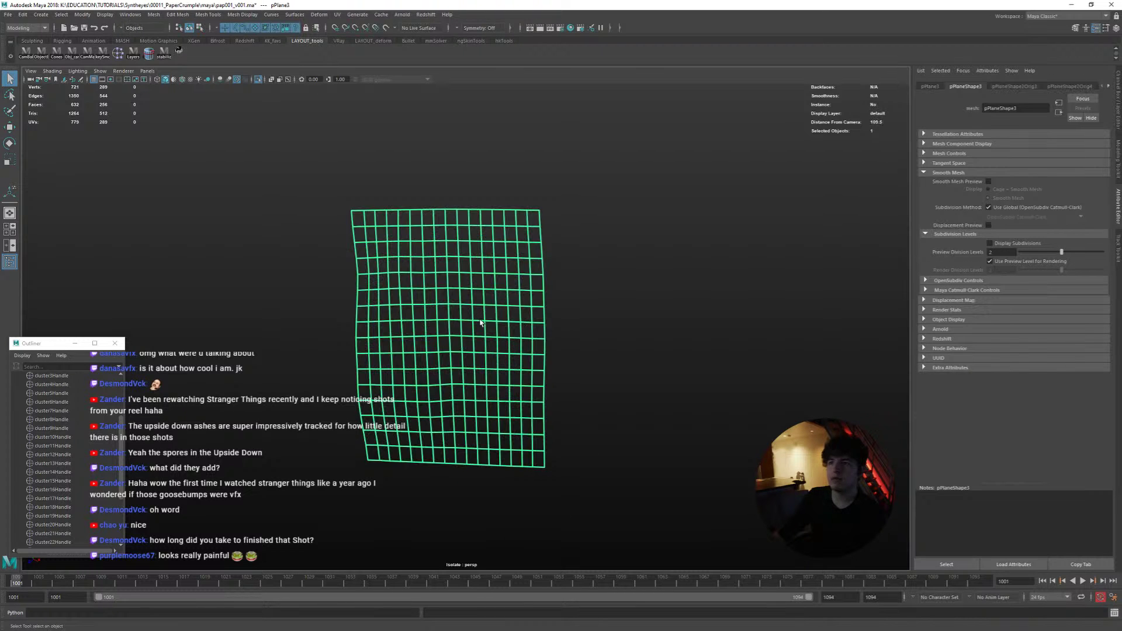
Step: Open the UV Editor for the duplicated page mesh, turn off the texture display, and select the mesh's UV shell
key("space")
left_click_drag(579, 342, 609, 357)
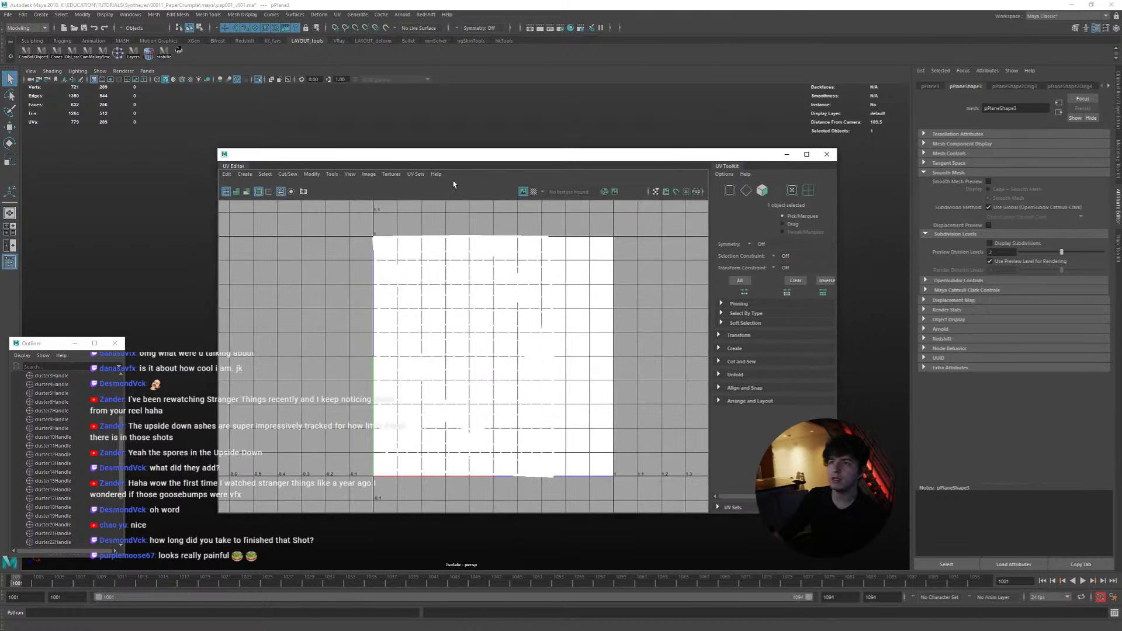
left_click(523, 193)
scroll(552, 316, "down", 4)
scroll(533, 347, "up", 3)
mouse_move(474, 334)
middle_mouse_down("alt")
mouse_move(480, 362)
mouse_move(490, 349)
middle_mouse_up("alt")
right_click(500, 339)
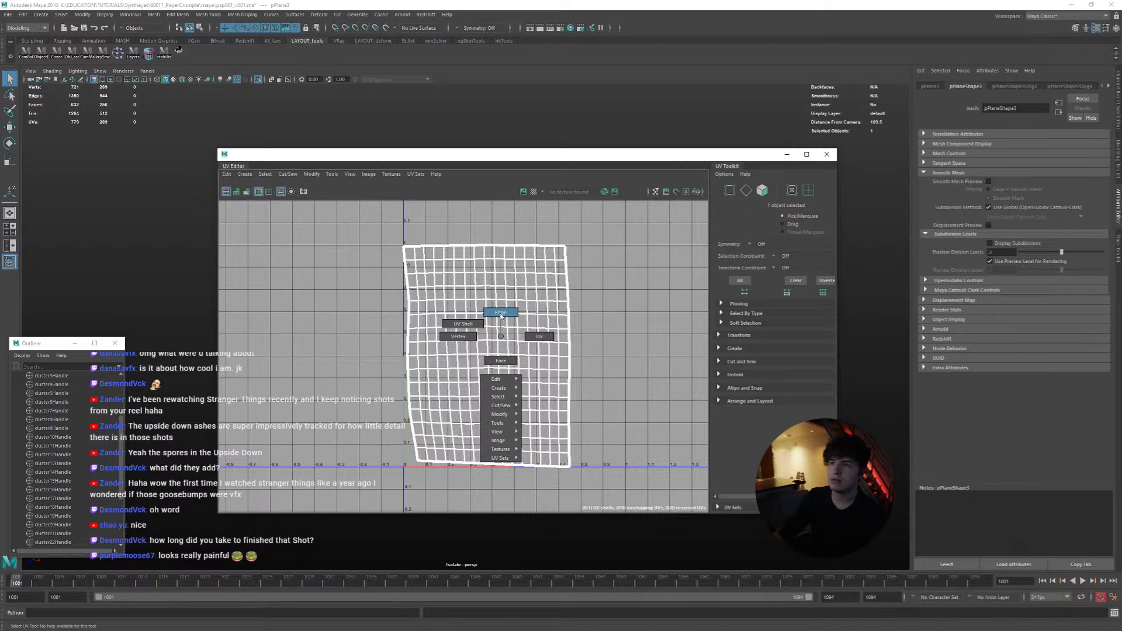
right_click_drag(501, 316, 463, 324)
left_click(490, 351)
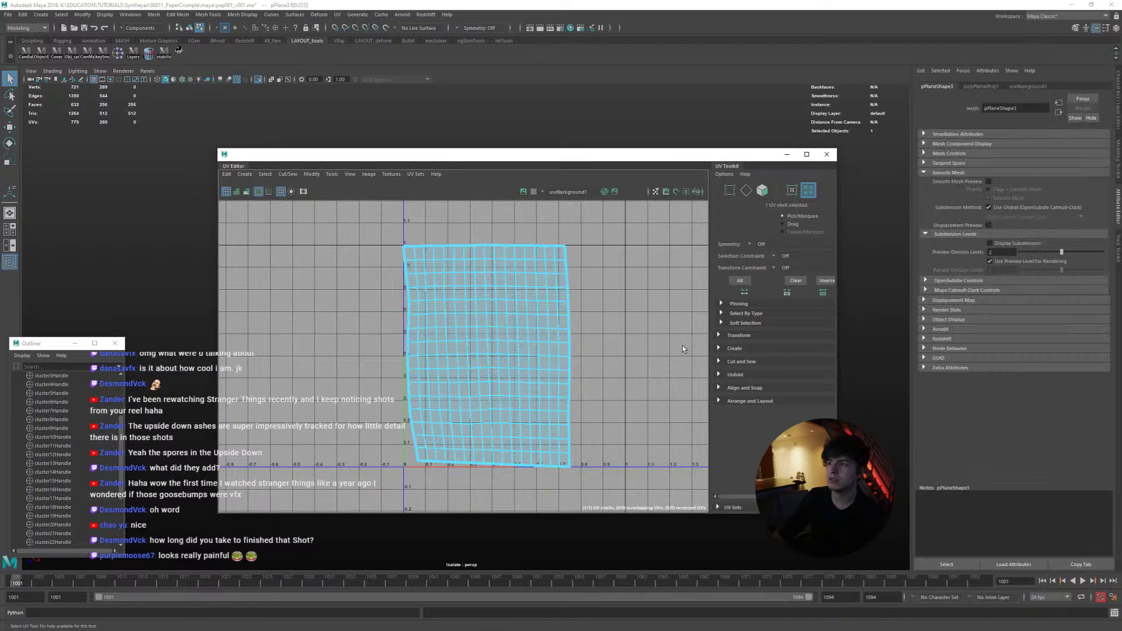
Step: Unfold the UV shell along U and straighten the UVs, first on the central edge loops and finally on all edges
left_click(720, 375)
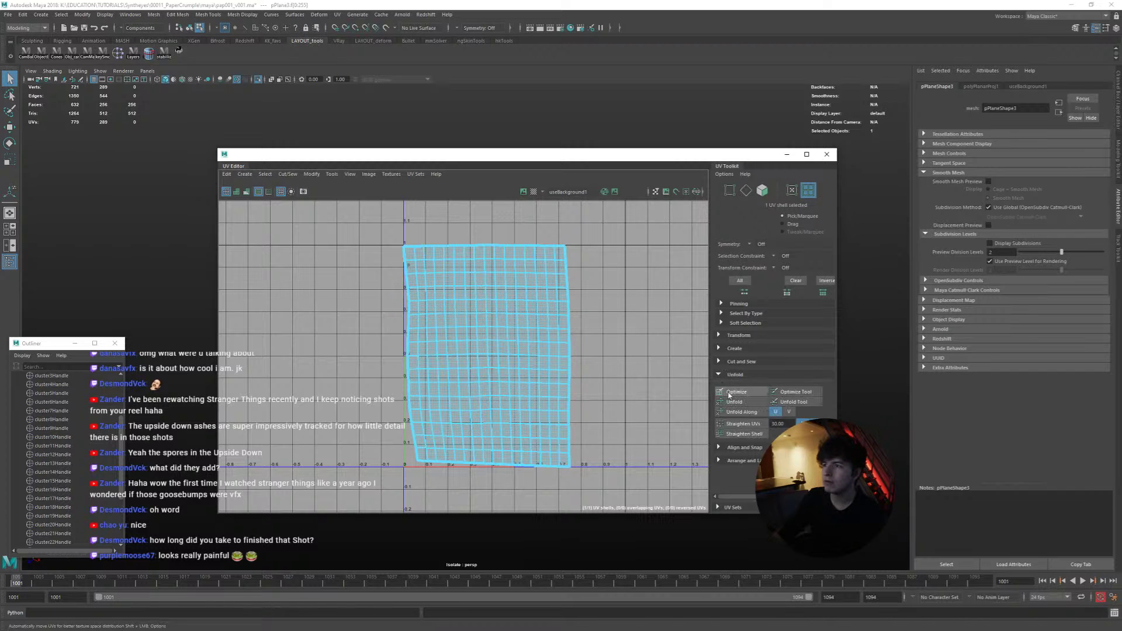
left_click(755, 413)
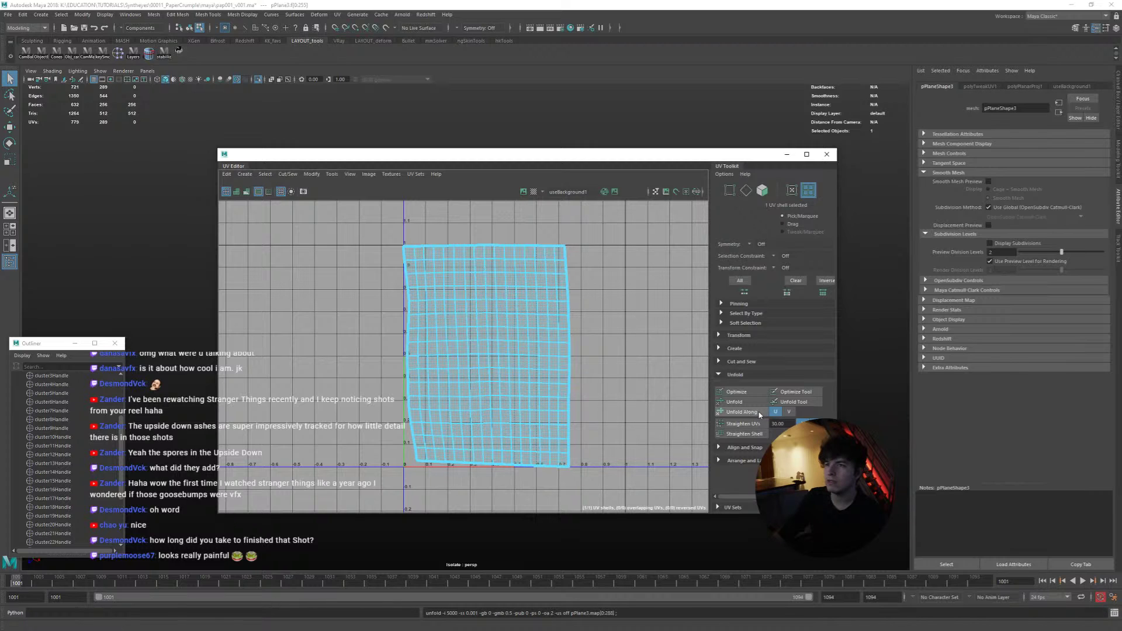
right_click_drag(510, 384, 491, 355)
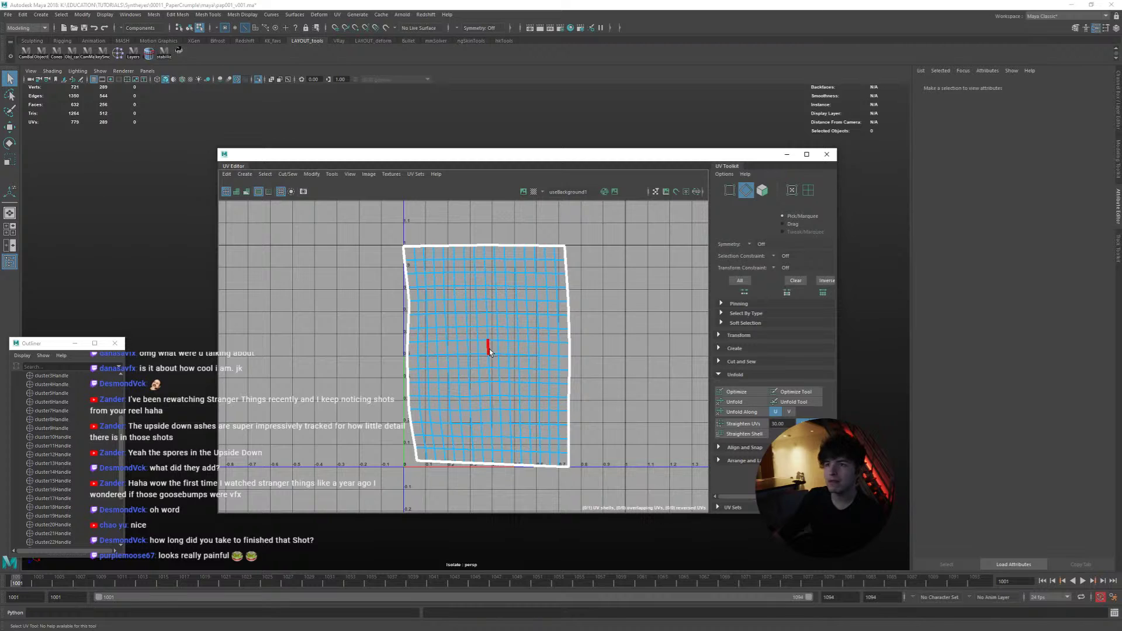
double_click(489, 350)
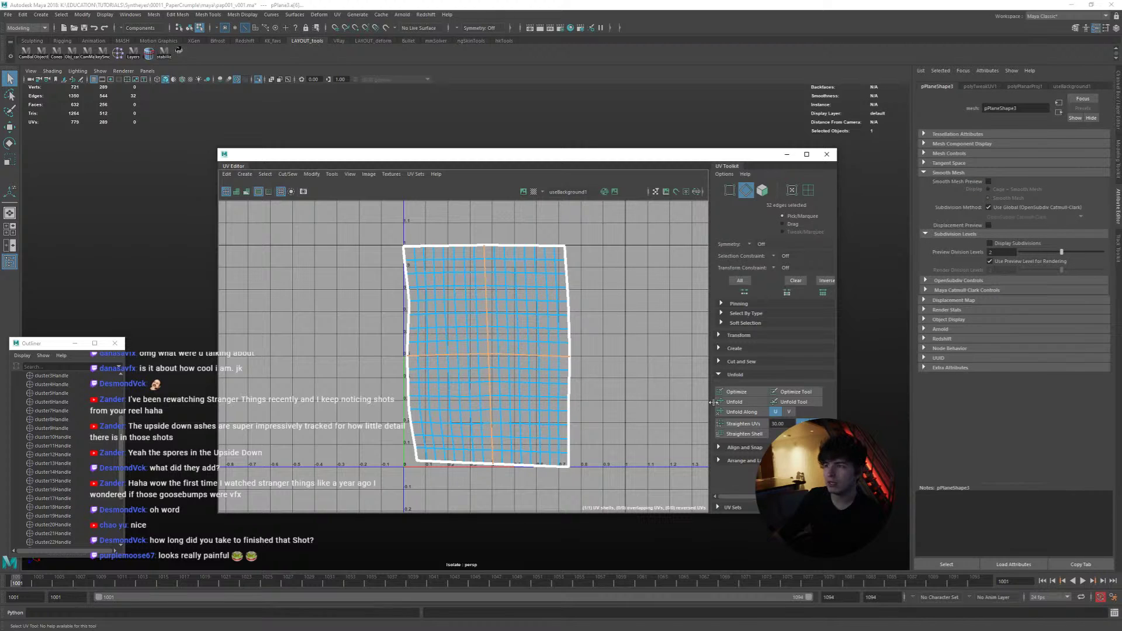
left_click(775, 411)
left_click(743, 424)
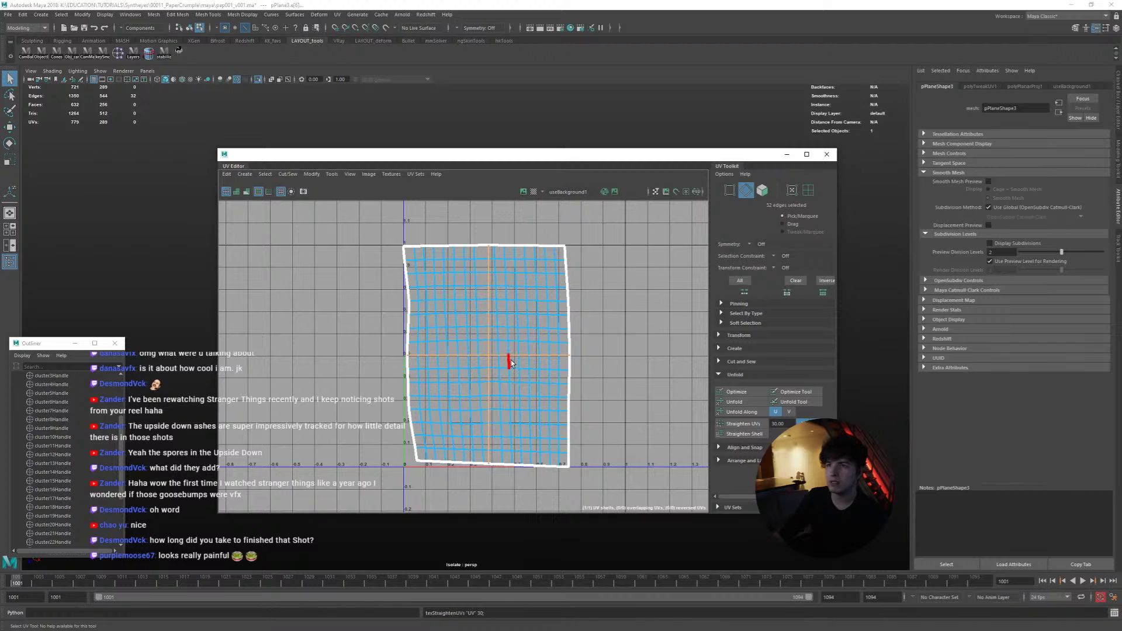
left_click_drag(385, 222, 662, 478)
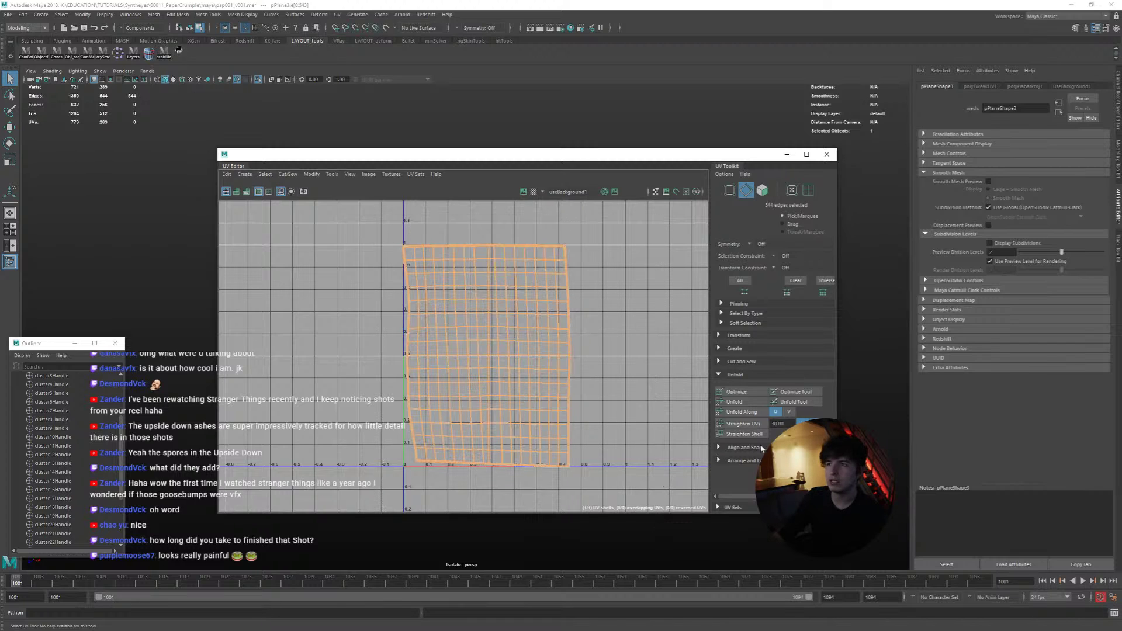
left_click(748, 423)
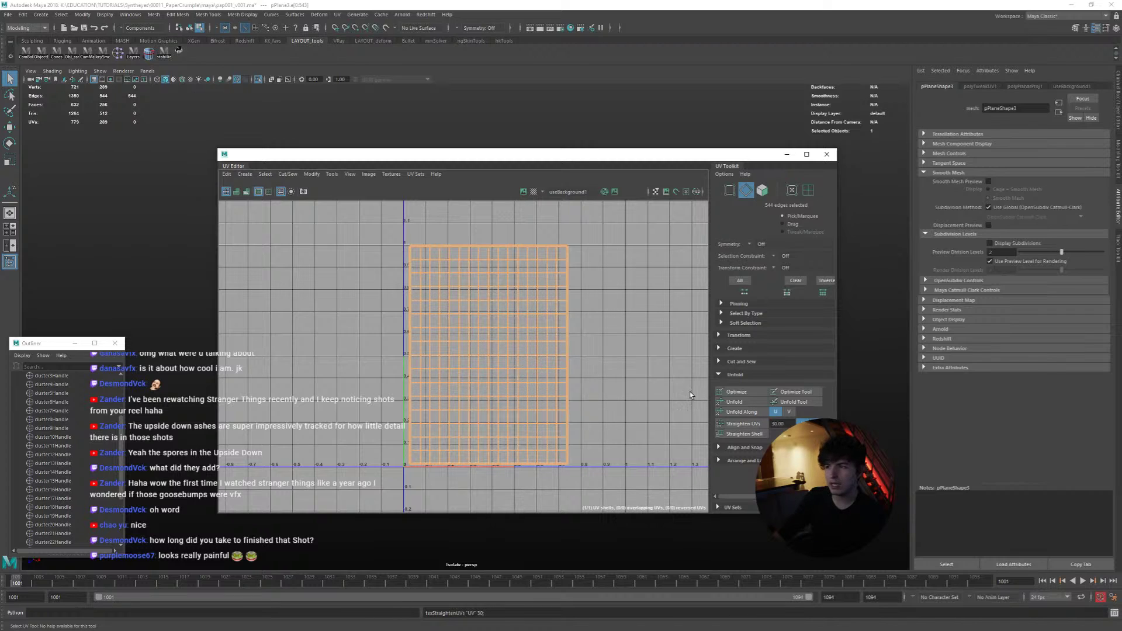
Step: Try unfolding the straightened UVs along U again, and undo it
left_click(774, 412)
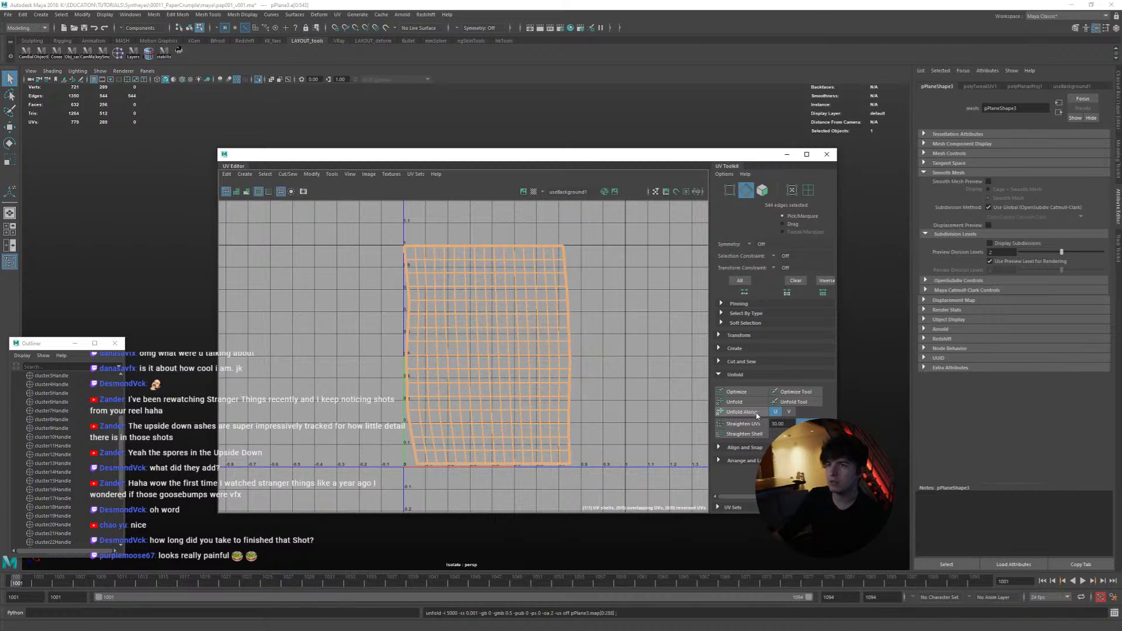
left_click(754, 416)
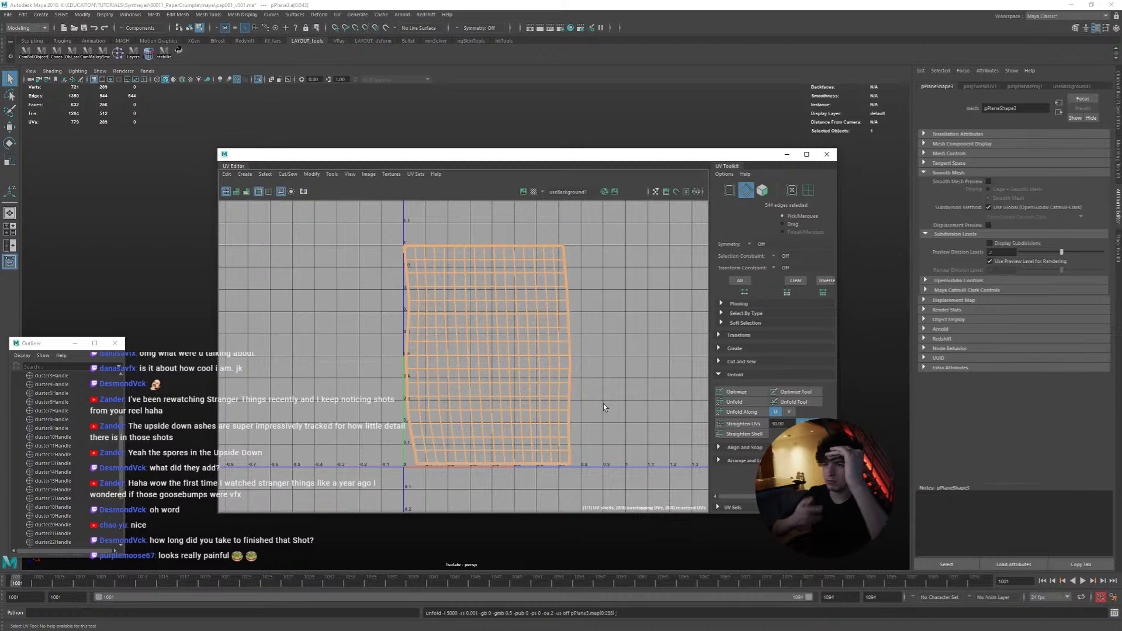
key("ctrl+z")
Step: Select the straightened UV shell and scale it up uniformly to fill the full height of the 0–1 UV tile
scroll(501, 318, "up", 1)
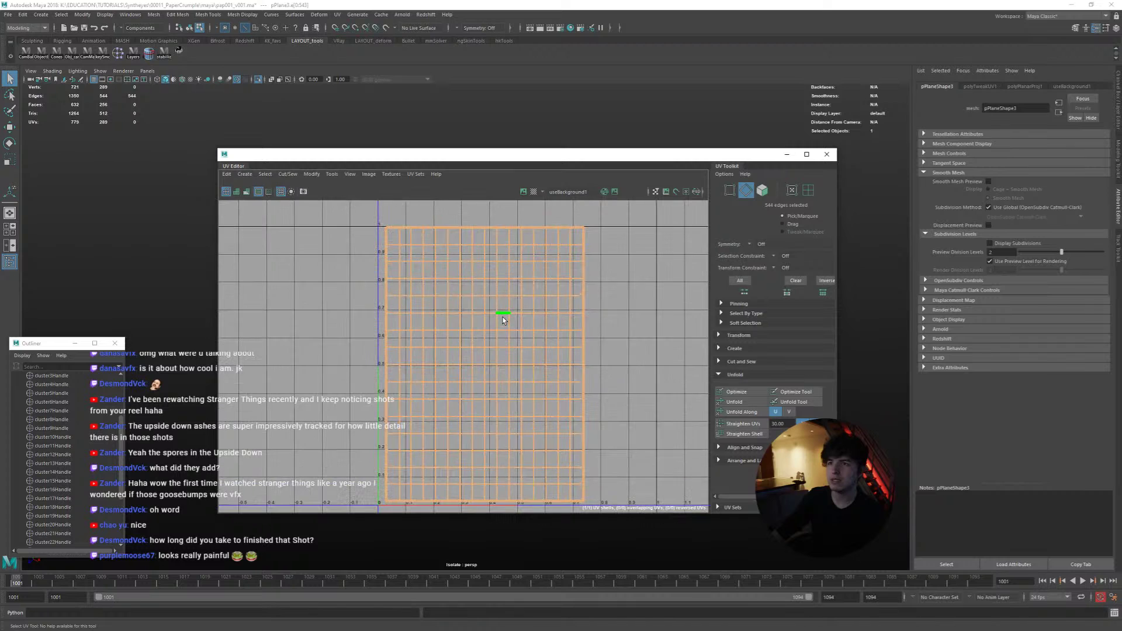
scroll(521, 327, "down", 2)
key("w")
right_click(515, 323)
left_click(478, 310)
left_click(565, 371)
key("r")
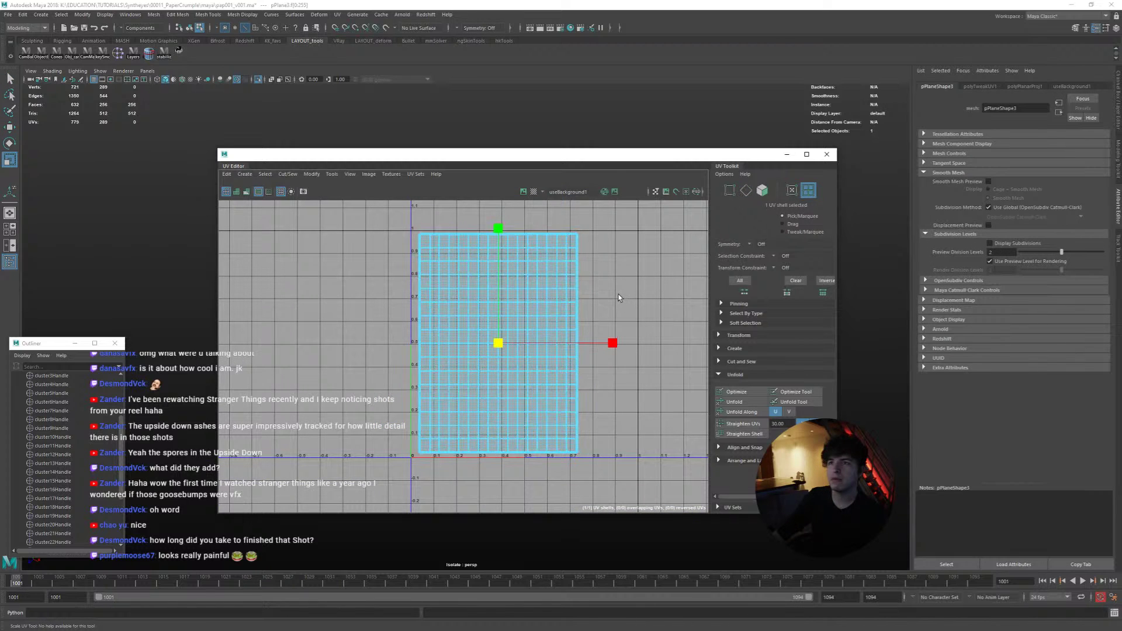
scroll(514, 385, "up", 4)
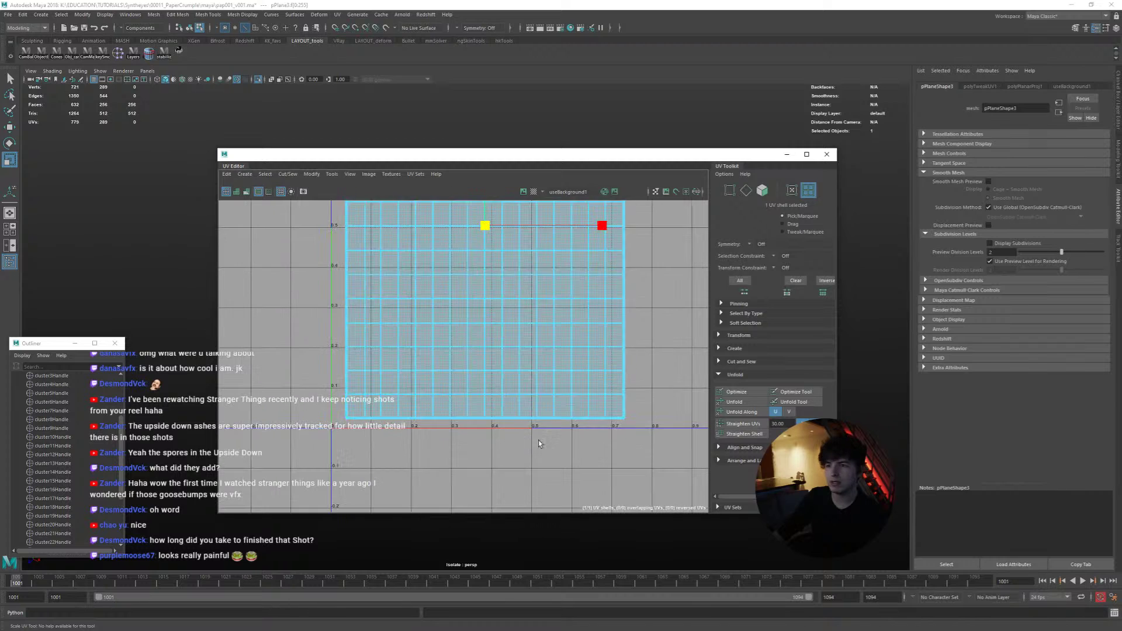
middle_click_drag(572, 427, 580, 429)
scroll(580, 429, "down", 2)
middle_click_drag(563, 282, 573, 552, "alt")
scroll(545, 381, "up", 2)
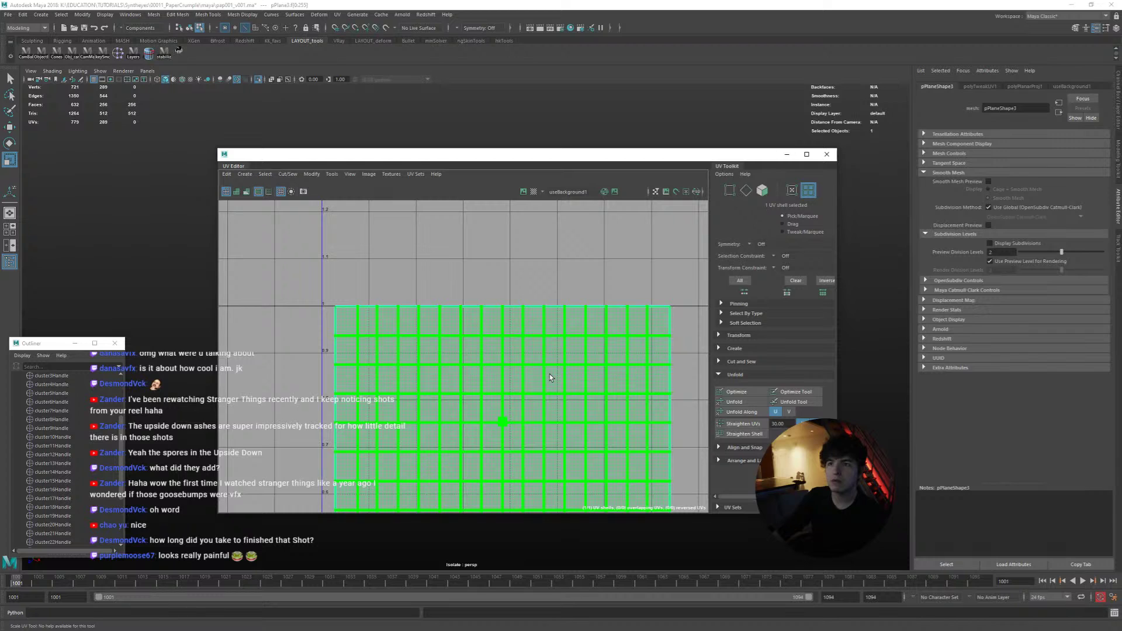
middle_click_drag(545, 485, 539, 264, "alt")
Step: Move the UV shell horizontally to the centre of the 0–1 tile and close the UV Editor
key("w")
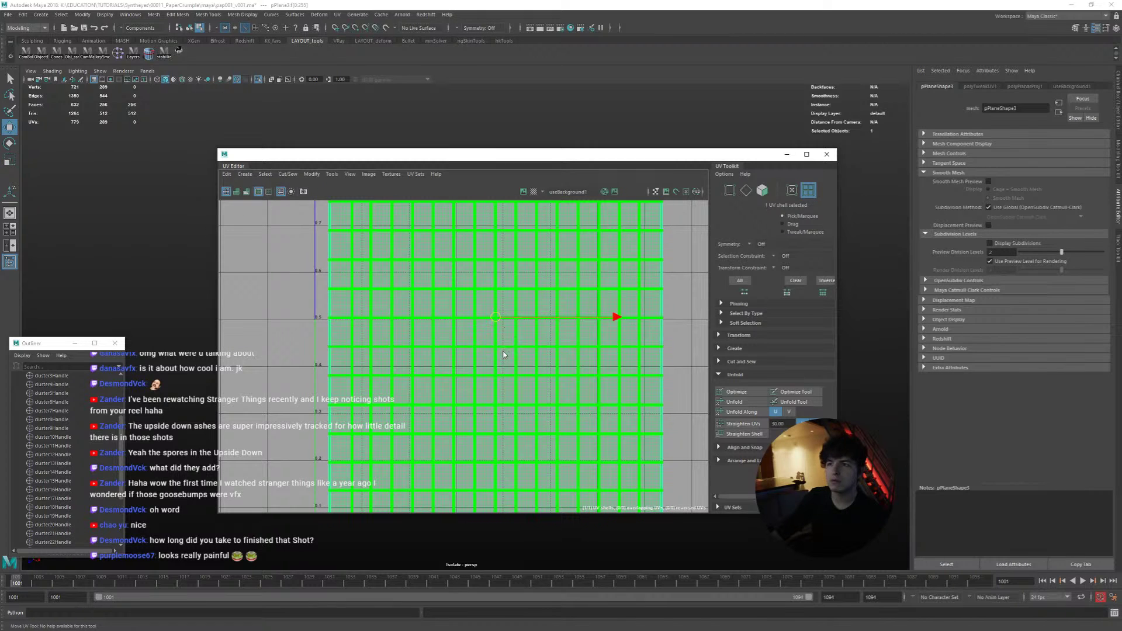
scroll(503, 363, "down", 4)
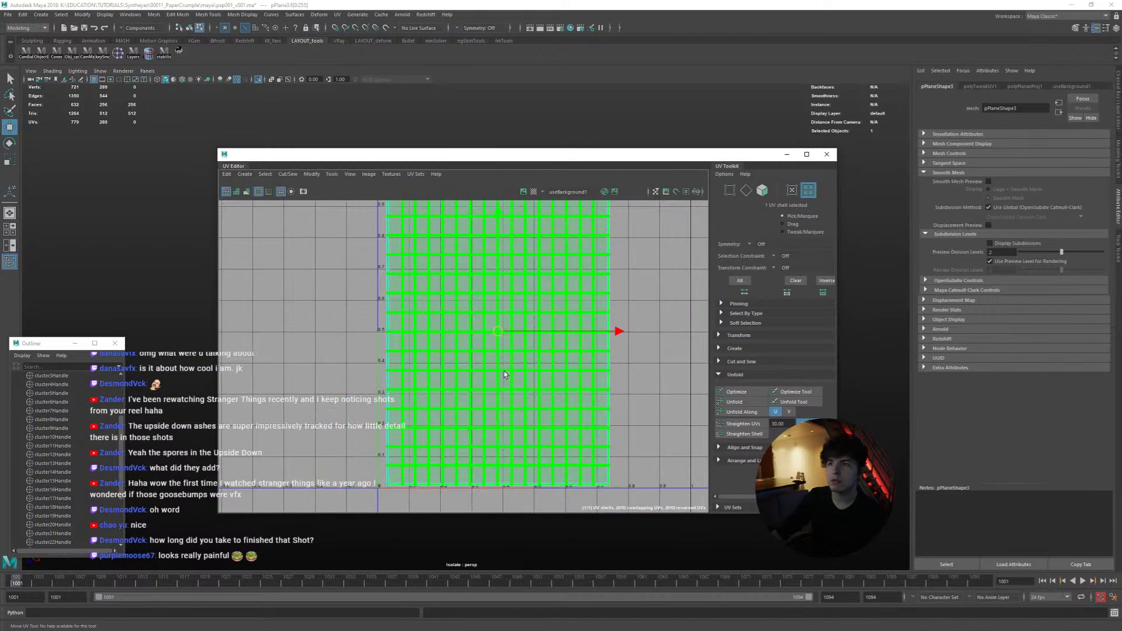
left_click_drag(541, 416, 567, 416)
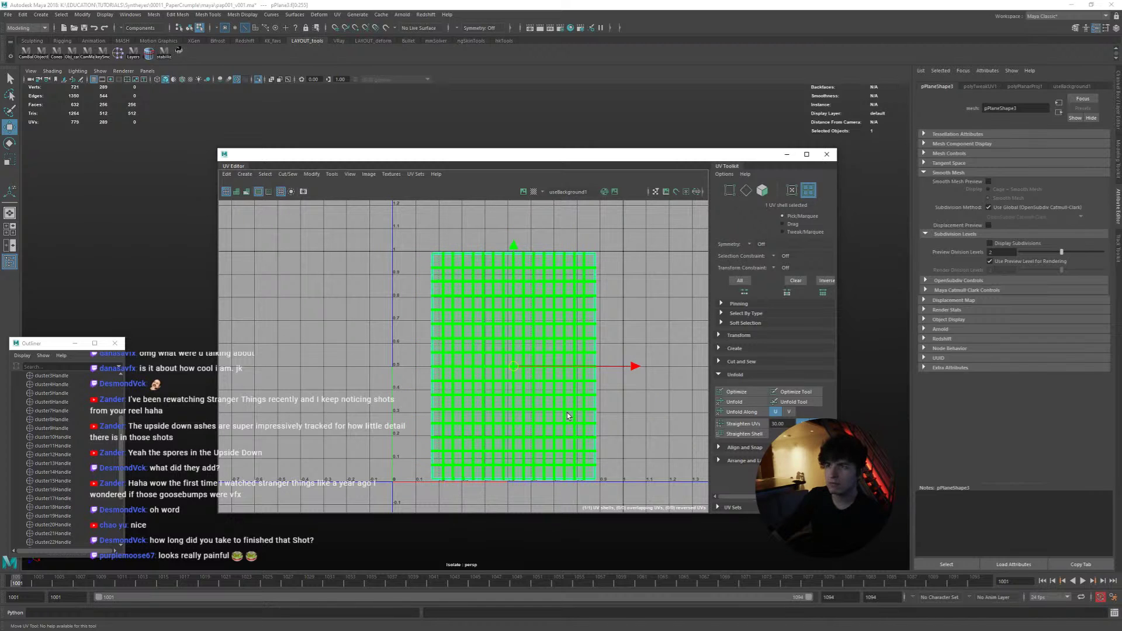
left_click_drag(567, 416, 562, 414)
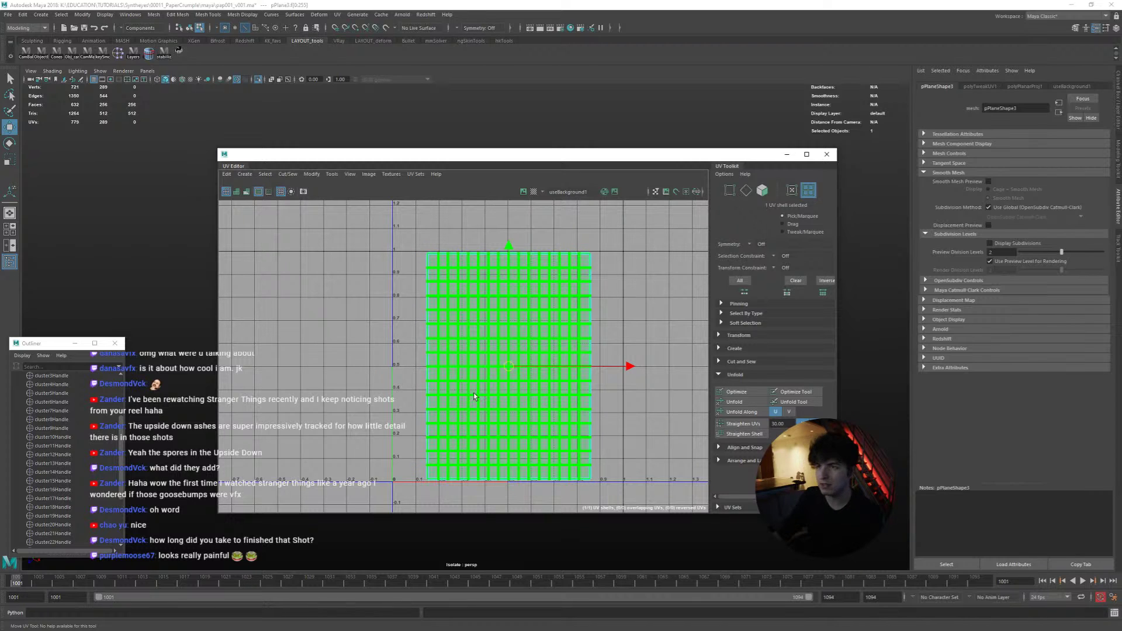
left_click(636, 324)
right_click_drag(543, 325, 513, 317)
left_click(826, 155)
Step: Return the duplicated page mesh to object mode and leave it selected
left_click_drag(469, 348, 450, 342, "alt")
right_click_drag(450, 341, 571, 250)
left_click(571, 250)
key("ctrl+z")
left_click_drag(498, 297, 471, 353, "alt")
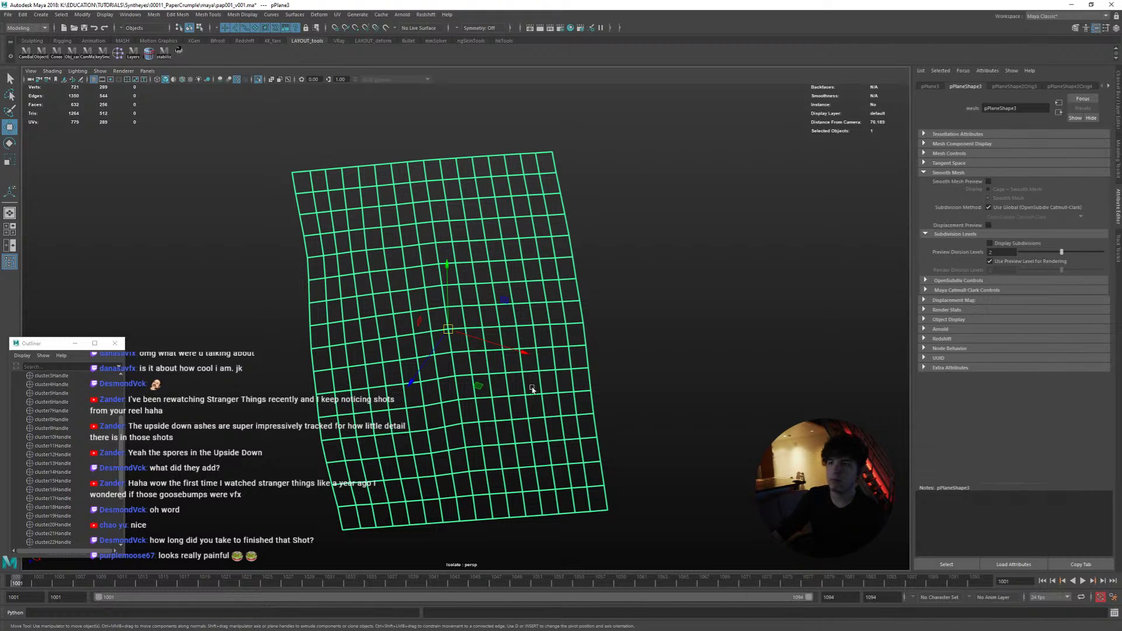
scroll(533, 392, "down", 3)
scroll(75, 460, "down", 3)
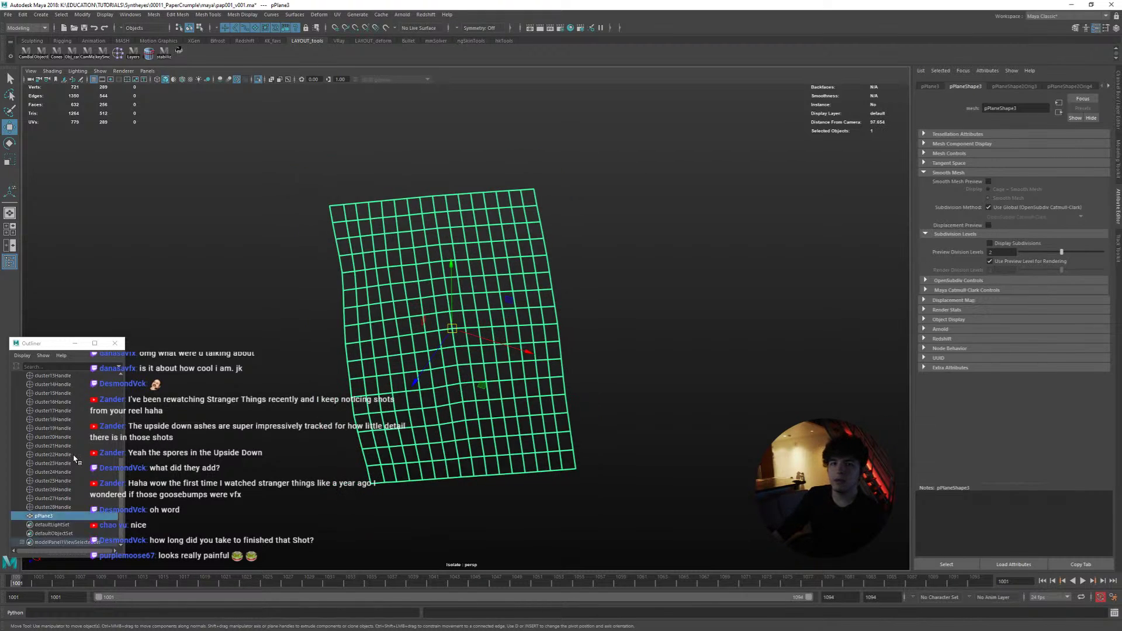
Step: Move the Outliner to a clear area of the viewport and select pPlane3 in it
double_click(62, 517)
key("Return")
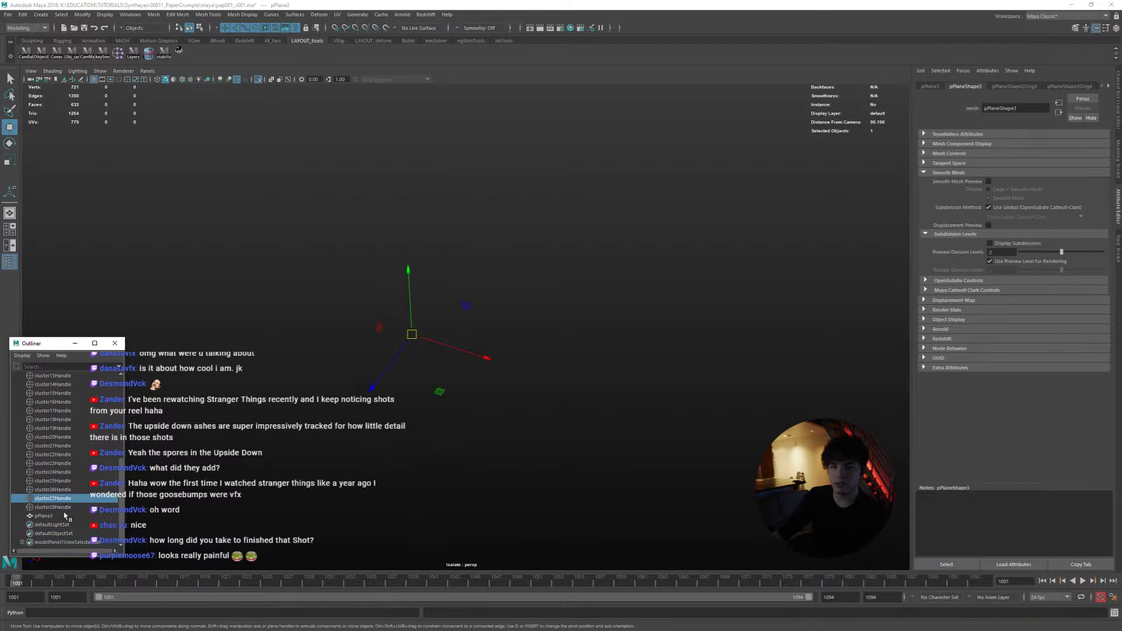
left_click_drag(60, 347, 140, 120)
left_click(129, 287)
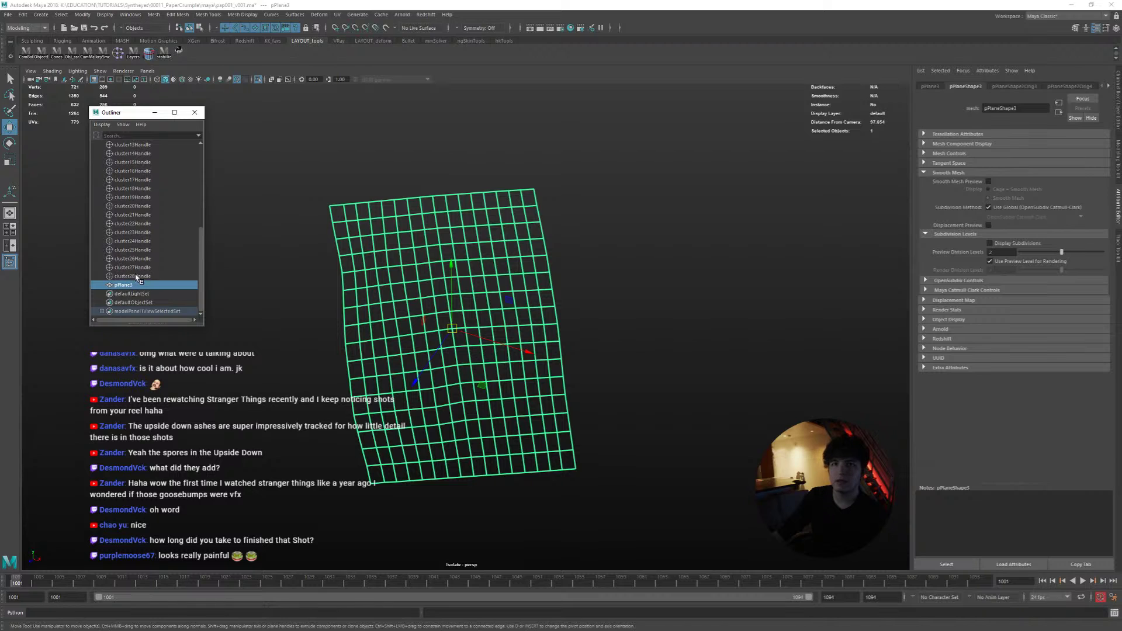
Step: Exit the isolated view to show the whole scene, and select and frame pPlane3
right_click_drag(388, 332, 418, 438, "alt")
left_click(420, 448)
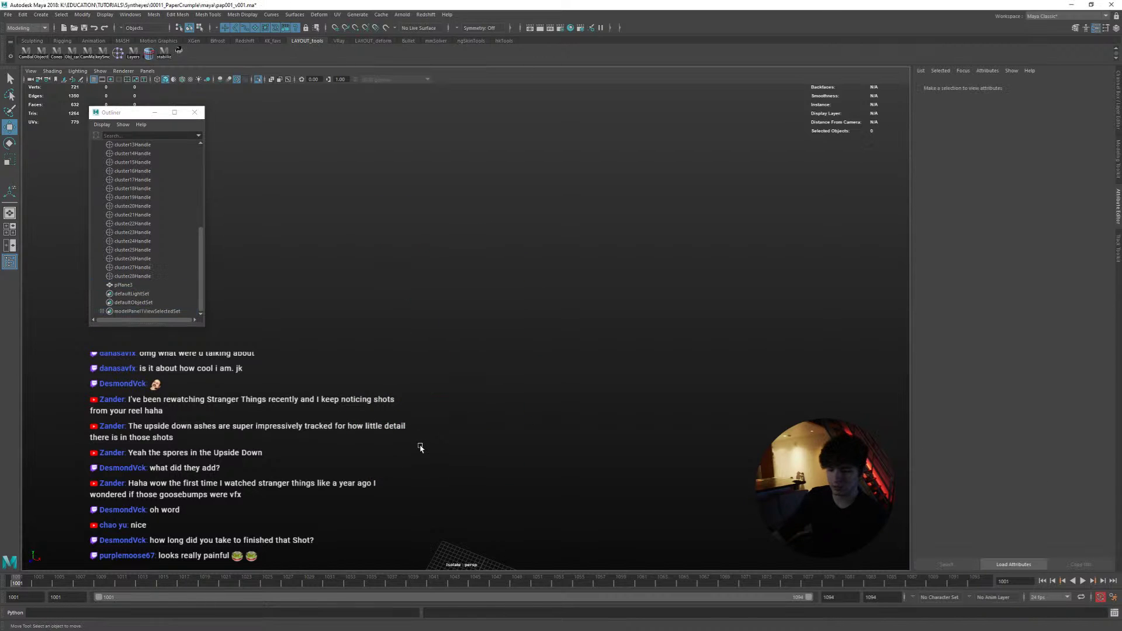
key("ctrl+1")
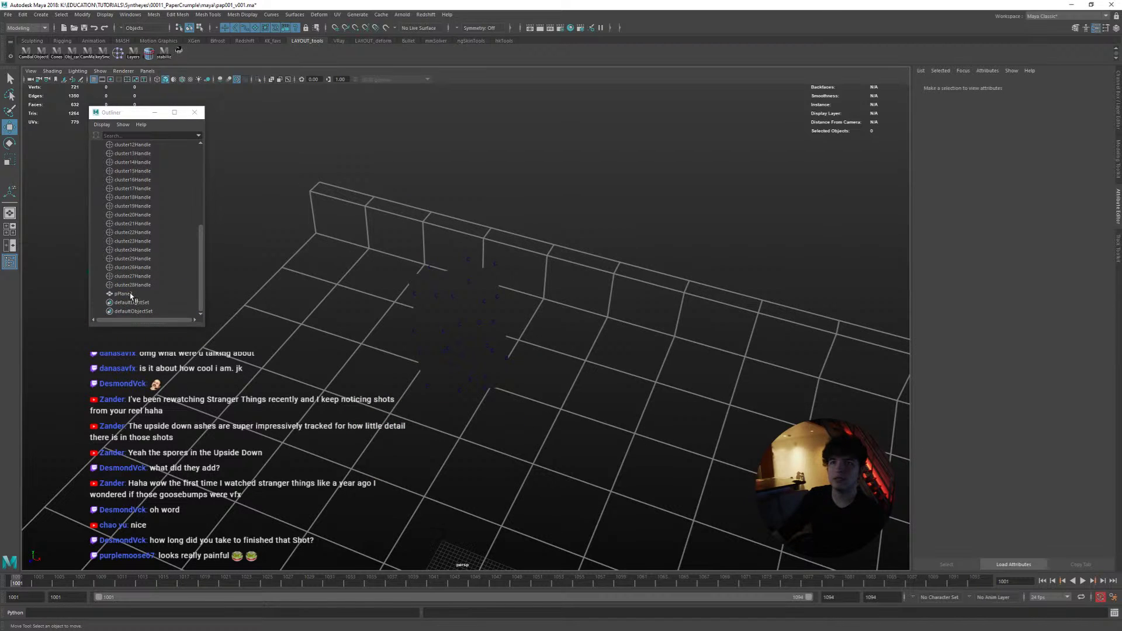
left_click(125, 293)
key("f")
scroll(162, 250, "up", 5)
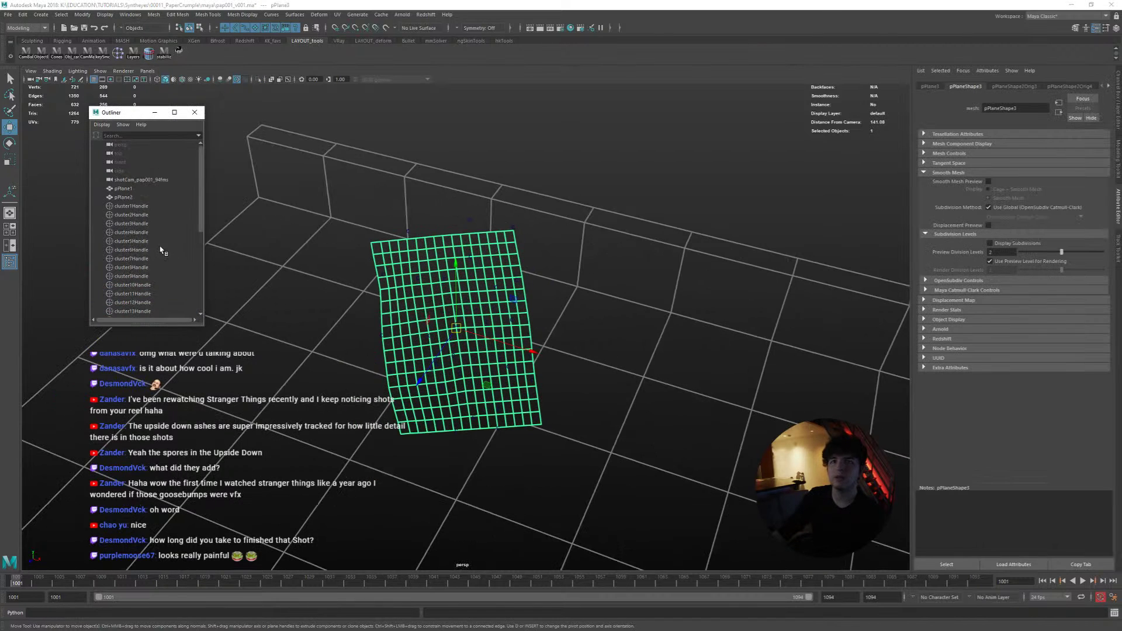
Step: Rename the ground mesh pPlane1 as floor
left_click(131, 198, "ctrl")
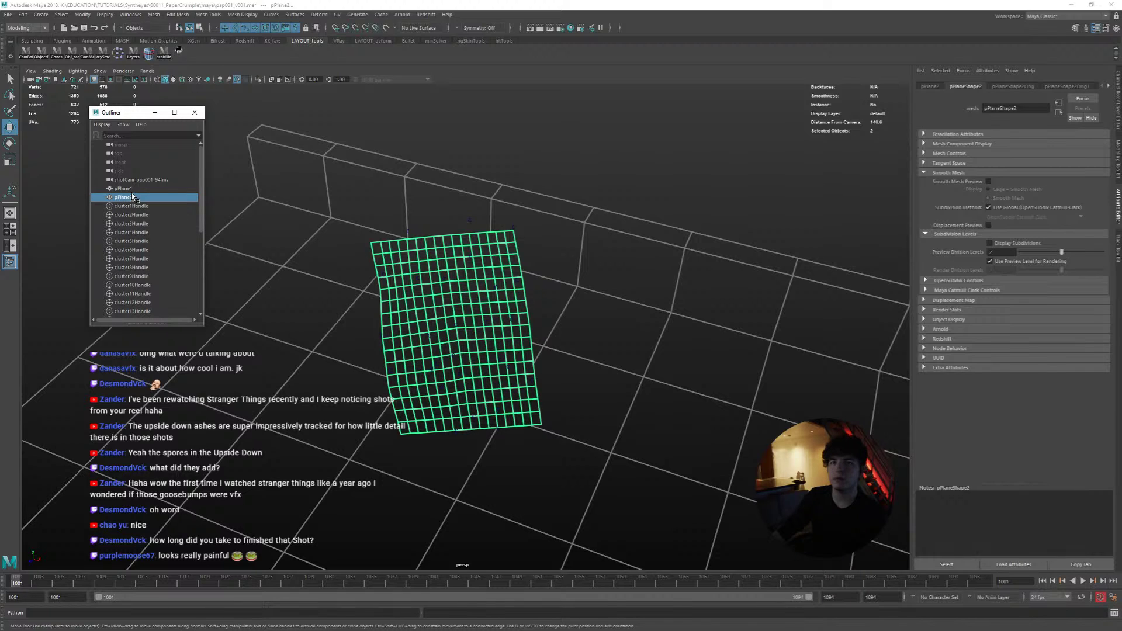
left_click(132, 189)
double_click(132, 189)
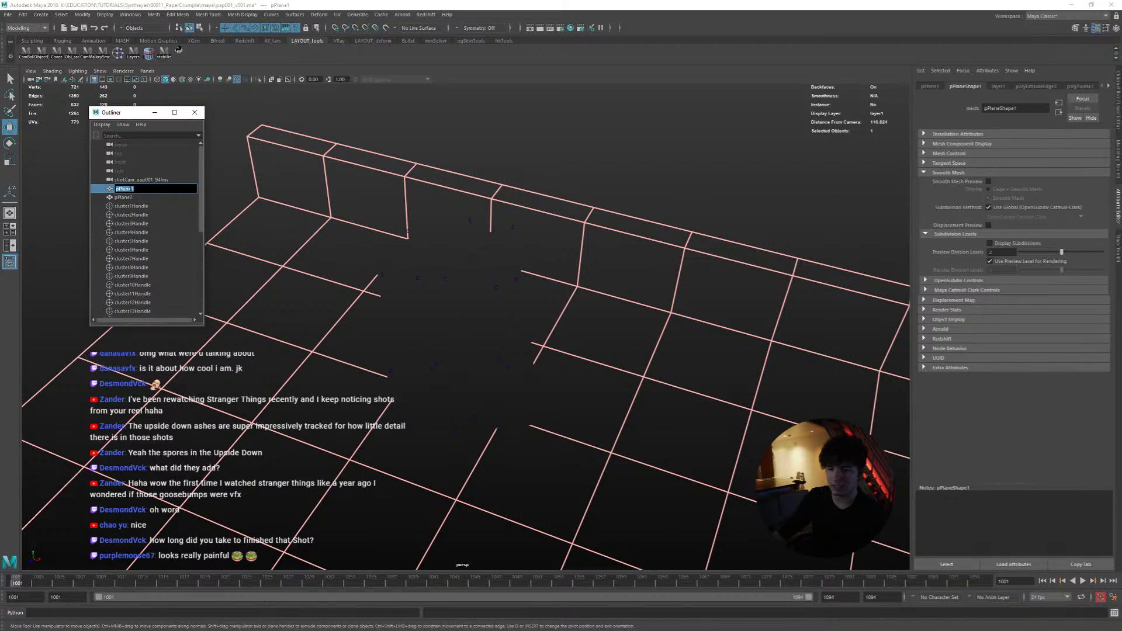
type("floor")
key("Return")
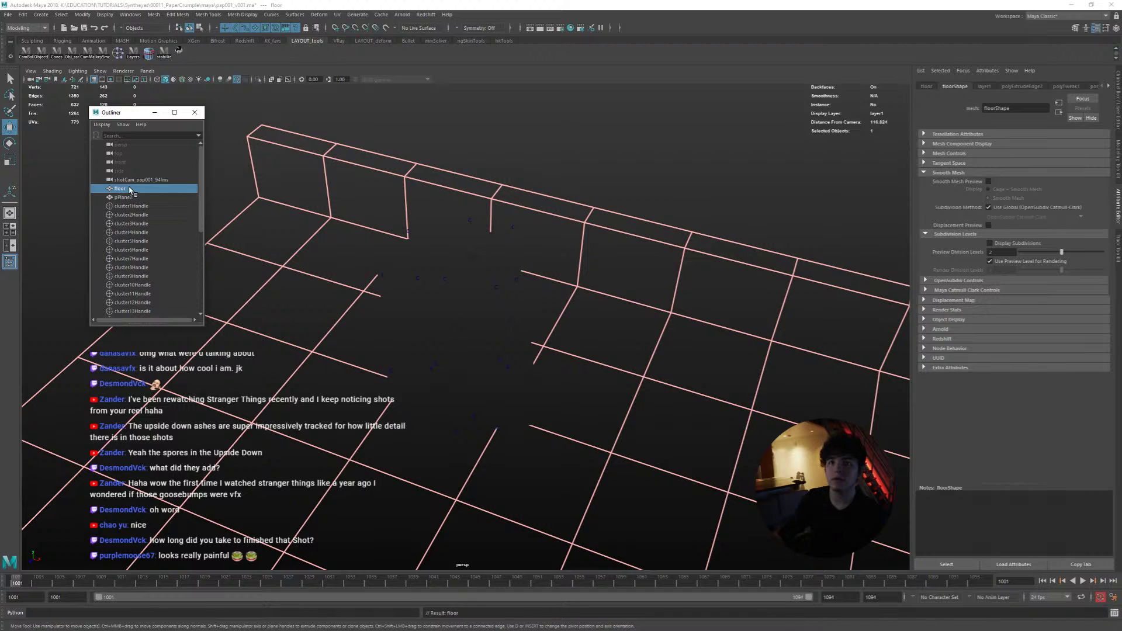
Step: Rename the matchmoved page mesh pPlane2 as mmPaper
left_click(125, 197)
double_click(125, 197)
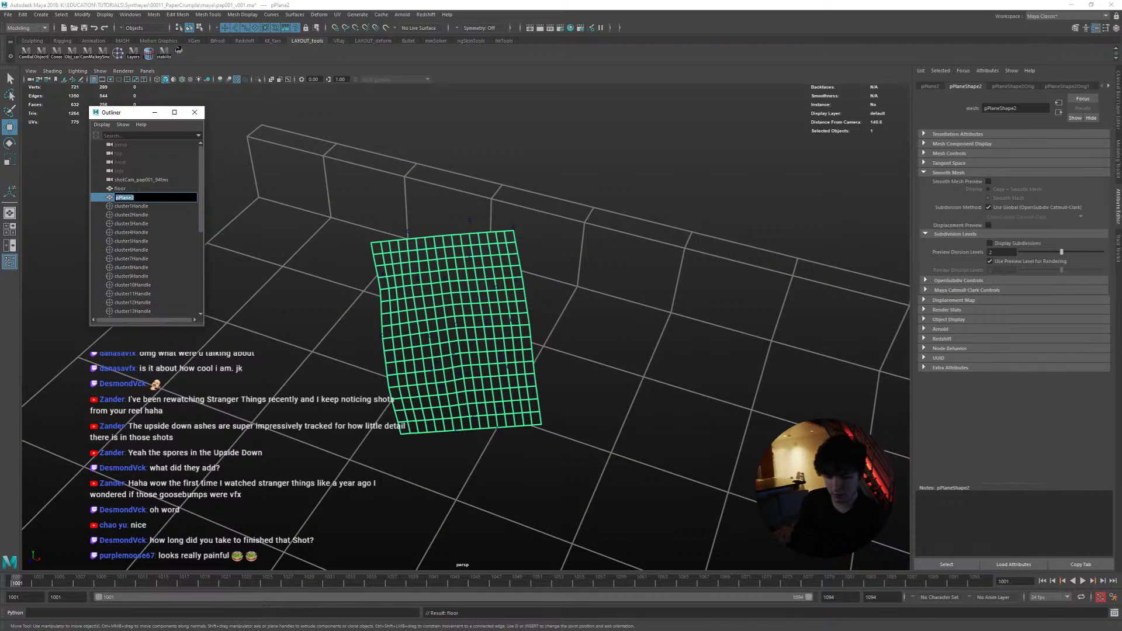
type("mmPaper")
key("Return")
Step: Rename the duplicated page mesh pPlane3 as Paper
scroll(116, 279, "down", 5)
double_click(136, 295)
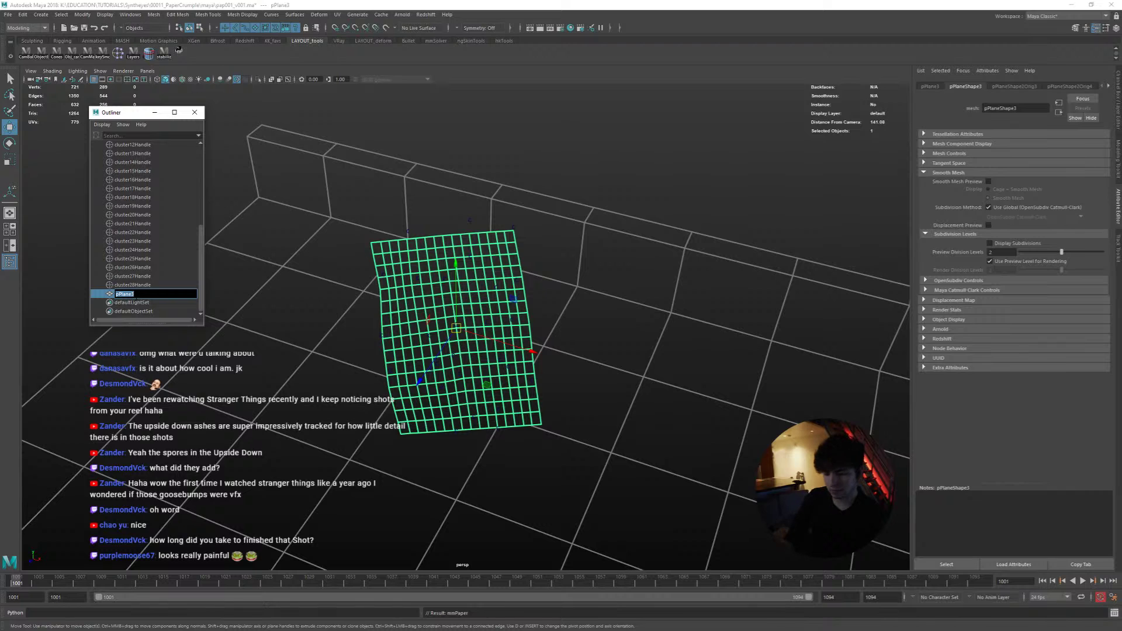
type("Paper")
key("Return")
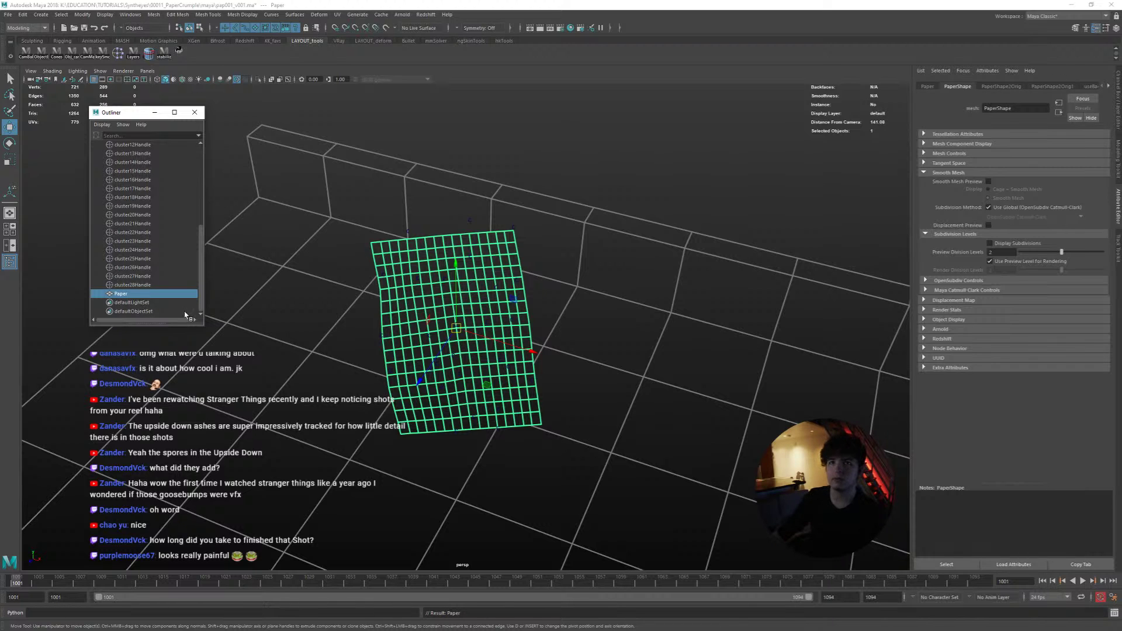
key("ctrl+h")
Step: Group all the cluster handles from cluster1Handle to cluster28Handle and name the group CLUST
left_click(133, 285)
scroll(144, 257, "up", 6)
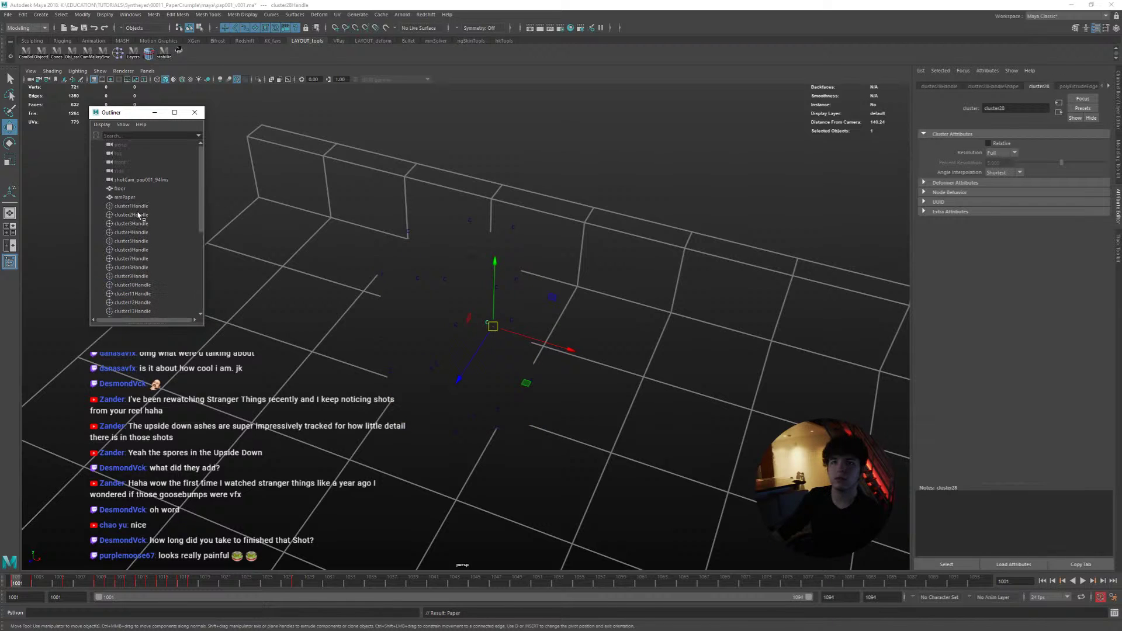
left_click(139, 209, "shift")
key("ctrl+g")
double_click(124, 215)
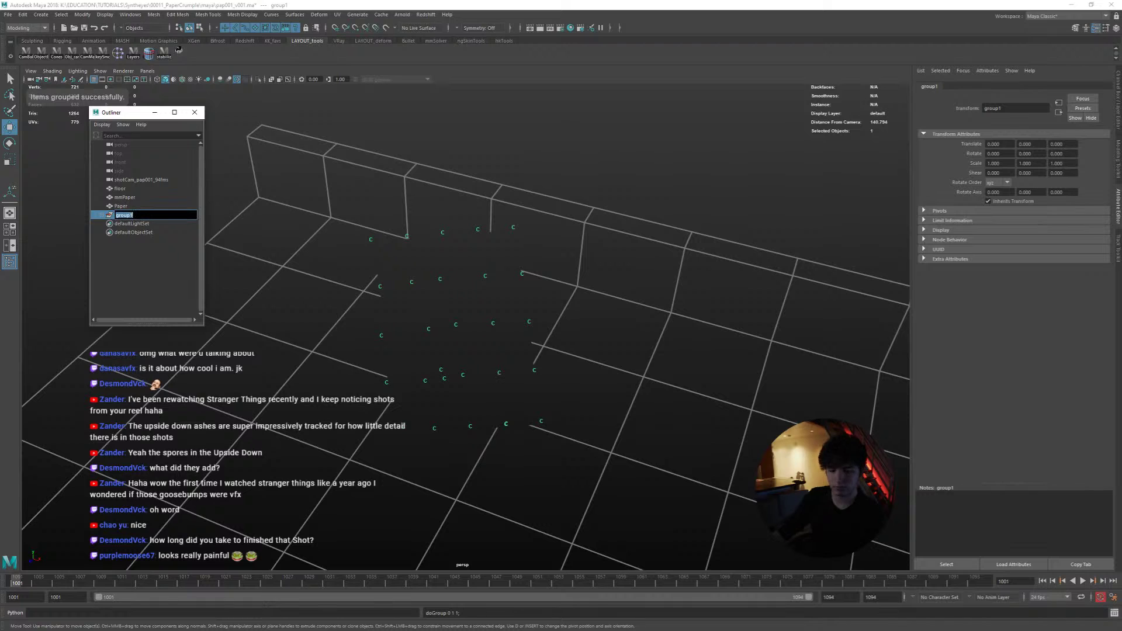
type("CLIUS")
key("BackSpace")
key("BackSpace")
key("BackSpace")
type("UST")
key("Return")
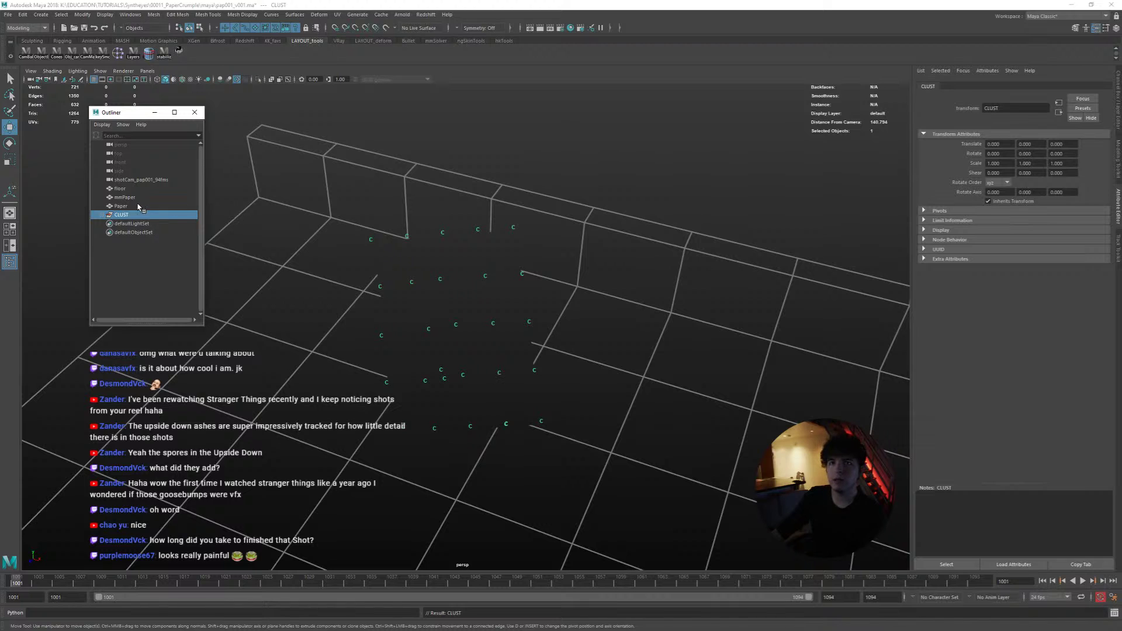
Step: Bind the Paper mesh to mmPaper with a Wrap deformer
left_click(138, 206)
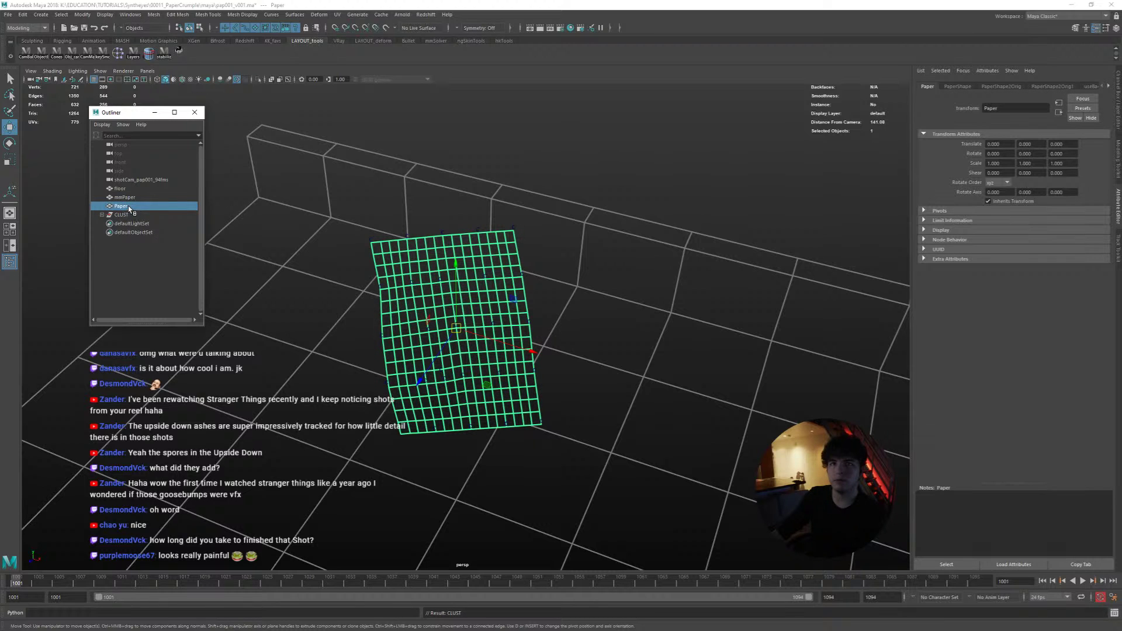
left_click(130, 198, "ctrl")
key("space")
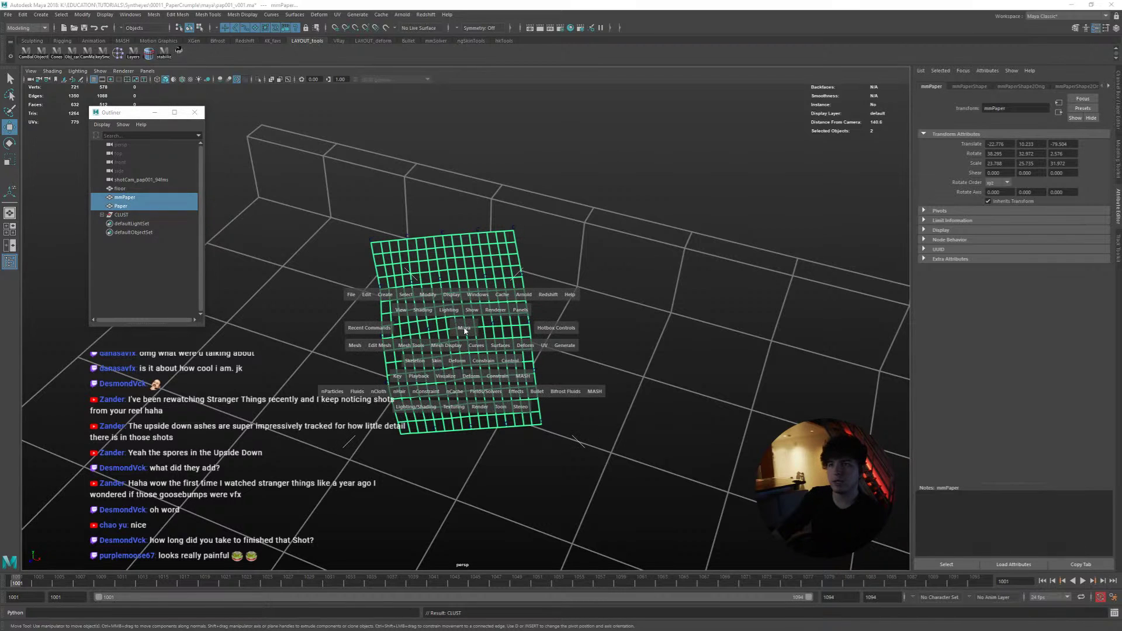
left_click(457, 360)
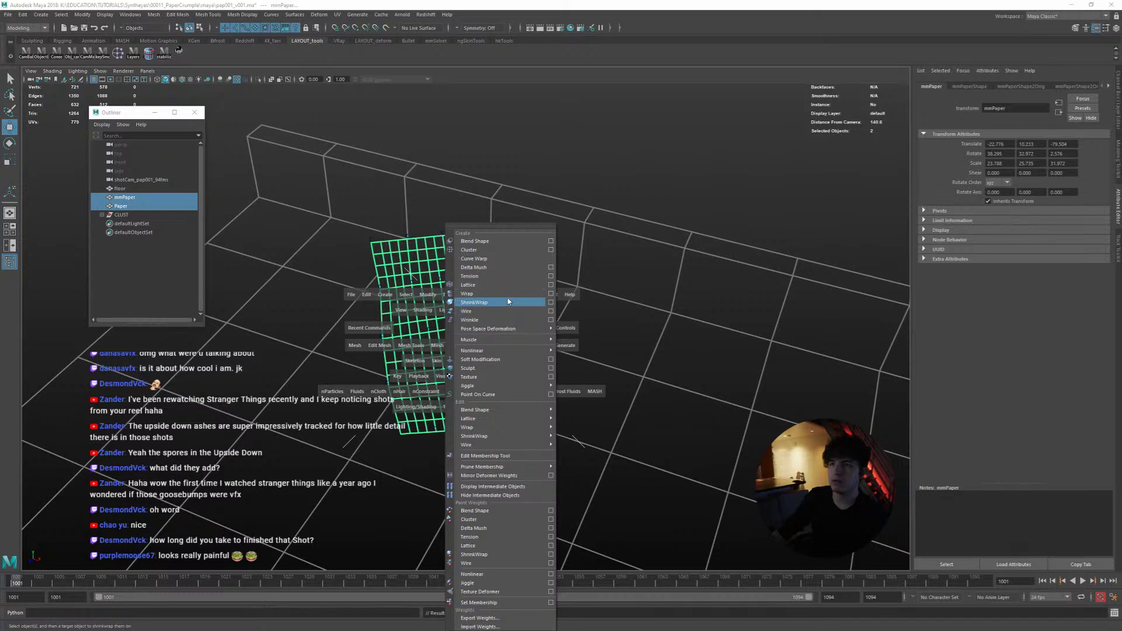
left_click(467, 293)
Step: Play the animation to check that Paper follows mmPaper, and return to frame 1001 with Paper selected
key("alt+v")
key("Escape")
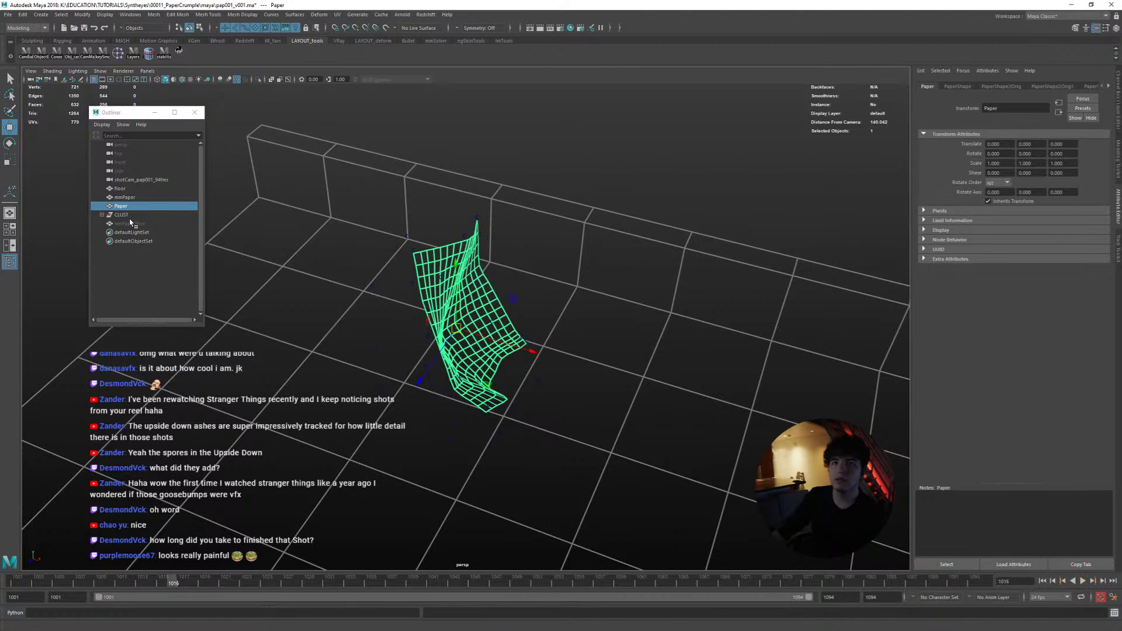
left_click(136, 200)
left_click(135, 206)
key("alt+v")
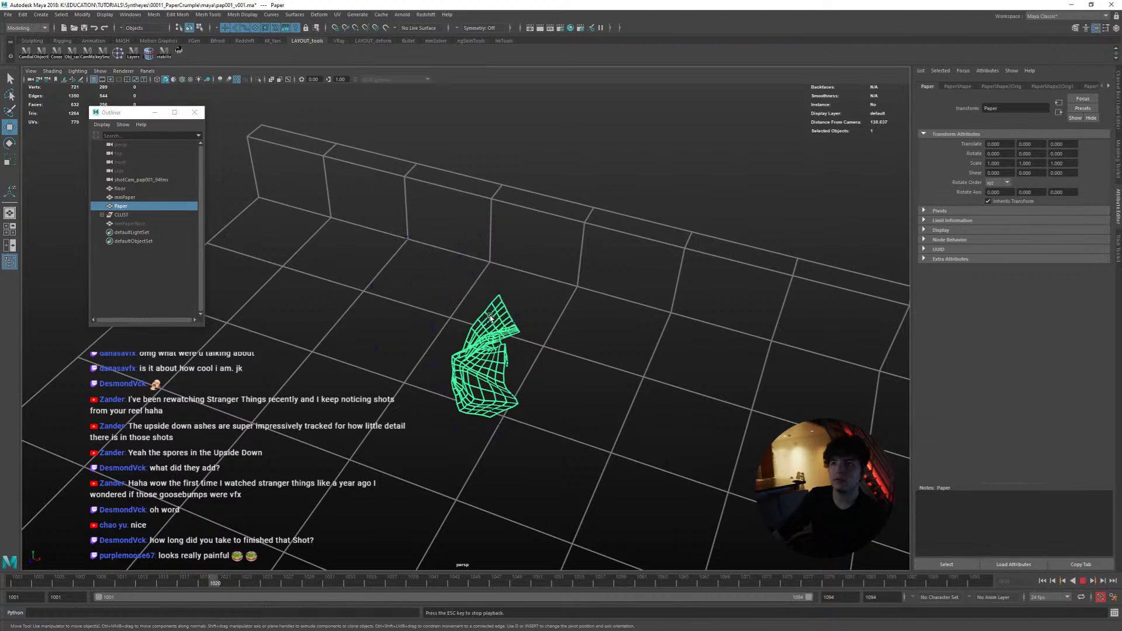
left_click_drag(349, 582, 16, 581)
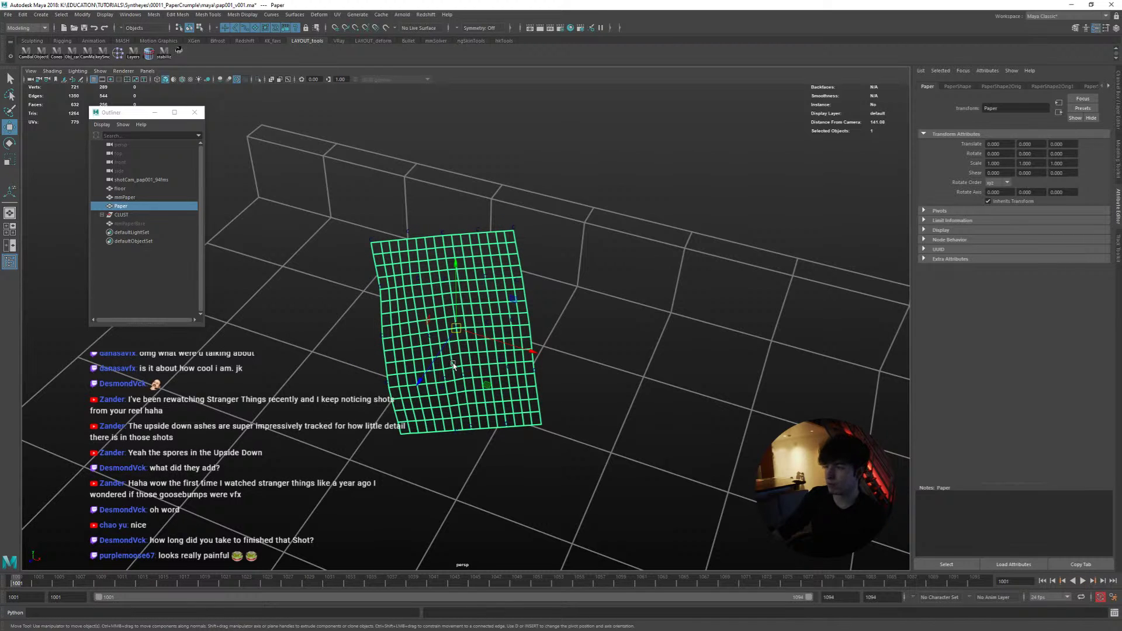
Step: Bake the simulation of the Paper mesh with control points included, over the time slider range, sampled by 1
mouse_move(477, 345)
left_mouse_down("alt")
mouse_move(451, 339)
mouse_move(468, 333)
left_mouse_up("alt")
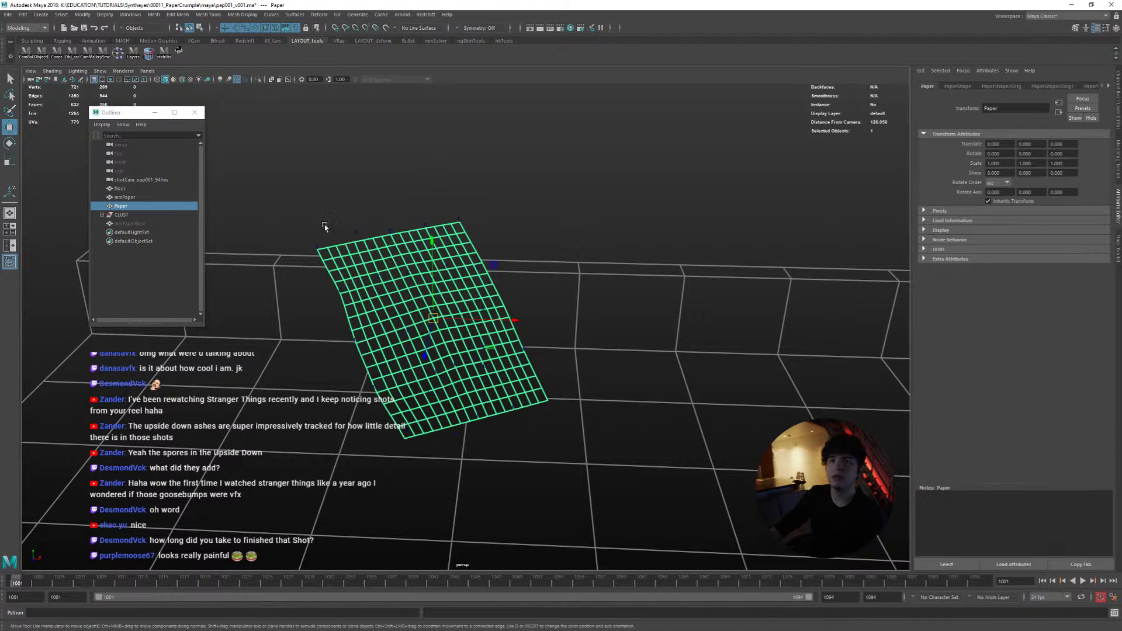
key("space")
left_click_drag(328, 223, 502, 363)
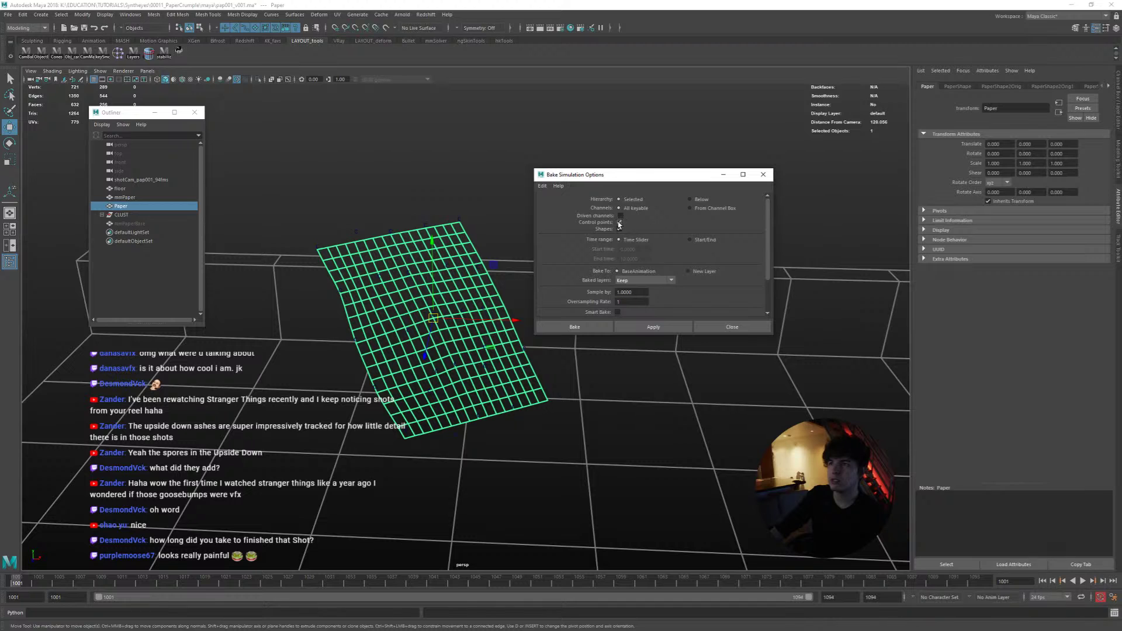
left_click(584, 326)
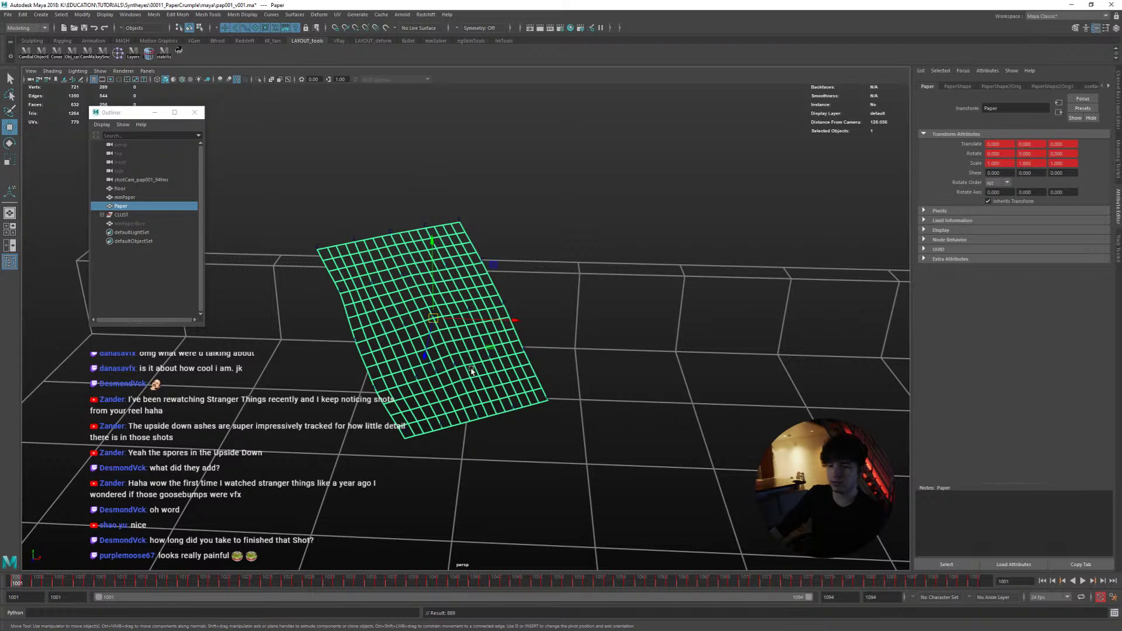
Step: Deselect everything, save the scene, and save it again as the new version pap001_v002.ma
left_click(326, 219)
key("ctrl+s")
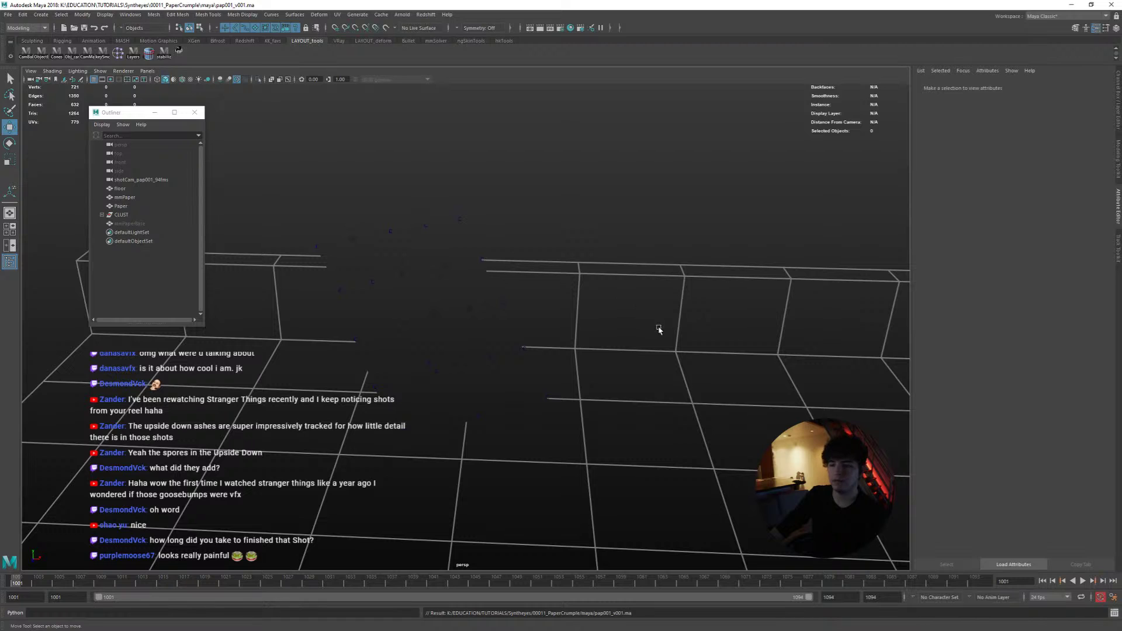
key("q")
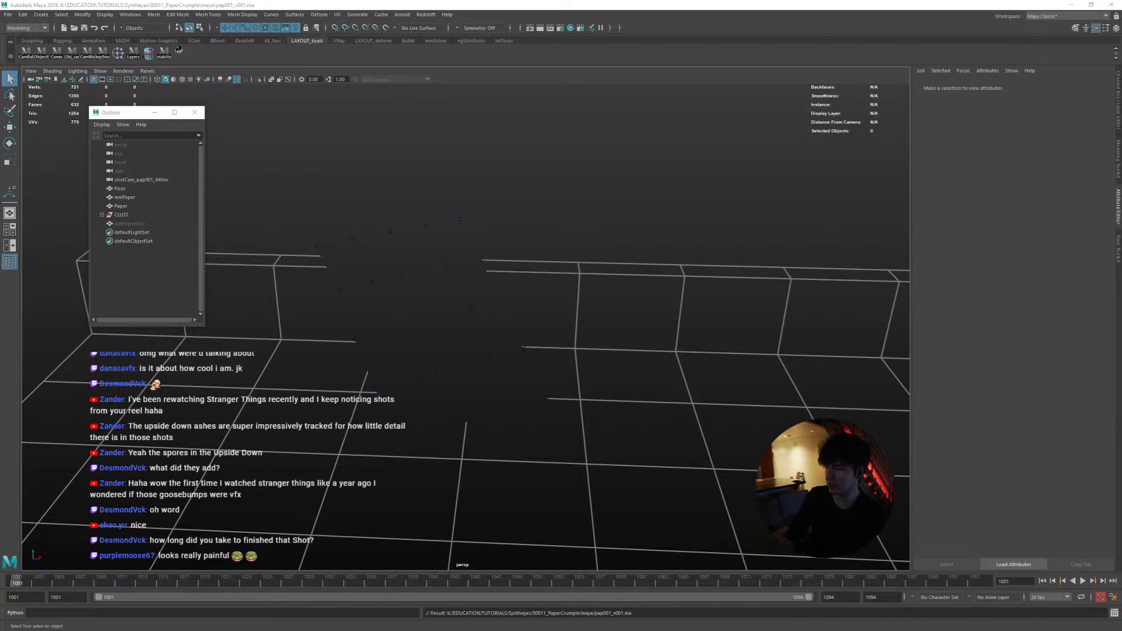
key("ctrl+alt+s")
key("w")
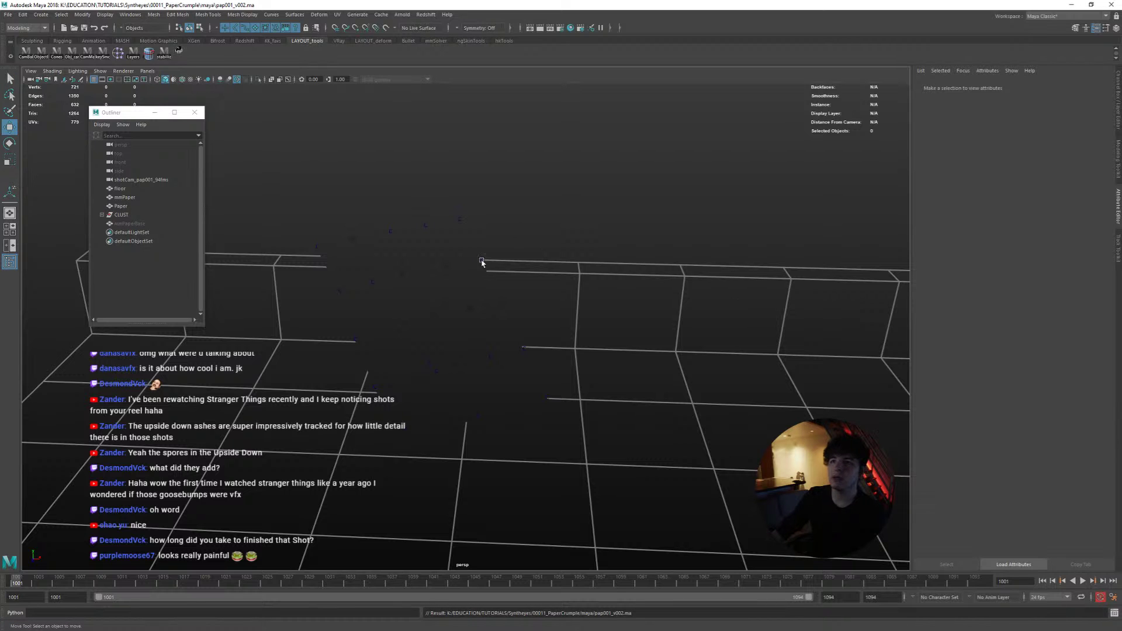
Step: Delete mmPaper, the CLUST group and mmPaperBase from the scene
left_click(431, 234)
left_click(130, 206)
left_click(134, 197)
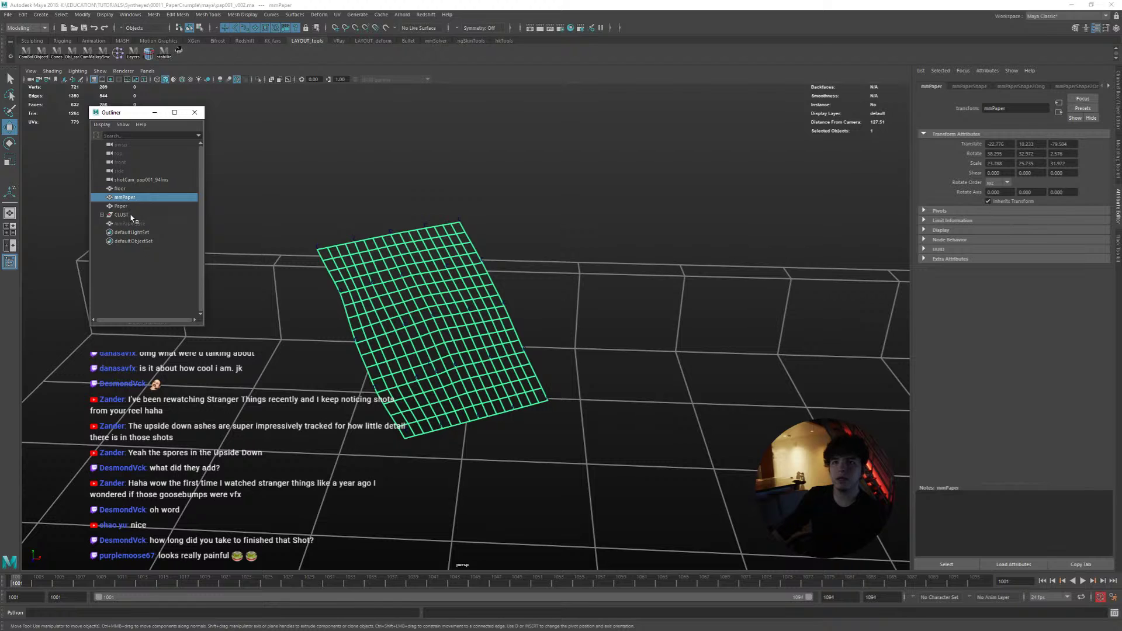
left_click_drag(132, 217, 138, 224, "ctrl")
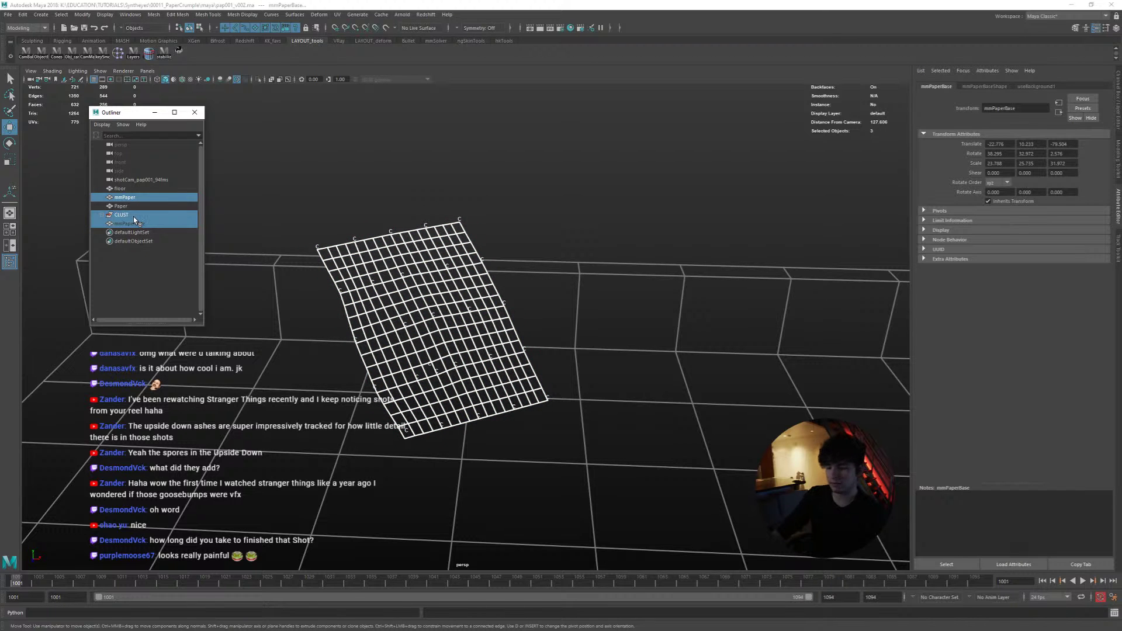
key("Delete")
Step: Select the baked Paper mesh, play its animation to check it, and return to frame 1001
left_click(444, 342)
key("alt+v")
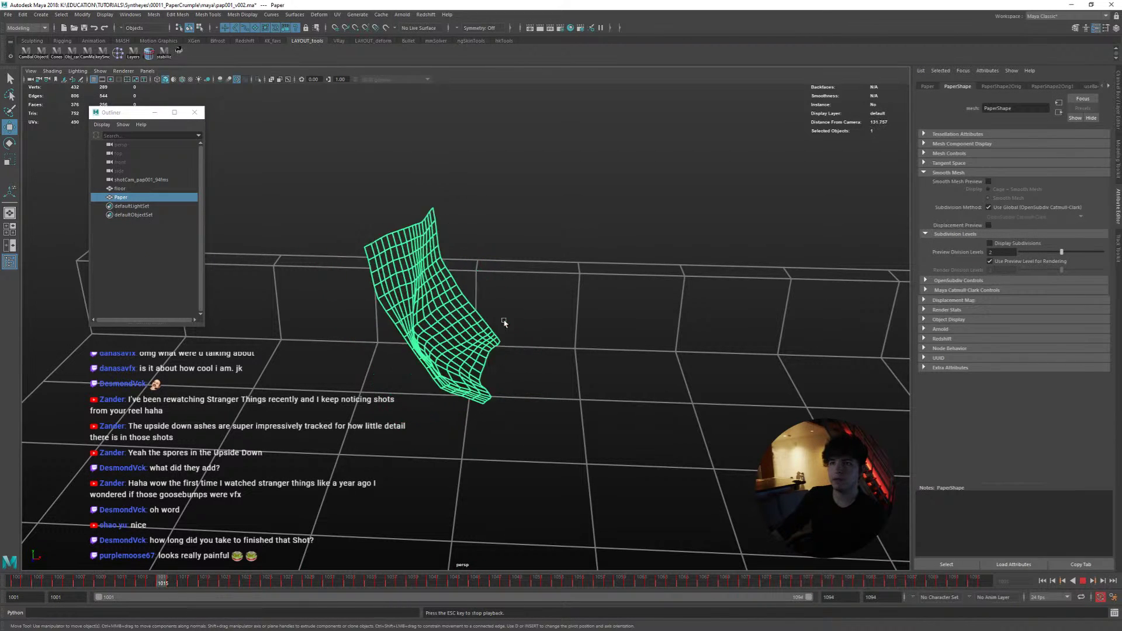
key("alt+v")
left_click_drag(272, 585, 14, 583)
Step: Examine the baked animation curves of a block of Paper's vertices in the Graph Editor, and return to object mode
right_click_drag(401, 315, 355, 313)
left_click_drag(328, 211, 482, 365)
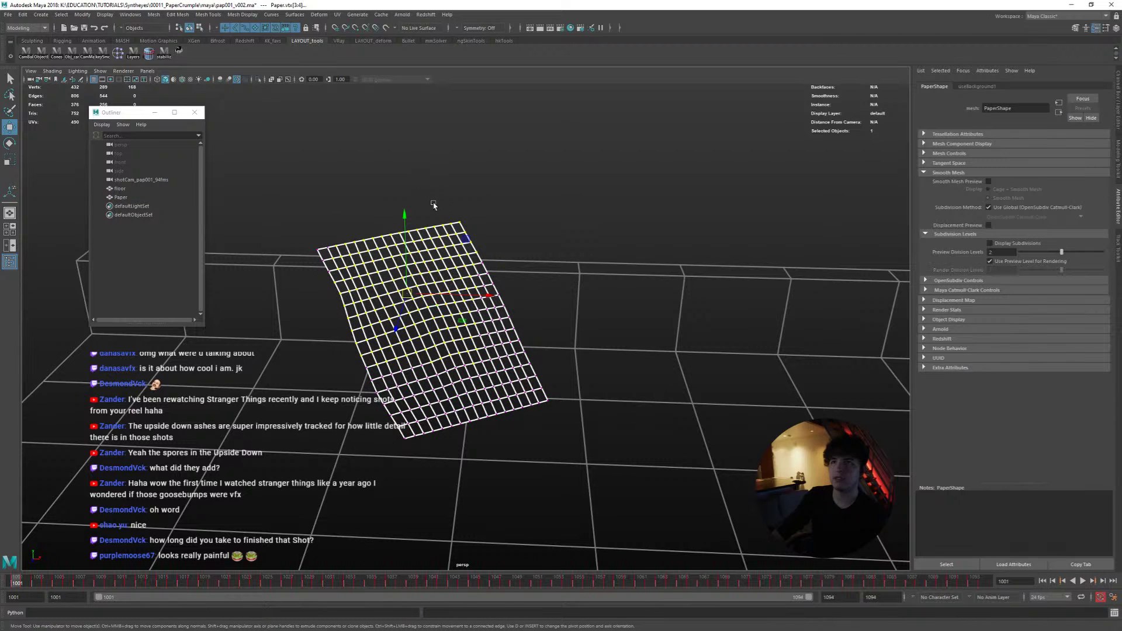
key("alt+g")
scroll(803, 391, "up", 5)
middle_click_drag(802, 391, 963, 367, "alt")
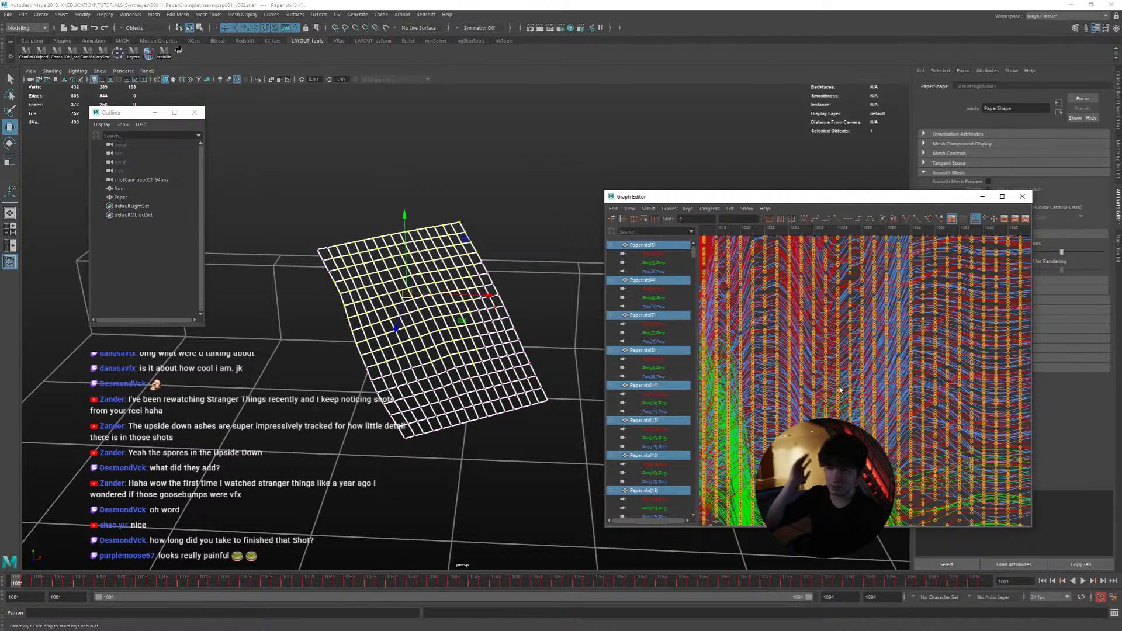
right_click_drag(478, 345, 474, 358)
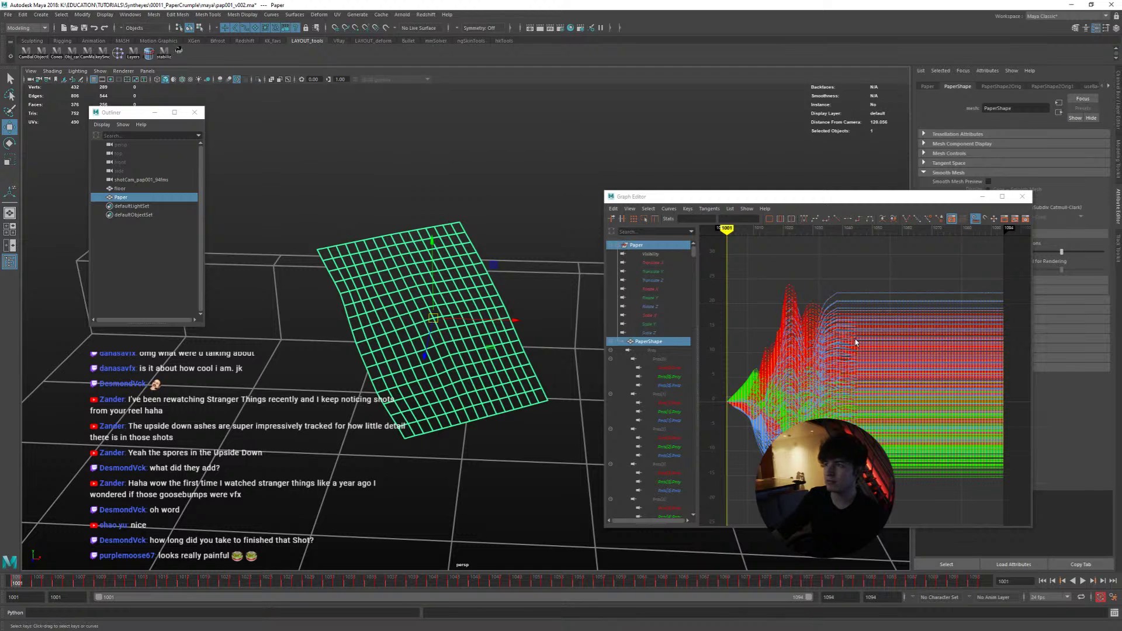
left_click(1022, 197)
Step: Play the baked crumple in the perspective view and return to the first frame
left_click_drag(490, 362, 514, 333, "alt")
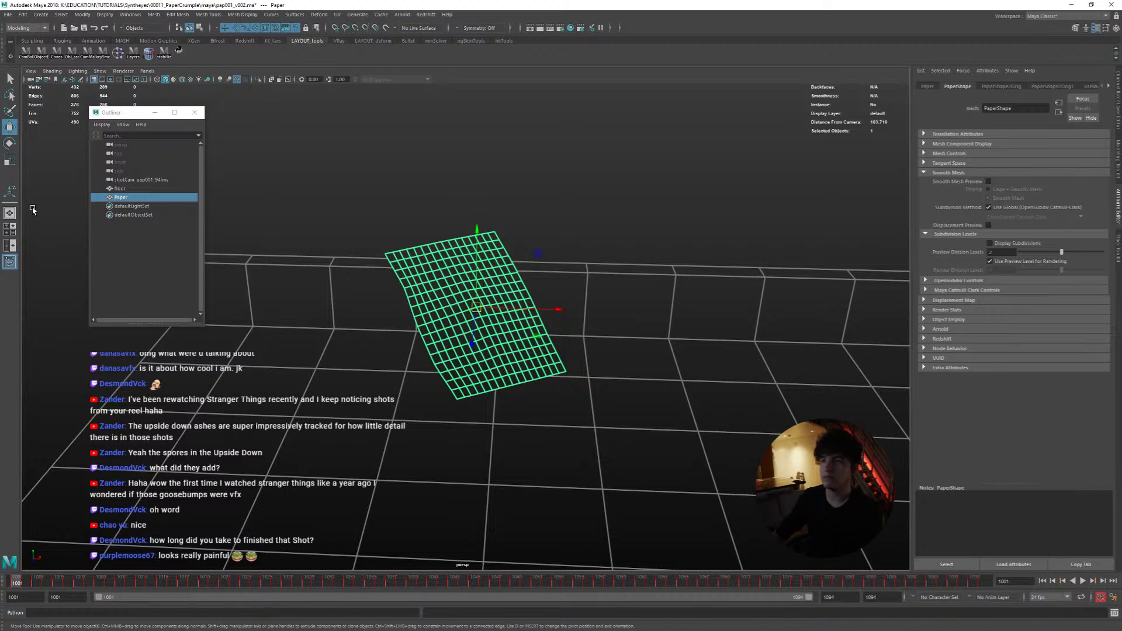
left_click_drag(301, 226, 444, 408, "alt")
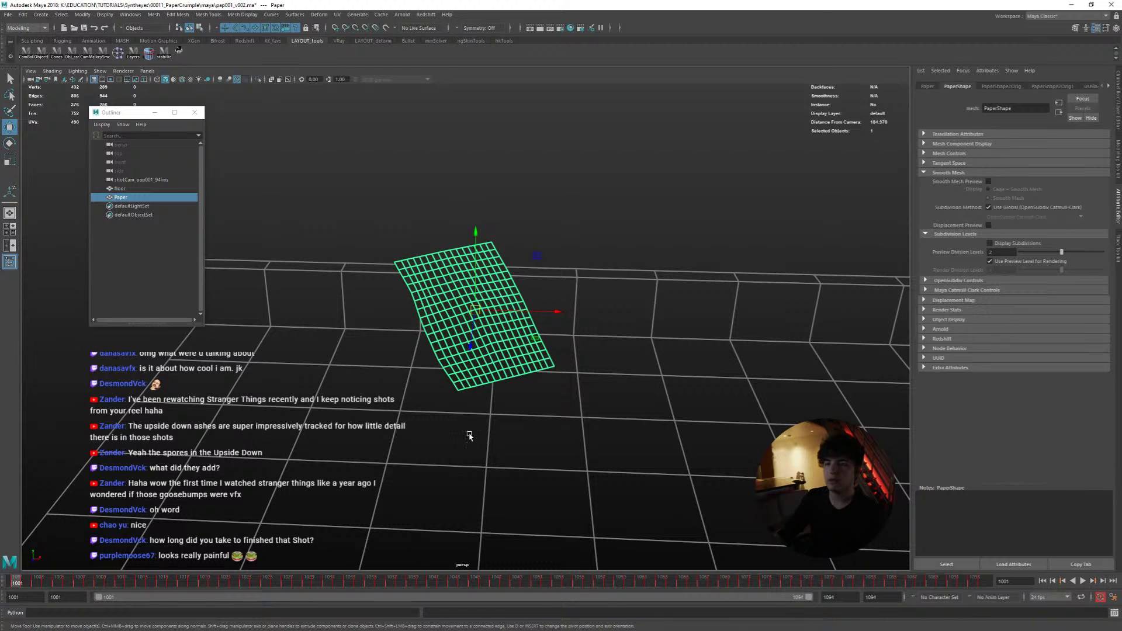
key("alt+v")
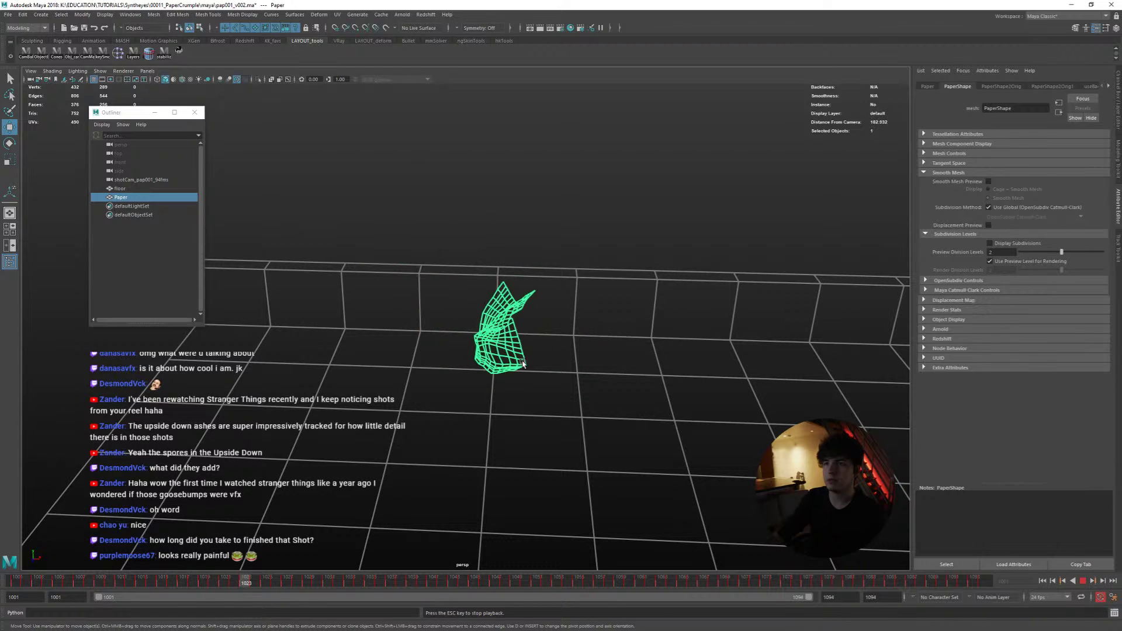
key("Escape")
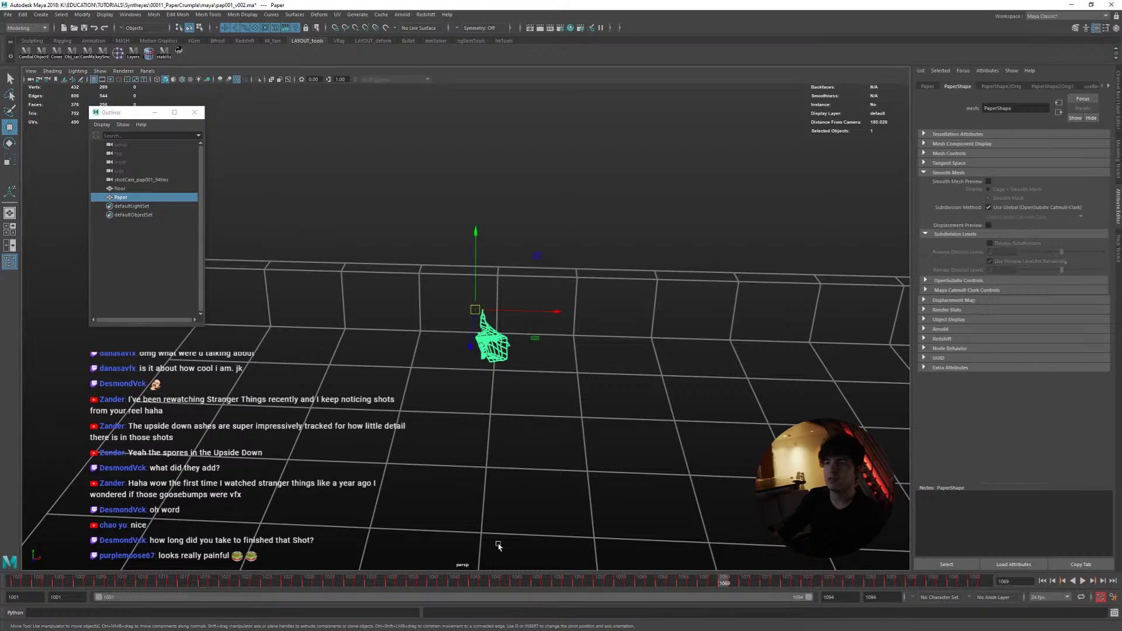
key("alt+shift+v")
key("alt+shift+v")
Step: Play the baked Paper mesh over the footage through the shot camera and go back to the first frame
key("space")
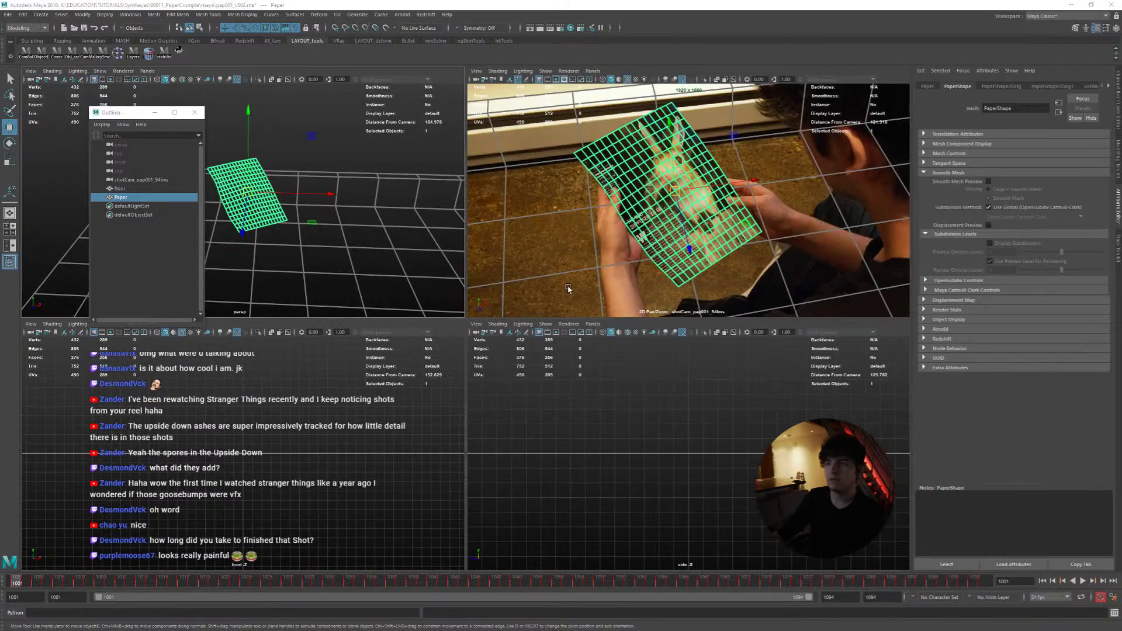
key("space")
key("alt+v")
key("Escape")
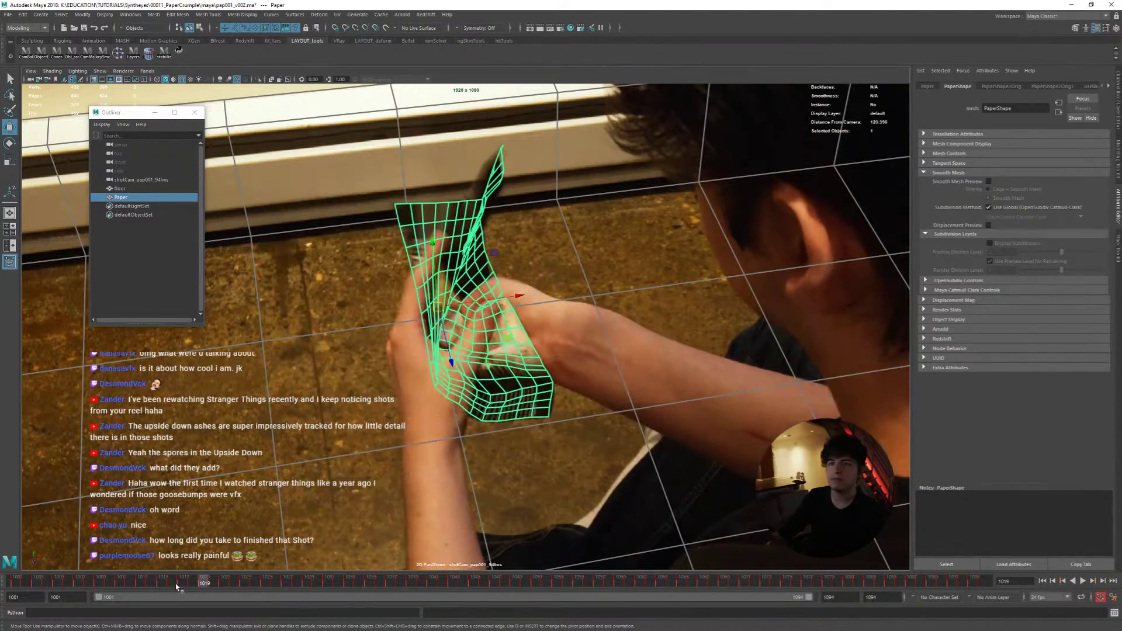
key("alt+shift+v")
Step: Smooth the Paper mesh with linearly added divisions at 1 division level
right_click(449, 409, "shift")
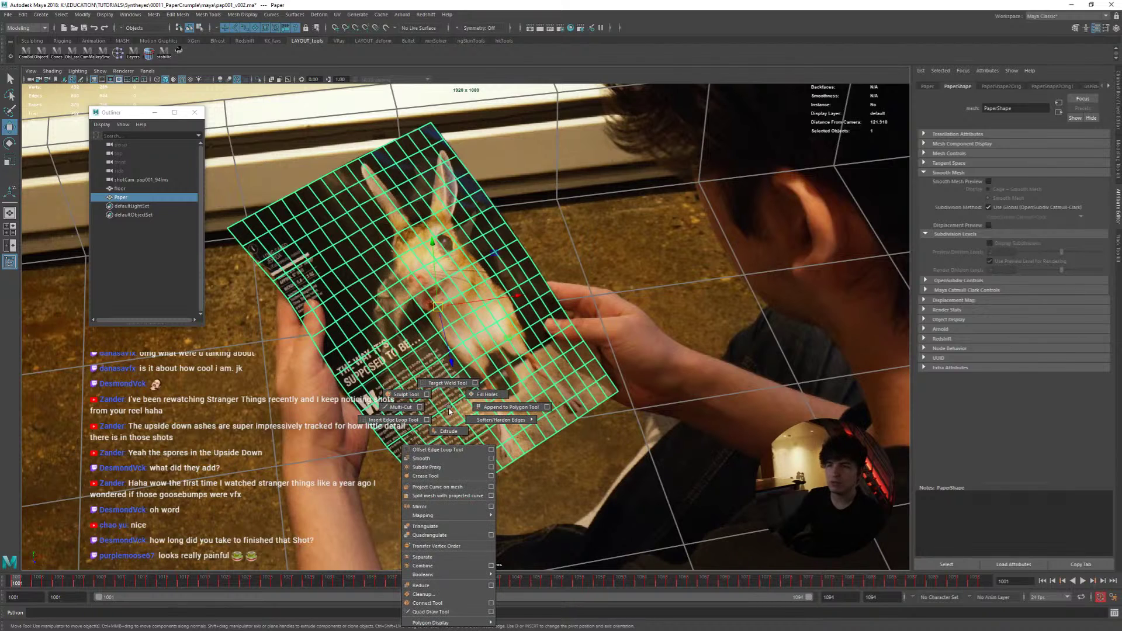
left_click(490, 458)
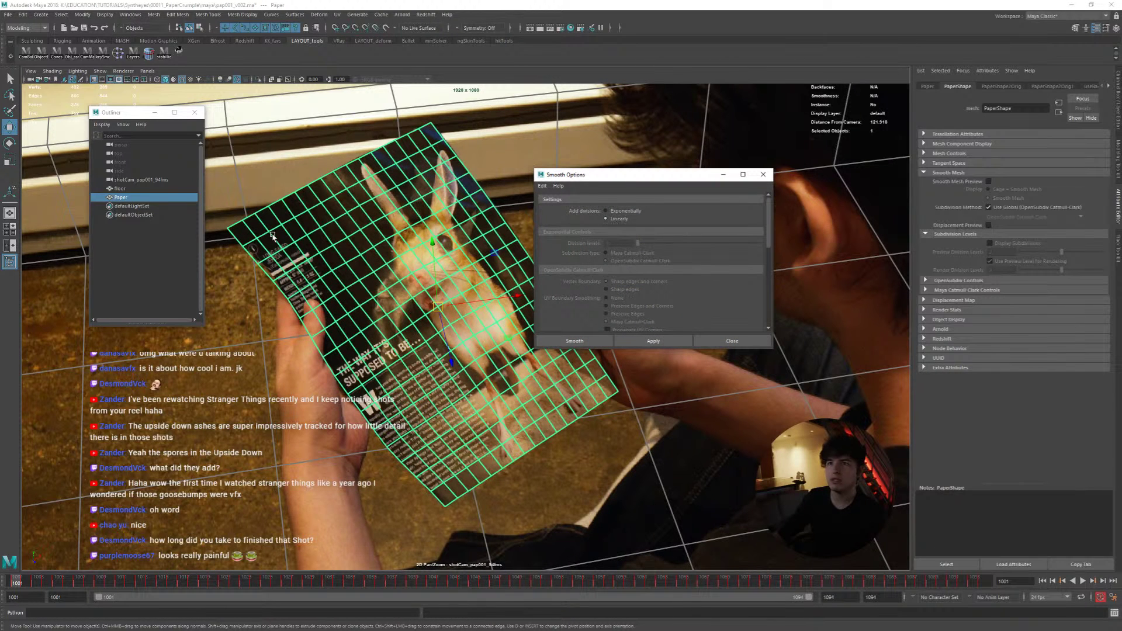
left_click(574, 340)
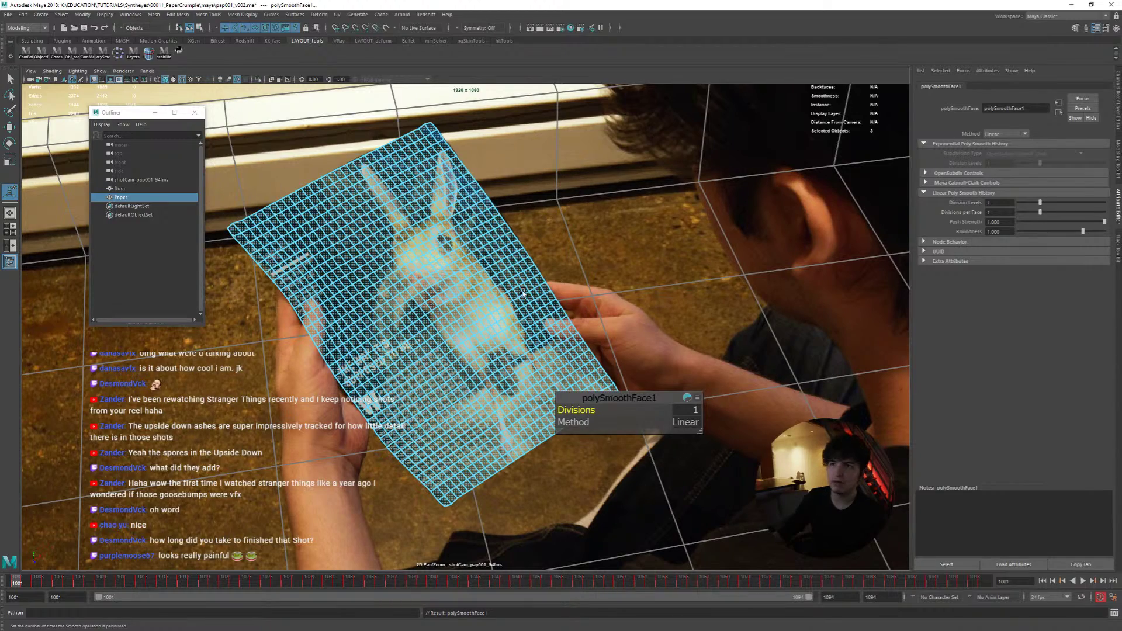
Step: Play and scrub the crumple animation to examine the smoothed Paper mesh against the footage
left_click(496, 304)
key("alt+v")
key("alt+v")
left_click(442, 379)
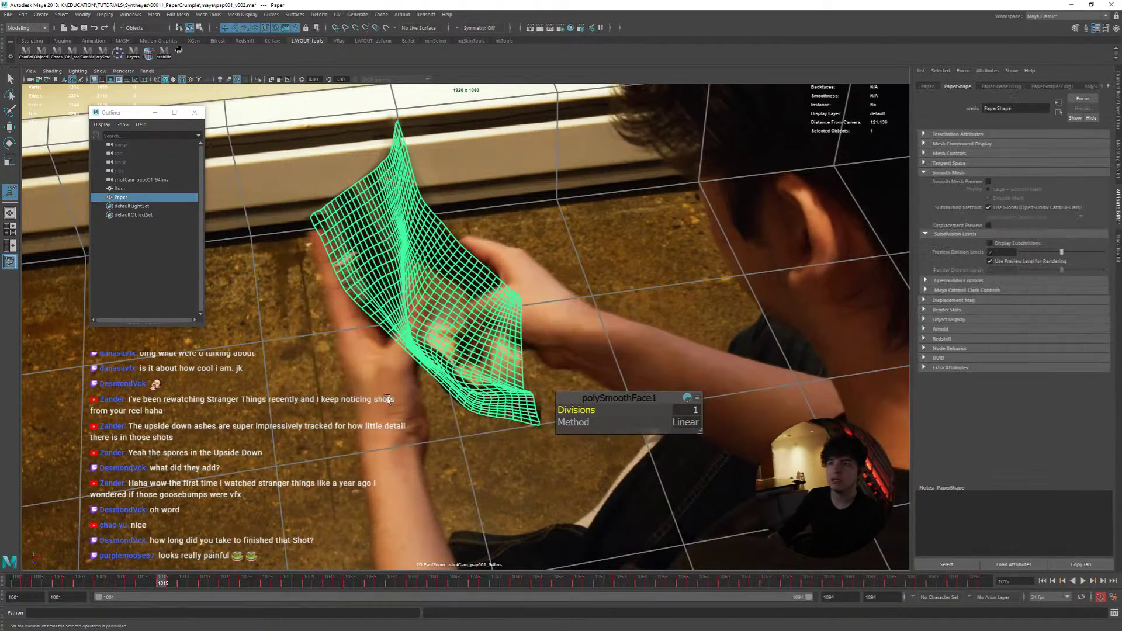
key("alt+v")
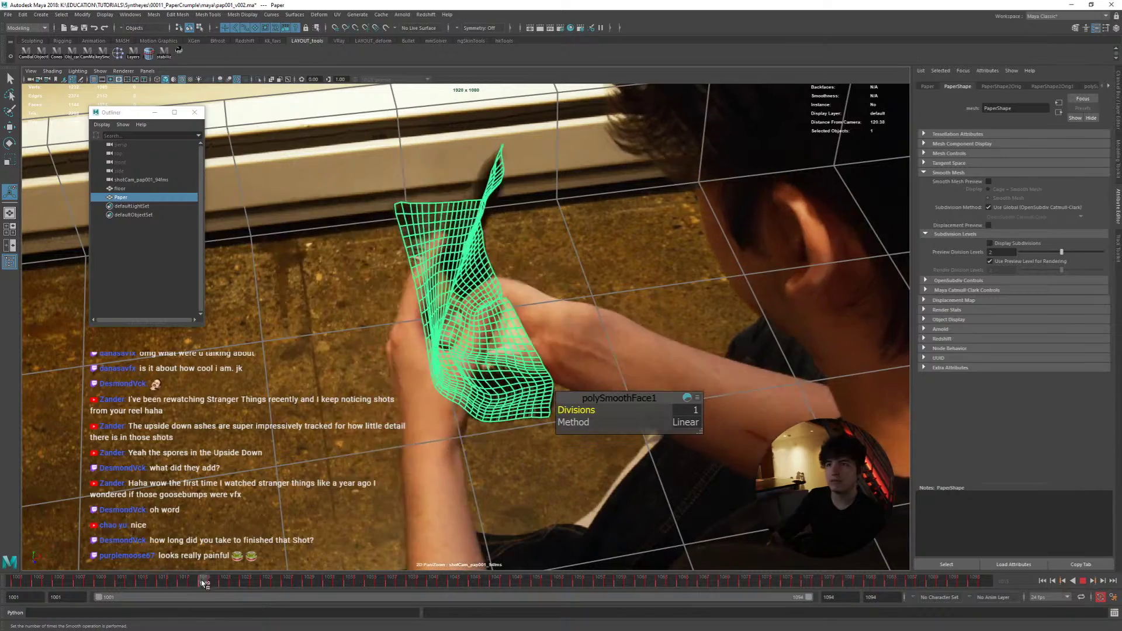
left_click_drag(255, 582, 162, 580)
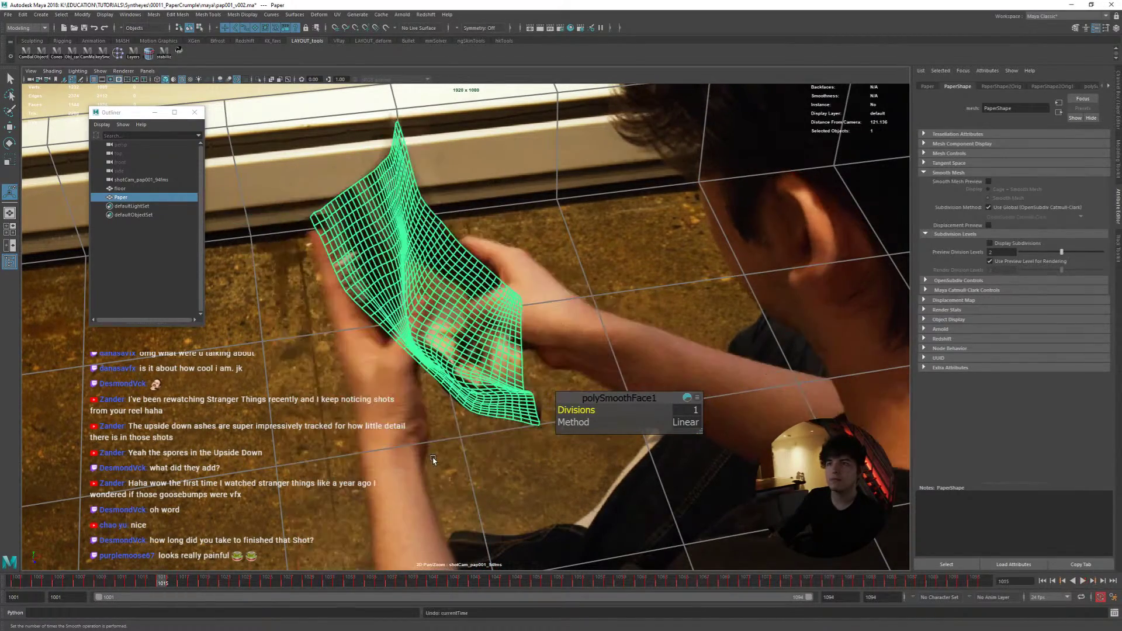
Step: Undo the linear smoothing of the Paper mesh
left_click(433, 459)
key("ctrl+z")
key("ctrl+z")
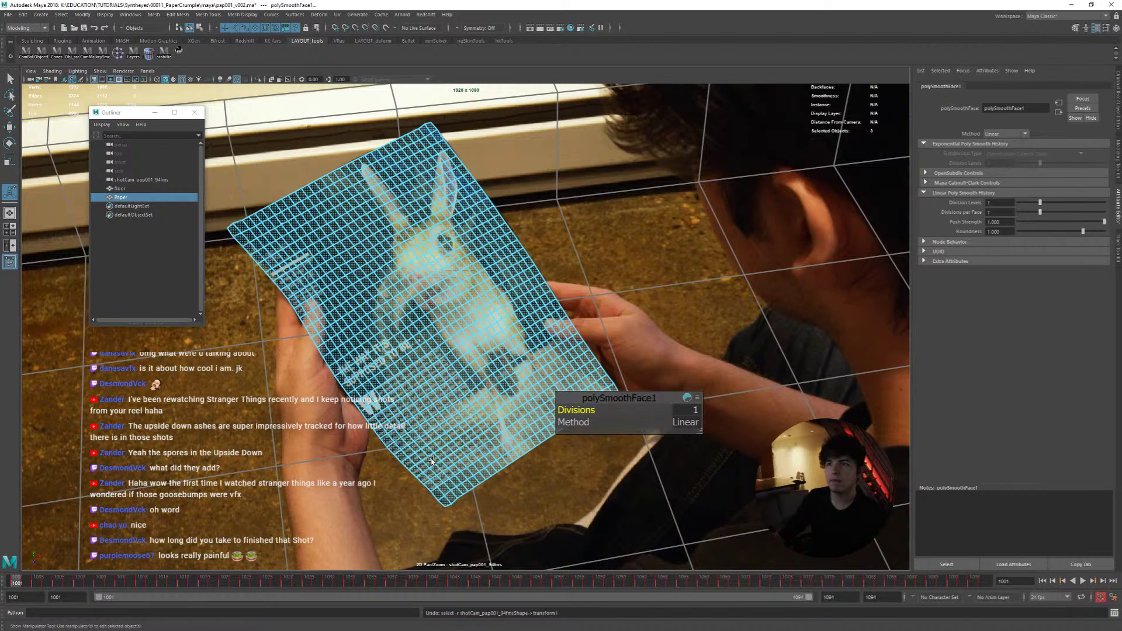
key("ctrl+z")
Step: Create a polygon sphere at the first frame and enlarge it over the middle of the page
left_click_drag(60, 580, 18, 580)
key("space")
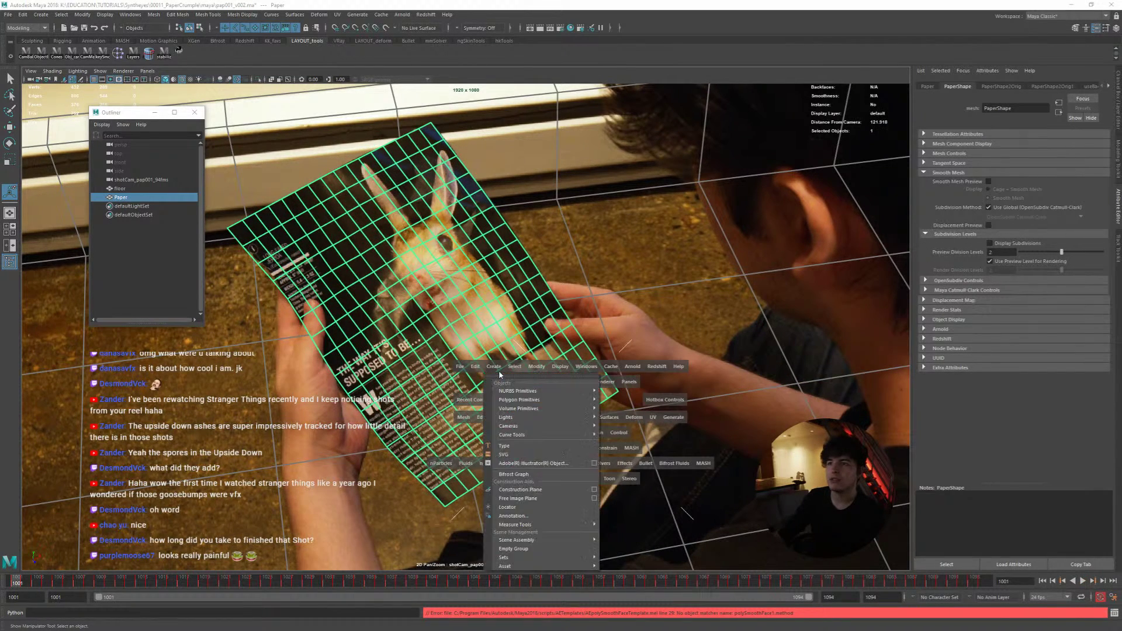
left_click(496, 367)
mouse_move(561, 400)
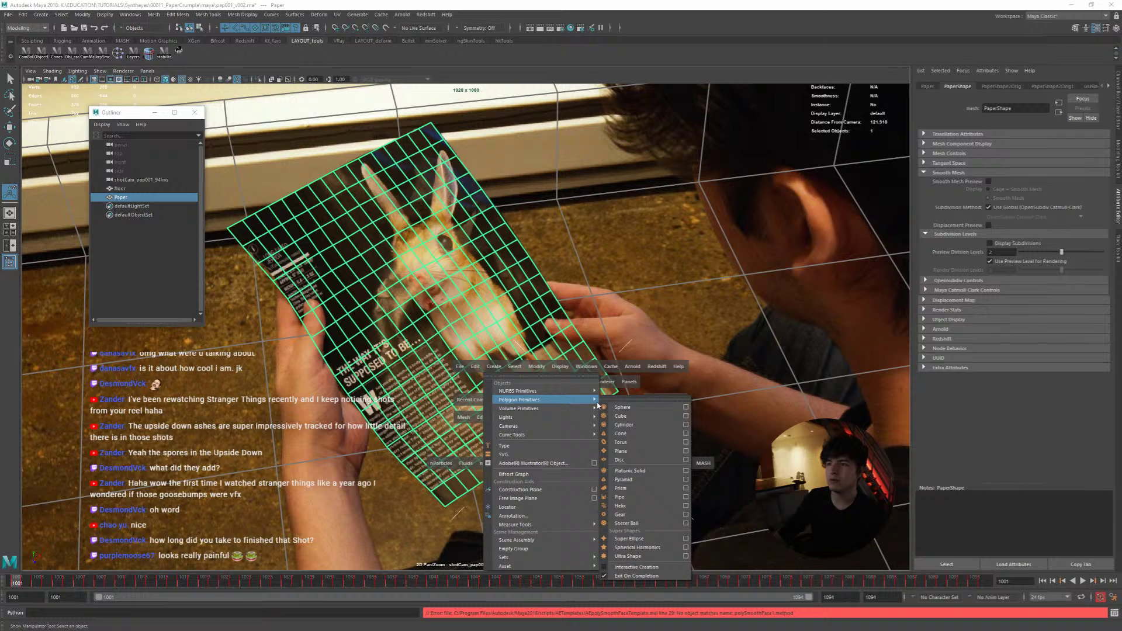
left_click(643, 407)
key("w")
key("r")
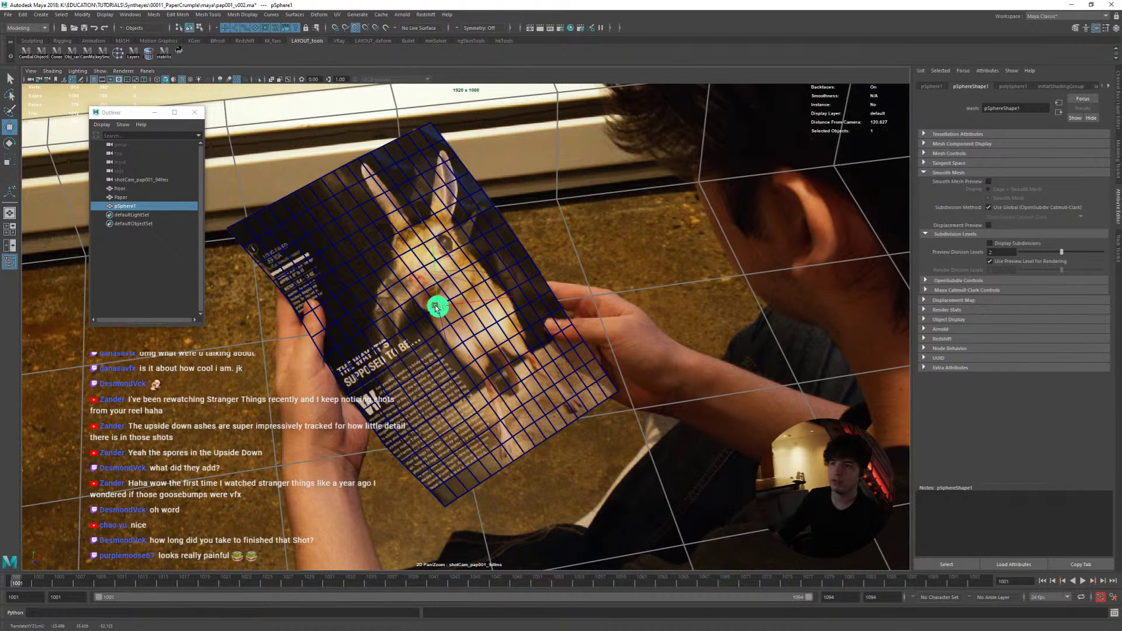
middle_click_drag(459, 336, 548, 340)
Step: Rotate the sphere to follow the paper's tilt and examine it beside the Paper mesh in the perspective view
key("e")
left_click_drag(416, 320, 455, 357)
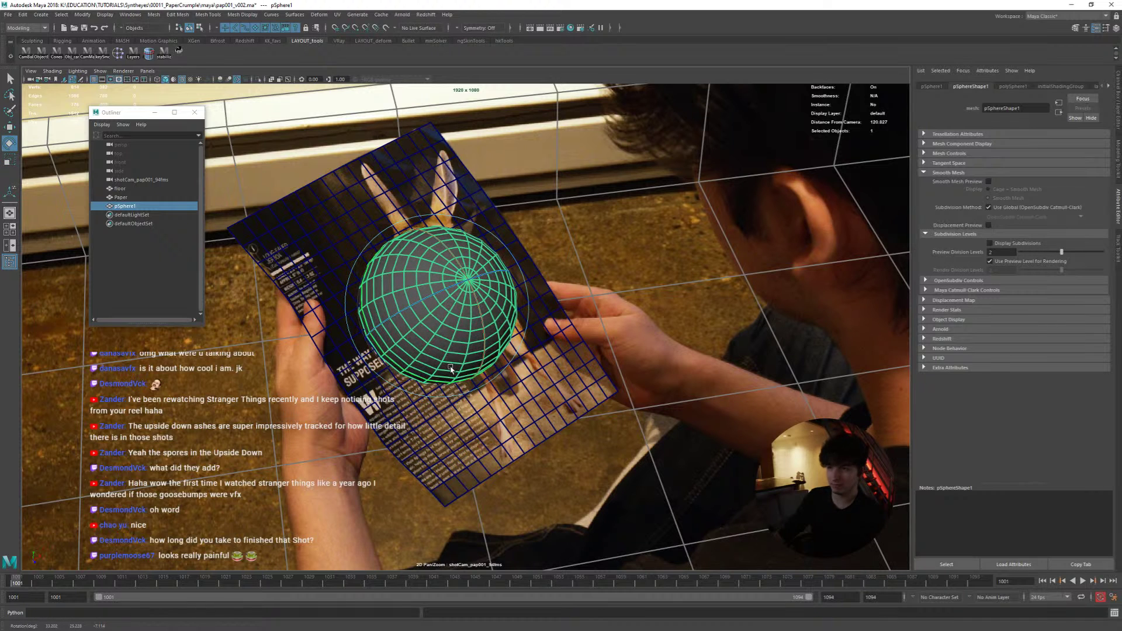
left_click_drag(443, 395, 464, 387)
key("space")
key("space")
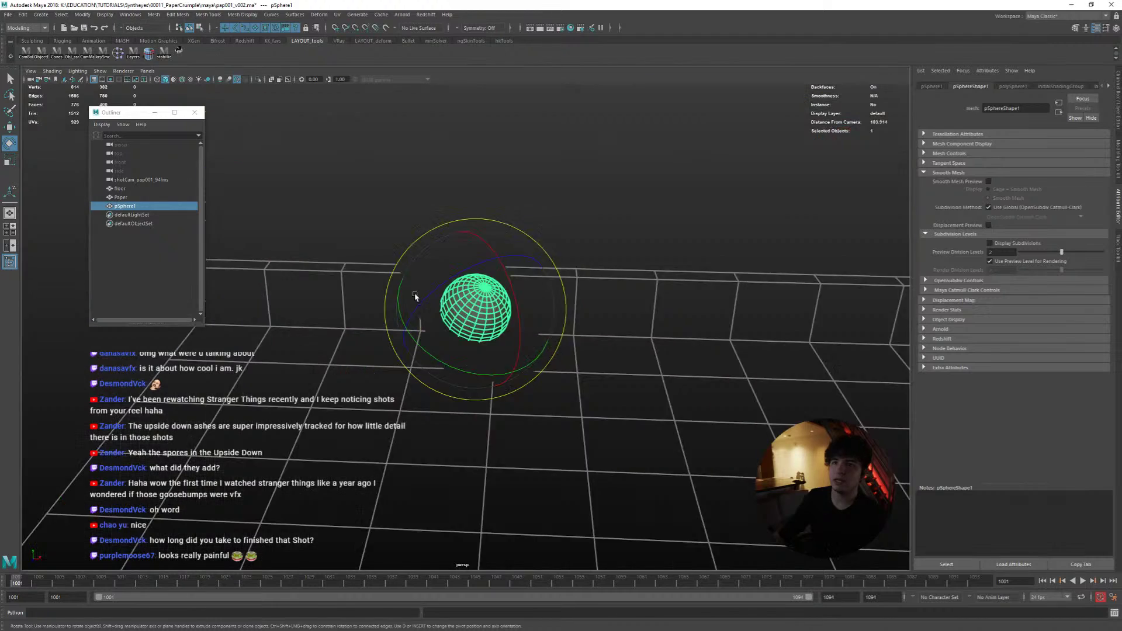
mouse_move(340, 257)
left_mouse_down("alt")
mouse_move(597, 338)
mouse_move(637, 329)
left_mouse_up("alt")
left_click(182, 80)
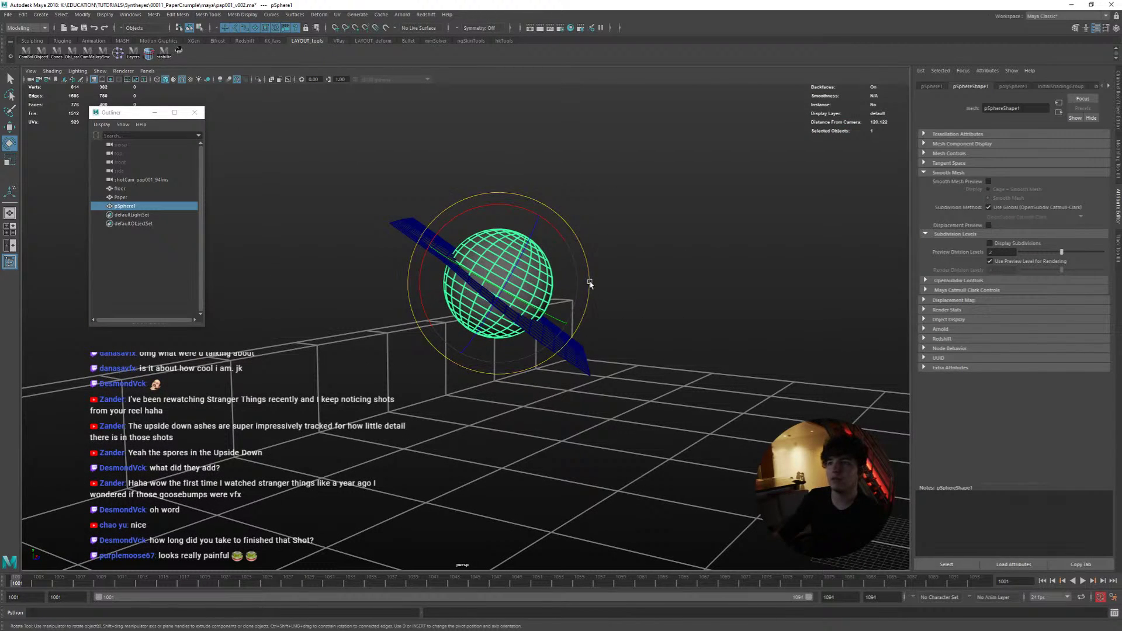
Step: Move the sphere onto the upper side of the Paper mesh, and delete it
left_click_drag(587, 284, 583, 292)
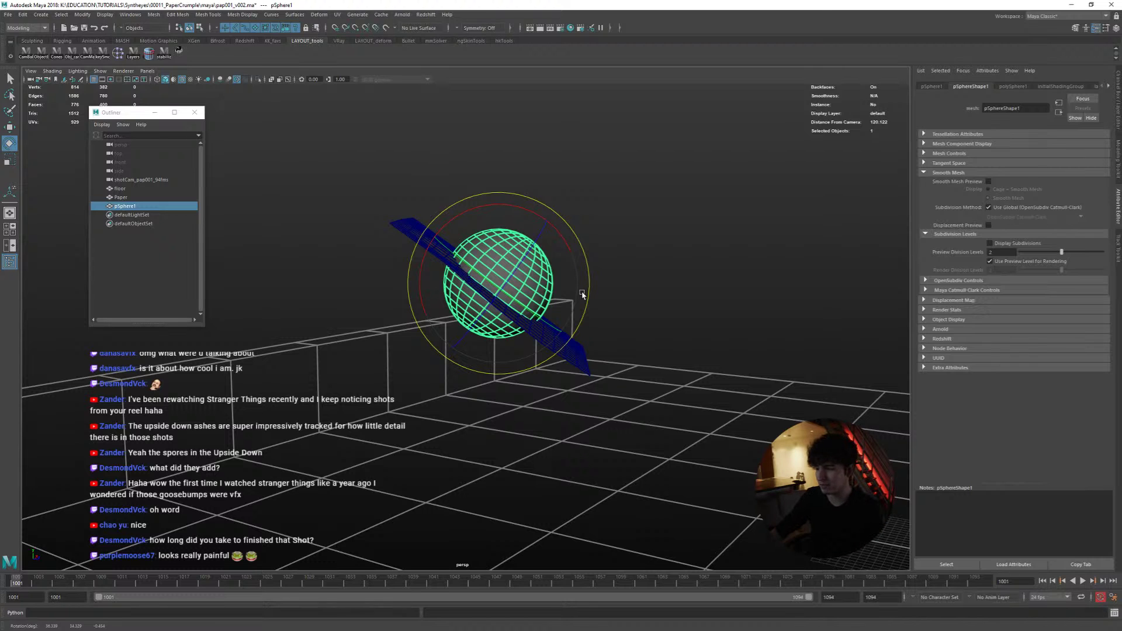
key("w")
left_click_drag(506, 283, 537, 301)
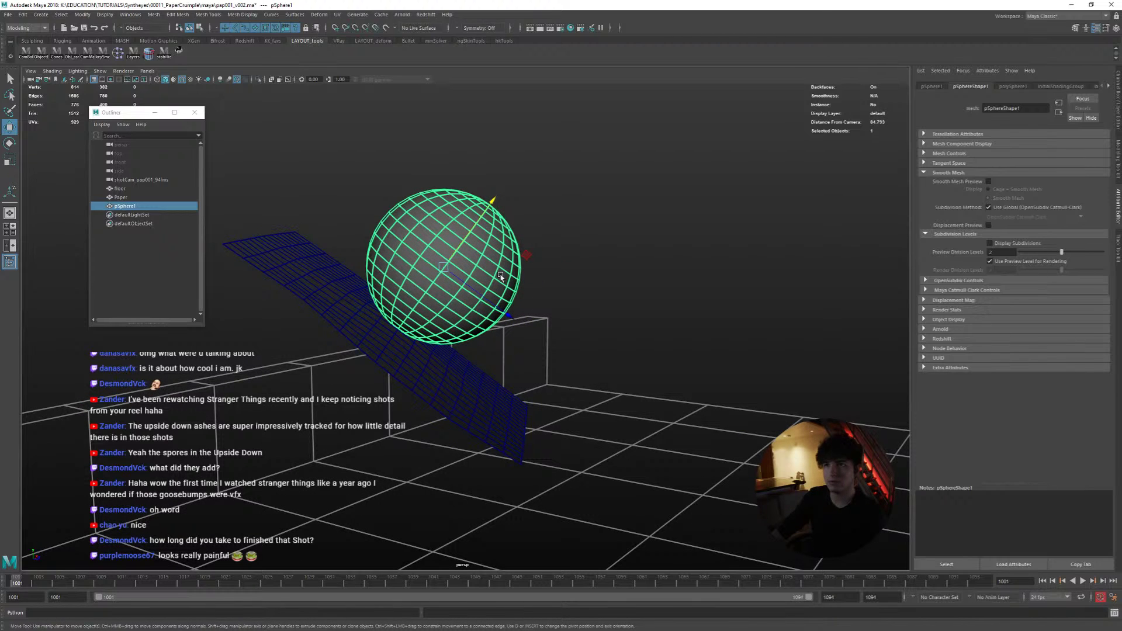
key("Delete")
Step: Duplicate the Paper mesh and raise the copy slightly above the original
left_click_drag(501, 276, 413, 320, "alt")
left_click(458, 347)
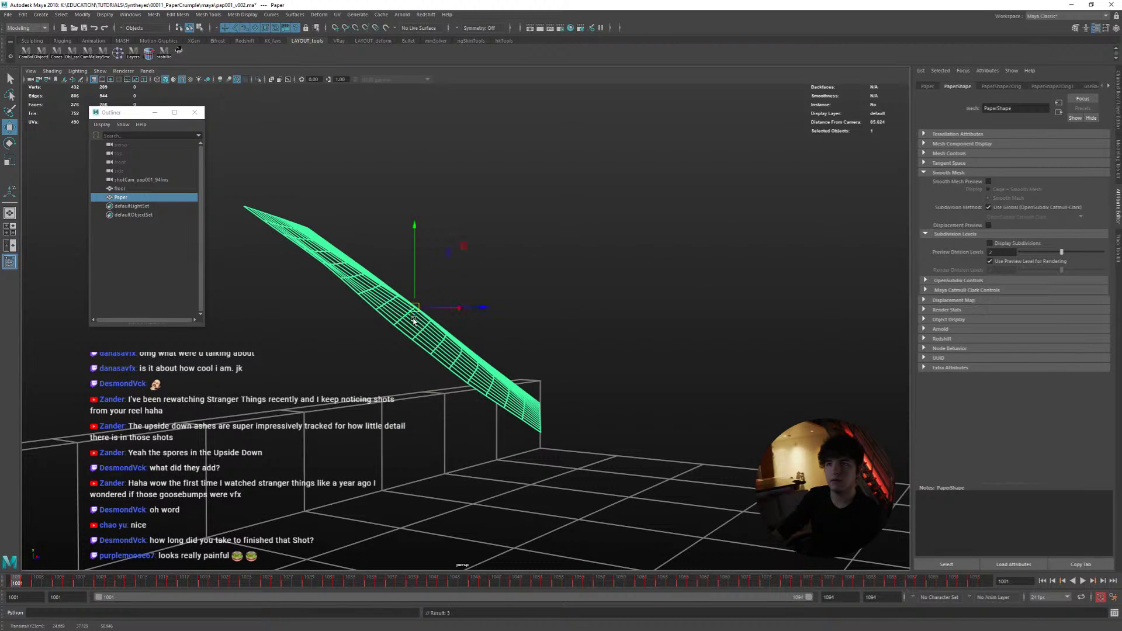
key("ctrl+d")
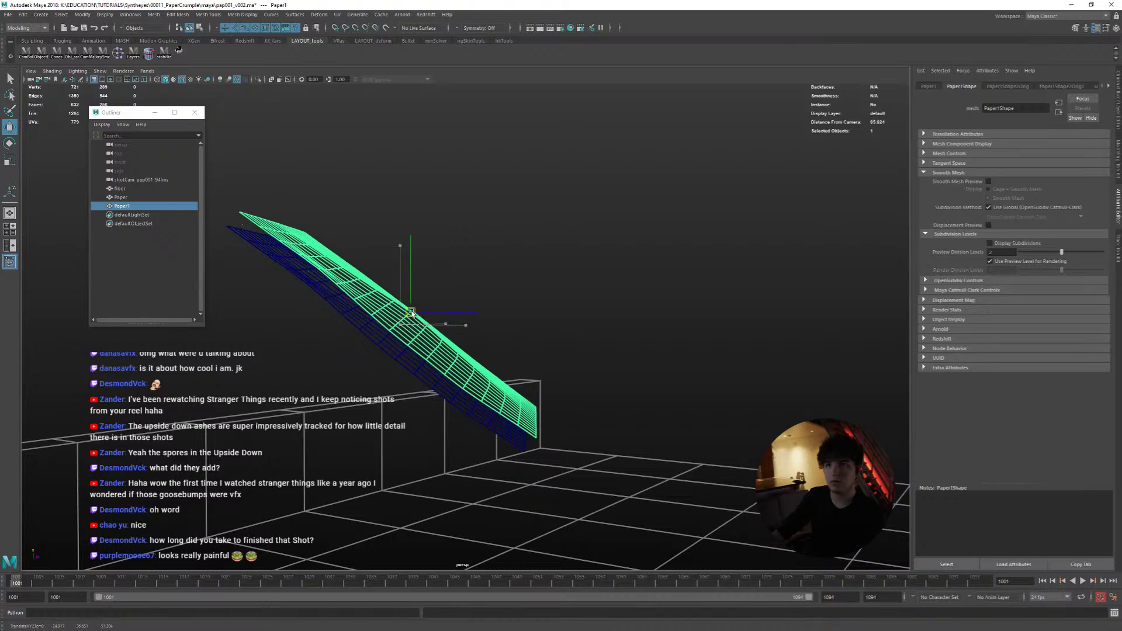
left_click_drag(412, 316, 423, 338, "alt")
Step: Select most of the inner faces of Paper1 in an irregular shape and extrude them outward as a raised block
right_click_drag(423, 338, 423, 360)
left_click_drag(422, 357, 384, 326, "alt")
left_click(387, 286)
mouse_move(387, 285)
left_mouse_down()
mouse_move(368, 306)
mouse_move(421, 391)
mouse_move(502, 368)
mouse_move(429, 298)
mouse_move(436, 406)
mouse_move(482, 403)
mouse_move(504, 278)
left_mouse_up()
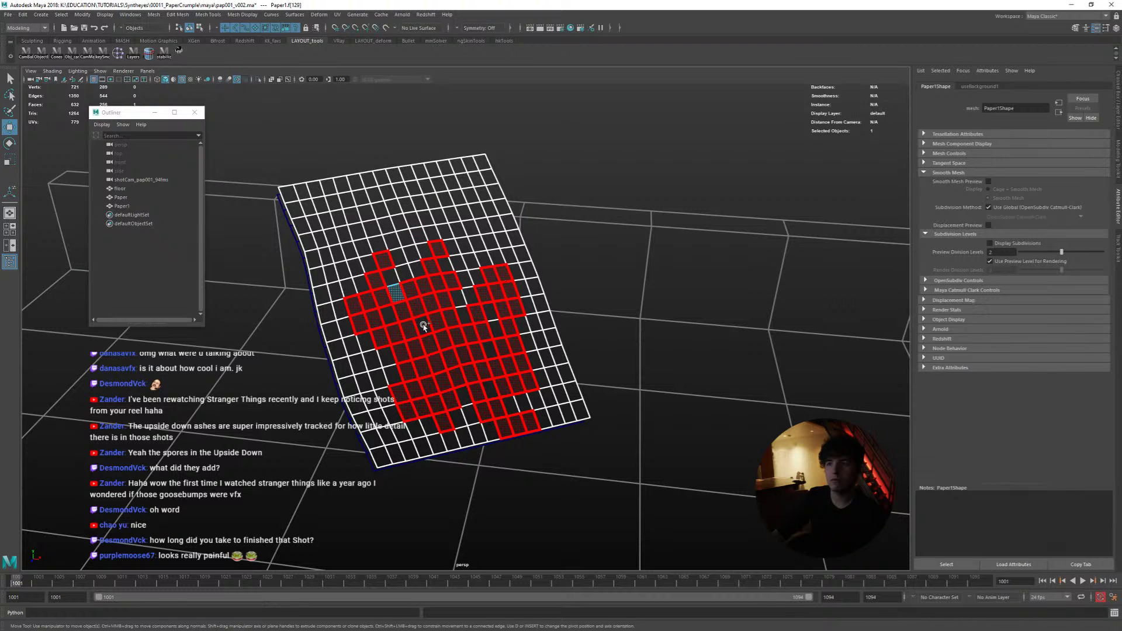
mouse_move(377, 413)
left_mouse_down()
mouse_move(351, 327)
mouse_move(350, 245)
mouse_move(386, 222)
mouse_move(409, 266)
mouse_move(415, 353)
left_mouse_up()
mouse_move(470, 274)
left_mouse_down()
mouse_move(489, 244)
mouse_move(461, 211)
mouse_move(430, 196)
mouse_move(544, 391)
mouse_move(510, 280)
left_mouse_up()
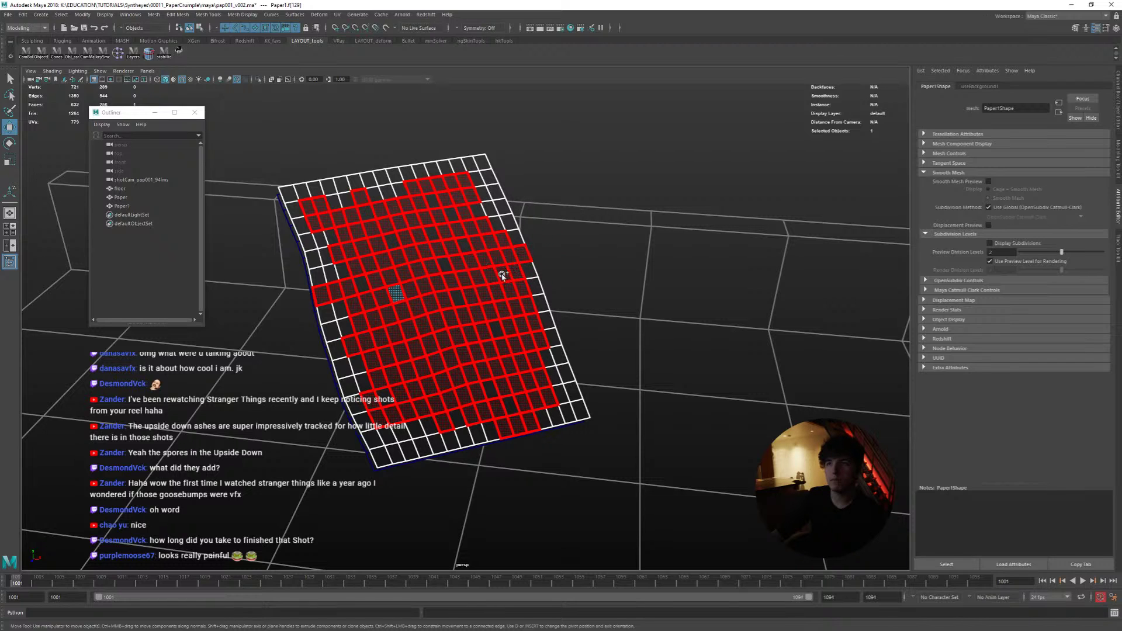
mouse_move(518, 346)
left_mouse_down()
mouse_move(464, 358)
mouse_move(428, 330)
left_mouse_up()
right_click_drag(459, 332, 458, 309, "shift")
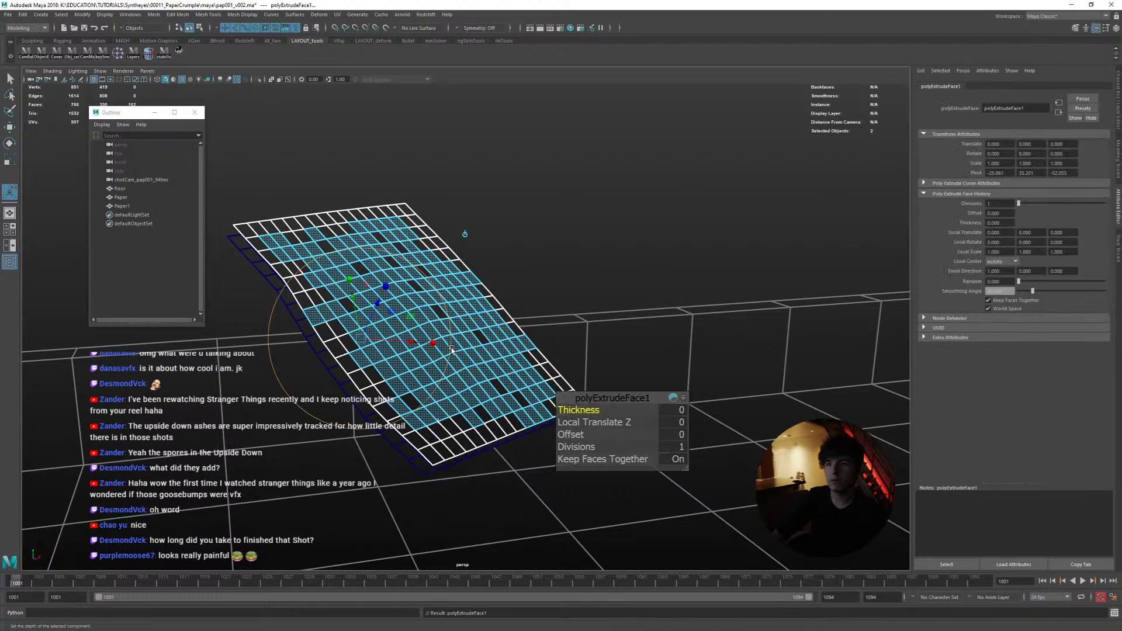
middle_click_drag(478, 366, 458, 338)
left_click(423, 308)
left_click(399, 280, "shift")
left_click(402, 336, "shift")
left_click(489, 344, "shift")
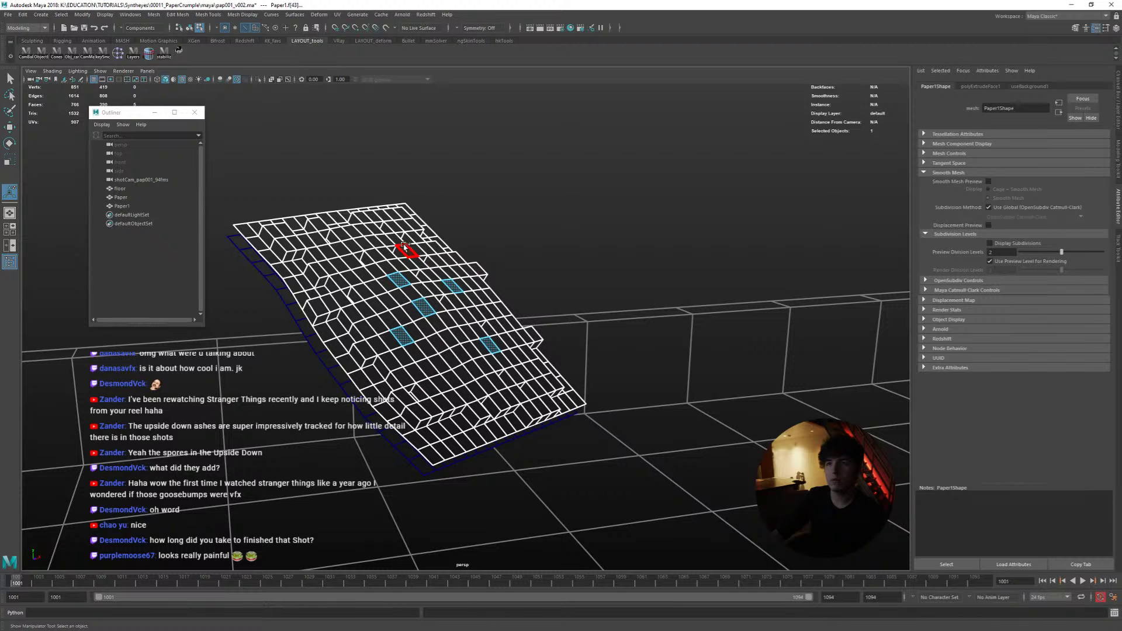
mouse_move(455, 315)
left_mouse_down("alt")
mouse_move(454, 380)
mouse_move(463, 325)
left_mouse_up("alt")
key("ctrl+z")
key("ctrl+z")
key("ctrl+z")
Step: Try to isolate the raised part of Paper1 by inverting the face selection and deleting, and undo it
mouse_move(468, 366)
left_mouse_down("alt")
mouse_move(439, 392)
mouse_move(464, 374)
mouse_move(450, 377)
left_mouse_up("alt")
left_click(454, 398)
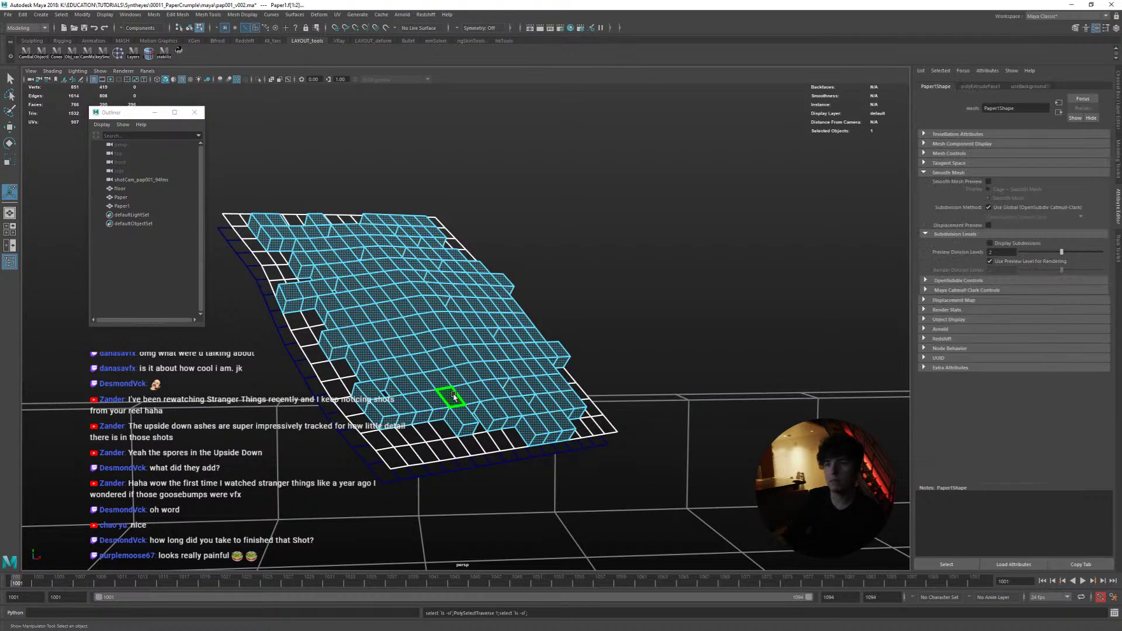
right_click(447, 349, "shift")
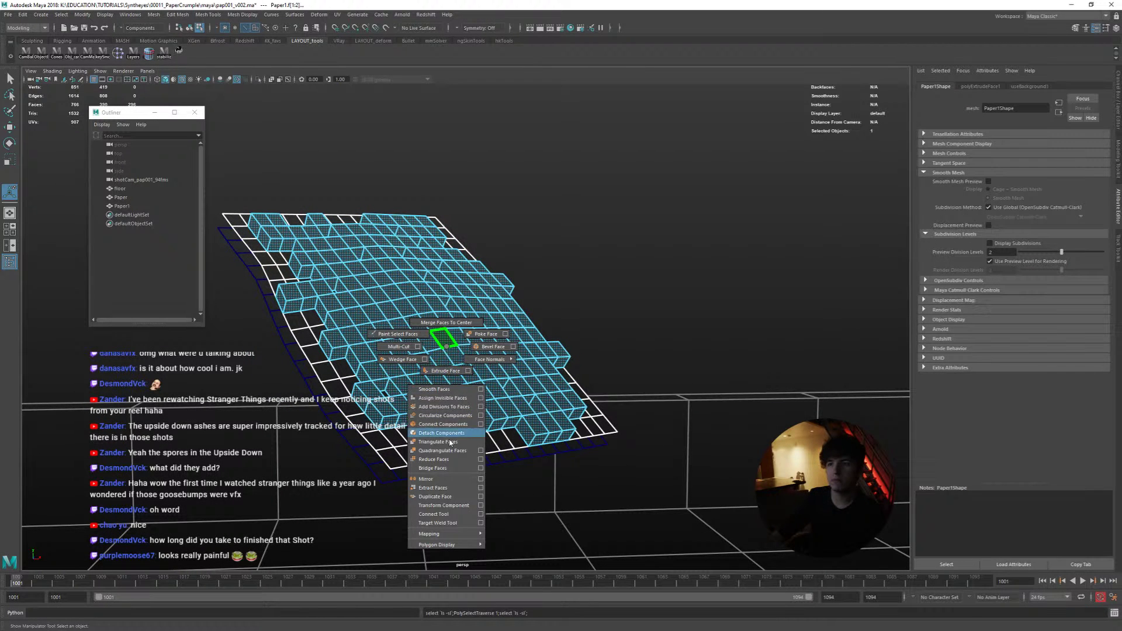
right_click_drag(449, 347, 448, 433)
key("Delete")
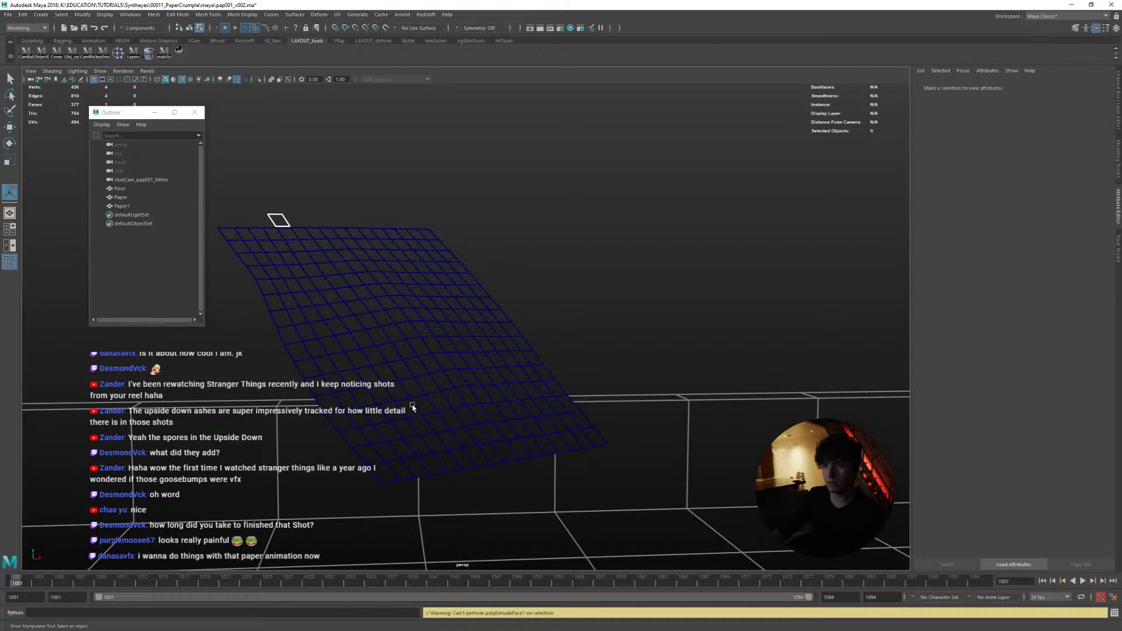
key("ctrl+z")
key("Delete")
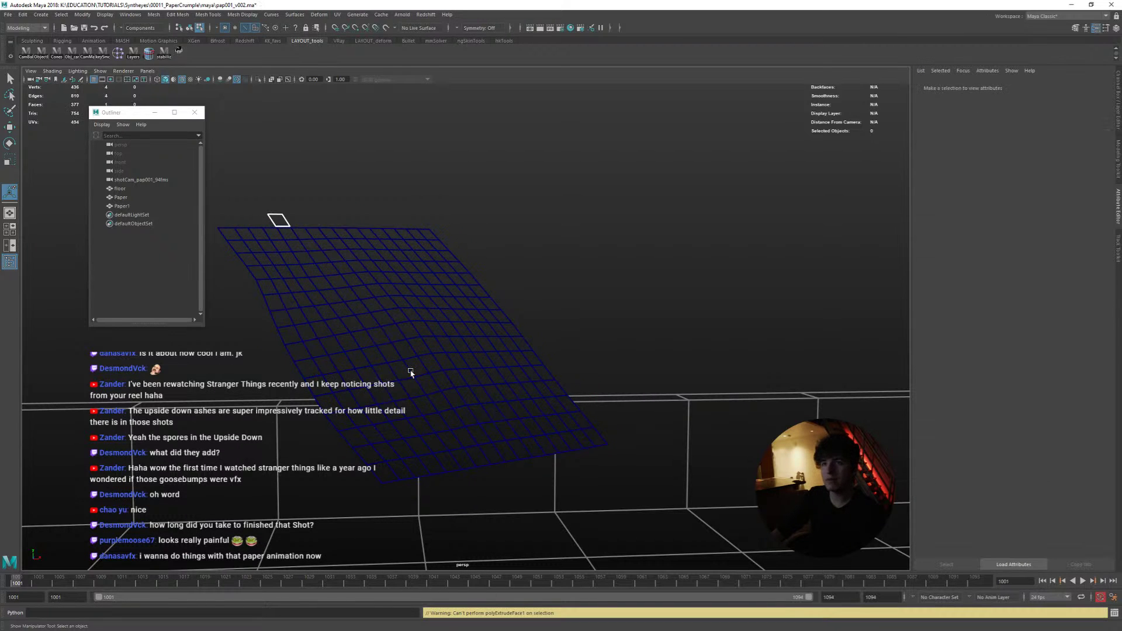
key("ctrl+z")
key("ctrl+z")
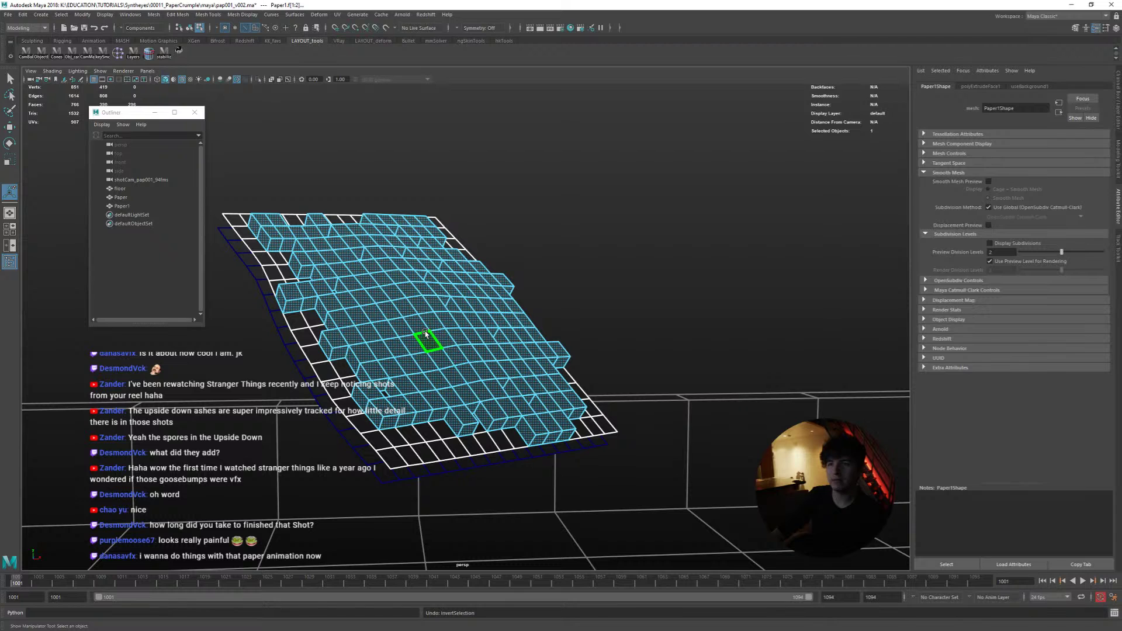
Step: Select six scattered faces on the raised part of Paper1 and extrude them about 7.6 units into tall pillars
left_click(428, 342)
left_click(409, 365, "shift")
left_click(357, 268, "shift")
left_click(381, 241, "shift")
left_click(452, 278, "shift")
right_click_drag(440, 325, 438, 350, "shift")
left_click_drag(485, 257, 498, 173)
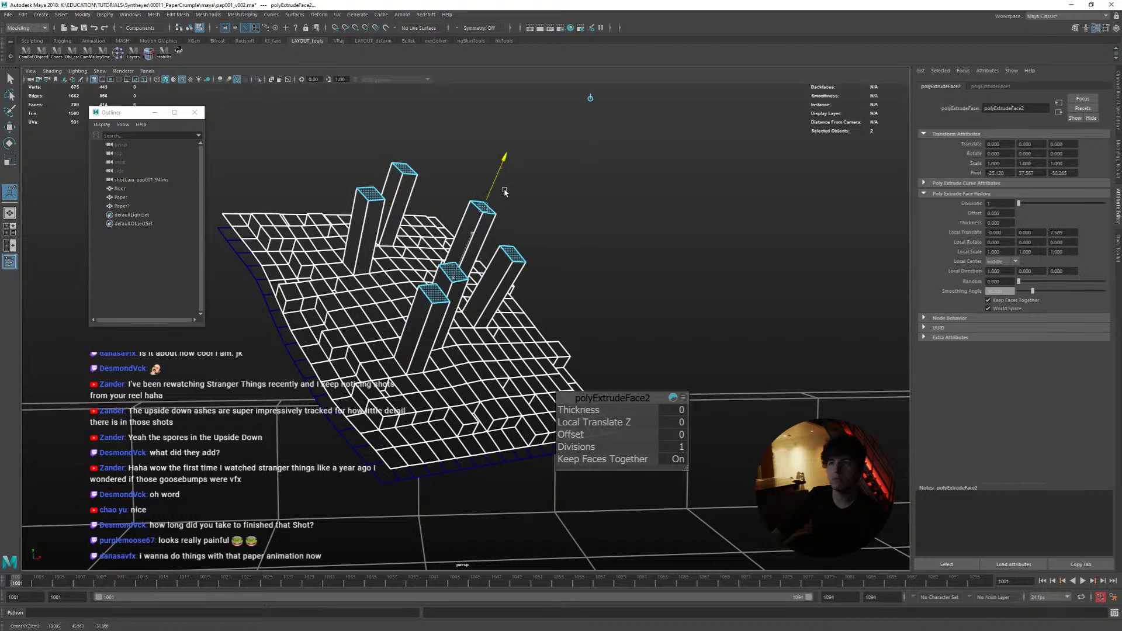
Step: Bind Paper1 to the animated Paper mesh with a Wrap deformer, using Paper as the influence
right_click_drag(380, 216, 374, 193)
key("w")
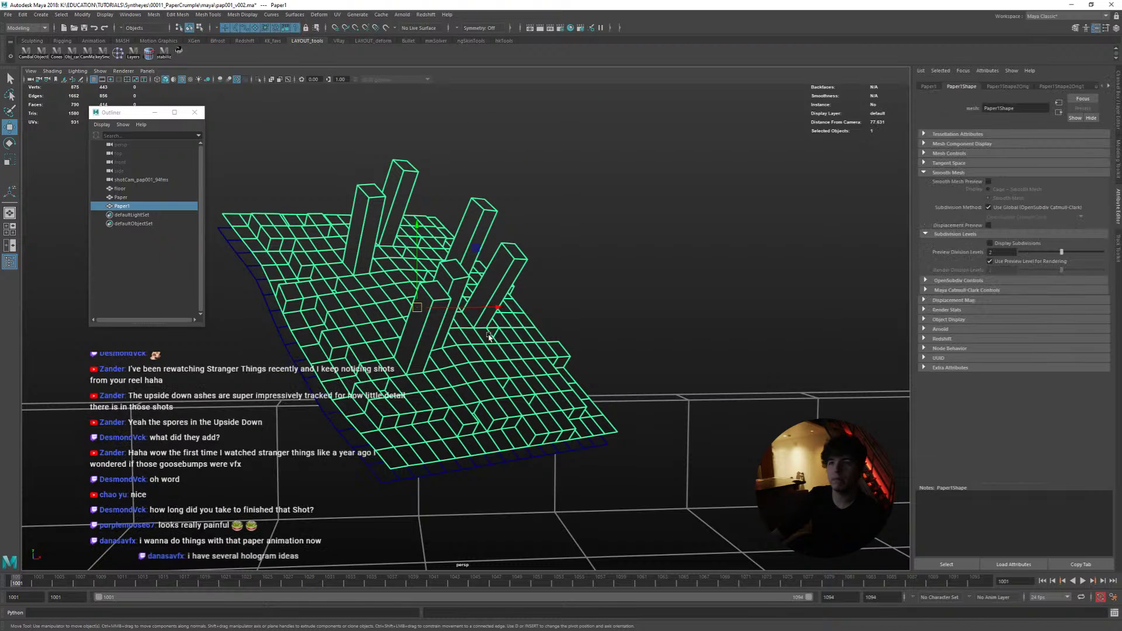
left_click(298, 359)
left_click(343, 338)
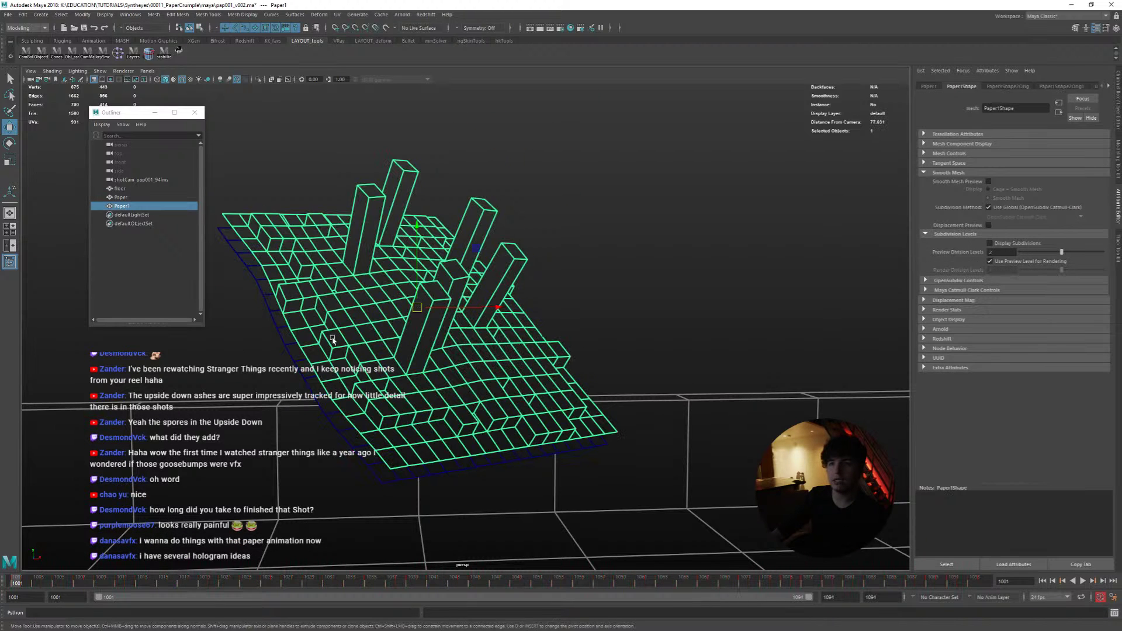
left_click(286, 354, "shift")
key("space")
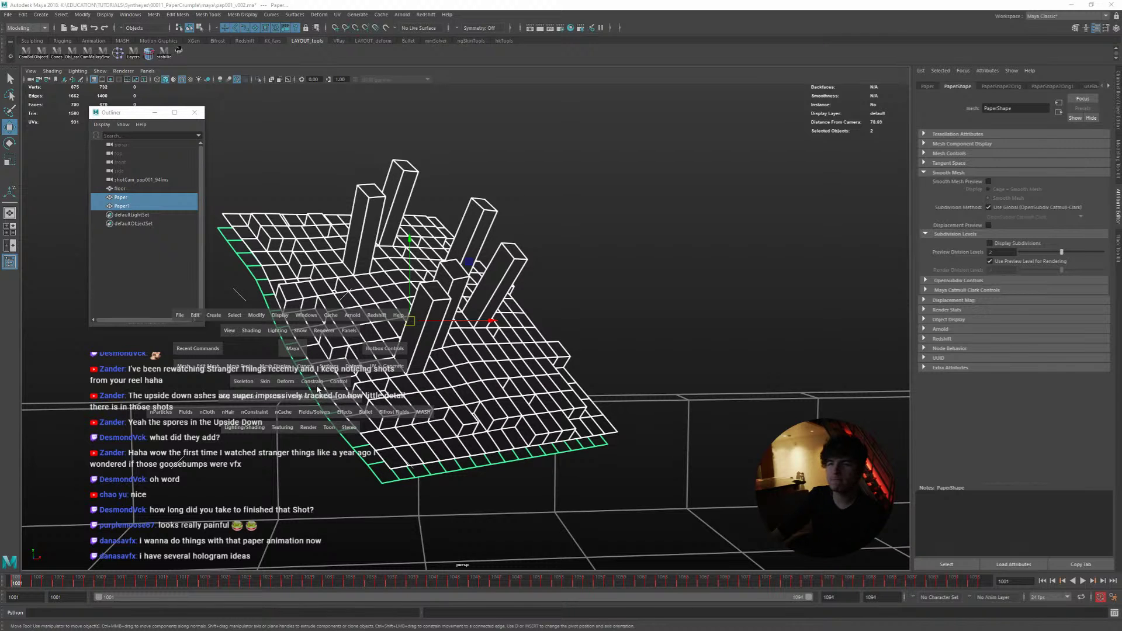
left_click(285, 381)
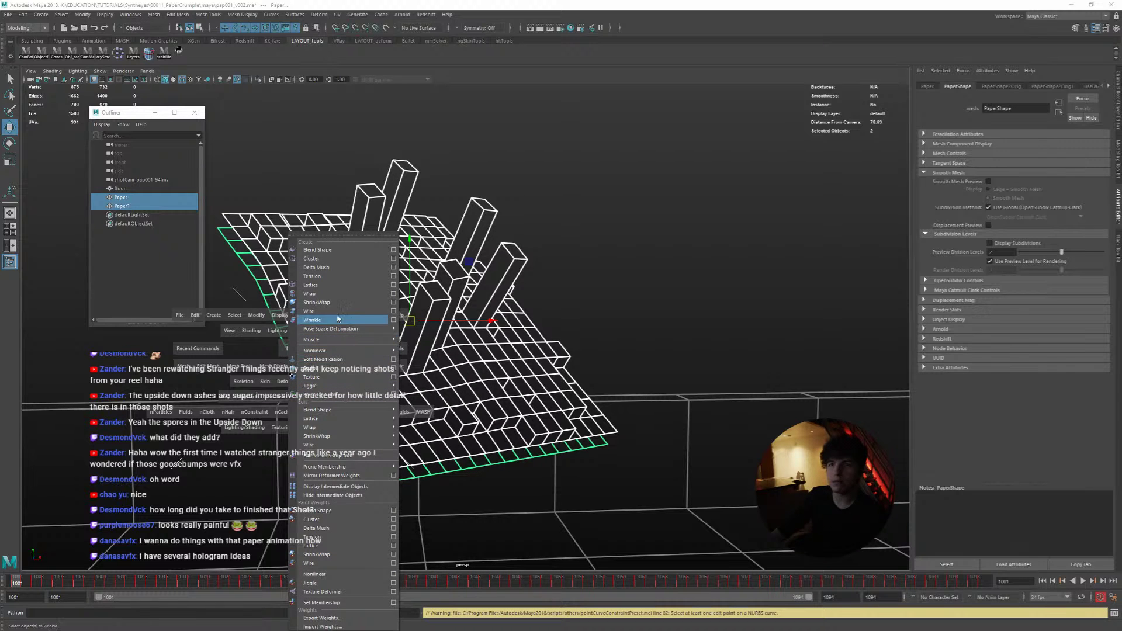
left_click(330, 293)
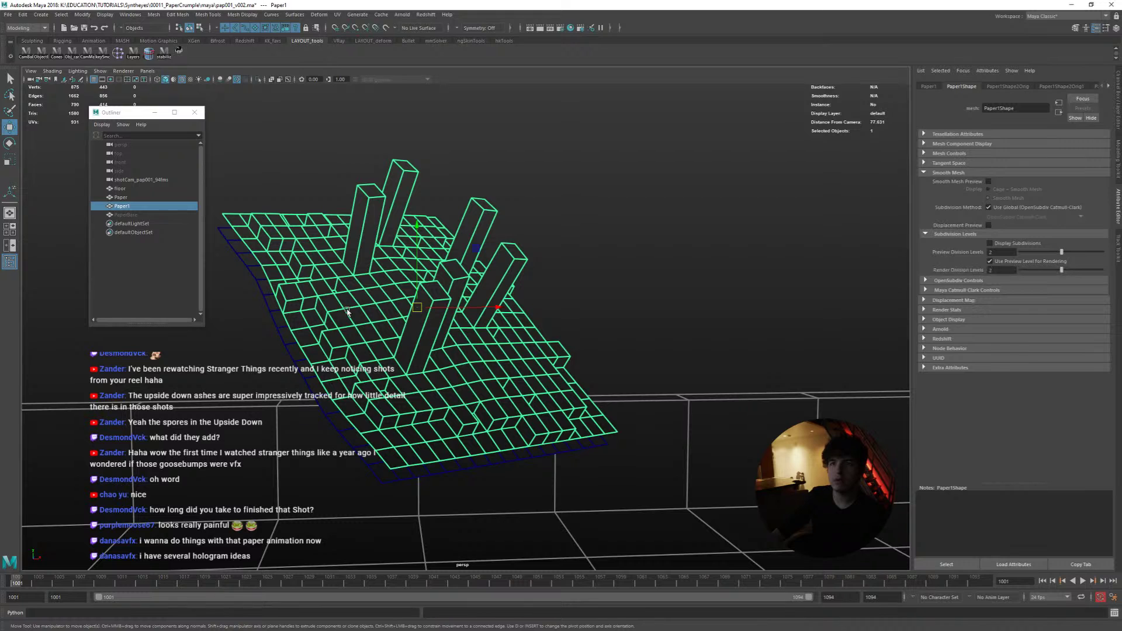
Step: Assign a new Blinn material to Paper1 and color it bright blue with saturation 1 and value 1
right_click(370, 322)
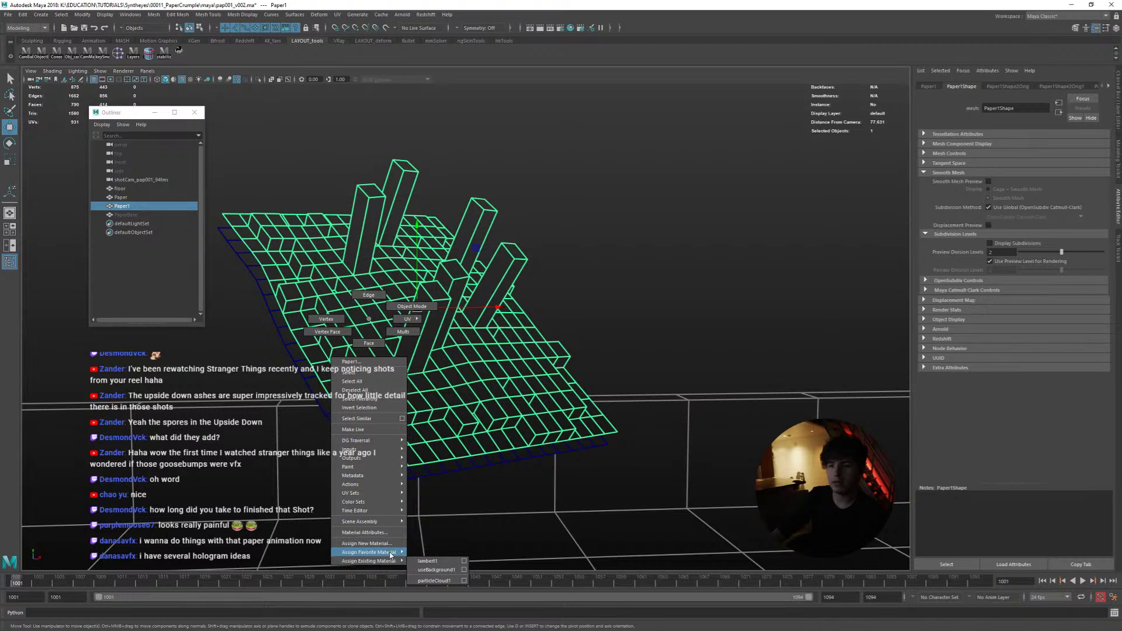
mouse_move(404, 553)
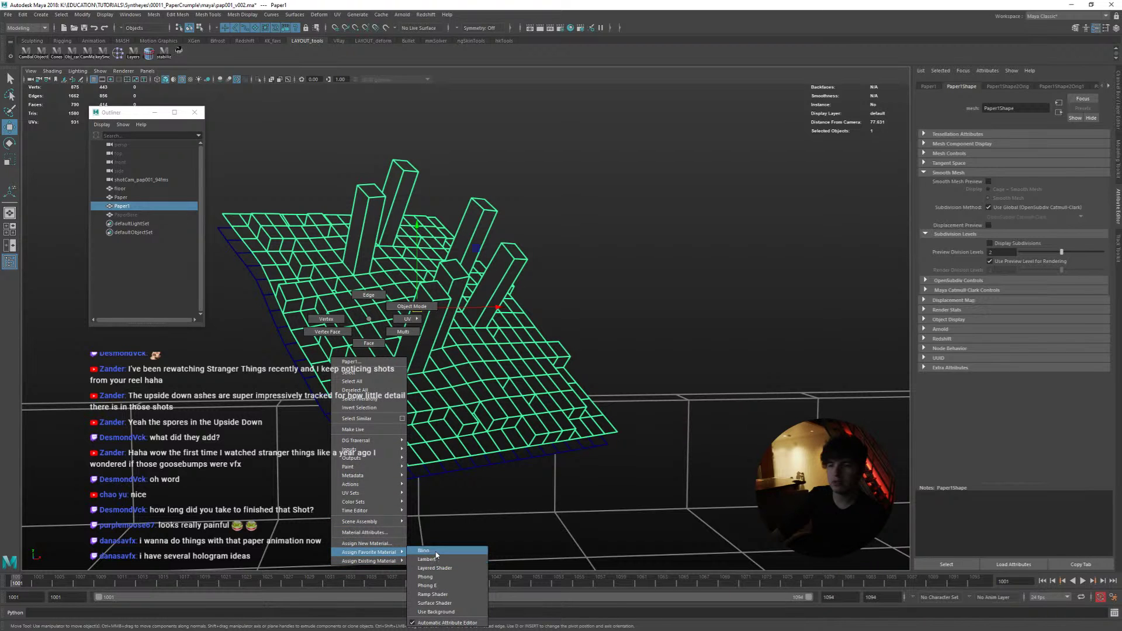
left_click(423, 550)
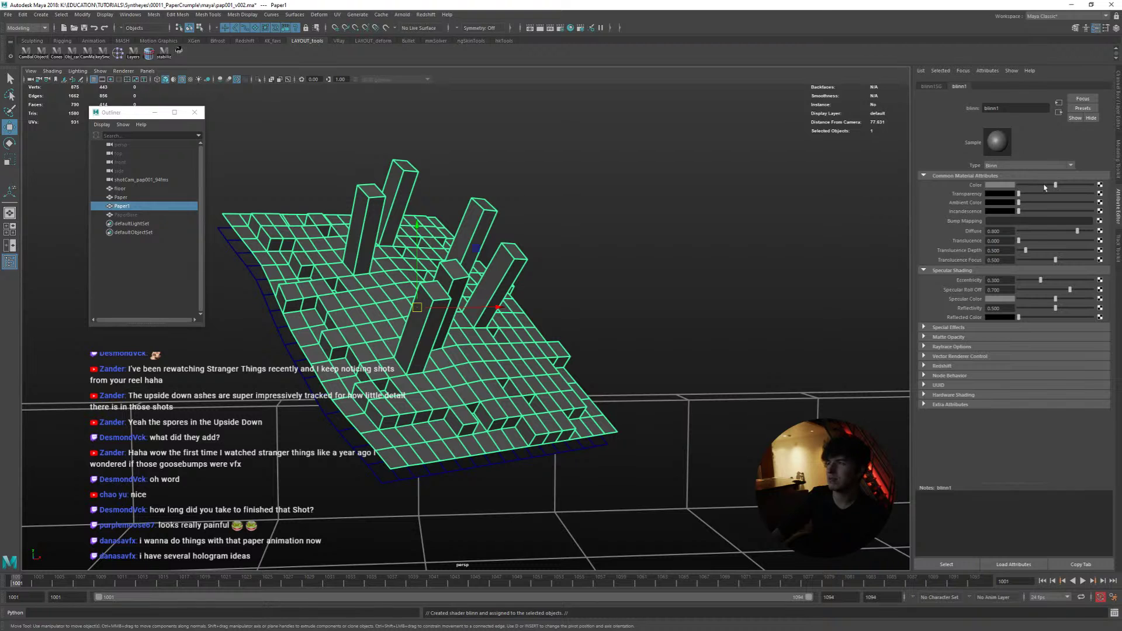
left_click(1000, 185)
left_click(1004, 207)
left_click_drag(1009, 217, 1038, 218)
left_click(1014, 228)
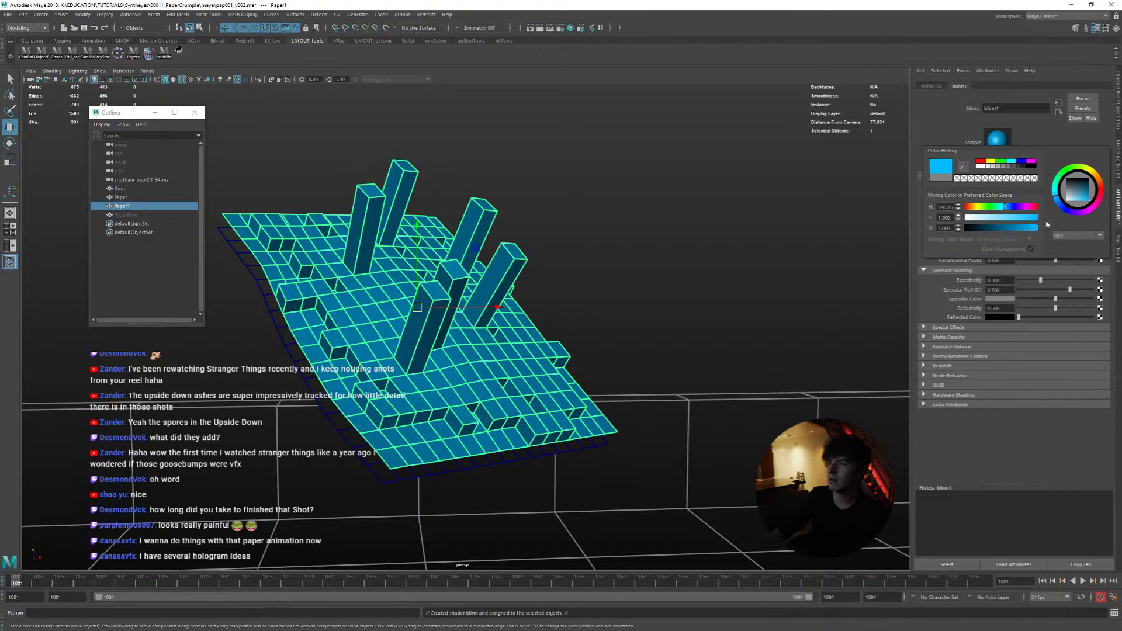
Step: Make the blue Blinn material partly transparent, judging it through the shot camera over the footage
left_click_drag(1023, 195, 1040, 194)
key("space")
key("space")
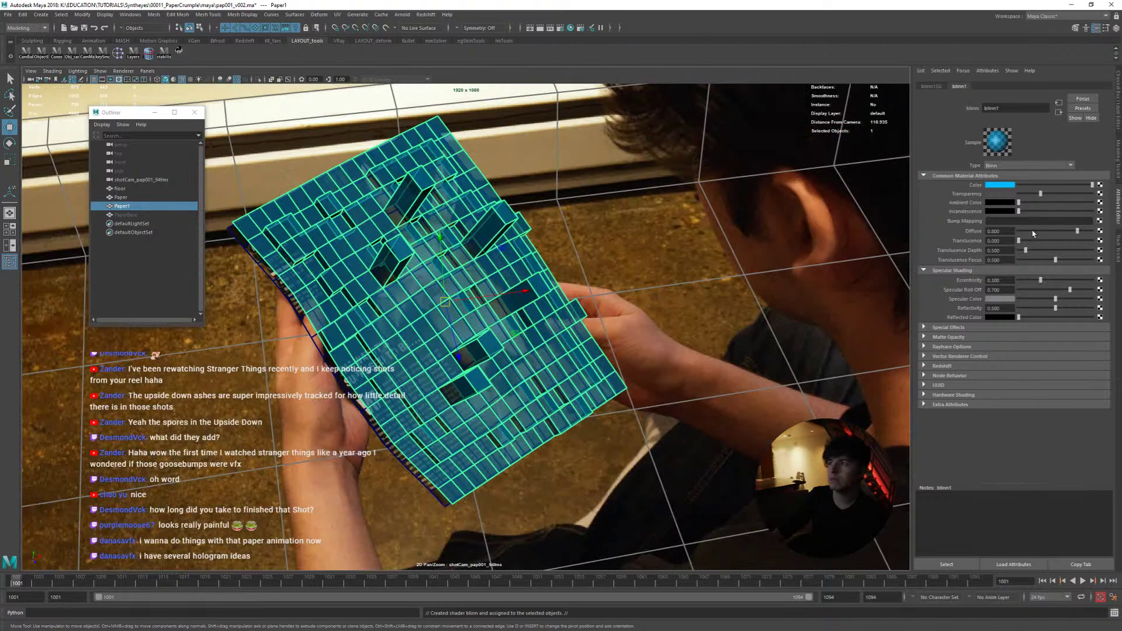
mouse_move(1038, 196)
left_mouse_down()
mouse_move(1077, 194)
mouse_move(1043, 195)
left_mouse_up()
Step: Hide the original Paper mesh, and play and scrub the animation to review Paper1 against the footage
left_click(638, 229)
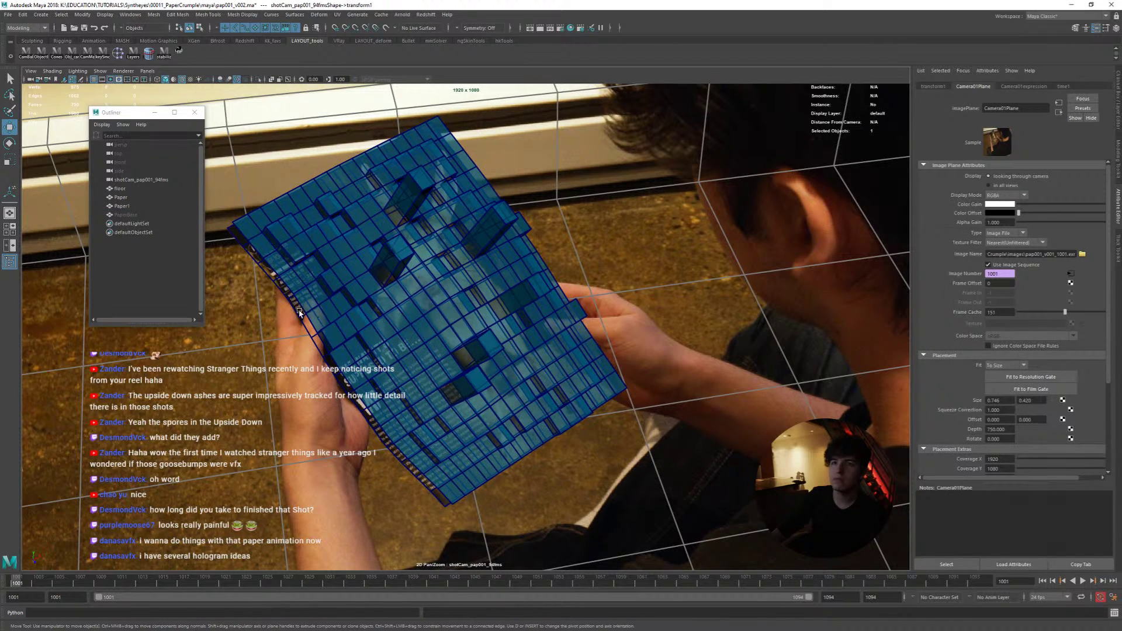
left_click(299, 313)
key("ctrl+h")
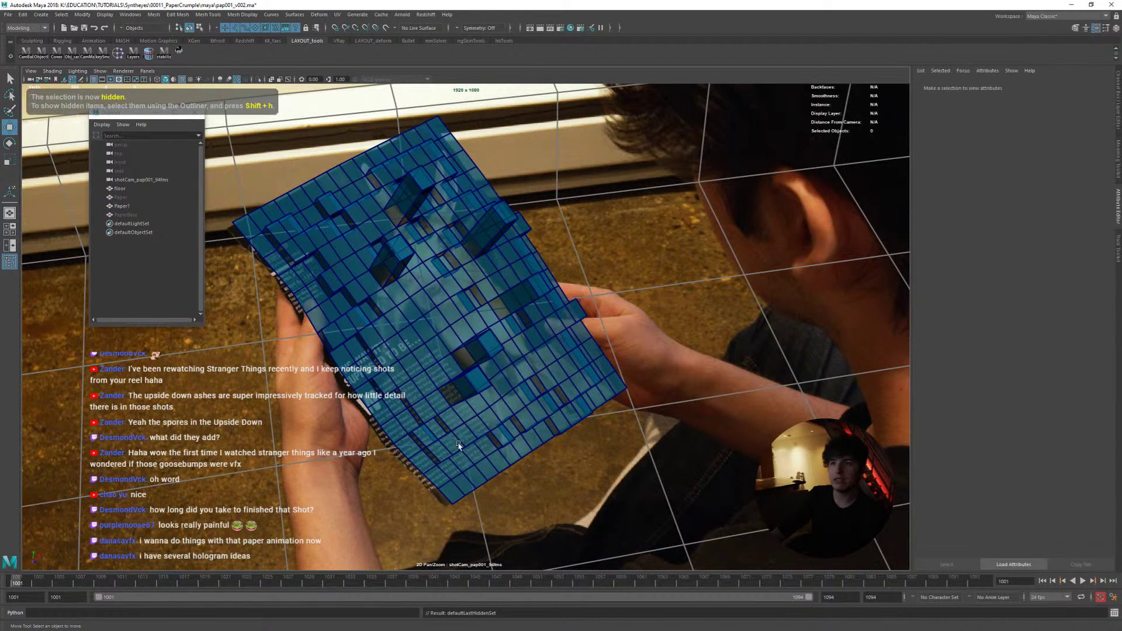
key("alt+v")
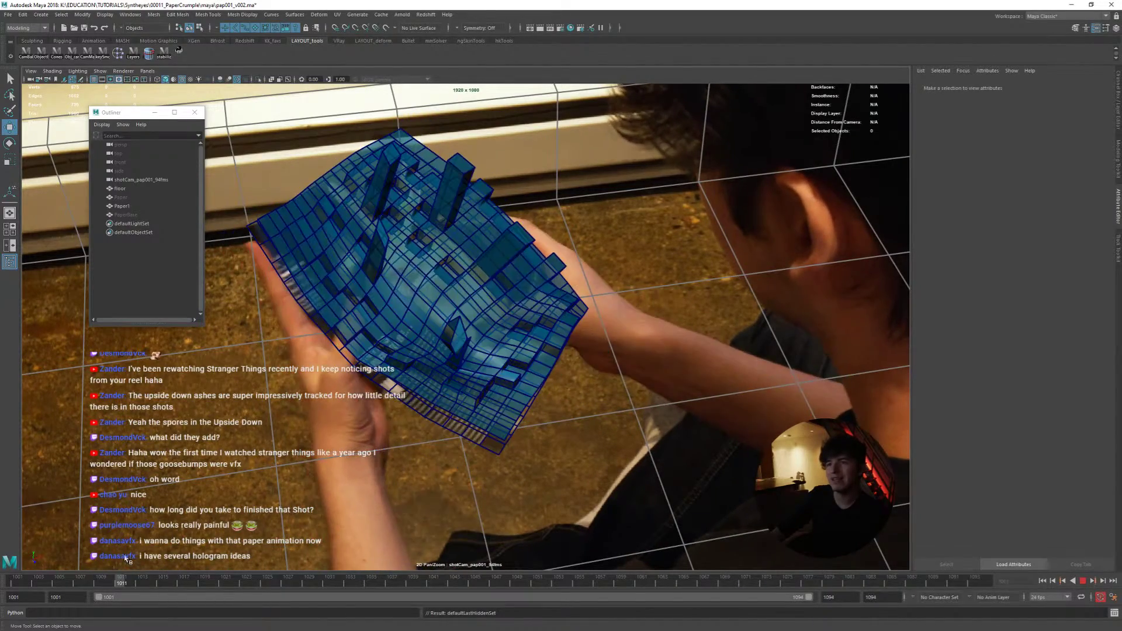
mouse_move(103, 558)
left_mouse_down()
mouse_move(131, 582)
mouse_move(99, 585)
mouse_move(136, 585)
mouse_move(49, 584)
left_mouse_up()
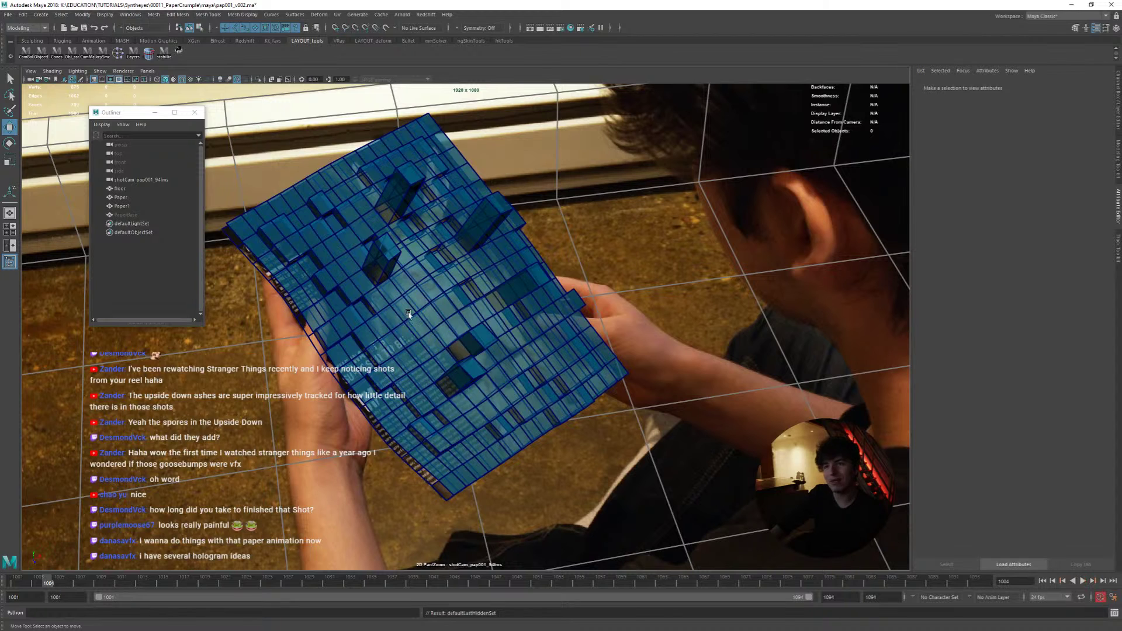
Step: Inspect the wrap and tweak deformer inputs on the Paper1 mesh
left_click(408, 314)
key("ctrl+a")
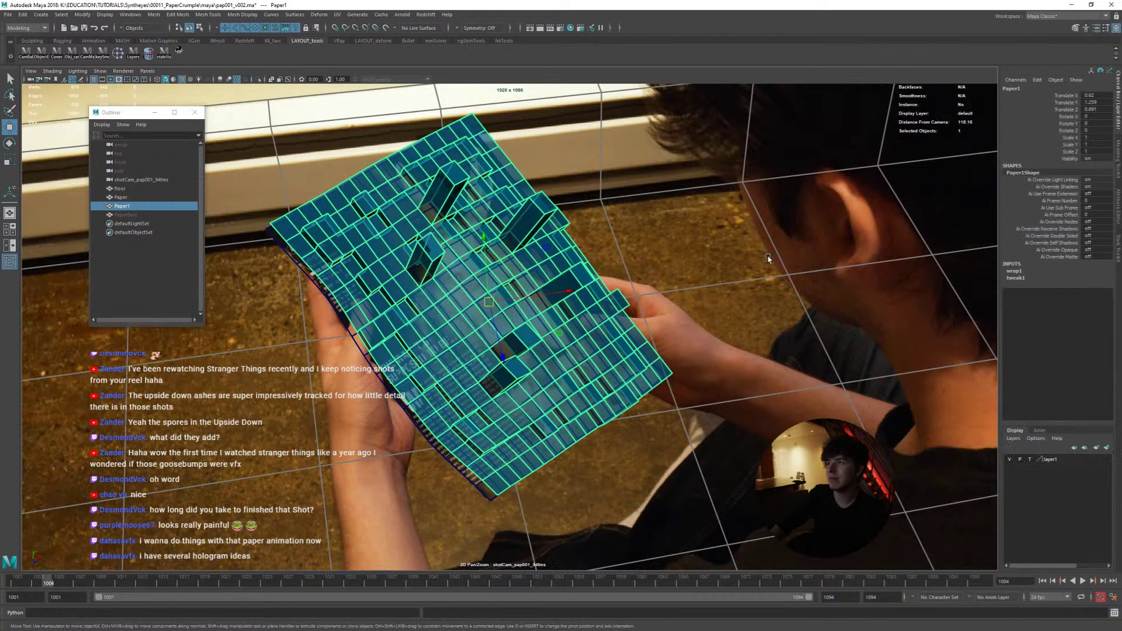
left_click(1017, 278)
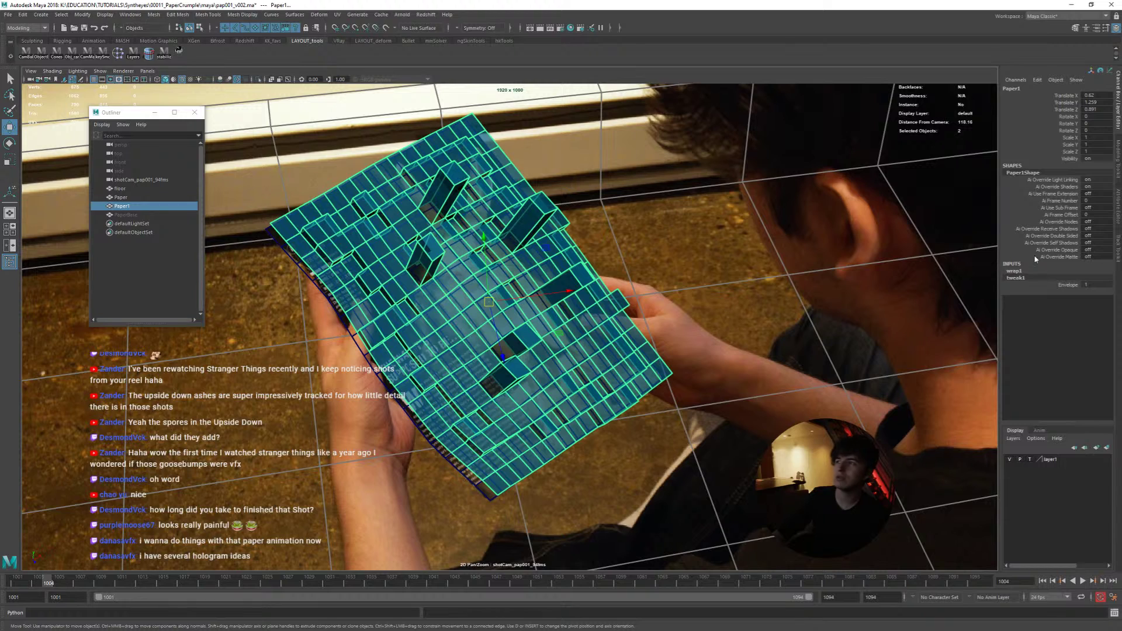
Step: Undo the hologram demonstration until the extra Paper1 mesh and its wrap are removed from the scene
key("ctrl+z")
key("ctrl+z")
key("ctrl+z")
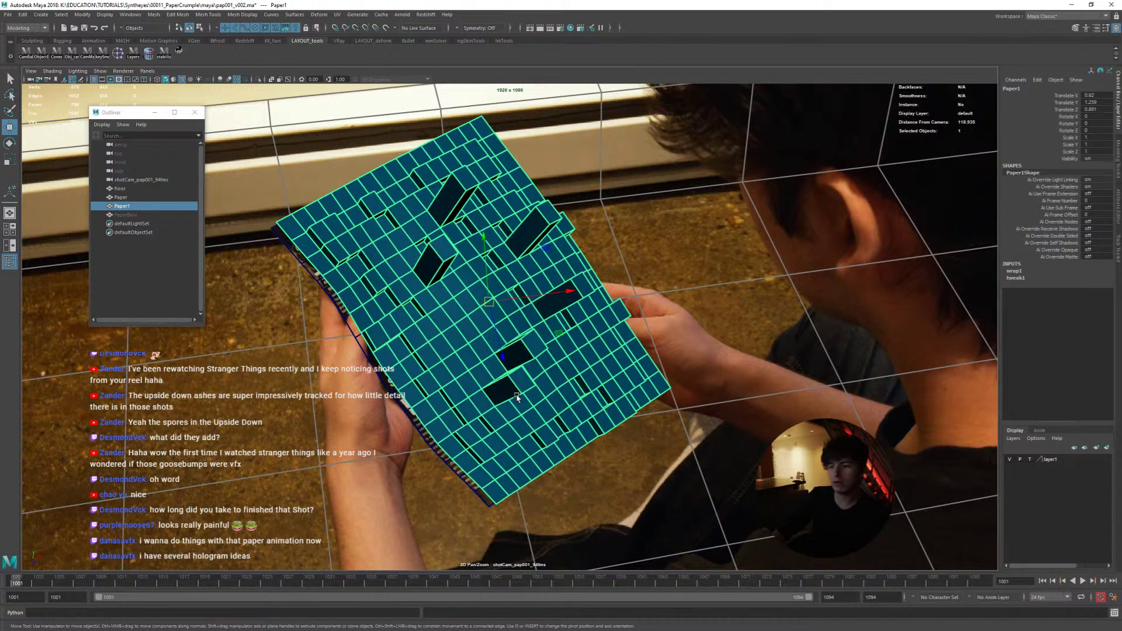
key("ctrl+z")
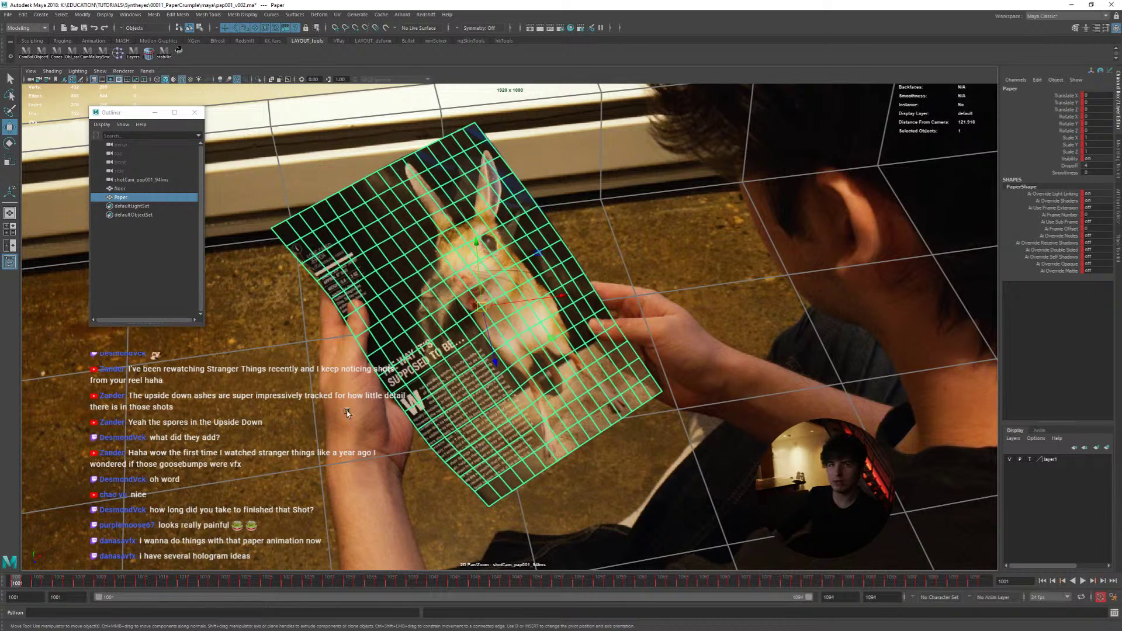
Step: Group the floor and Paper meshes together and name the group setProxies
left_click(124, 188, "ctrl")
key("ctrl+g")
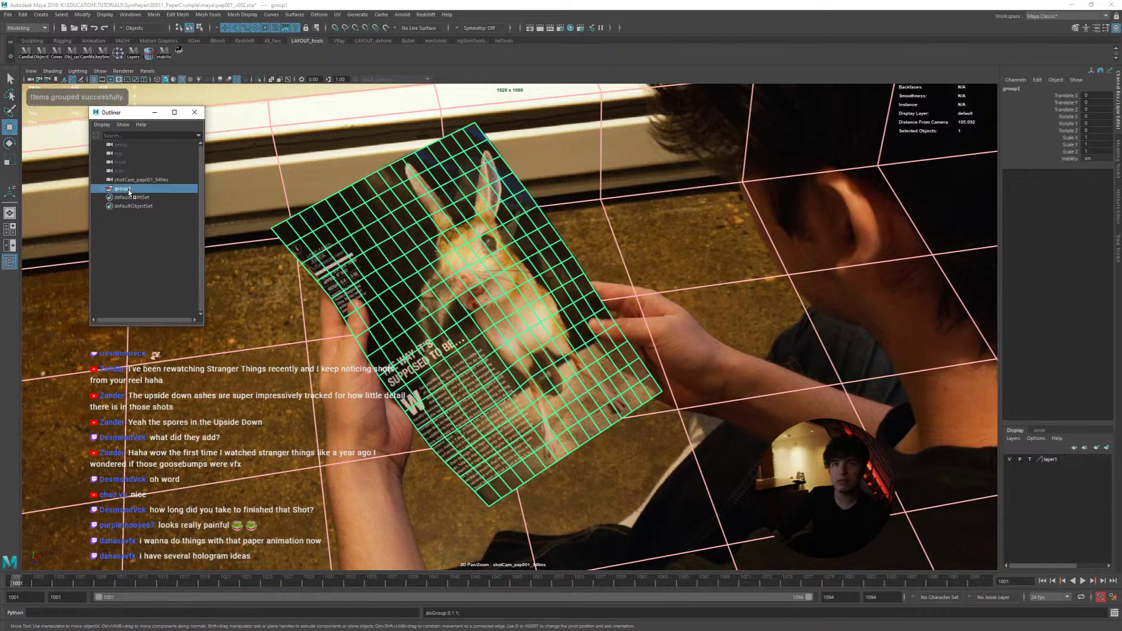
double_click(126, 189)
type("setProxies")
key("Return")
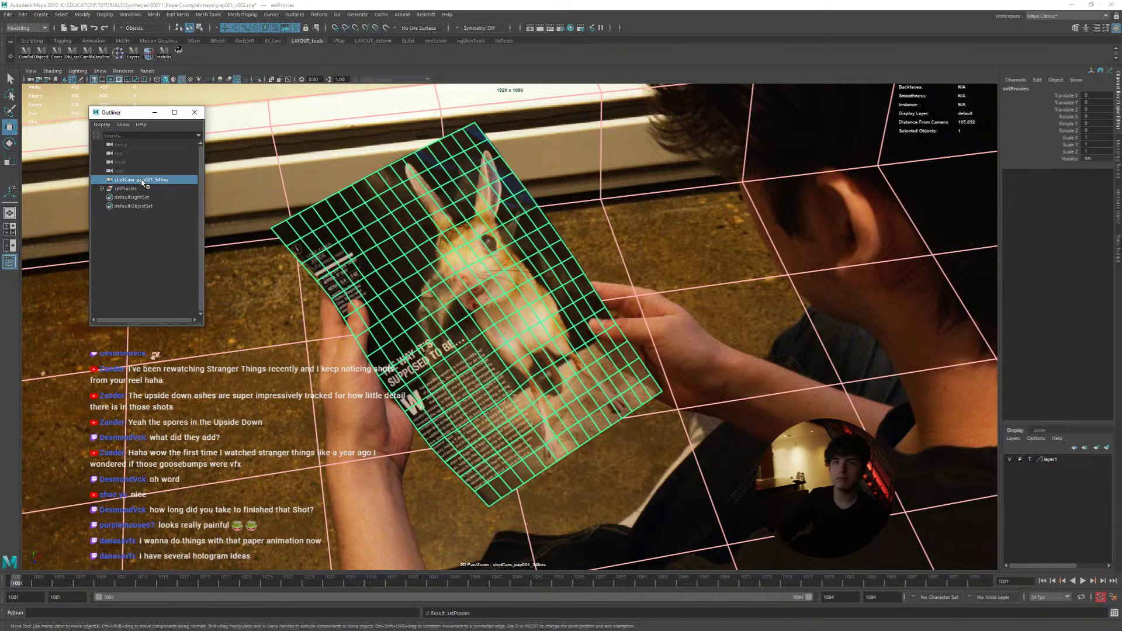
Step: Create an empty group with nothing selected and name it locators
left_click(147, 248)
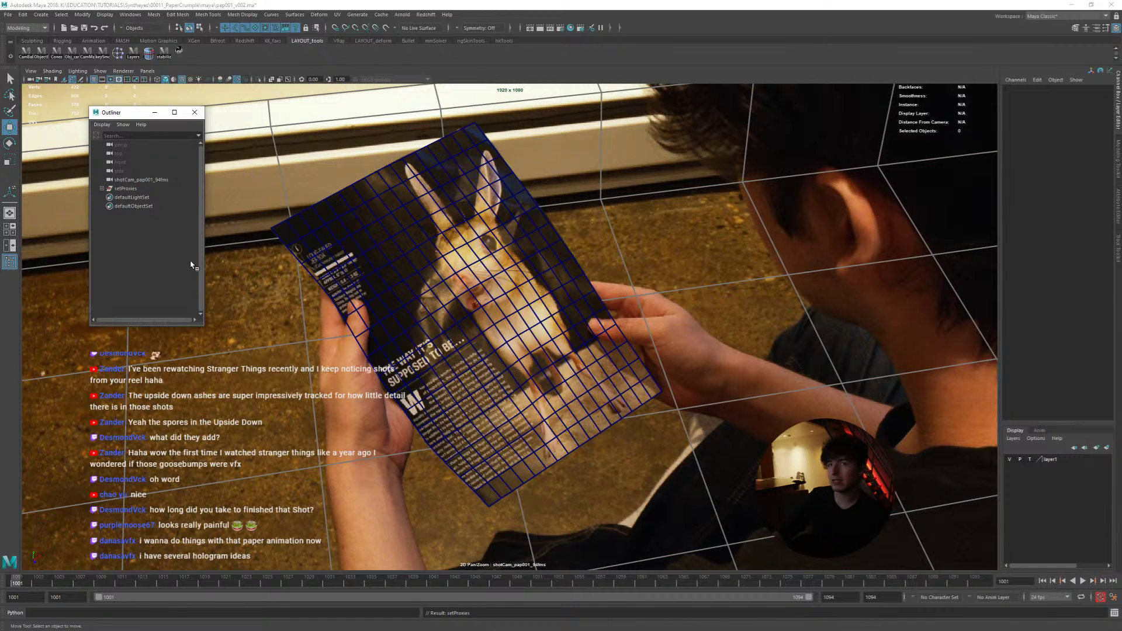
key("ctrl+g")
double_click(123, 197)
key("BackSpace")
type("locators")
key("Return")
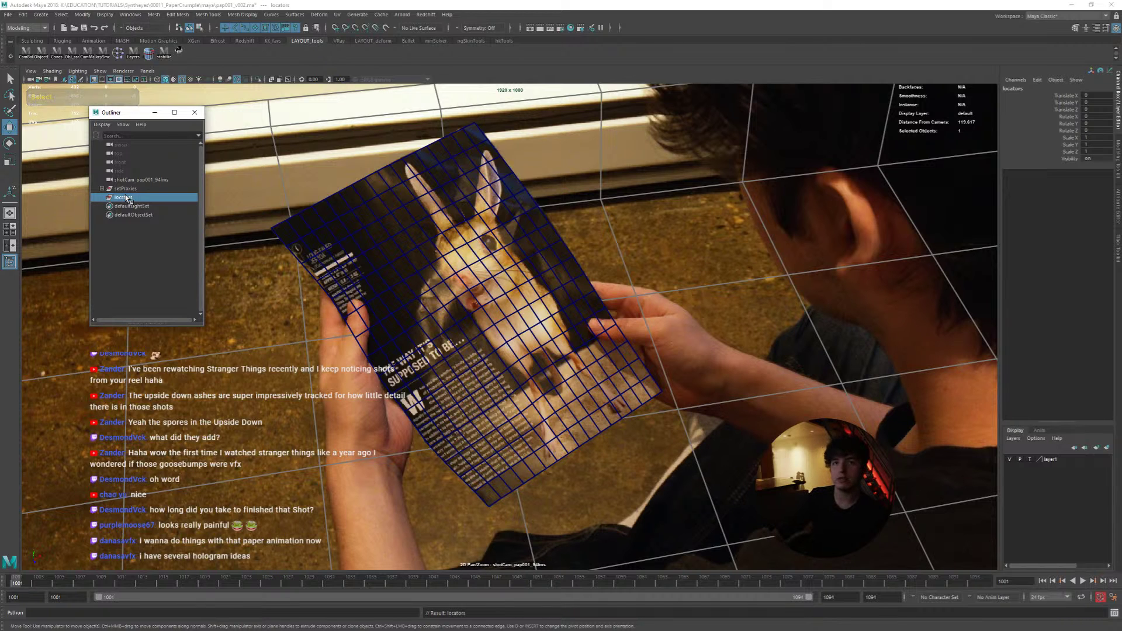
Step: Sort the shot camera, setProxies and locators into the color-coded display layers camMain, setProxy and setLocators using the layers script
left_click(137, 182)
left_click(139, 197)
left_click(146, 181)
left_click(138, 197, "shift")
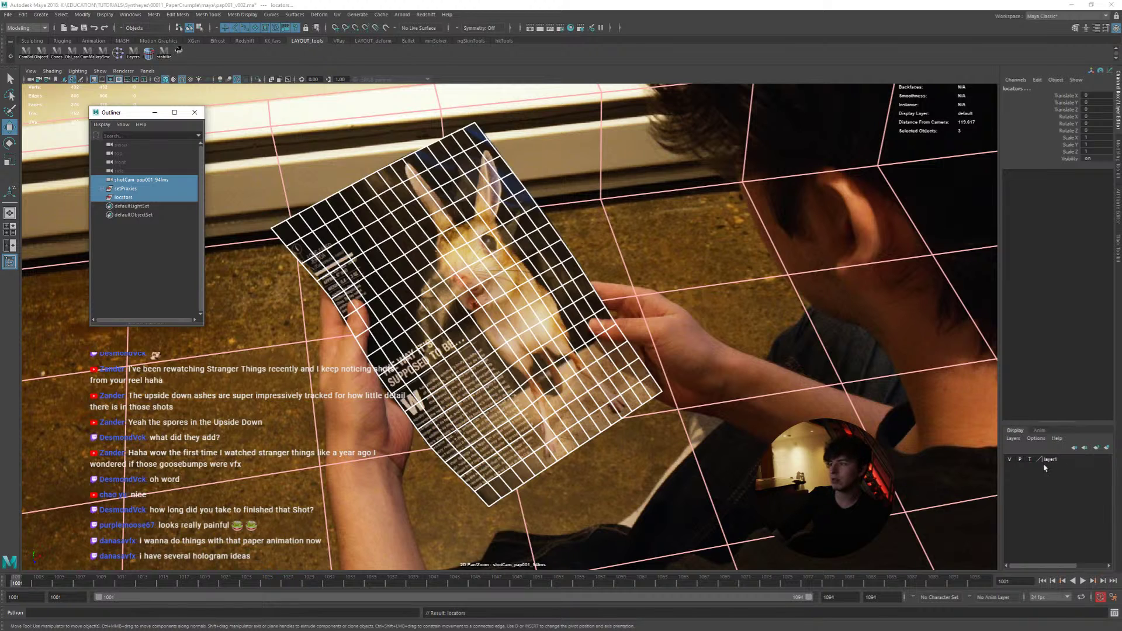
left_click(136, 55)
left_click(140, 179)
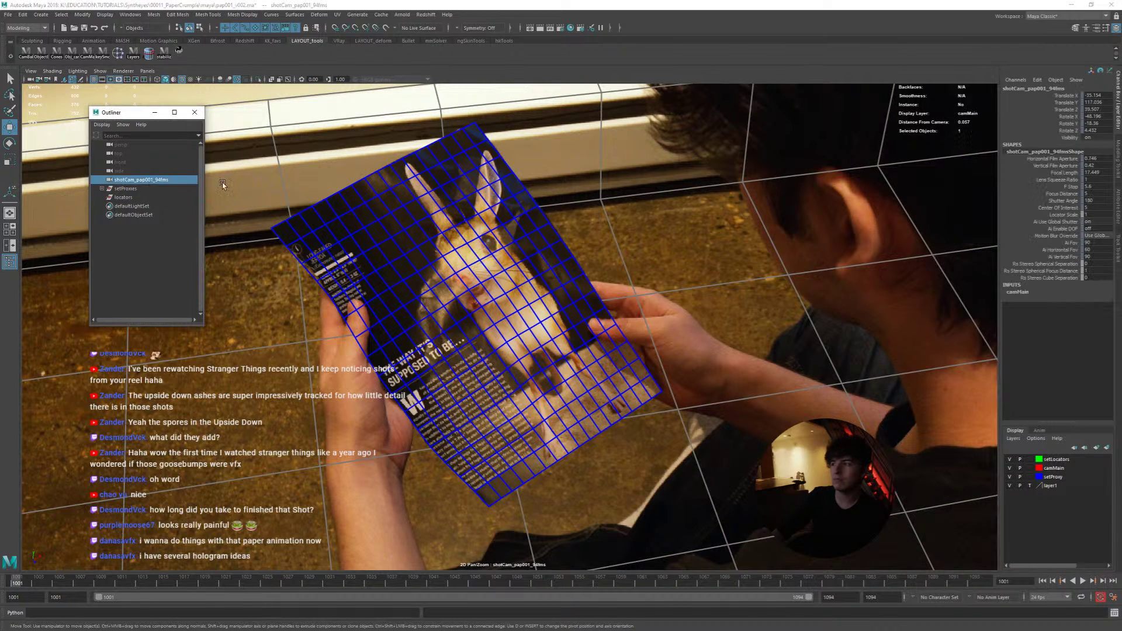
left_click(1055, 469)
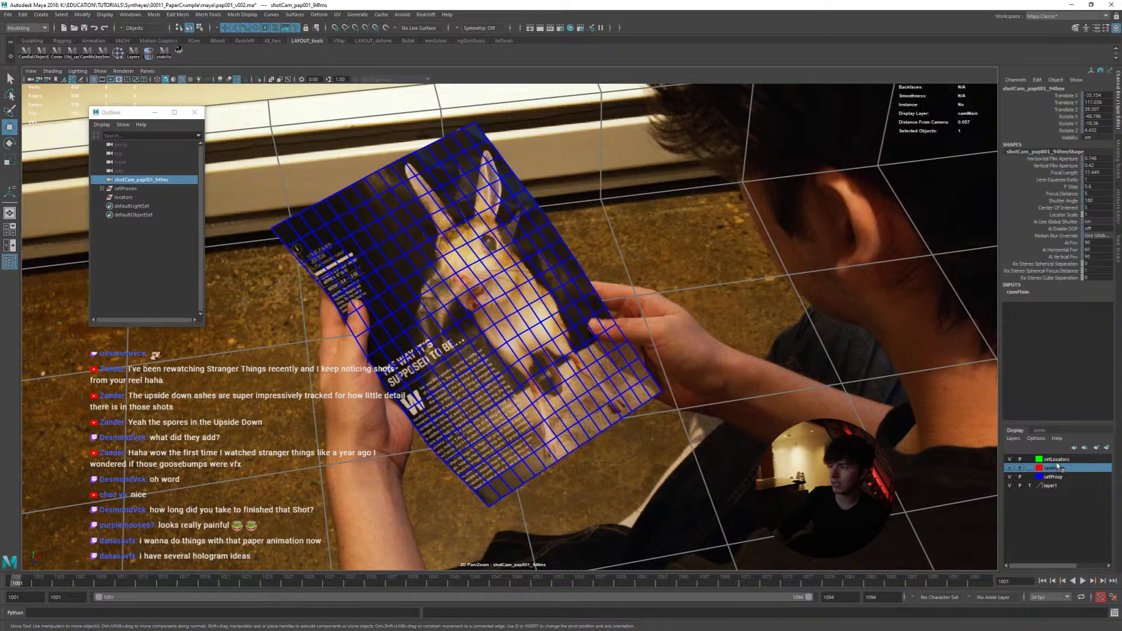
left_click(1056, 460)
left_click(1054, 477)
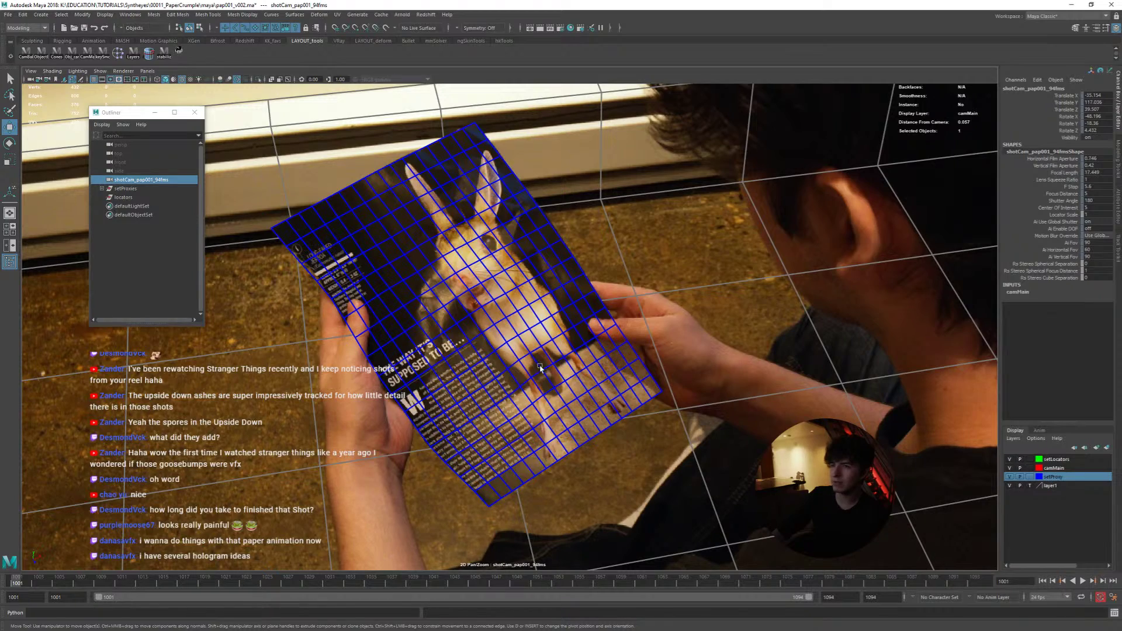
Step: Play and scrub the shot through the camera, checking the blue paper wireframe against the footage both zoomed in and at full frame
key("alt+v")
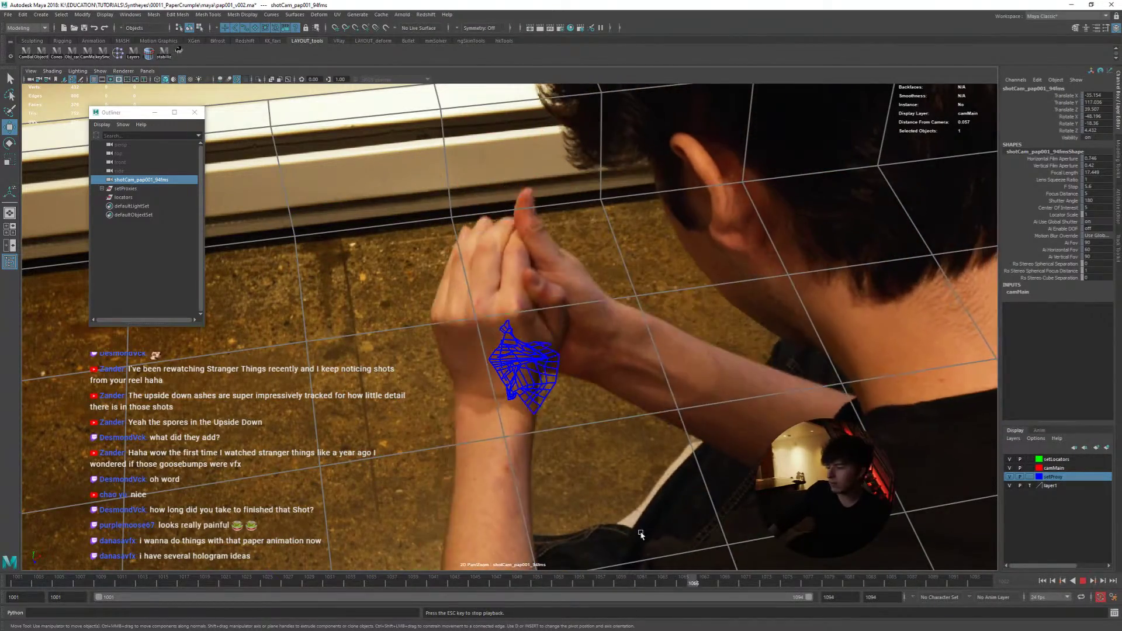
key("alt+shift+v")
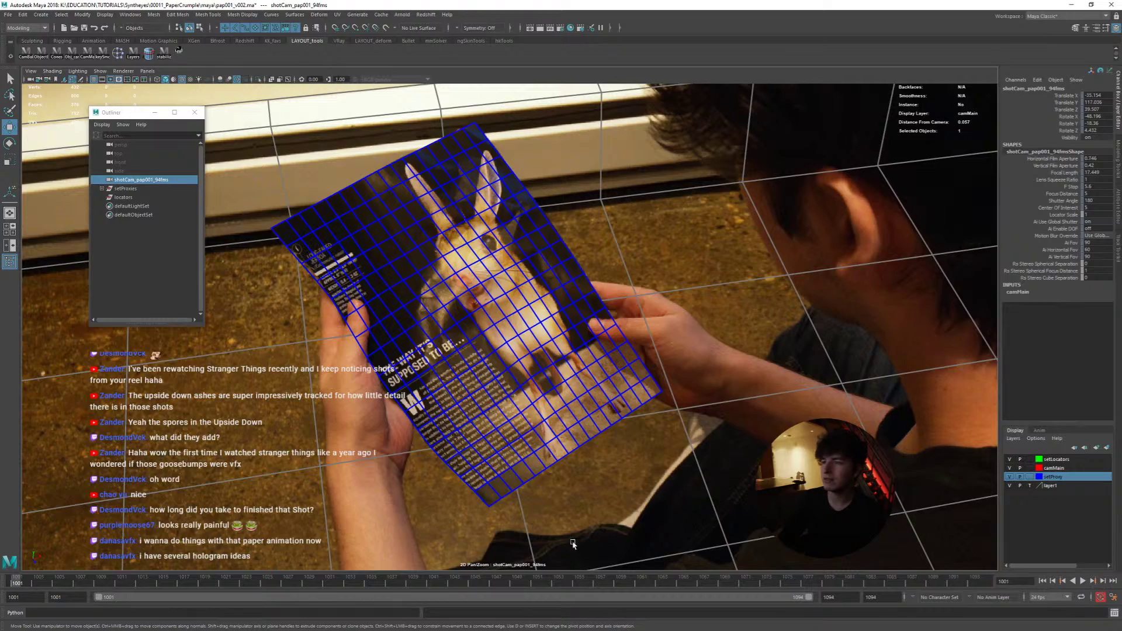
key("alt+v")
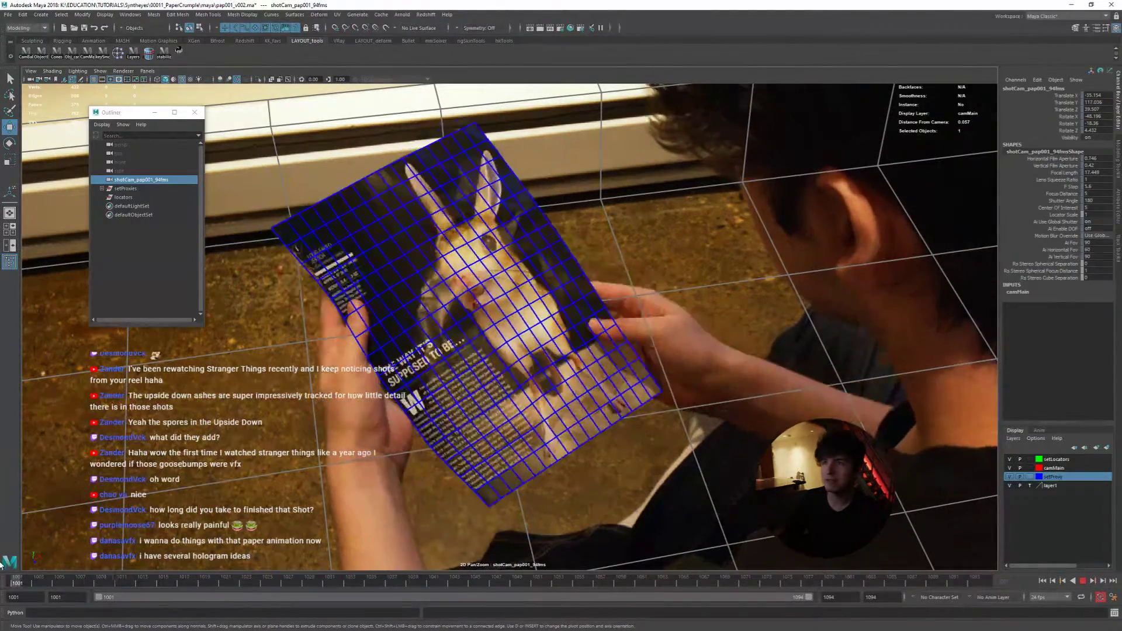
key("Escape")
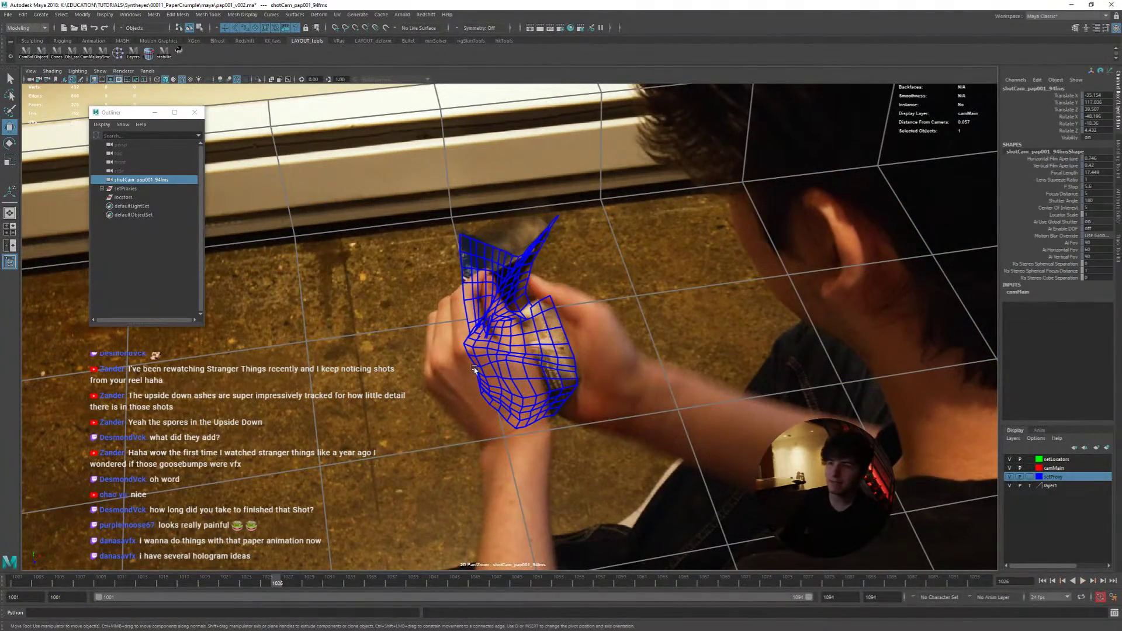
left_click_drag(240, 583, 1, 572)
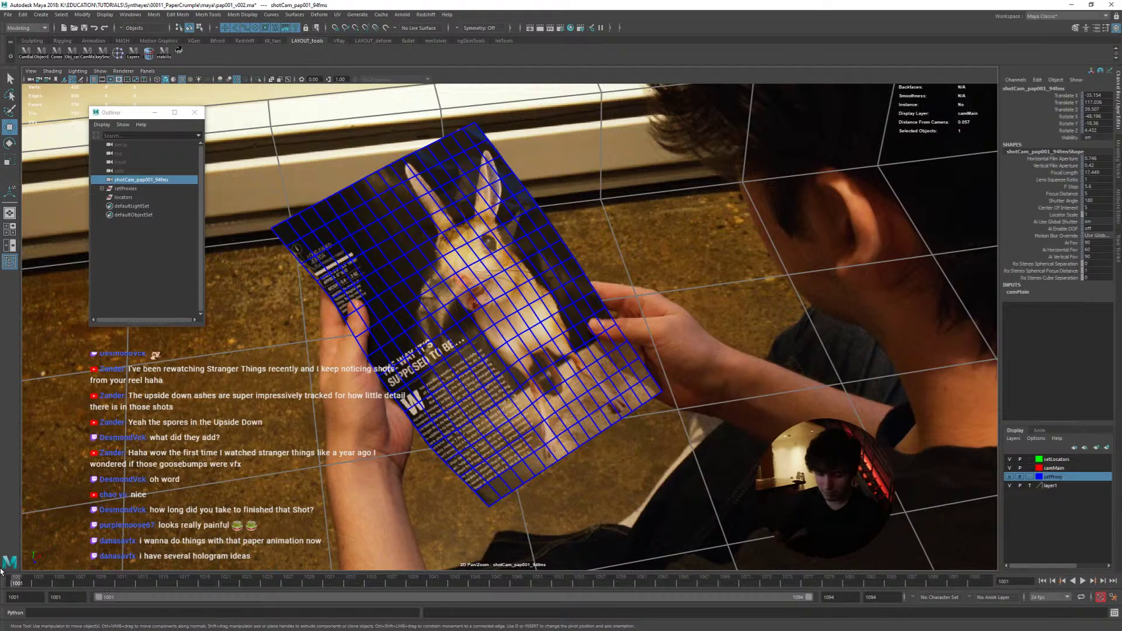
key("alt+v")
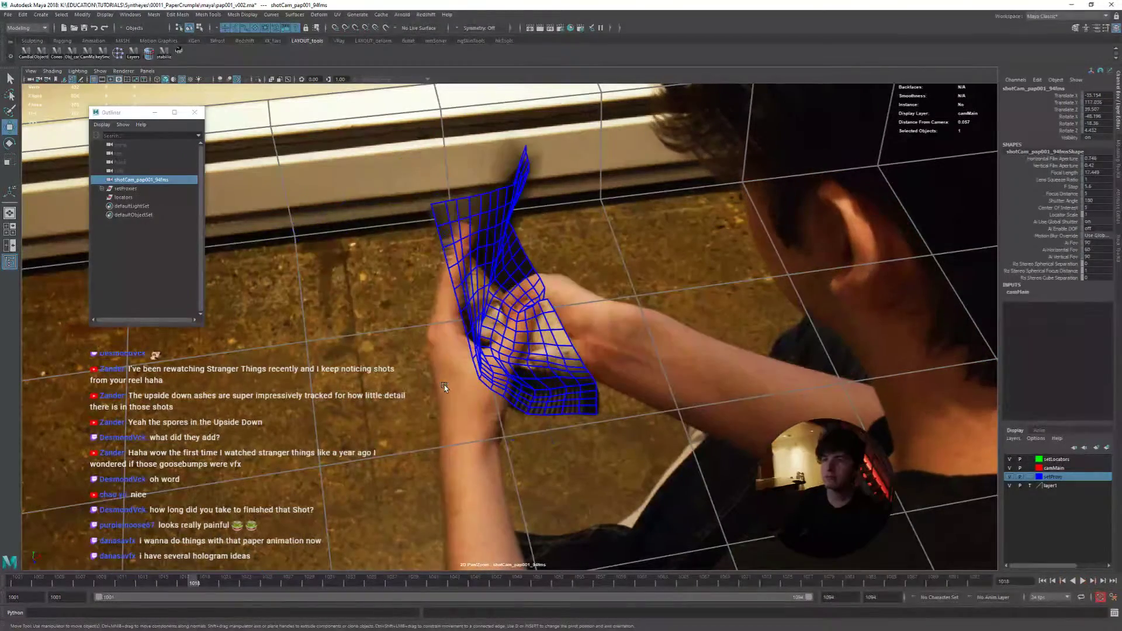
key("backslash")
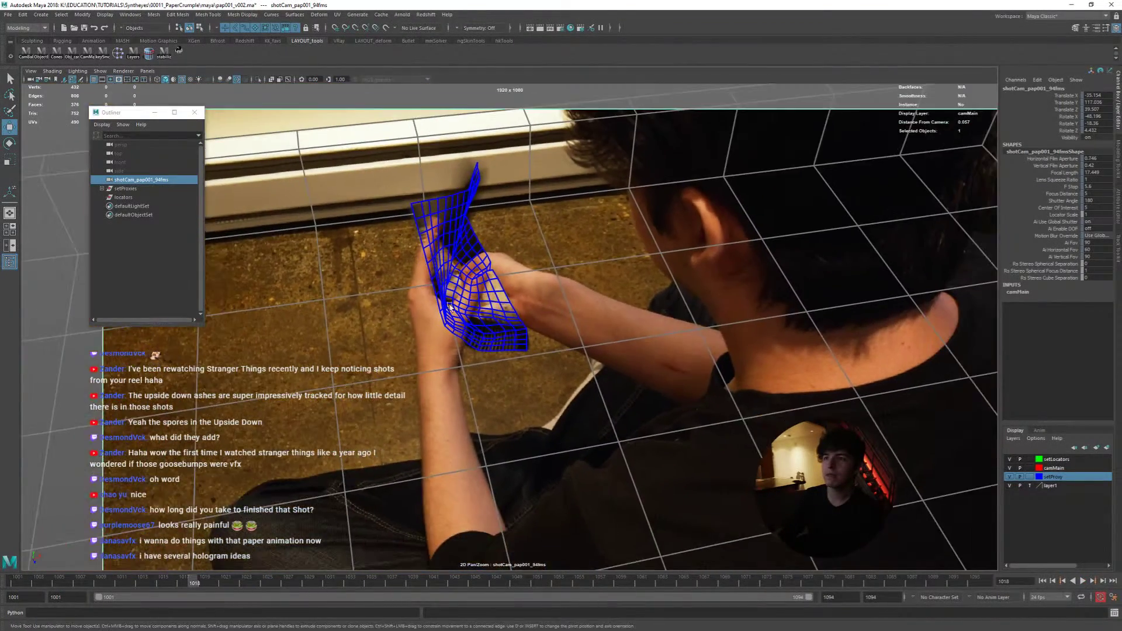
key("alt+v")
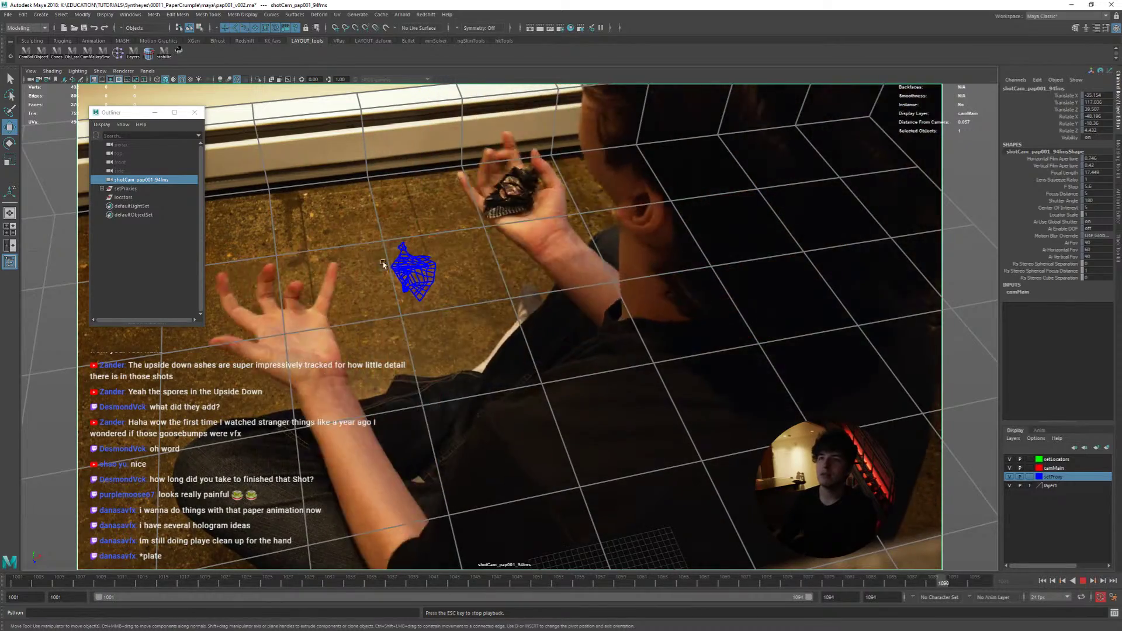
key("backslash")
right_click_drag(394, 263, 465, 267)
middle_click_drag(465, 267, 634, 391)
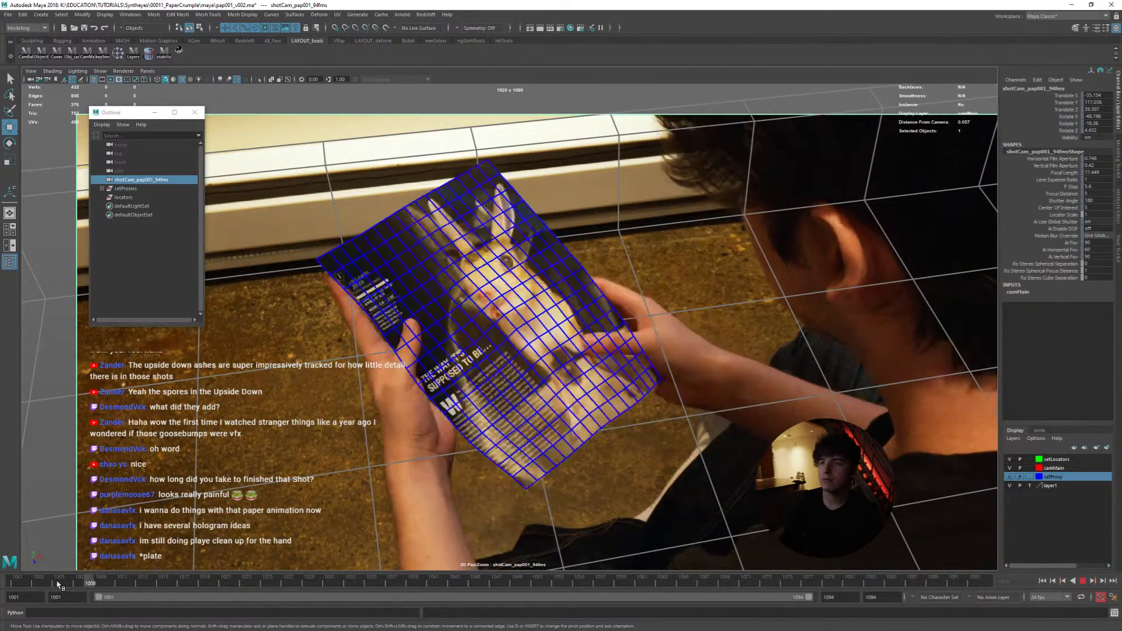
Step: Change the setProxy display layer's color to red and play the paper animation over the footage
double_click(1040, 478)
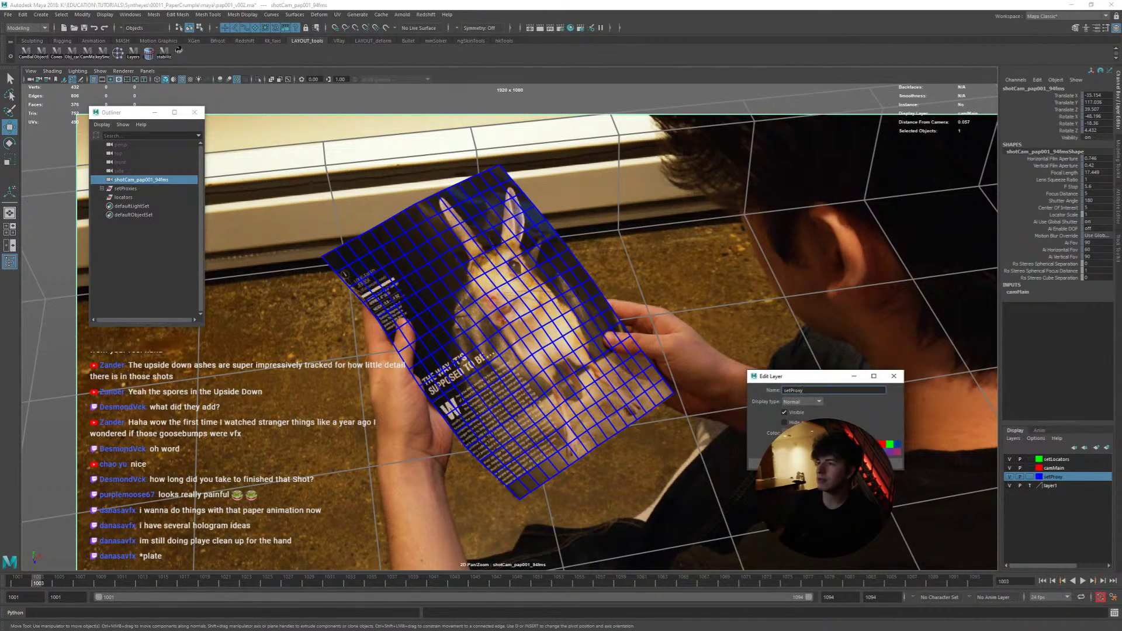
left_click(787, 463)
key("alt+v")
left_click_drag(130, 578, 193, 615)
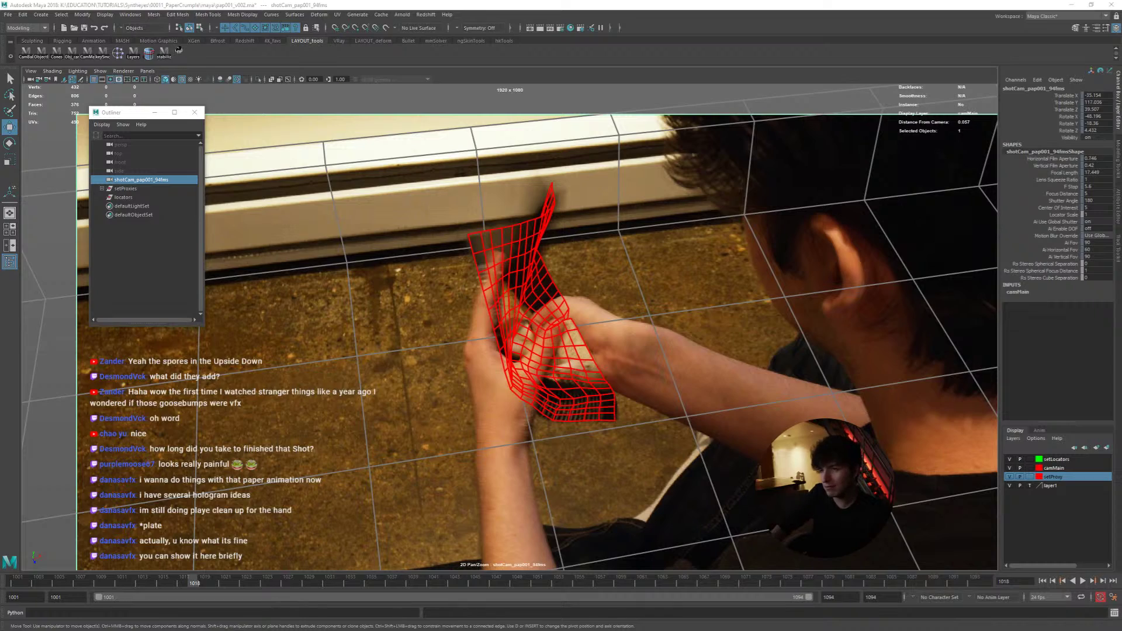
left_click(755, 364)
key("alt+v")
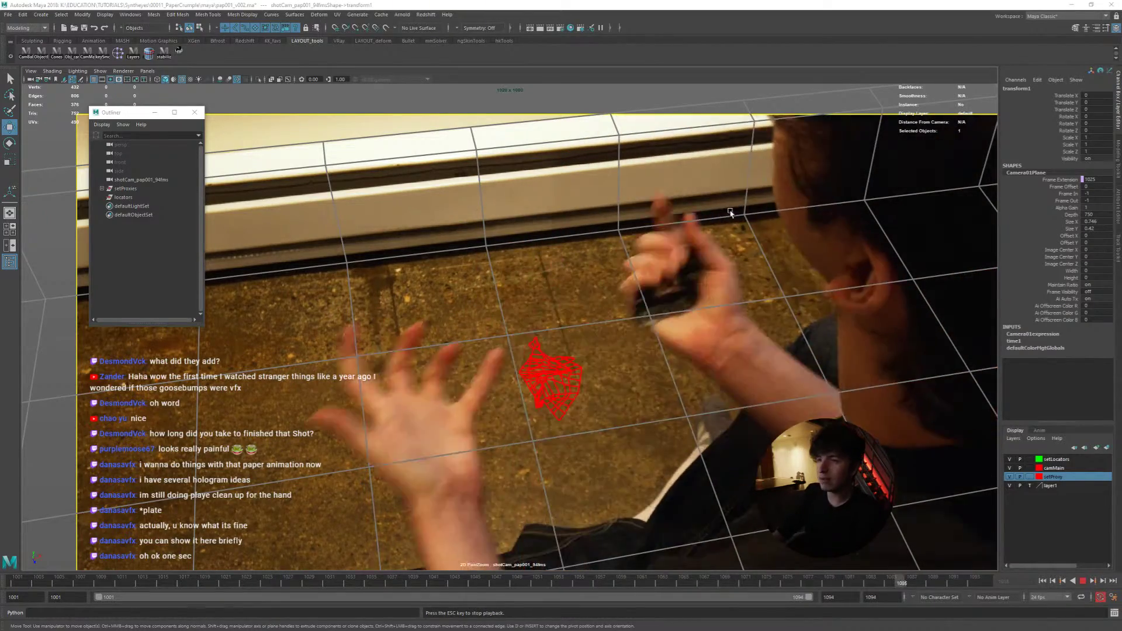
key("Escape")
Step: Select the Paper mesh and play its crumple animation in the perspective view
left_click(565, 374)
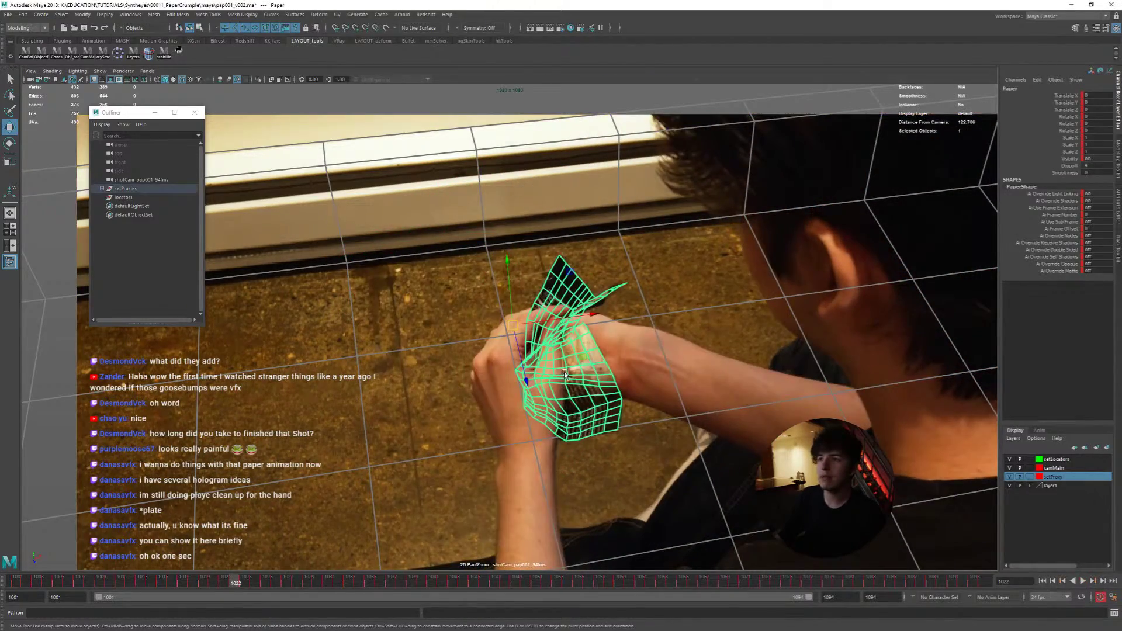
key("space")
key("space")
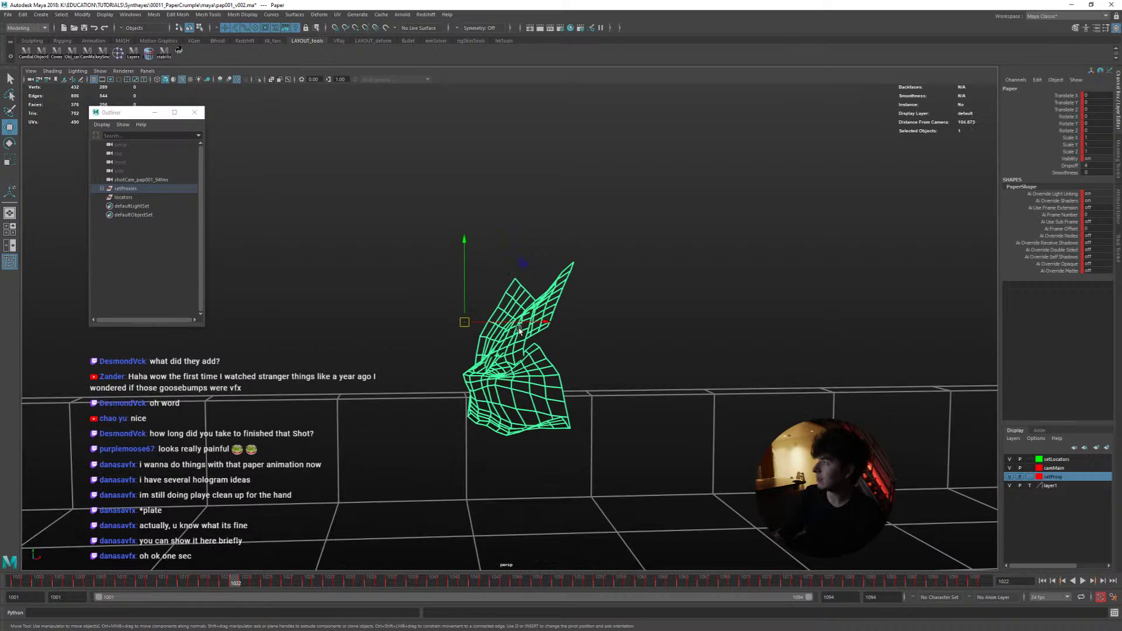
key("alt+v")
left_click_drag(549, 292, 607, 382, "alt")
key("alt+v")
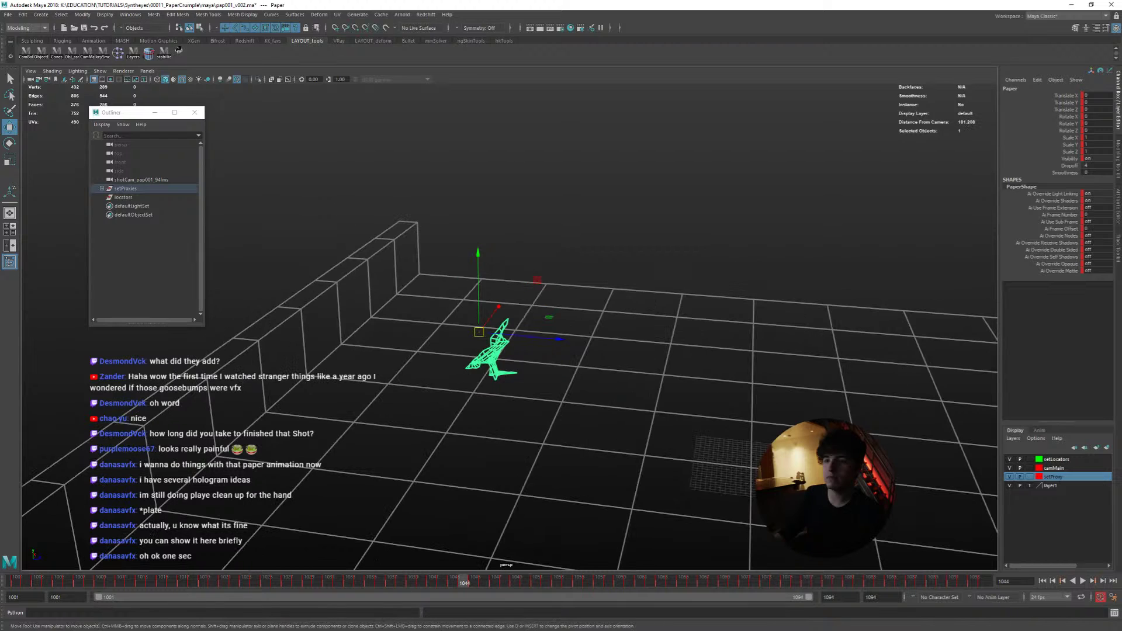
Step: Scrub the crumple from its first frames and examine the Paper mesh's deformation from several angles in the perspective view
left_click_drag(325, 578, 163, 579)
left_click_drag(467, 418, 417, 462, "alt")
left_click_drag(105, 580, 18, 581)
left_click_drag(532, 456, 345, 423, "alt")
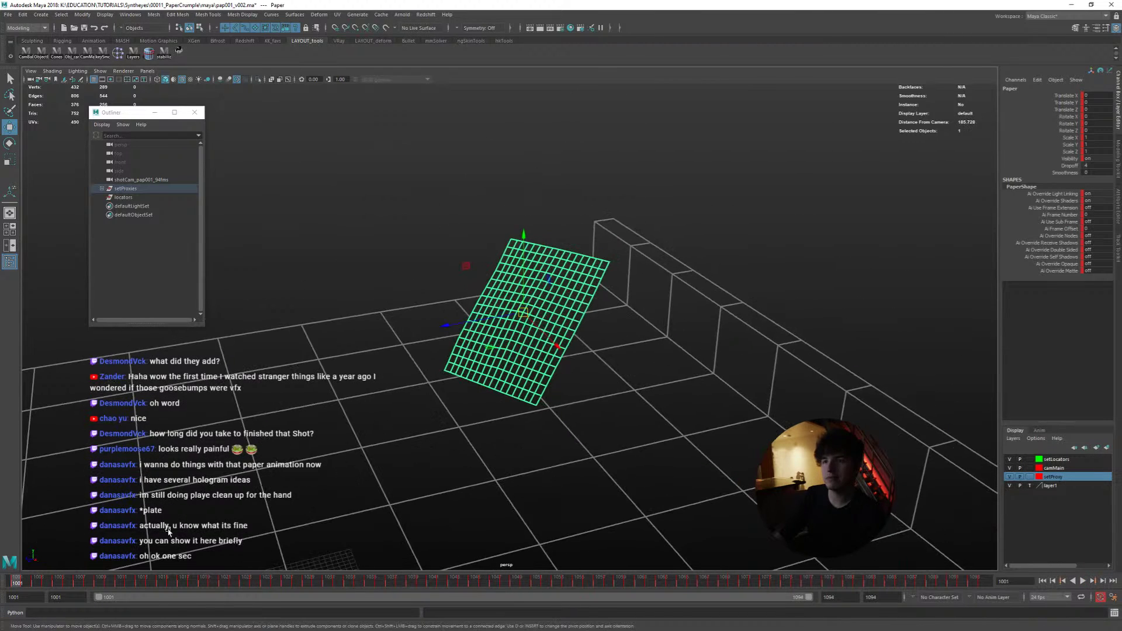
left_click_drag(29, 580, 163, 581)
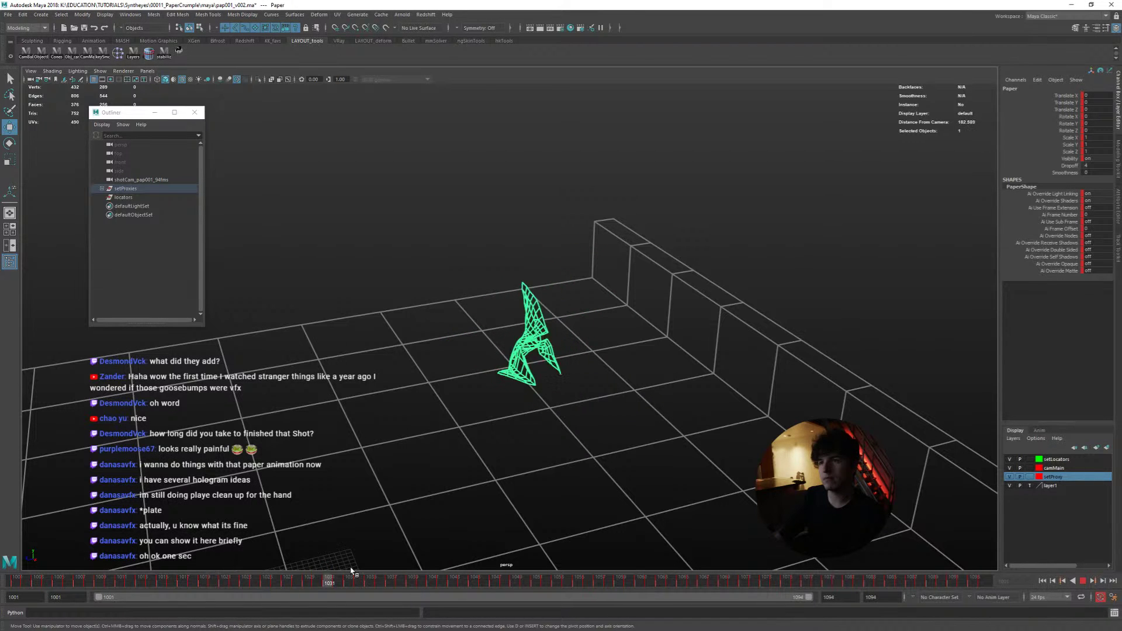
left_click_drag(415, 428, 481, 418, "alt")
right_click_drag(468, 416, 359, 390, "alt")
left_click_drag(398, 403, 507, 415, "alt")
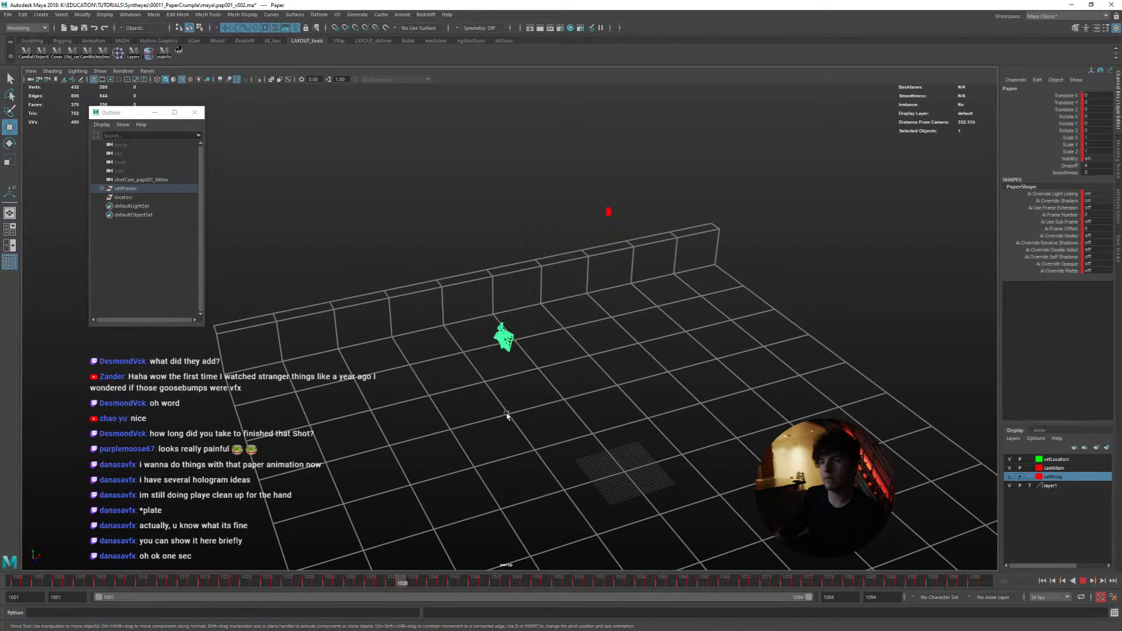
Step: Return to the shot camera and review the paper's match to the footage by playing and scrubbing the animation
key("space")
key("space")
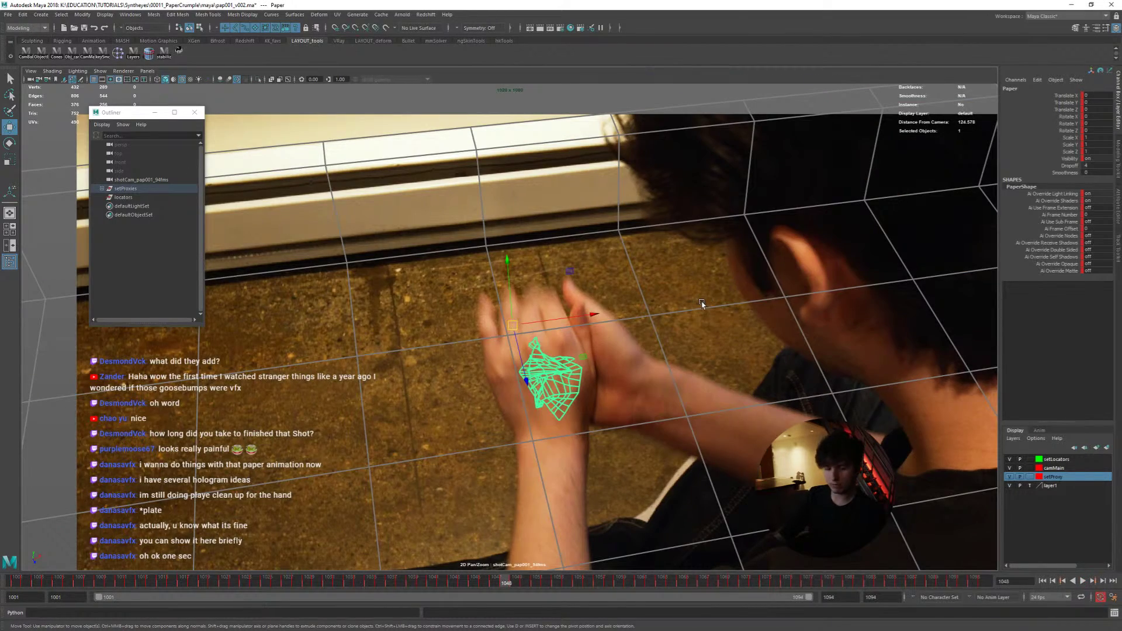
key("alt+v")
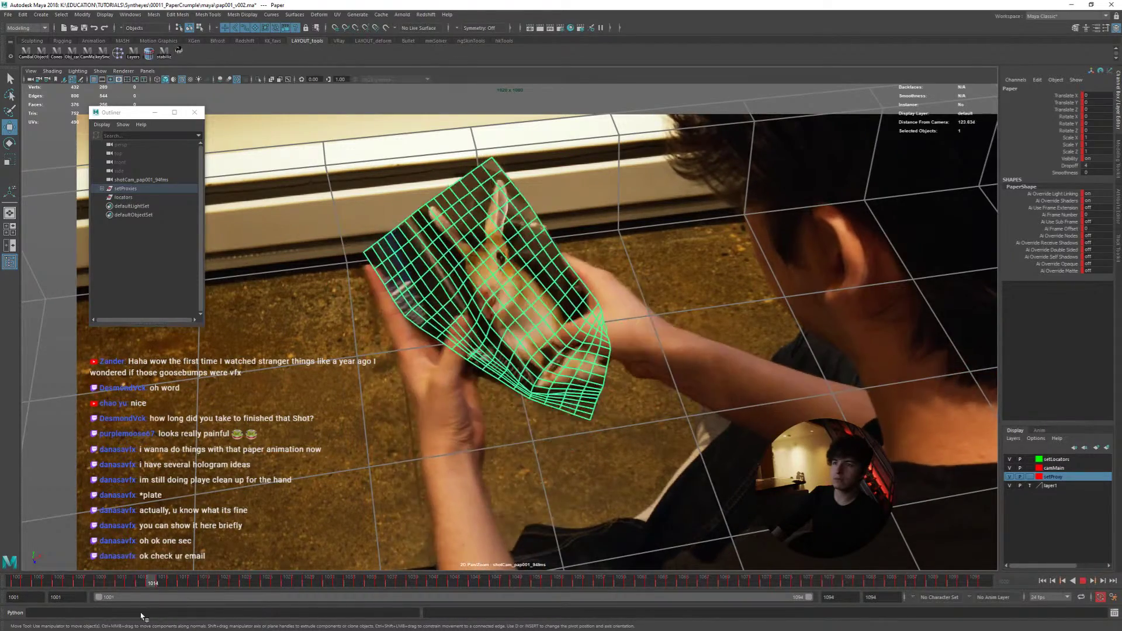
left_click_drag(138, 626, 59, 623)
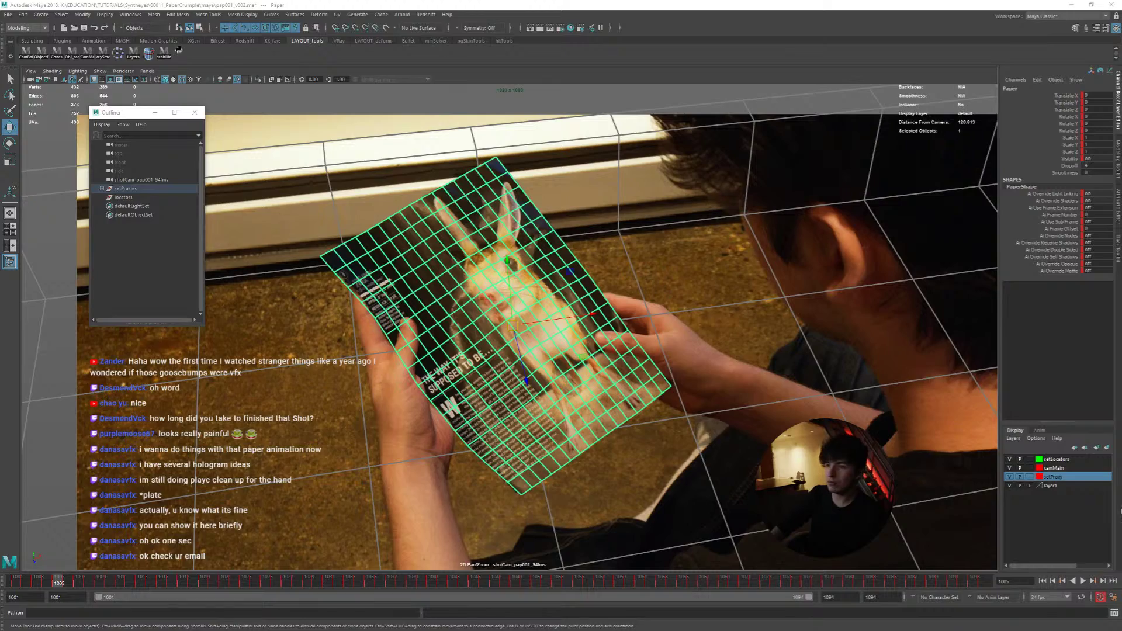
left_click(615, 497)
key("alt+v")
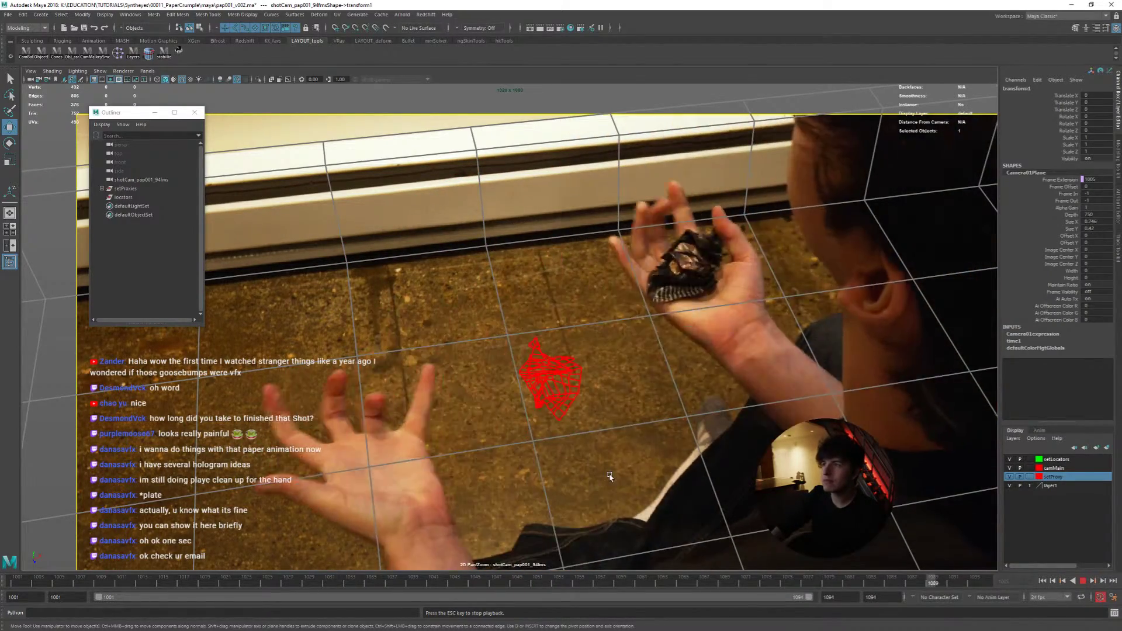
key("Escape")
scroll(450, 335, "down", 4)
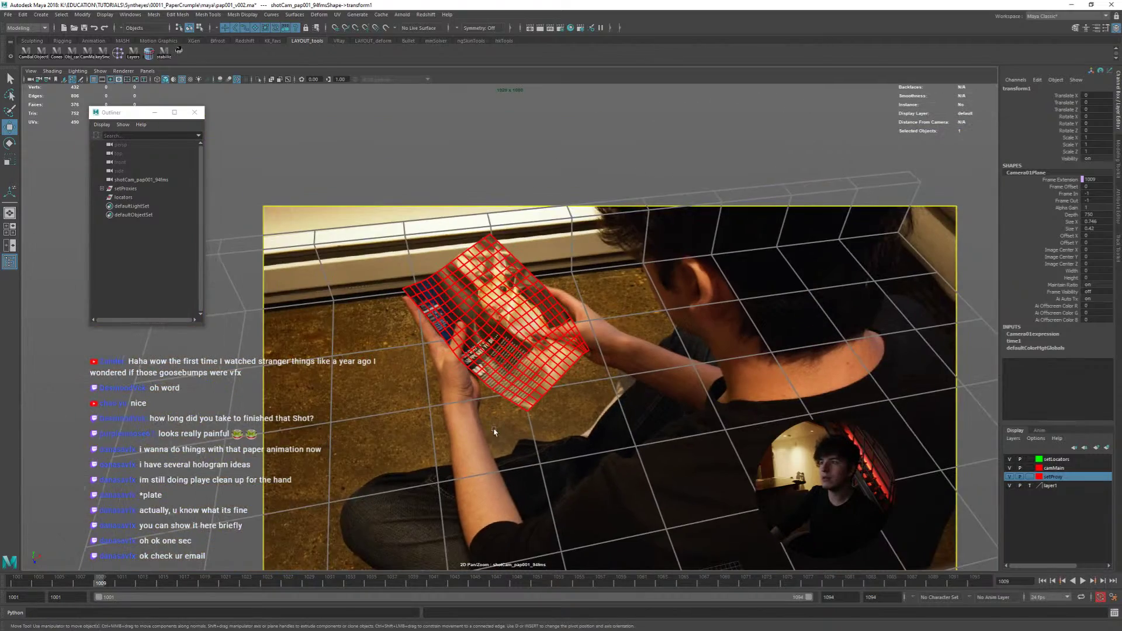
Step: Play the paper crumple over the enlarged footage, return to frame 1001, and play it again to examine how the mesh follows the page
scroll(450, 334, "up", 3)
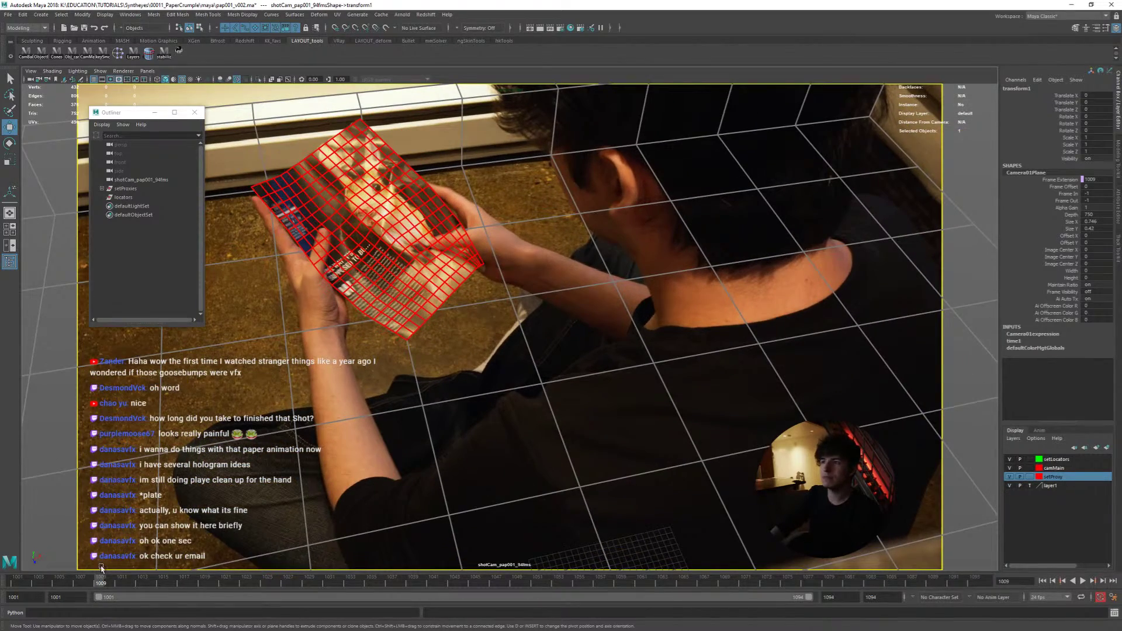
key("alt+v")
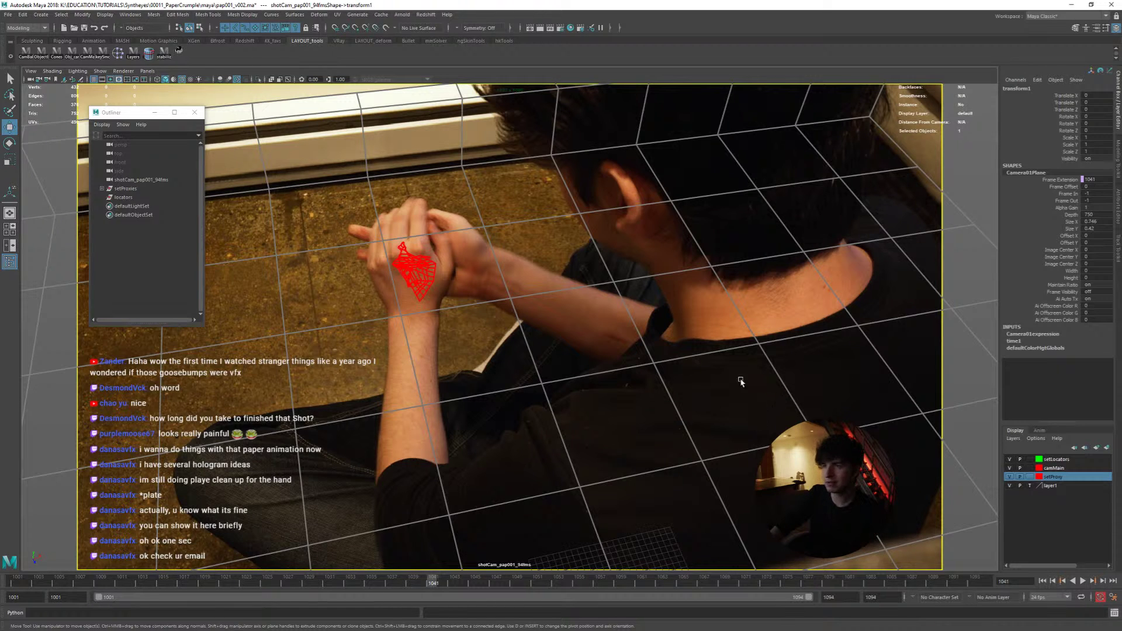
key("alt+v")
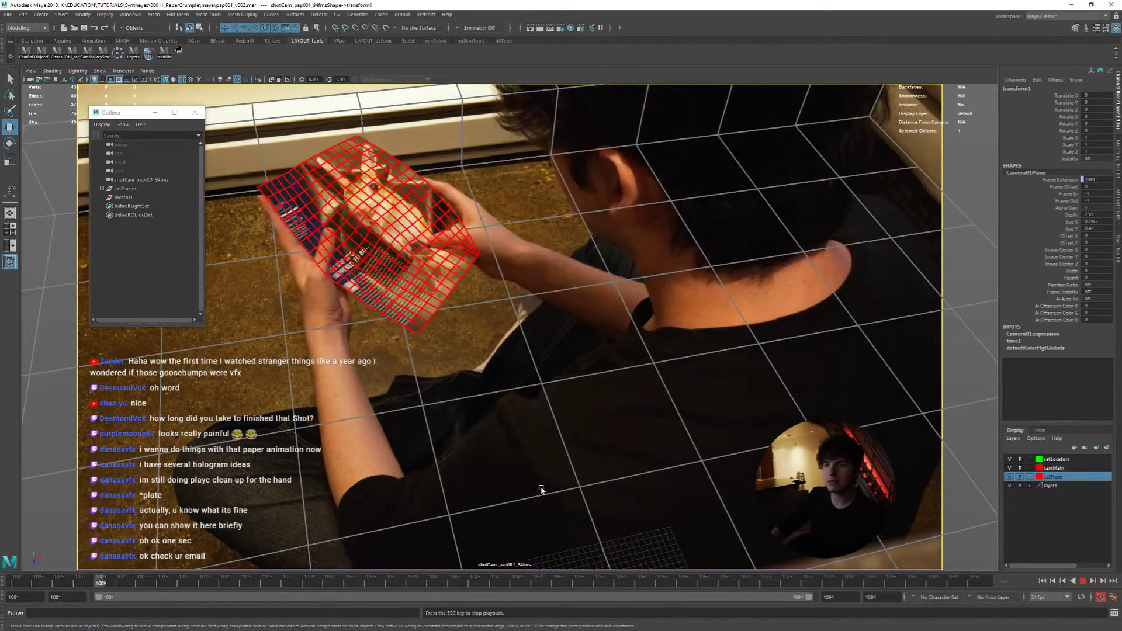
key("Escape")
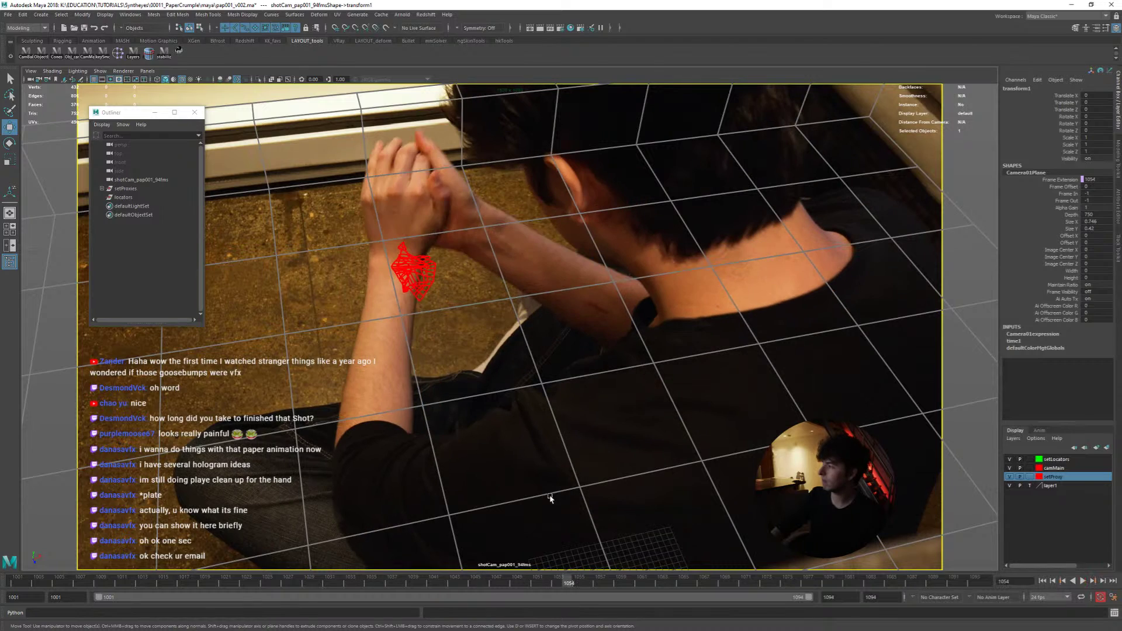
left_click_drag(343, 587, 17, 584)
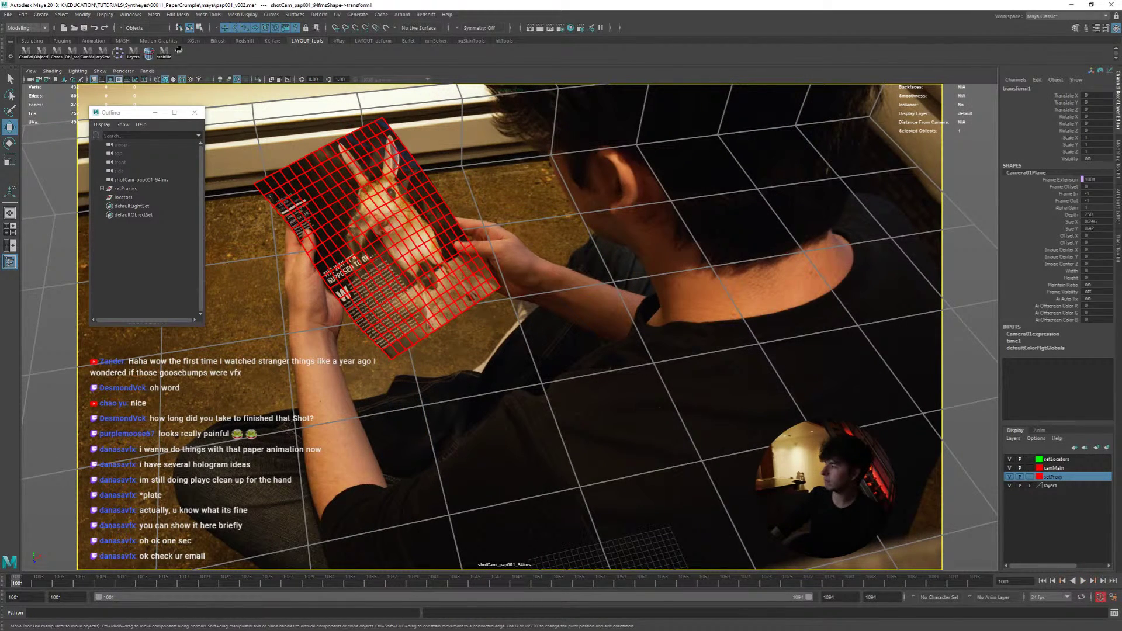
key("alt+v")
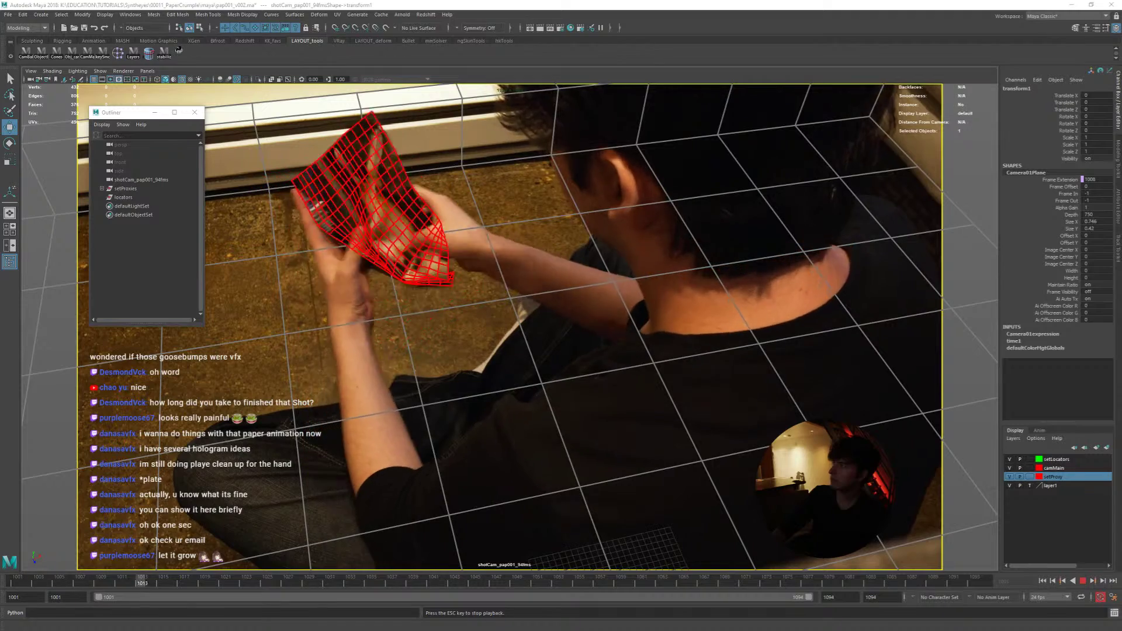
Step: Switch to SynthEyes to view the loaded KungfuHand frame, and move its window out of the way of the Maya scene
key("alt+Tab")
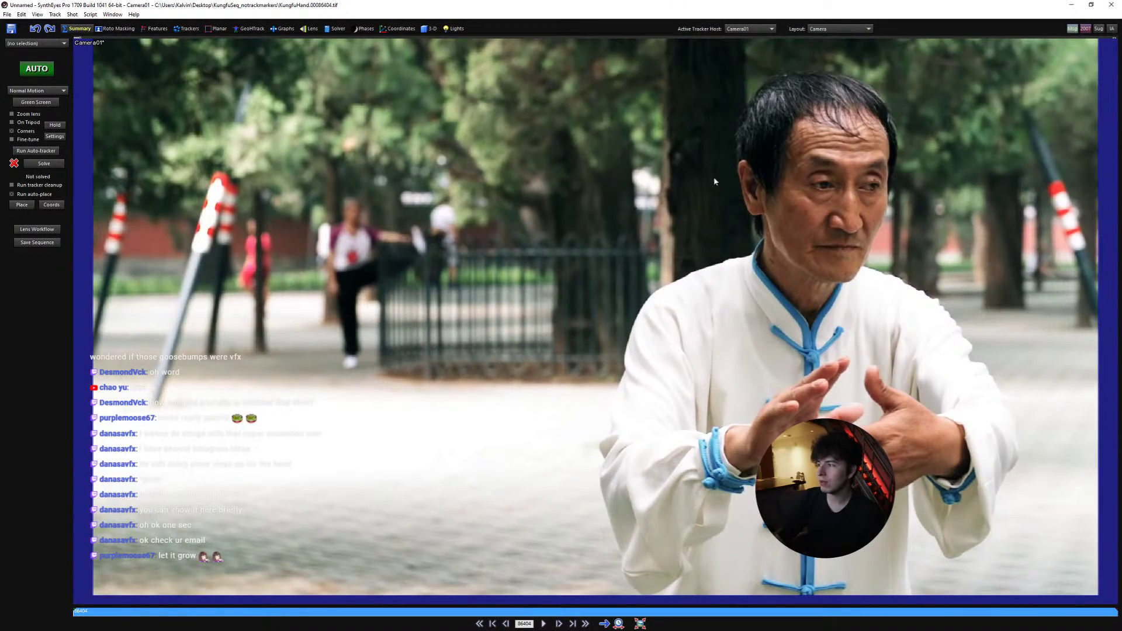
left_click_drag(784, 4, 1, 175)
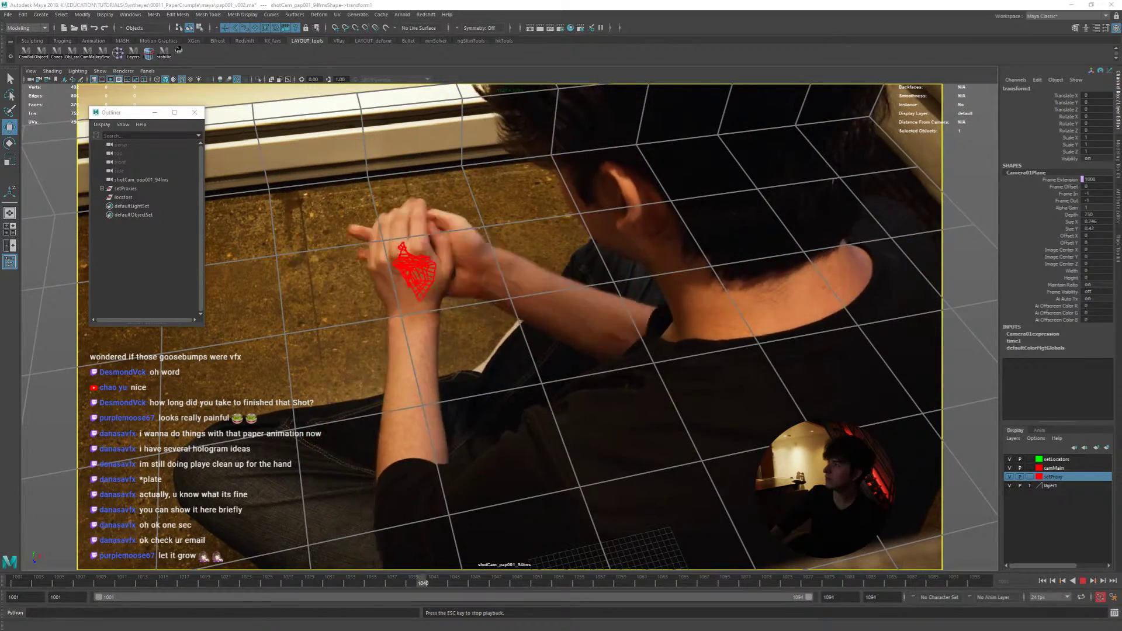
Step: Switch to File Explorer and examine the KungfuSeq_notrackmarkers sequence in a detailed list with the Name column widened to show full file names
key("alt+Tab")
left_click_drag(467, 118, 464, 114)
left_click(379, 123)
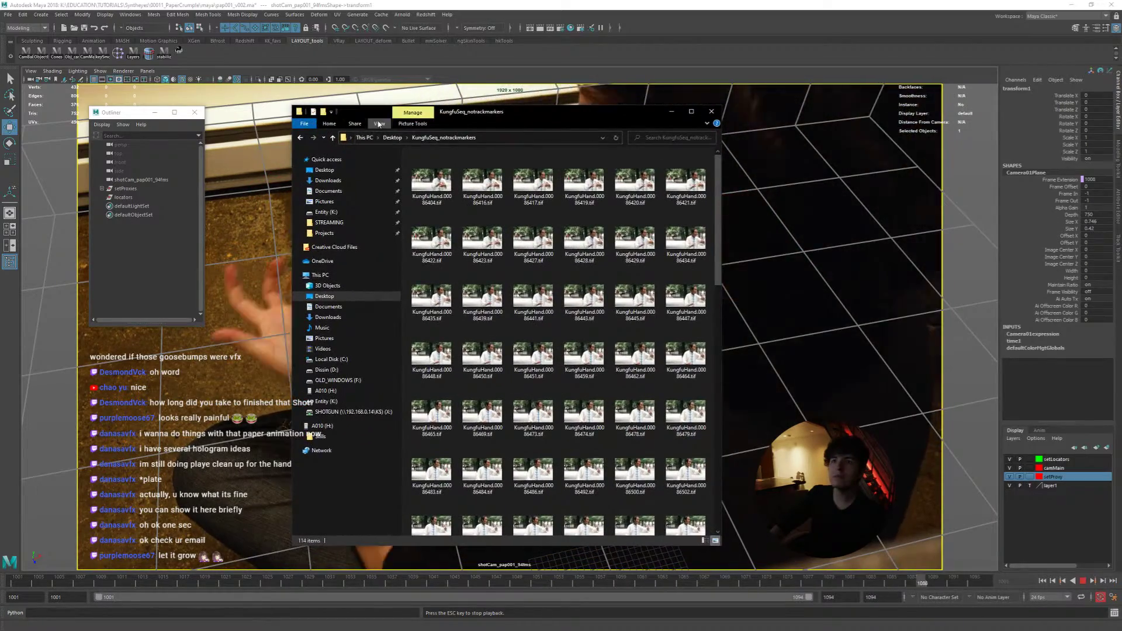
left_click(439, 144)
left_click(436, 153)
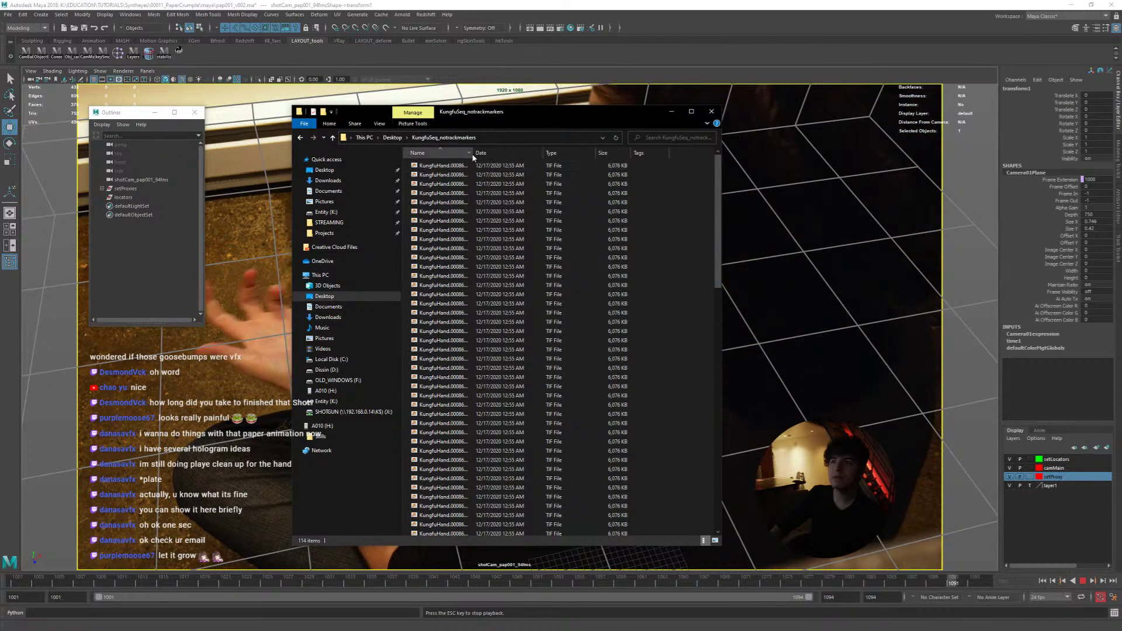
left_click_drag(471, 154, 504, 153)
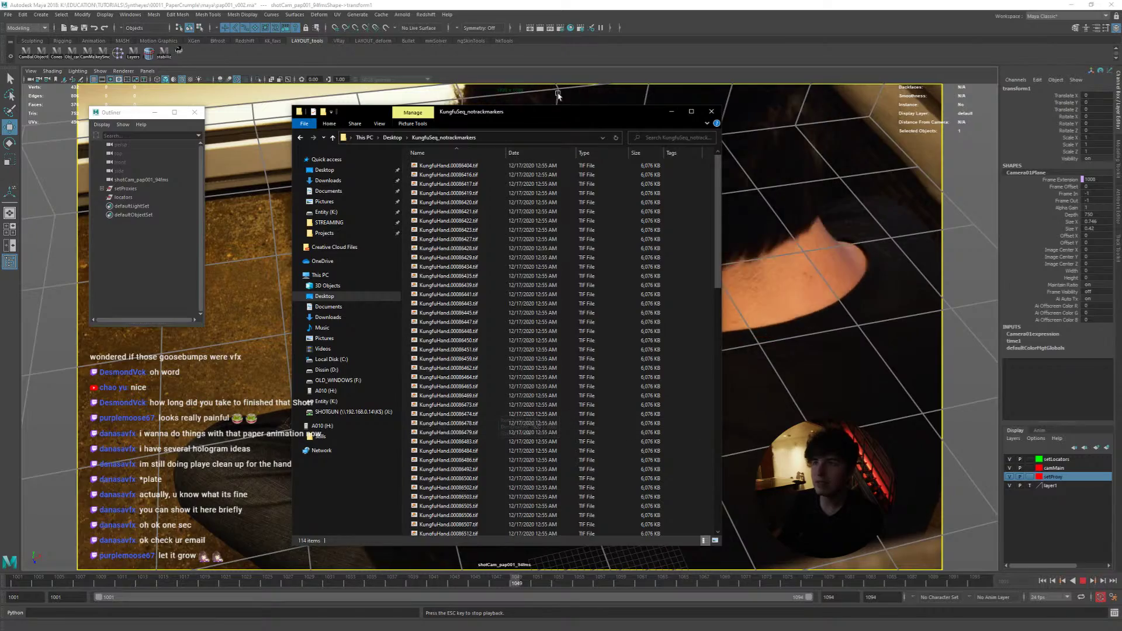
left_click_drag(532, 111, 1121, 199)
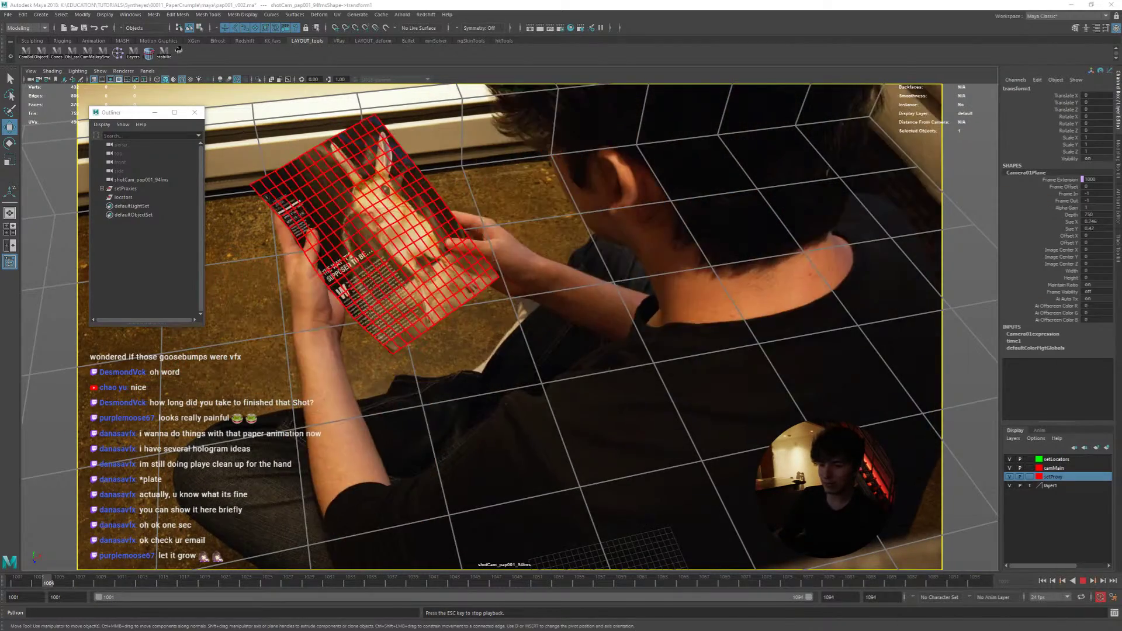